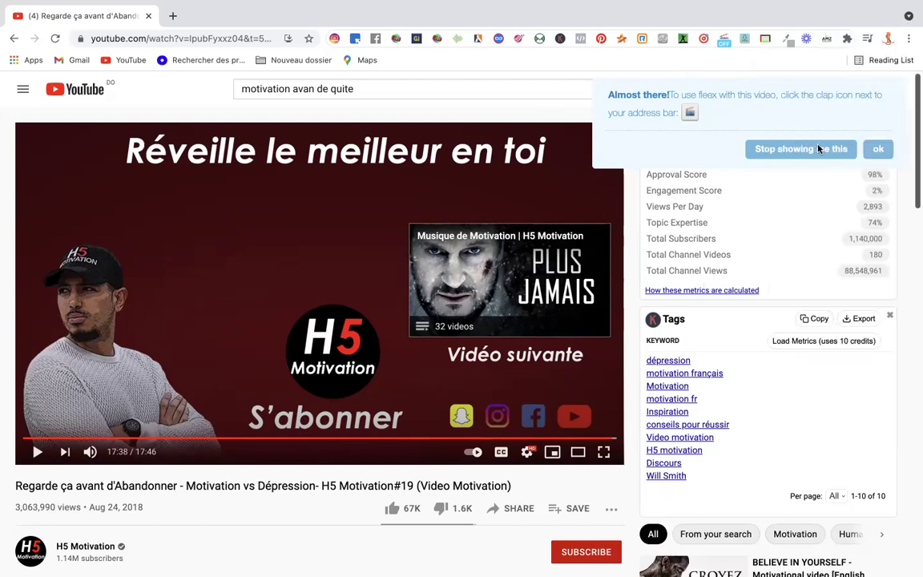
# - Open the Shopify Partners site in a new tab and log in to the partner account's store list
pyautogui.click(879, 150)
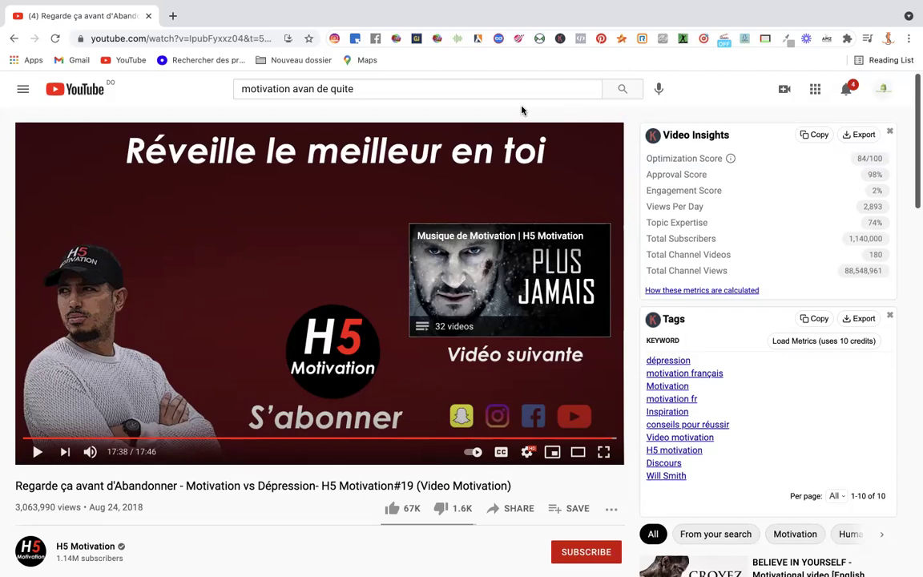
pyautogui.moveTo(633, 5)
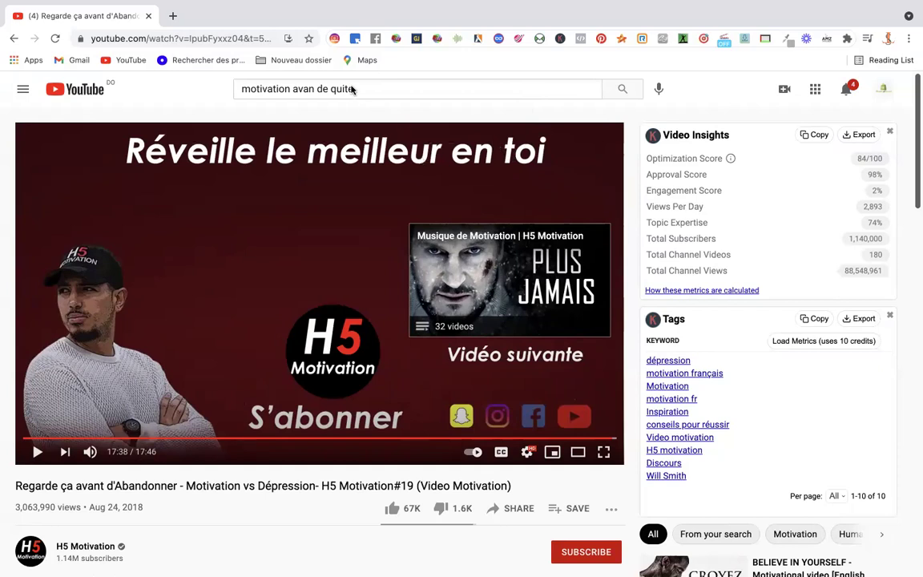
pyautogui.click(172, 16)
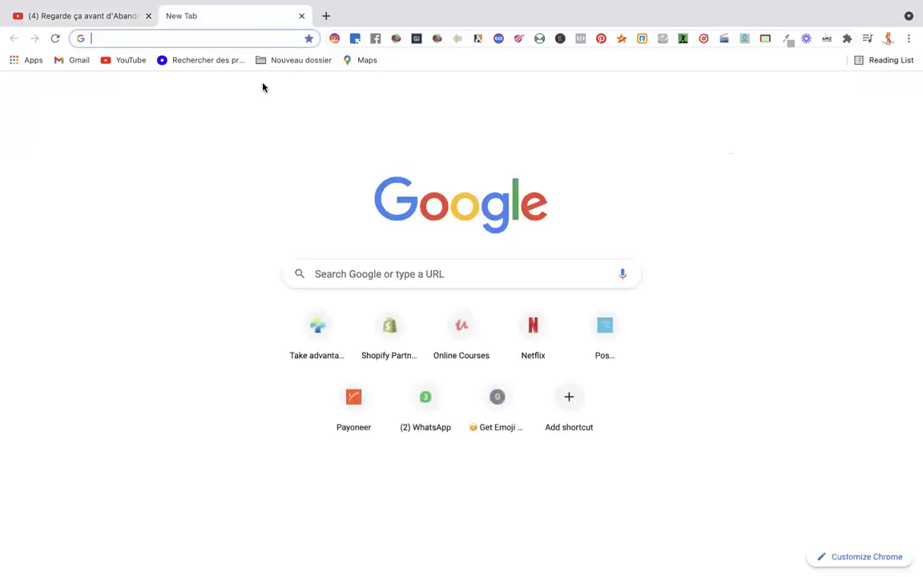
pyautogui.click(401, 343)
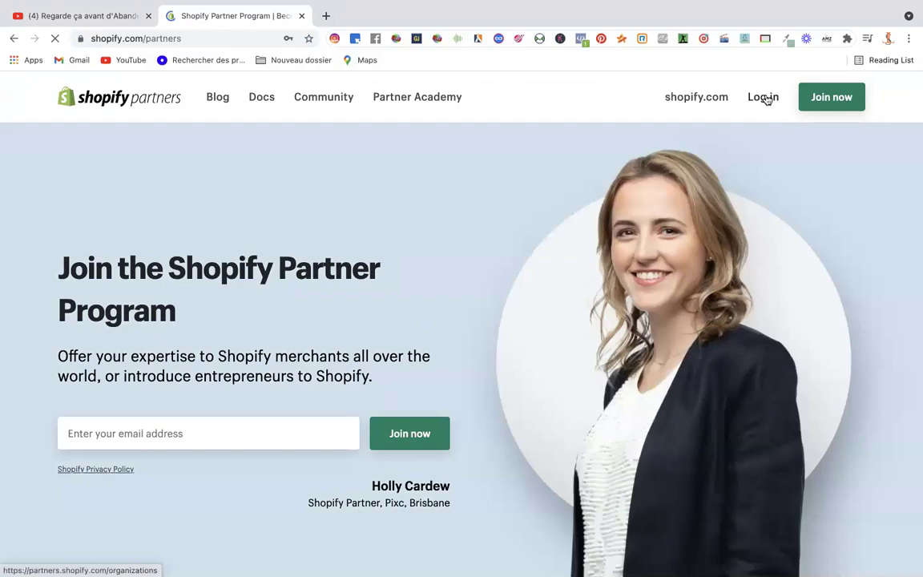
pyautogui.click(763, 97)
pyautogui.click(430, 349)
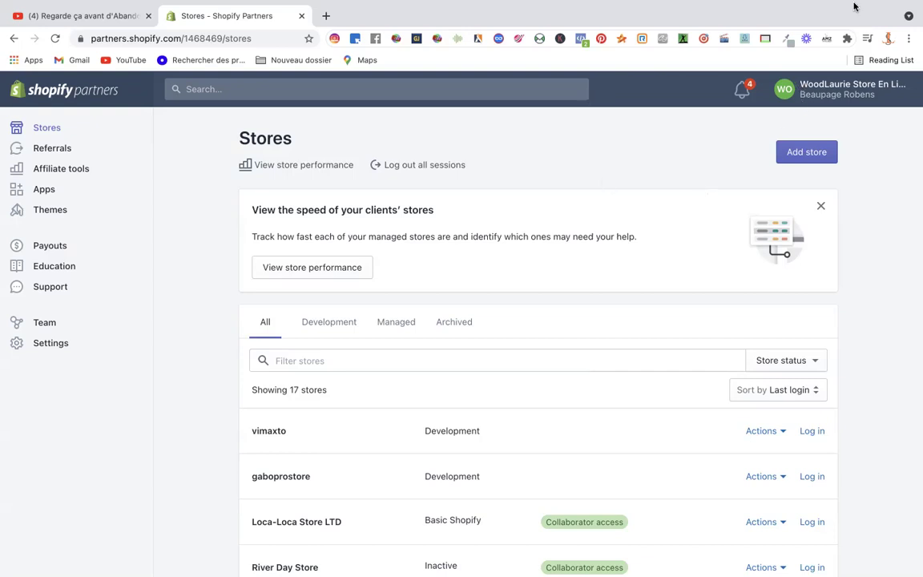
# - Filter the partner stores by "ayizan" and log in to the Ayizanboutik1 development store
pyautogui.moveTo(858, 5)
pyautogui.scroll(-3, 682, 227)
pyautogui.scroll(-2, 682, 230)
pyautogui.scroll(4, 682, 230)
pyautogui.click(513, 361)
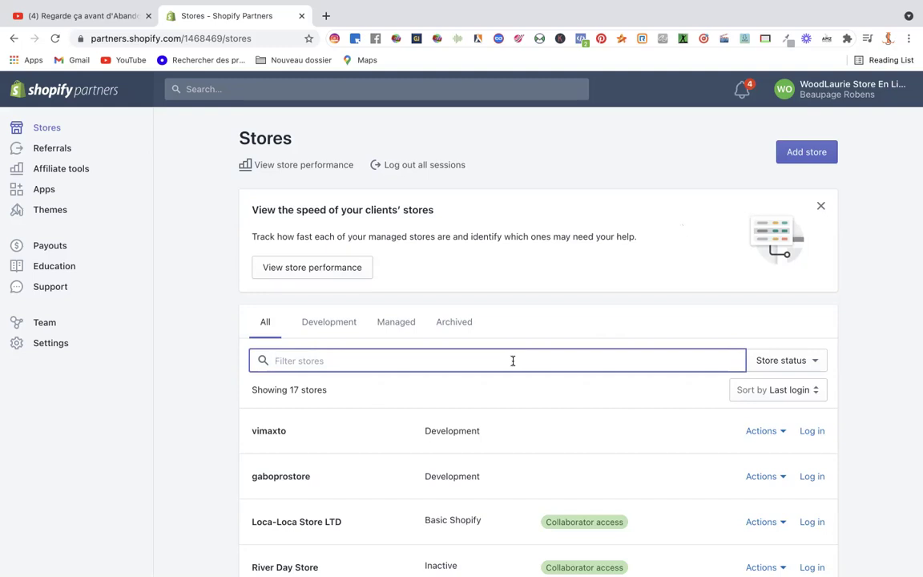
pyautogui.write('ayi')
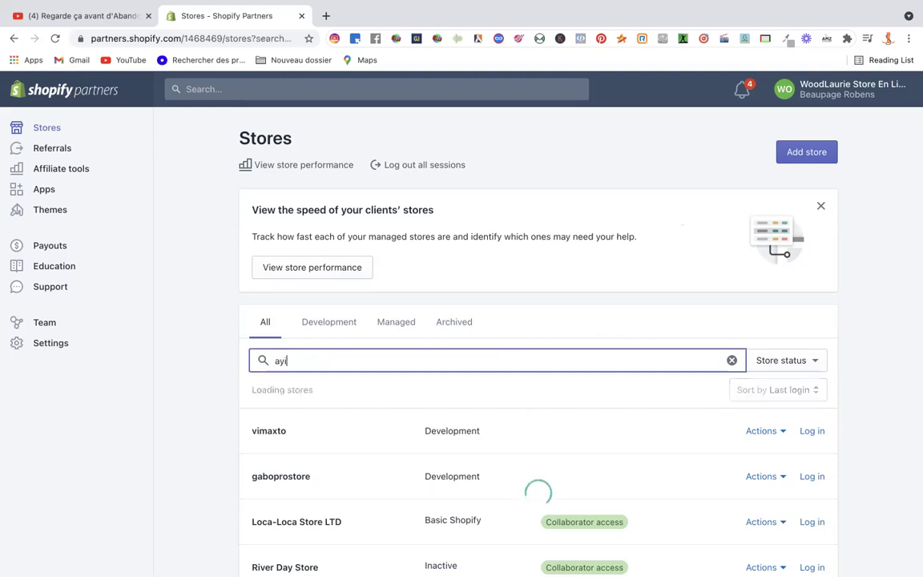
pyautogui.write('zan')
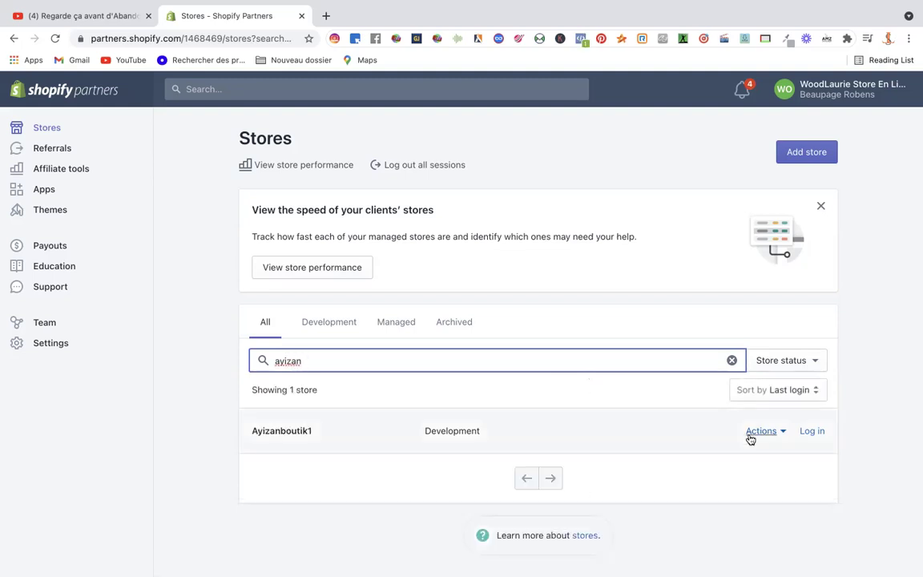
pyautogui.click(811, 433)
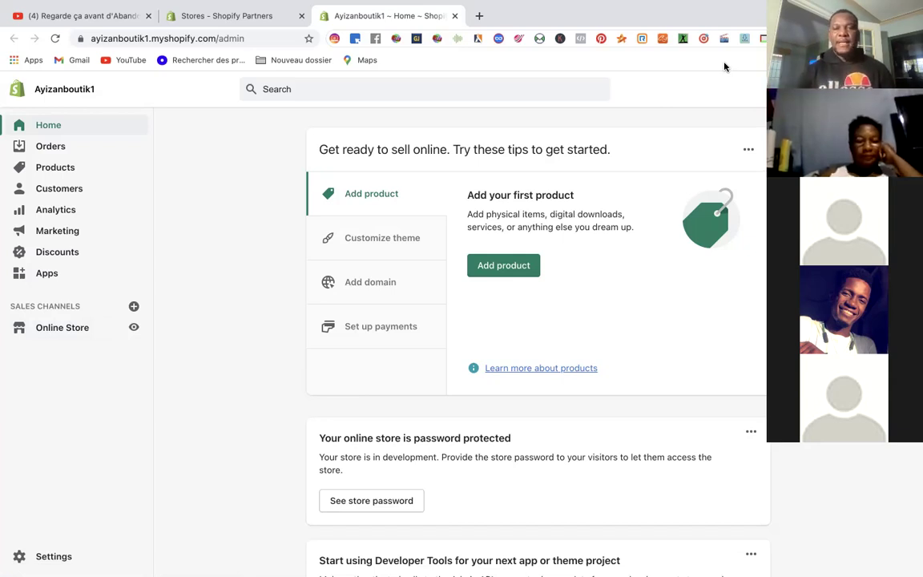
# - Return to Shopify Partners, examine the Add store form for the Development store type, and cancel it without saving
pyautogui.moveTo(549, 12)
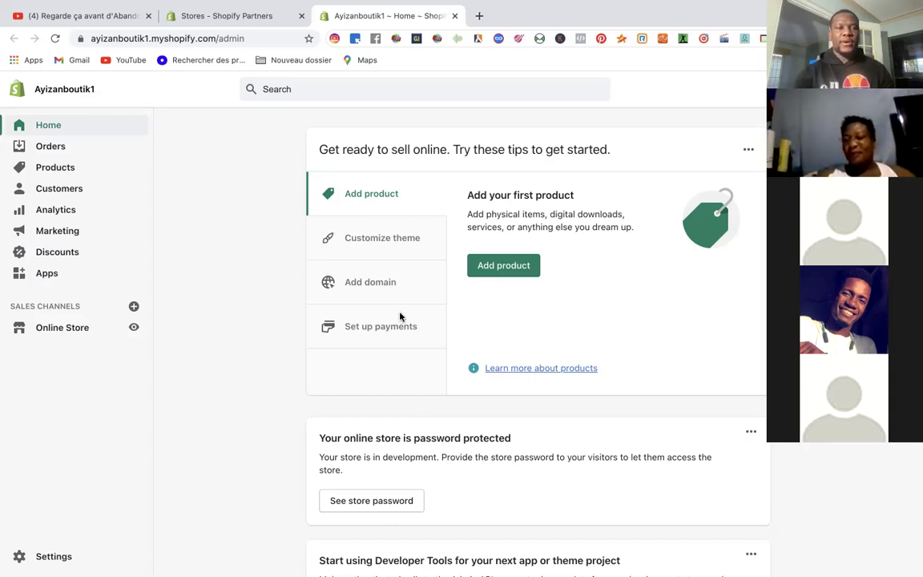
pyautogui.moveTo(258, 16)
pyautogui.click(238, 49)
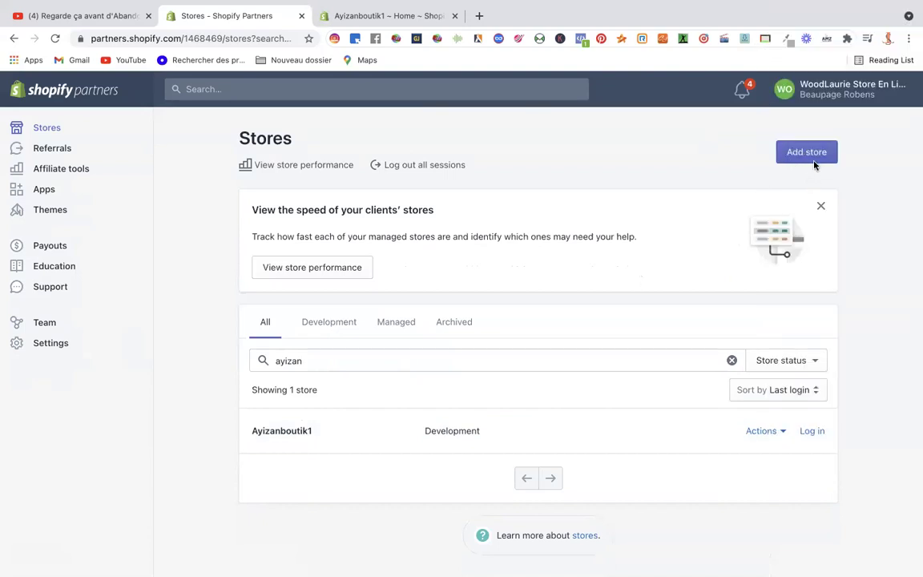
pyautogui.click(809, 159)
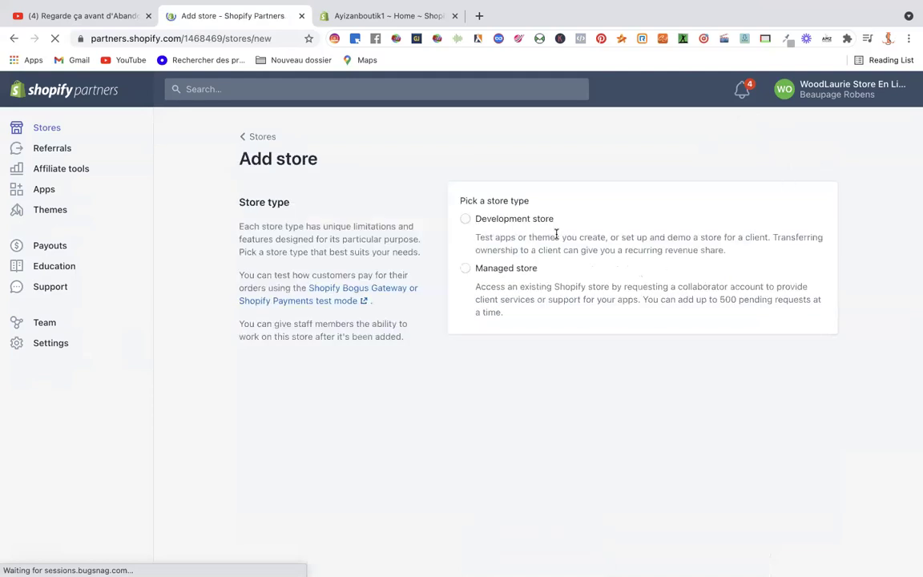
pyautogui.click(467, 222)
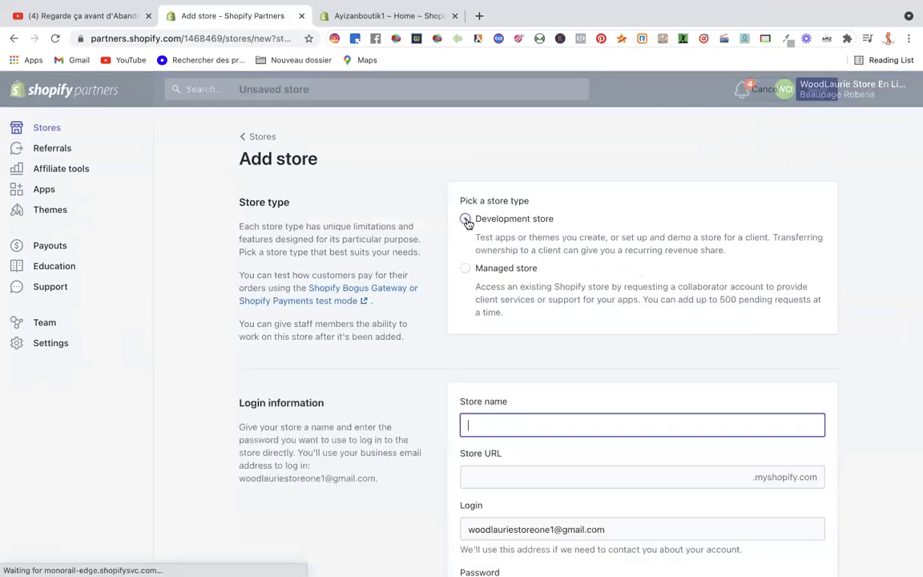
pyautogui.scroll(-5, 726, 355)
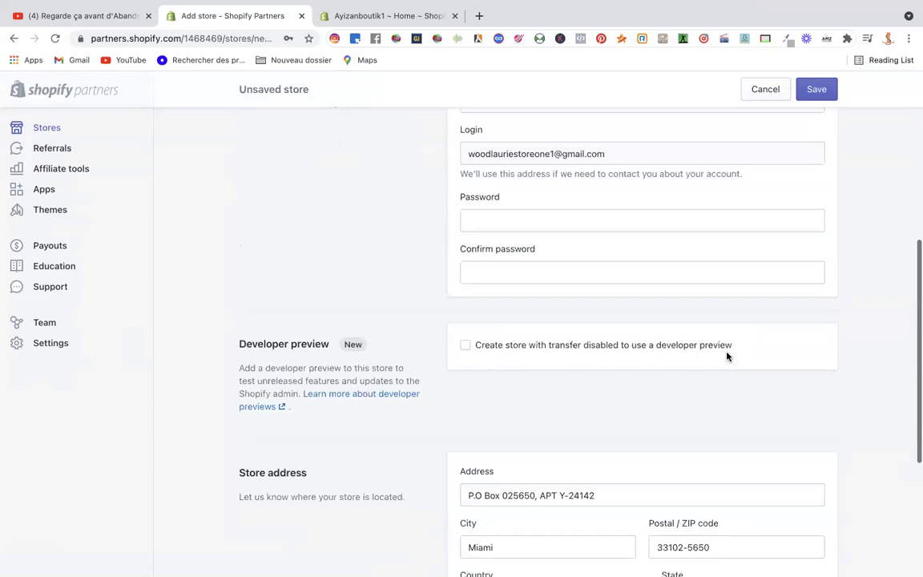
pyautogui.scroll(5, 725, 354)
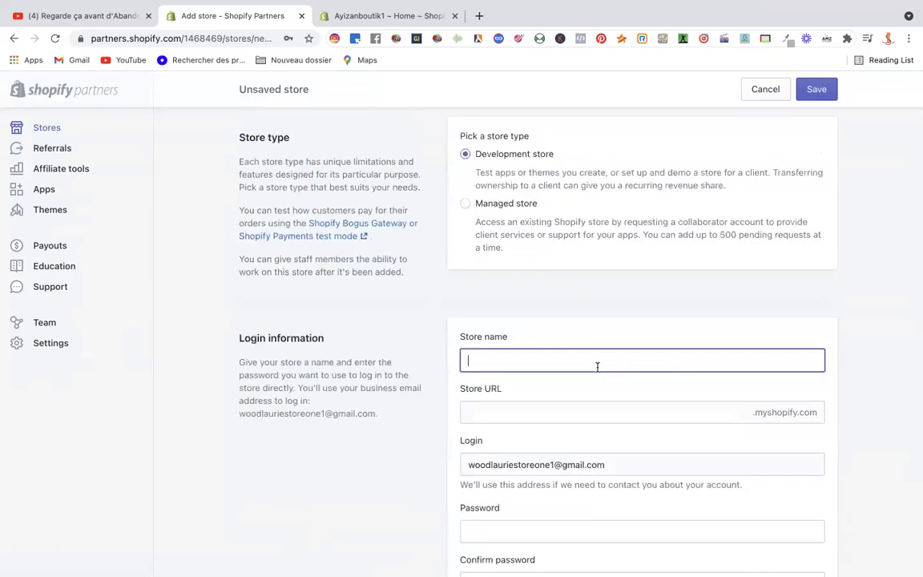
pyautogui.scroll(-1, 611, 430)
pyautogui.scroll(-10, 612, 429)
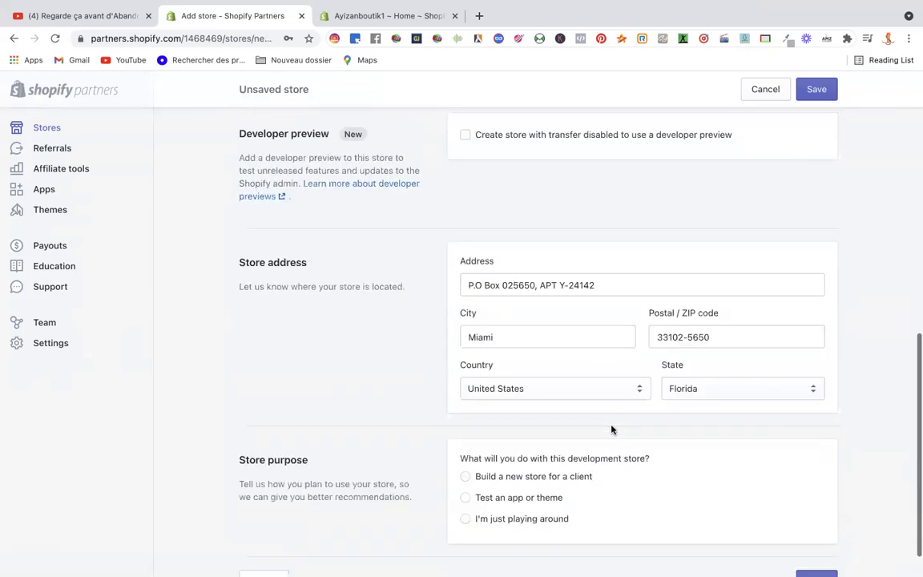
pyautogui.scroll(-1, 612, 428)
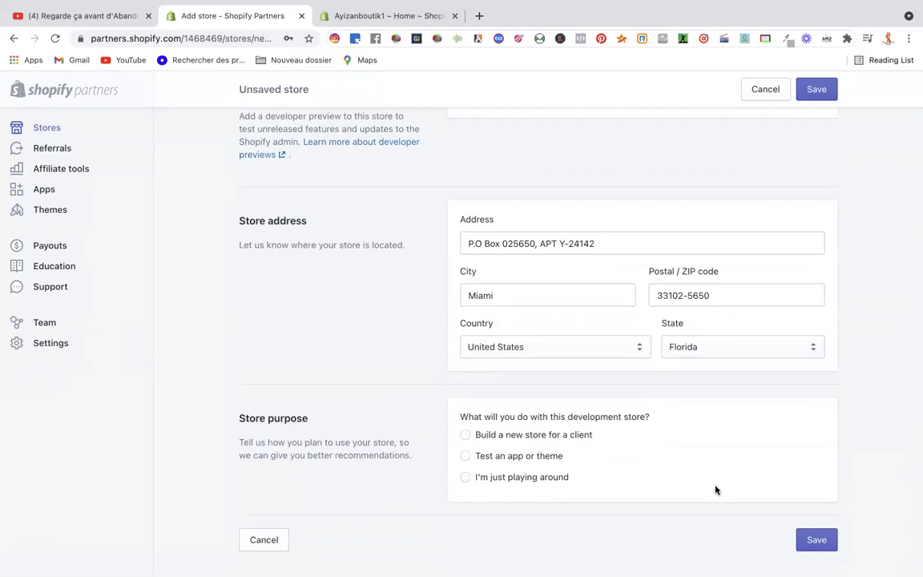
pyautogui.scroll(10, 732, 232)
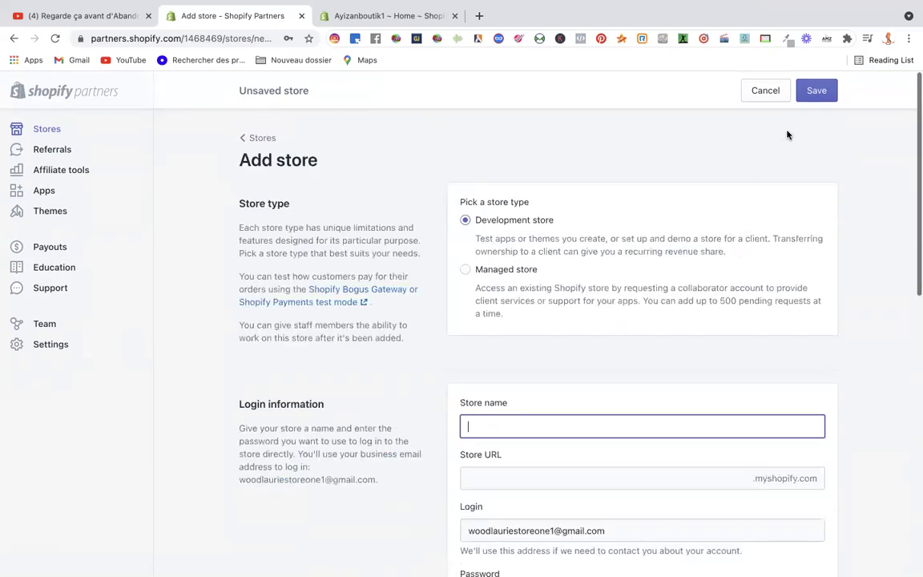
pyautogui.click(764, 92)
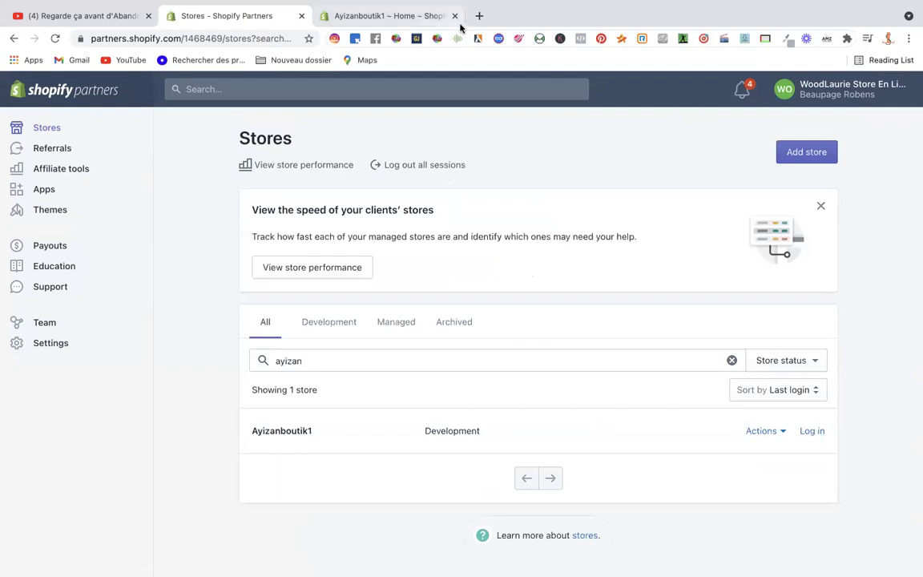
# - Return to the Ayizanboutik1 admin and view its settings overview and the online store's themes
pyautogui.click(389, 22)
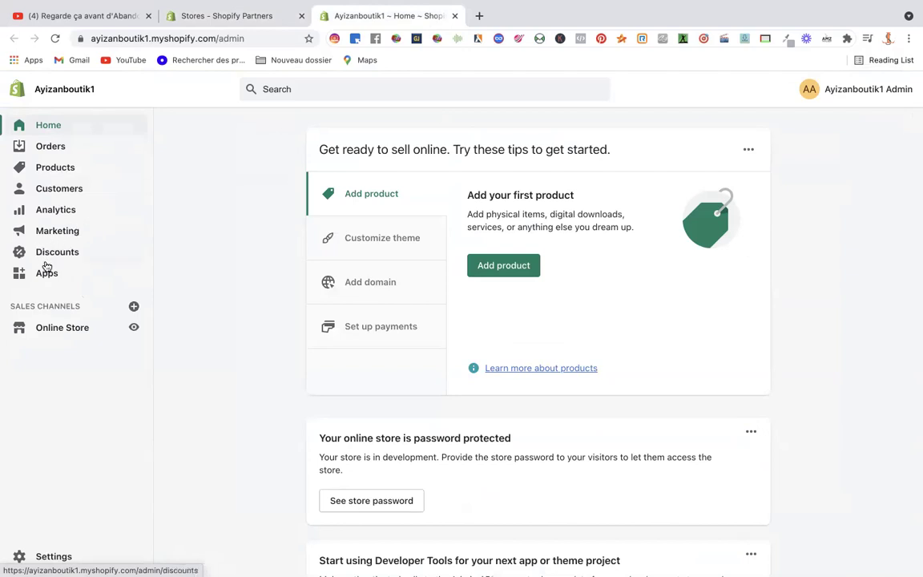
pyautogui.click(45, 556)
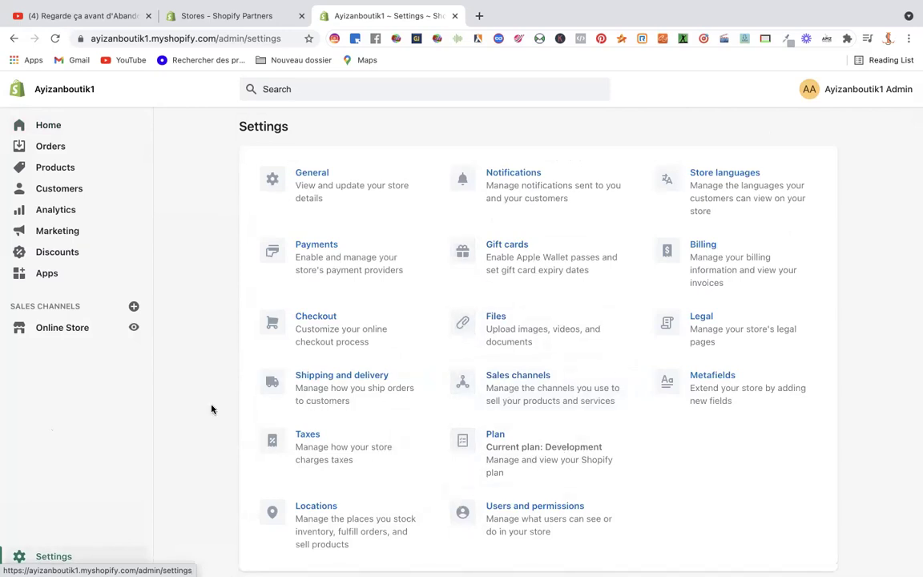
pyautogui.click(50, 330)
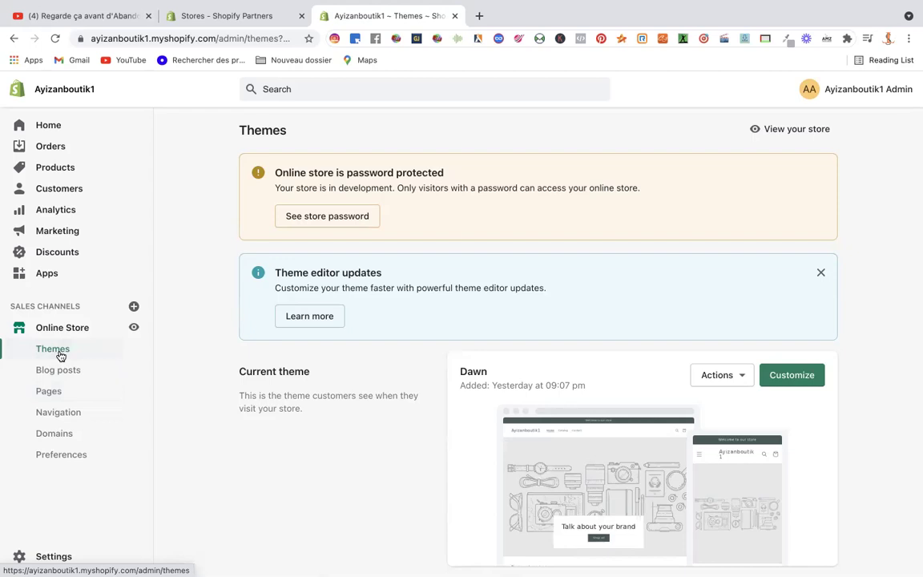
# - Preview the Ayizanboutik1 storefront, compare it with the themes page, and look over its home page
pyautogui.click(131, 329)
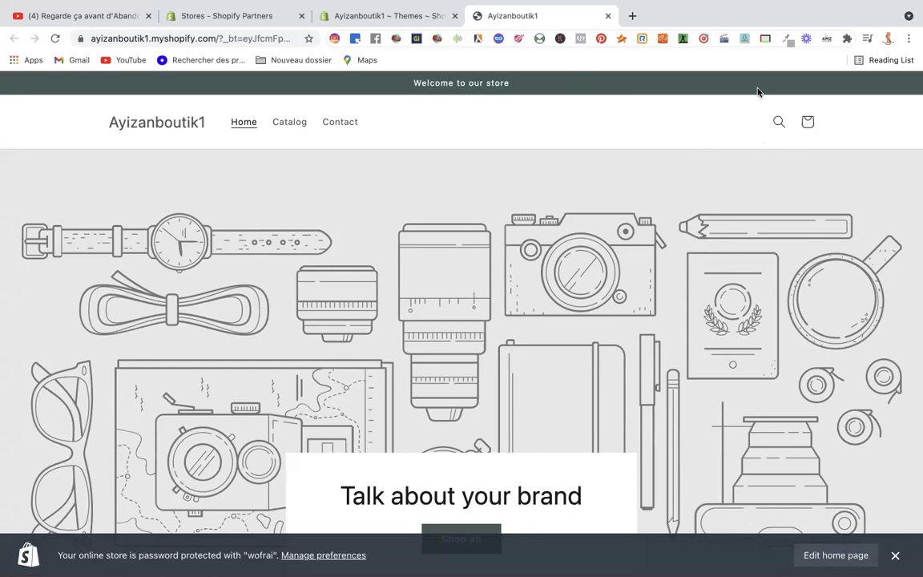
pyautogui.moveTo(634, 15)
pyautogui.click(377, 12)
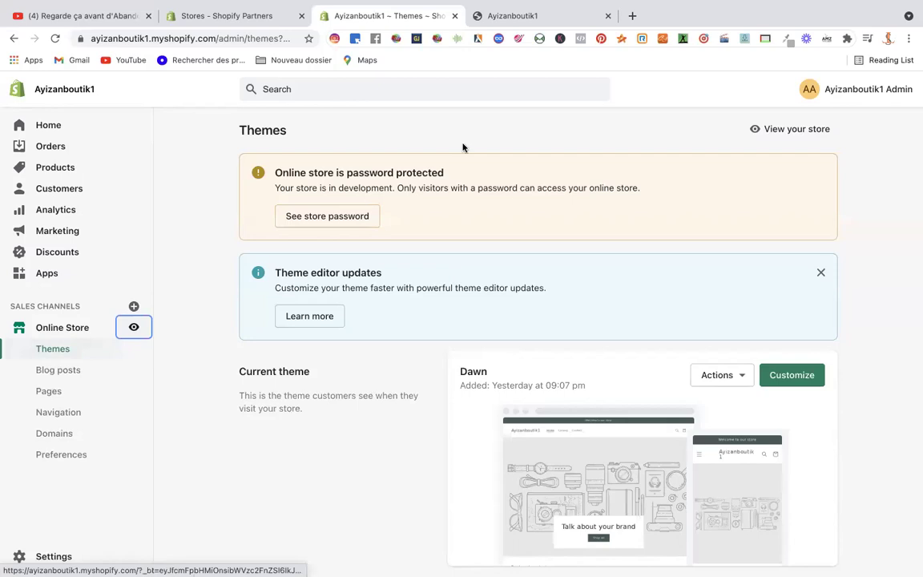
pyautogui.click(505, 18)
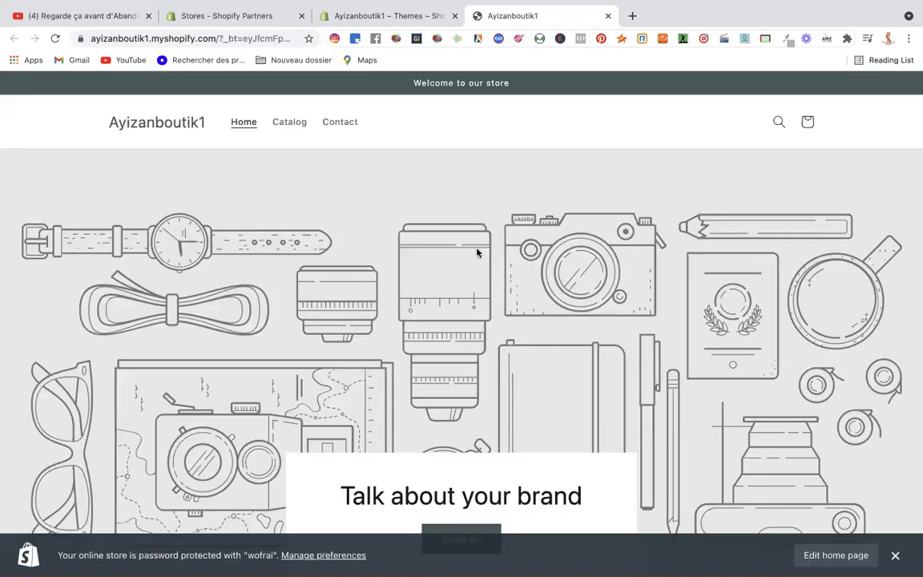
pyautogui.scroll(-1, 473, 311)
pyautogui.scroll(-1, 473, 311)
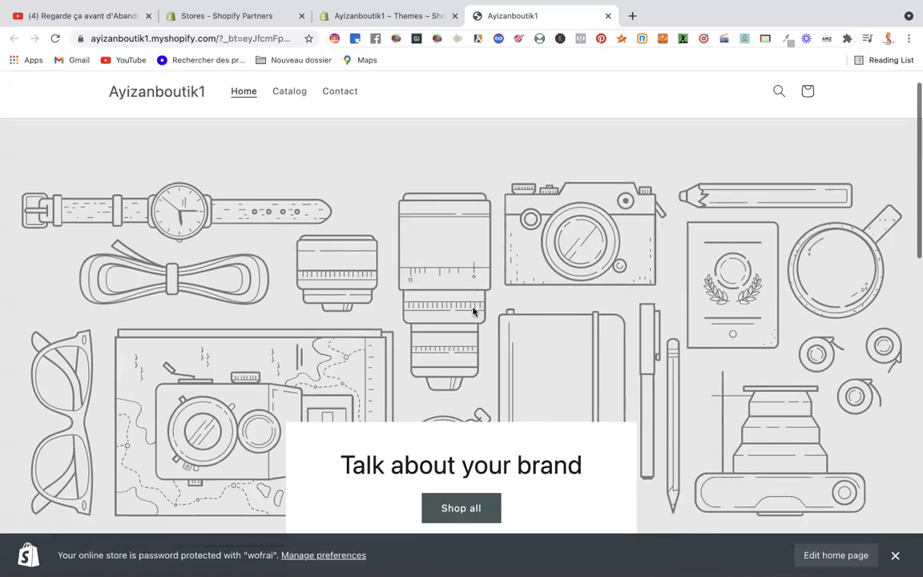
pyautogui.scroll(2, 473, 311)
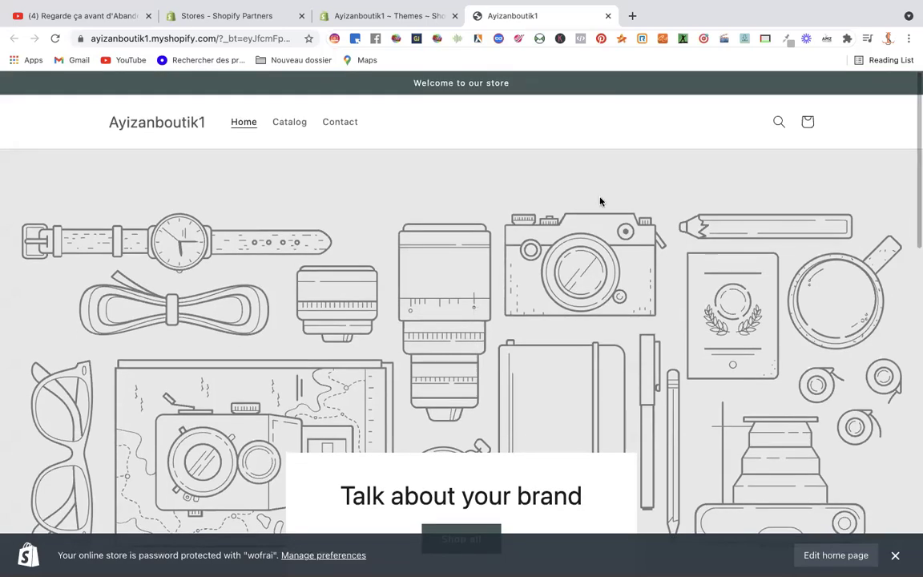
# - Open the Loca-Loca Store site, loca-locastore.com, in a new browser tab
pyautogui.click(633, 16)
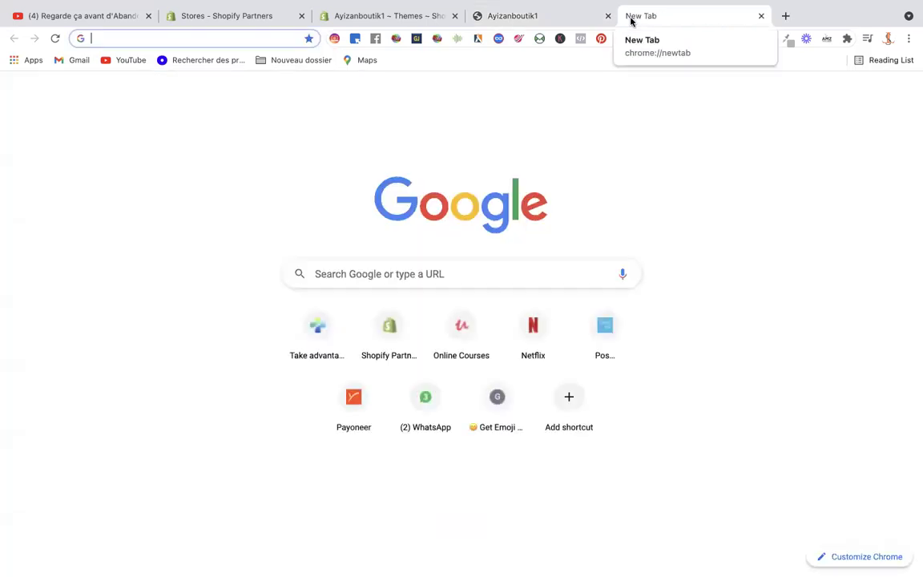
pyautogui.write('loca')
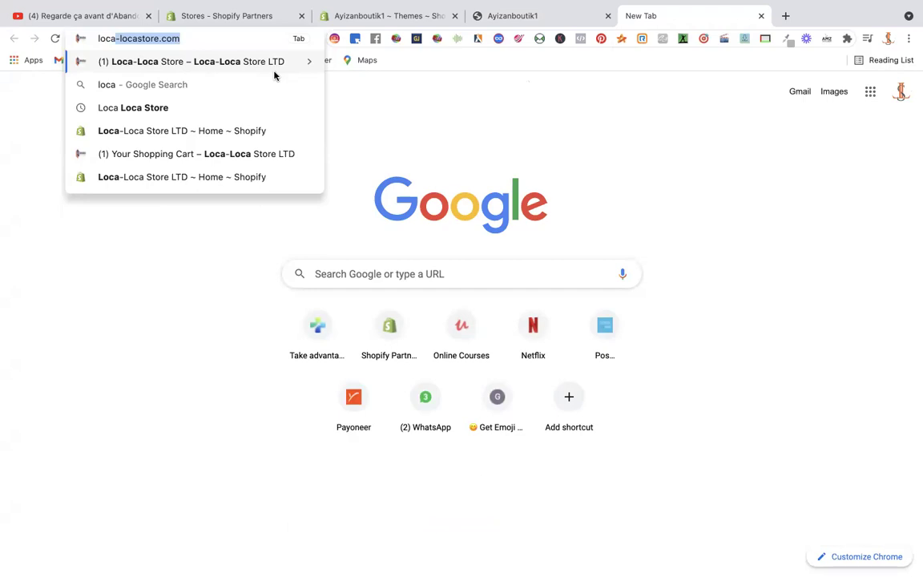
pyautogui.press('Escape')
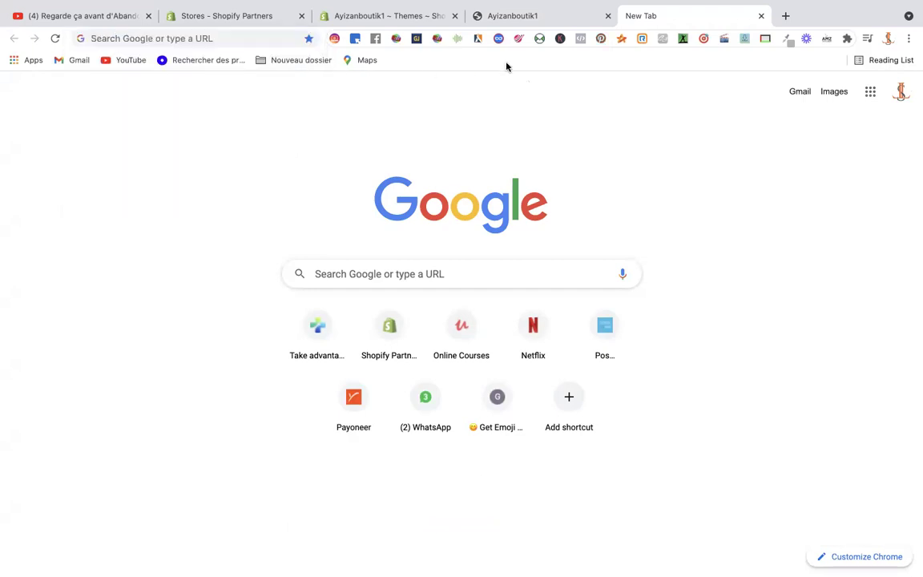
pyautogui.click(242, 45)
pyautogui.write('lo')
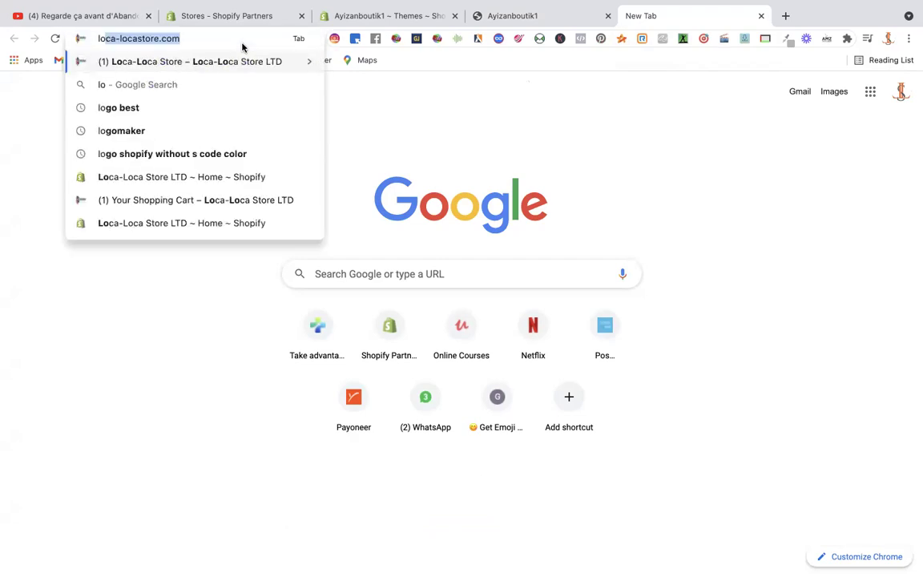
pyautogui.write('ca')
pyautogui.press('Return')
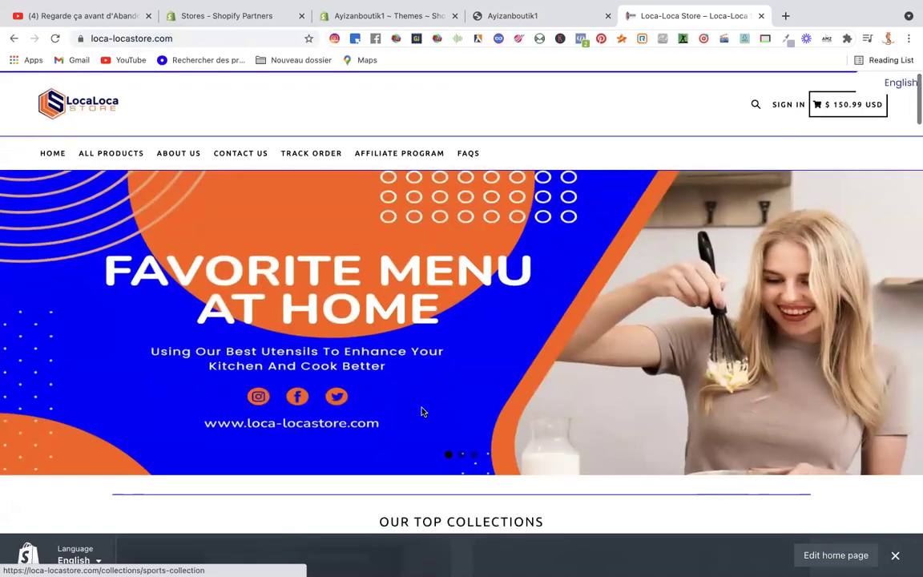
# - Look over the Loca-Loca Store home page's top collections, Beauty Section and Collection of the Week, returning to the banner
pyautogui.scroll(-6, 424, 413)
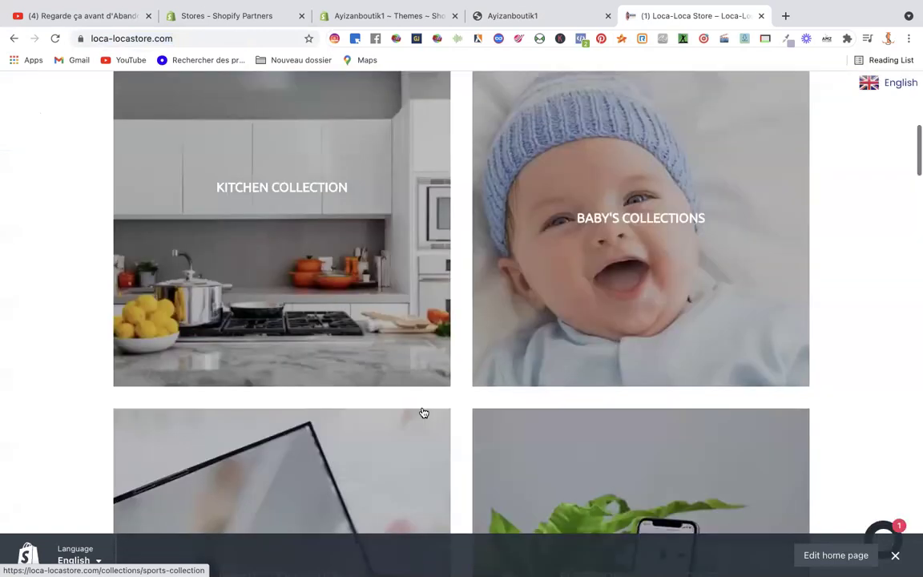
pyautogui.scroll(-2, 424, 413)
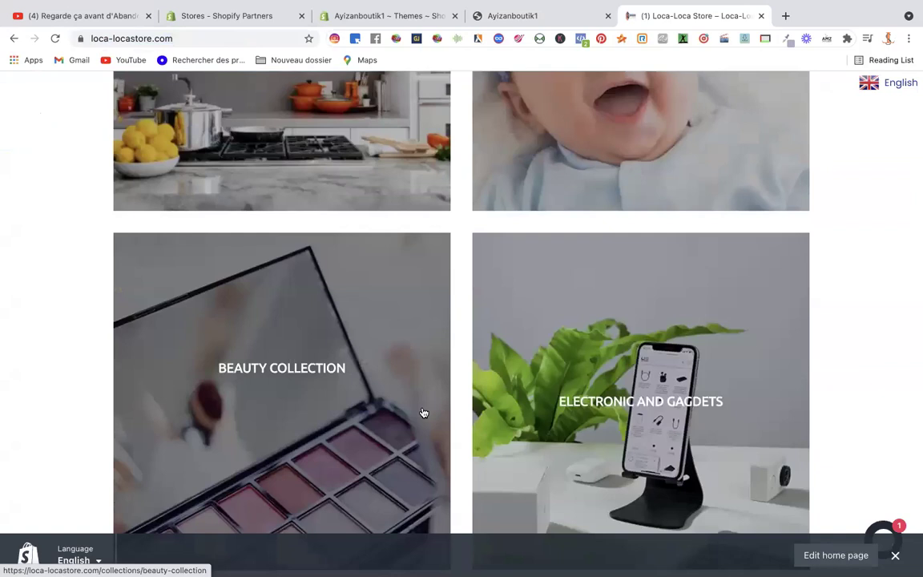
pyautogui.scroll(-3, 421, 407)
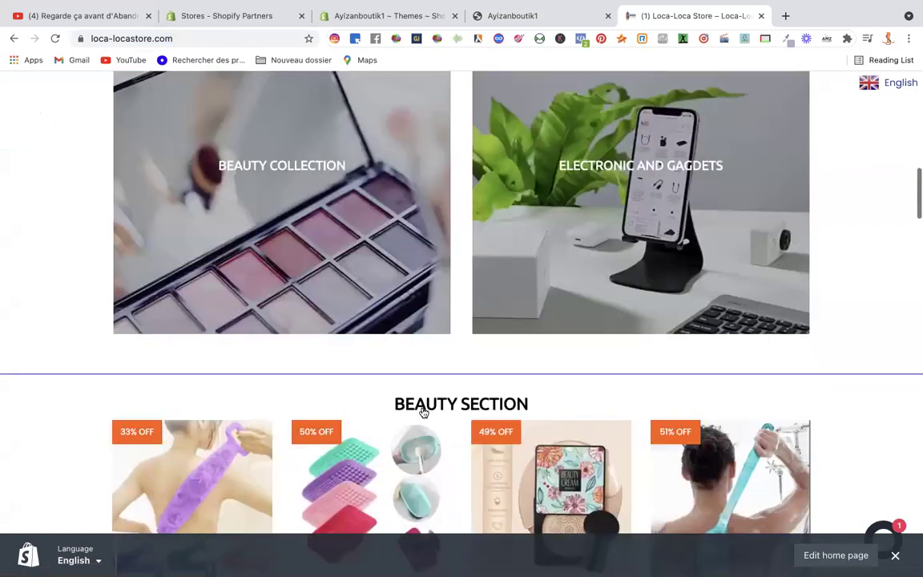
pyautogui.scroll(-3, 424, 413)
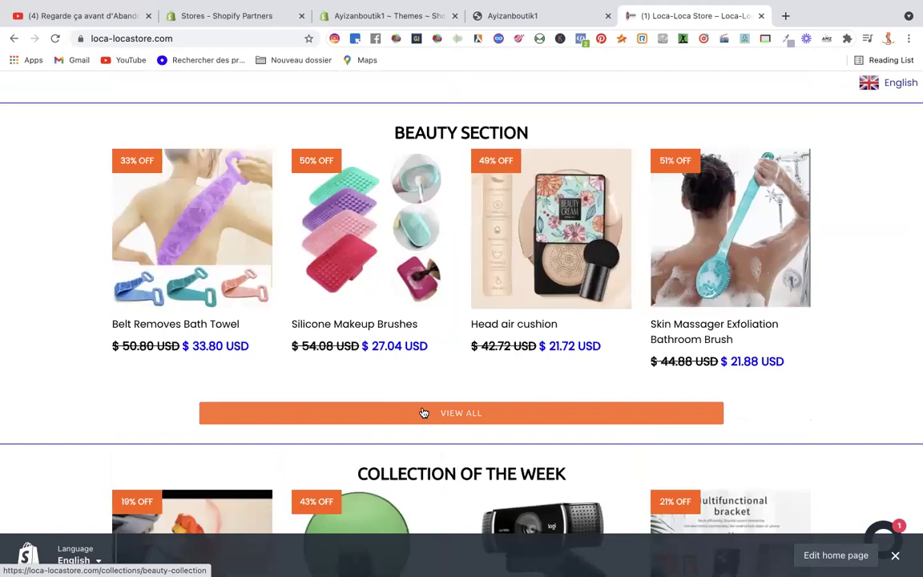
pyautogui.scroll(-2, 424, 413)
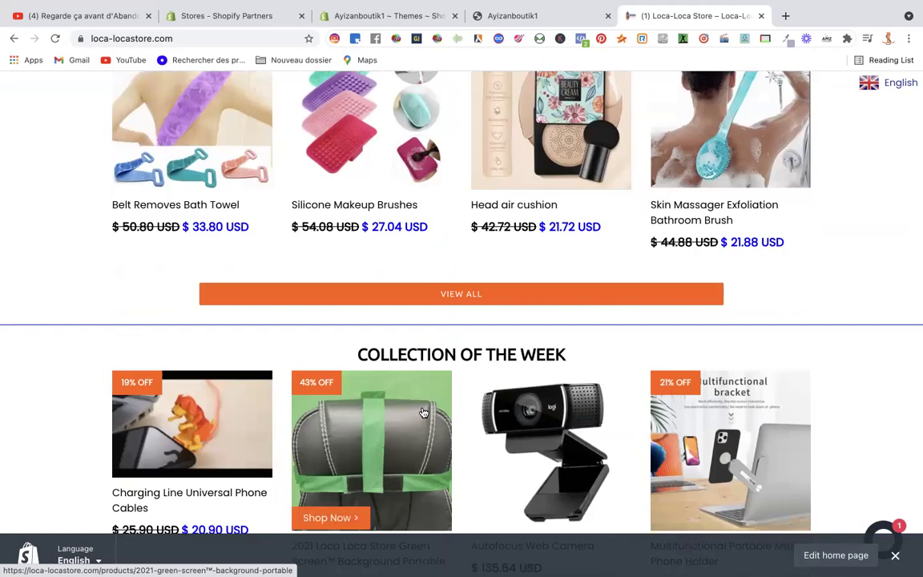
pyautogui.scroll(-1, 424, 412)
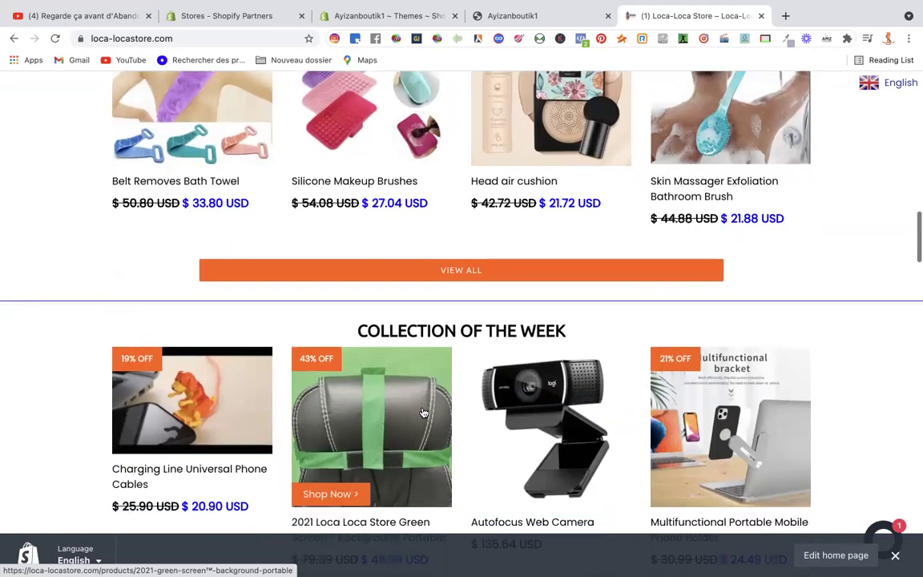
pyautogui.scroll(-1, 424, 413)
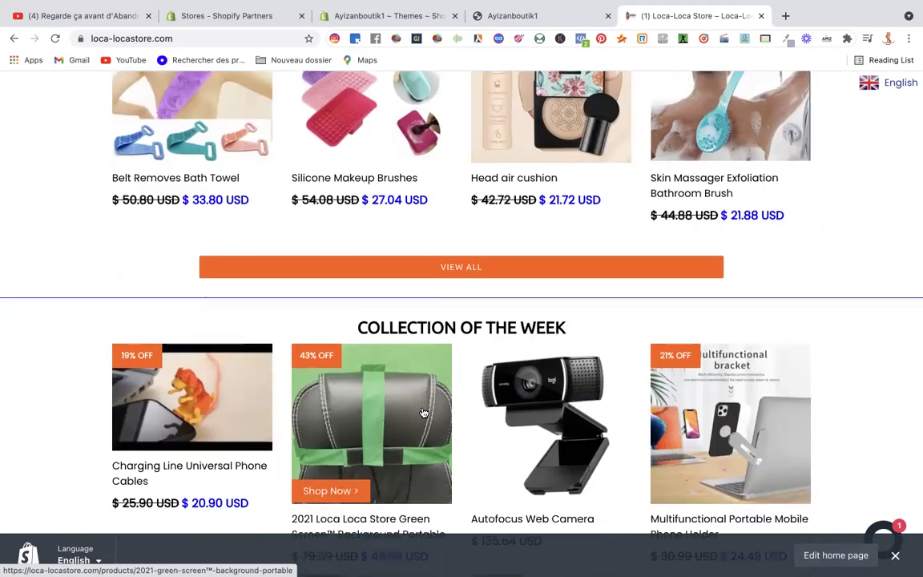
pyautogui.scroll(1, 424, 413)
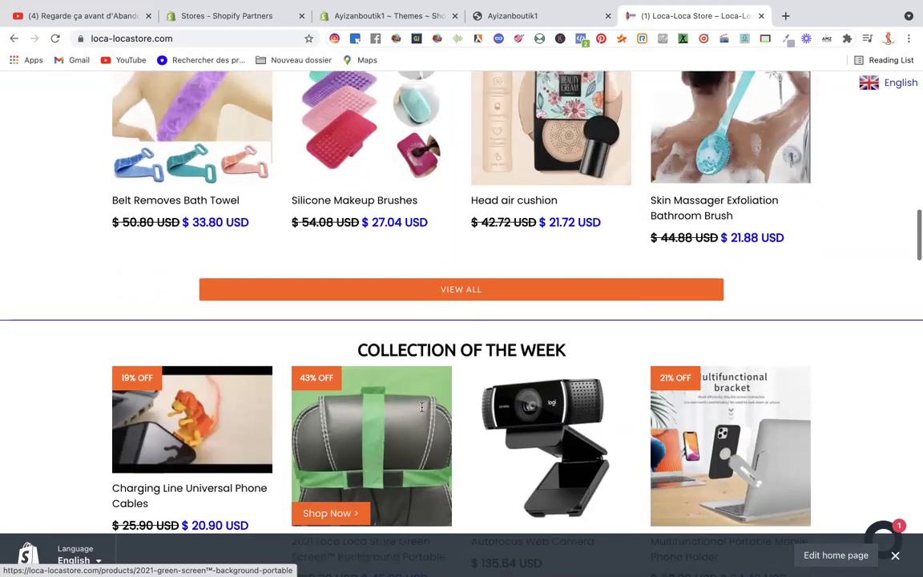
pyautogui.scroll(4, 424, 413)
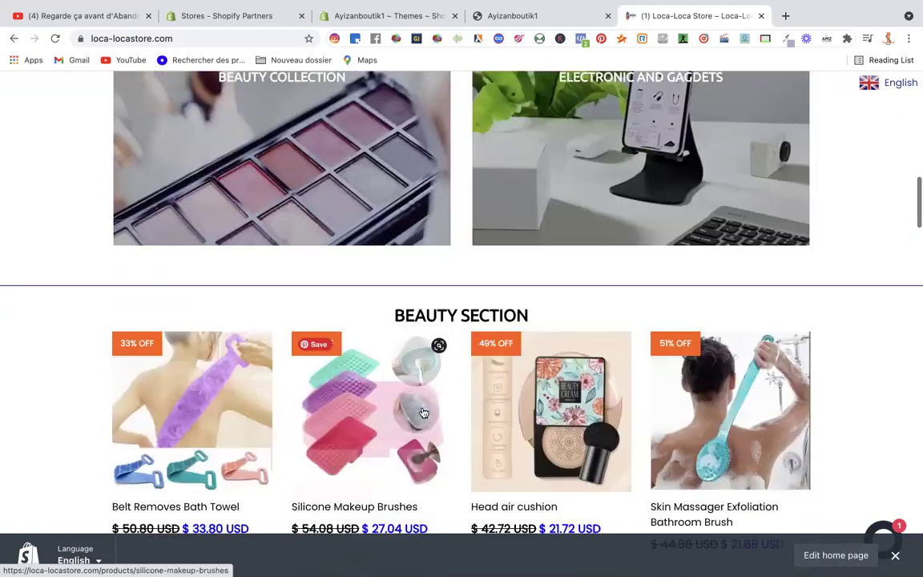
pyautogui.scroll(10, 424, 412)
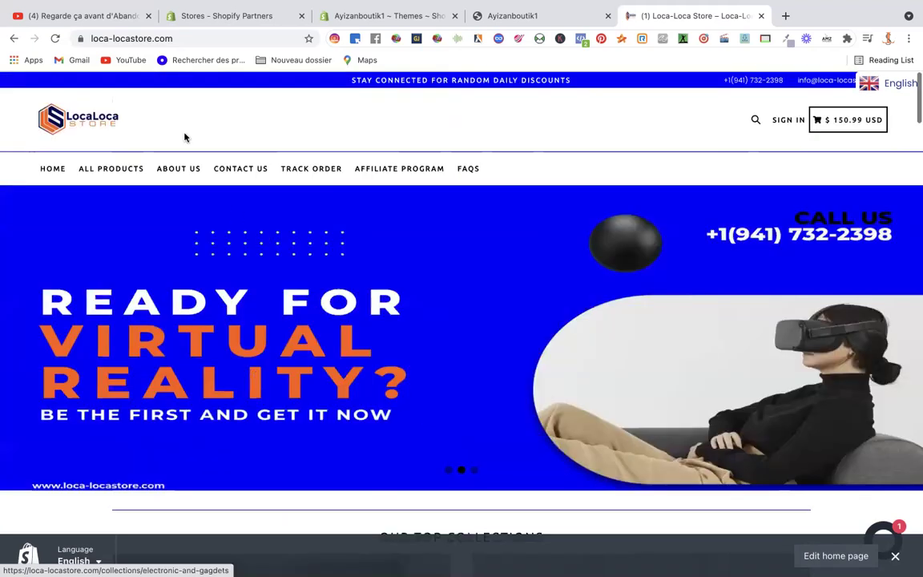
# - Review the whole Loca-Loca Store home page from the banner through the collections, discount video and Featured Collection to the blog posts
pyautogui.scroll(-2, 358, 442)
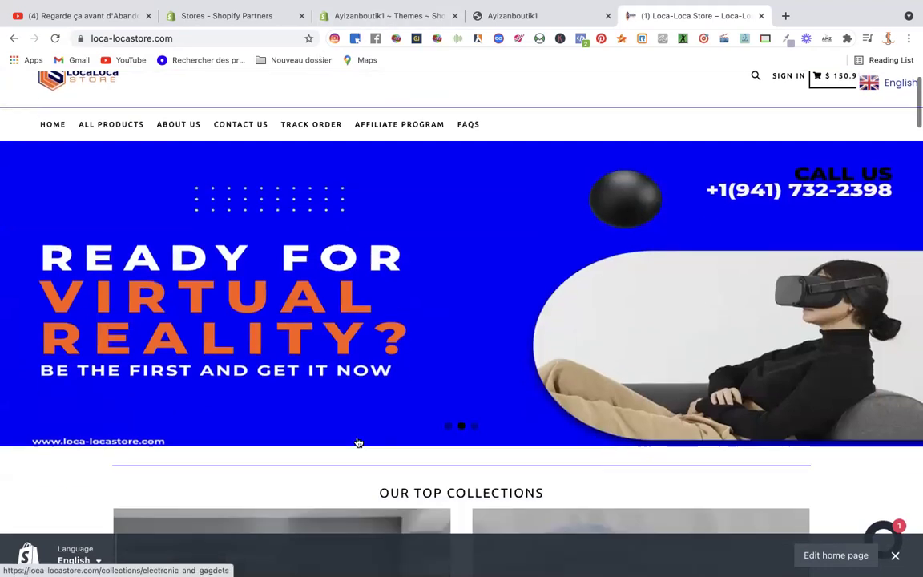
pyautogui.scroll(-4, 358, 442)
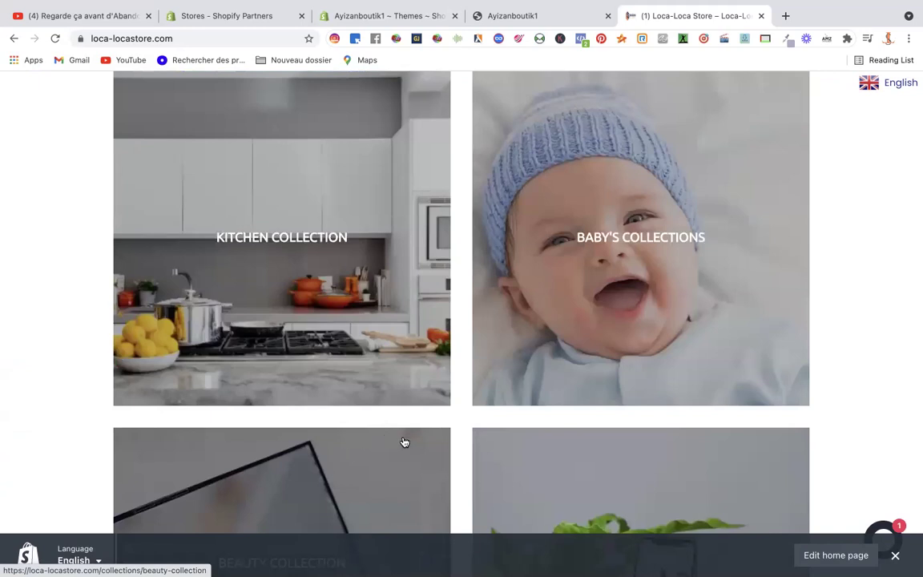
pyautogui.scroll(-1, 405, 443)
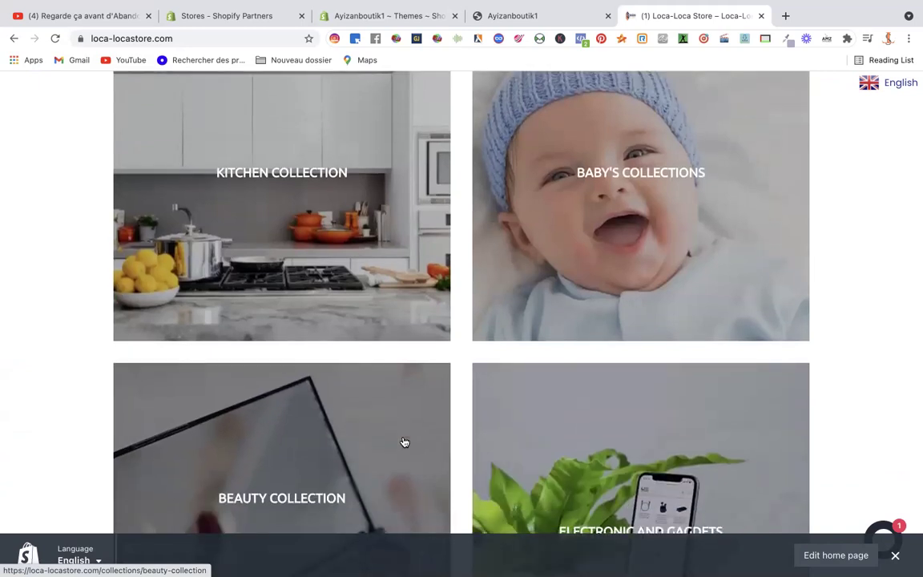
pyautogui.scroll(-2, 405, 443)
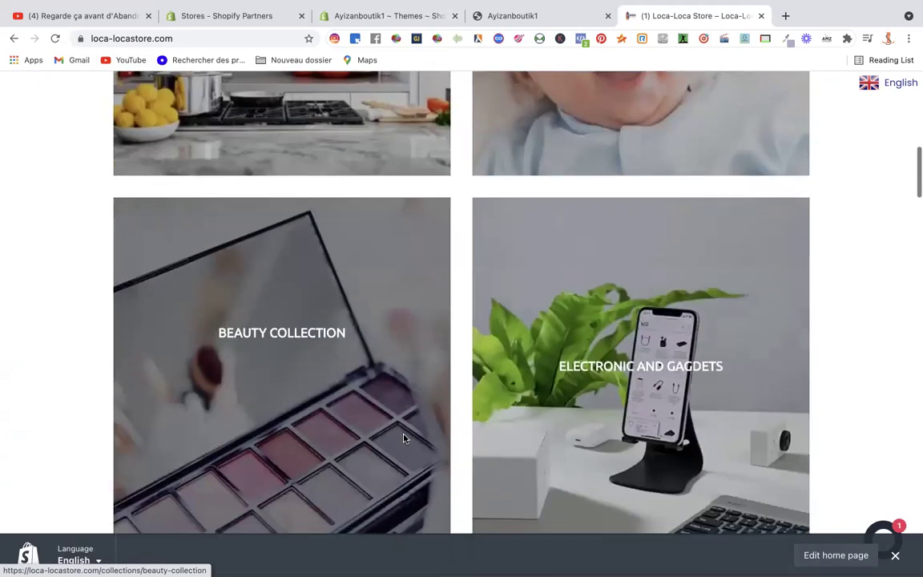
pyautogui.scroll(-5, 405, 439)
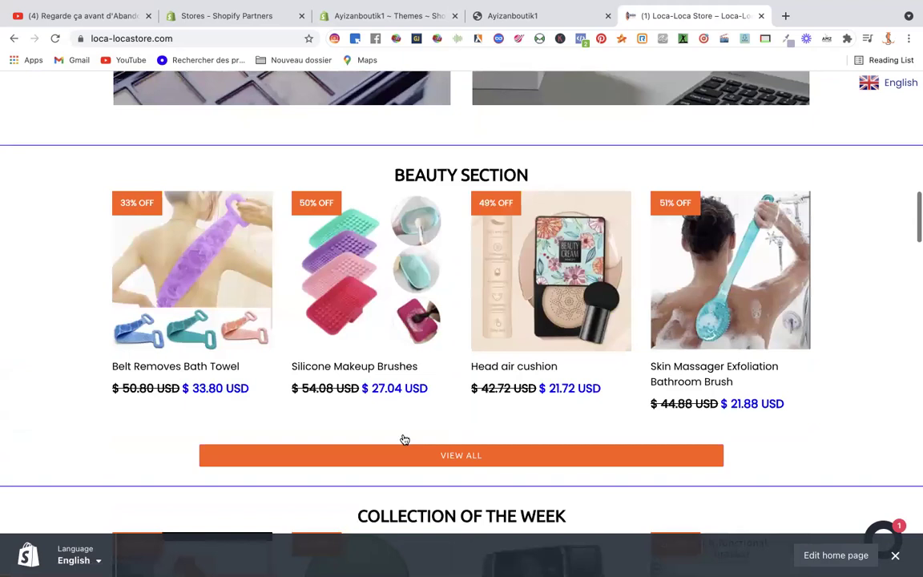
pyautogui.scroll(-4, 405, 439)
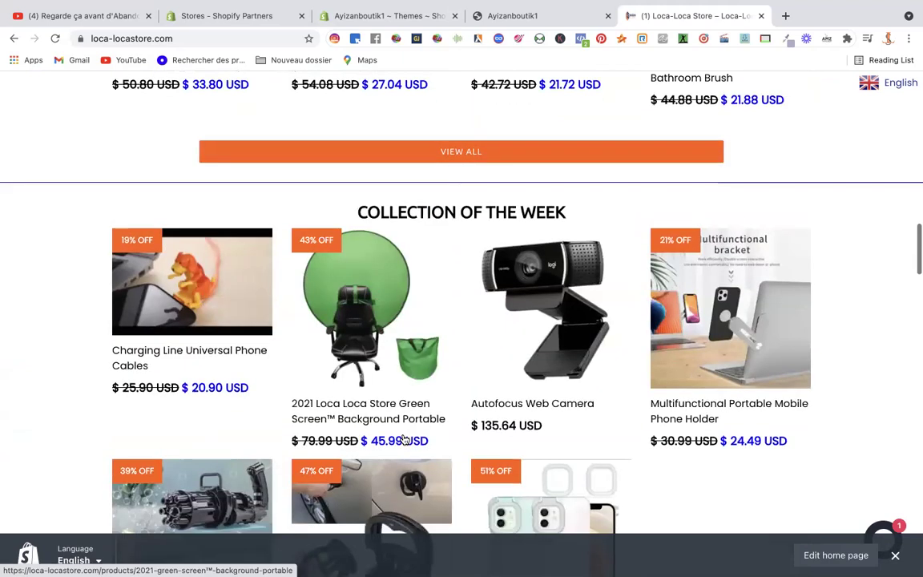
pyautogui.scroll(-3, 405, 440)
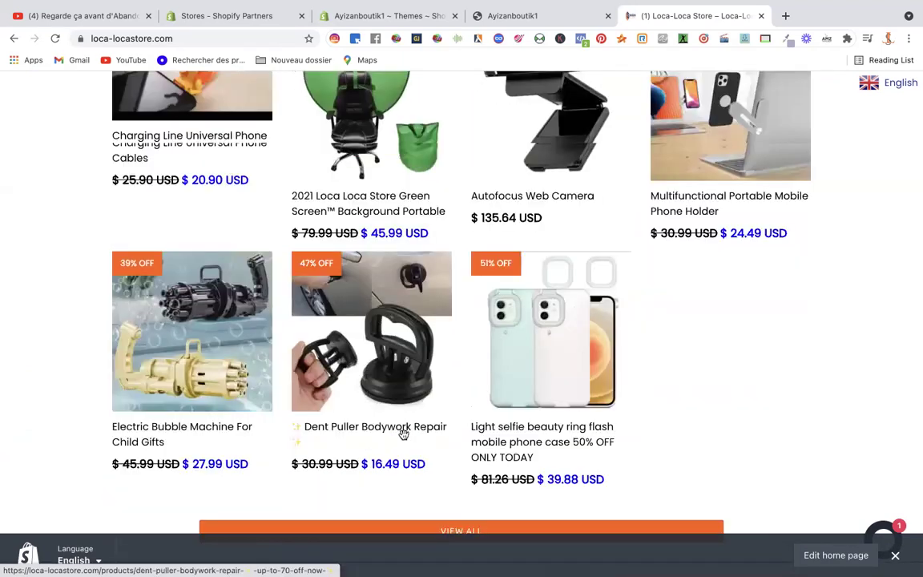
pyautogui.scroll(-8, 405, 439)
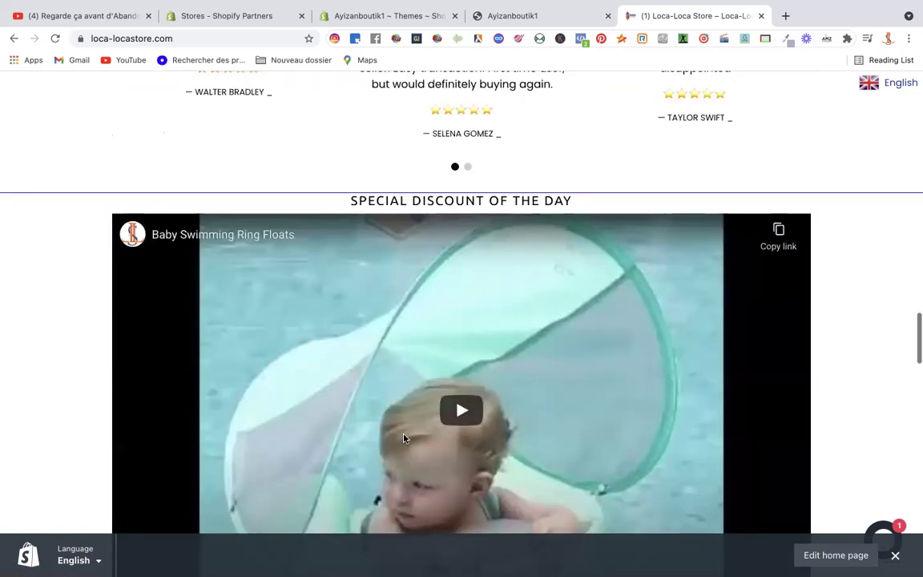
pyautogui.scroll(-4, 404, 438)
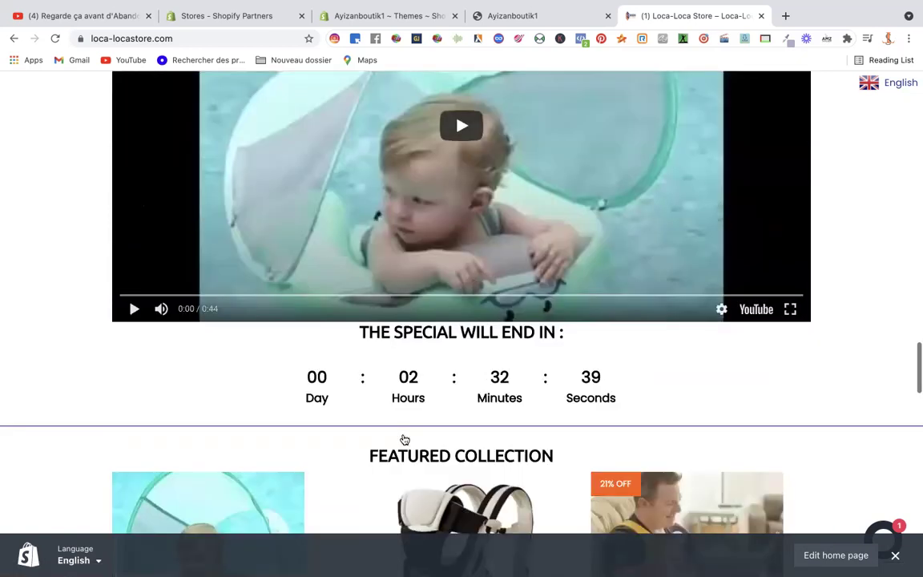
pyautogui.scroll(-3, 405, 440)
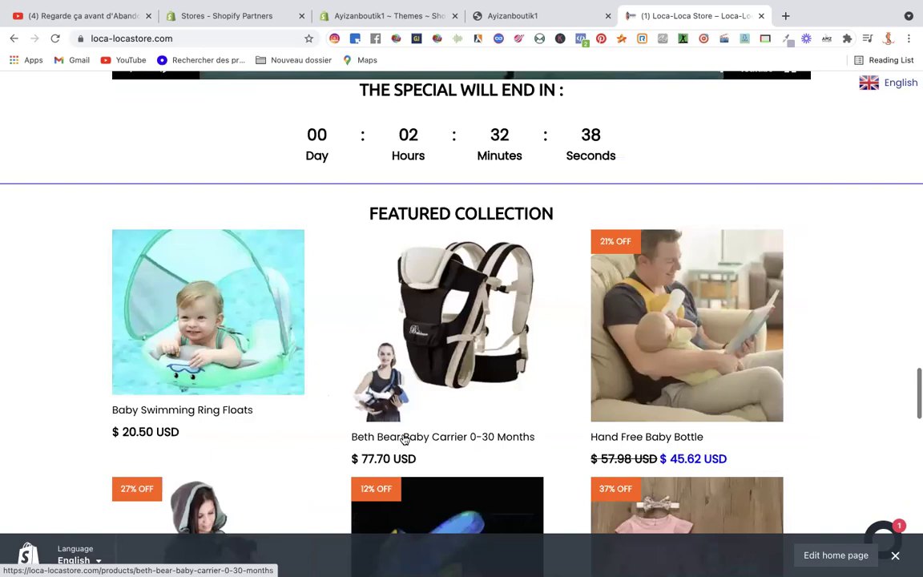
pyautogui.scroll(-3, 405, 439)
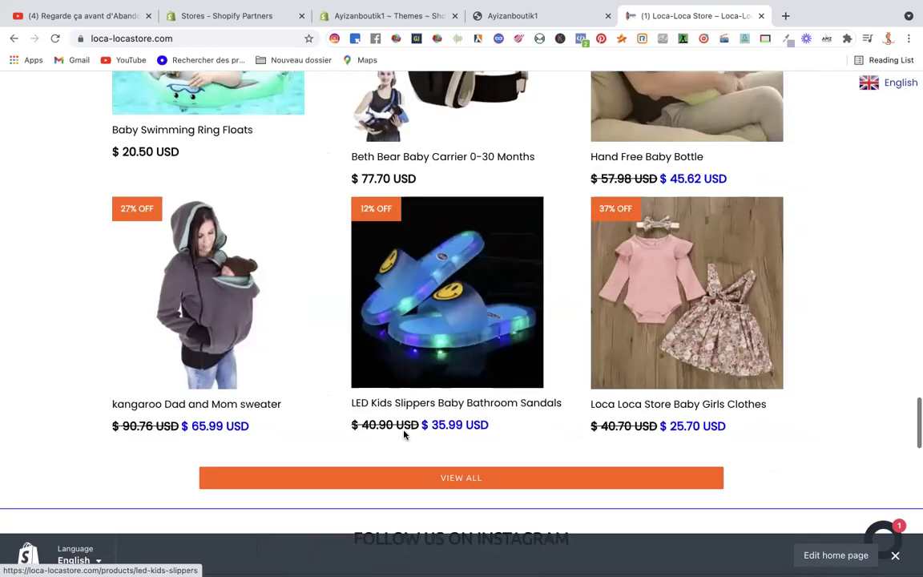
pyautogui.scroll(-5, 405, 435)
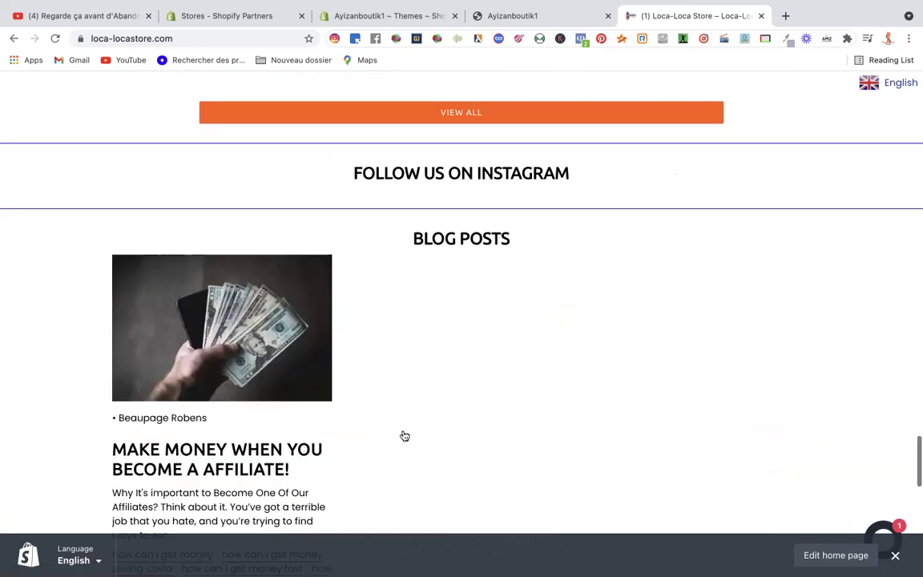
pyautogui.scroll(20, 405, 436)
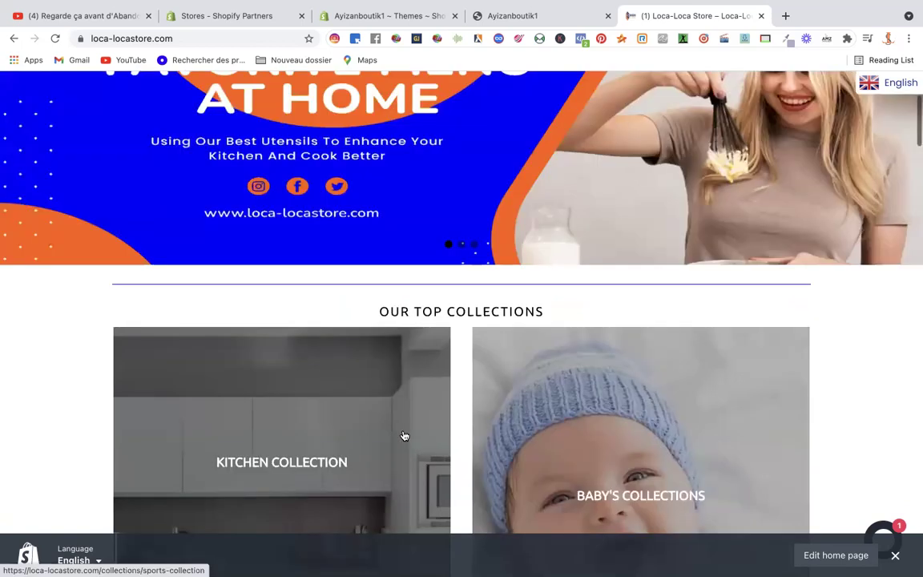
pyautogui.scroll(3, 405, 436)
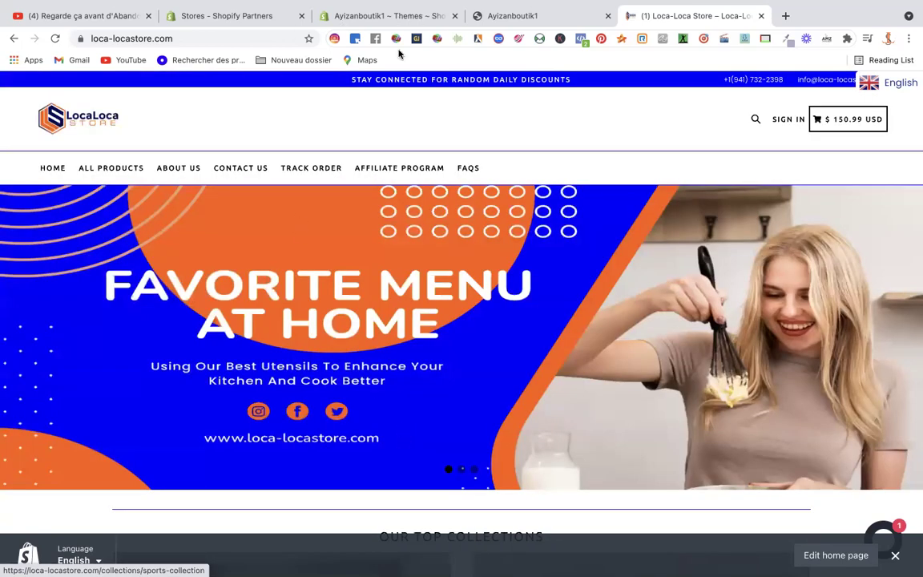
# - View the Blog posts page in the Ayizanboutik1 admin and compare it with the Blog Posts section on the Loca-Loca Store home page
pyautogui.press('super+3')
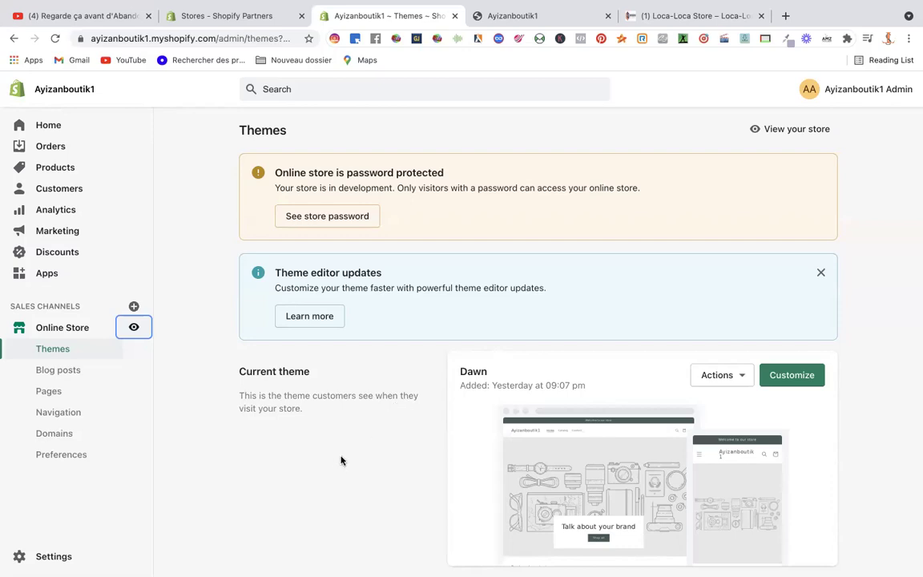
pyautogui.click(76, 377)
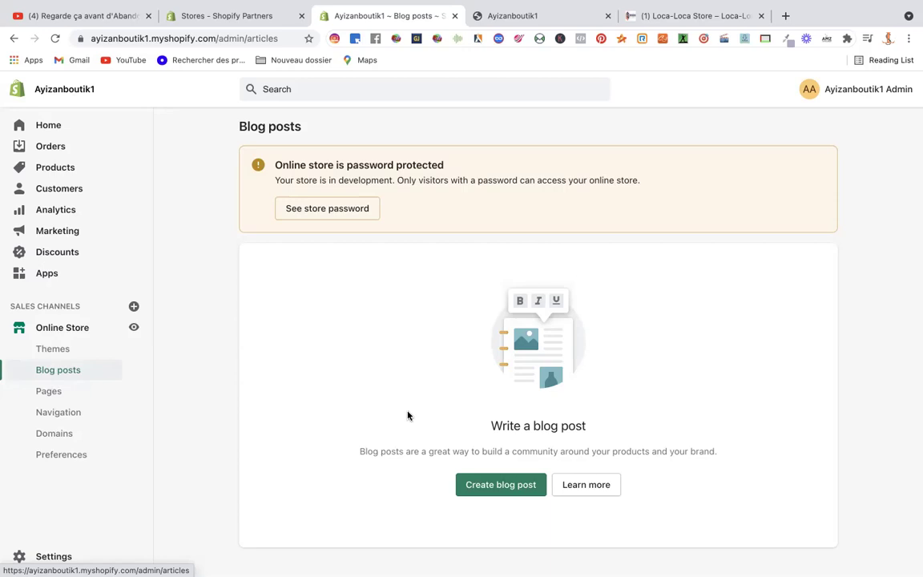
pyautogui.click(737, 19)
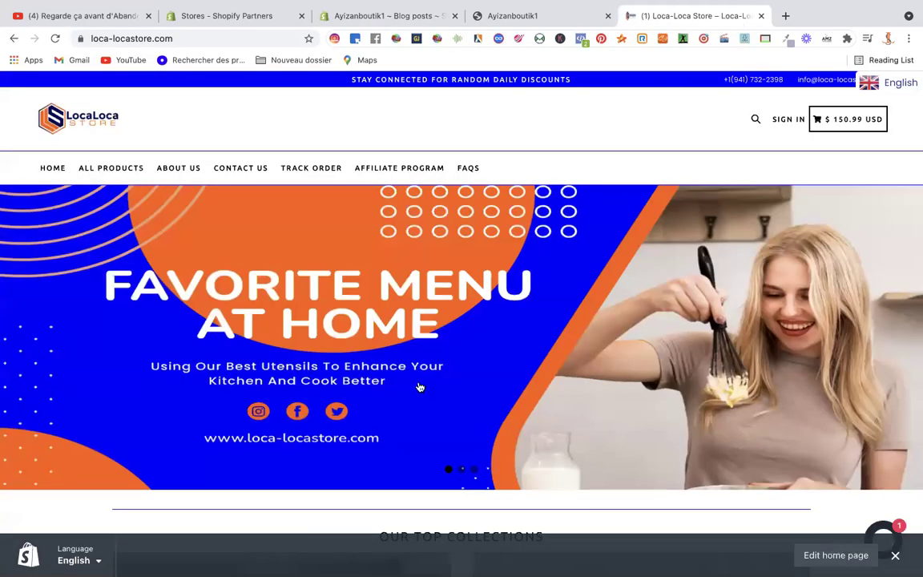
pyautogui.scroll(-10, 418, 385)
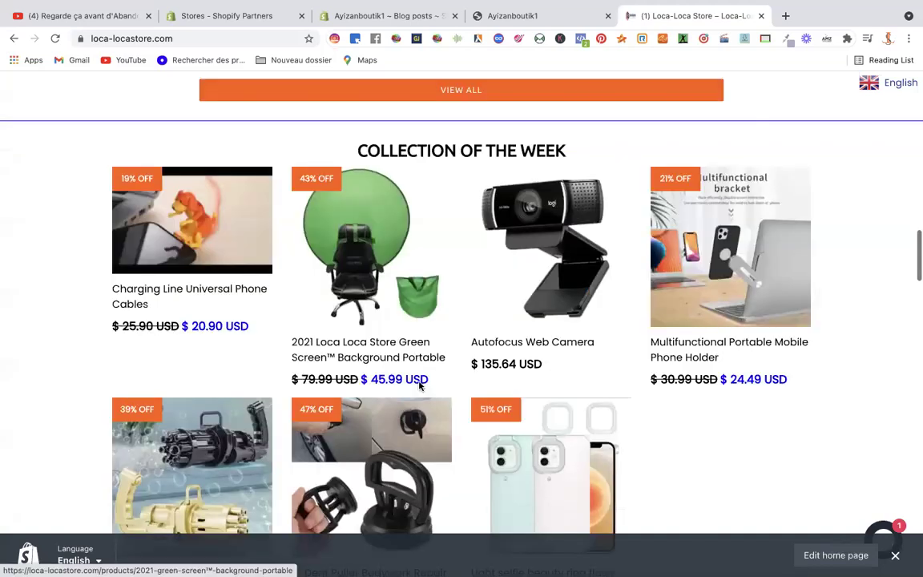
pyautogui.scroll(-10, 419, 382)
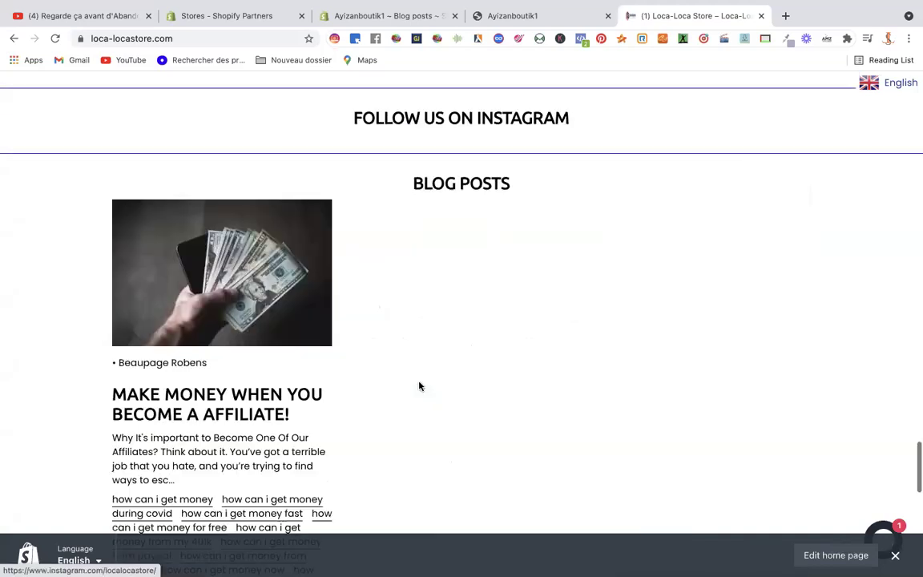
pyautogui.scroll(-2, 241, 265)
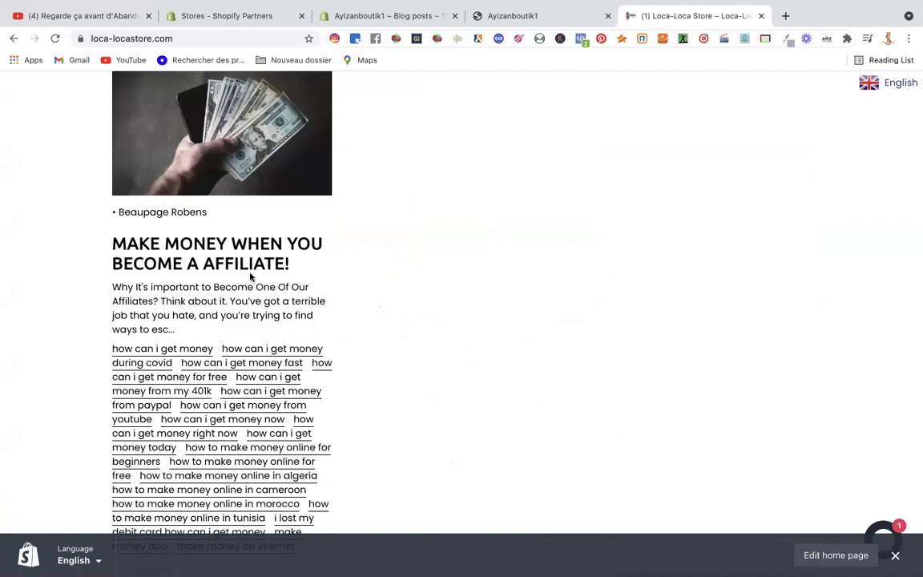
# - Look over the Blog Posts section and the featured products above it on the Loca-Loca Store home page
pyautogui.scroll(4, 316, 296)
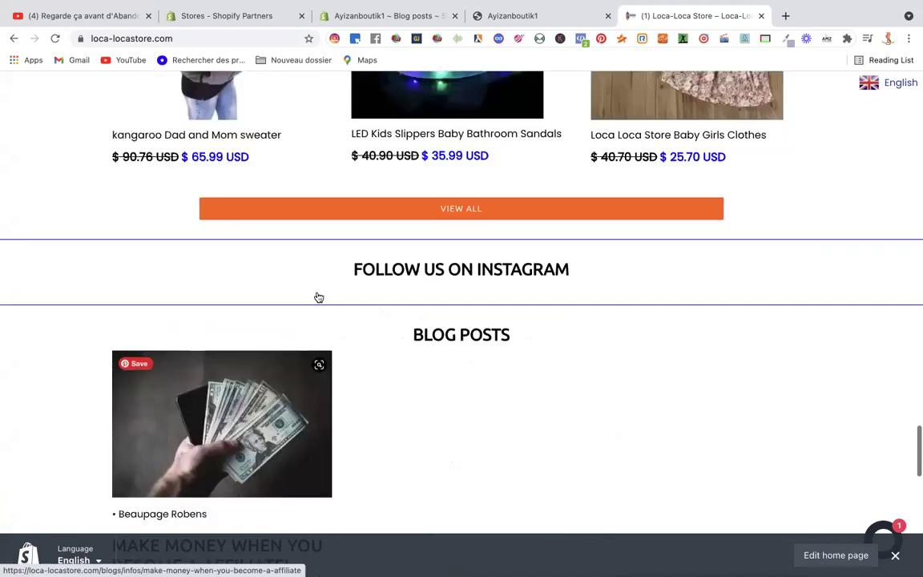
pyautogui.scroll(-2, 318, 298)
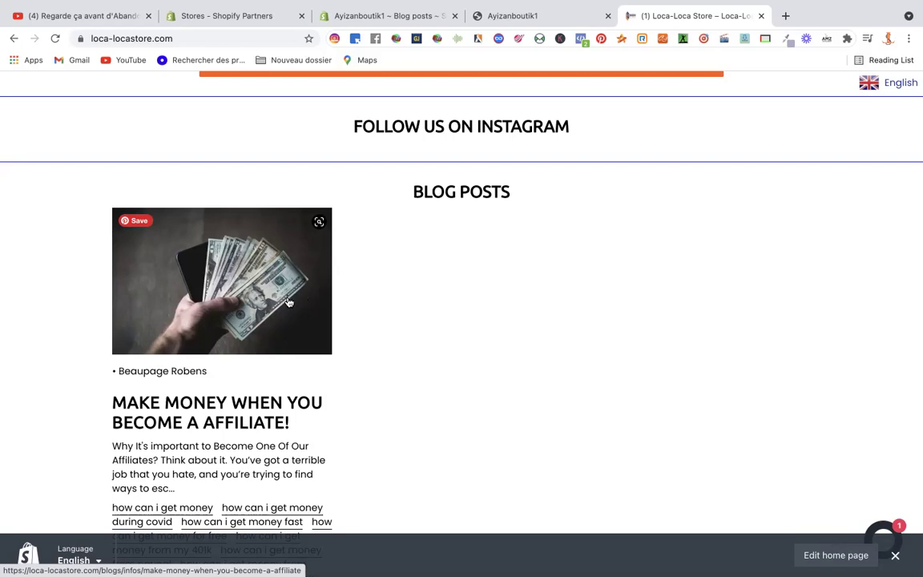
pyautogui.scroll(2, 290, 305)
pyautogui.scroll(1, 289, 301)
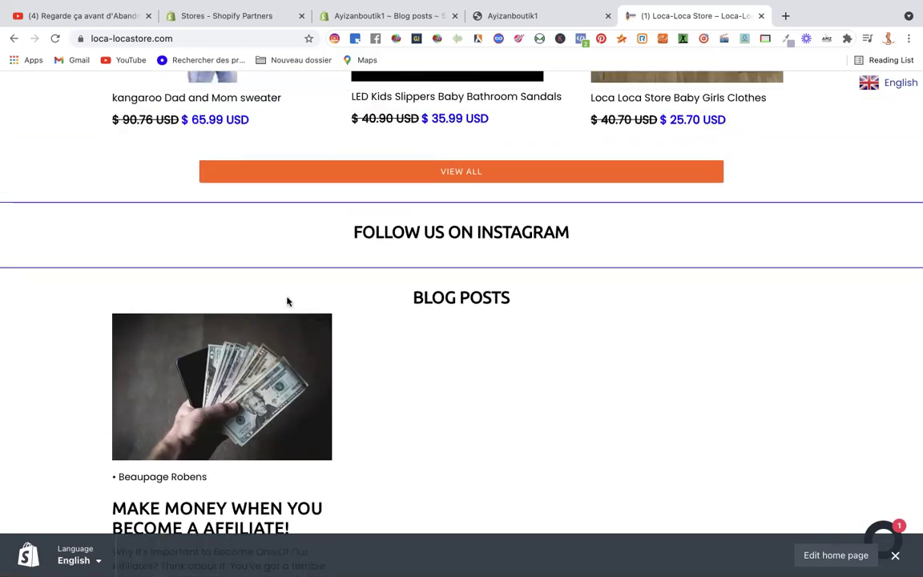
pyautogui.scroll(5, 288, 301)
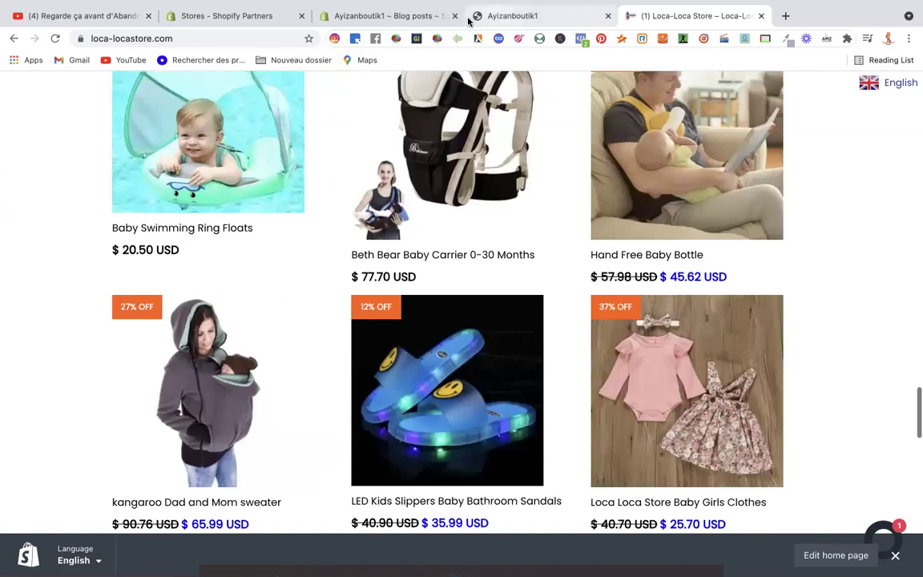
# - Close the Ayizanboutik1 storefront and return to the Blog posts page in the Ayizanboutik1 admin
pyautogui.click(480, 20)
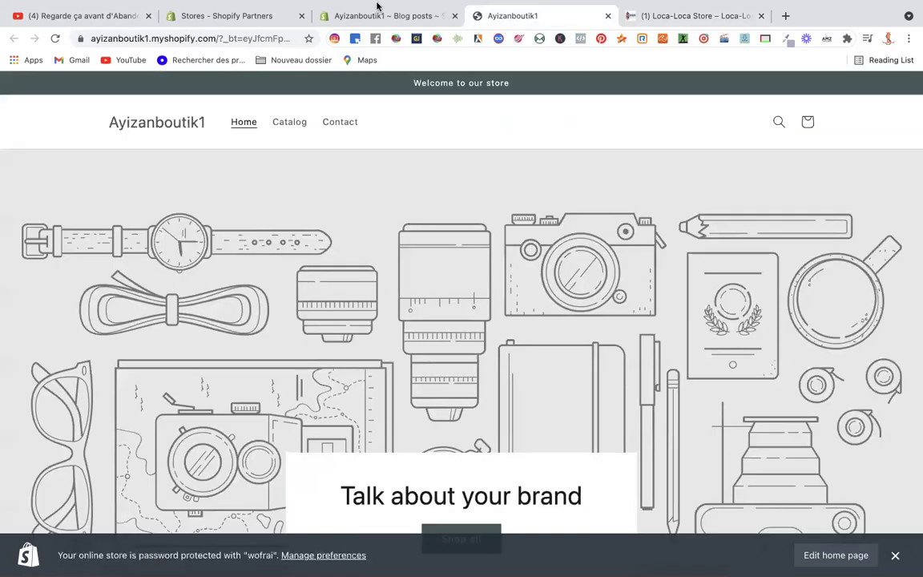
pyautogui.moveTo(355, 6)
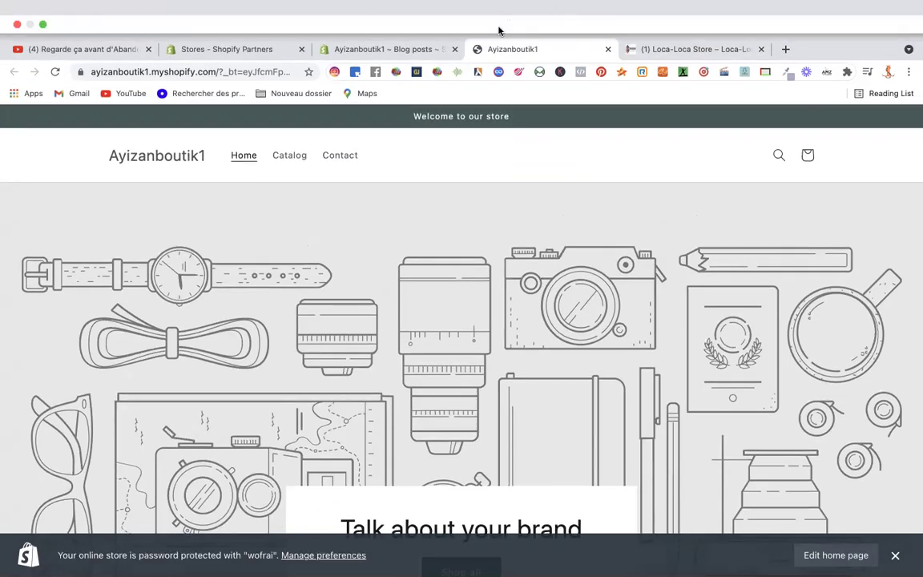
pyautogui.click(607, 50)
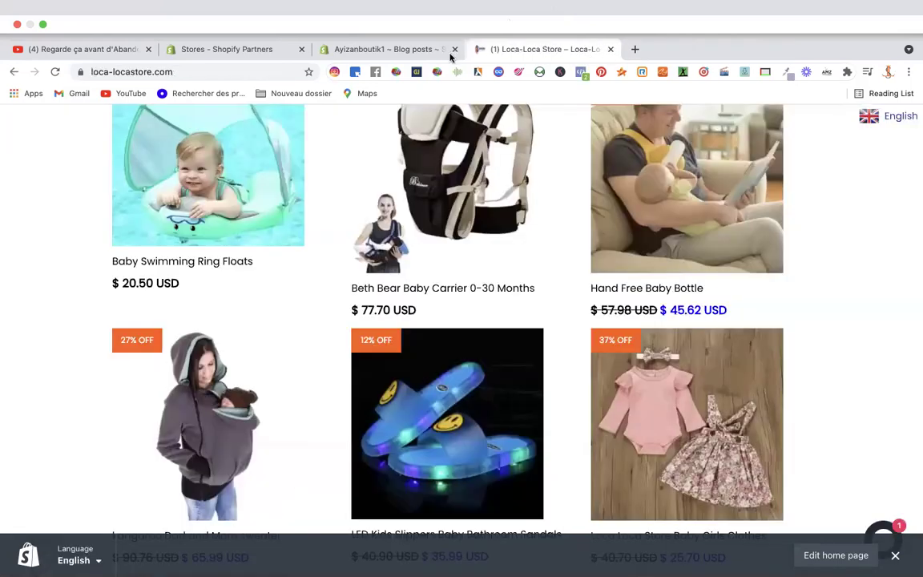
pyautogui.hotkey('ctrl', 'shift', 'Tab')
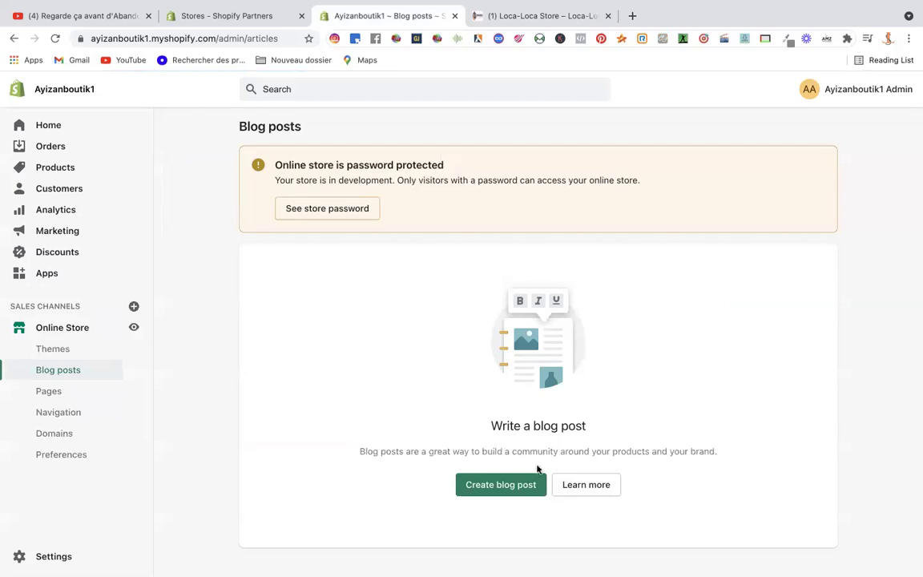
# - Review the empty new blog post form, leave it without saving, and open the store's Pages list
pyautogui.click(498, 485)
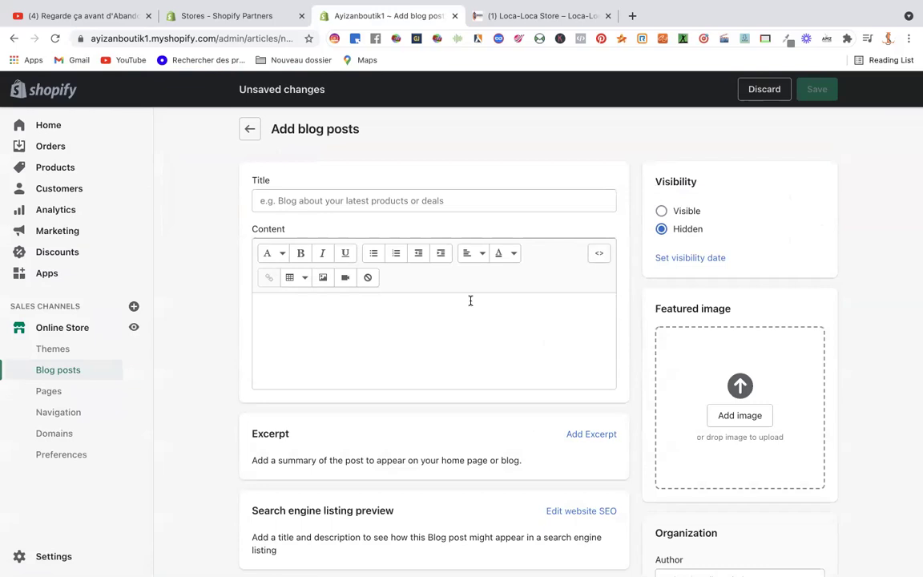
pyautogui.scroll(-5, 470, 300)
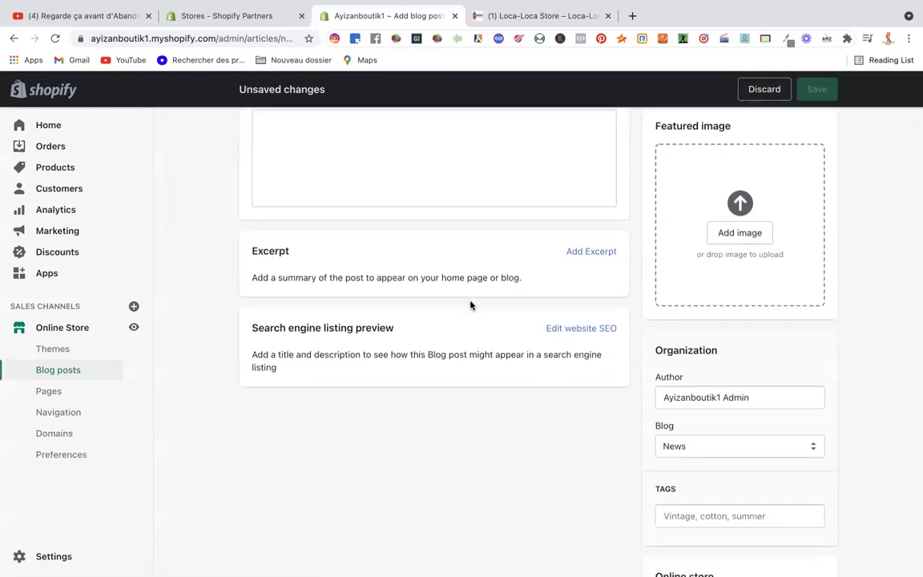
pyautogui.scroll(5, 470, 304)
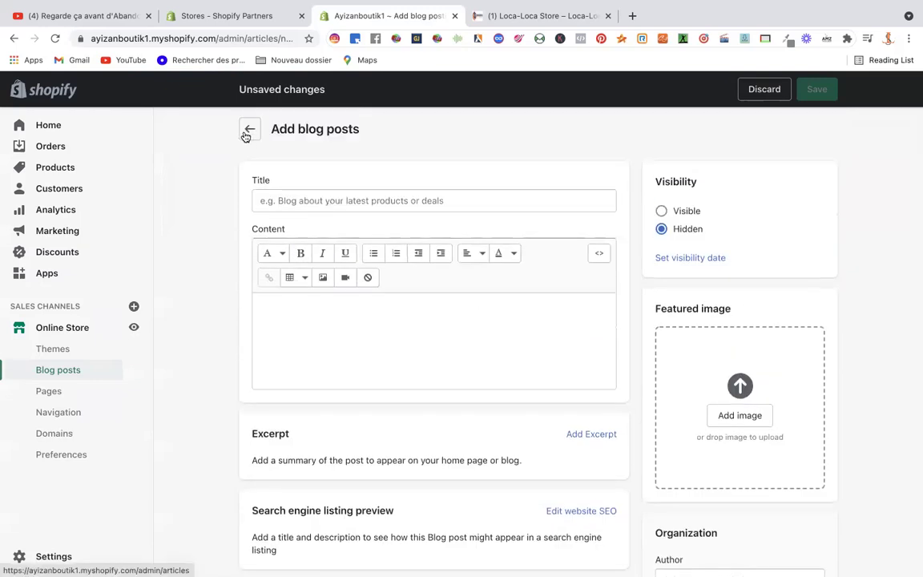
pyautogui.click(247, 132)
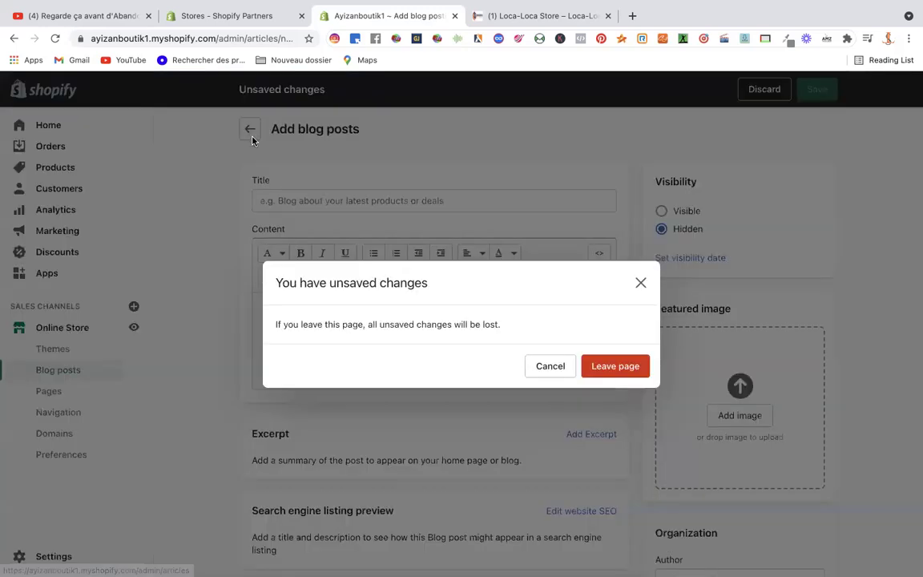
pyautogui.click(607, 367)
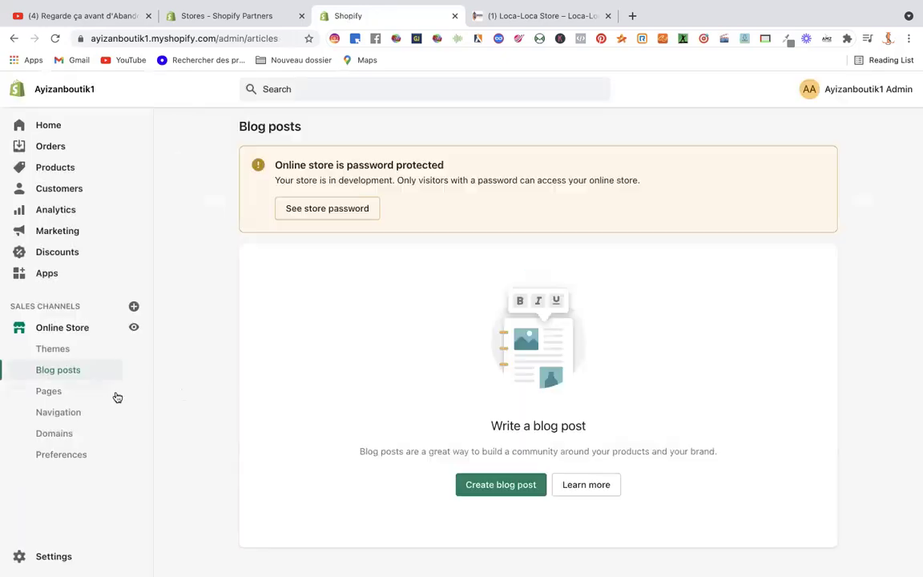
pyautogui.click(49, 392)
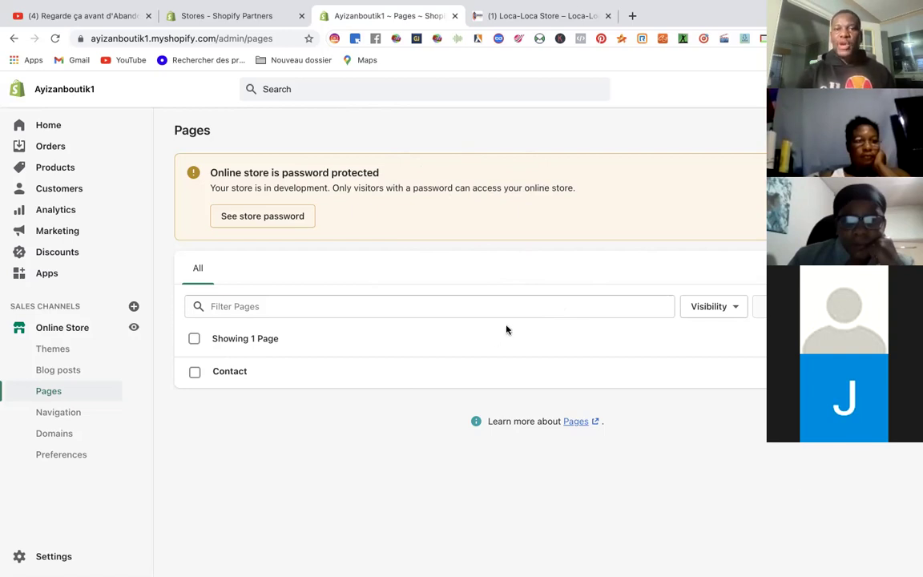
pyautogui.click(633, 16)
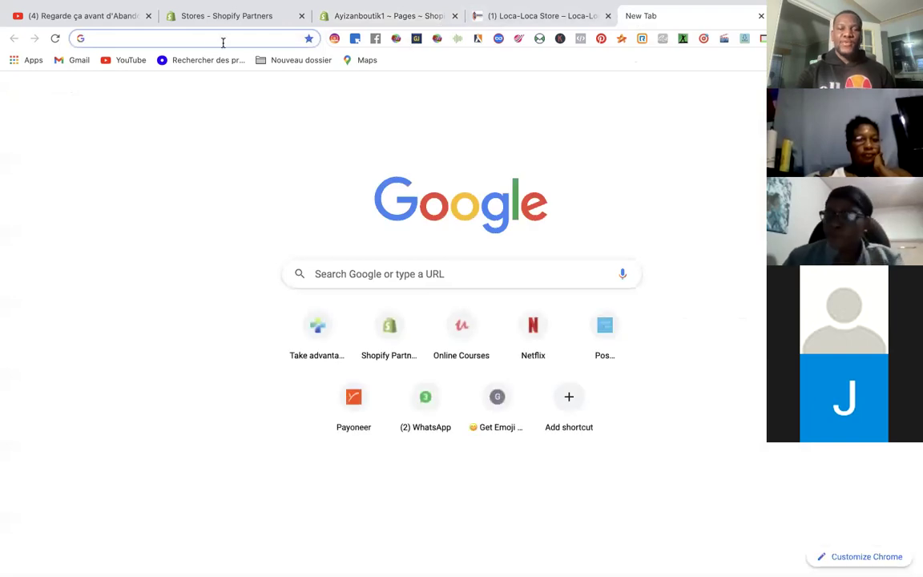
pyautogui.click(171, 40)
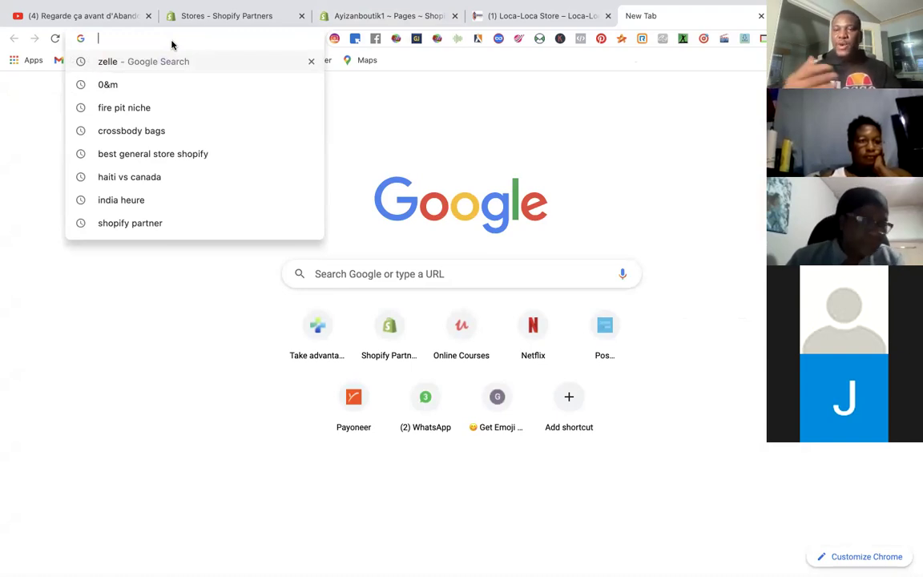
pyautogui.write('lo')
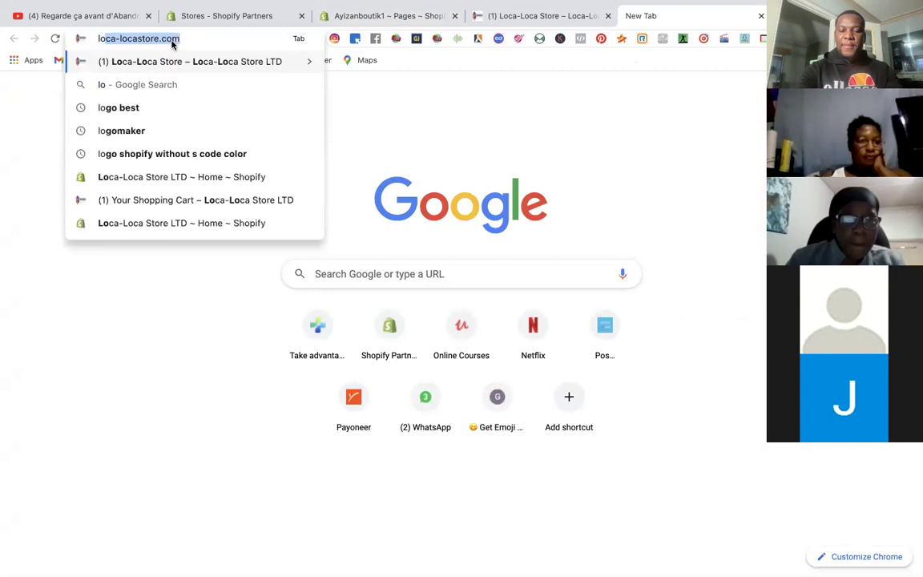
pyautogui.write('ca-locastore')
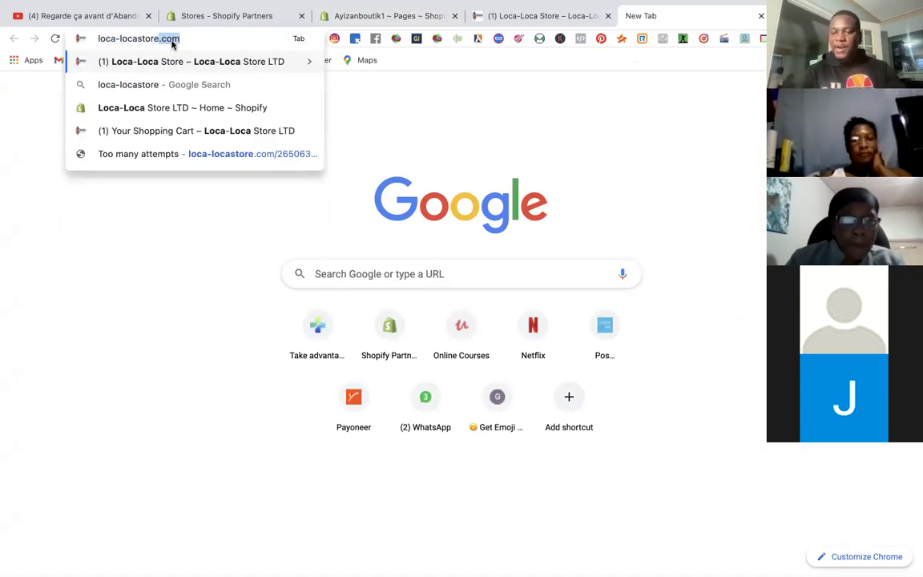
pyautogui.write('/')
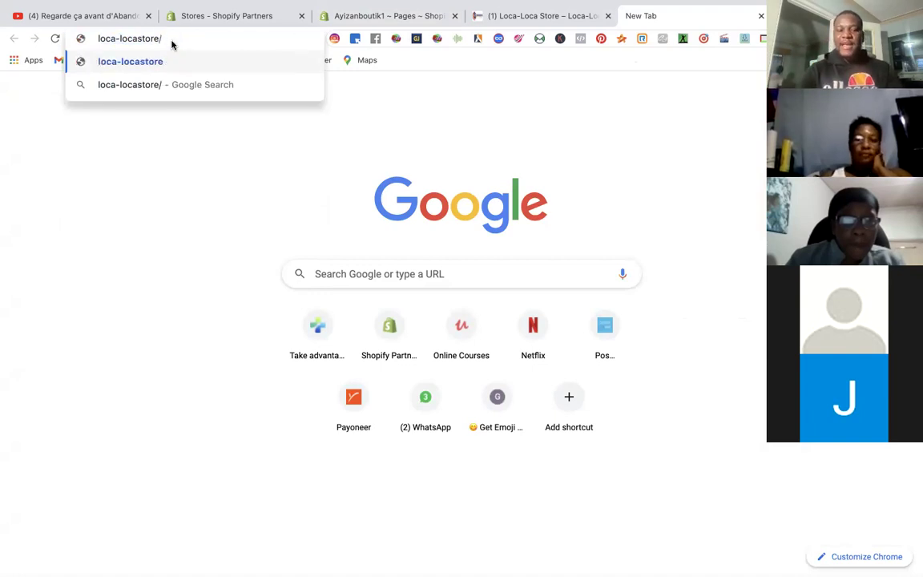
pyautogui.write('admin')
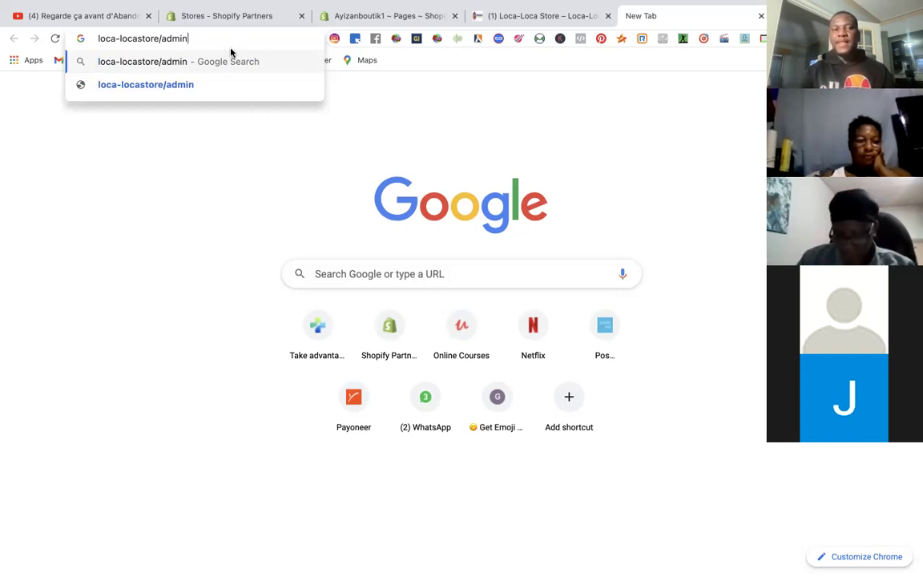
pyautogui.moveTo(620, 4)
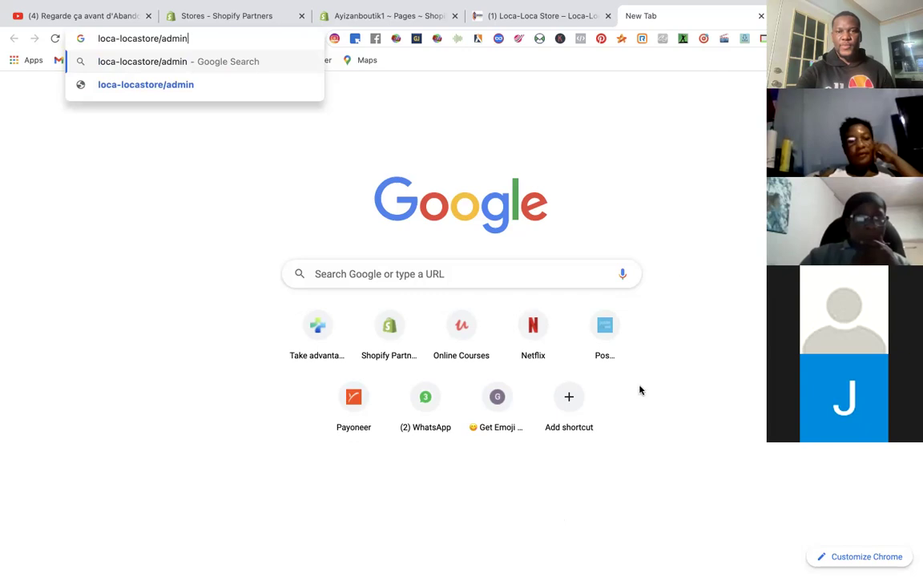
pyautogui.click(760, 17)
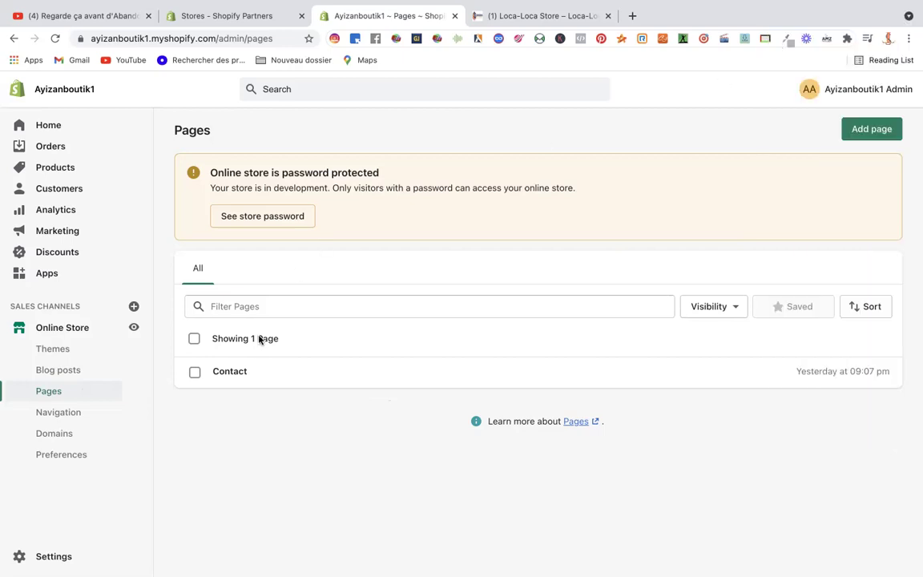
# - Examine the Contact page's content and theme template options, then return to the Pages list
pyautogui.click(238, 373)
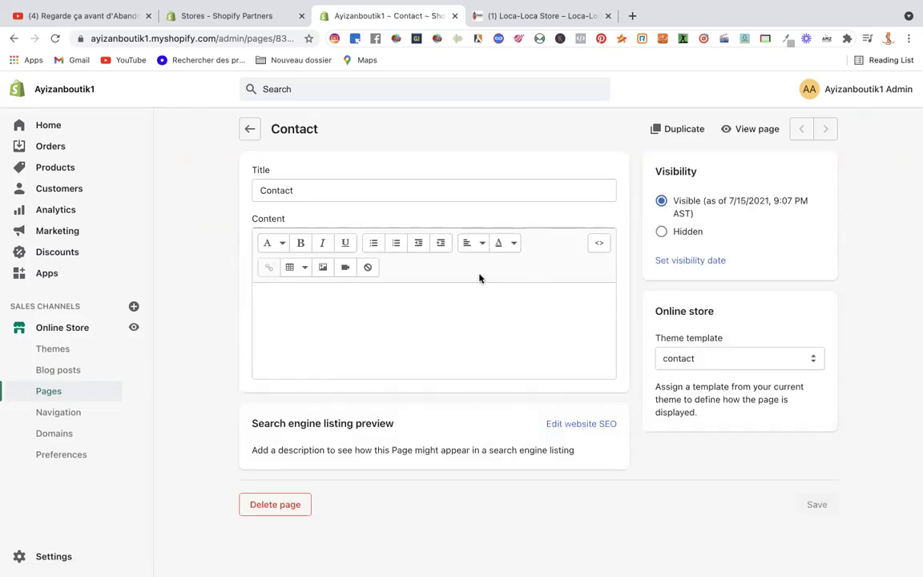
pyautogui.click(666, 358)
pyautogui.click(545, 356)
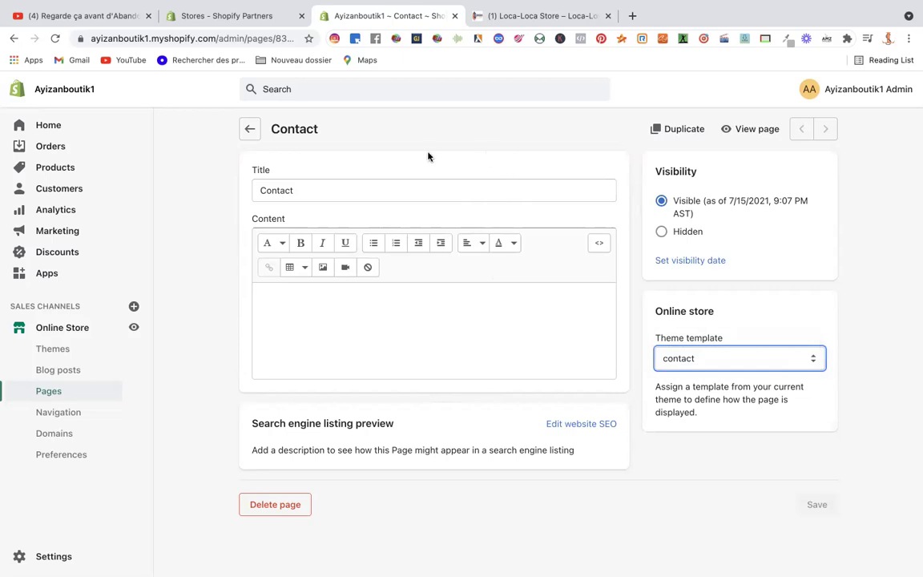
pyautogui.click(250, 133)
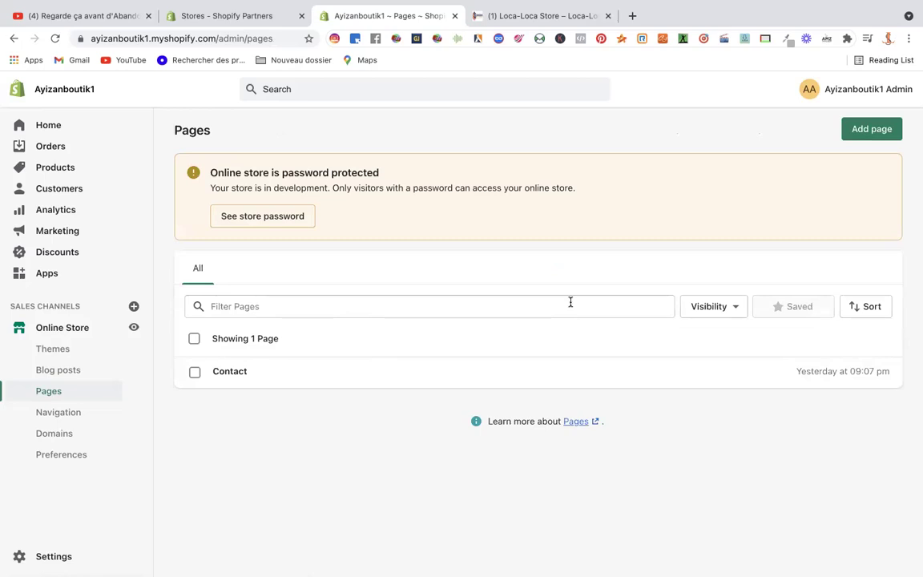
# - Start a new store page titled "Track Order" and place the cursor in its empty content area
pyautogui.click(879, 132)
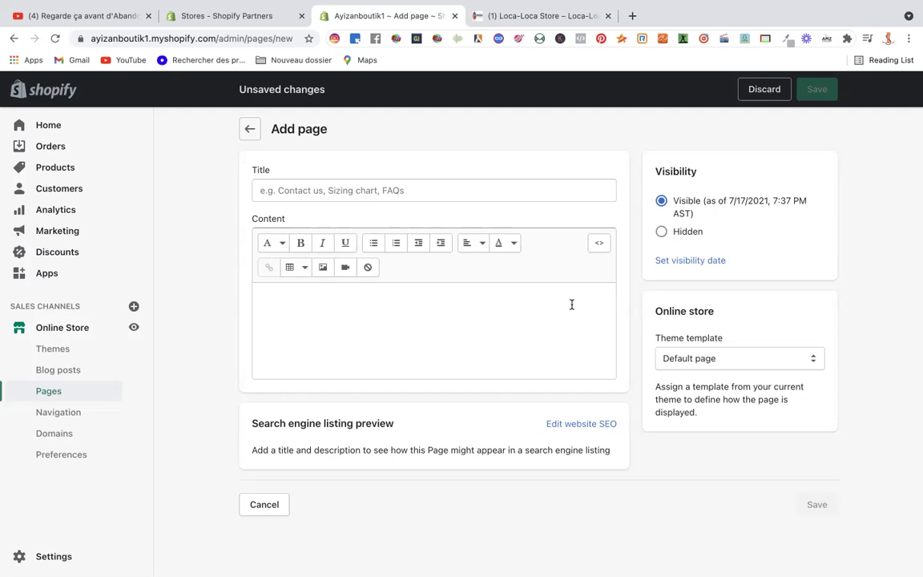
pyautogui.click(460, 189)
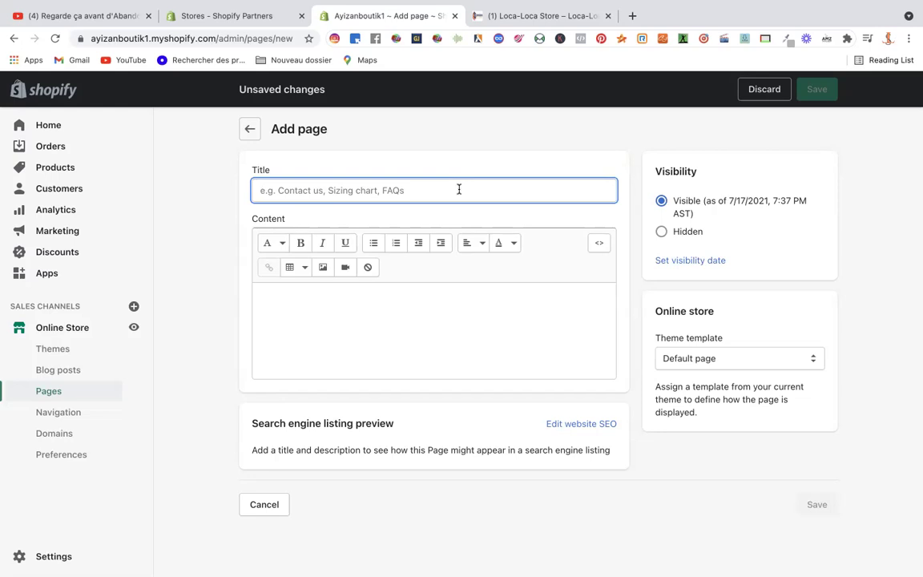
pyautogui.write('Tra')
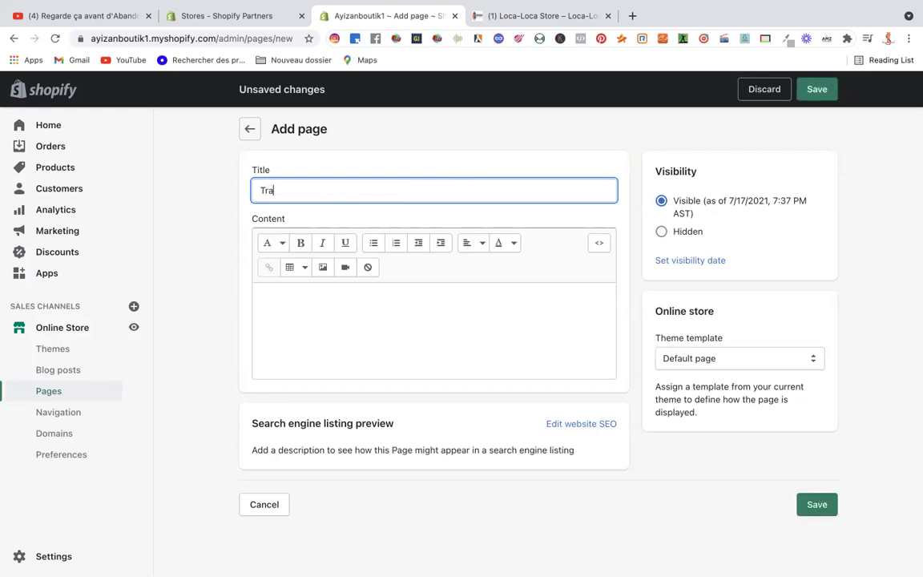
pyautogui.write('ck Order')
pyautogui.click(315, 308)
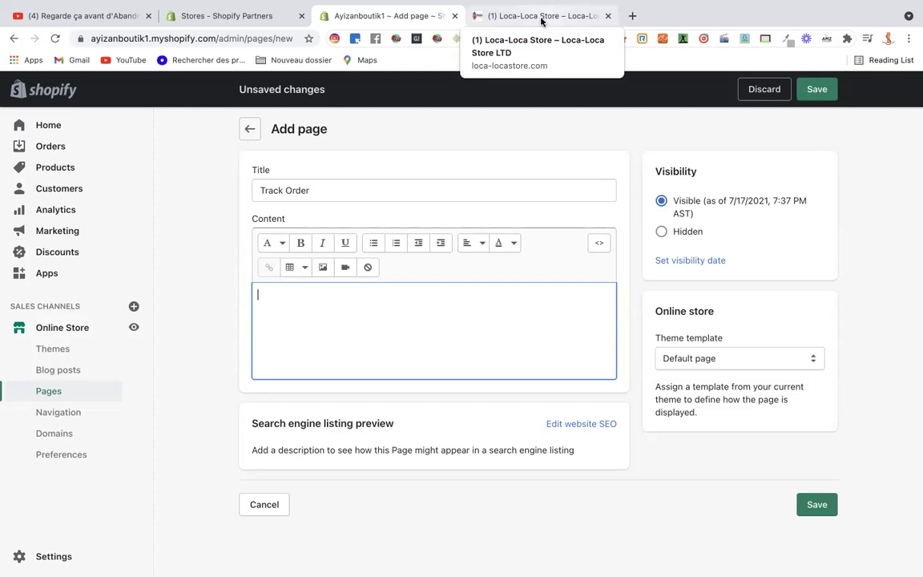
# - View the banner and navigation menu at the start of the Loca-Loca Store home page
pyautogui.click(541, 16)
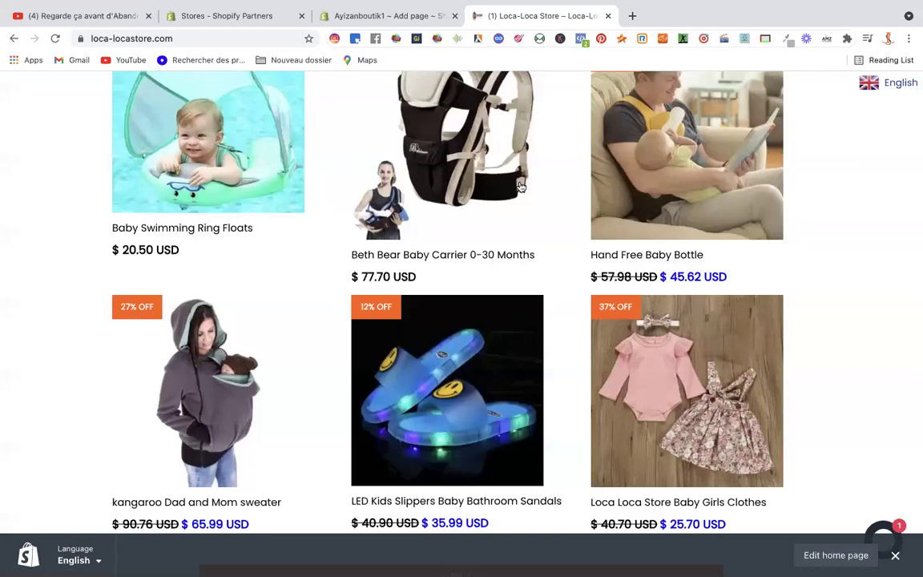
pyautogui.scroll(5, 520, 185)
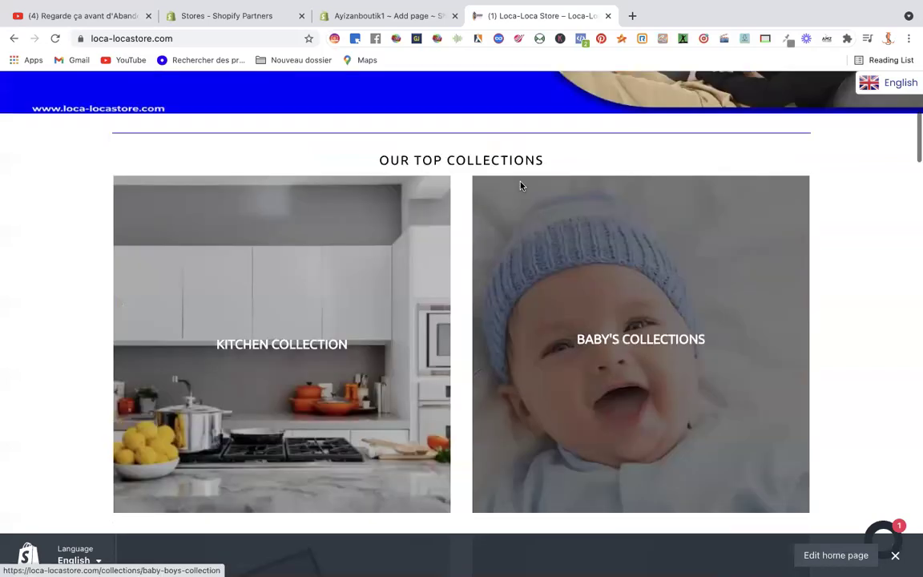
pyautogui.scroll(5, 479, 220)
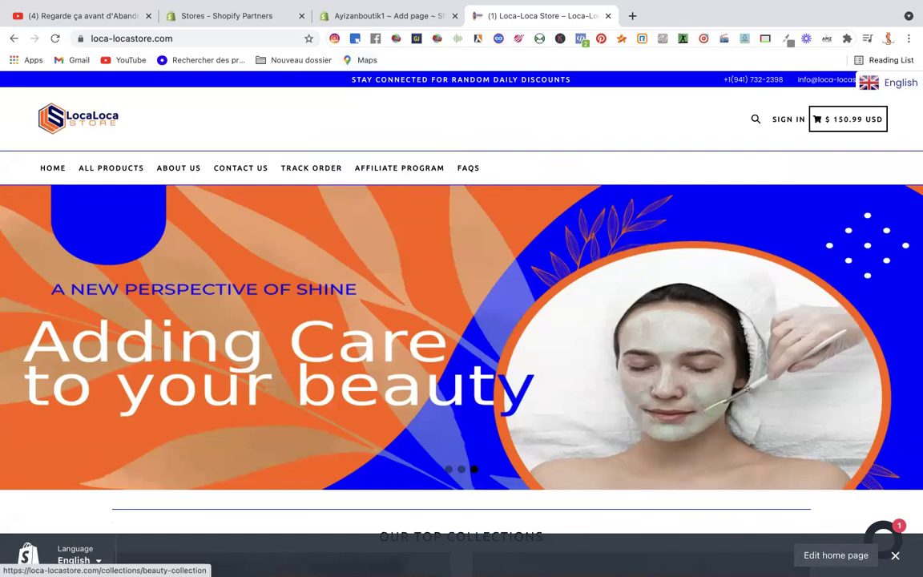
# - Open the Loca-Loca Store LTD admin and look through its installed apps
pyautogui.click(26, 555)
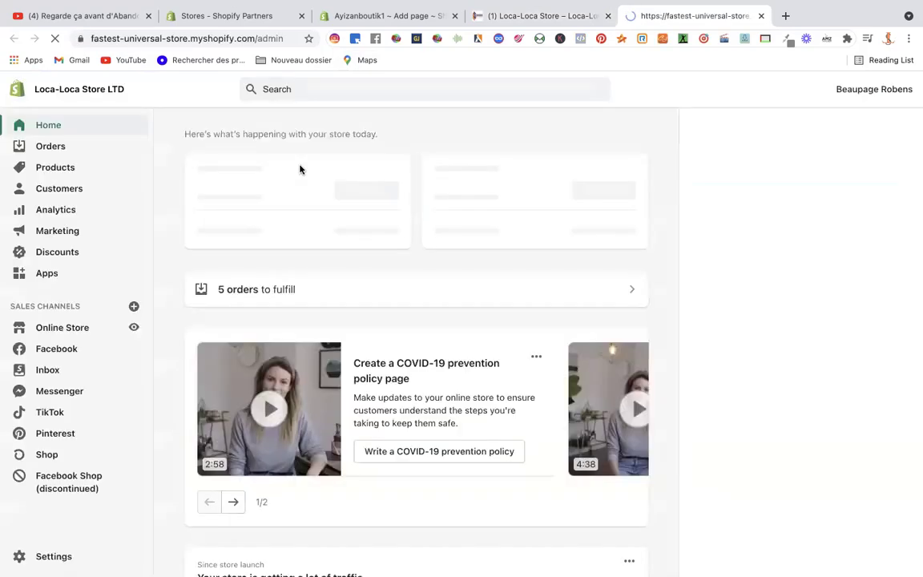
pyautogui.click(48, 273)
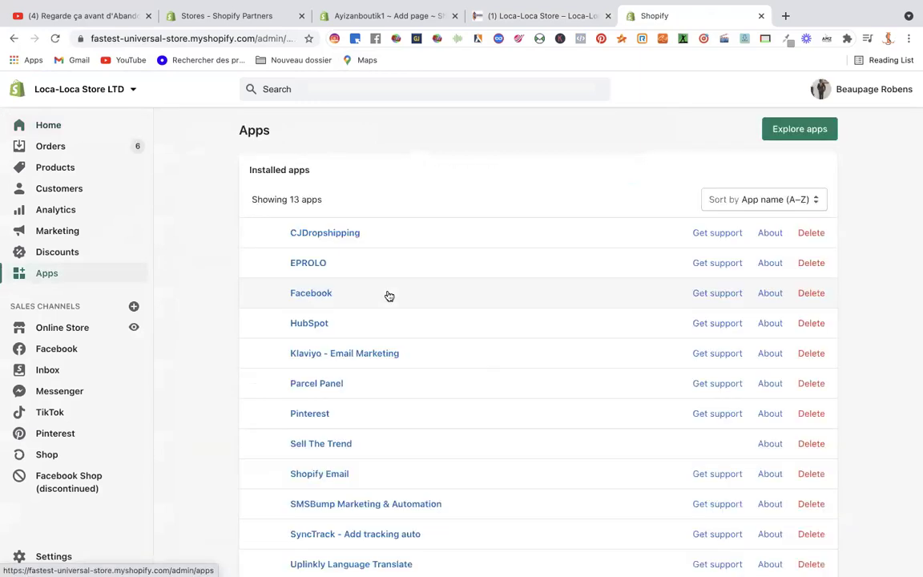
pyautogui.scroll(-5, 387, 295)
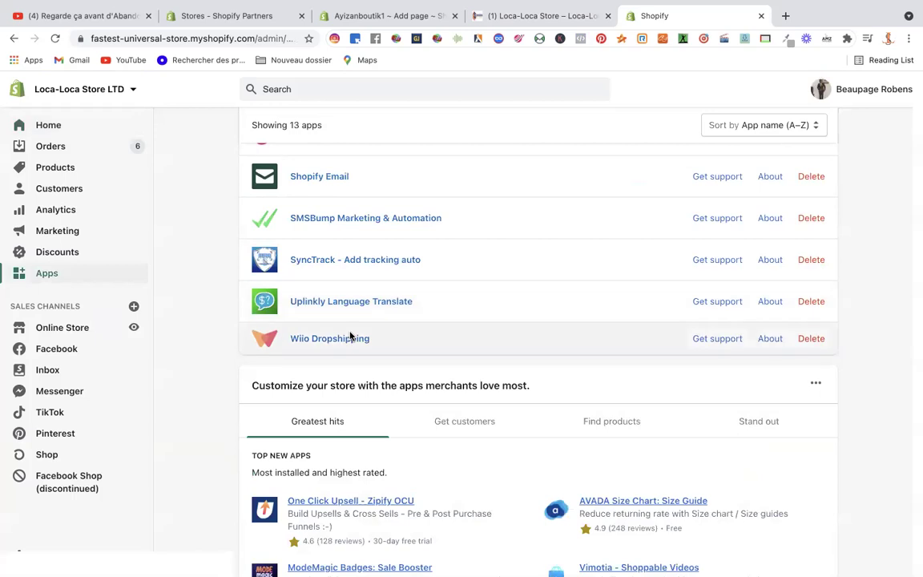
# - Open the Wiio Dropshipping orders and copy the tracking number of the eighth order, shipped to Canada
pyautogui.click(351, 338)
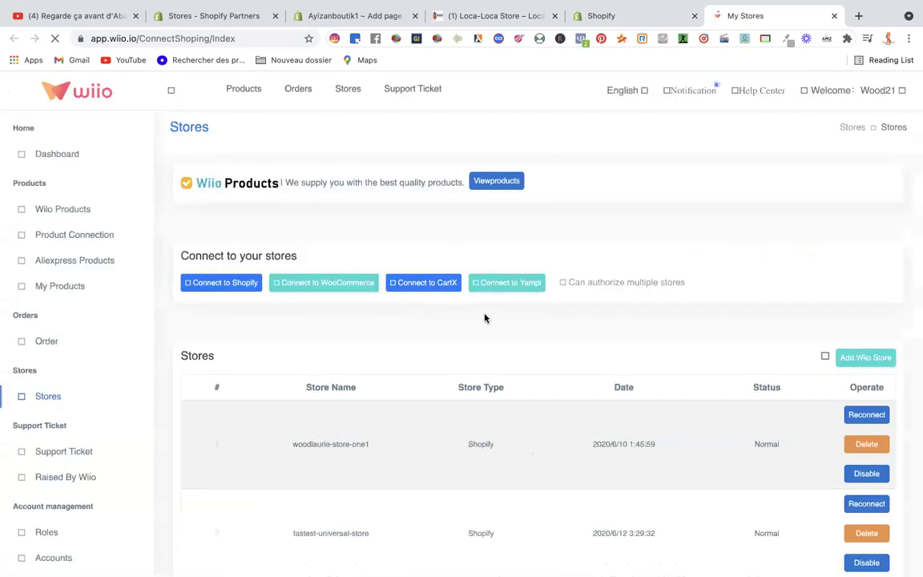
pyautogui.click(66, 344)
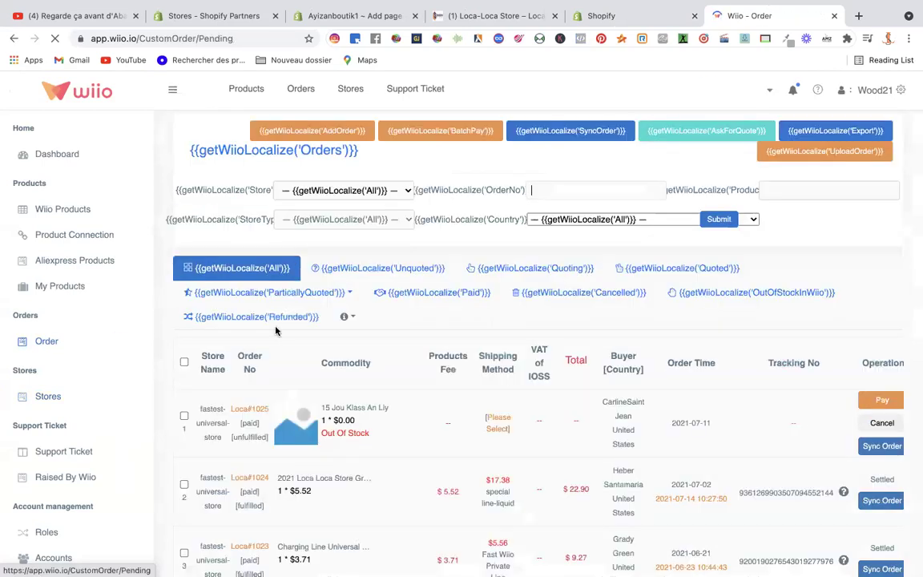
pyautogui.scroll(-8, 349, 389)
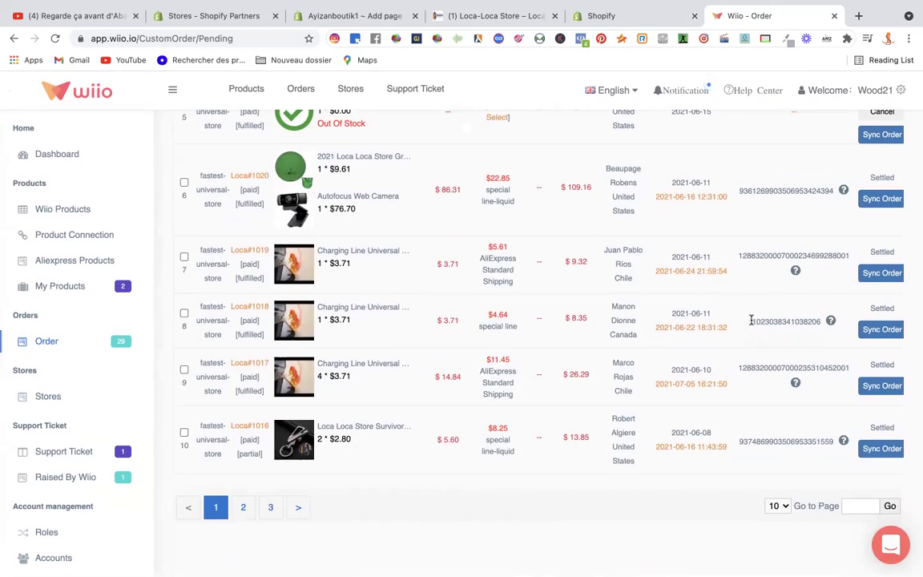
pyautogui.moveTo(753, 321); pyautogui.dragTo(820, 321)
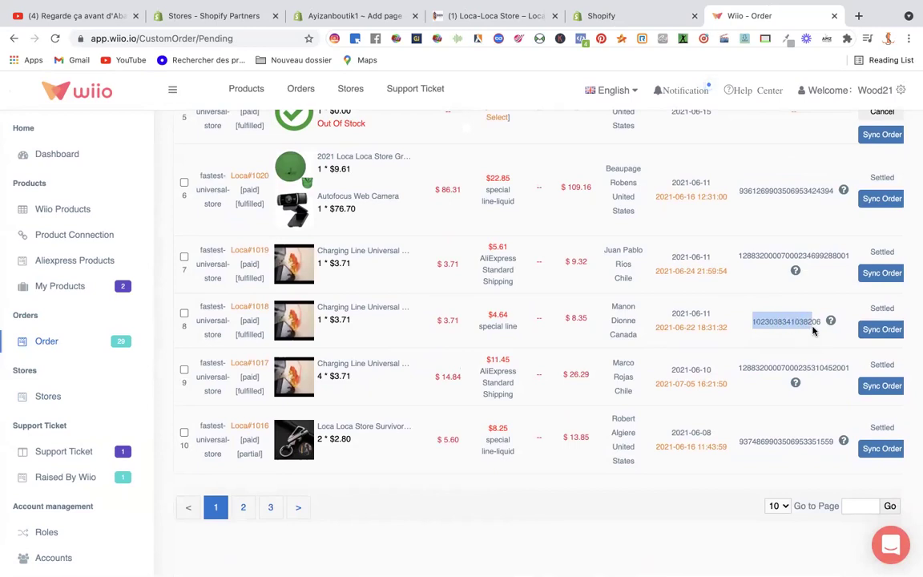
pyautogui.rightClick(816, 323)
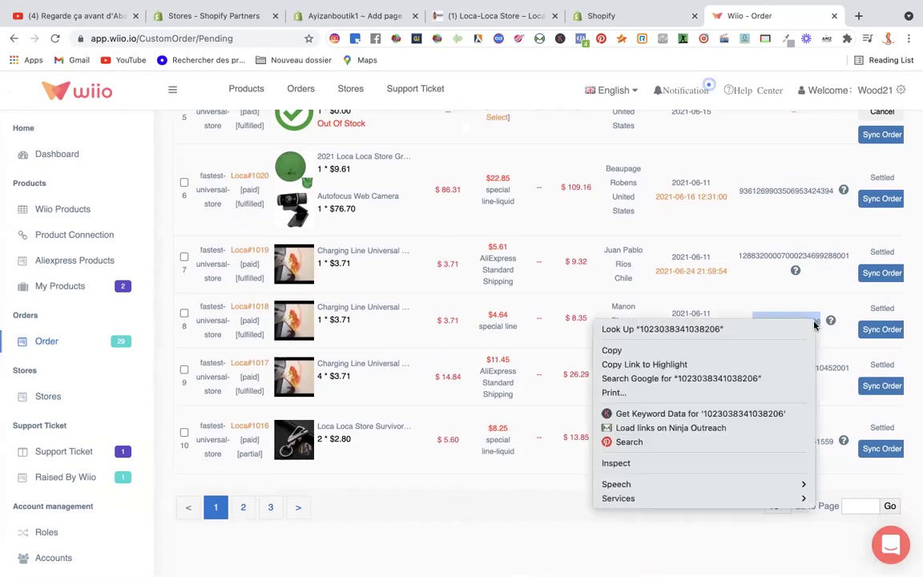
pyautogui.click(638, 350)
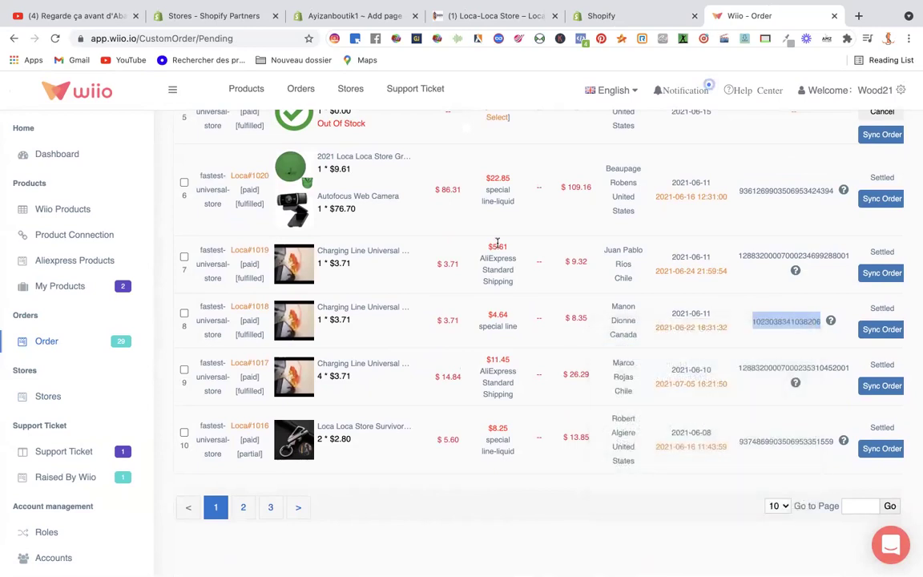
# - Close Wiio, look up the copied tracking number on the Loca-Loca Store Track Order page, and view the shipment status
pyautogui.click(834, 15)
pyautogui.click(531, 15)
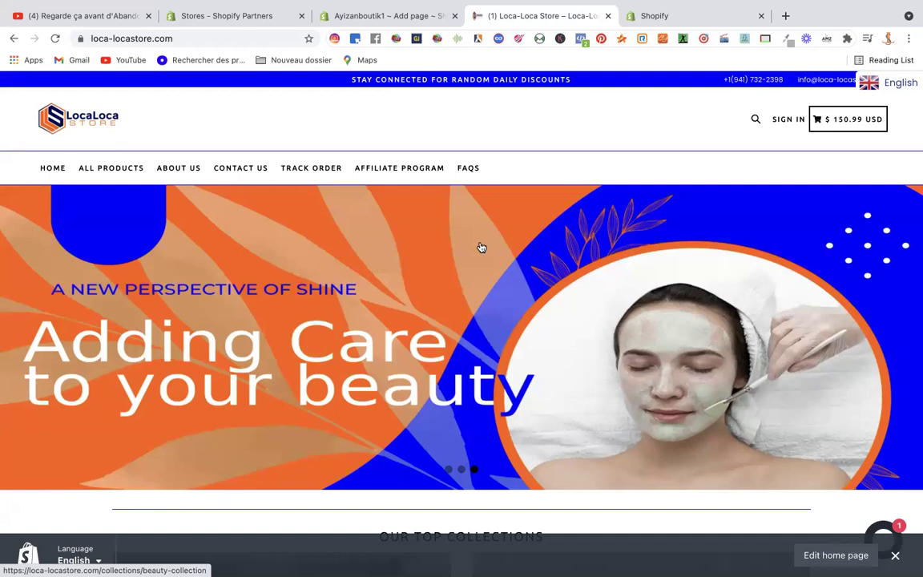
pyautogui.click(317, 171)
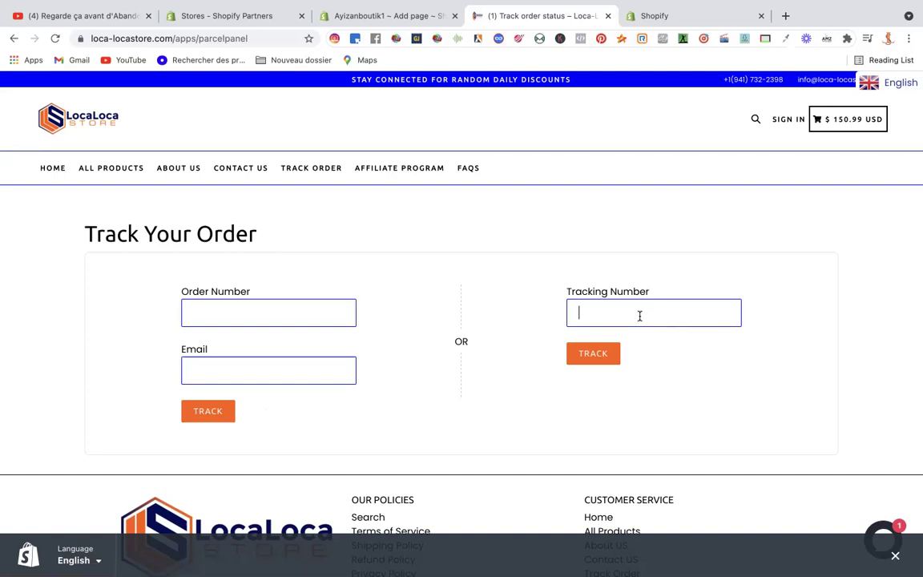
pyautogui.press('super+v')
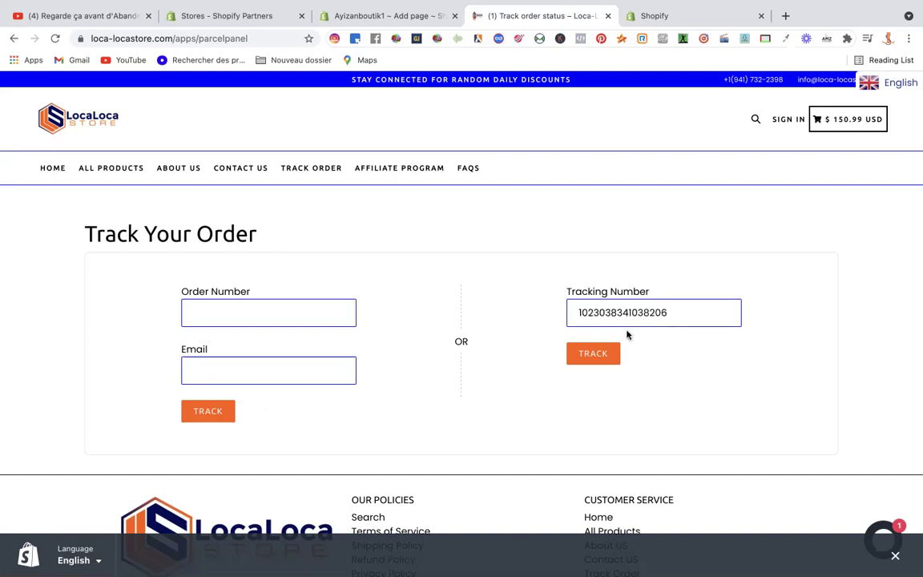
pyautogui.click(593, 356)
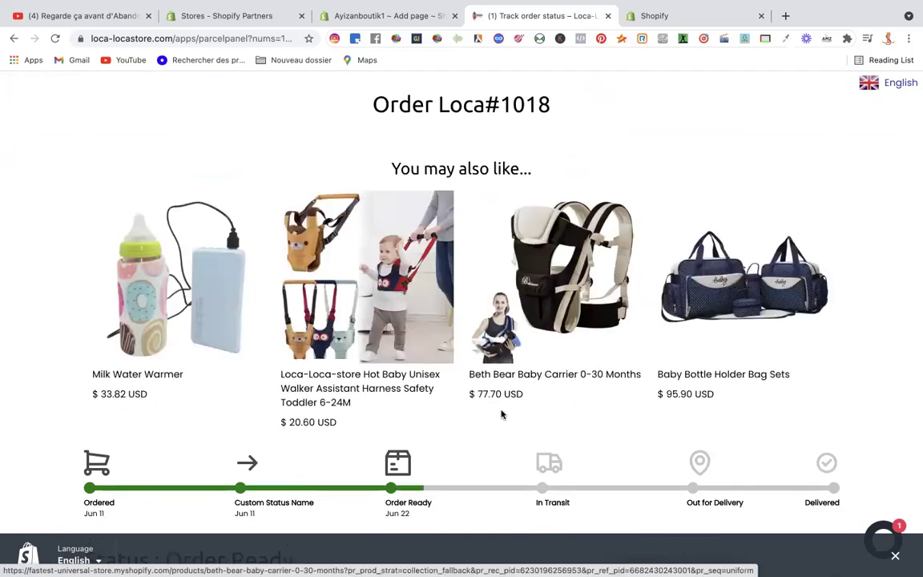
pyautogui.scroll(-3, 502, 414)
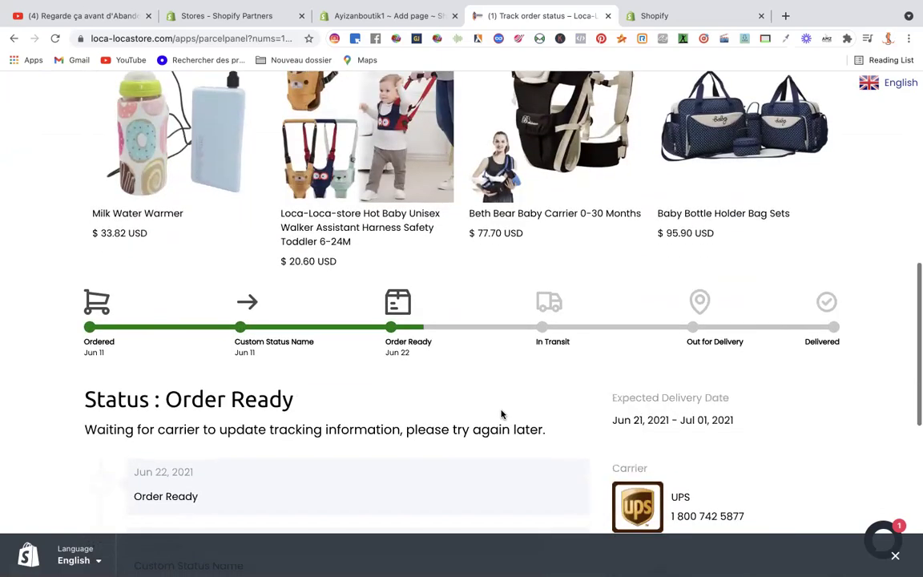
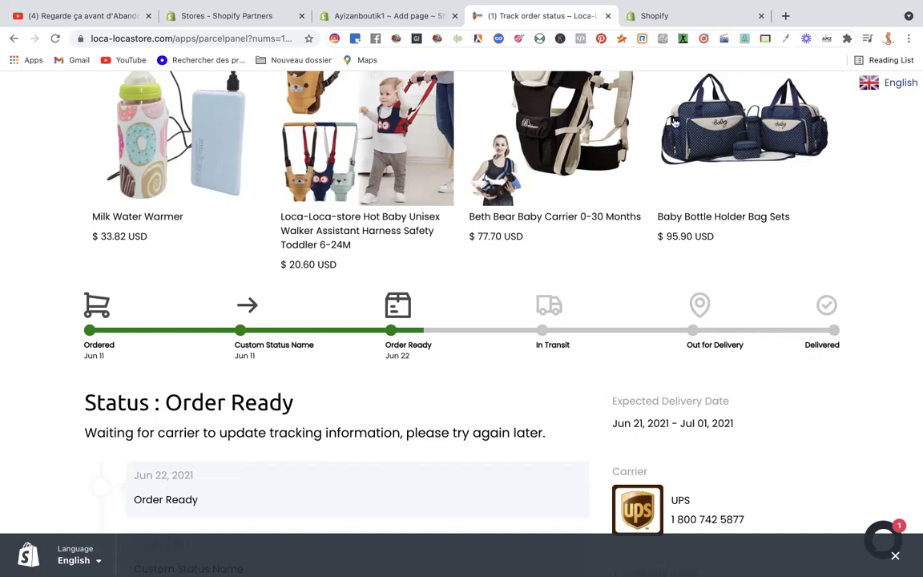
# - Save the blank Track Order page in the Ayizanboutik1 admin and check its theme template options before returning to the Pages list
pyautogui.click(396, 16)
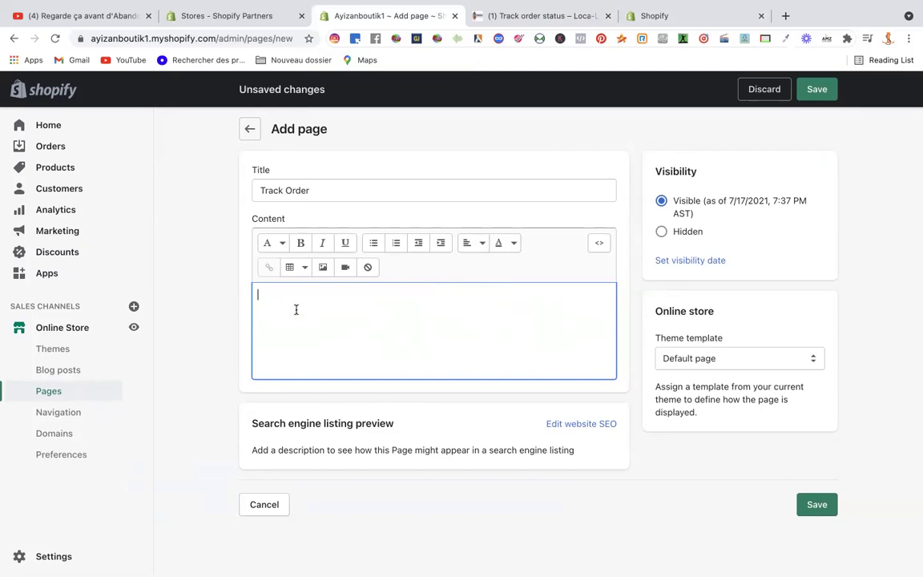
pyautogui.click(830, 96)
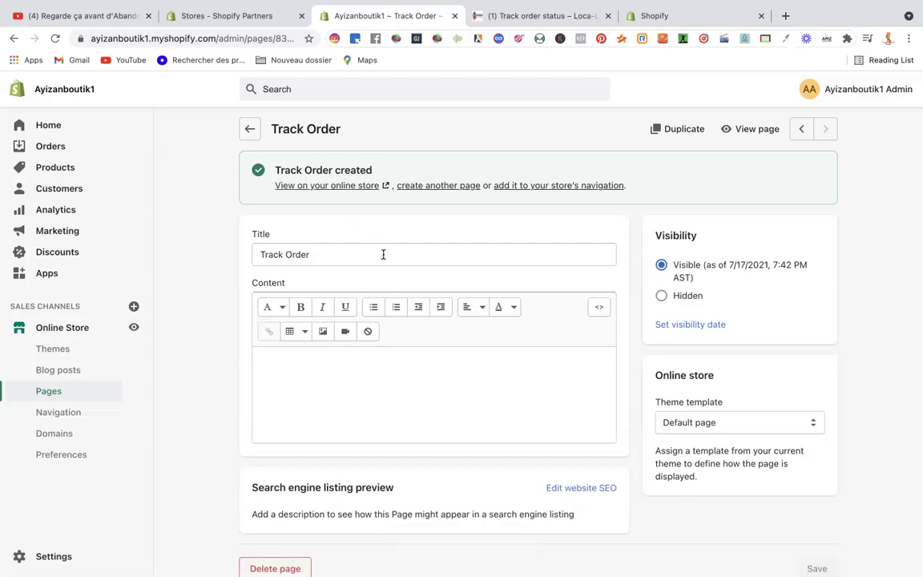
pyautogui.click(662, 424)
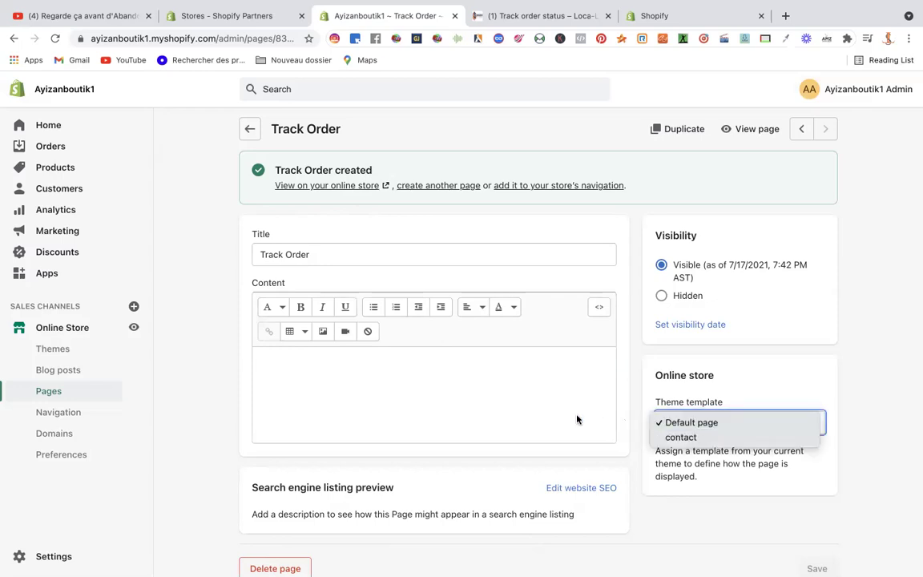
pyautogui.click(531, 396)
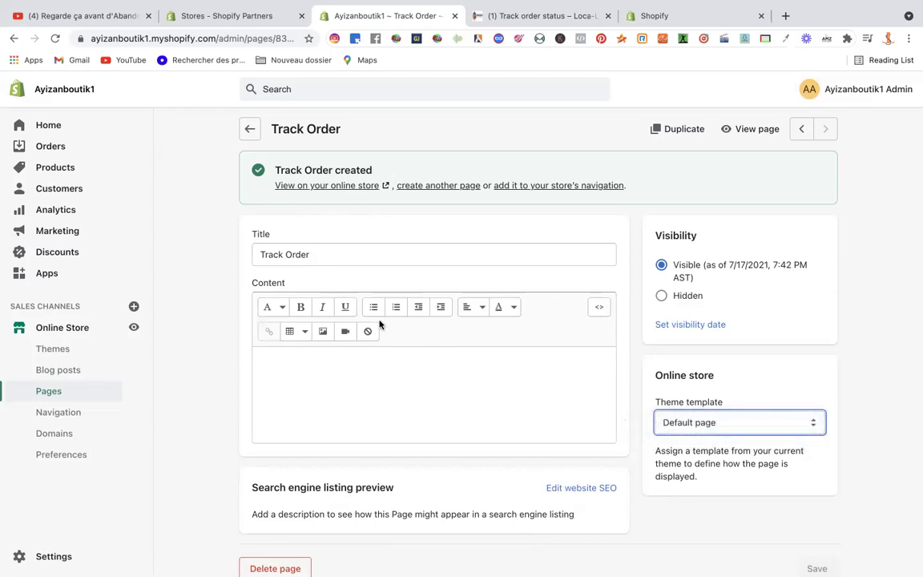
pyautogui.click(250, 132)
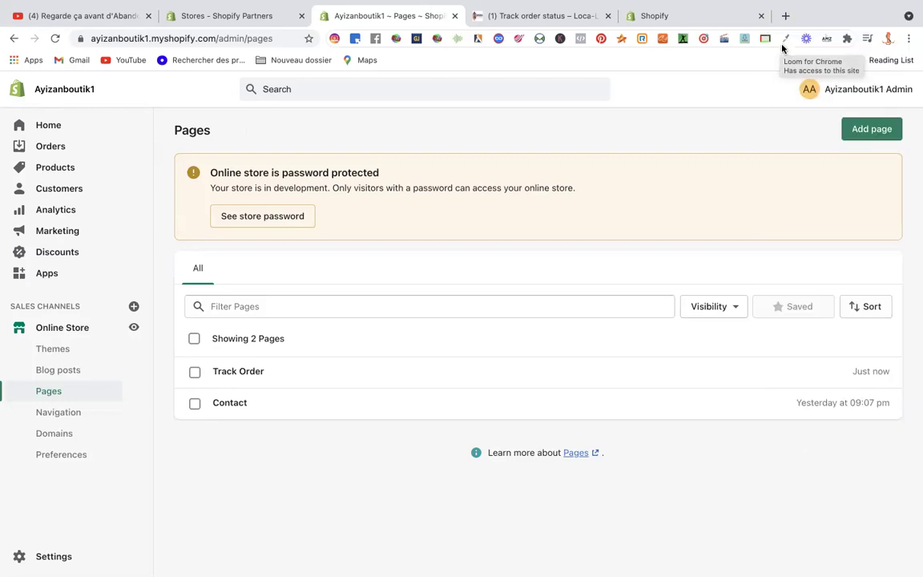
# - Start another new store page and title it "FAQs"
pyautogui.click(873, 134)
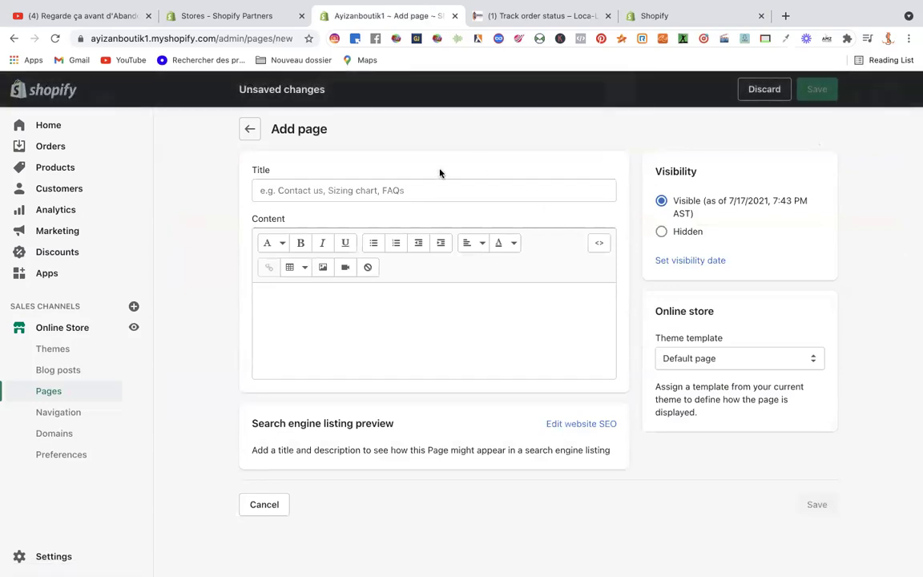
pyautogui.click(353, 189)
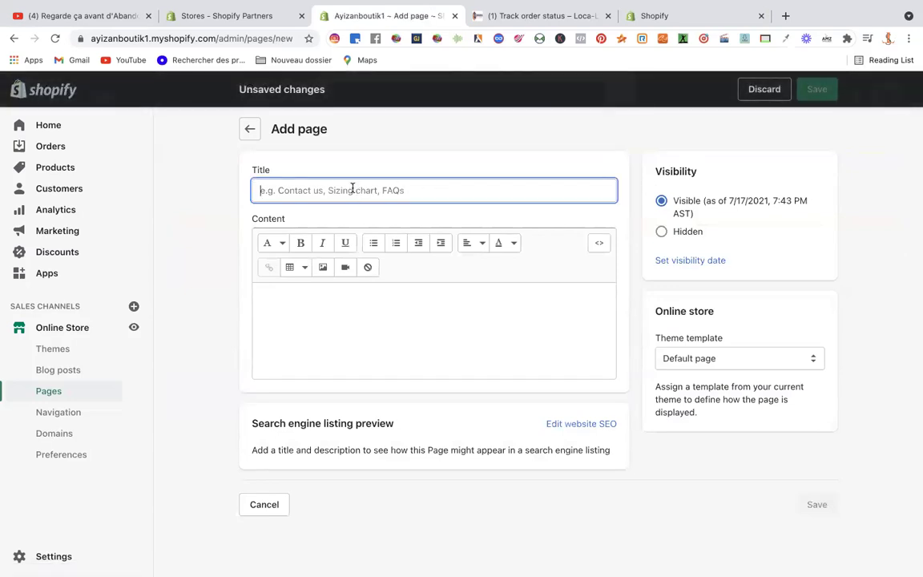
pyautogui.write('f')
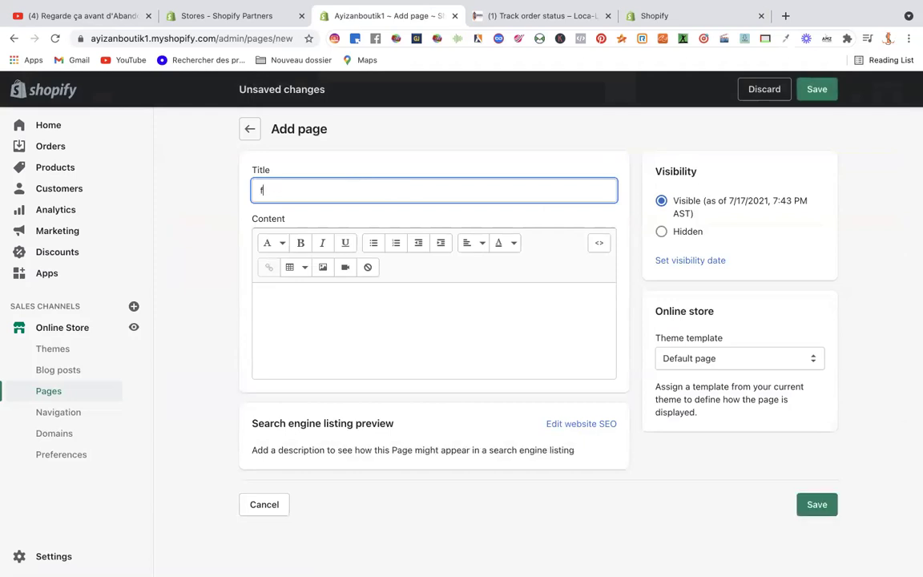
pyautogui.press('BackSpace')
pyautogui.write('FAQs')
# - Open the Loca-Loca Store FAQs page and copy all four questions with their answers
pyautogui.click(540, 16)
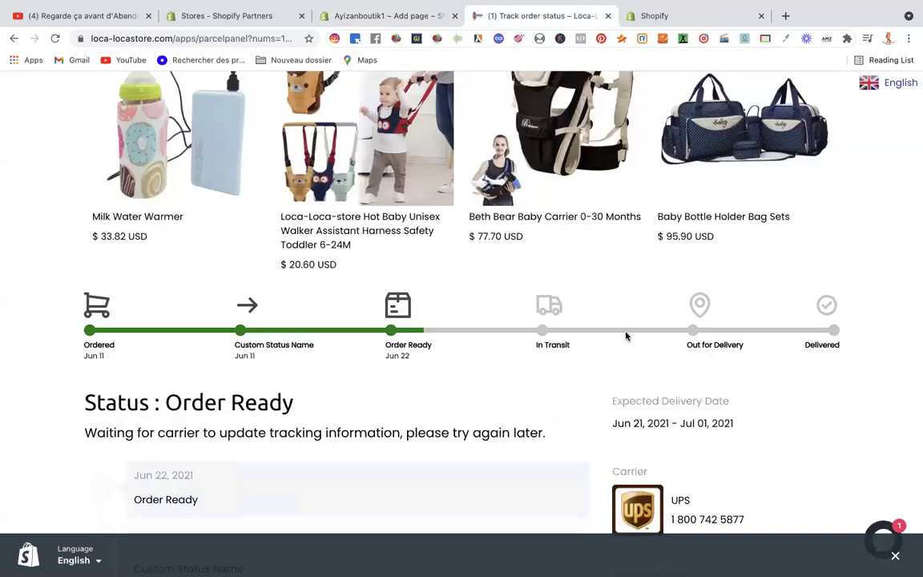
pyautogui.scroll(-5, 627, 335)
pyautogui.scroll(-3, 627, 334)
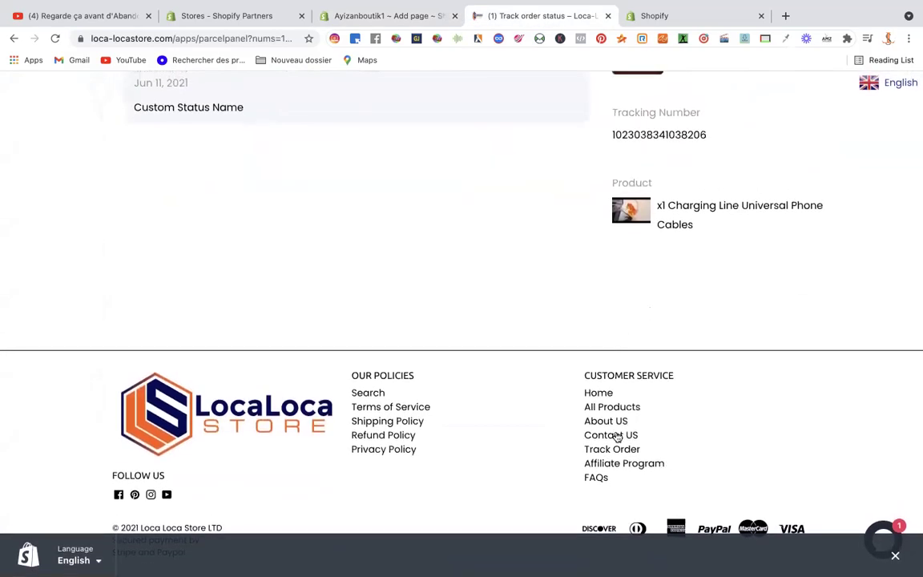
pyautogui.click(601, 479)
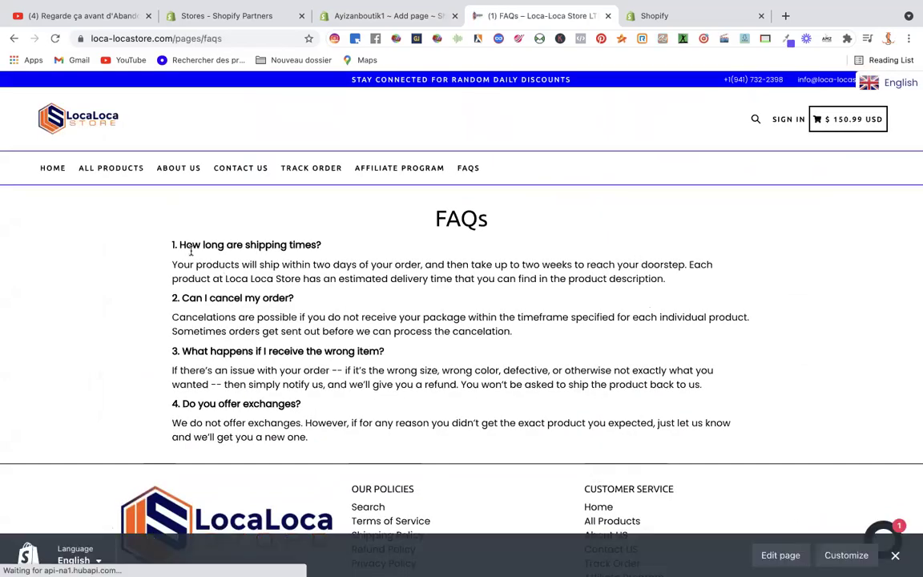
pyautogui.moveTo(170, 243); pyautogui.dragTo(328, 449)
pyautogui.rightClick(274, 386)
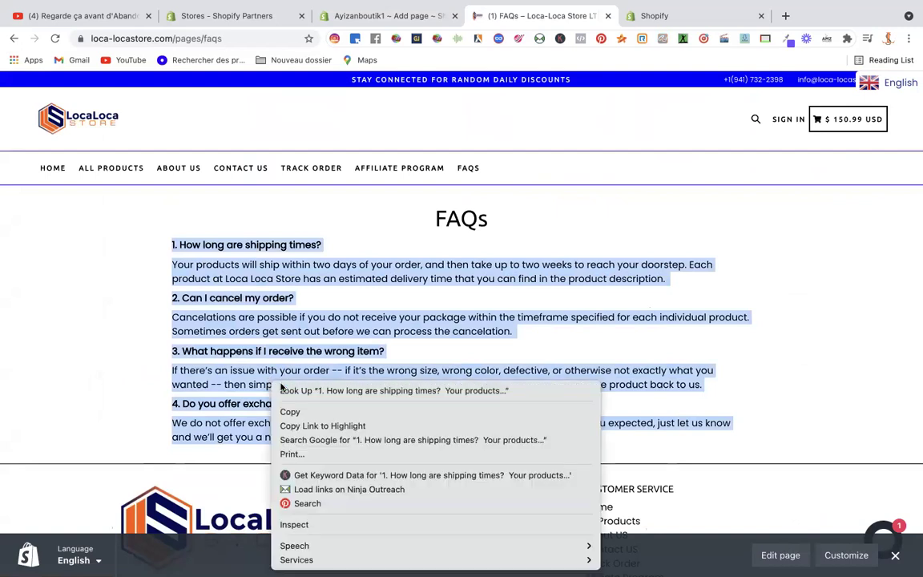
pyautogui.click(299, 412)
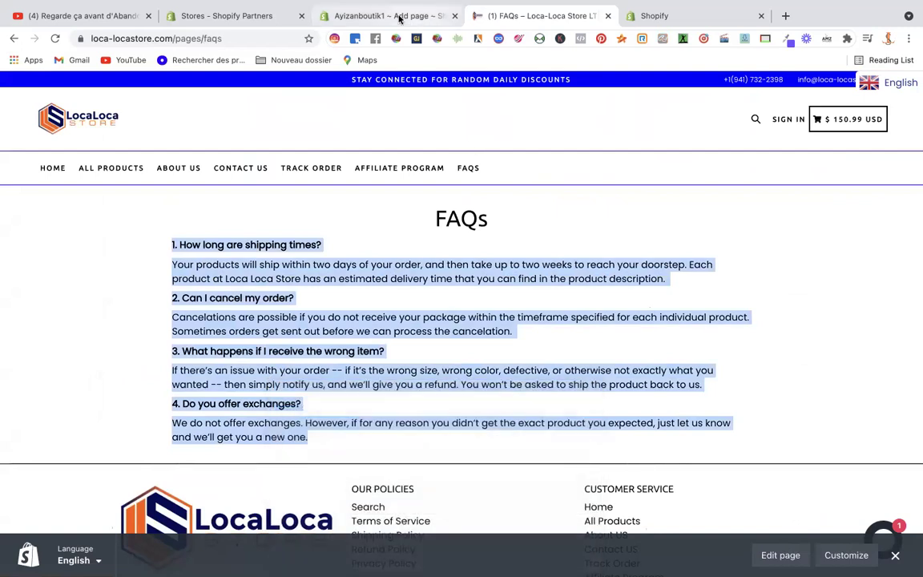
# - Paste the copied questions and answers into the Ayizanboutik1 FAQs page content and review the text through to the search engine preview
pyautogui.click(384, 16)
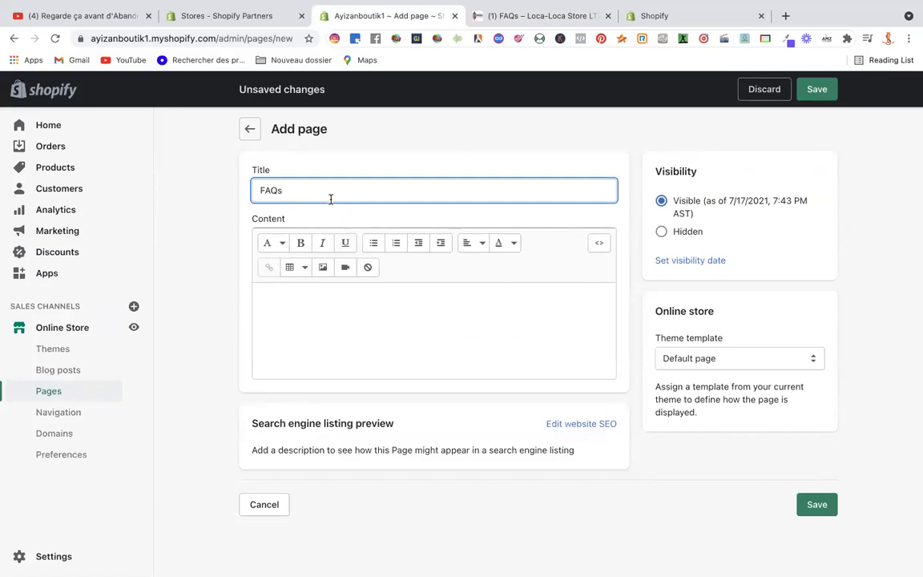
pyautogui.click(298, 318)
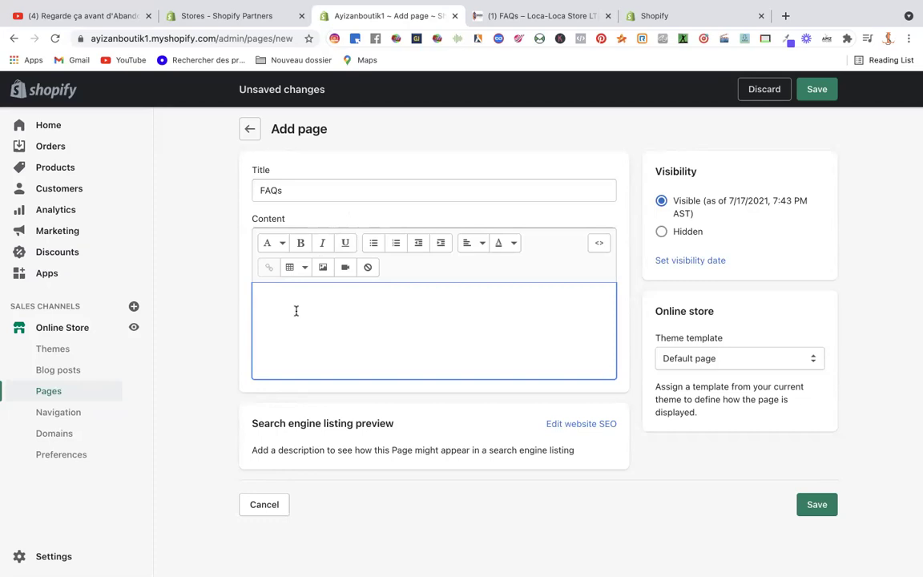
pyautogui.press('super+v')
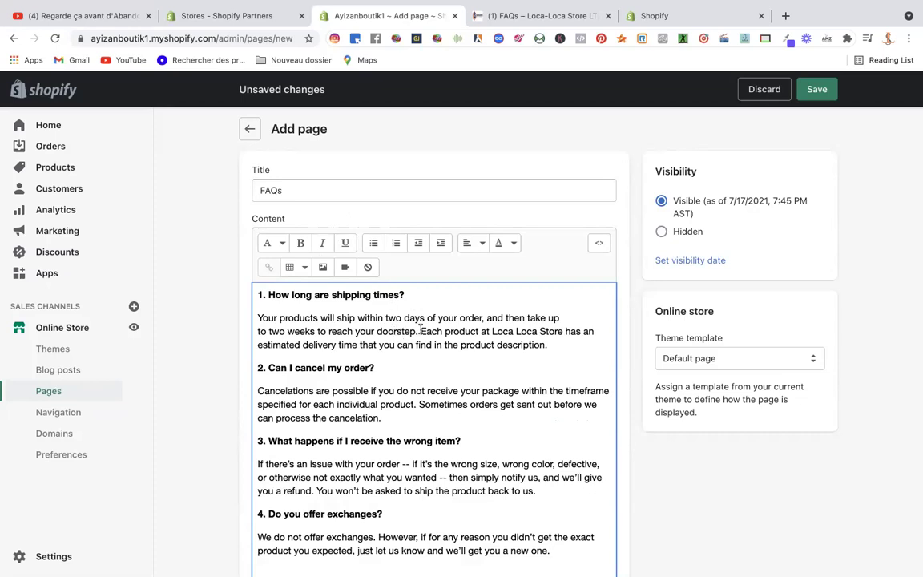
pyautogui.scroll(-1, 421, 328)
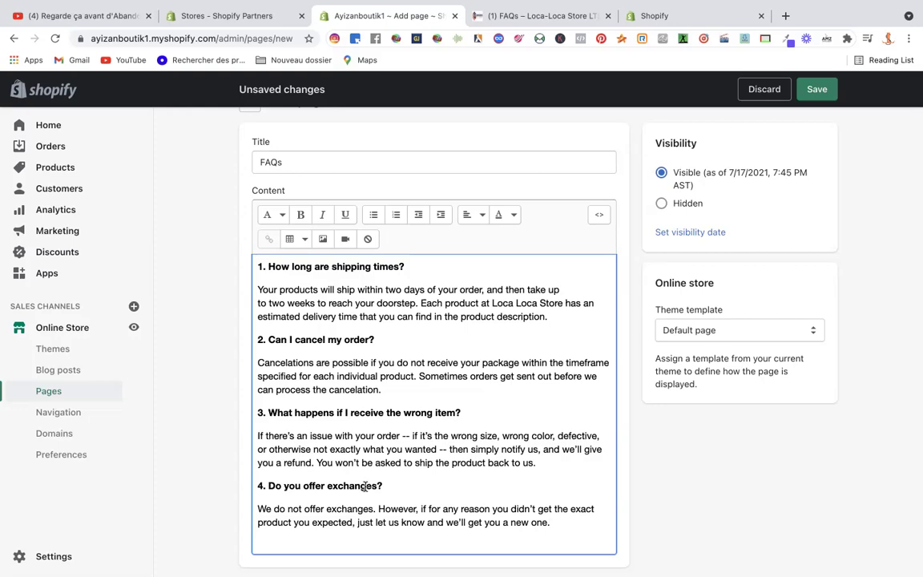
pyautogui.scroll(-1, 366, 486)
pyautogui.scroll(-1, 366, 486)
pyautogui.scroll(3, 366, 486)
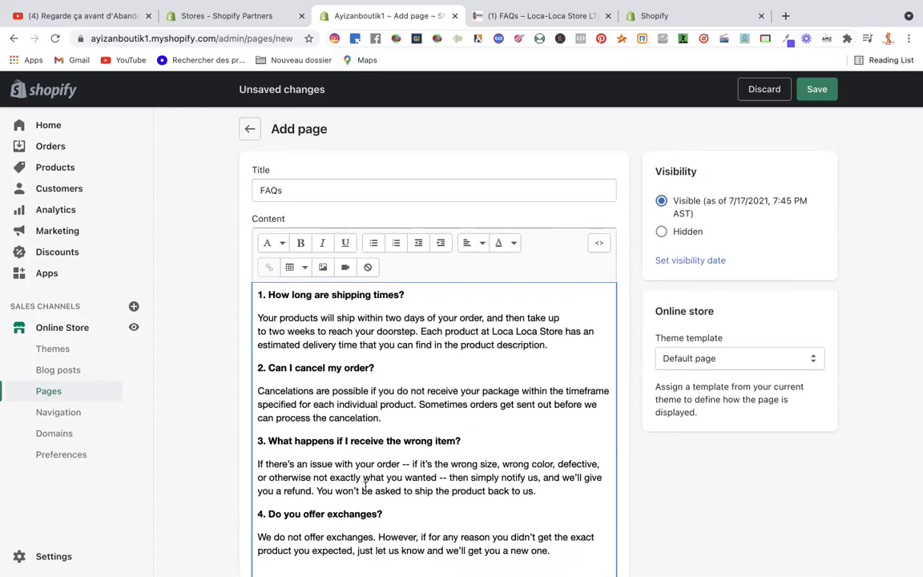
pyautogui.scroll(-5, 366, 487)
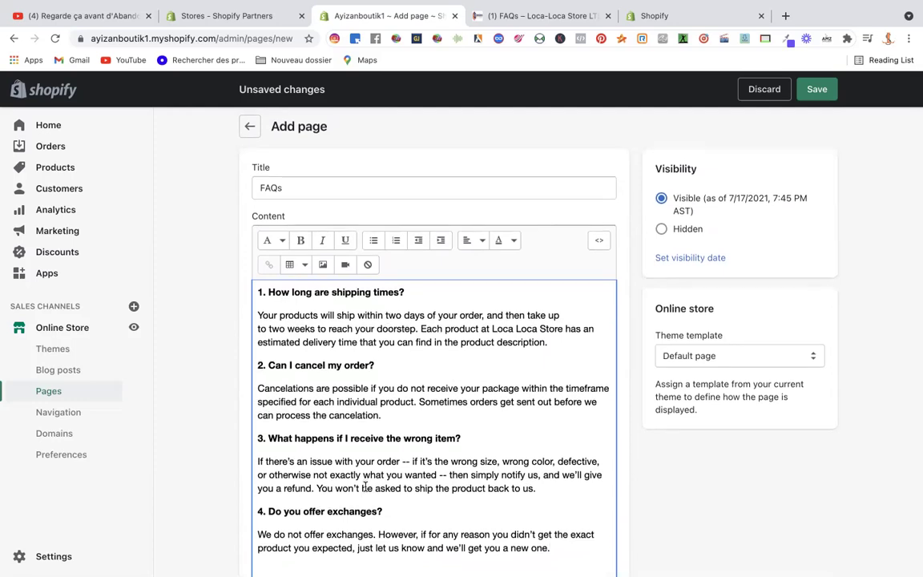
pyautogui.scroll(-1, 366, 486)
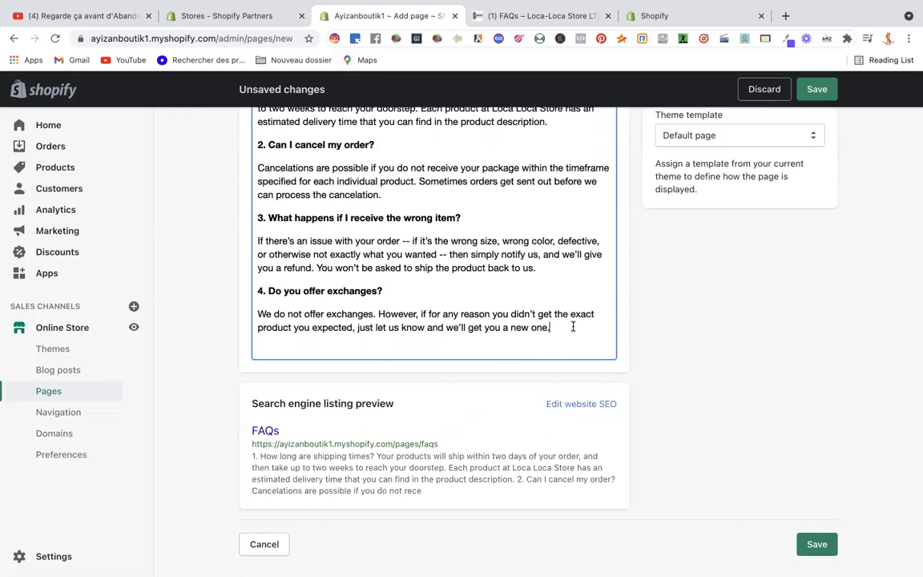
# - Add two blank lines below the answer about exchanges, entering the trial text "jnel" there and deleting it
pyautogui.press('Return')
pyautogui.press('Return')
pyautogui.write('jnel')
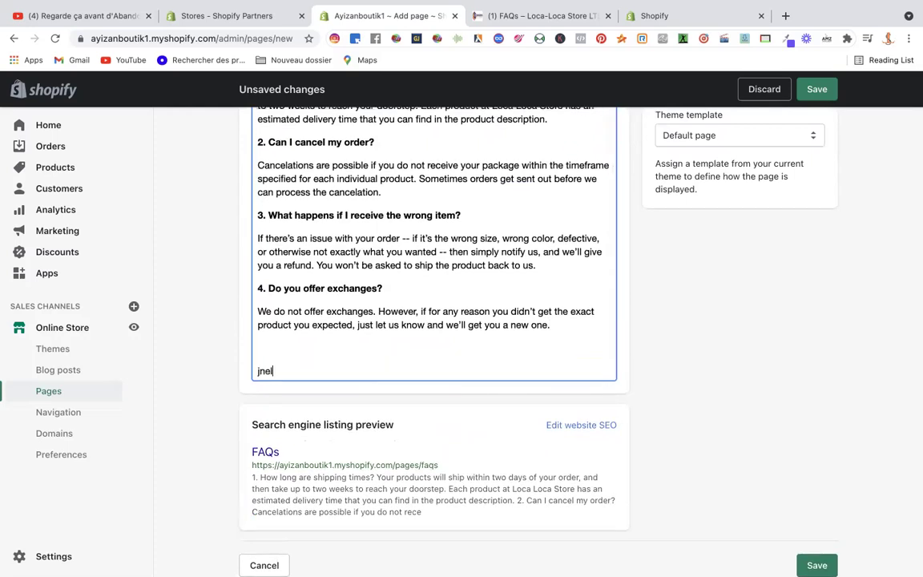
pyautogui.press('BackSpace')
pyautogui.press('BackSpace')
pyautogui.press('BackSpace')
pyautogui.press('BackSpace')
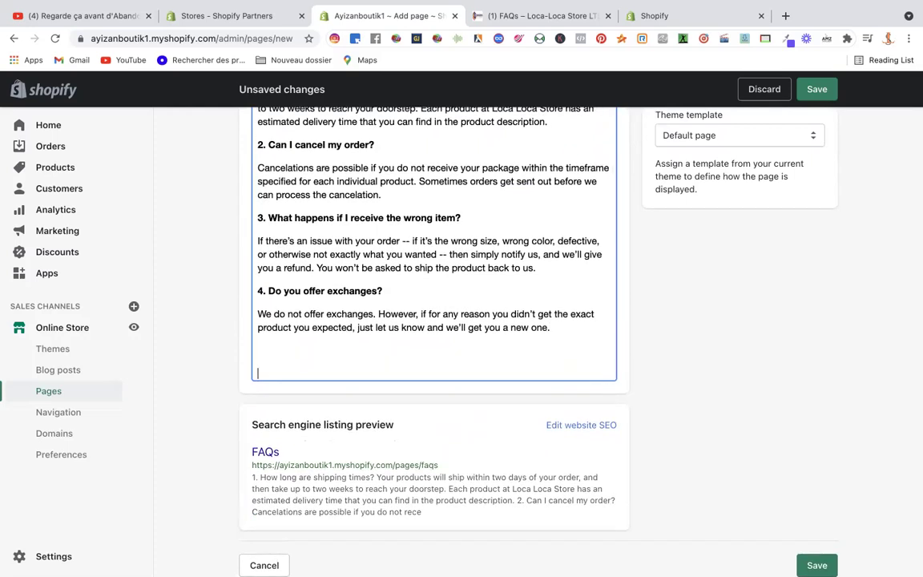
pyautogui.scroll(3, 710, 286)
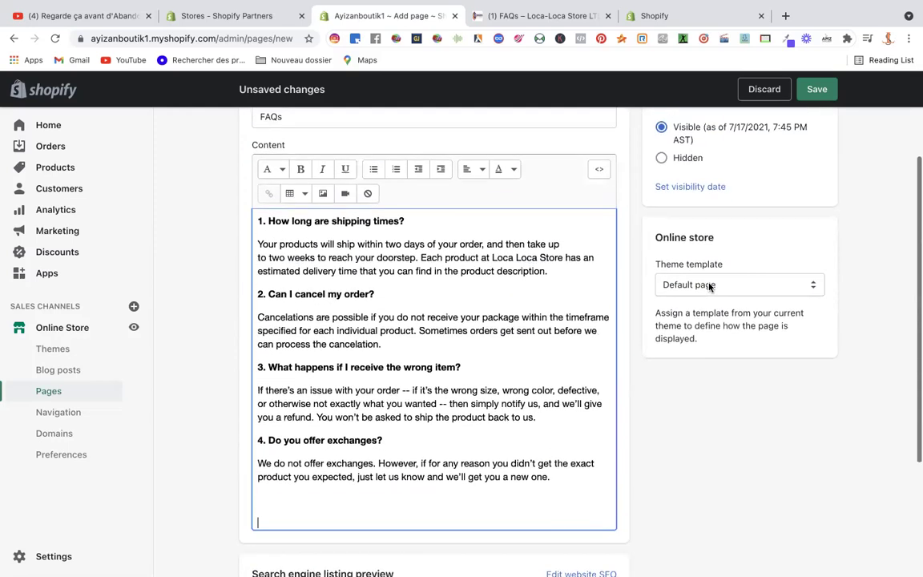
# - Save the new FAQs page with its four questions and answers
pyautogui.scroll(1, 710, 286)
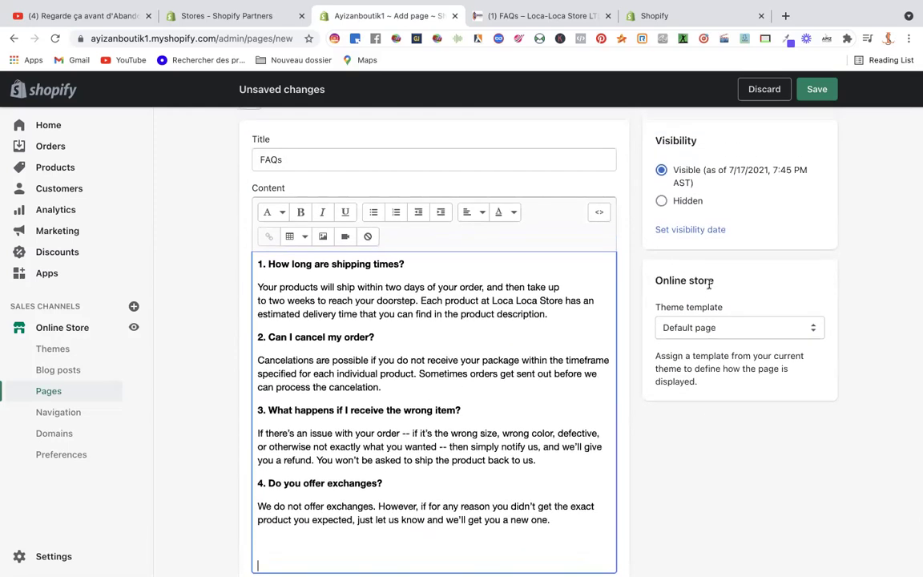
pyautogui.scroll(1, 709, 283)
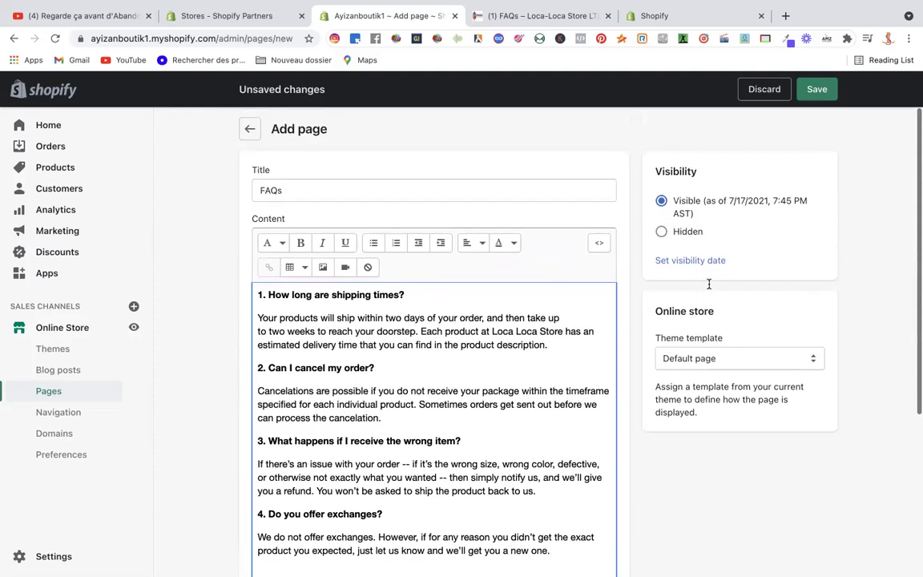
pyautogui.click(816, 96)
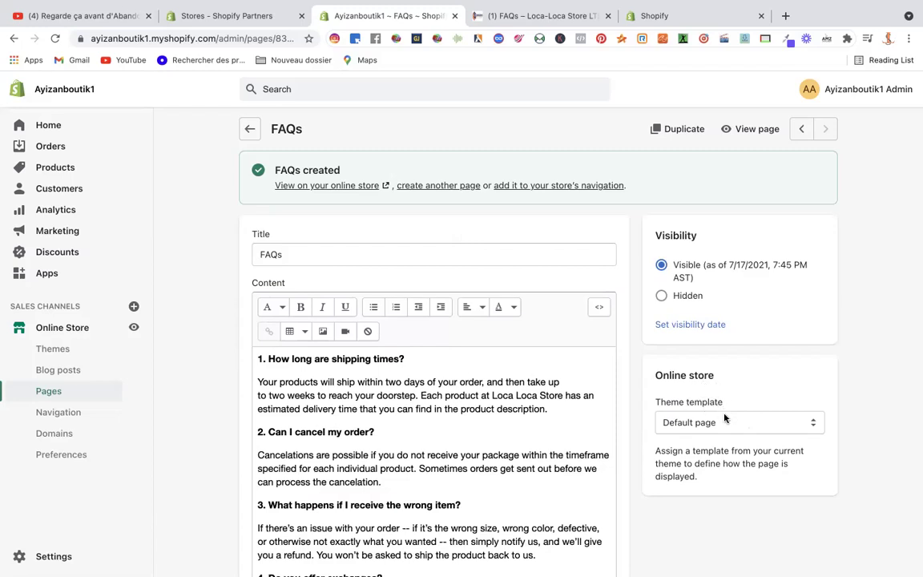
# - View the theme template options of the saved FAQs page and look over its content
pyautogui.click(769, 425)
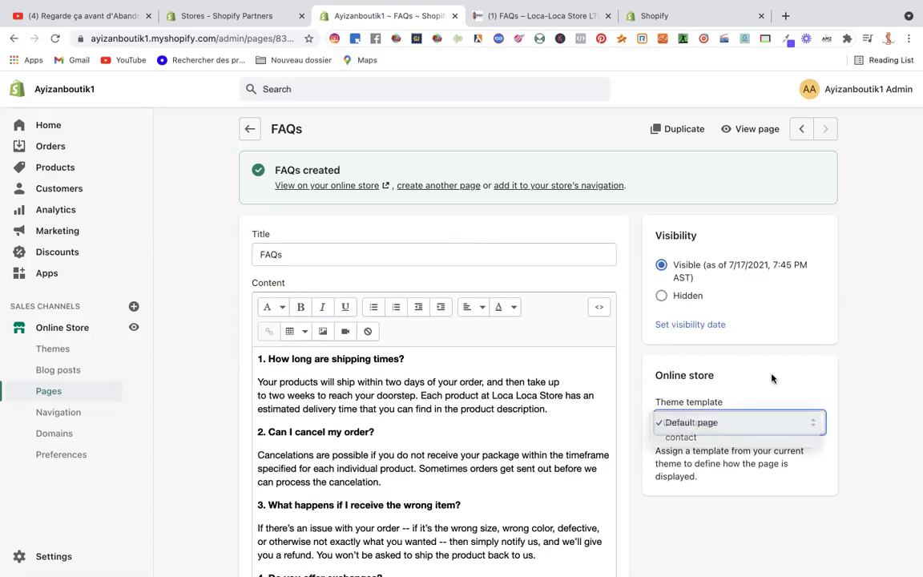
pyautogui.click(767, 426)
pyautogui.click(769, 424)
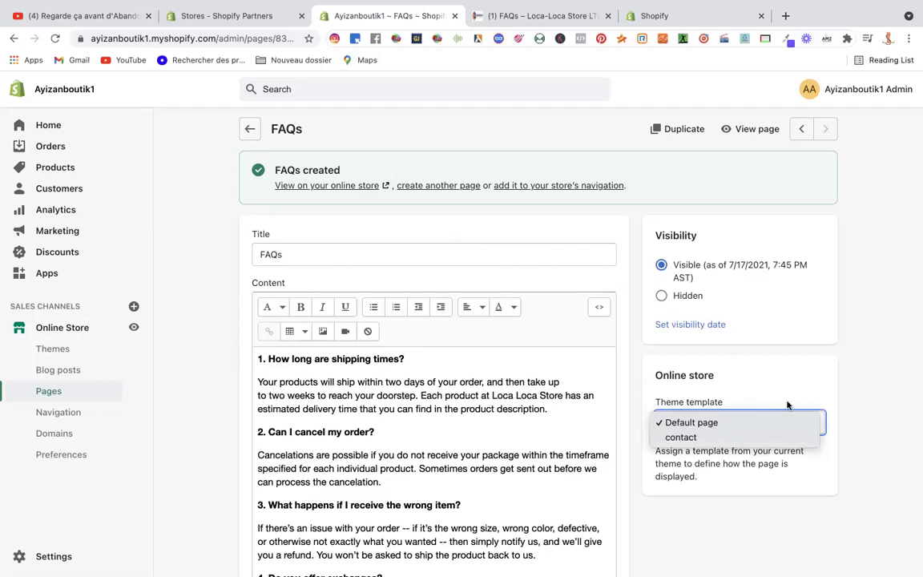
pyautogui.click(759, 398)
pyautogui.click(748, 423)
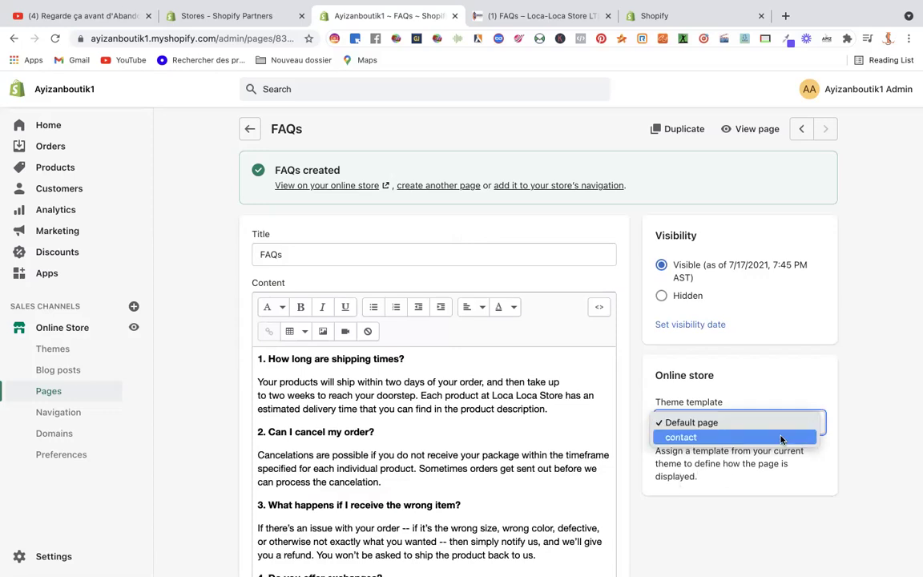
pyautogui.click(773, 384)
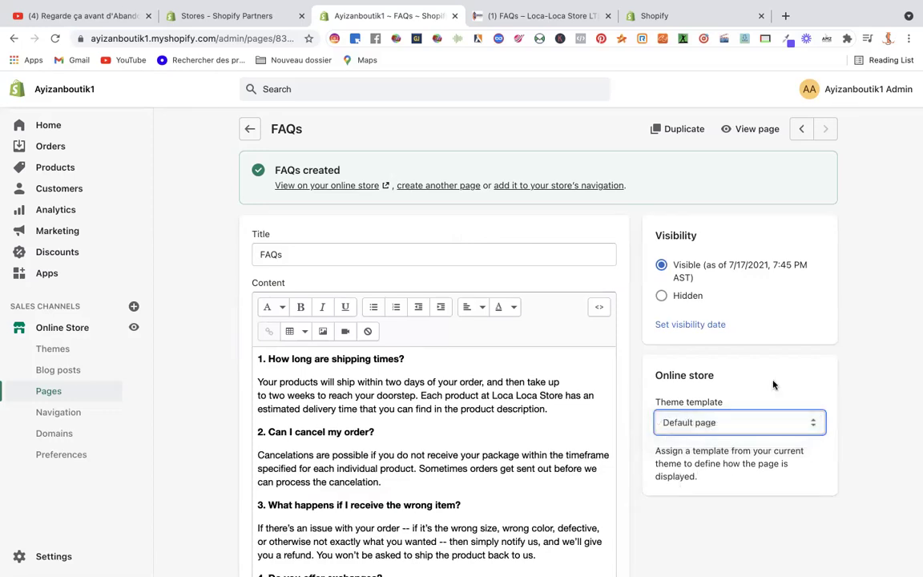
pyautogui.scroll(-2, 624, 425)
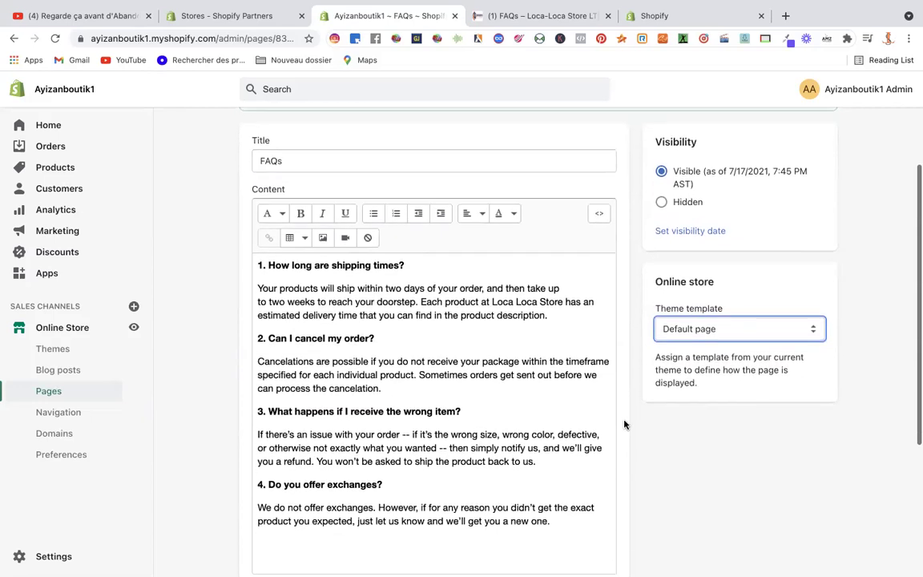
pyautogui.scroll(-4, 625, 425)
pyautogui.scroll(6, 321, 169)
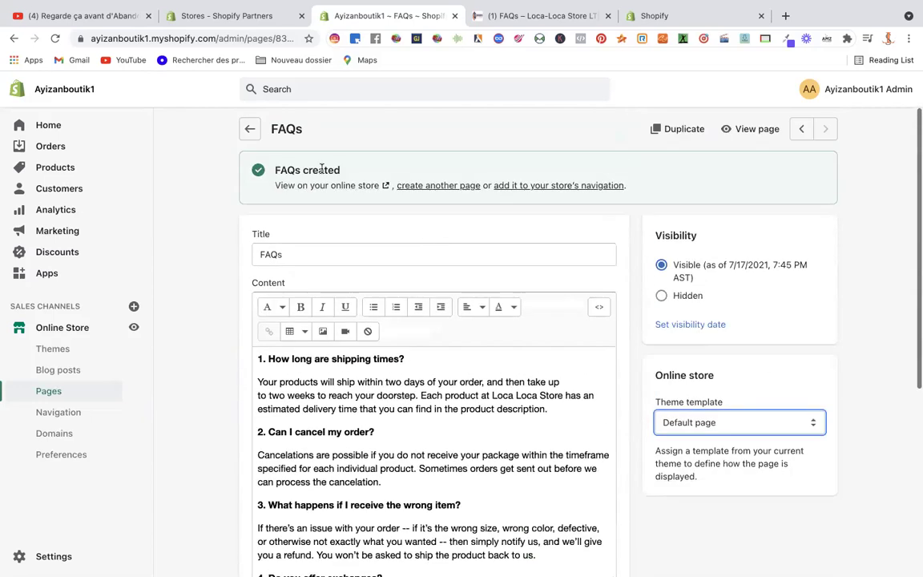
# - Rename the store's Contact page to "Contact US" and save it
pyautogui.click(250, 130)
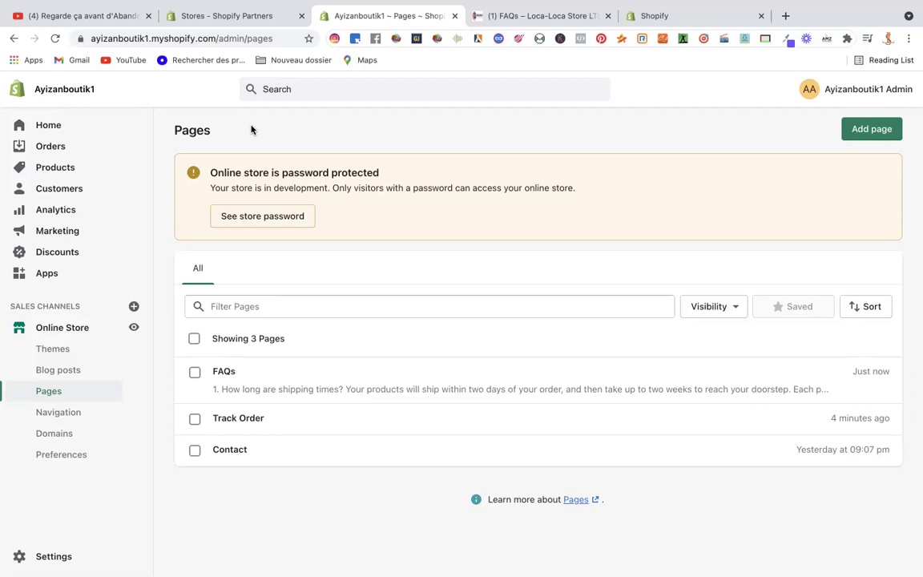
pyautogui.click(237, 451)
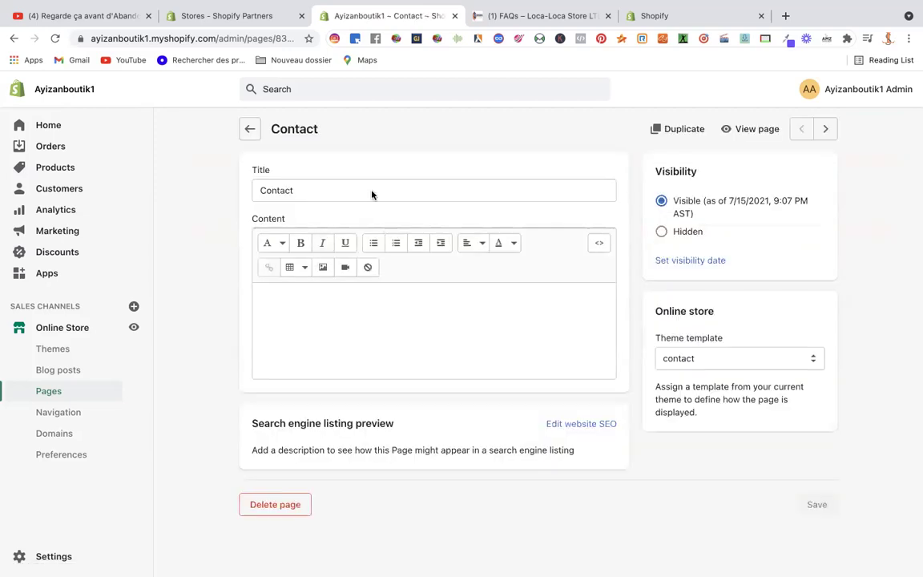
pyautogui.click(327, 192)
pyautogui.write('U')
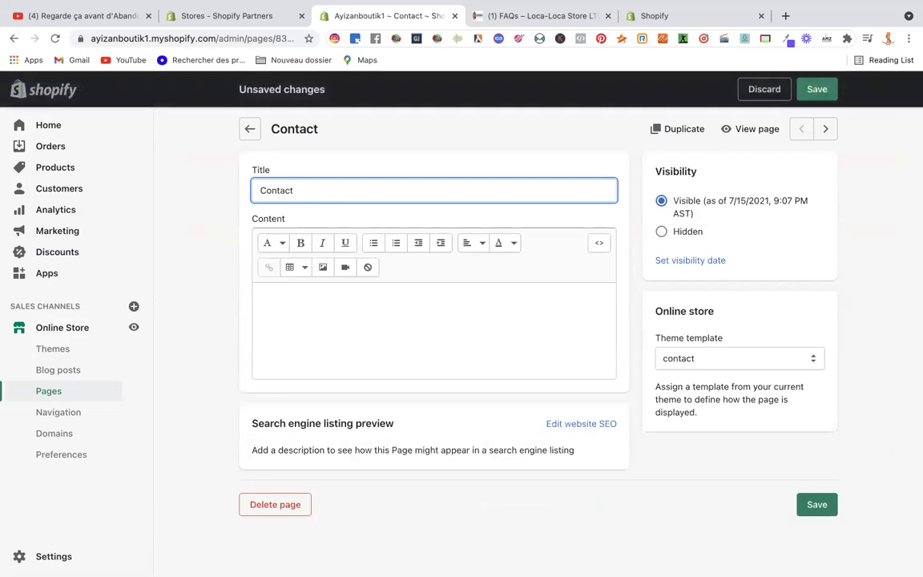
pyautogui.write('S')
pyautogui.click(816, 90)
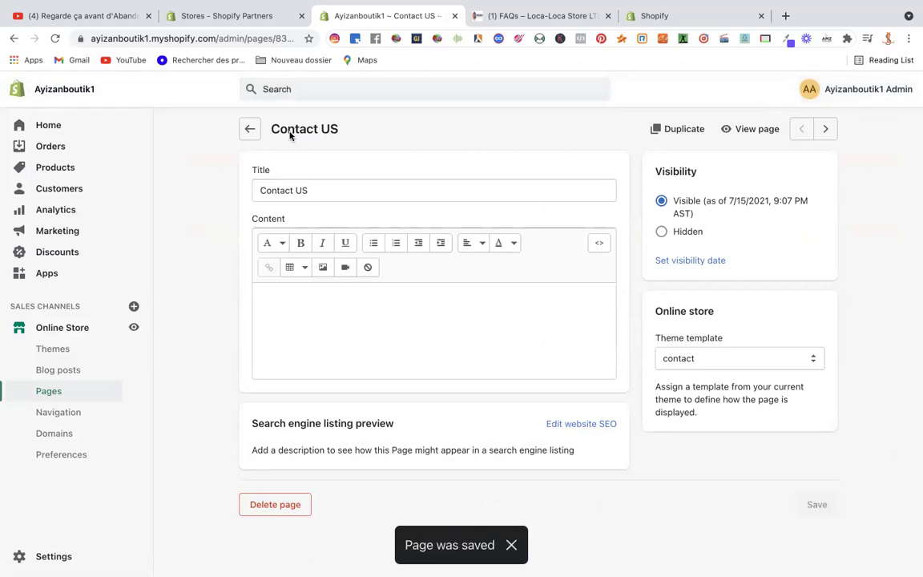
pyautogui.click(249, 129)
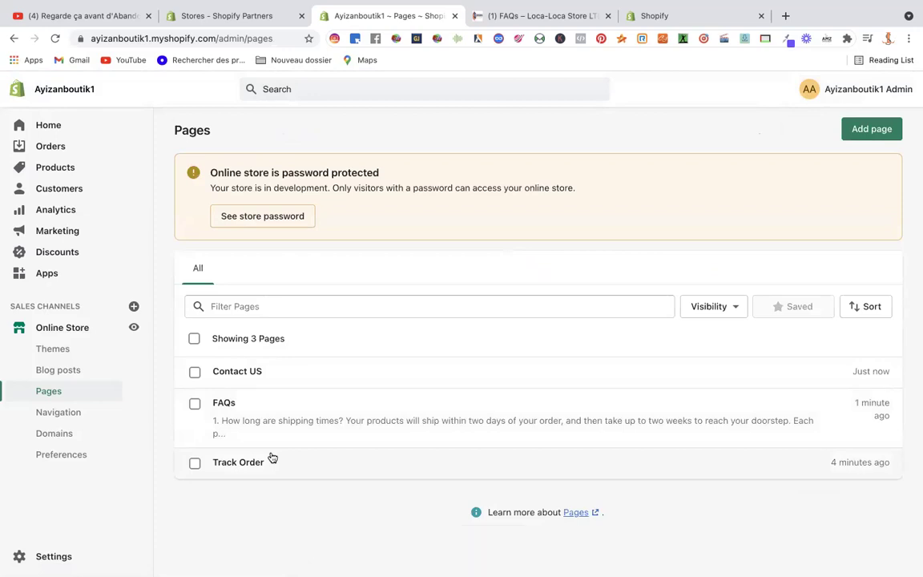
# - Open the Loca-Loca Store About US page and copy its full description text, without the footer
pyautogui.click(558, 16)
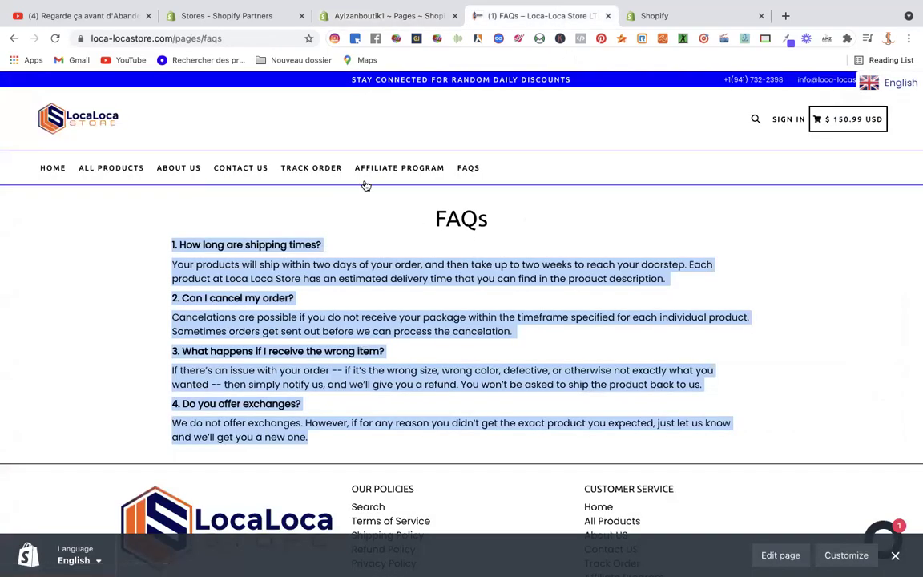
pyautogui.click(183, 171)
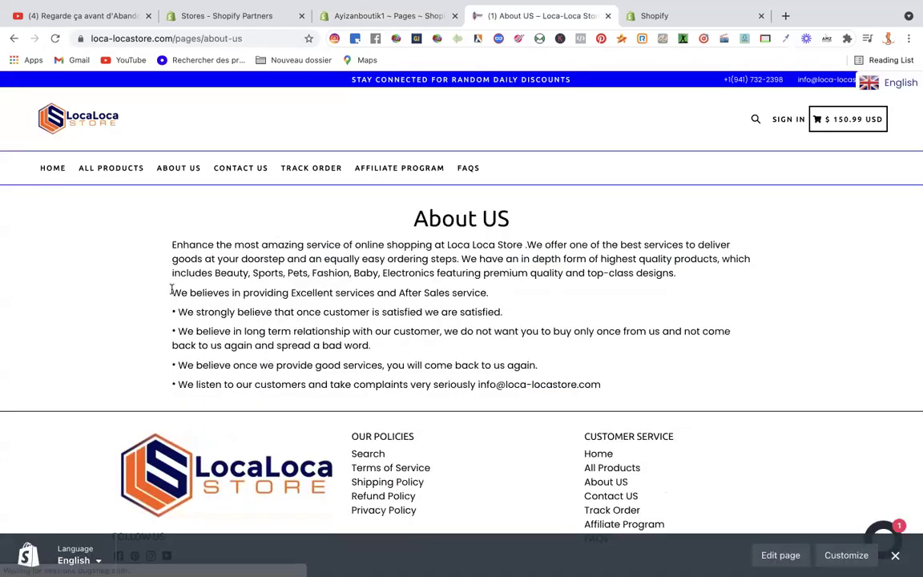
pyautogui.moveTo(170, 242); pyautogui.dragTo(437, 513)
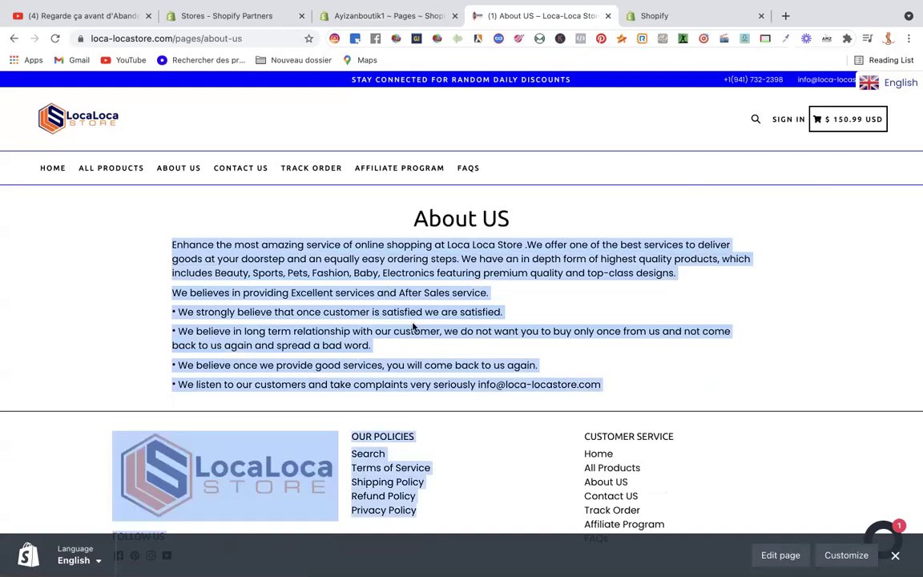
pyautogui.click(134, 230)
pyautogui.moveTo(172, 245); pyautogui.dragTo(654, 384)
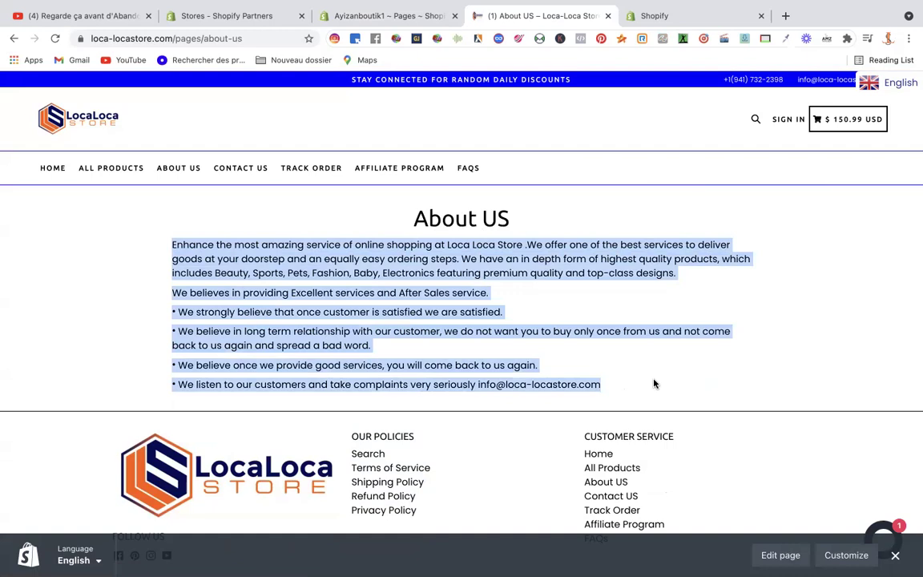
pyautogui.rightClick(353, 302)
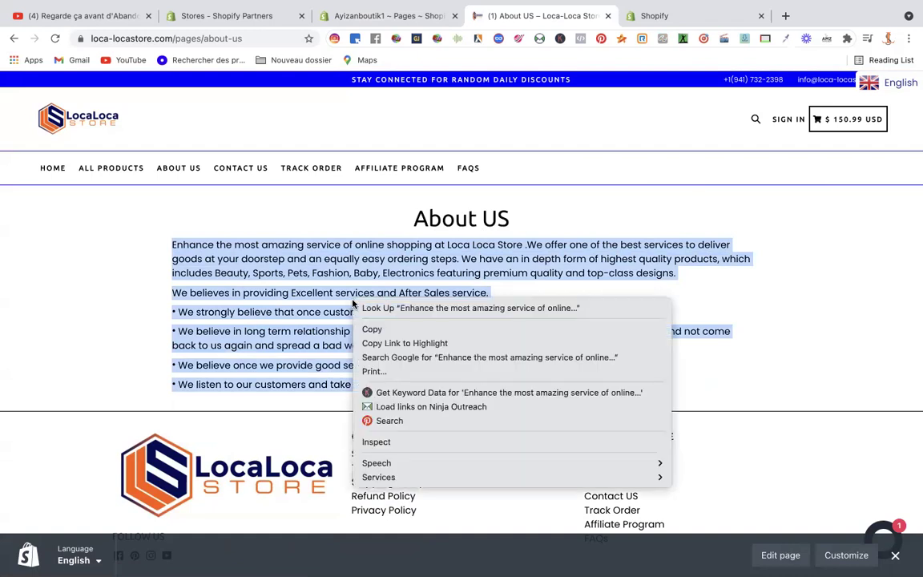
pyautogui.click(372, 329)
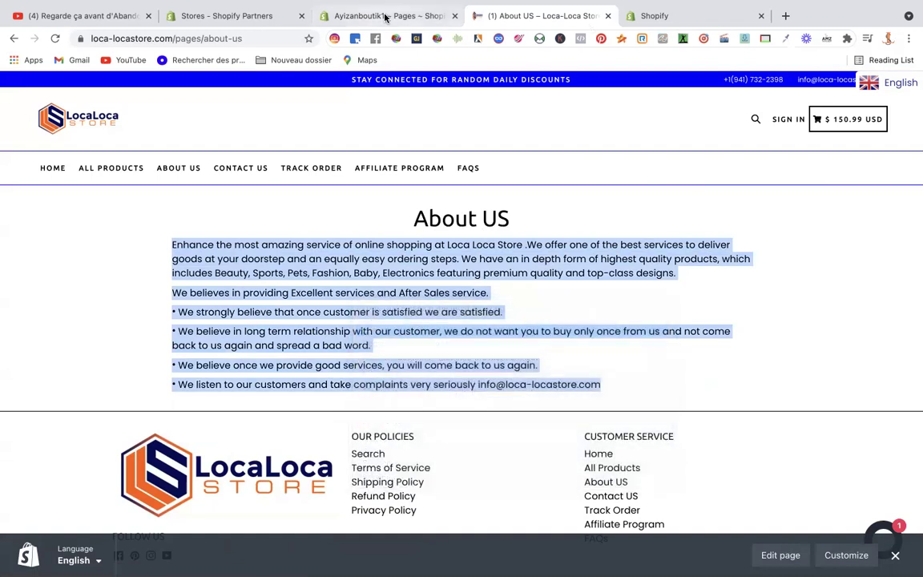
# - Start a new page in the Ayizanboutik1 admin and title it "About US"
pyautogui.click(345, 15)
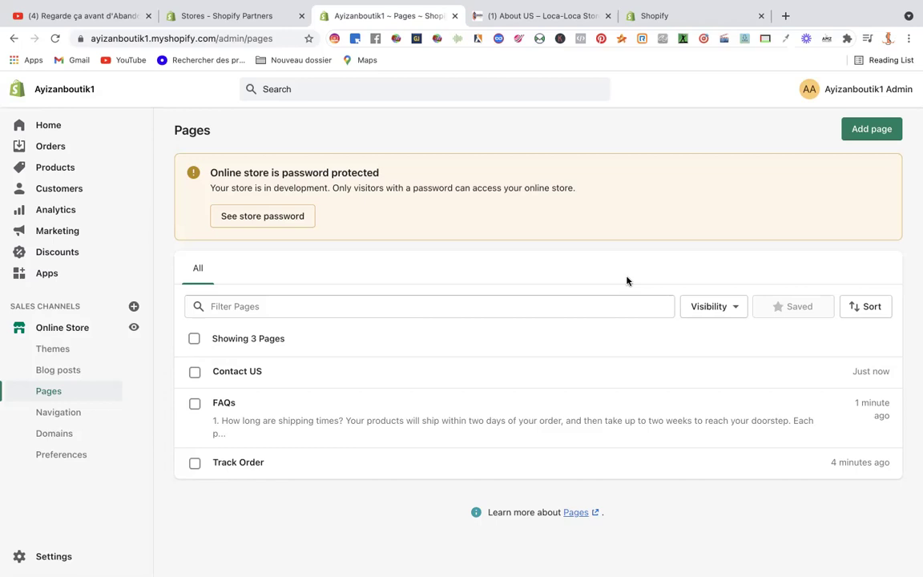
pyautogui.click(865, 128)
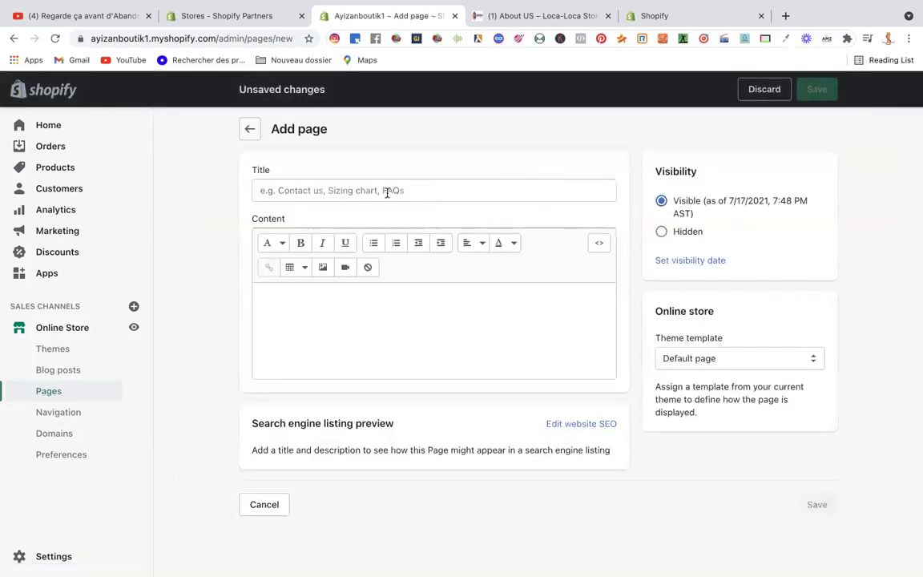
pyautogui.click(346, 190)
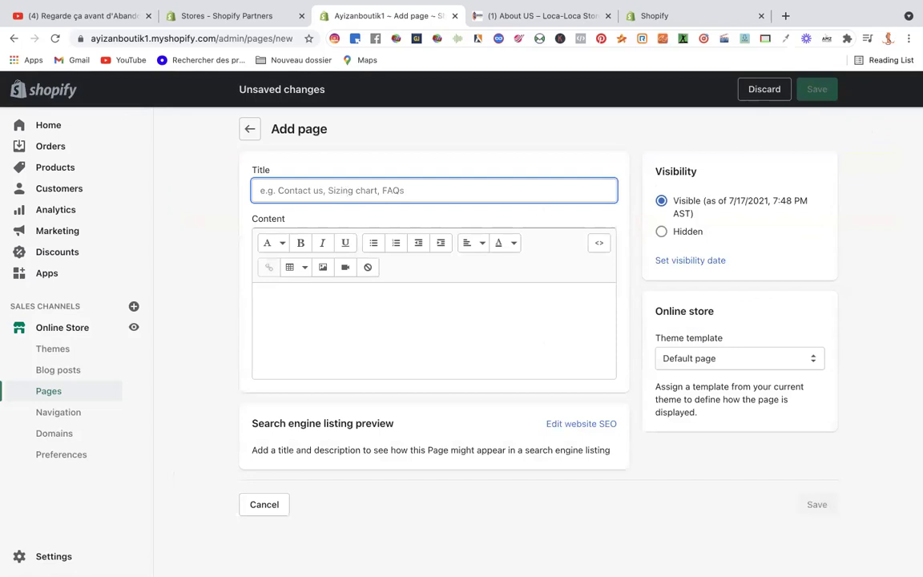
pyautogui.write('About US')
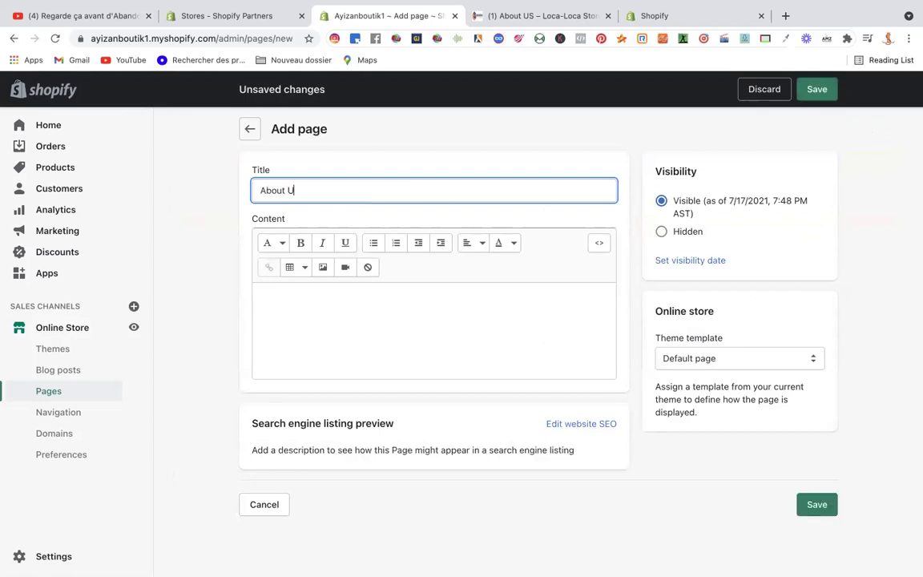
# - Paste the copied company description into the page content, save the About US page and return to the page list
pyautogui.click(330, 316)
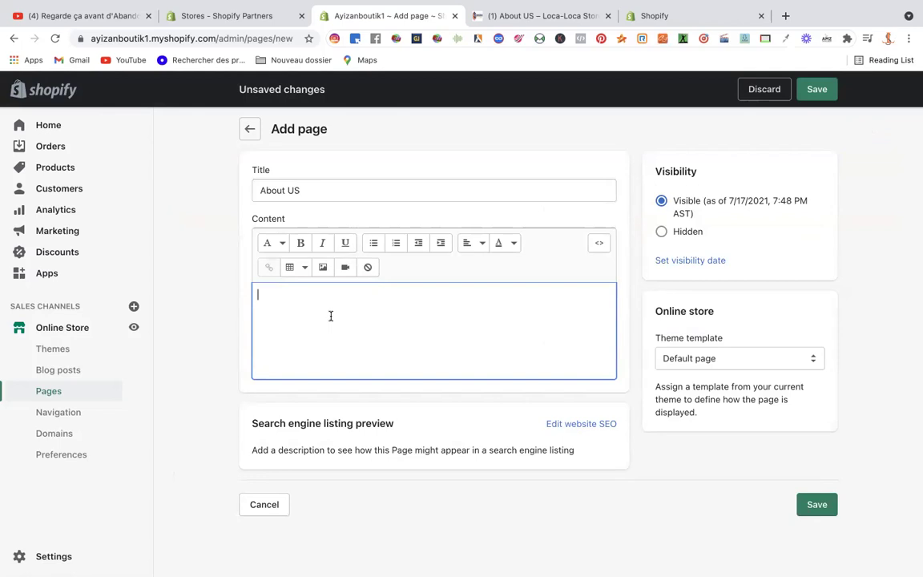
pyautogui.press('super+v')
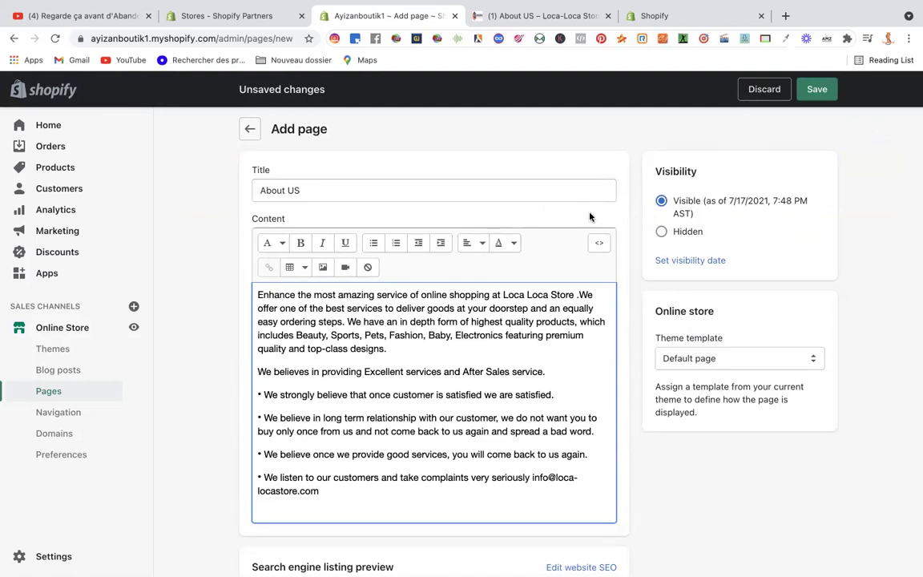
pyautogui.click(824, 97)
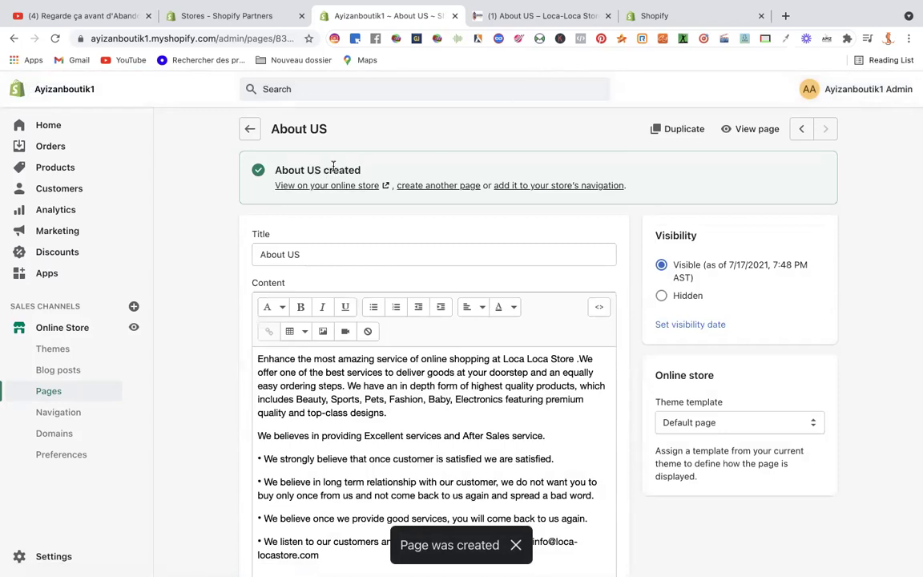
pyautogui.click(251, 130)
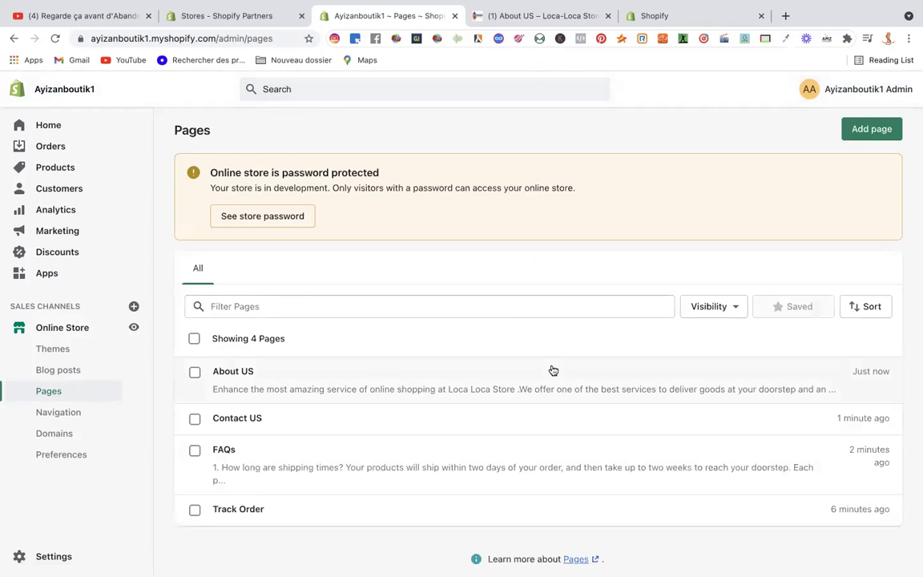
pyautogui.click(876, 132)
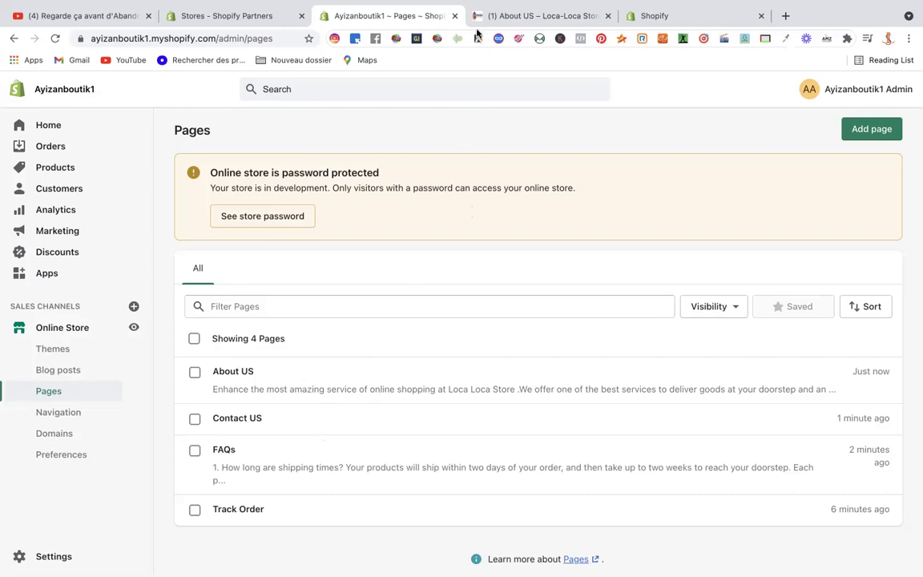
# - Preview the Ayizanboutik1 storefront and examine its home page from the header menu down to the footer quick links
pyautogui.click(133, 328)
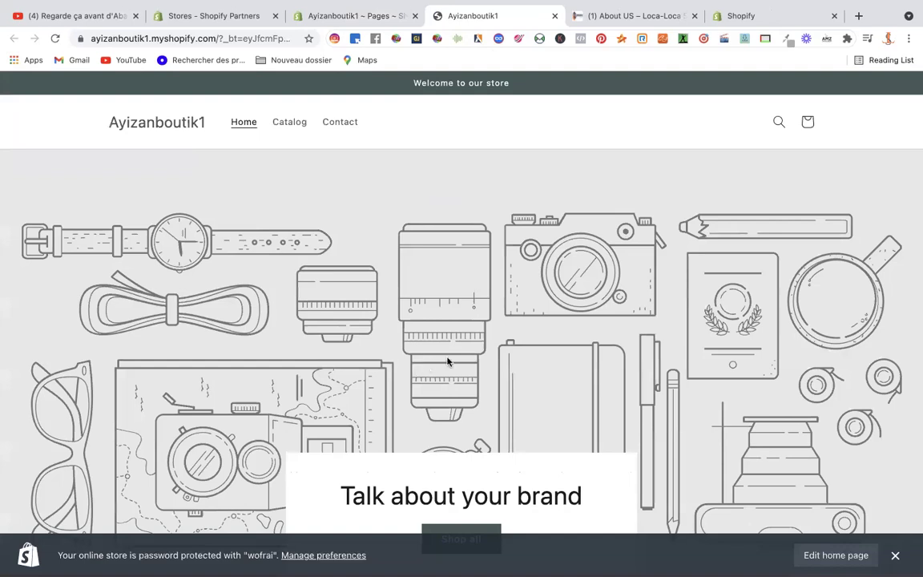
pyautogui.scroll(-3, 448, 362)
pyautogui.scroll(3, 448, 361)
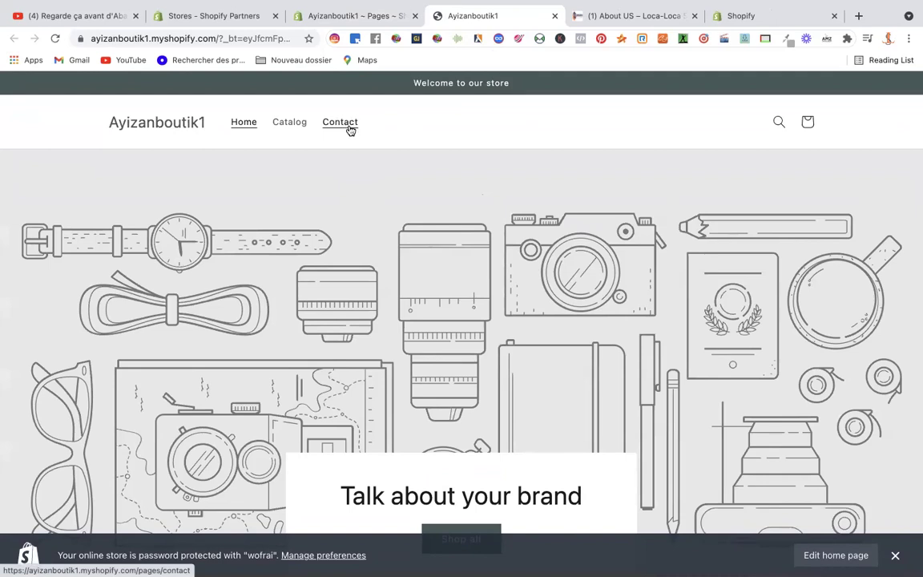
pyautogui.scroll(-3, 361, 224)
pyautogui.scroll(-10, 361, 223)
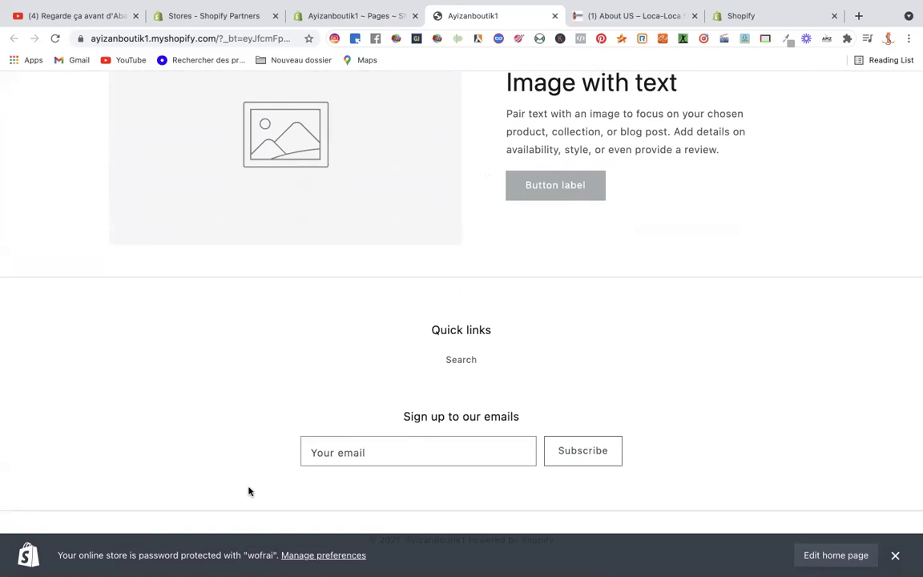
pyautogui.scroll(2, 460, 415)
pyautogui.scroll(15, 460, 414)
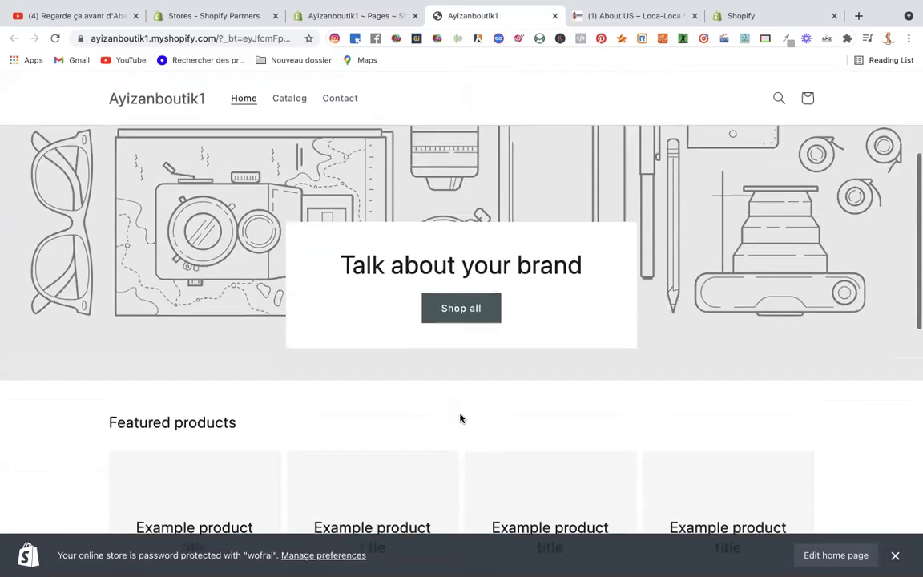
# - Open the Footer menu in the Ayizanboutik1 admin's navigation settings and change its title to "Our Policies"
pyautogui.click(377, 11)
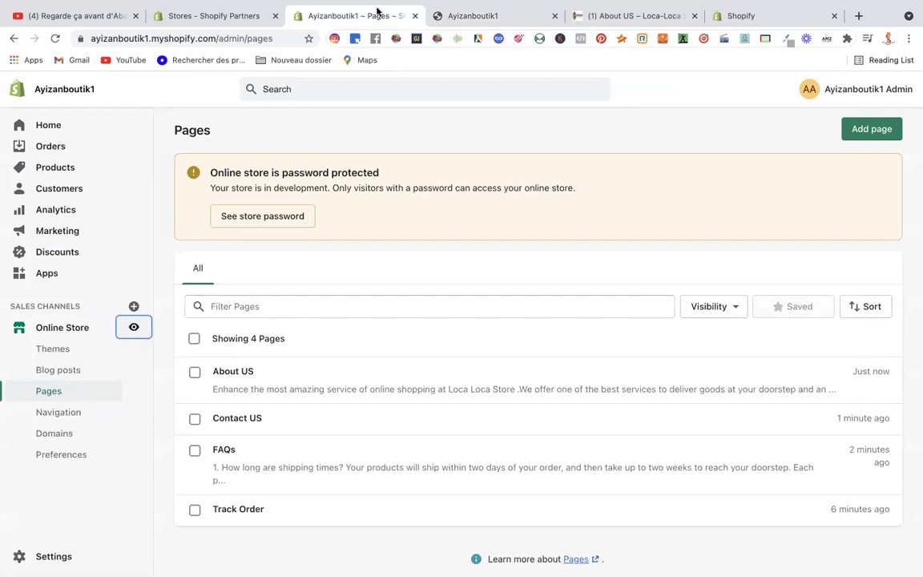
pyautogui.click(55, 416)
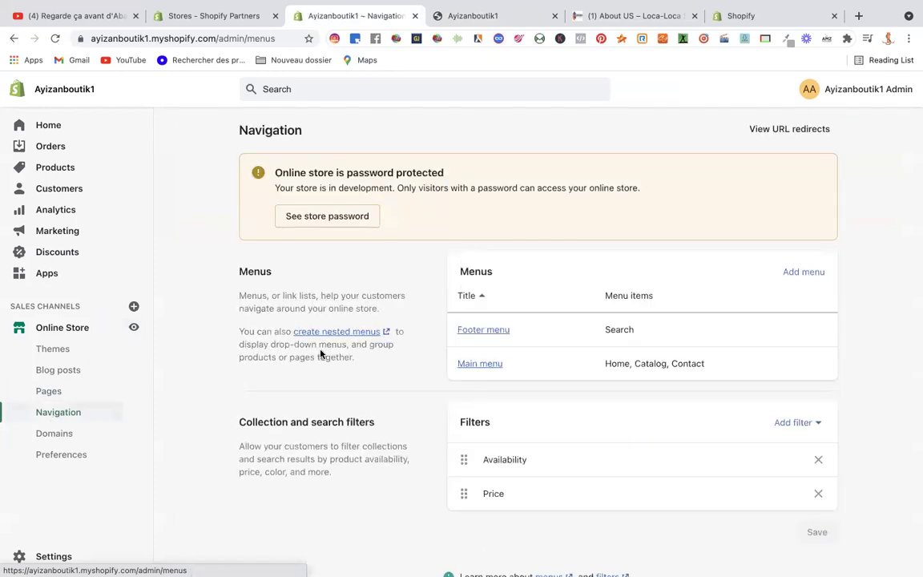
pyautogui.click(497, 331)
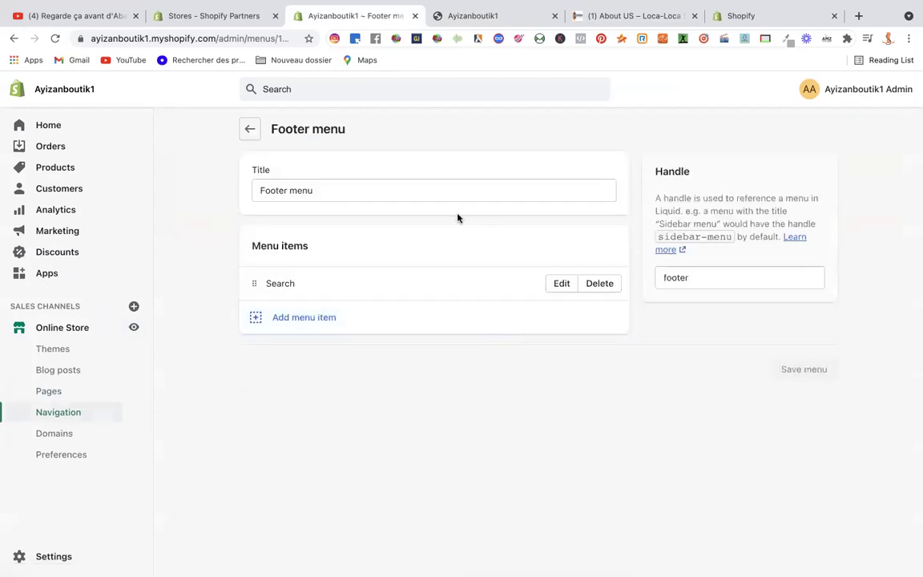
pyautogui.click(345, 198)
pyautogui.press('BackSpace')
pyautogui.press('BackSpace')
pyautogui.press('BackSpace')
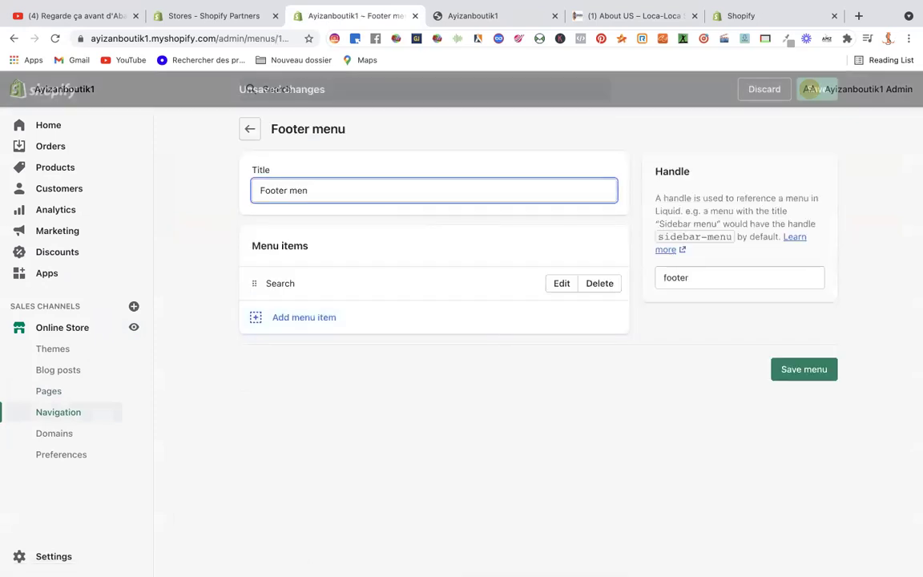
pyautogui.press('BackSpace')
pyautogui.press('BackSpace')
pyautogui.press('BackSpace')
pyautogui.press('BackSpace')
pyautogui.press('BackSpace')
pyautogui.press('BackSpace')
pyautogui.press('BackSpace')
pyautogui.press('BackSpace')
pyautogui.write('Our ')
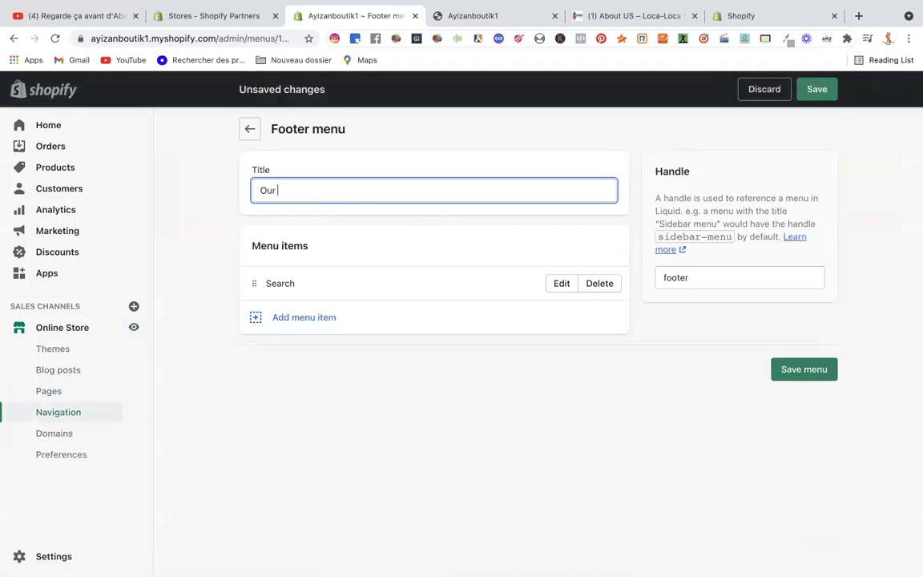
pyautogui.write('Policies')
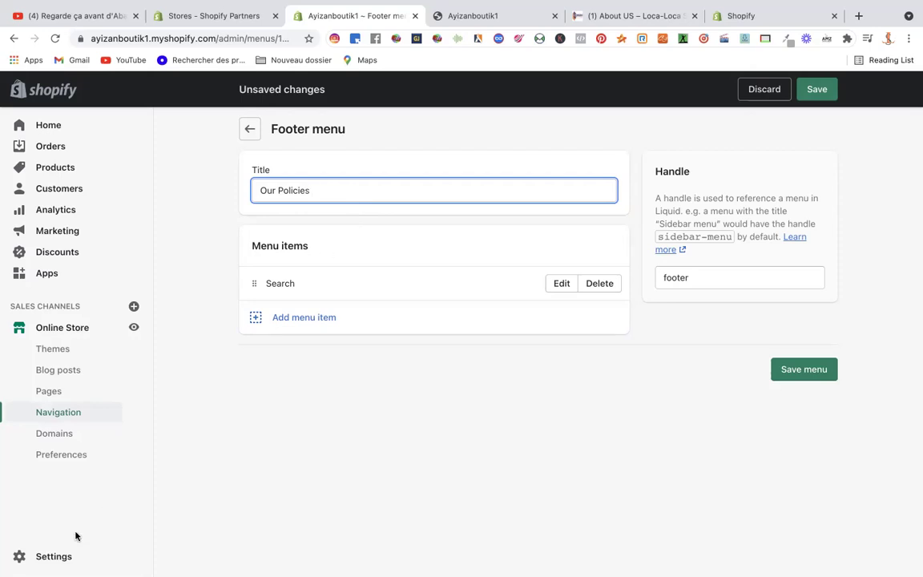
# - Add a Privacy Policy item to the menu, linked to the store's Privacy Policy
pyautogui.click(333, 323)
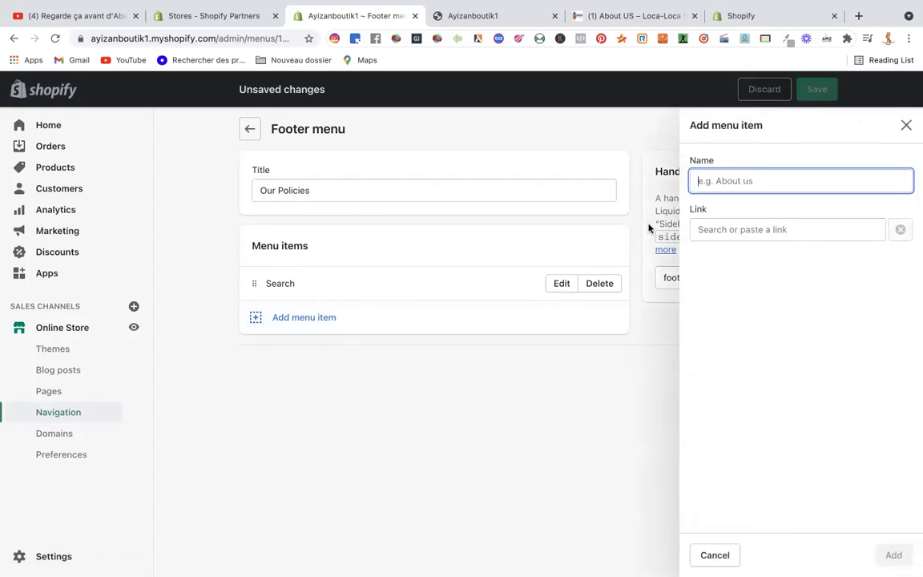
pyautogui.click(908, 124)
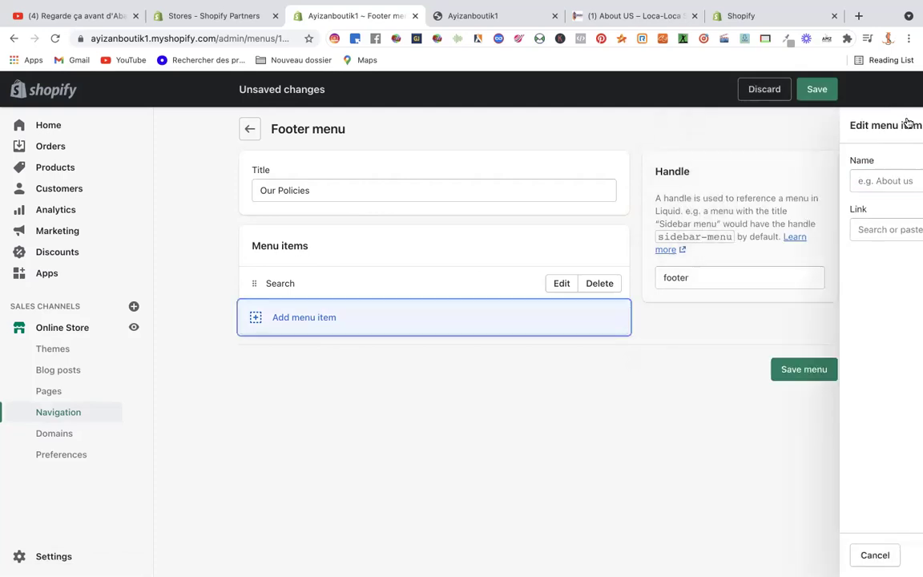
pyautogui.click(303, 317)
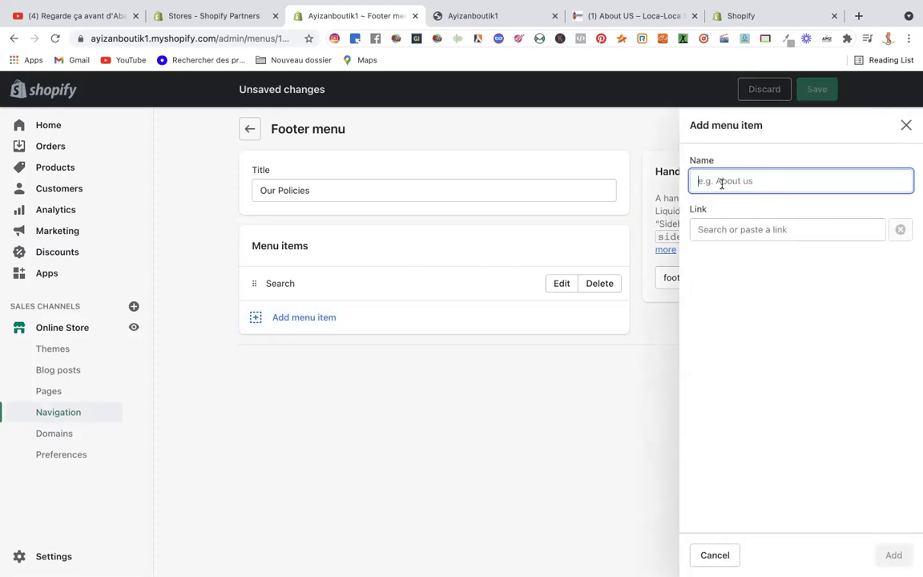
pyautogui.click(726, 229)
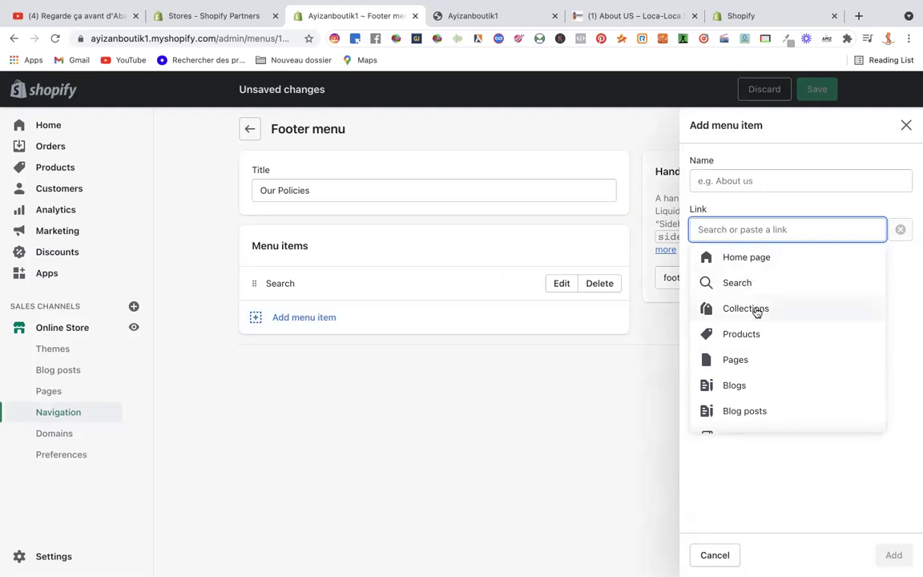
pyautogui.scroll(-1, 757, 312)
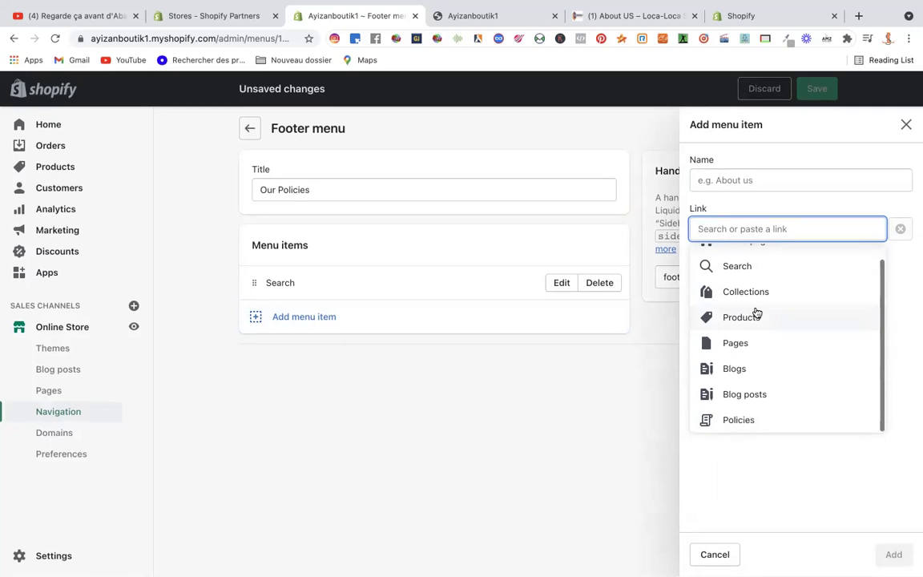
pyautogui.click(739, 423)
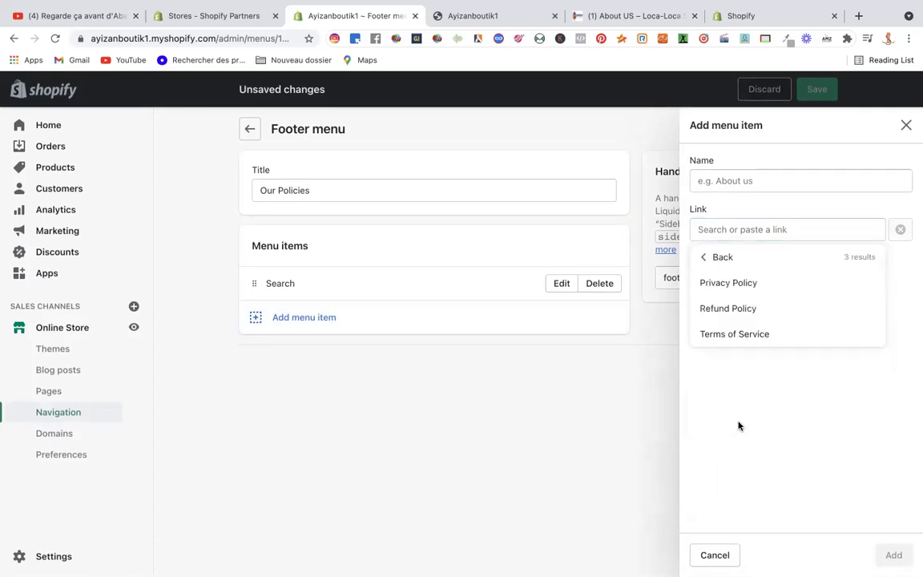
pyautogui.click(721, 294)
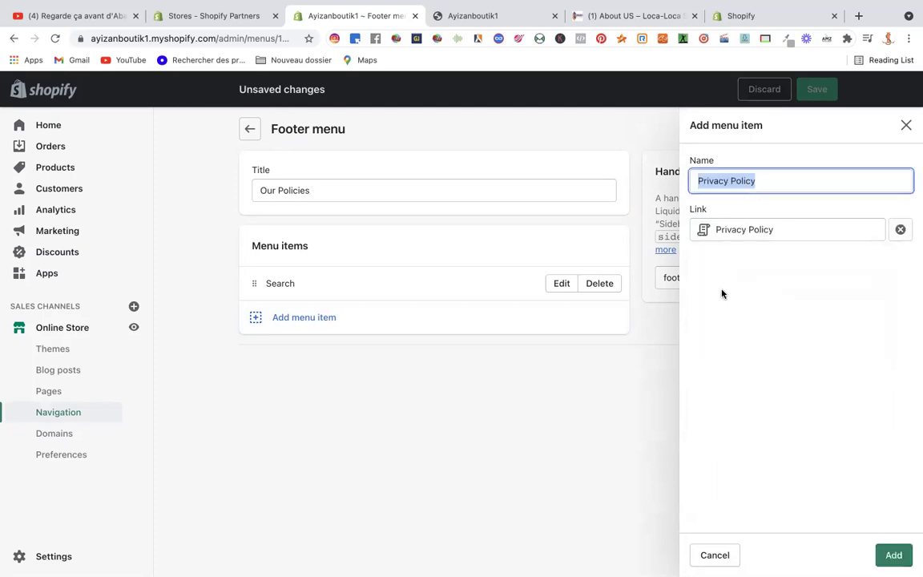
pyautogui.click(785, 180)
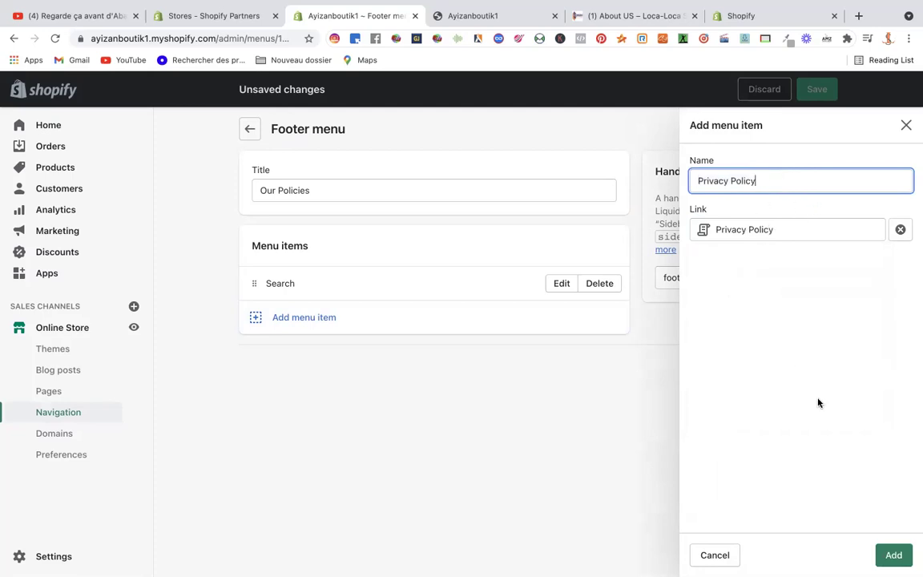
pyautogui.click(892, 553)
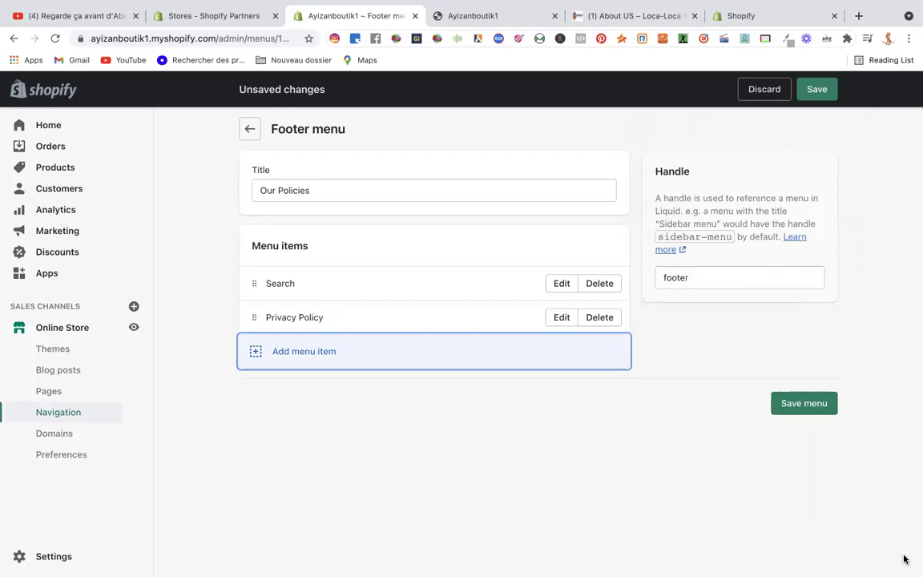
# - Add a Refund Policy item to the menu, linked to the store's Refund Policy
pyautogui.click(441, 351)
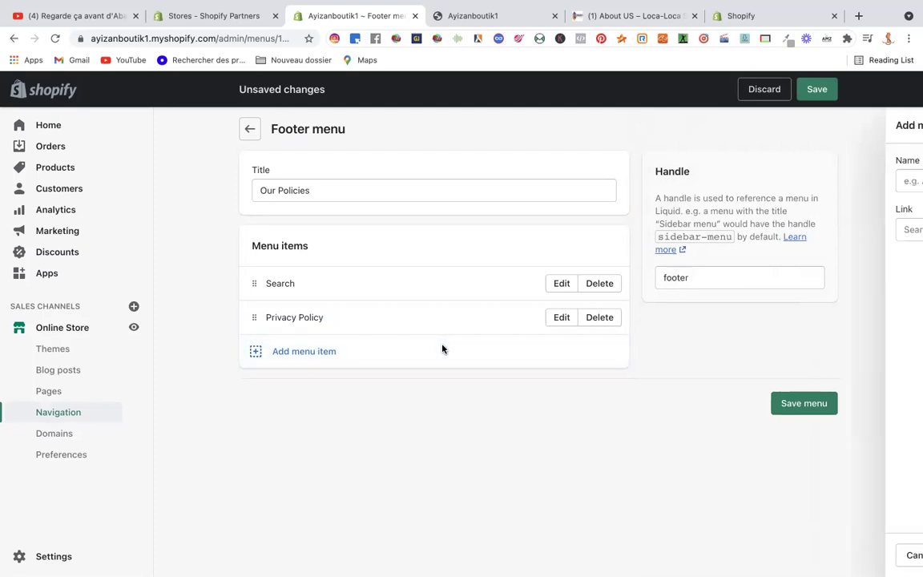
pyautogui.click(756, 230)
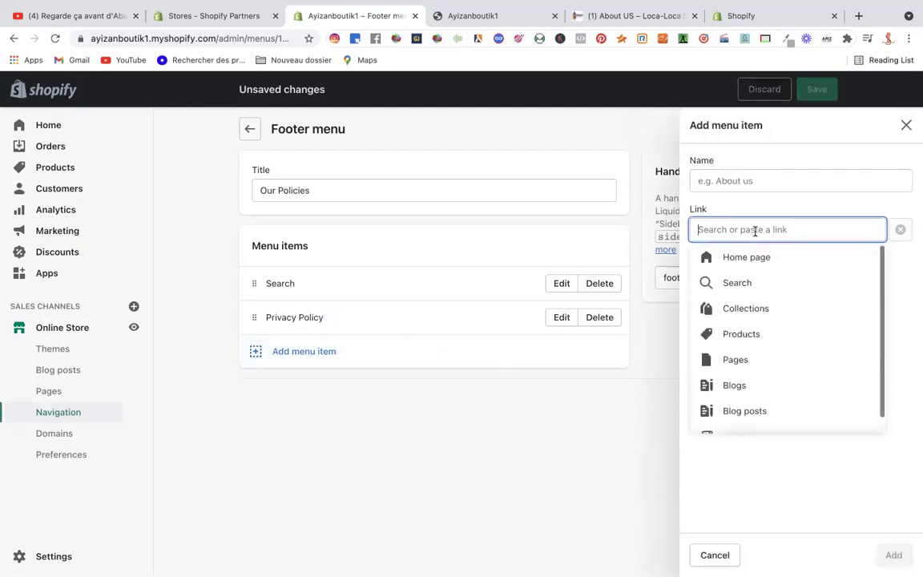
pyautogui.click(746, 418)
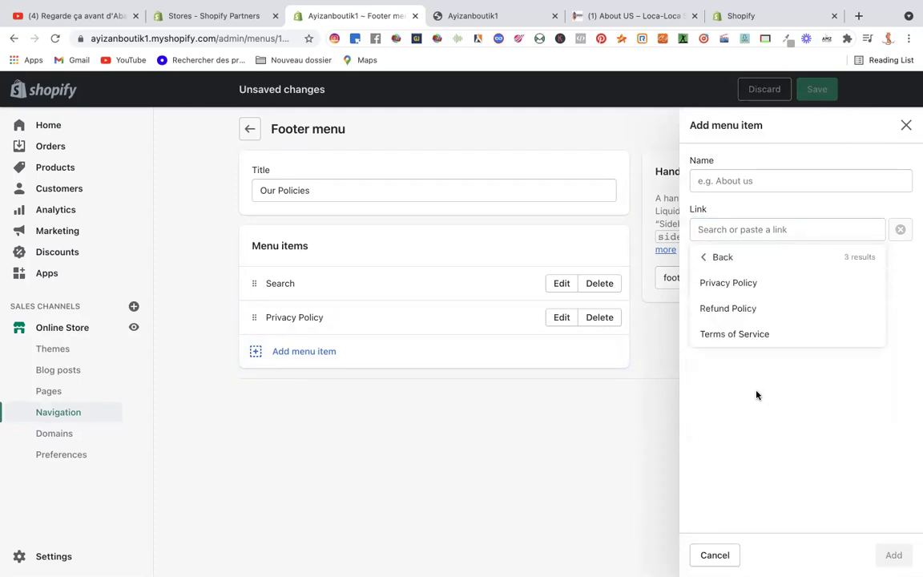
pyautogui.click(736, 312)
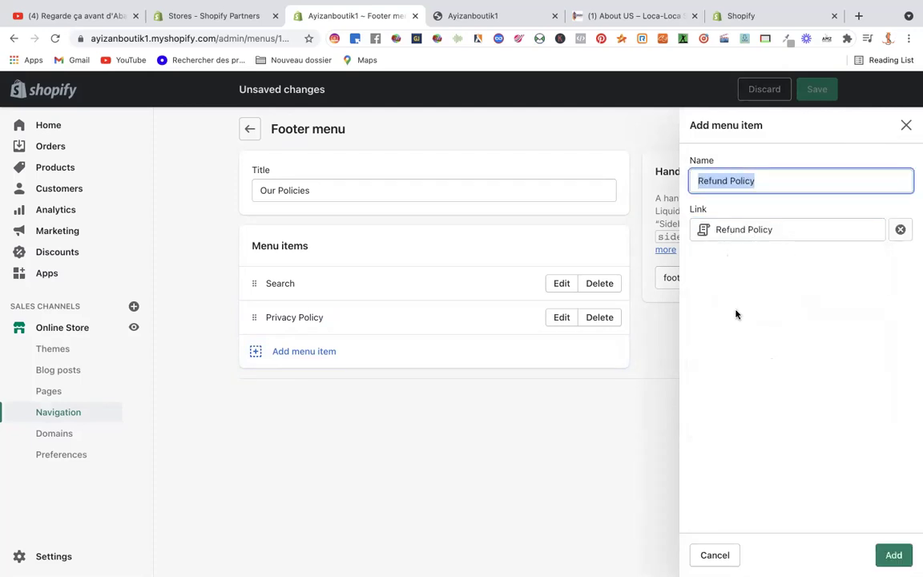
pyautogui.click(897, 556)
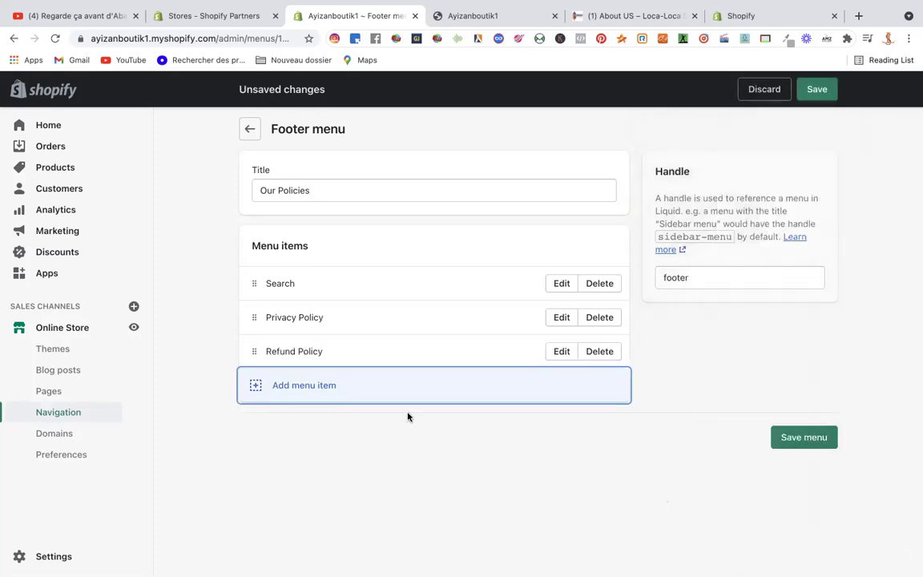
# - Add a Terms of Service item to the menu, linked to the store's Terms of Service policy
pyautogui.click(319, 387)
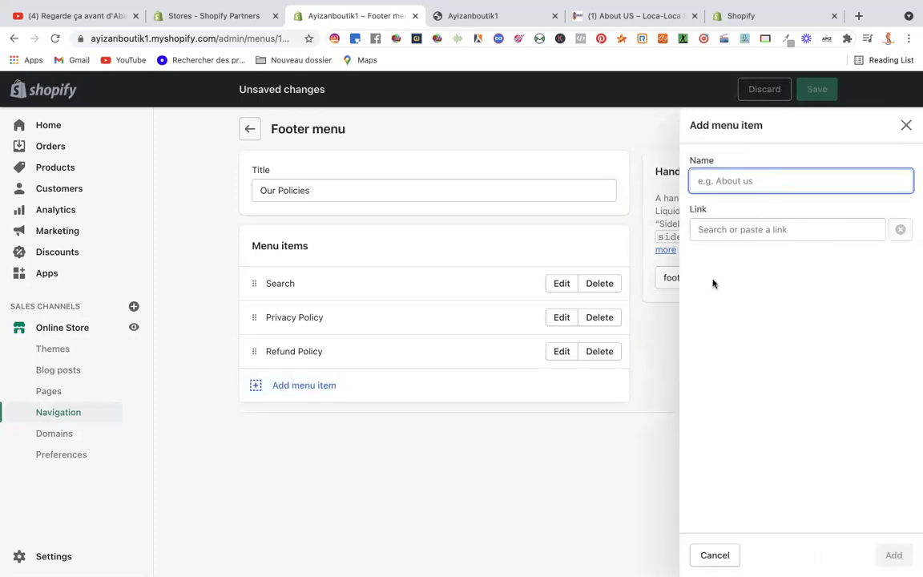
pyautogui.click(729, 230)
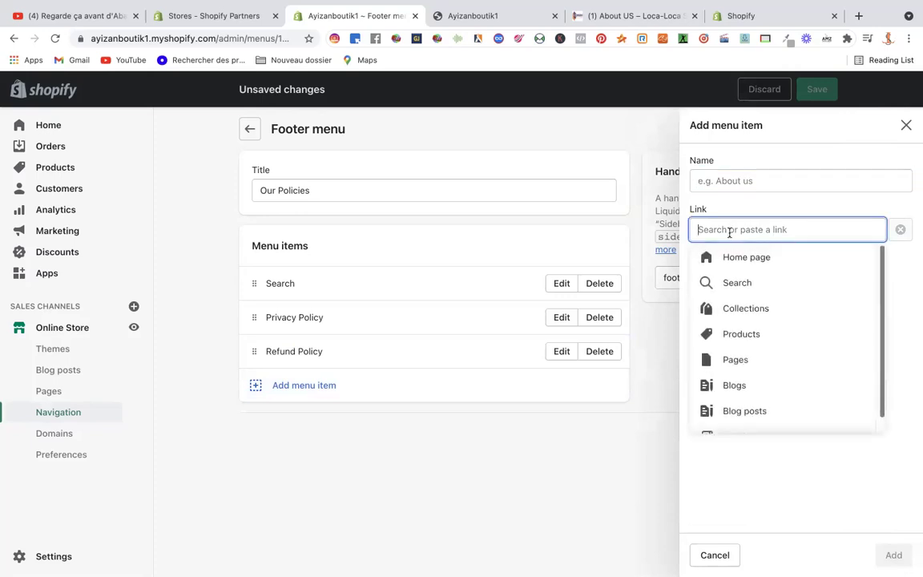
pyautogui.scroll(-1, 756, 410)
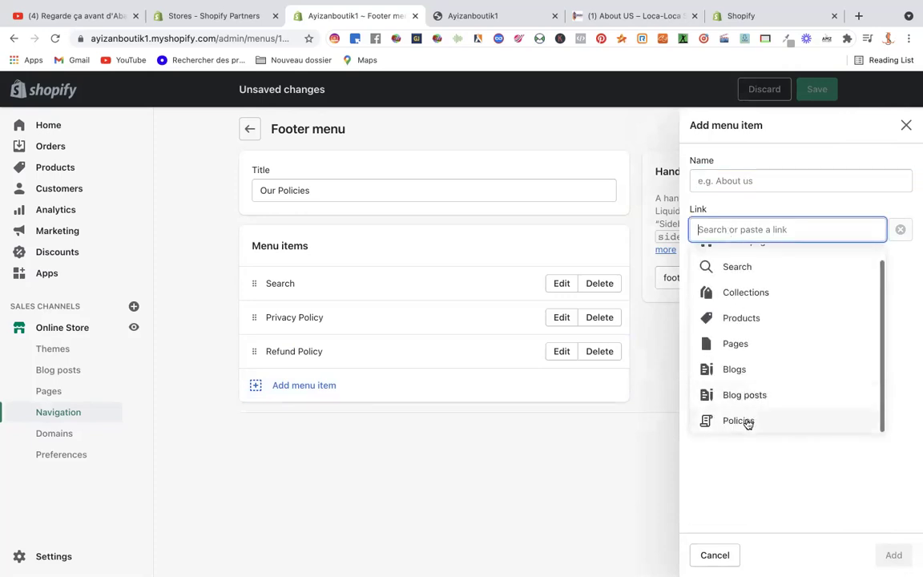
pyautogui.click(748, 422)
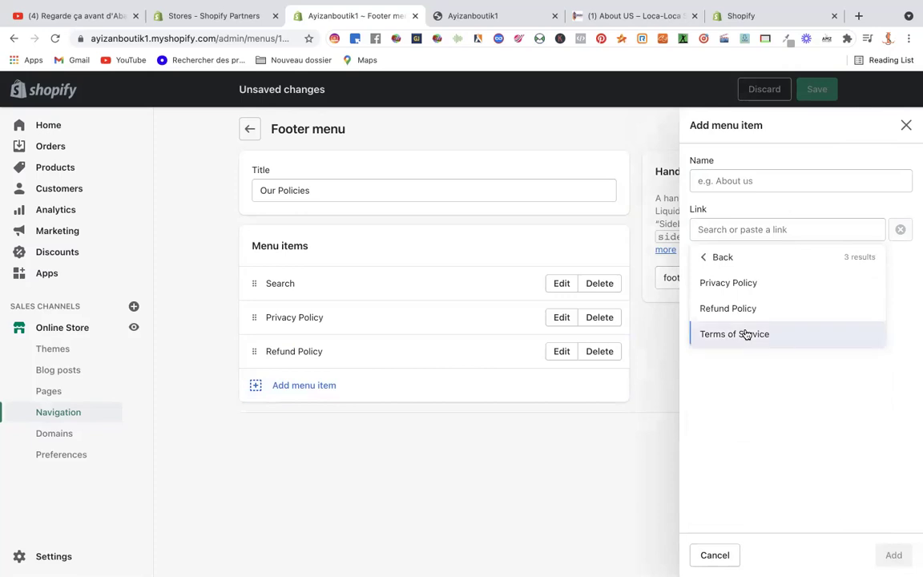
pyautogui.click(745, 335)
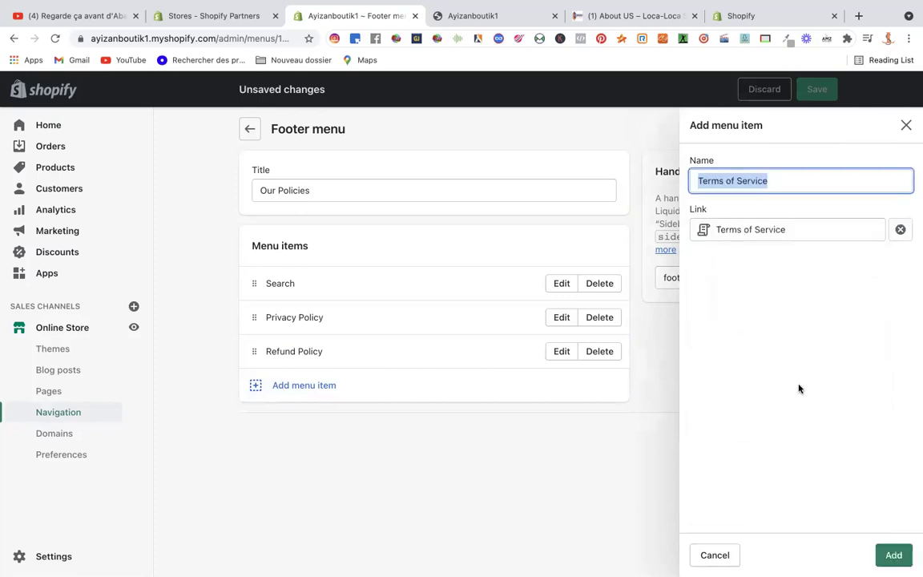
pyautogui.click(892, 555)
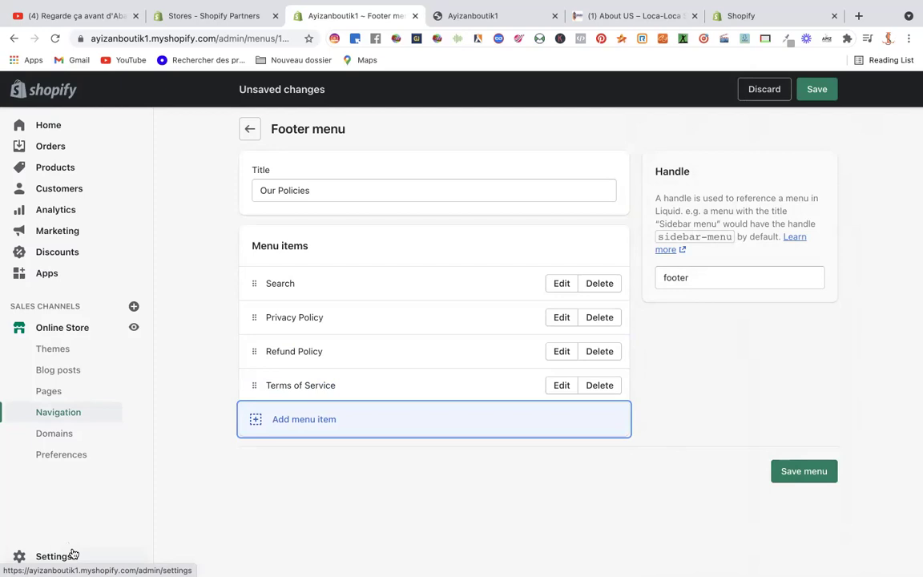
pyautogui.click(311, 422)
pyautogui.click(746, 226)
pyautogui.scroll(-1, 733, 358)
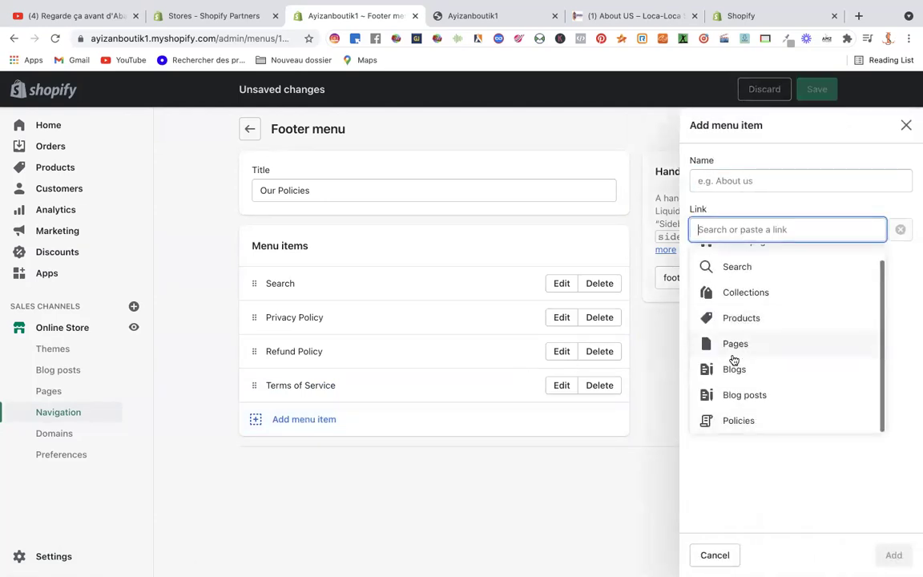
pyautogui.click(735, 417)
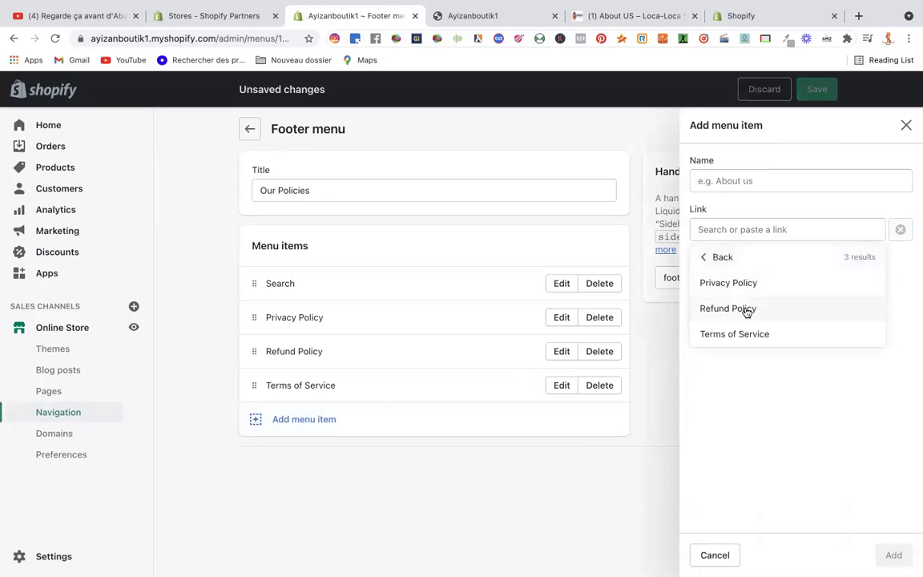
pyautogui.click(907, 125)
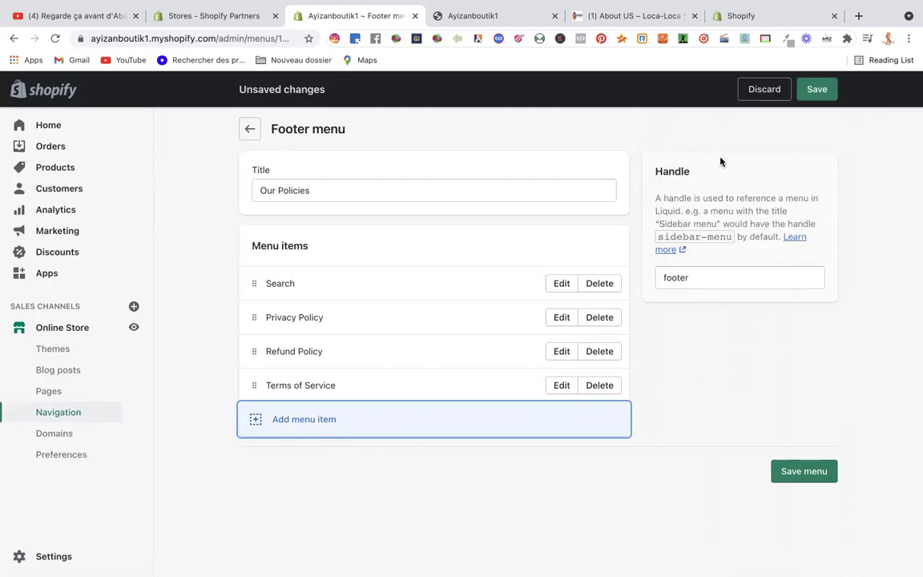
# - Save the Our Policies menu, then reload the Ayizanboutik1 storefront and check the quick links in its footer
pyautogui.click(816, 91)
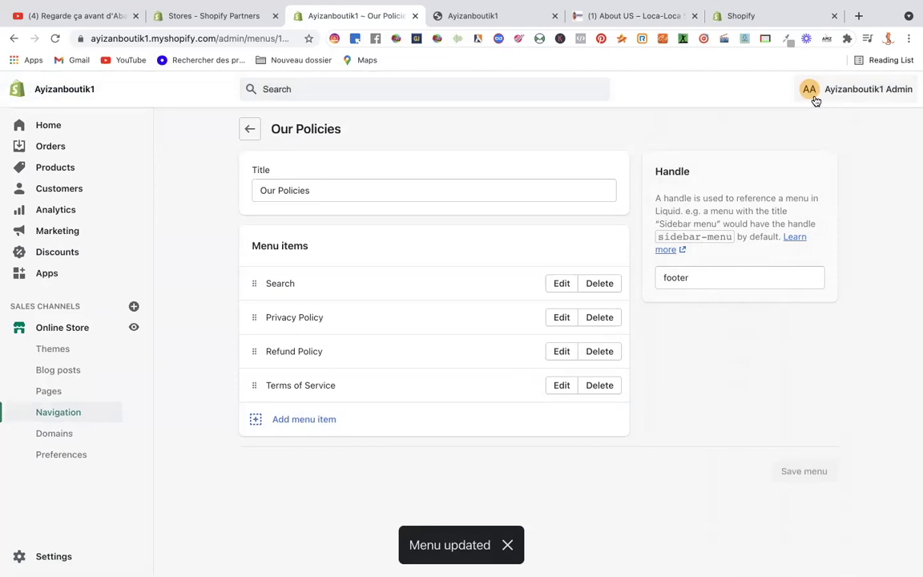
pyautogui.click(478, 16)
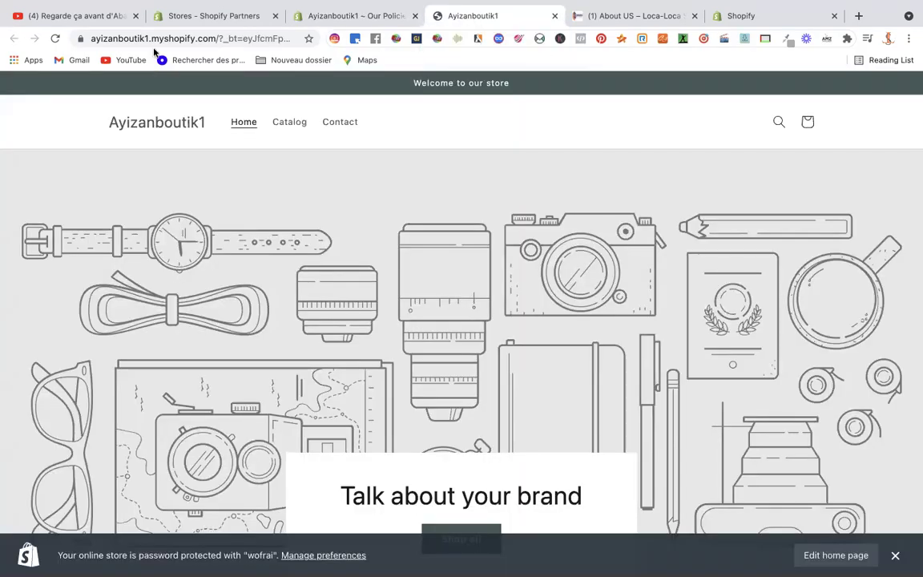
pyautogui.click(55, 39)
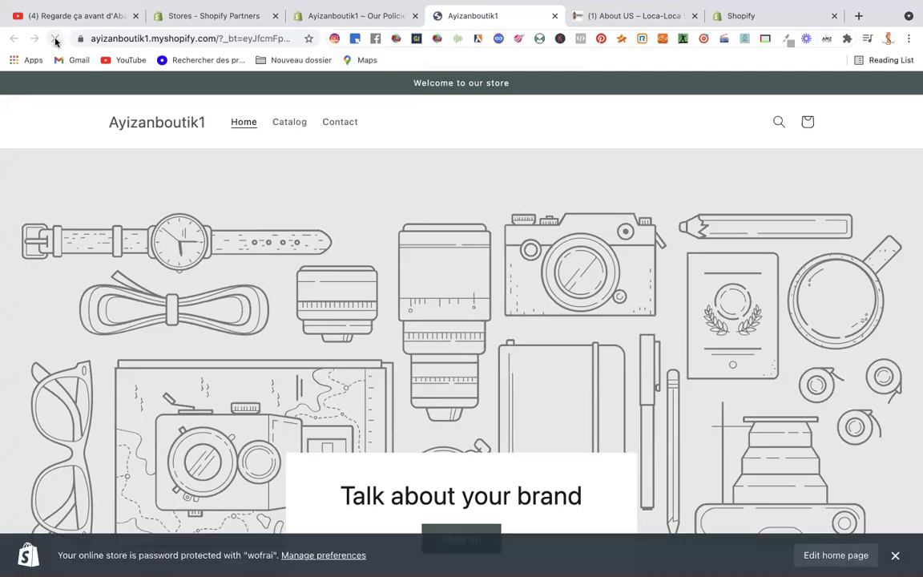
pyautogui.scroll(-15, 202, 268)
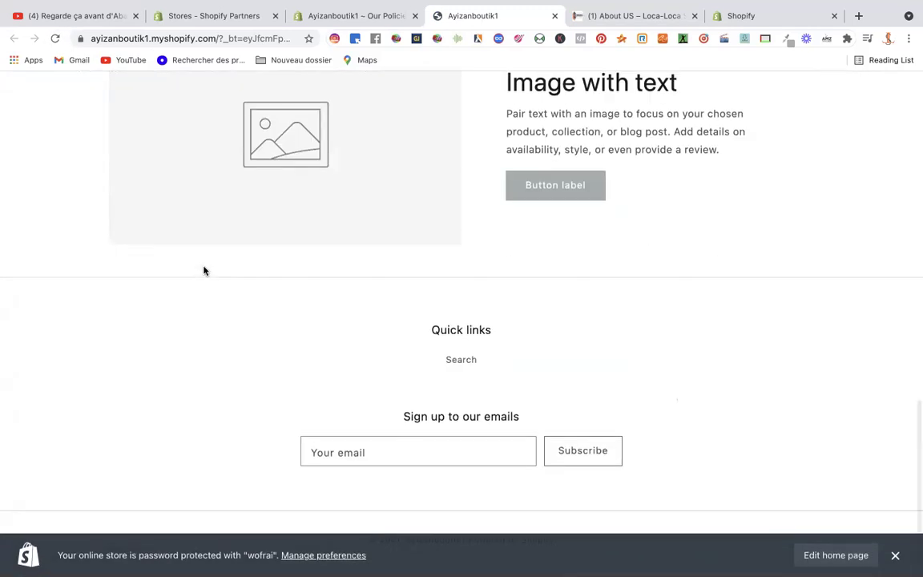
pyautogui.scroll(-1, 288, 272)
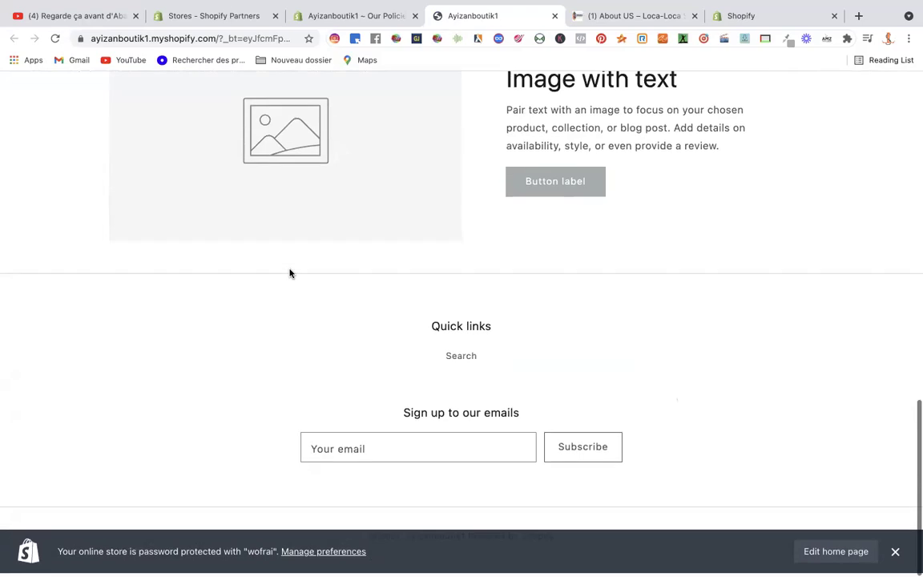
pyautogui.scroll(2, 289, 273)
pyautogui.scroll(-2, 511, 390)
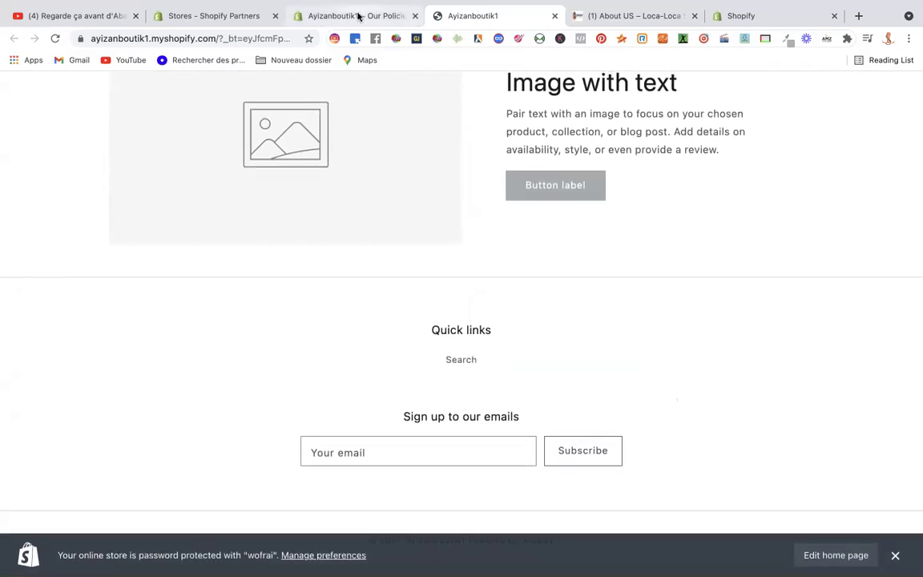
# - Check the handle of the Our Policies menu, then reload the storefront and examine its footer quick links
pyautogui.click(324, 16)
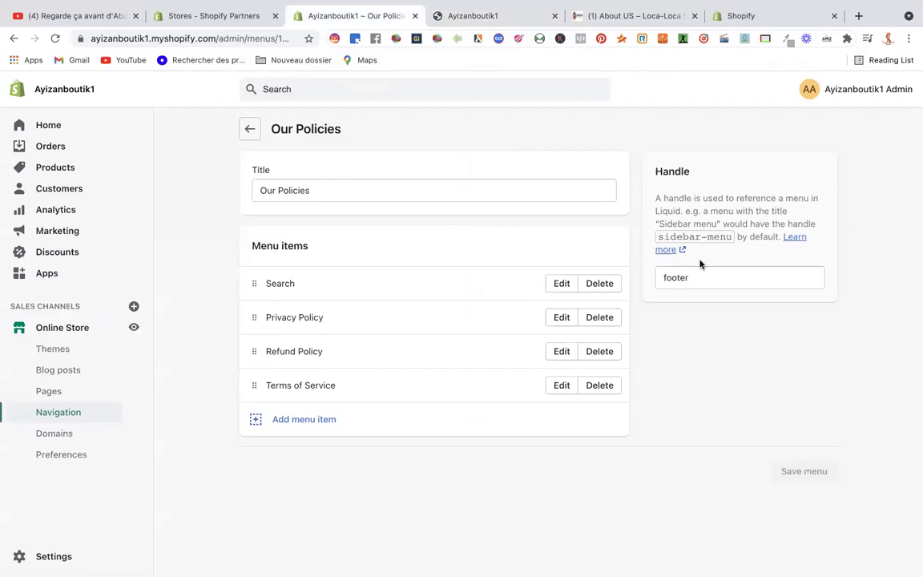
pyautogui.click(708, 277)
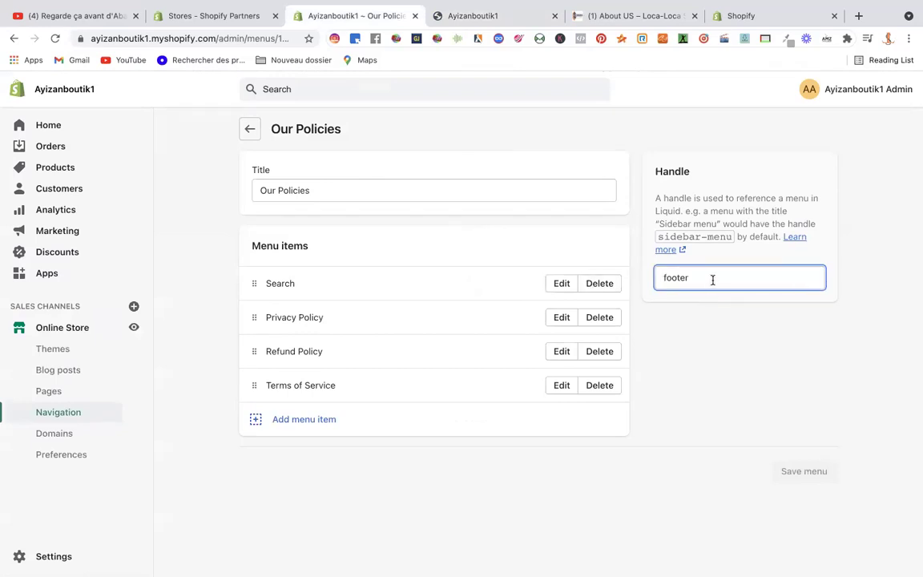
pyautogui.click(250, 130)
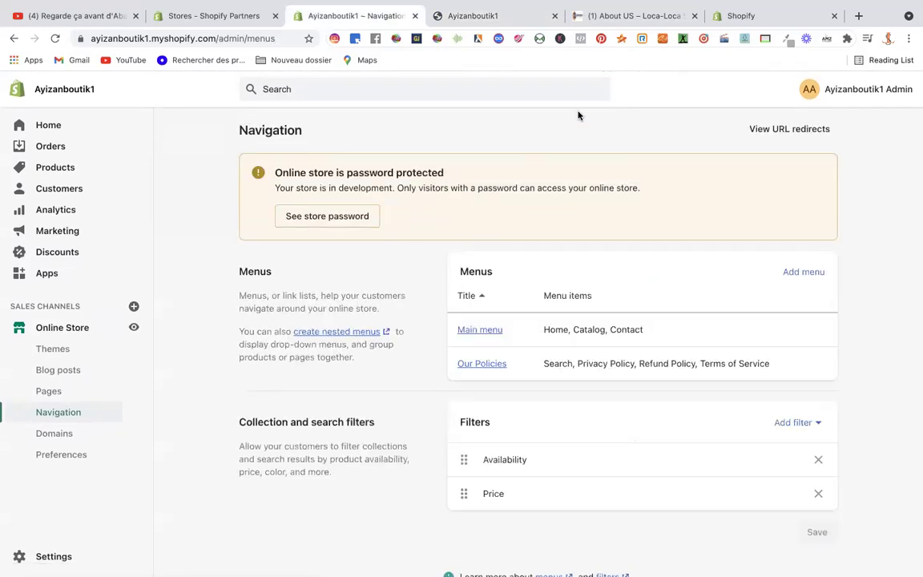
pyautogui.click(479, 17)
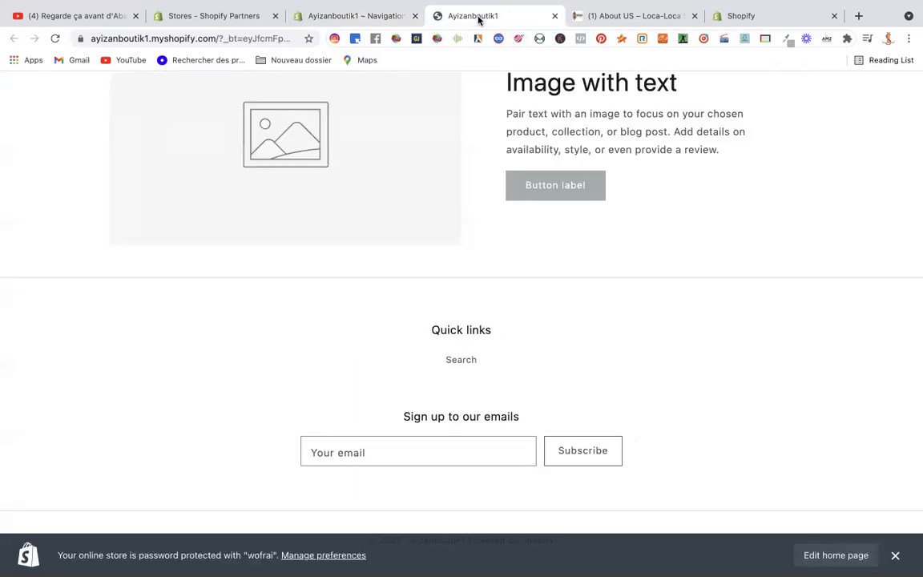
pyautogui.click(55, 38)
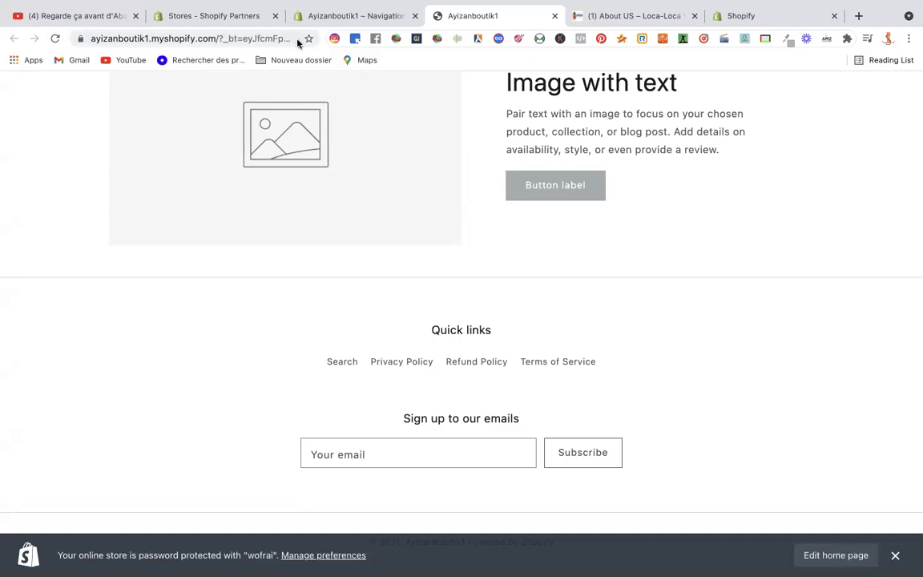
# - Open the store's Main menu in the admin and change its title to Customer Care
pyautogui.click(384, 17)
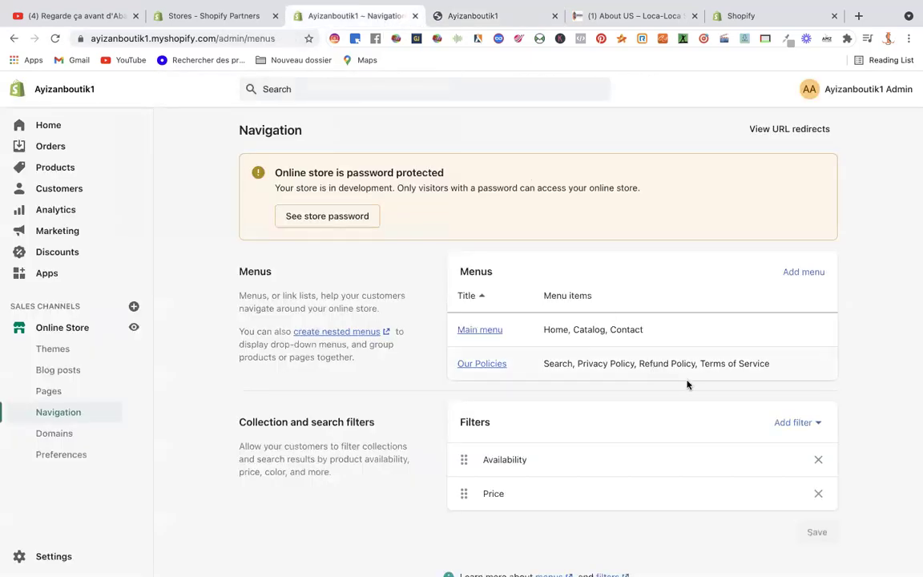
pyautogui.click(484, 330)
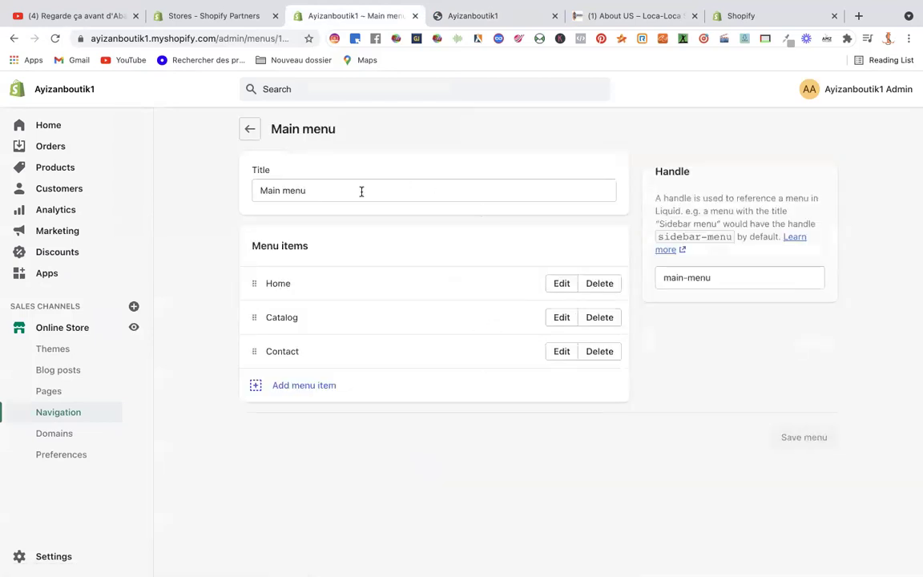
pyautogui.click(335, 194)
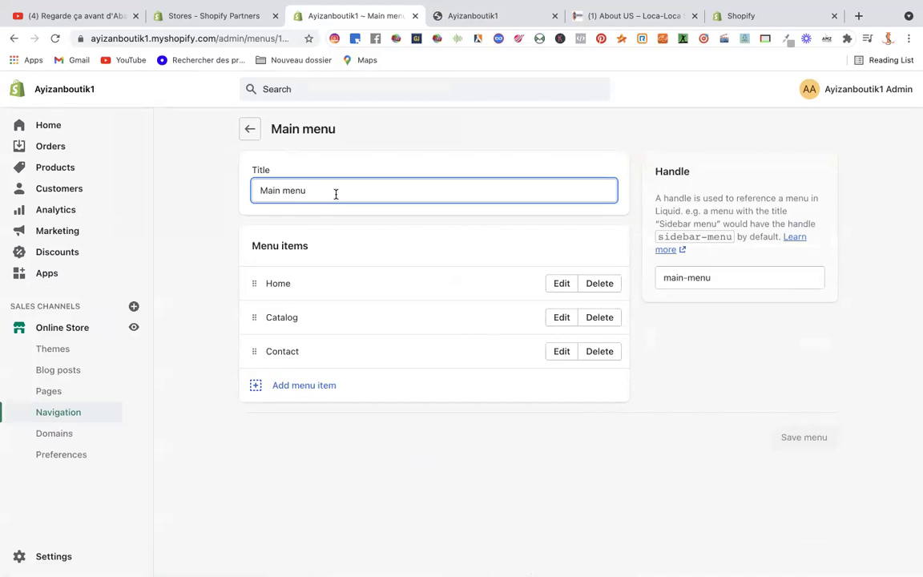
pyautogui.press('BackSpace')
pyautogui.press('BackSpace')
pyautogui.press('BackSpace')
pyautogui.press('BackSpace')
pyautogui.press('BackSpace')
pyautogui.press('BackSpace')
pyautogui.press('BackSpace')
pyautogui.press('BackSpace')
pyautogui.press('BackSpace')
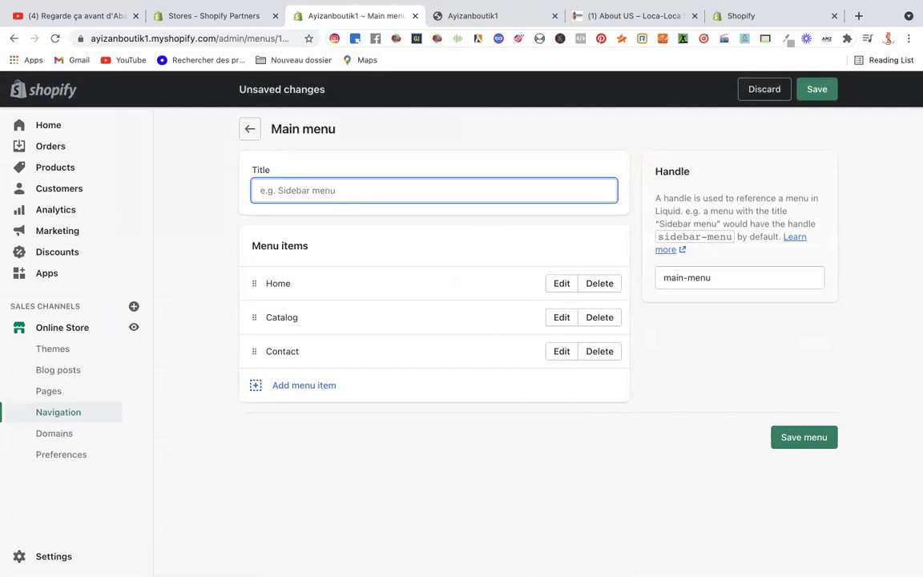
pyautogui.write('Customer Care')
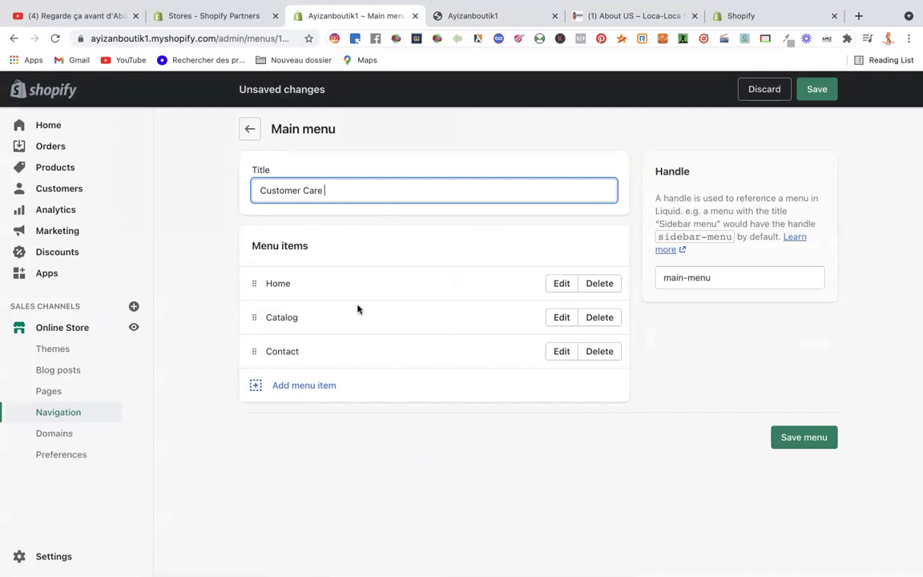
# - Add an About US item to the Customer Care menu, linked to the About US page
pyautogui.click(322, 389)
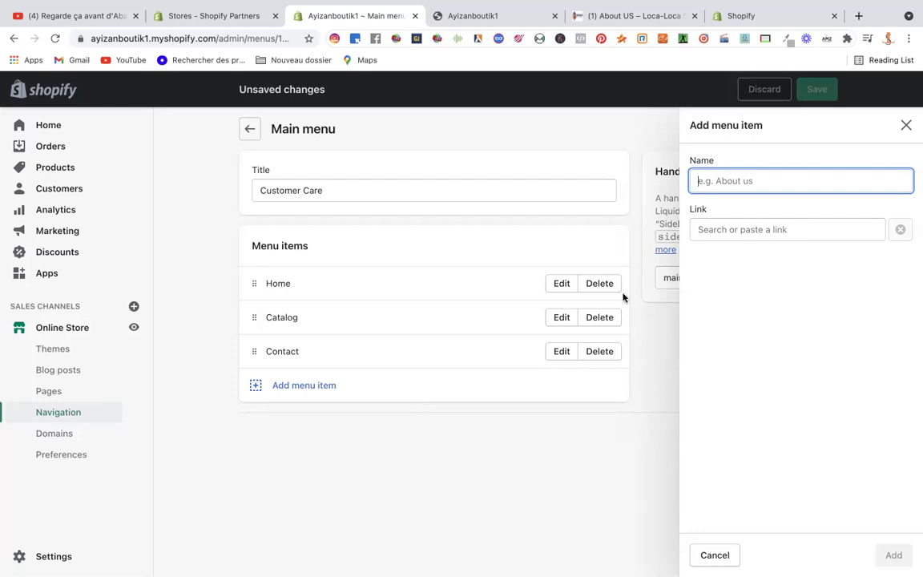
pyautogui.click(748, 231)
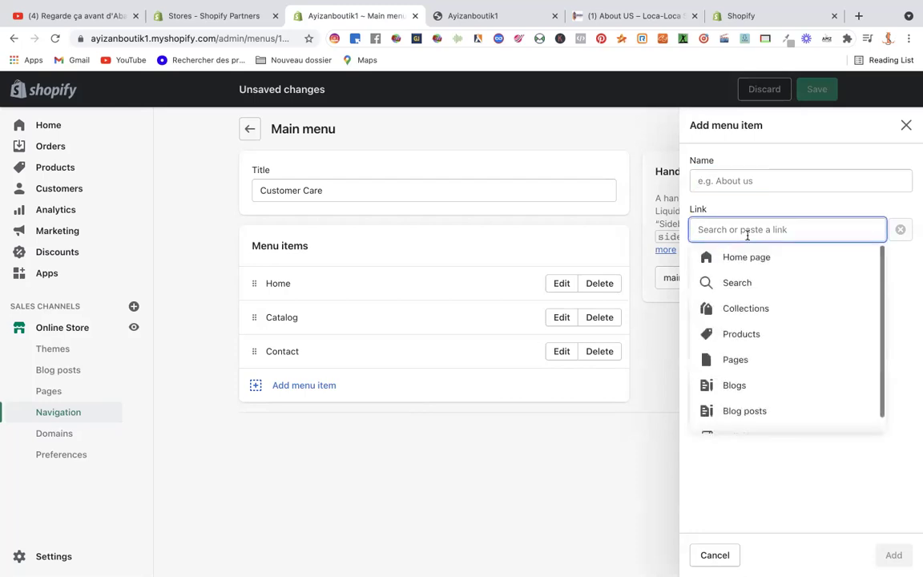
pyautogui.scroll(-1, 748, 395)
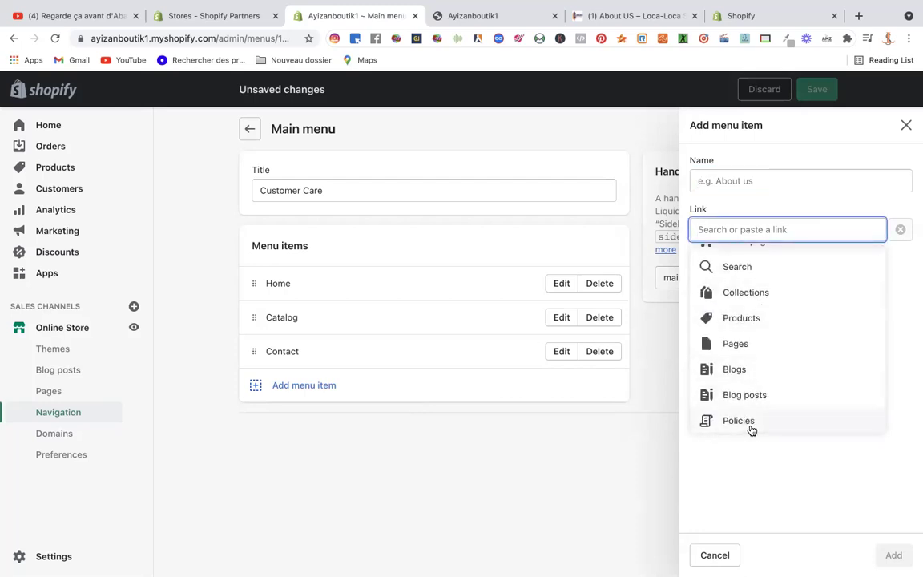
pyautogui.click(738, 345)
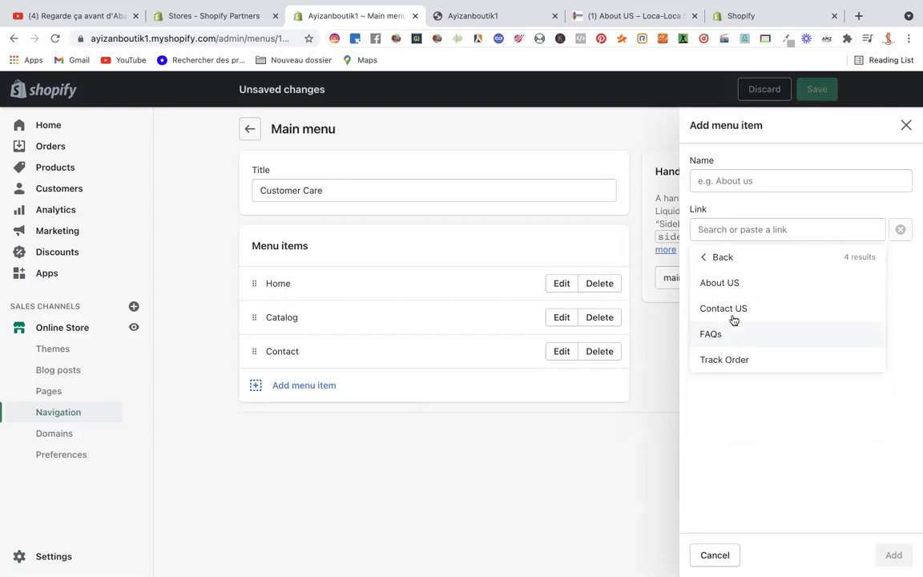
pyautogui.click(745, 286)
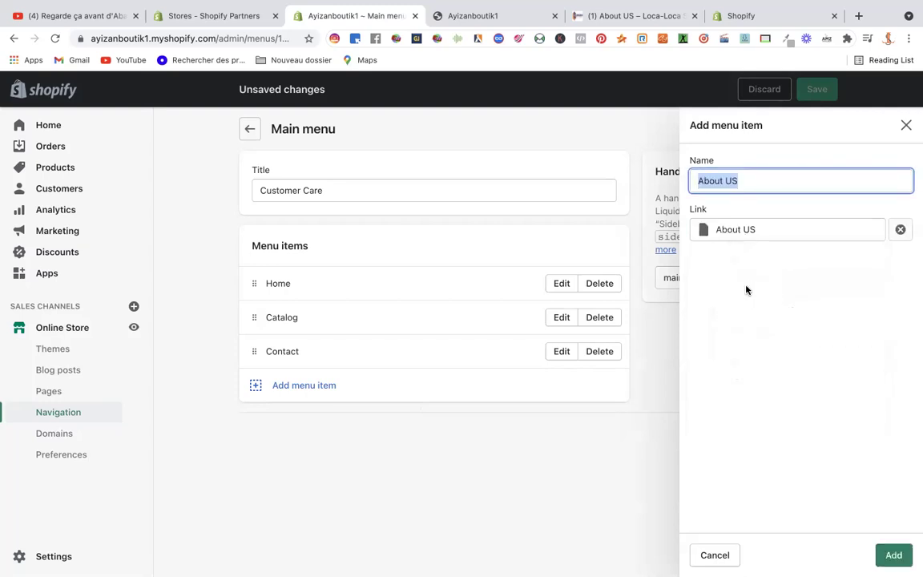
pyautogui.click(894, 554)
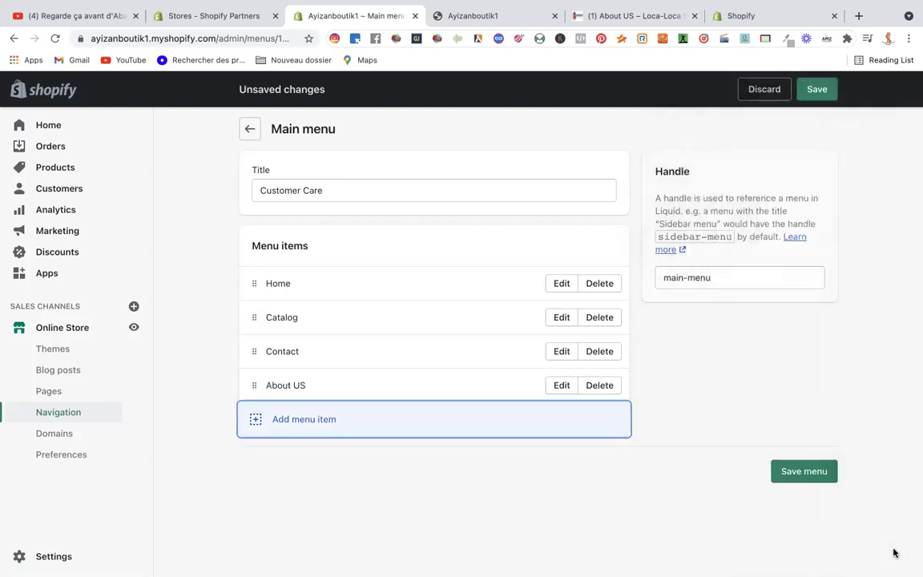
# - Add a Contact US item to the menu, linked to the Contact US page
pyautogui.click(334, 421)
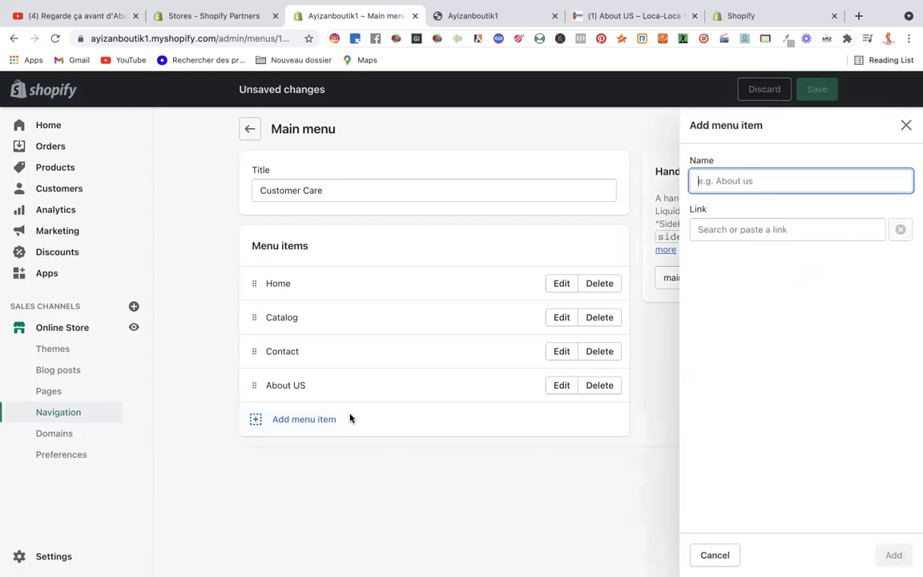
pyautogui.click(739, 231)
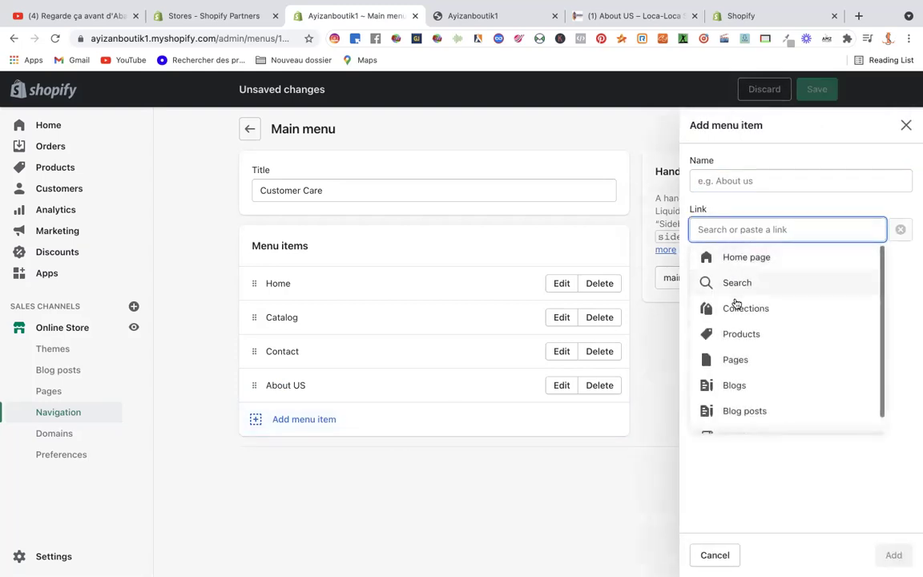
pyautogui.click(725, 360)
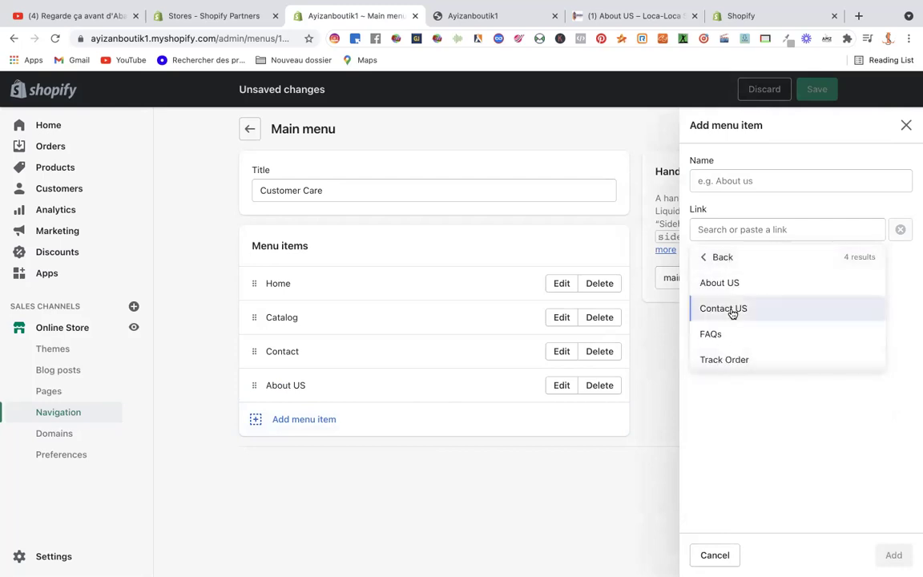
pyautogui.click(732, 311)
pyautogui.click(891, 556)
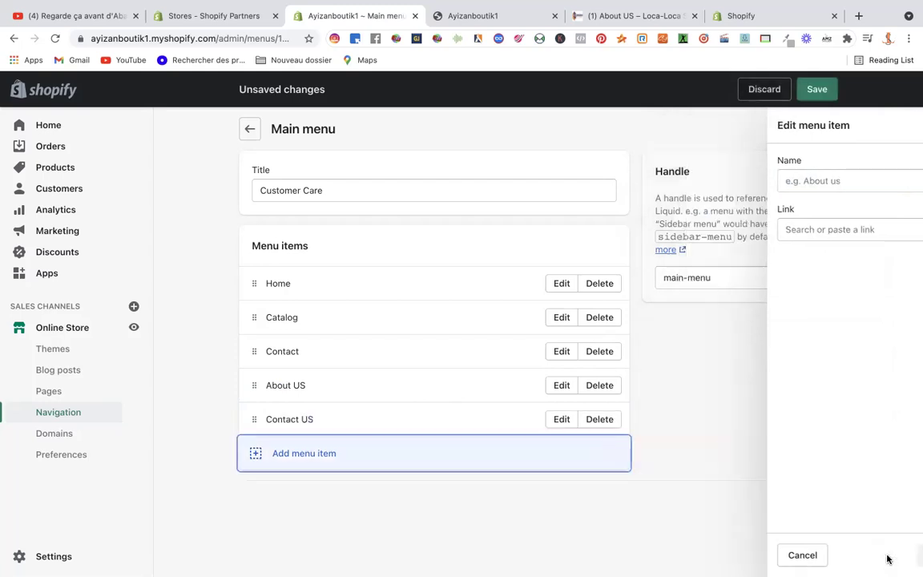
# - Add a FAQs item to the menu, linked to the FAQs page
pyautogui.click(314, 454)
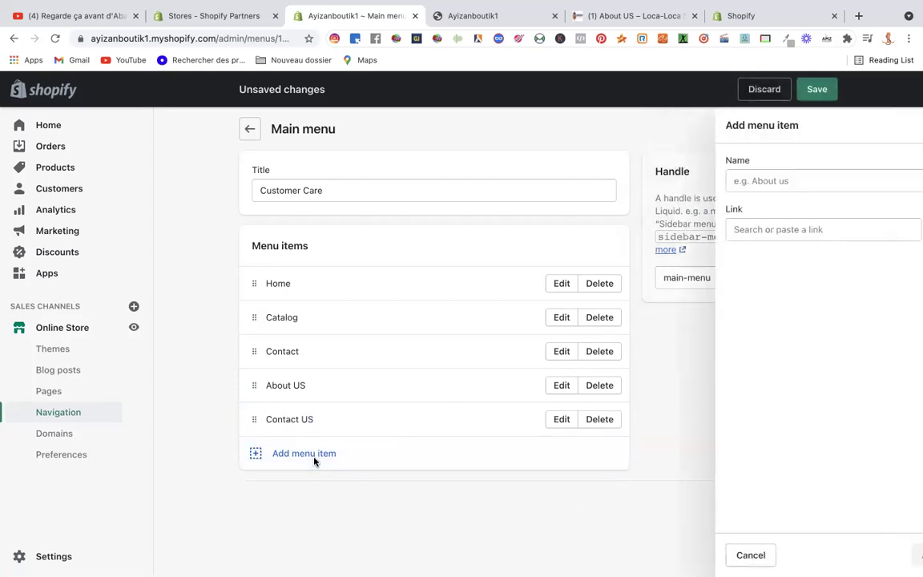
pyautogui.click(740, 230)
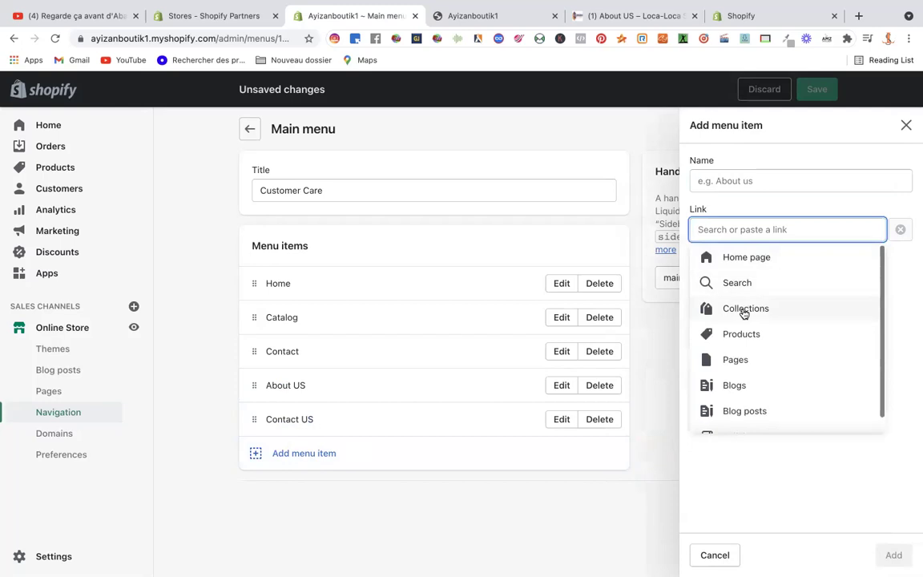
pyautogui.click(736, 357)
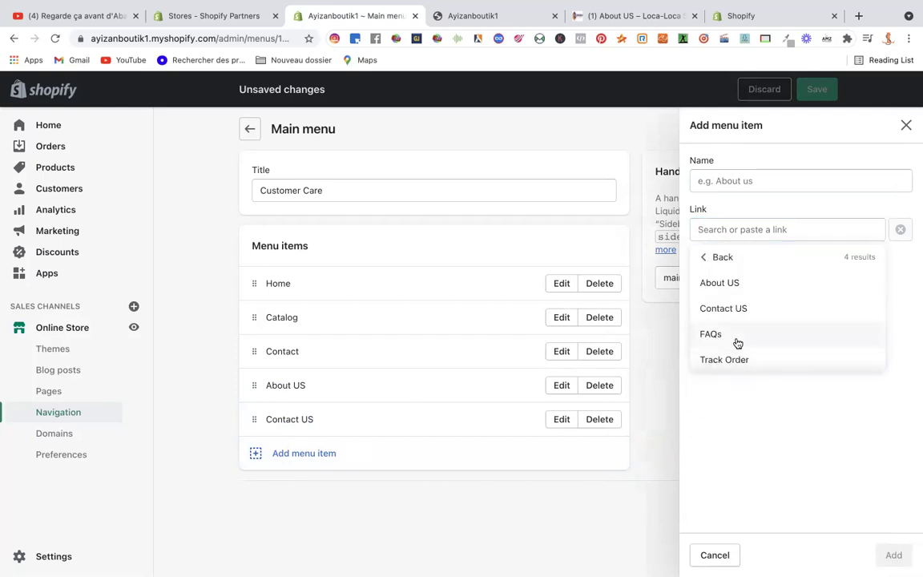
pyautogui.click(720, 335)
pyautogui.click(892, 555)
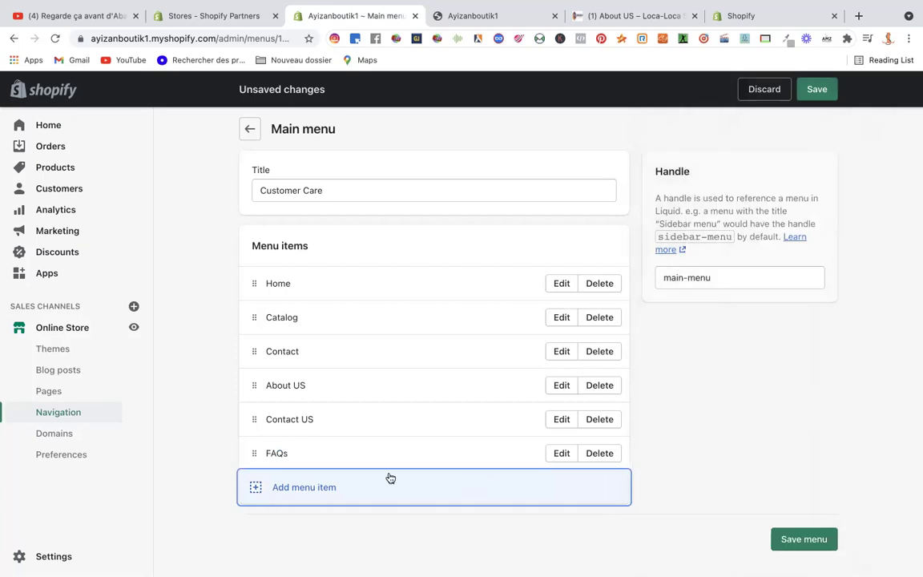
# - Add a Track Order item to the menu, linked to the Track Order page
pyautogui.click(324, 487)
pyautogui.click(777, 230)
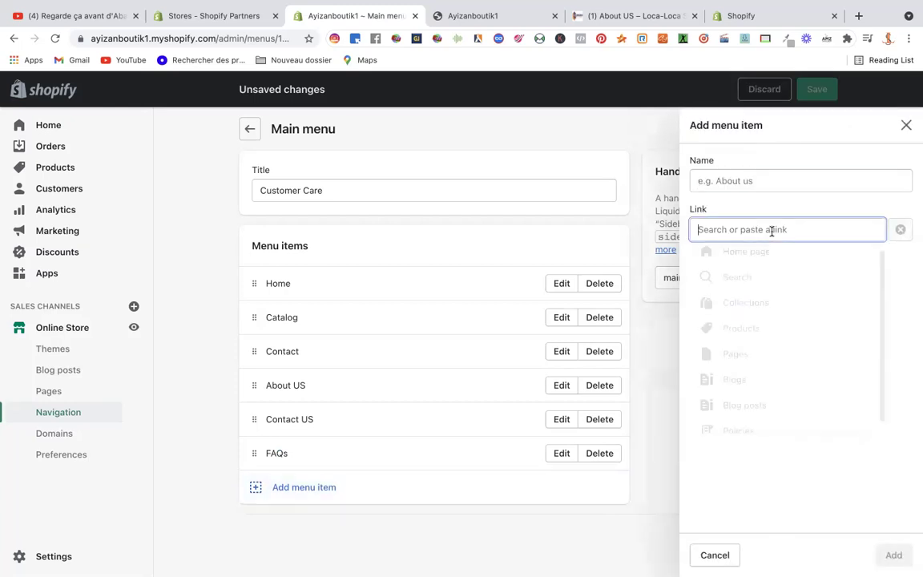
pyautogui.click(742, 366)
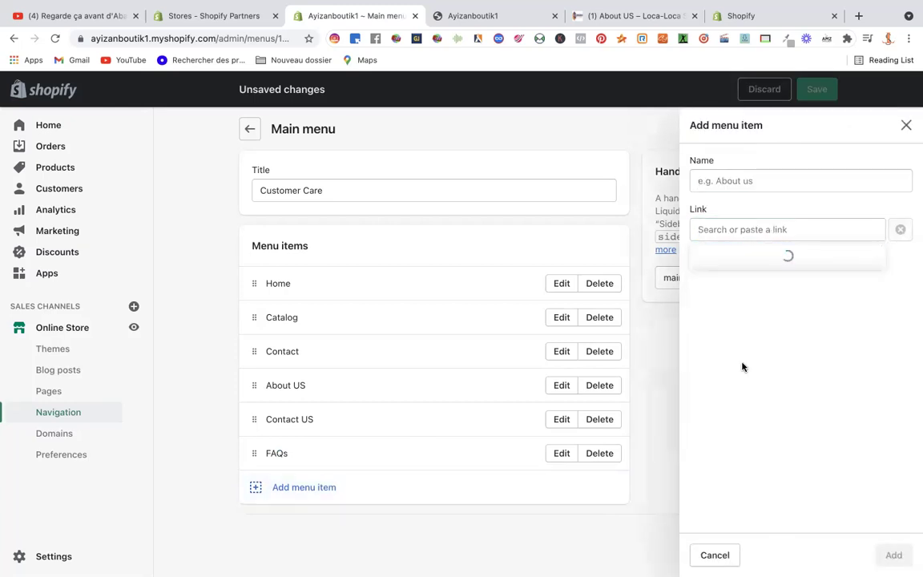
pyautogui.click(729, 360)
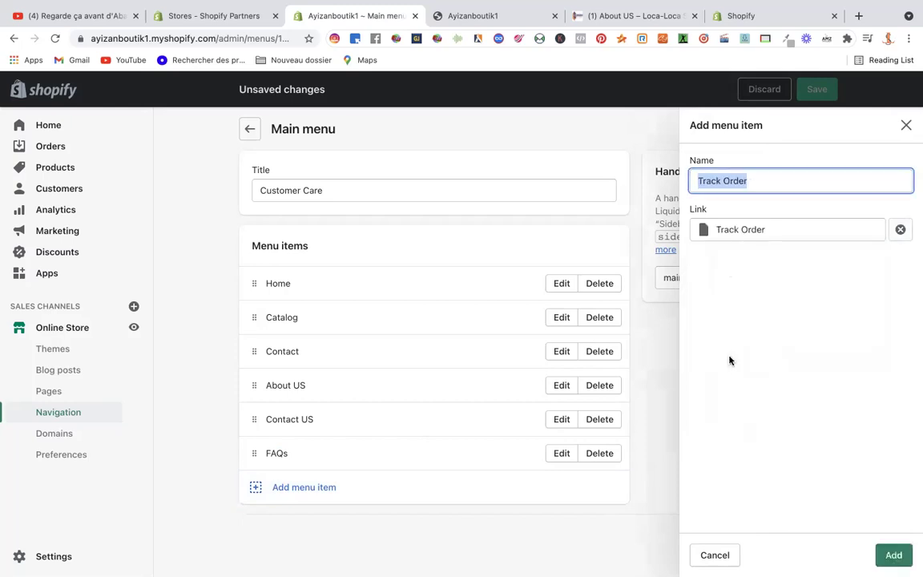
pyautogui.click(891, 554)
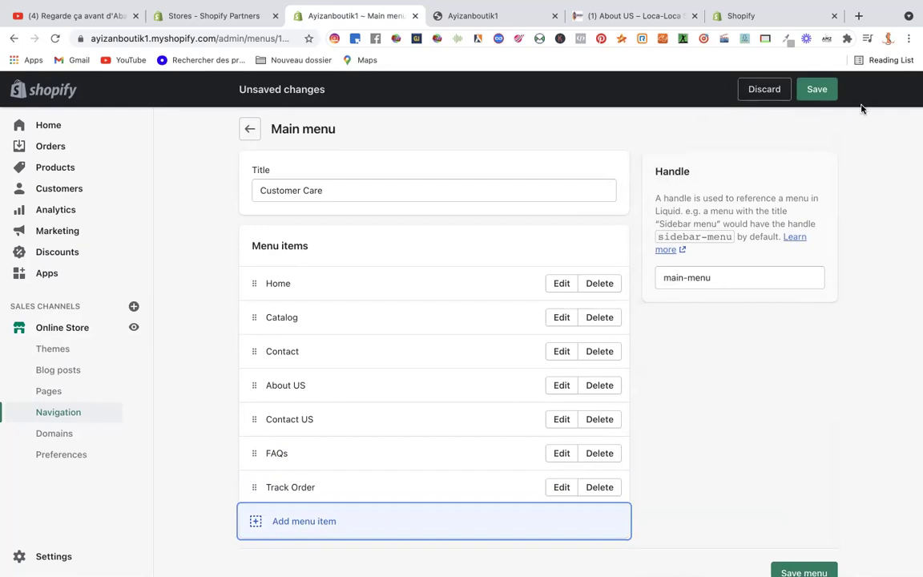
# - Save the Customer Care menu and return to the overview of the store's menus
pyautogui.click(817, 92)
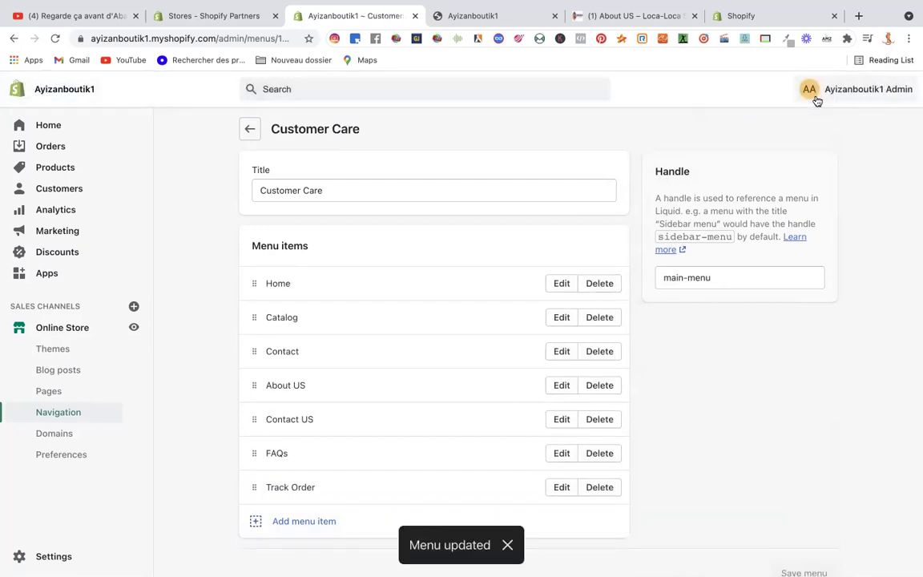
pyautogui.click(249, 130)
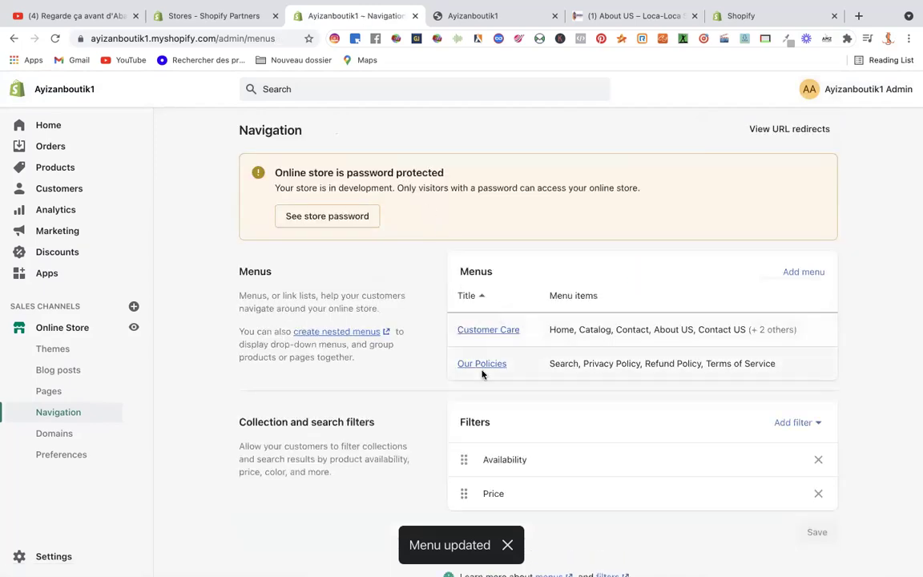
pyautogui.scroll(-1, 598, 401)
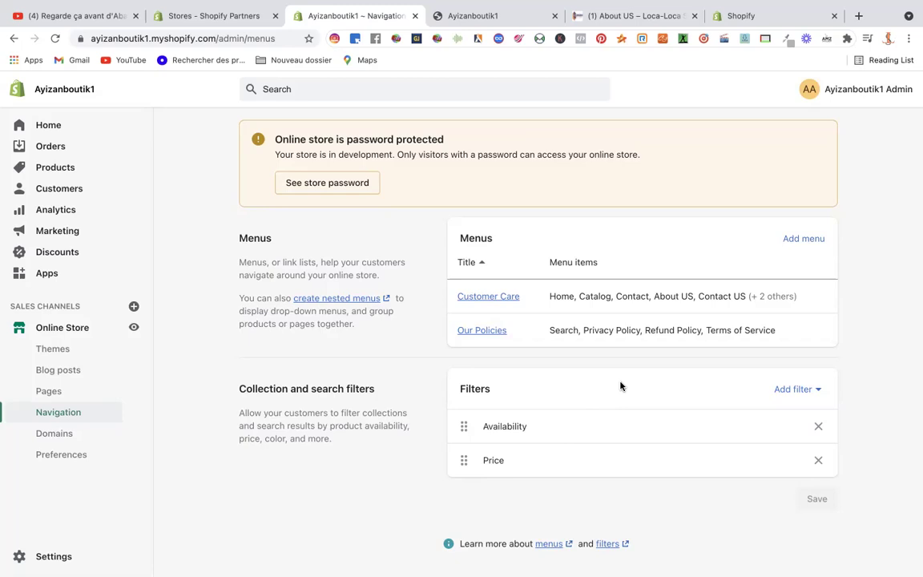
# - Delete the Contact item from the Customer Care menu, save the menu and return to the navigation overview
pyautogui.click(508, 298)
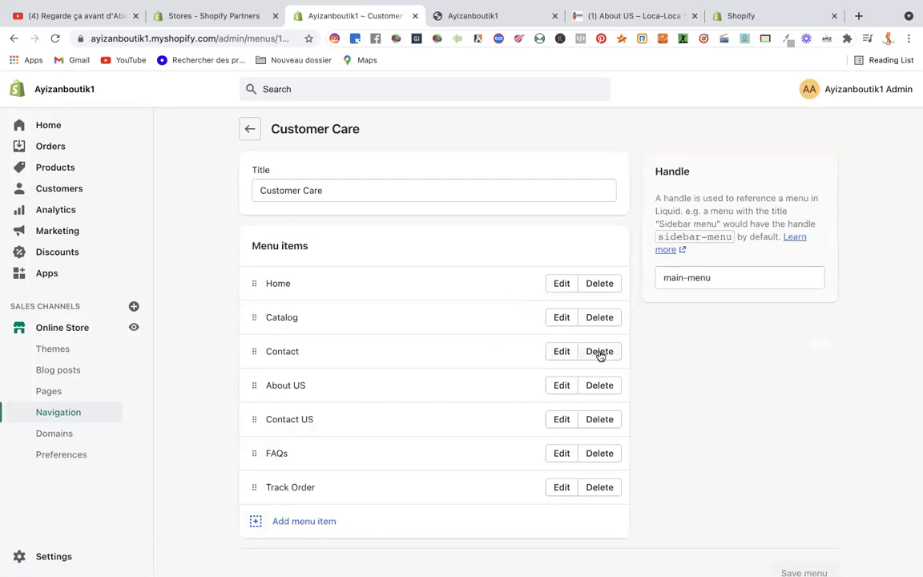
pyautogui.click(599, 353)
pyautogui.click(613, 371)
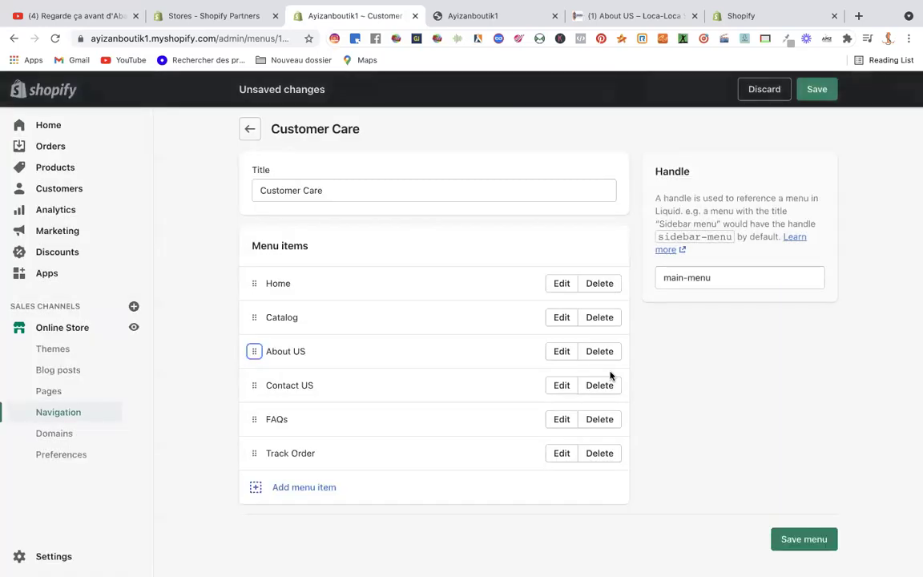
pyautogui.click(817, 89)
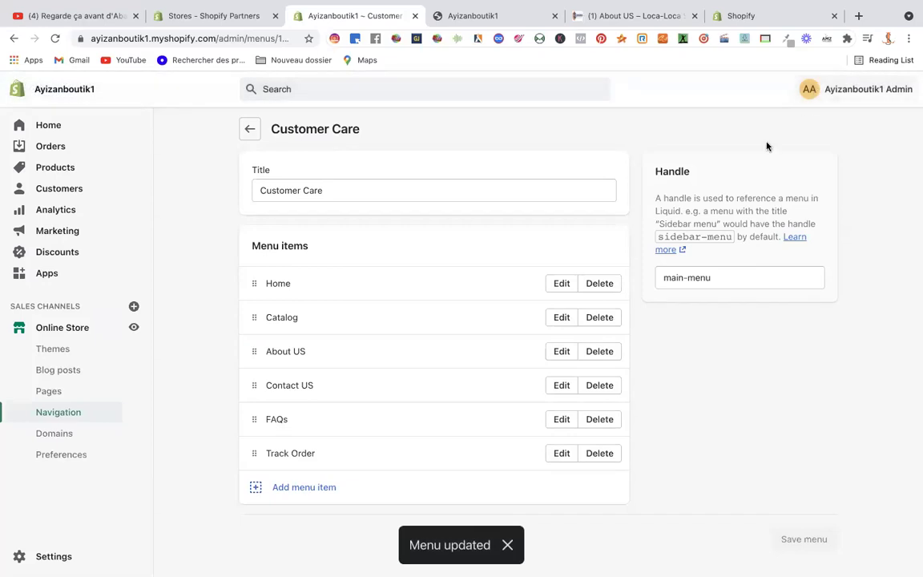
pyautogui.click(249, 133)
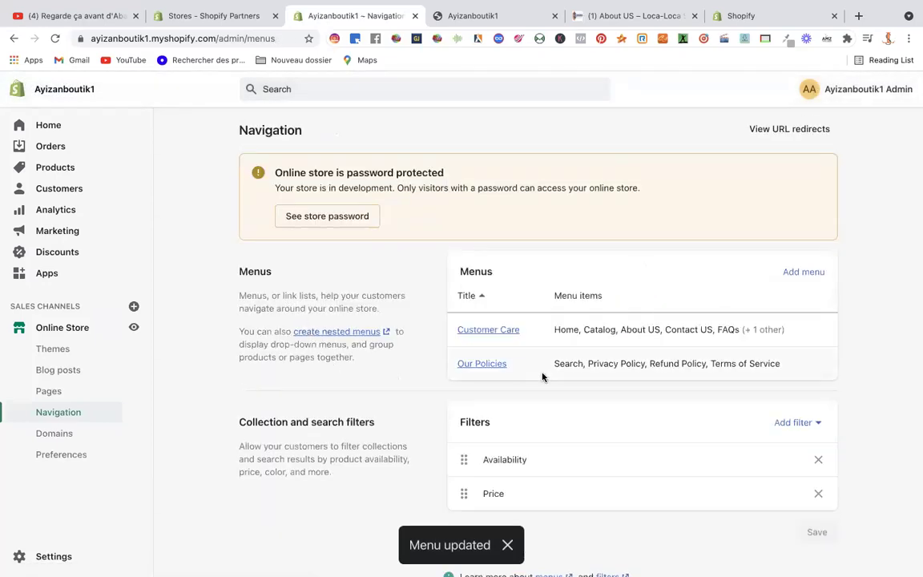
# - Look up the domain name ayizanboutik among the new domains offered for purchase in the store's domain settings
pyautogui.scroll(-1, 641, 413)
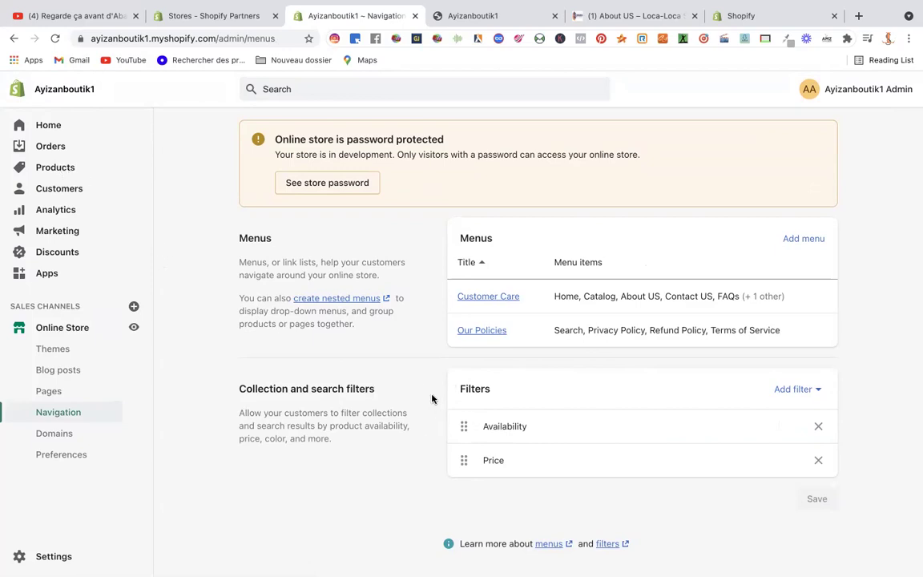
pyautogui.click(64, 433)
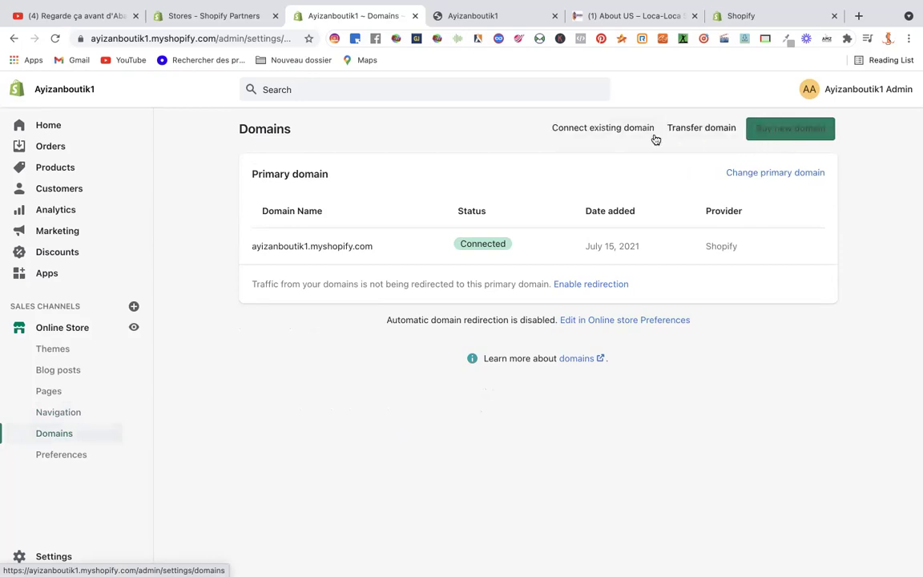
pyautogui.click(775, 131)
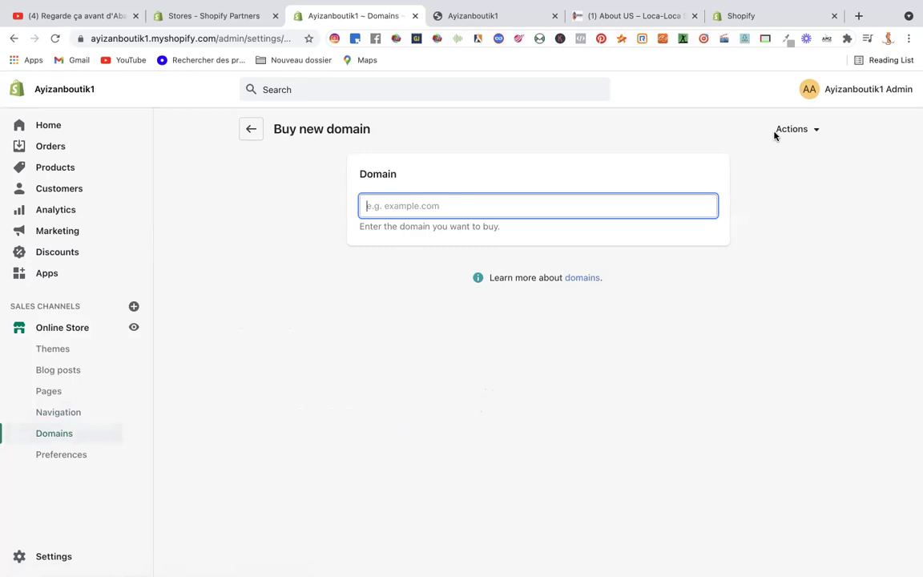
pyautogui.write('ayizan')
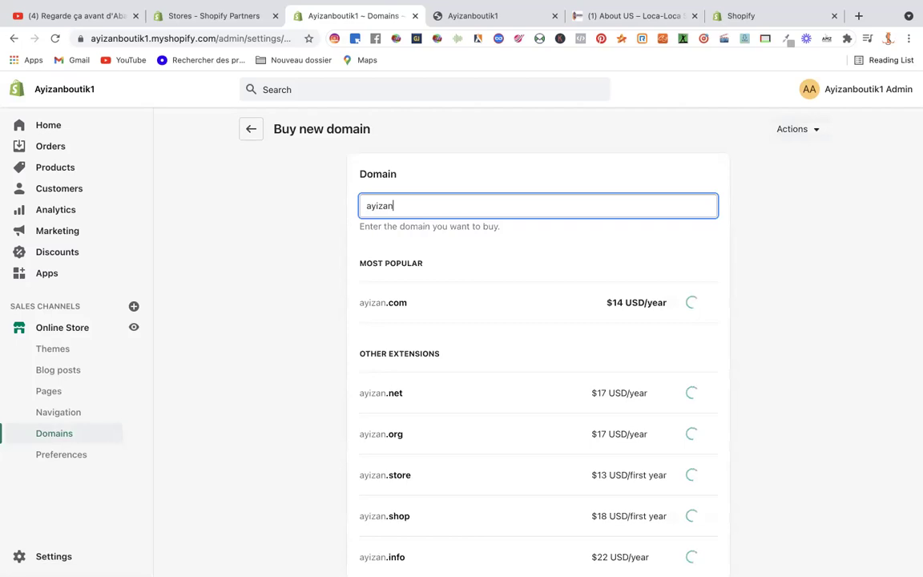
pyautogui.write('boutik')
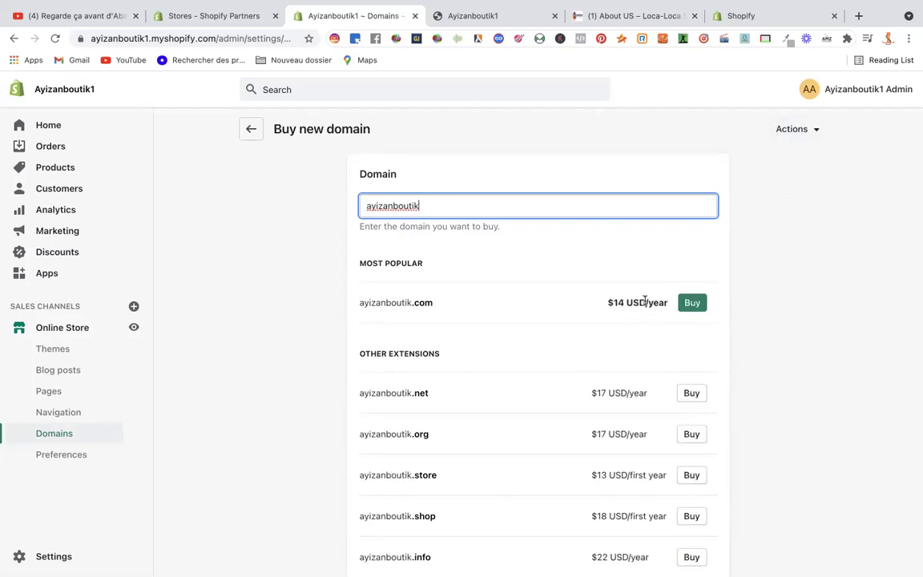
# - Open the GoDaddy website at godaddy.com in a new browser tab
pyautogui.click(858, 18)
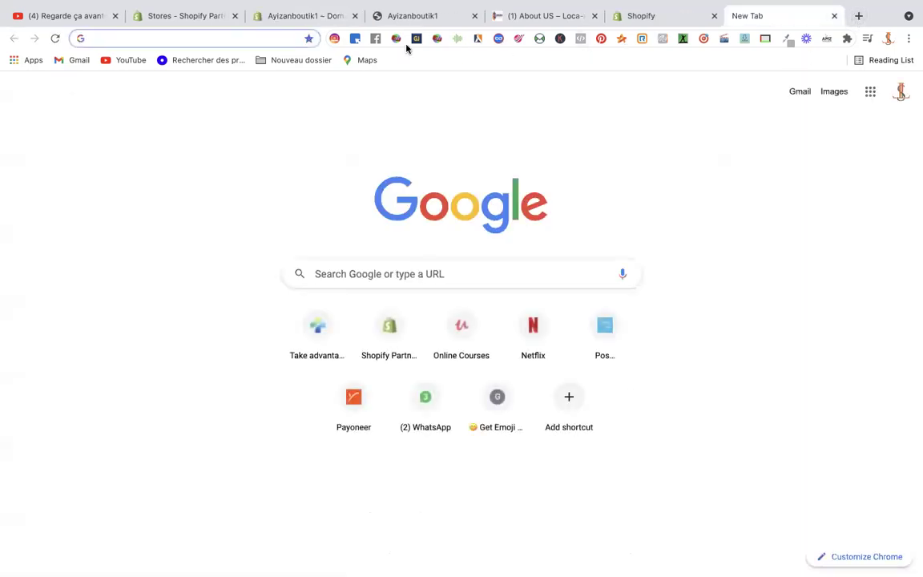
pyautogui.write('name')
pyautogui.press('BackSpace')
pyautogui.press('BackSpace')
pyautogui.press('BackSpace')
pyautogui.press('BackSpace')
pyautogui.press('BackSpace')
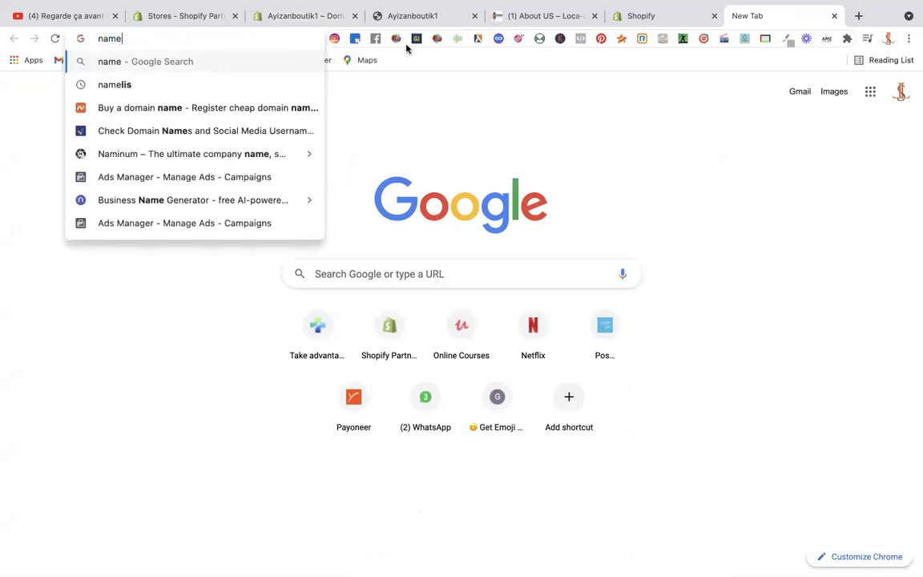
pyautogui.write('go')
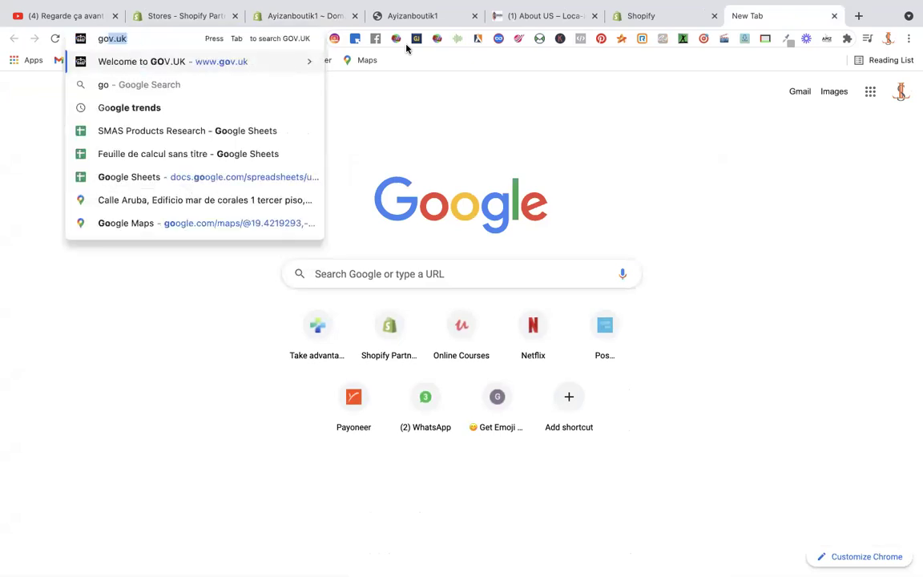
pyautogui.write('dadd')
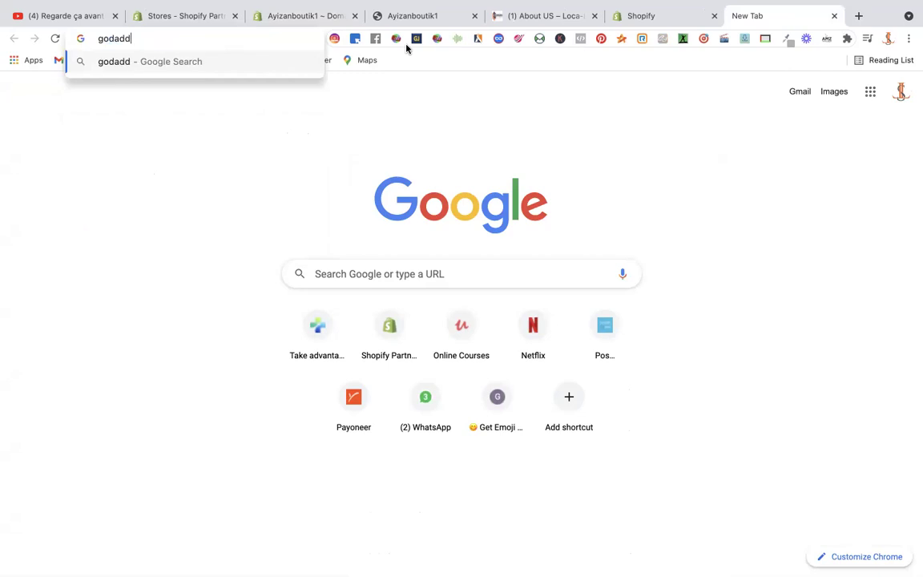
pyautogui.write('y.com')
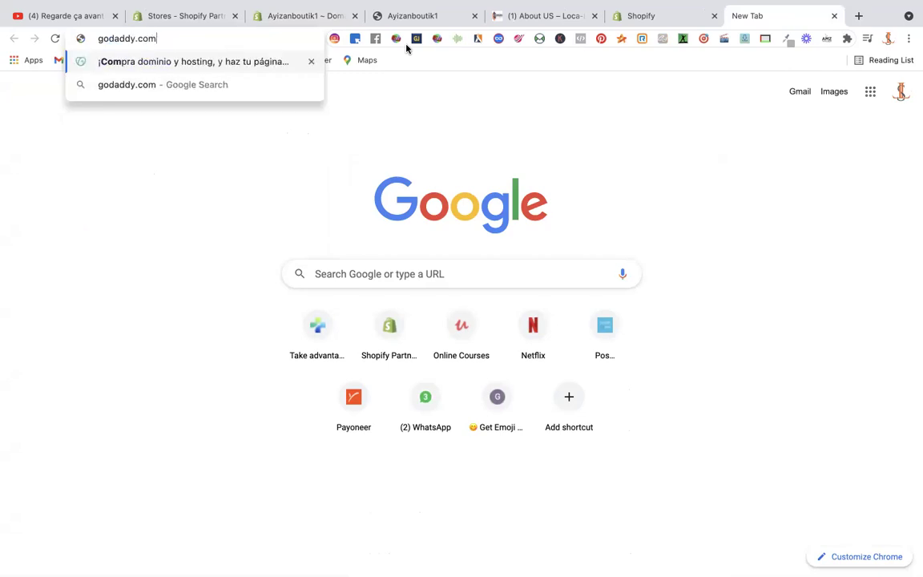
pyautogui.press('Return')
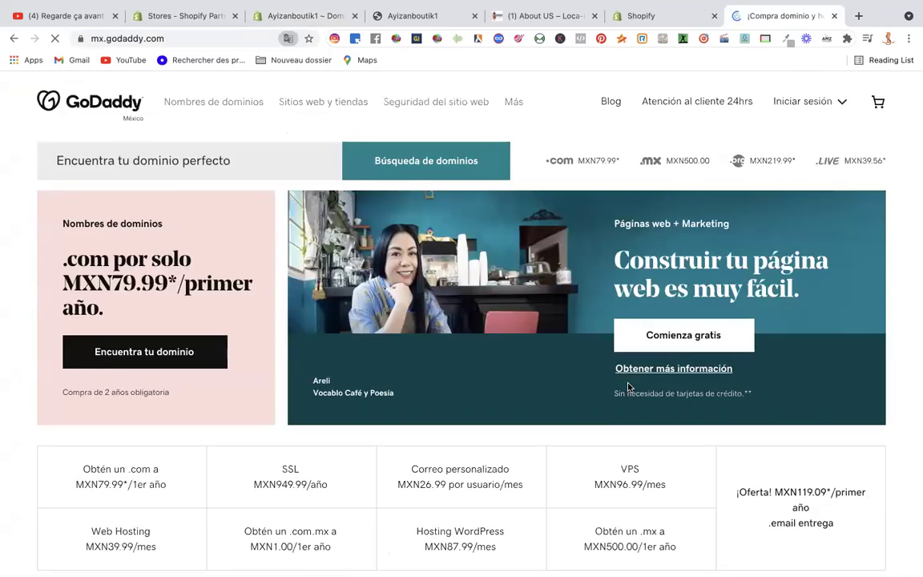
# - Search GoDaddy for the domain ayizanboutik.com
pyautogui.scroll(-2, 501, 420)
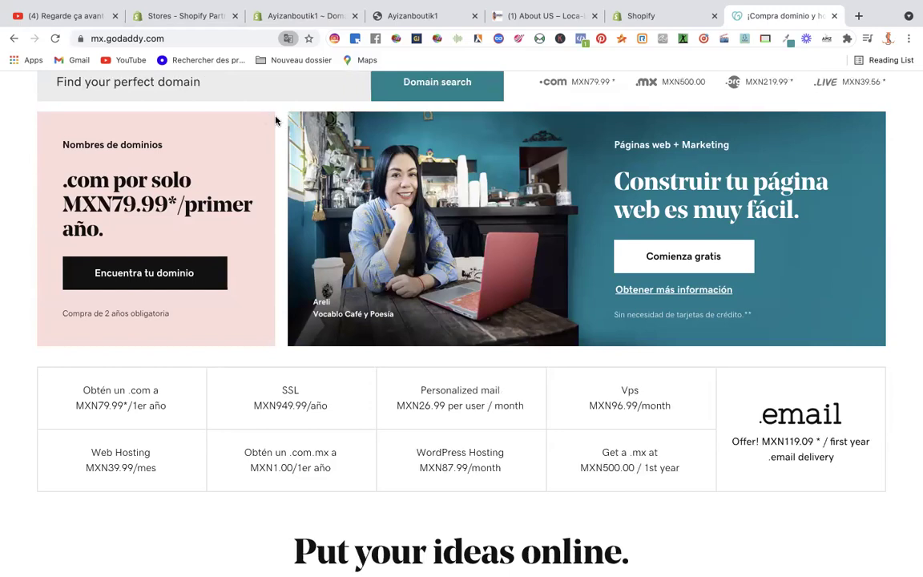
pyautogui.scroll(2, 256, 134)
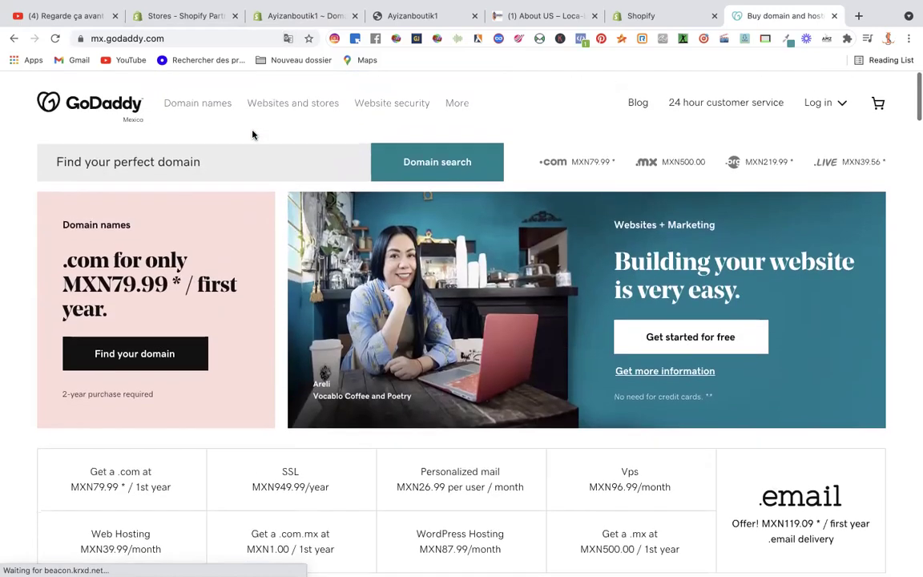
pyautogui.click(147, 167)
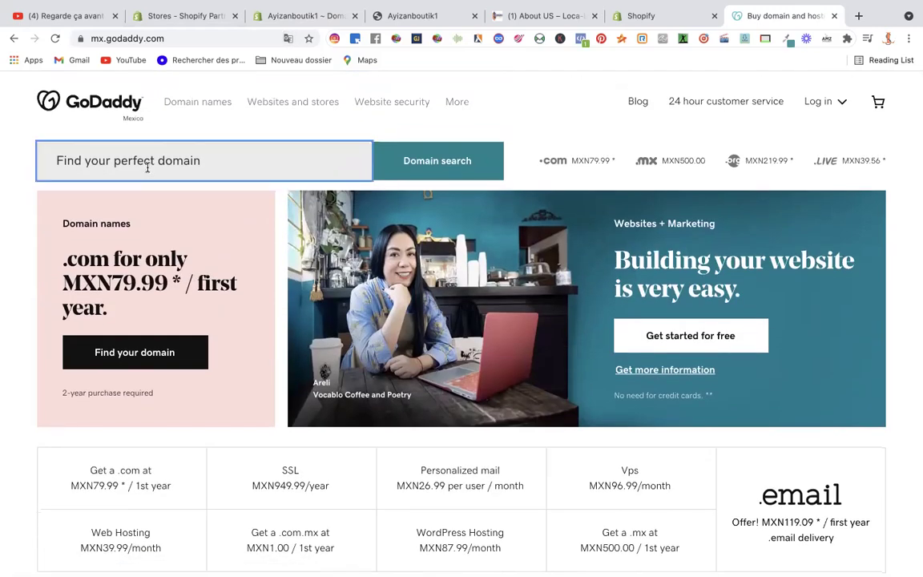
pyautogui.write('ayizanbo')
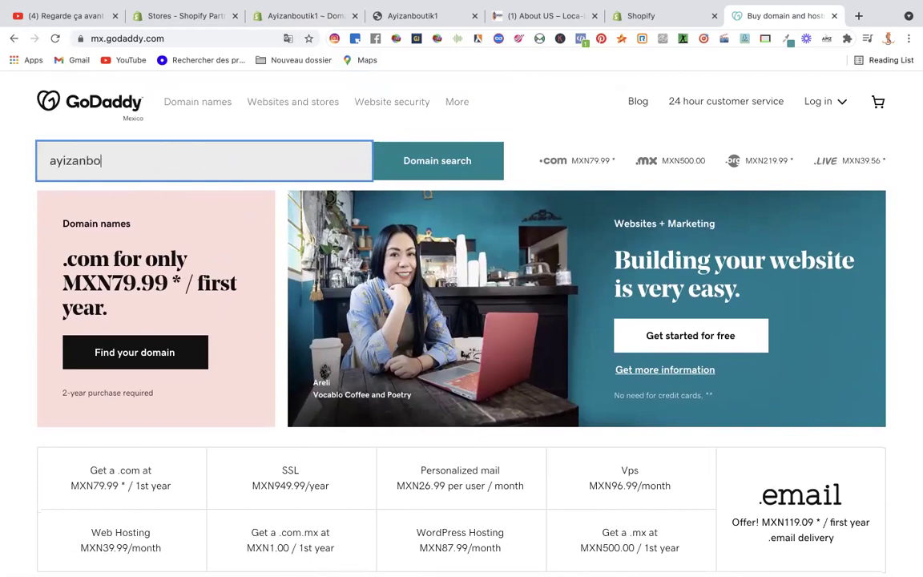
pyautogui.write('utik.com')
pyautogui.click(454, 164)
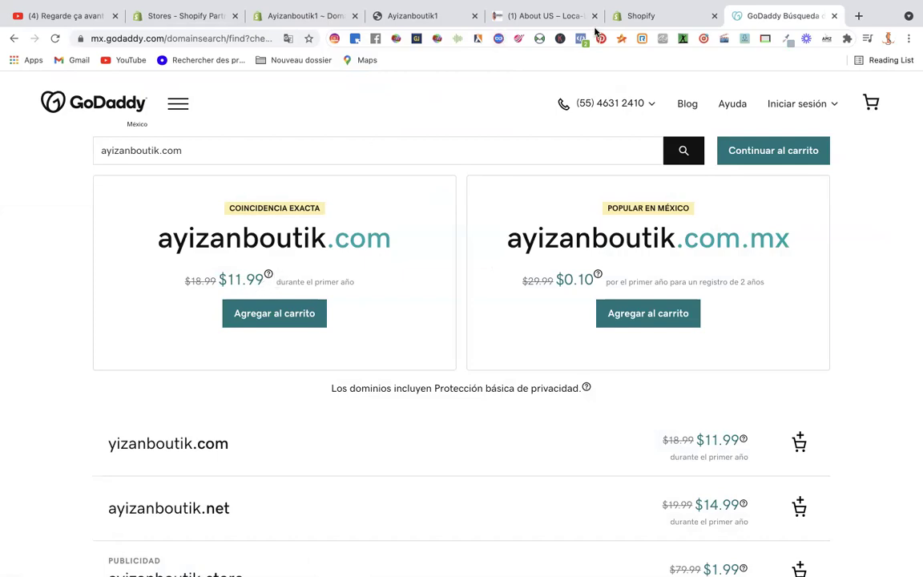
# - Compare the ayizanboutik.com price in Shopify with GoDaddy's offer, and close the store preview page
pyautogui.click(413, 18)
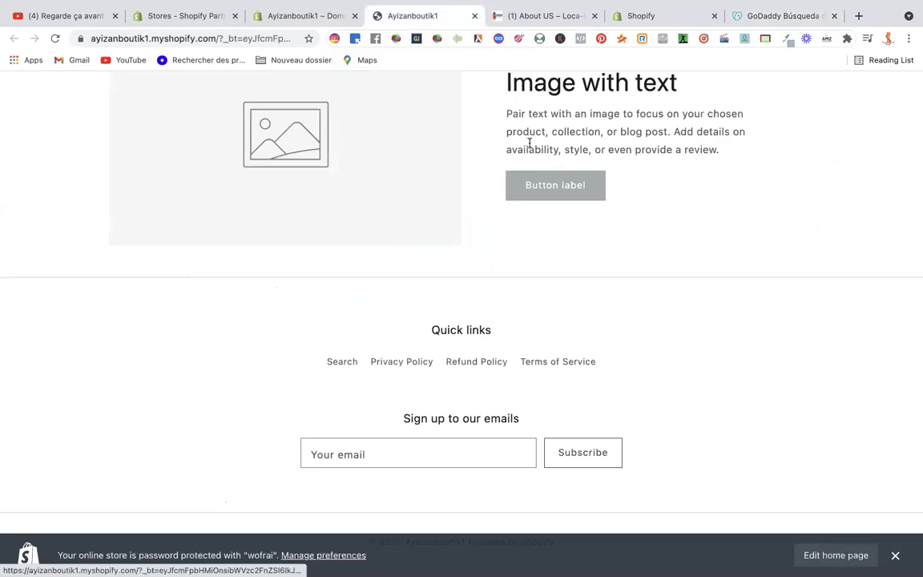
pyautogui.click(300, 16)
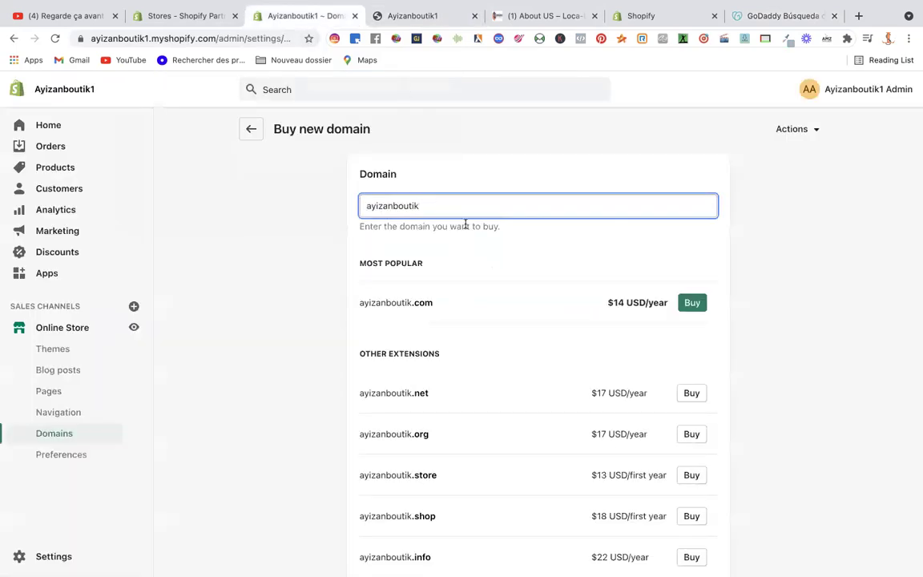
pyautogui.click(778, 16)
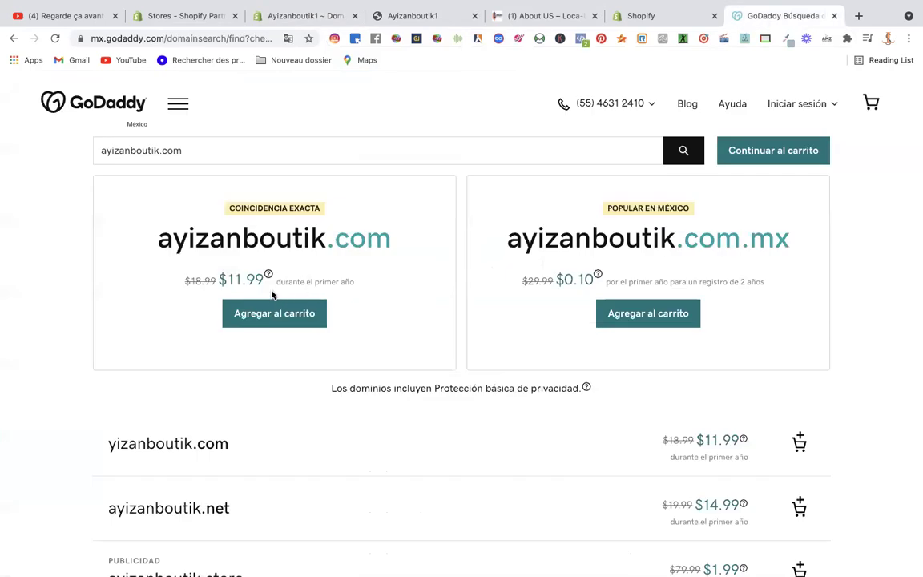
pyautogui.click(473, 16)
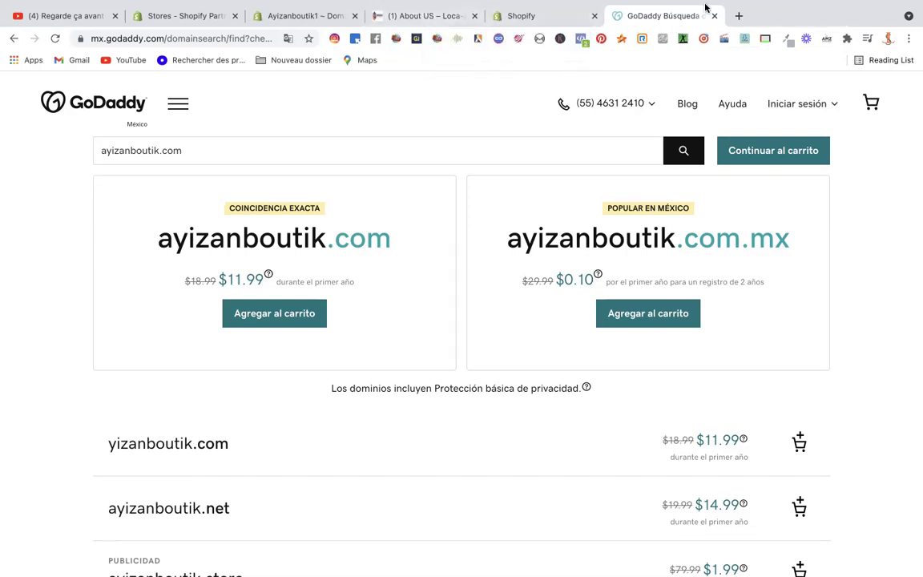
# - Open namecheap.com in a new browser tab and search it for the domain ayizanboutik.com
pyautogui.click(859, 16)
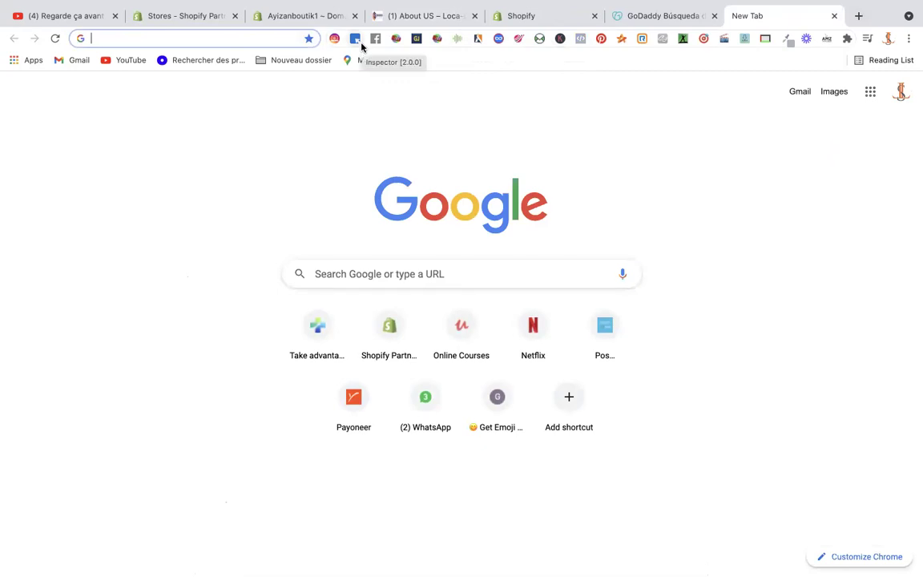
pyautogui.write('namecheap.com')
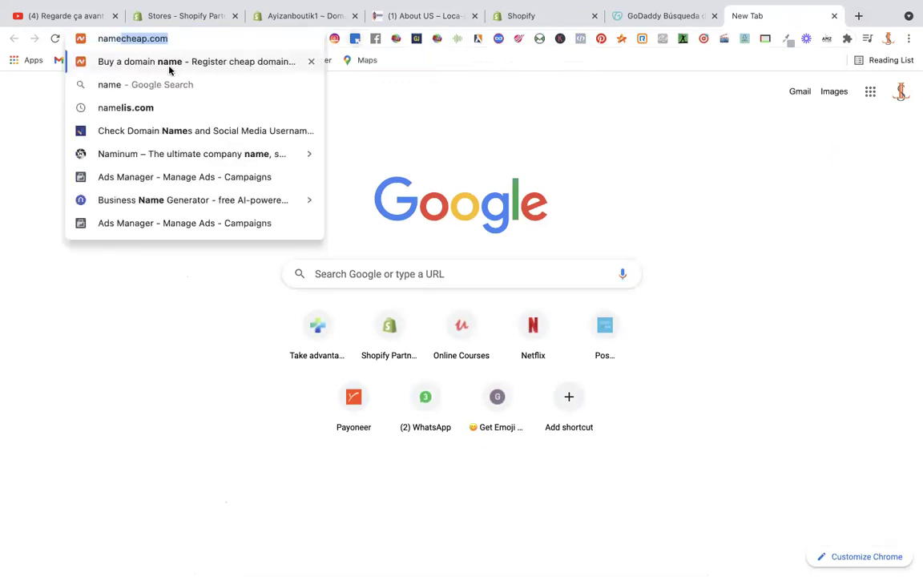
pyautogui.click(132, 53)
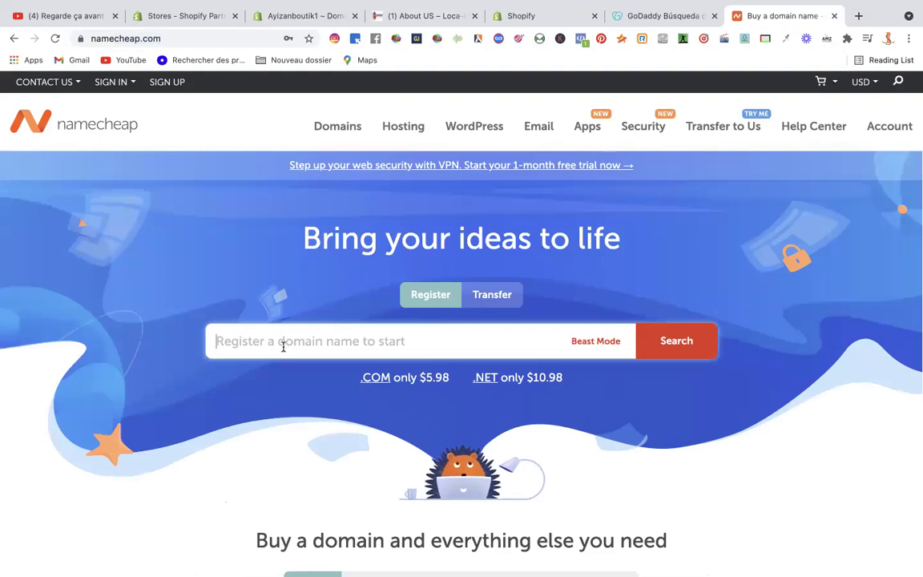
pyautogui.write('ayizanbo')
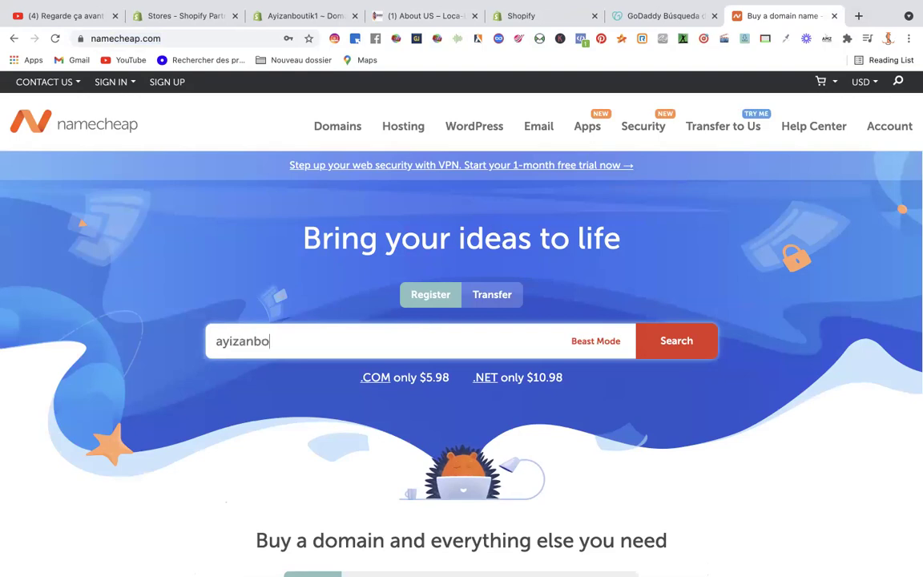
pyautogui.write('utik.com')
pyautogui.press('Return')
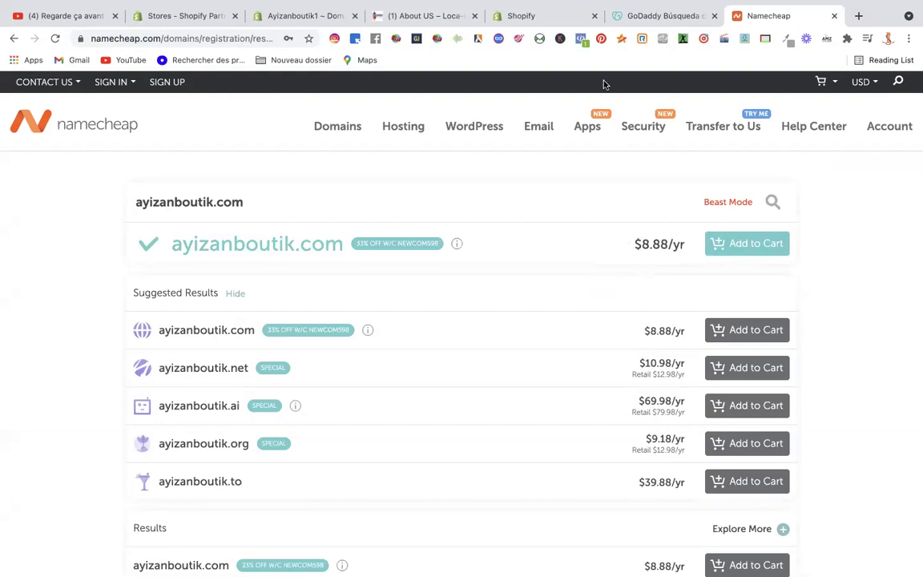
# - Compare the ayizanboutik.com prices offered by GoDaddy, Shopify and Namecheap
pyautogui.click(617, 16)
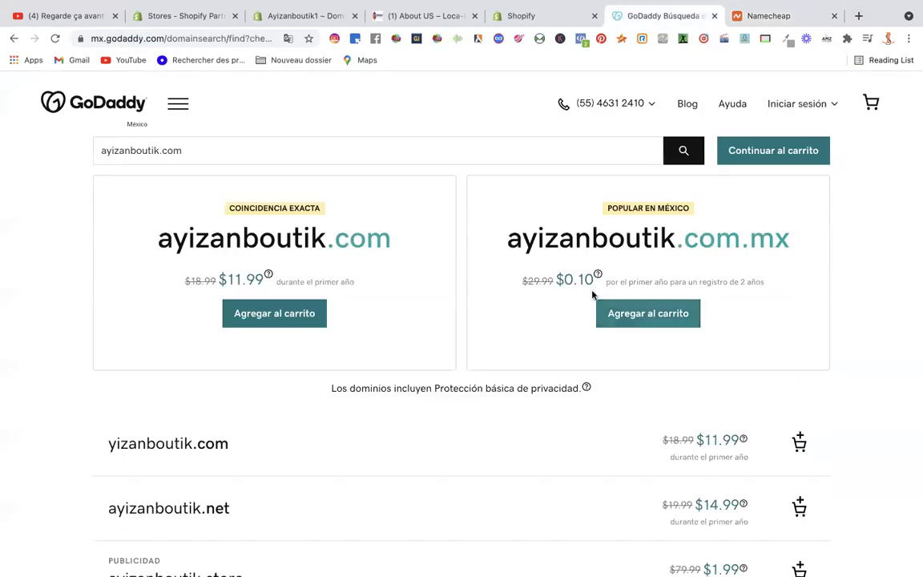
pyautogui.moveTo(310, 24)
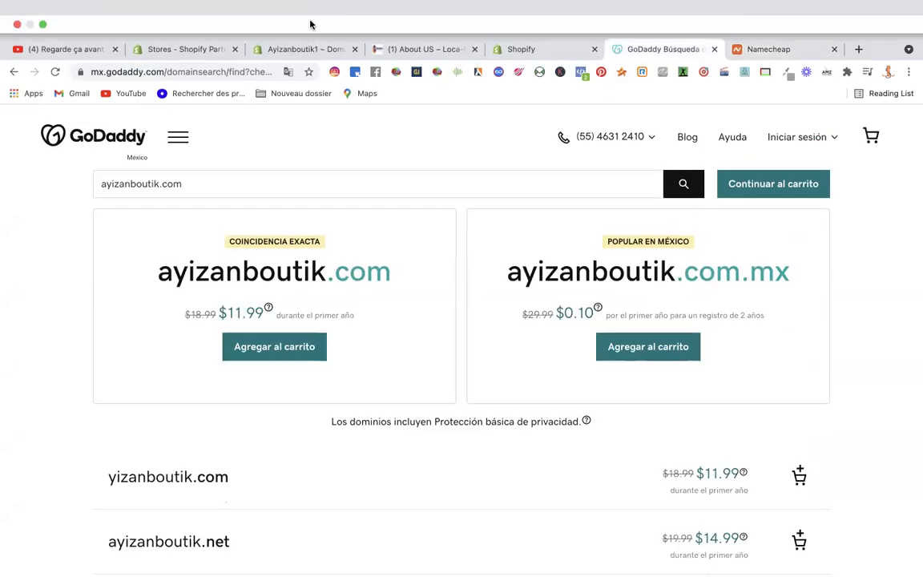
pyautogui.click(306, 49)
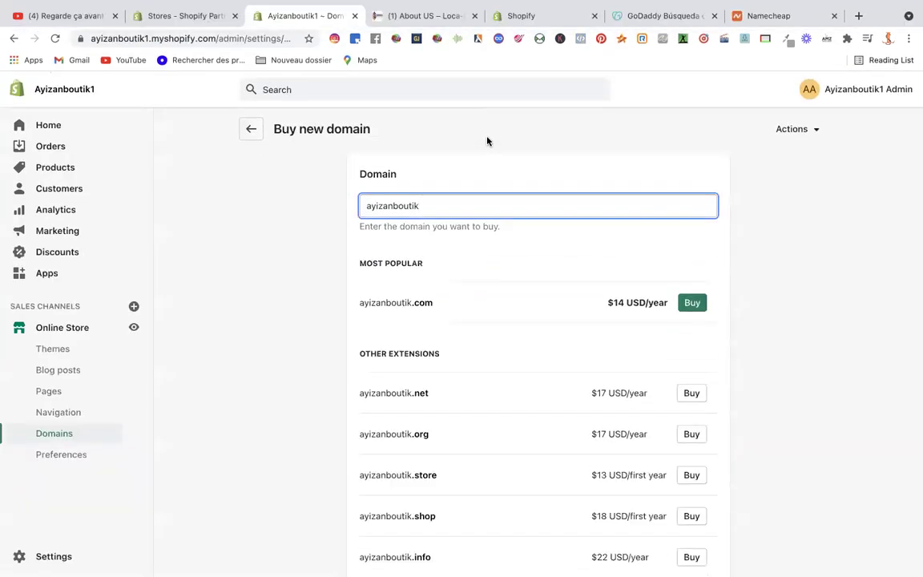
pyautogui.click(773, 17)
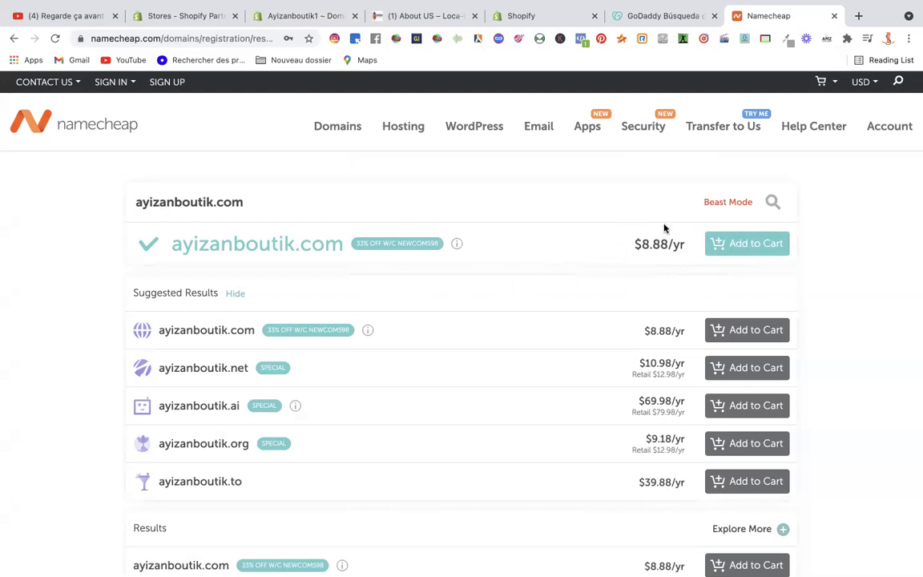
pyautogui.click(683, 13)
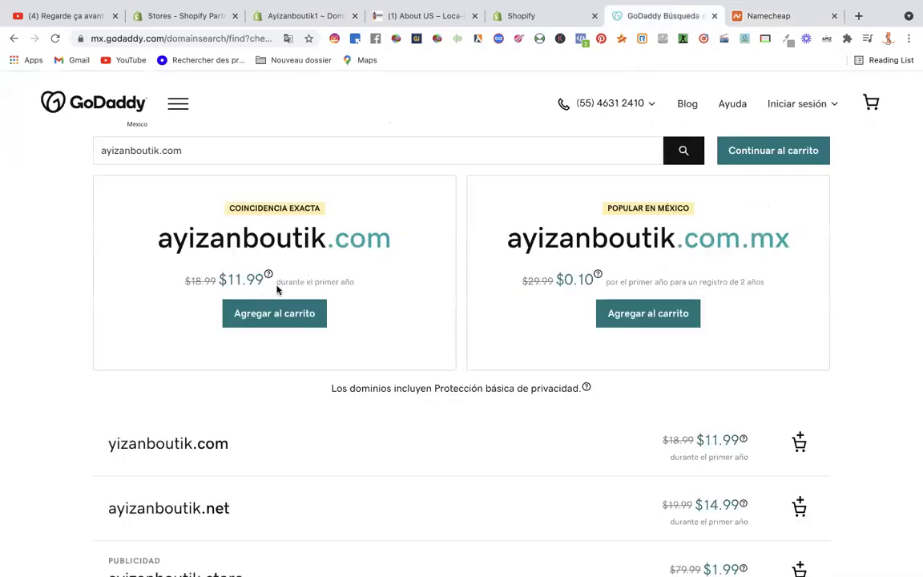
# - Switch back to the Shopify admin, reopen the new domain purchase from the Domains page and search for ayizanboutik
pyautogui.click(311, 14)
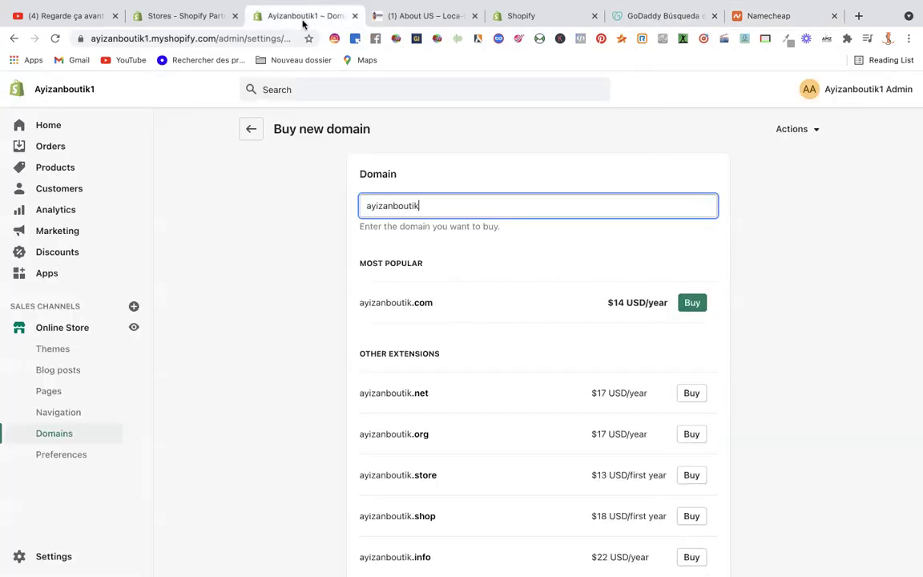
pyautogui.click(250, 130)
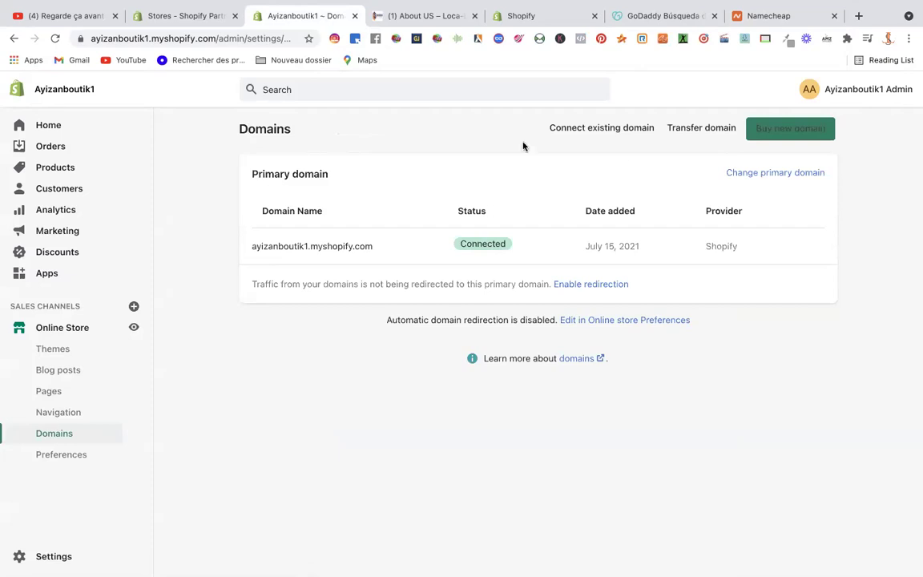
pyautogui.click(774, 133)
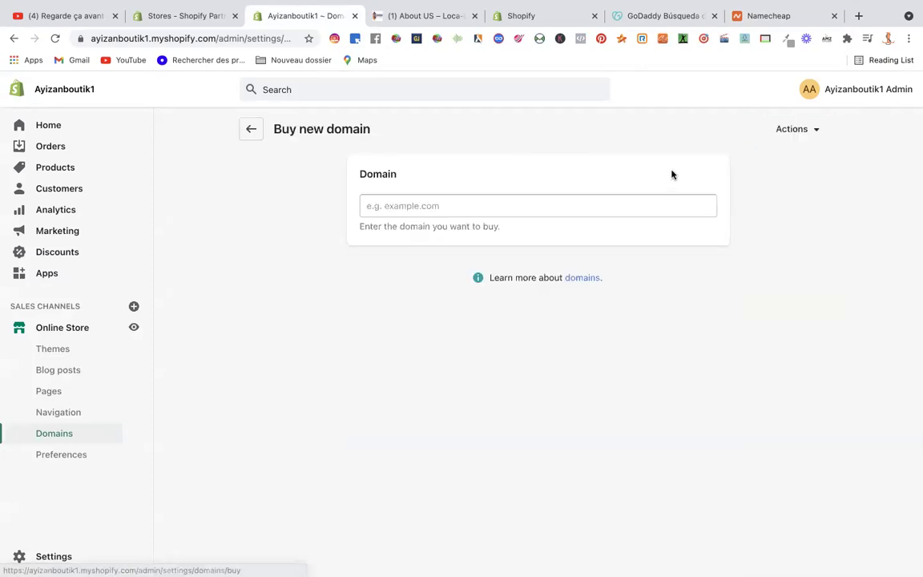
pyautogui.click(473, 206)
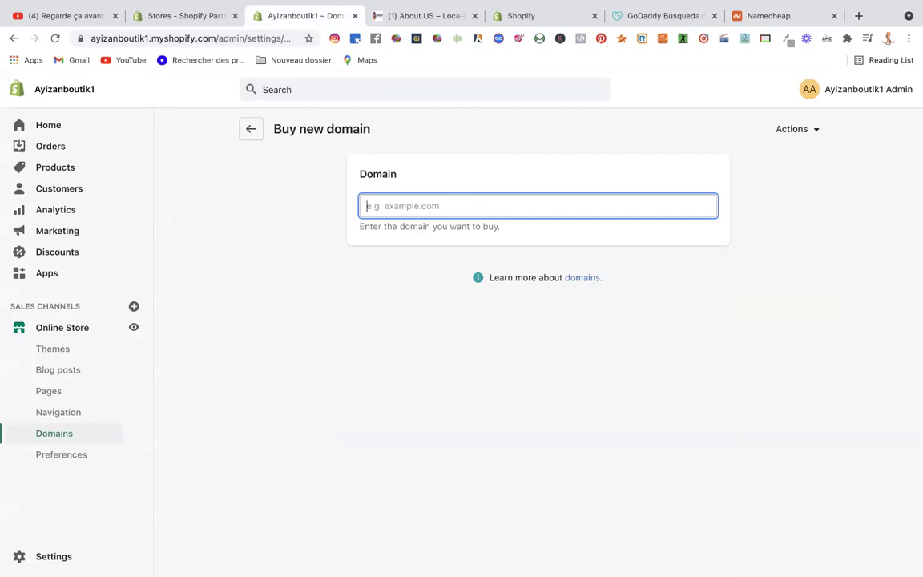
pyautogui.write('ayizanboutik')
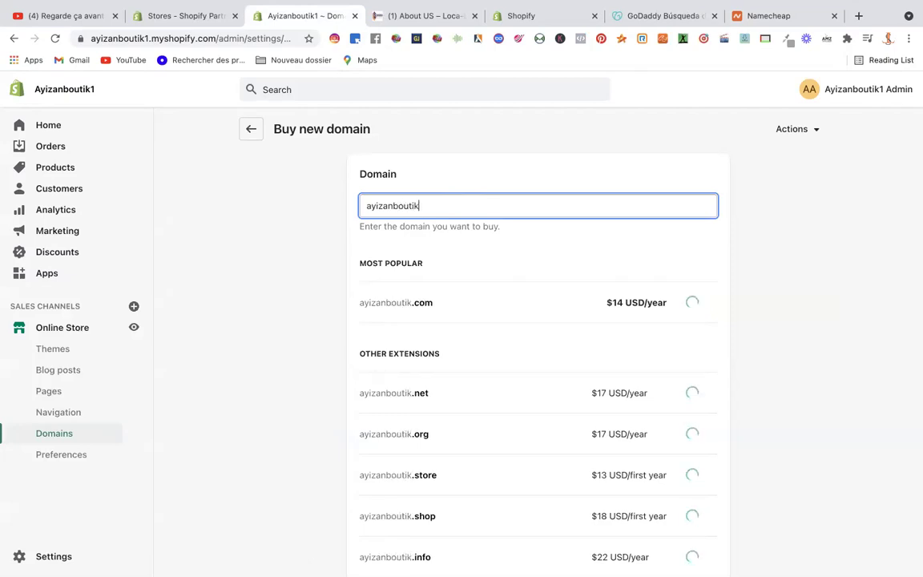
# - Search for ayizanboutik.com in Shopify's domain purchase and compare its price with the GoDaddy and Namecheap offers
pyautogui.write('.com')
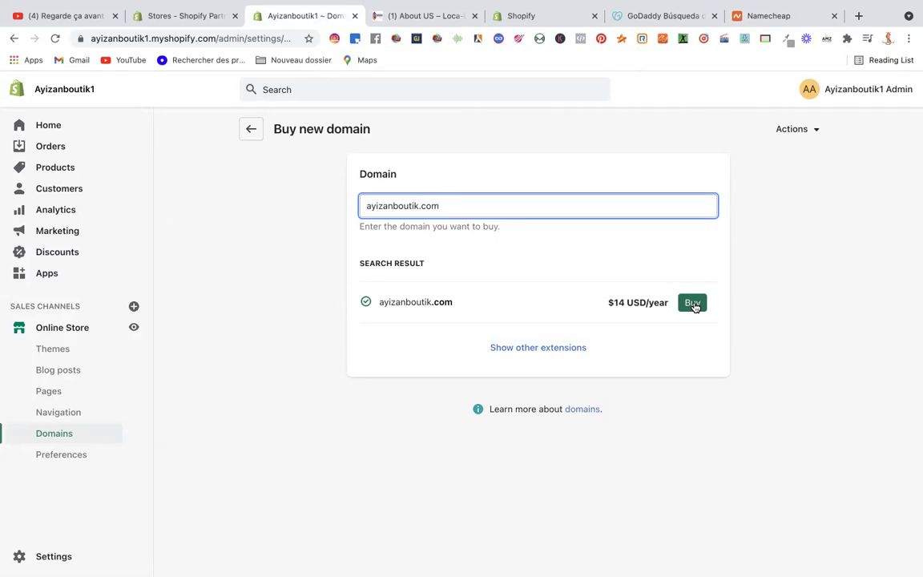
pyautogui.click(251, 129)
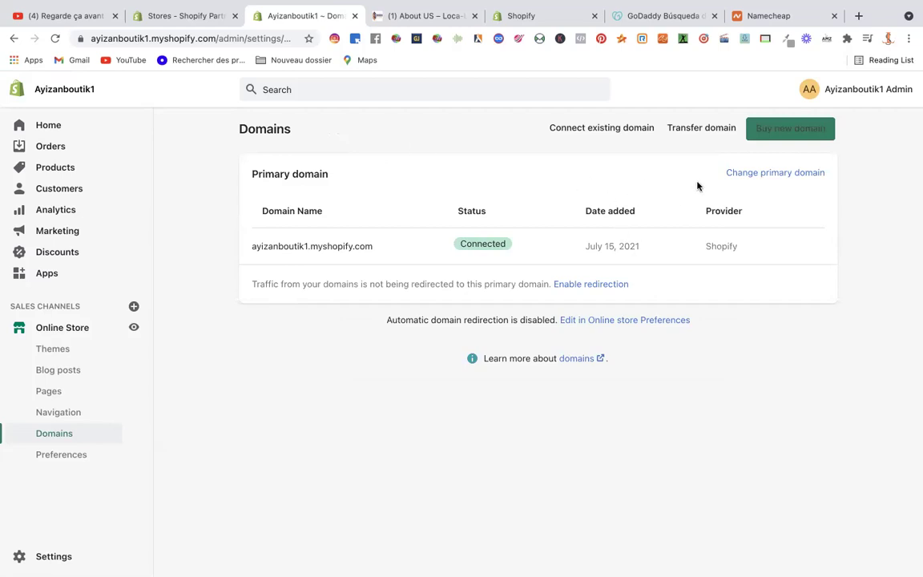
pyautogui.click(659, 16)
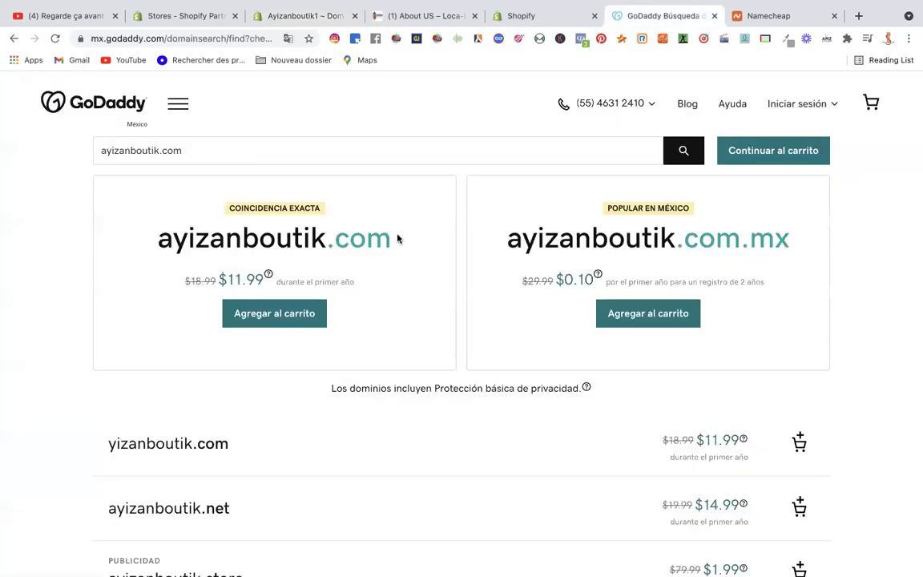
pyautogui.moveTo(806, 14)
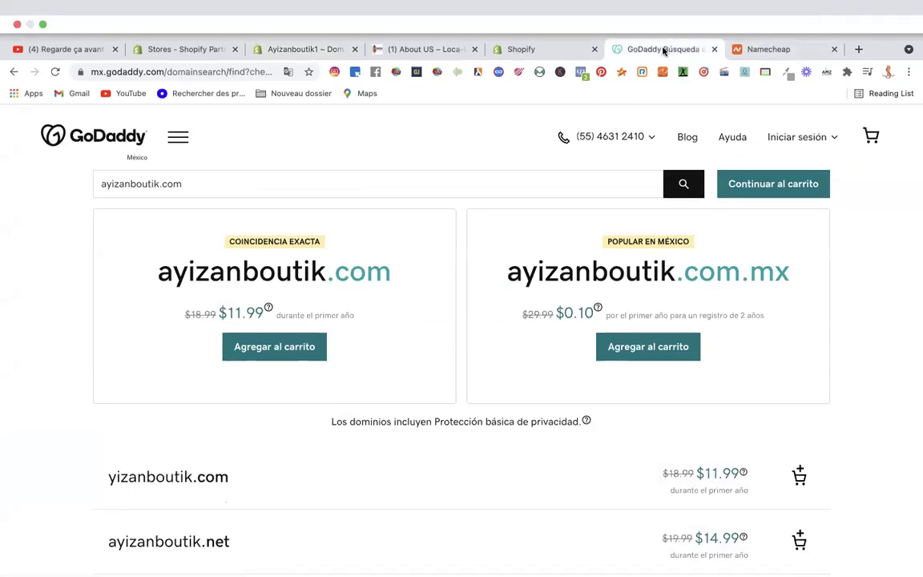
pyautogui.click(758, 49)
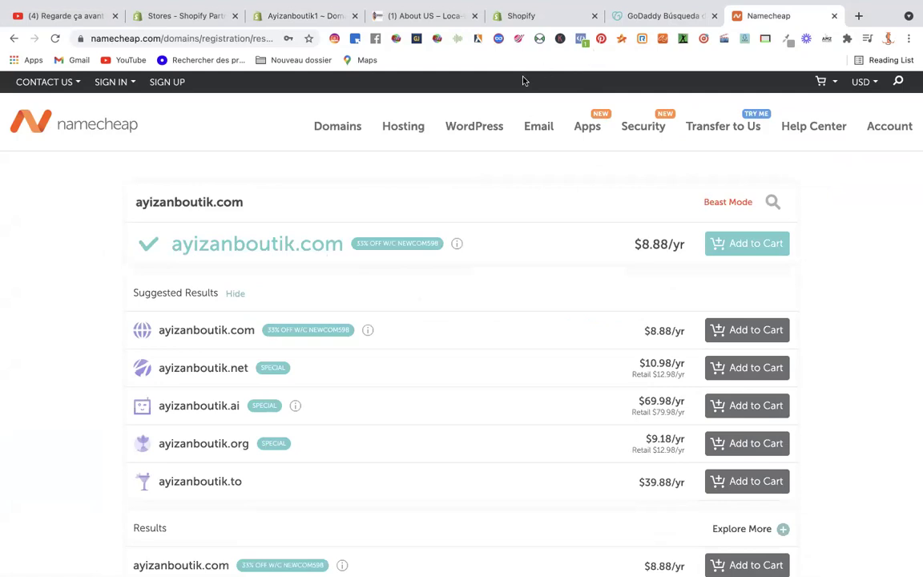
# - Switch back to the Shopify admin, try to connect ayizanboutik.com as an existing domain, and return to the Domains overview
pyautogui.click(324, 15)
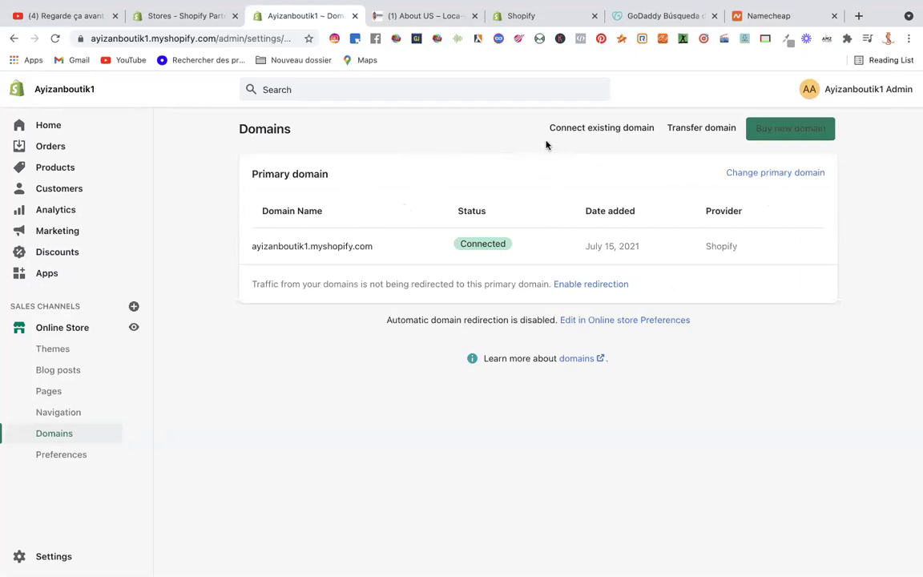
pyautogui.click(597, 132)
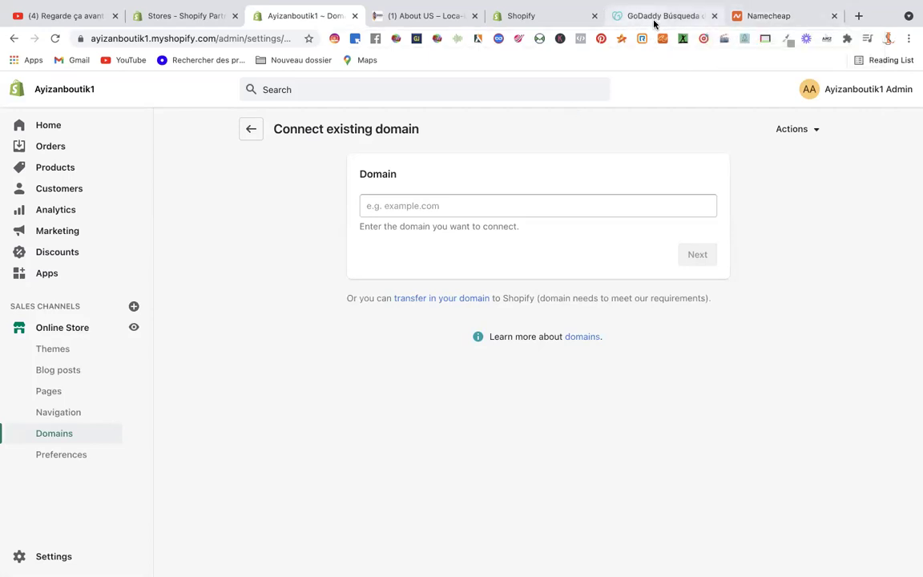
pyautogui.click(406, 207)
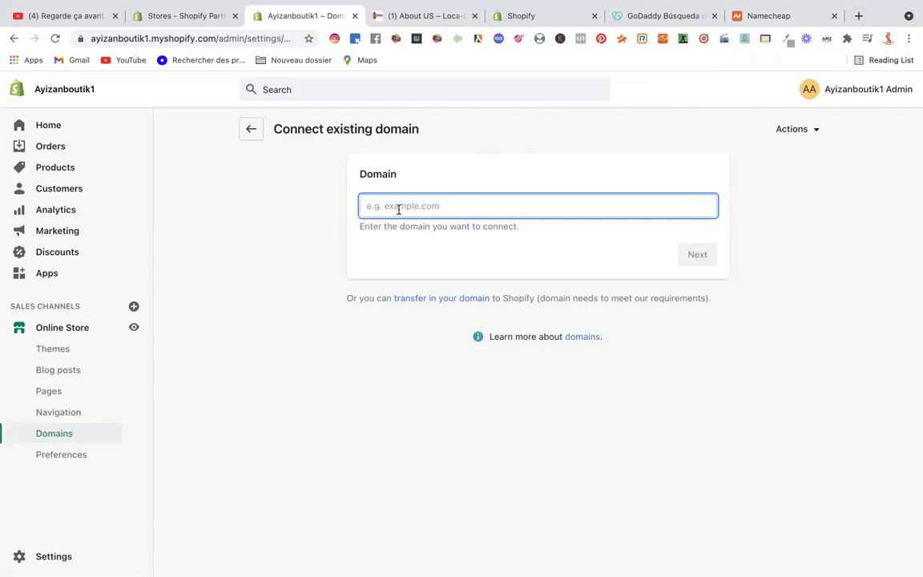
pyautogui.write('ayizanboutik.com')
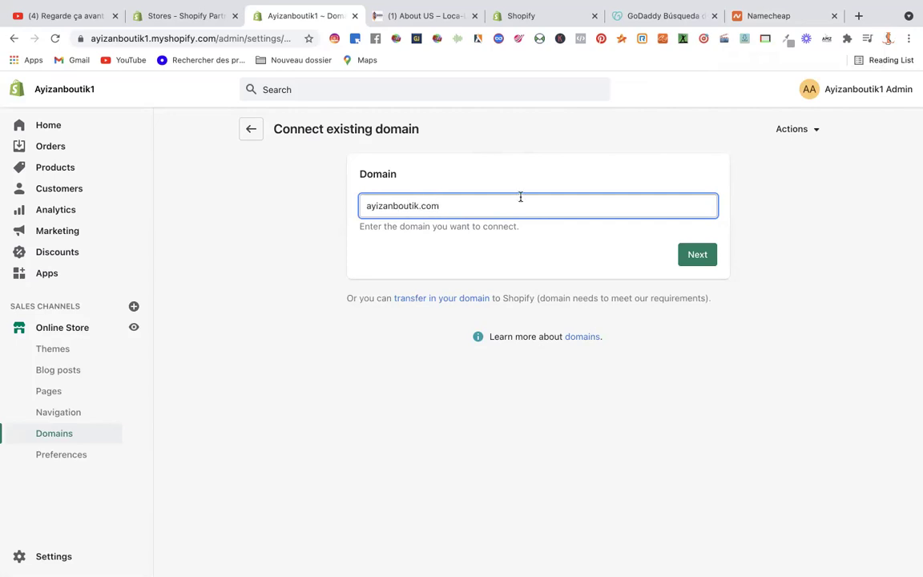
pyautogui.click(696, 256)
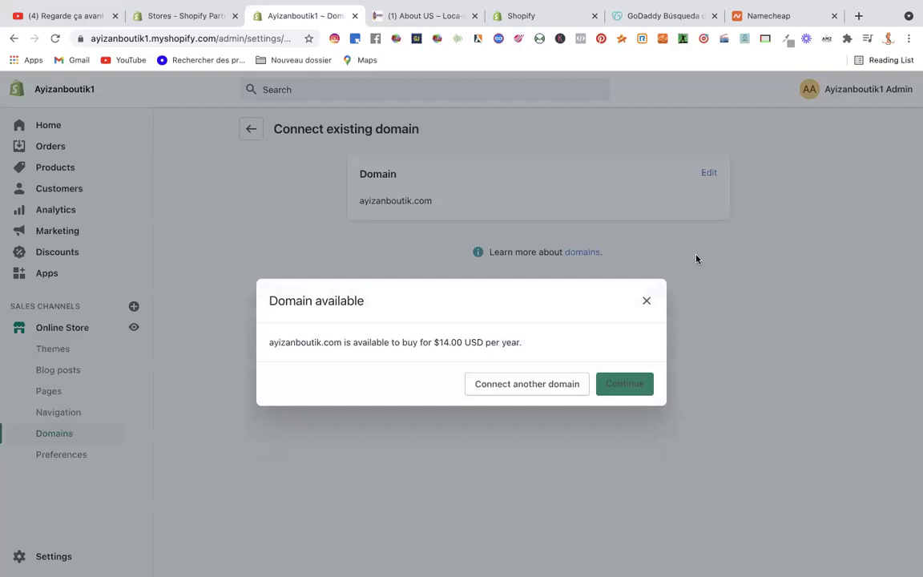
pyautogui.click(611, 385)
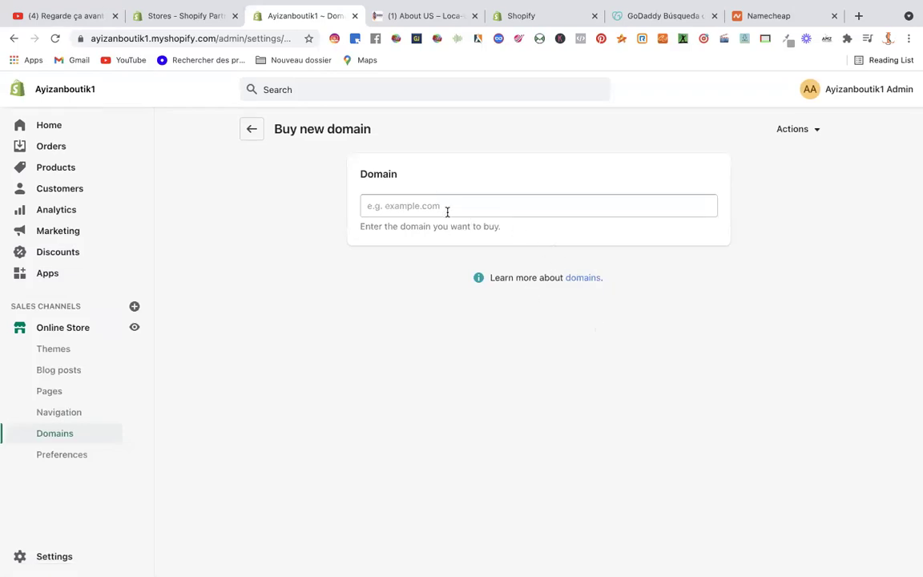
pyautogui.click(252, 131)
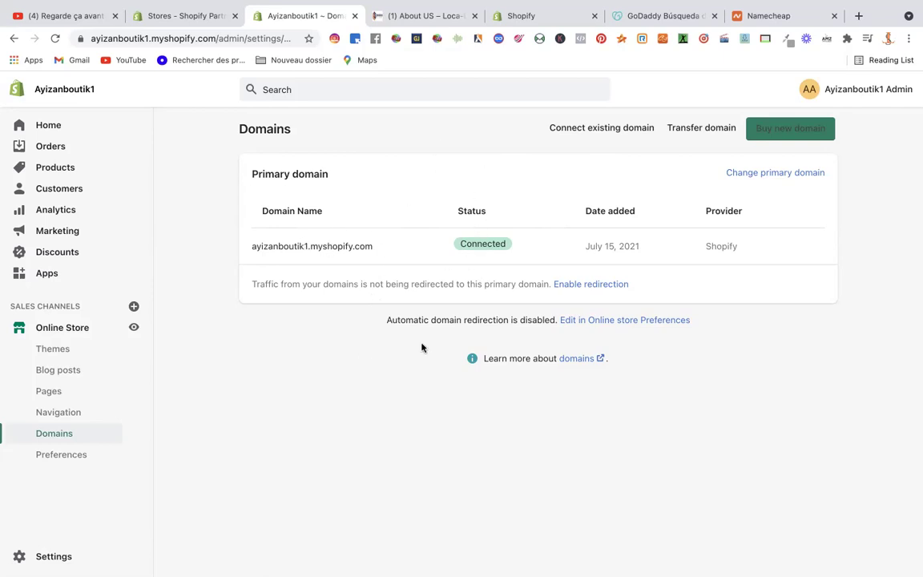
# - View the domain transfer form, and open the Online Store preferences with the homepage title ready for entry
pyautogui.click(699, 130)
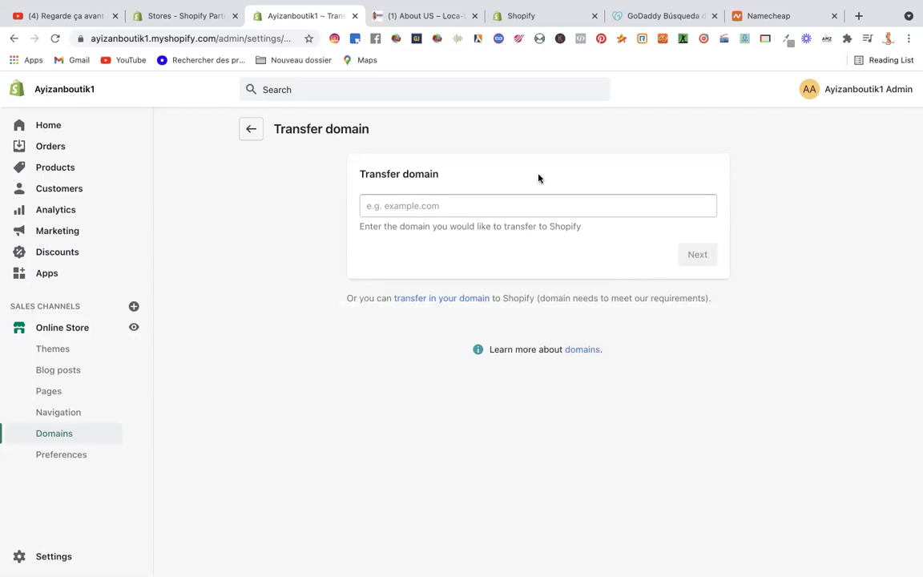
pyautogui.click(250, 128)
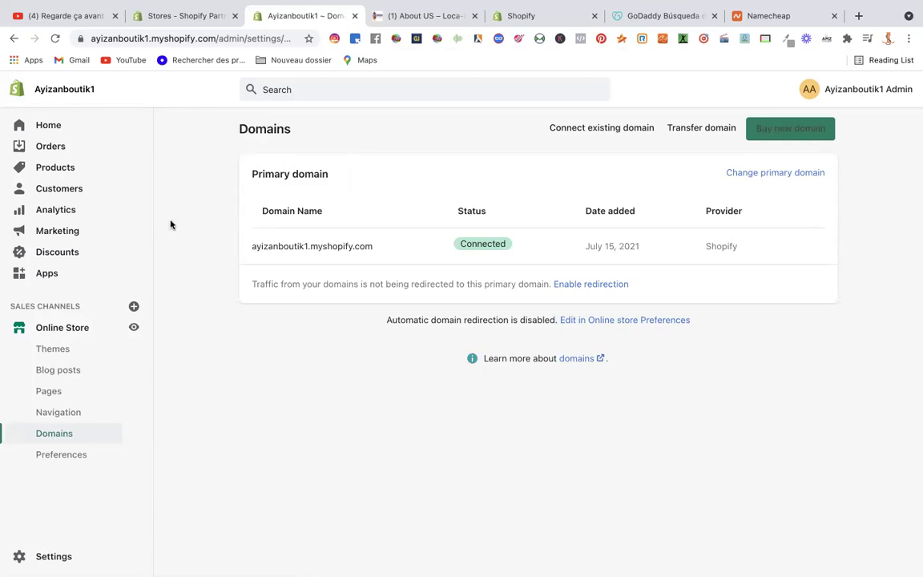
pyautogui.click(63, 463)
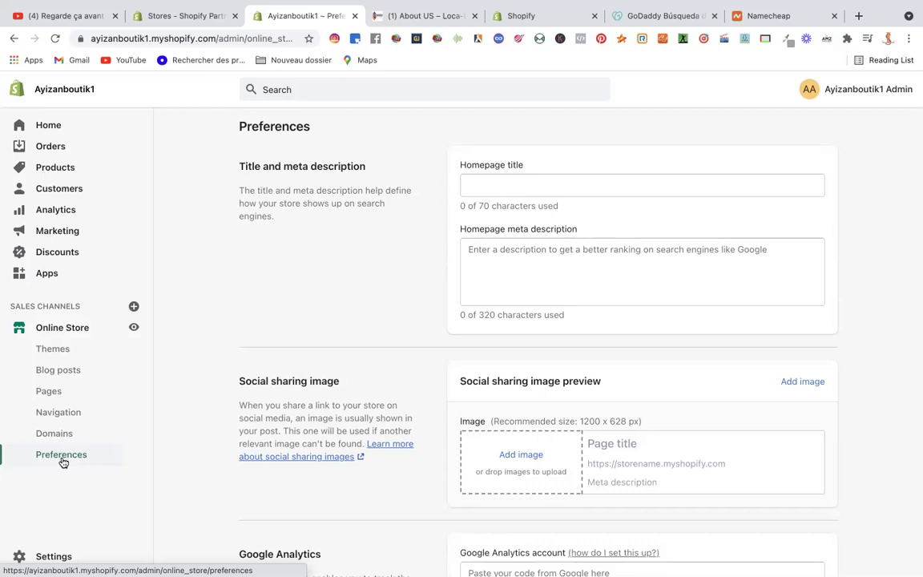
pyautogui.click(529, 187)
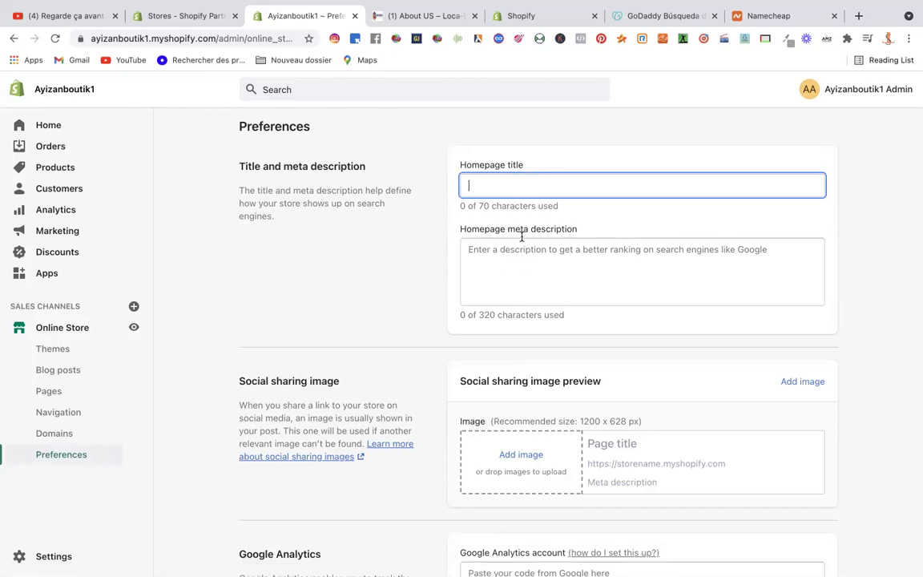
# - Search Google for loca-locastore in a new browser tab
pyautogui.click(859, 15)
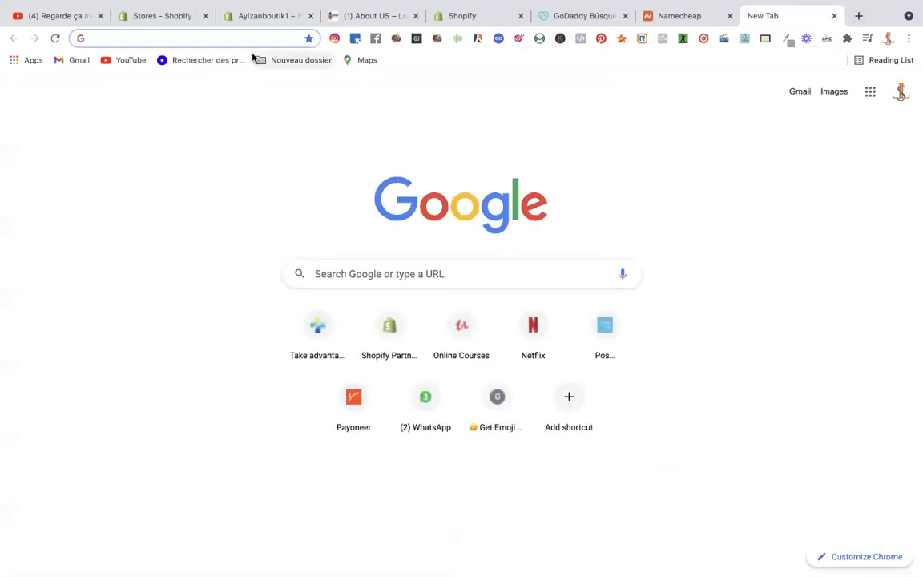
pyautogui.write('loca')
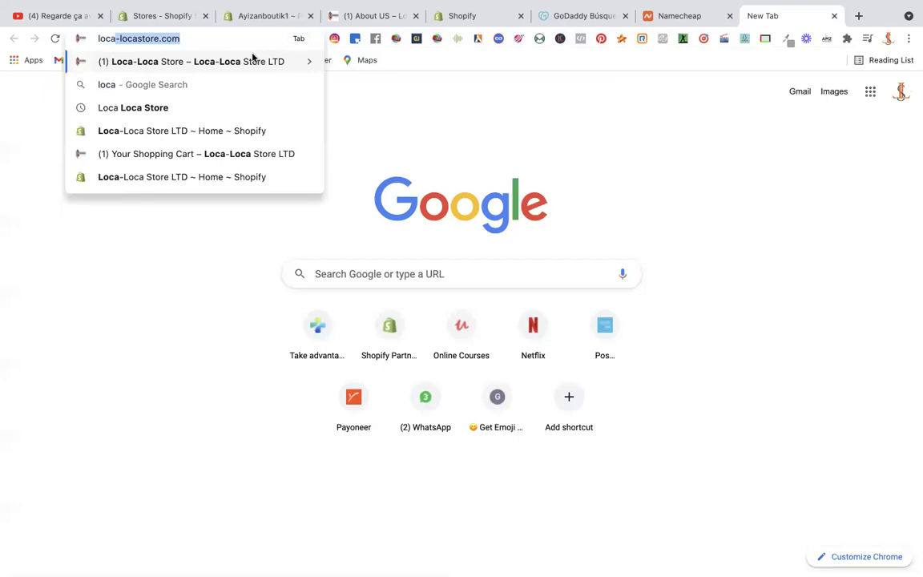
pyautogui.write('-locastore.com')
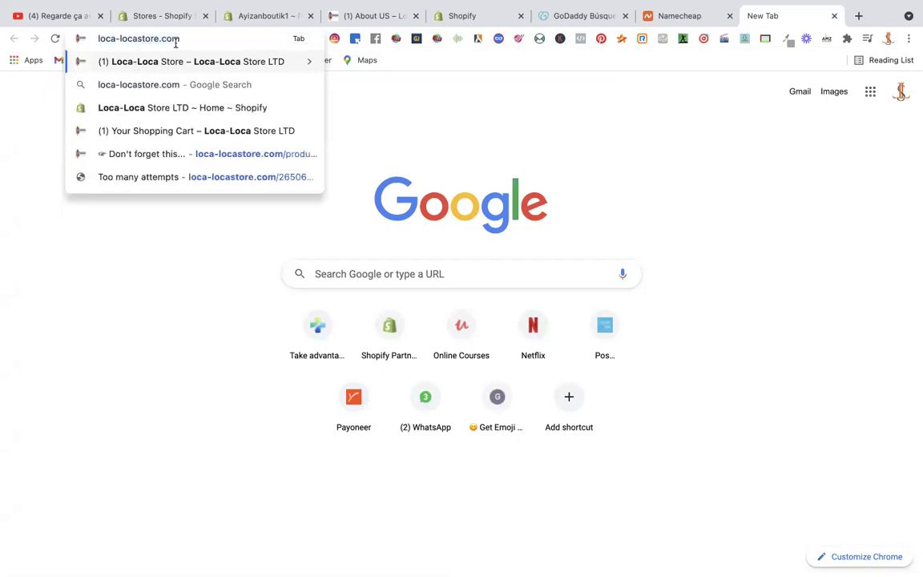
pyautogui.press('BackSpace')
pyautogui.press('BackSpace')
pyautogui.press('BackSpace')
pyautogui.press('BackSpace')
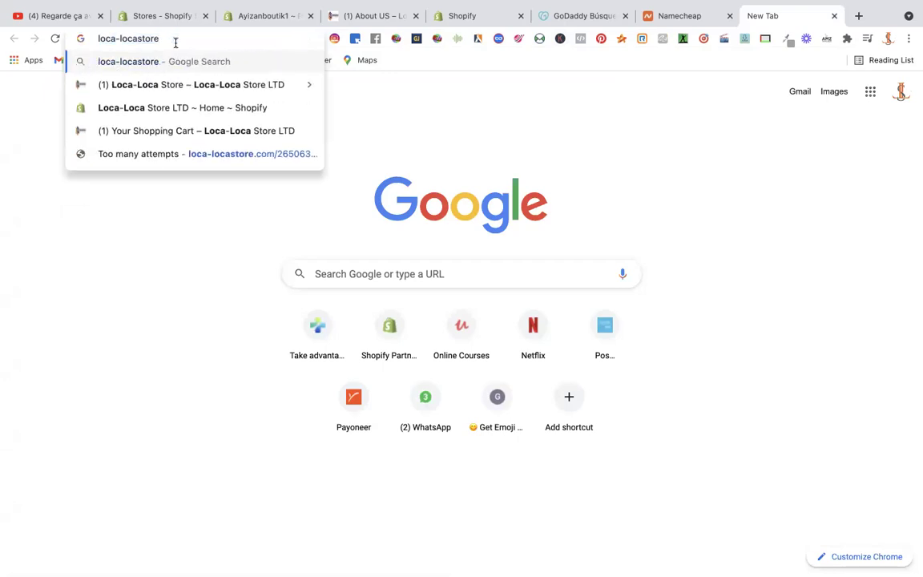
pyautogui.press('Return')
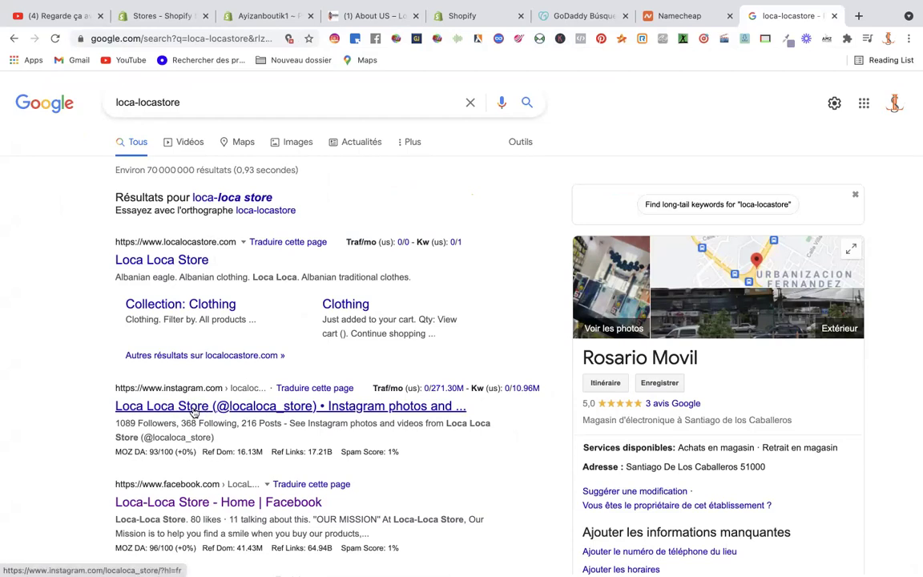
# - Examine how the store listings appear in the loca-locastore results, open the Loca Loca Store website and close its tab
pyautogui.scroll(-1, 193, 413)
pyautogui.scroll(-1, 189, 417)
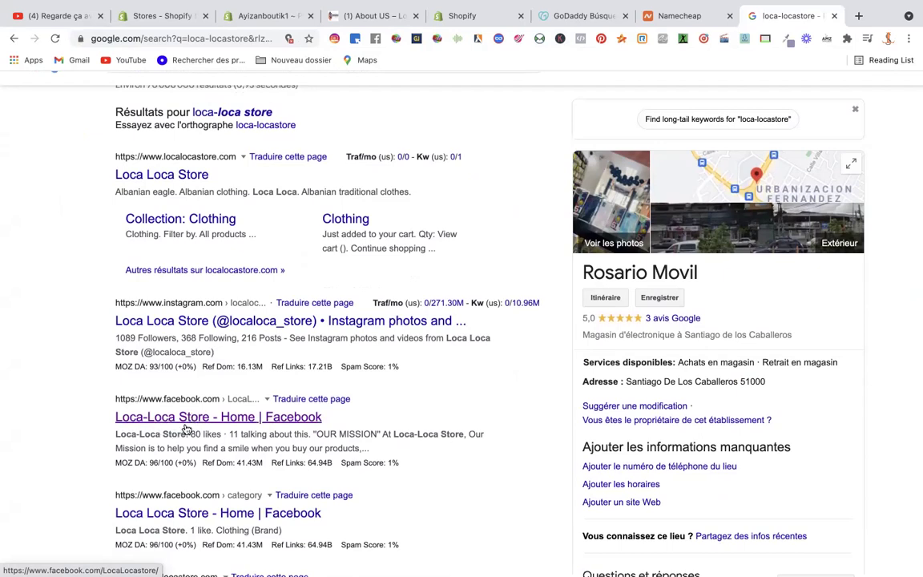
pyautogui.scroll(-5, 185, 427)
pyautogui.scroll(-1, 184, 429)
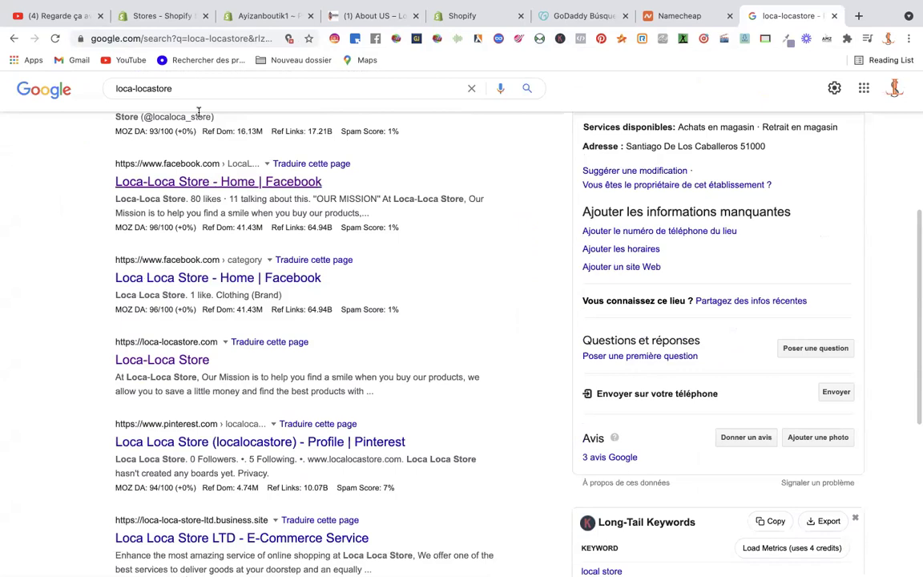
pyautogui.scroll(3, 179, 201)
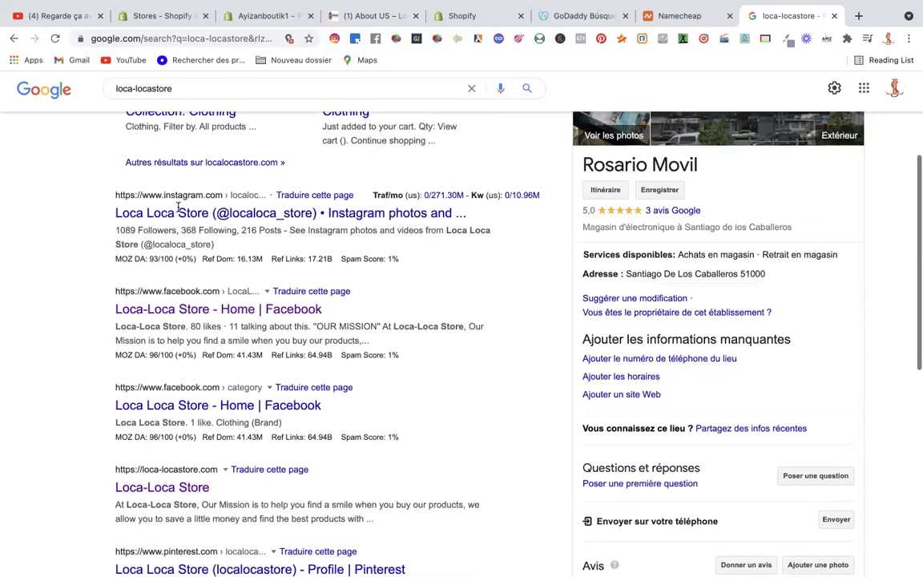
pyautogui.scroll(4, 178, 224)
pyautogui.scroll(1, 172, 241)
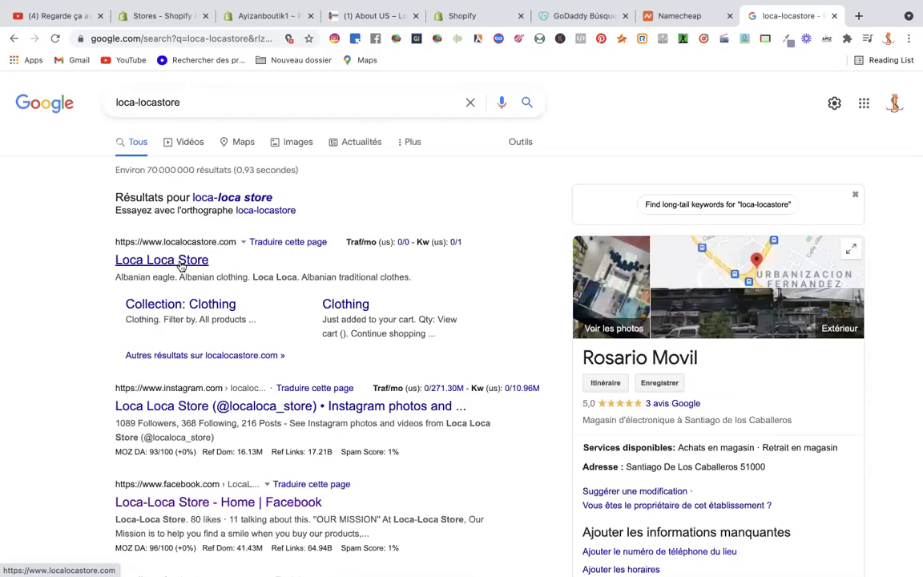
pyautogui.scroll(-4, 172, 261)
pyautogui.scroll(-8, 180, 262)
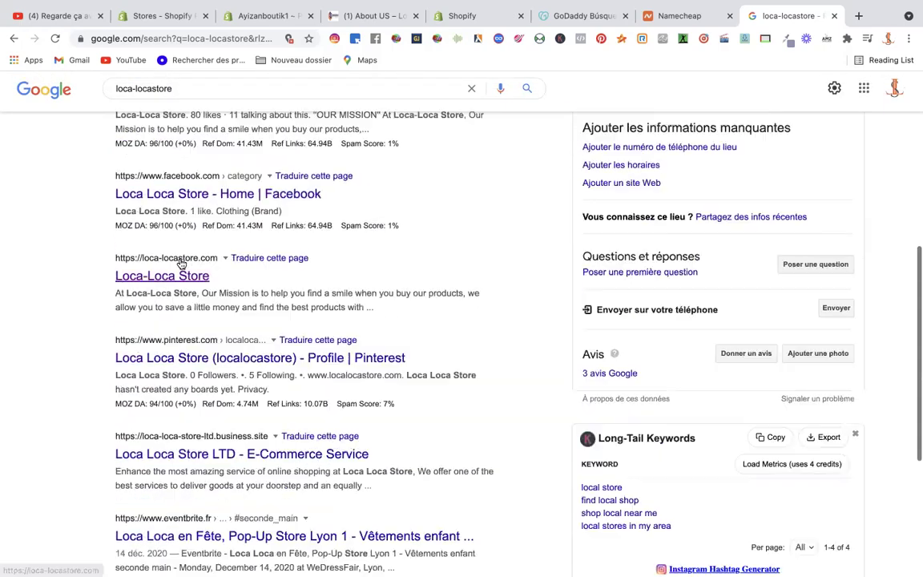
pyautogui.scroll(-1, 180, 263)
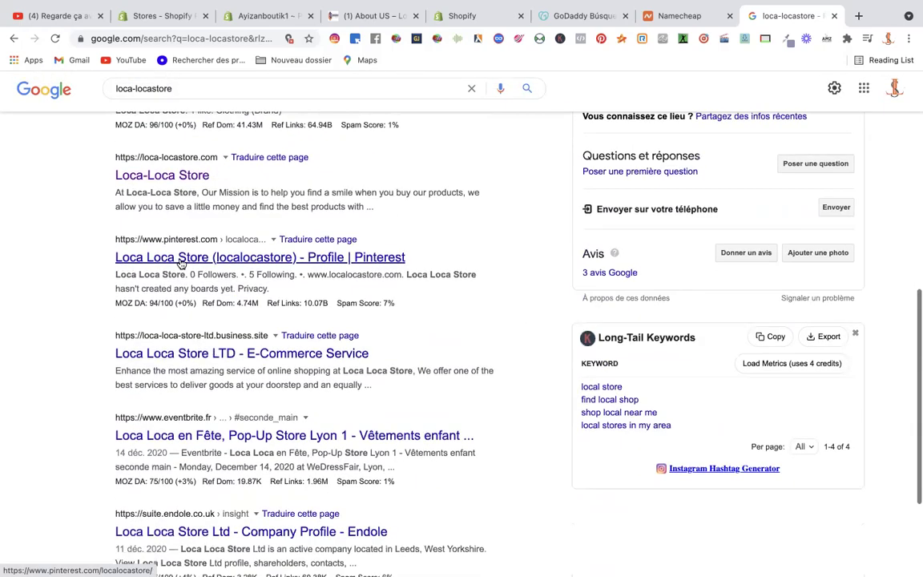
pyautogui.scroll(10, 180, 260)
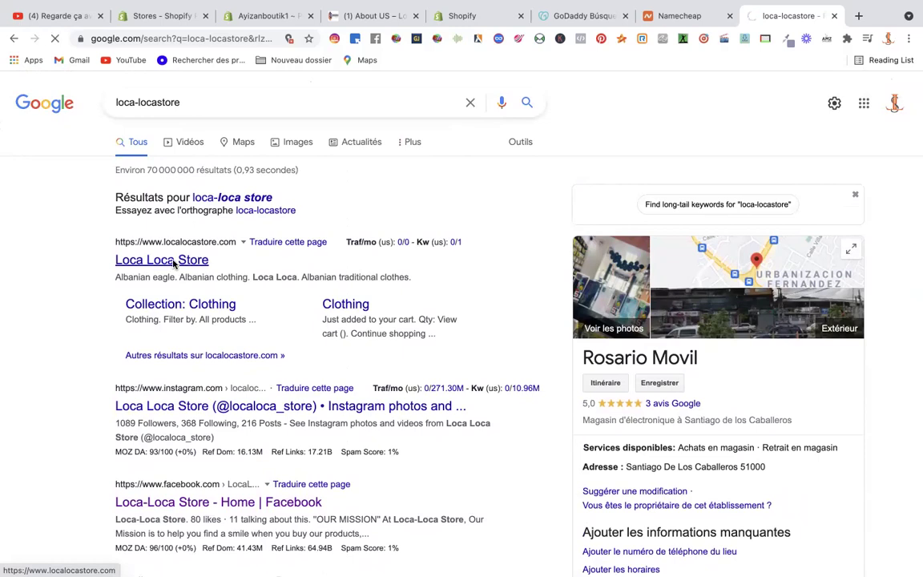
pyautogui.click(173, 263)
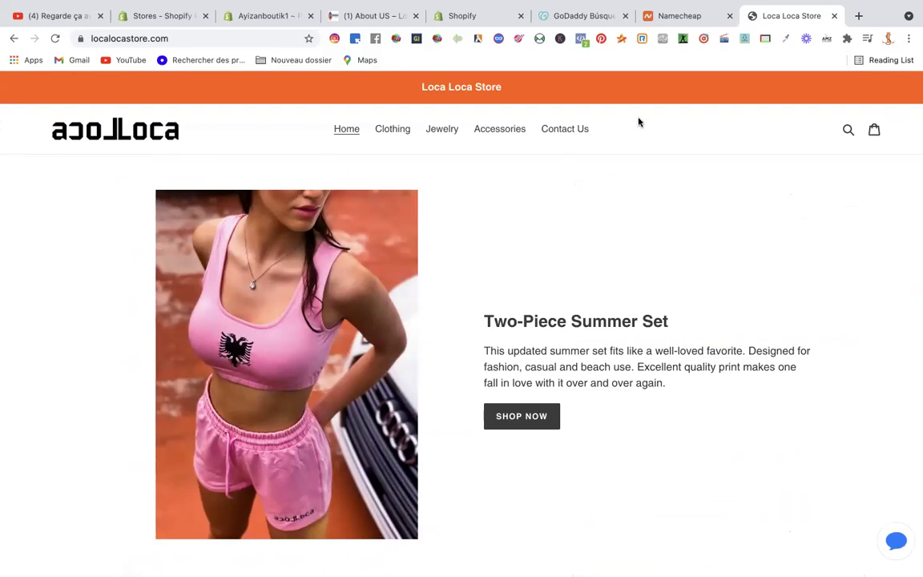
pyautogui.click(834, 16)
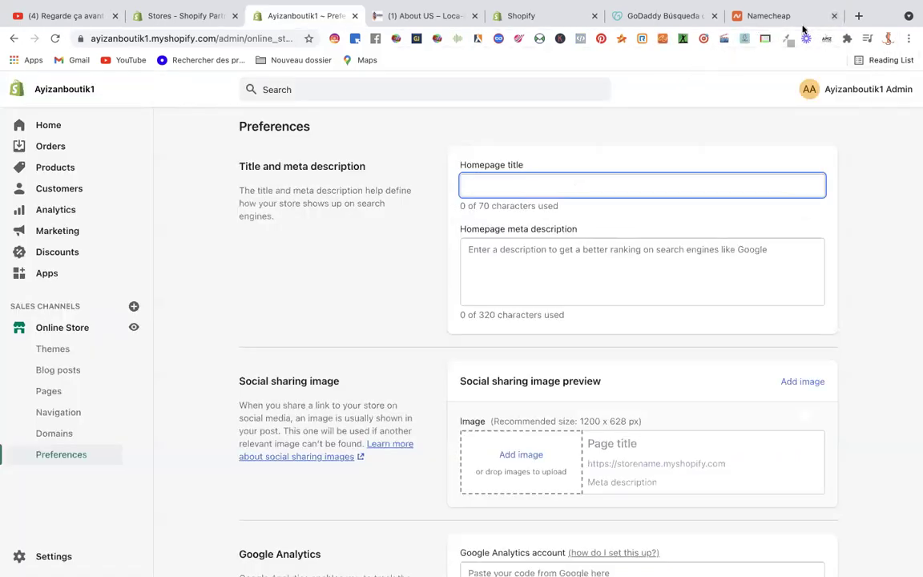
# - Search Google for loca loca store in a new browser tab
pyautogui.click(858, 16)
pyautogui.write('lo')
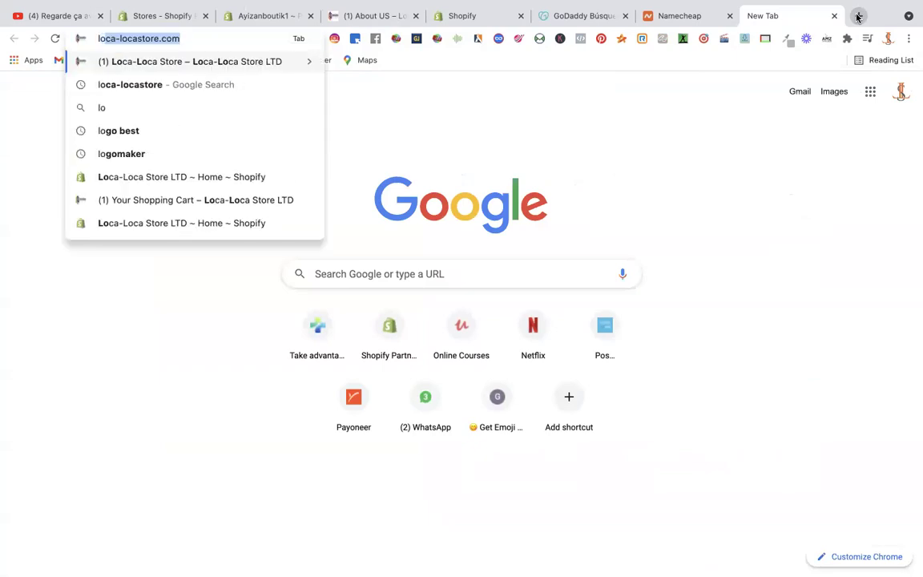
pyautogui.write('ca loca st')
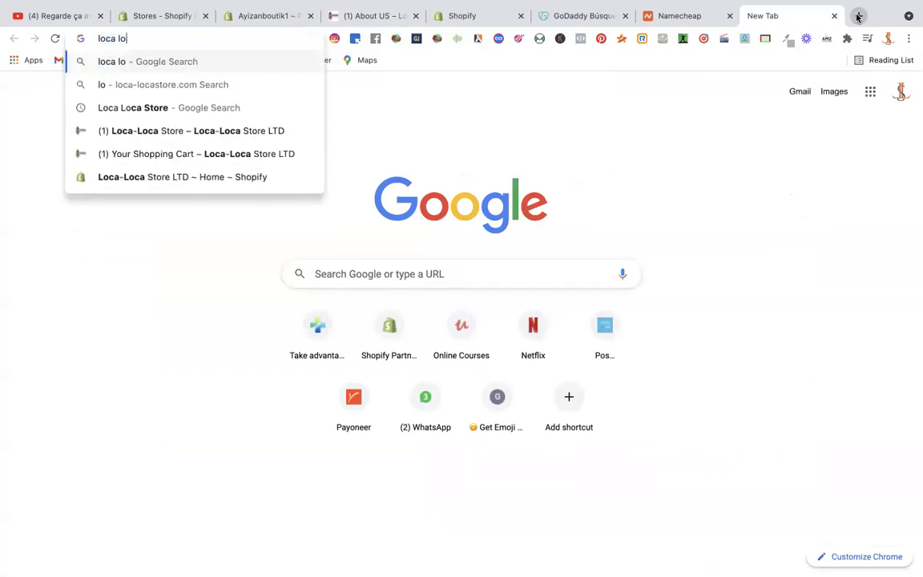
pyautogui.write('re')
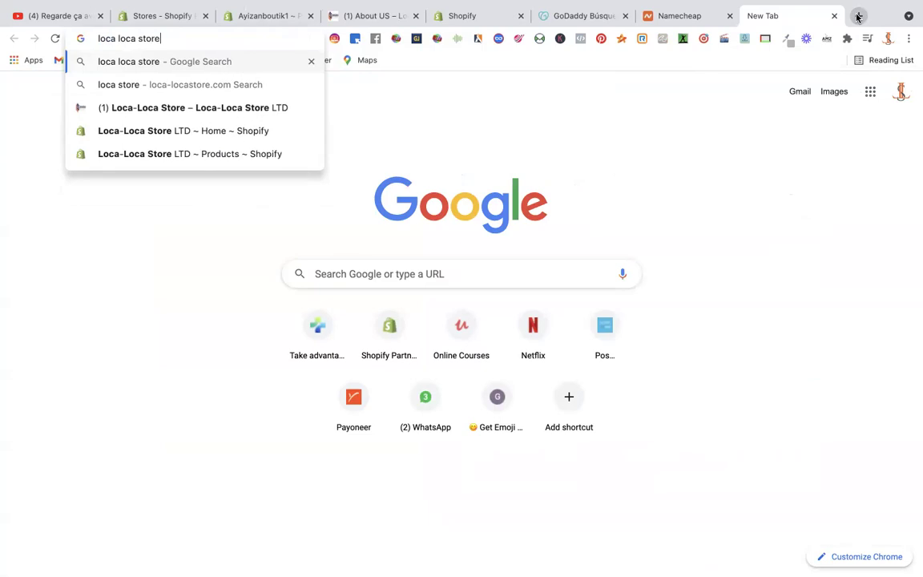
pyautogui.press('Return')
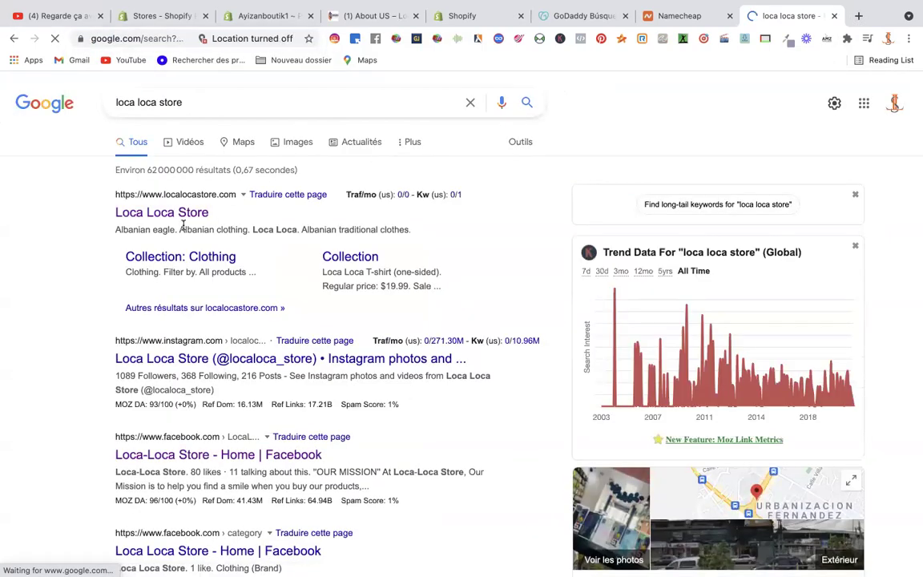
pyautogui.click(527, 109)
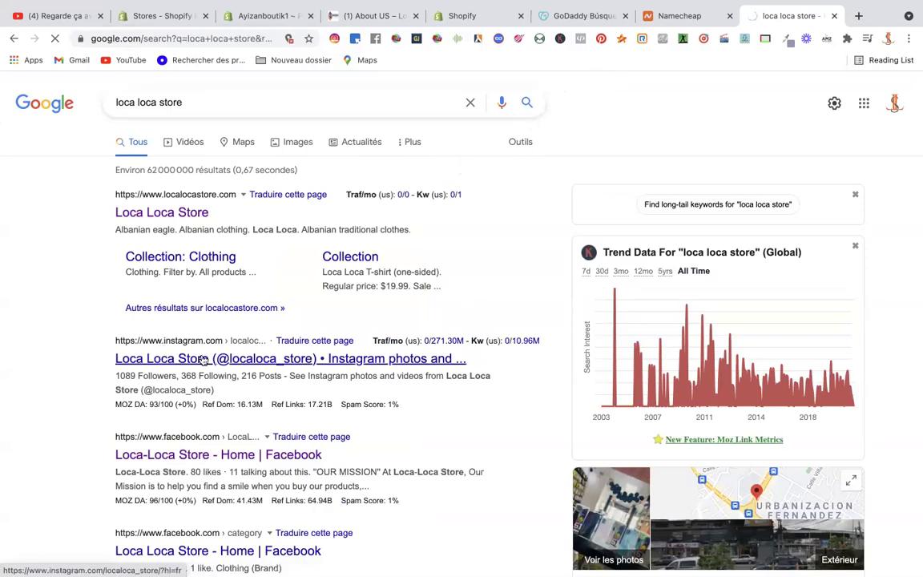
# - View the localoca_store Instagram profile and the Loca-Loca Store Facebook page from the search results, returning to the results after each
pyautogui.click(183, 359)
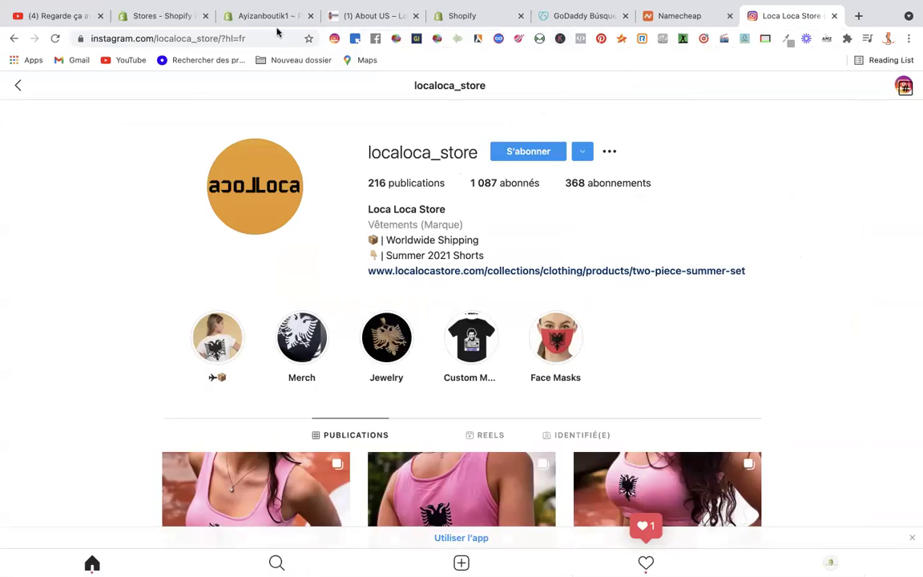
pyautogui.click(13, 38)
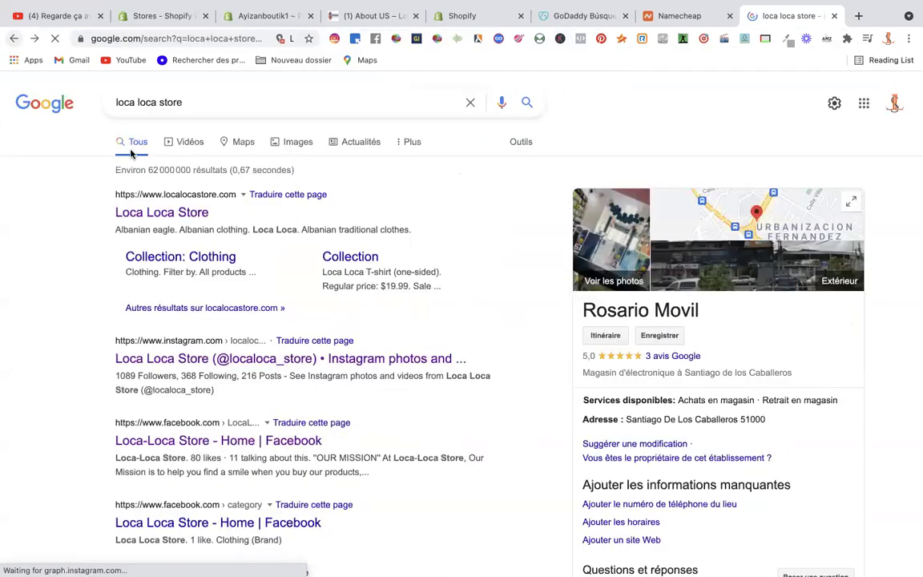
pyautogui.scroll(-5, 178, 291)
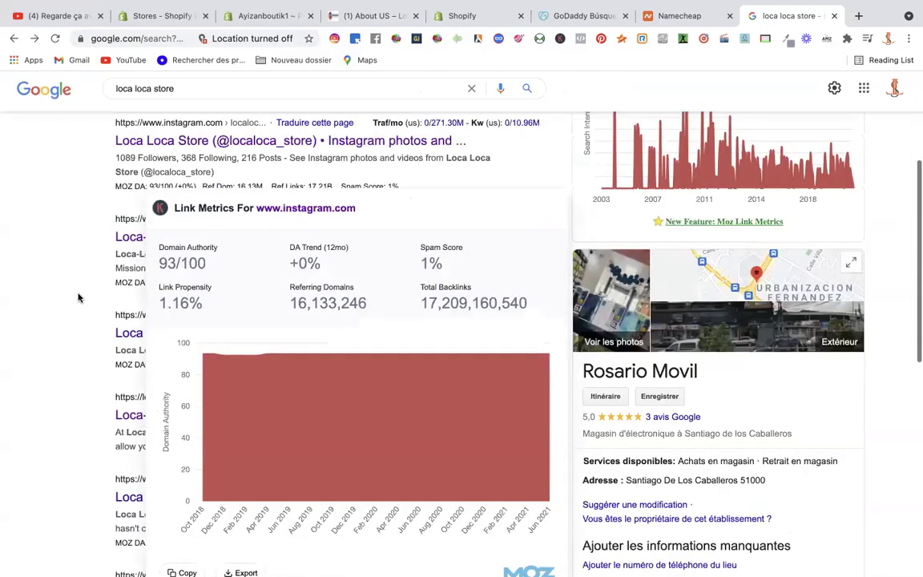
pyautogui.click(173, 242)
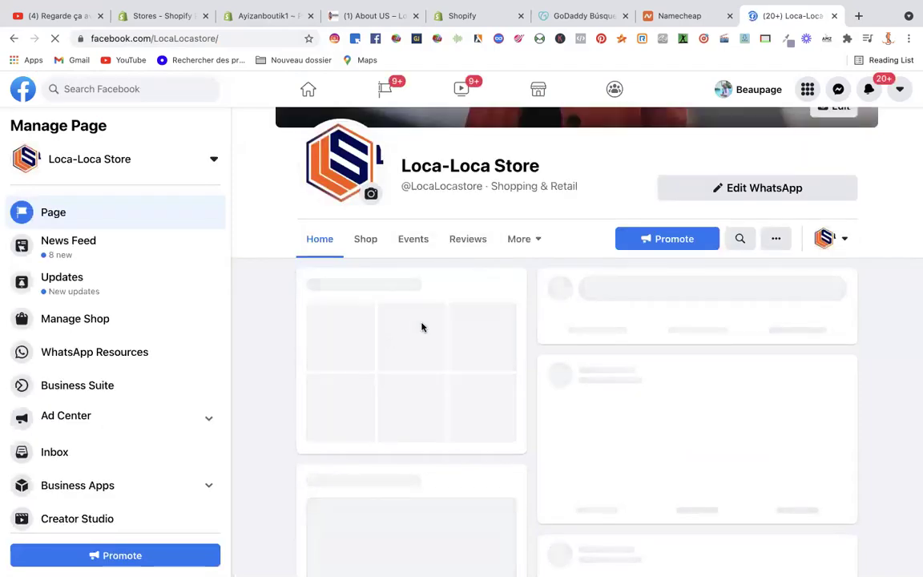
pyautogui.scroll(-6, 424, 328)
pyautogui.scroll(-3, 439, 343)
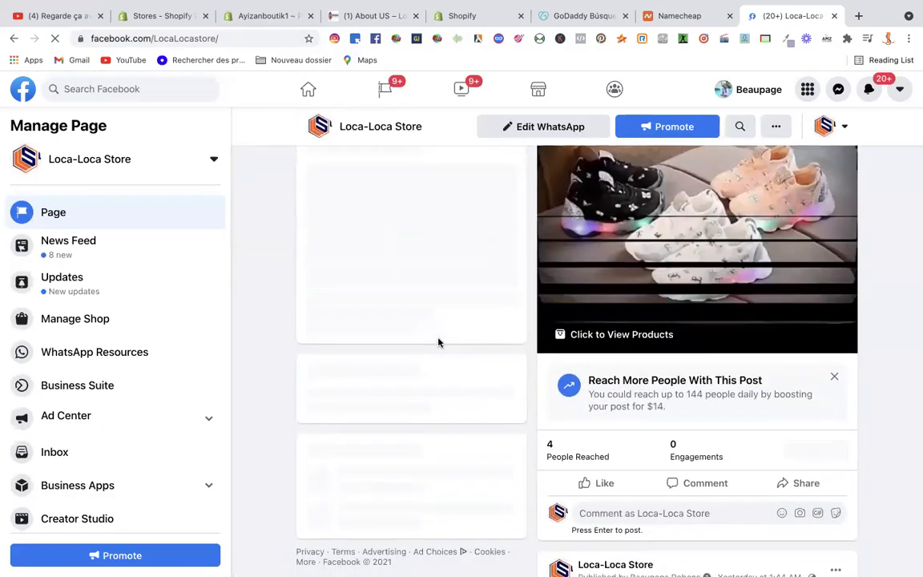
pyautogui.scroll(-3, 439, 341)
pyautogui.scroll(-5, 440, 343)
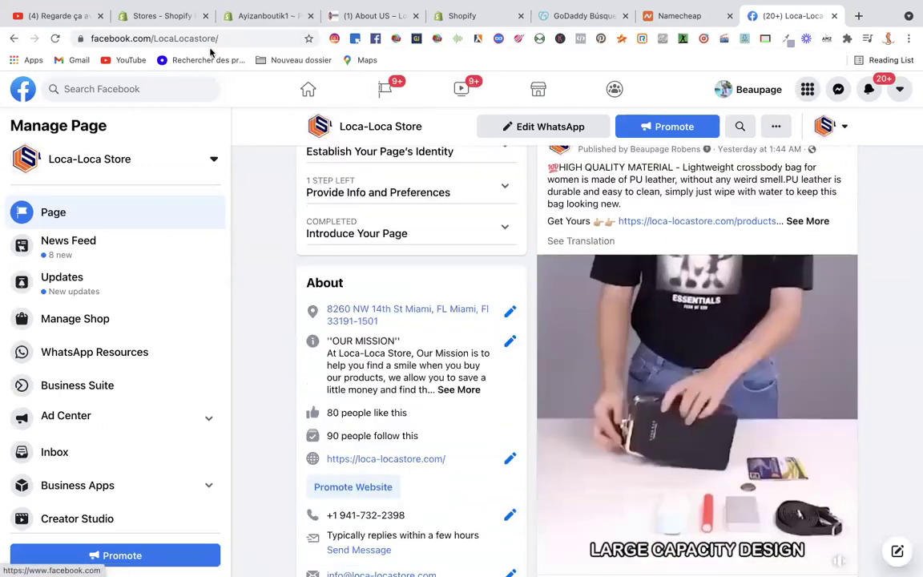
pyautogui.click(13, 39)
# - Examine the titles and descriptions of the remaining listings in the loca loca store results
pyautogui.scroll(-3, 367, 257)
pyautogui.scroll(-3, 367, 259)
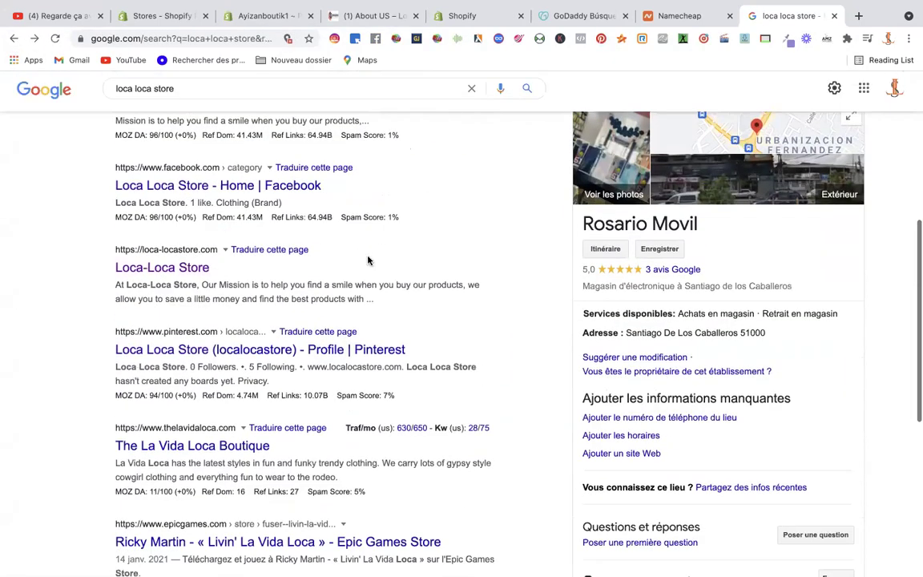
pyautogui.scroll(-2, 368, 259)
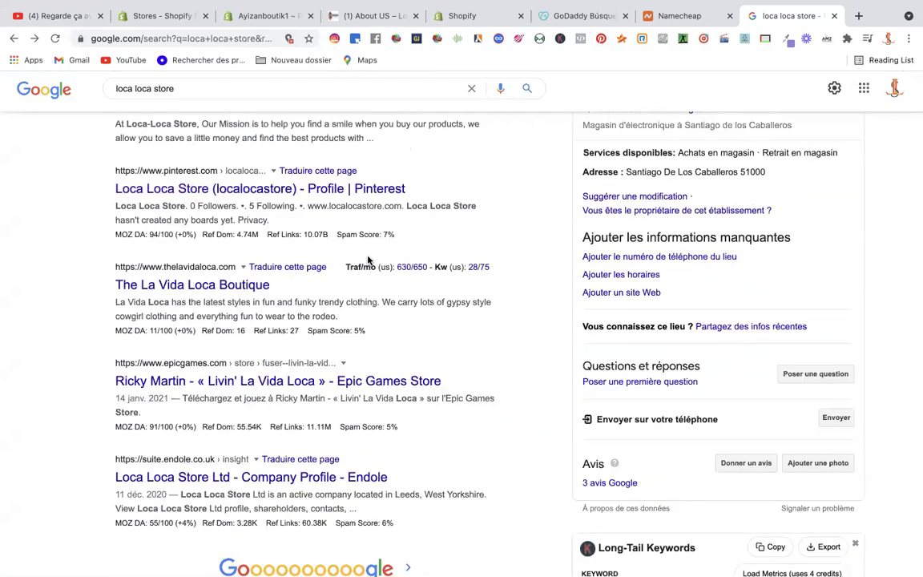
pyautogui.scroll(5, 368, 259)
pyautogui.scroll(2, 368, 259)
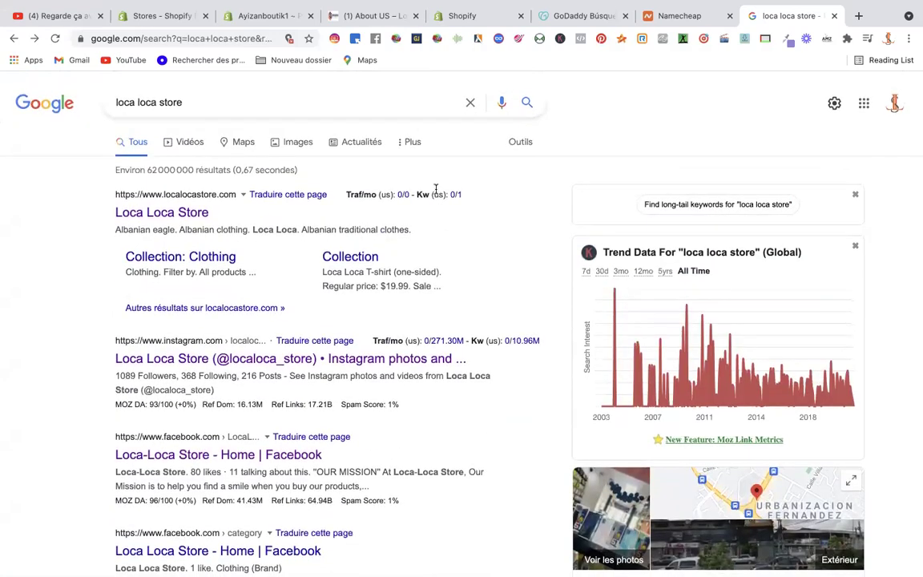
# - Compare the title, meta description and social sharing image settings in the Ayizanboutik1 preferences with the Loca Loca Store listing on Google
pyautogui.click(265, 16)
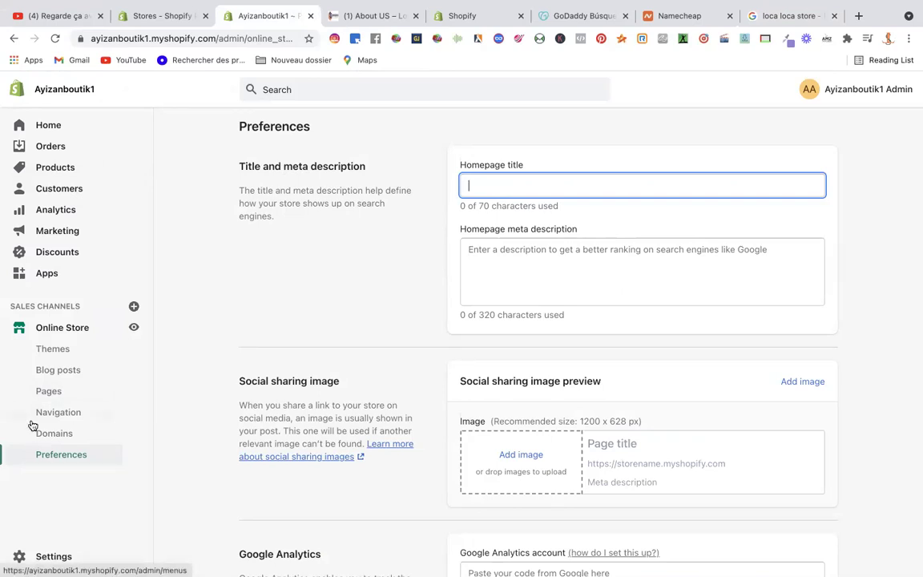
pyautogui.scroll(-4, 311, 328)
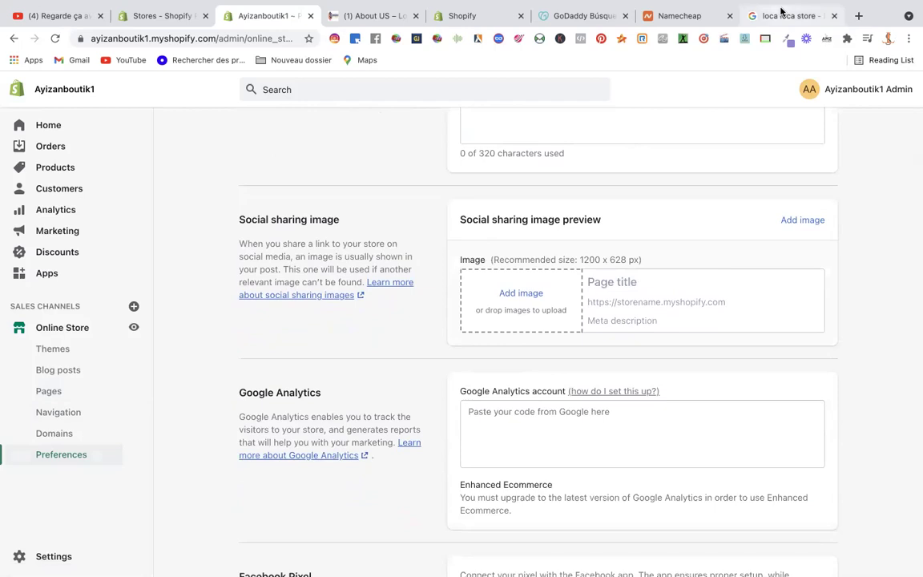
pyautogui.click(781, 12)
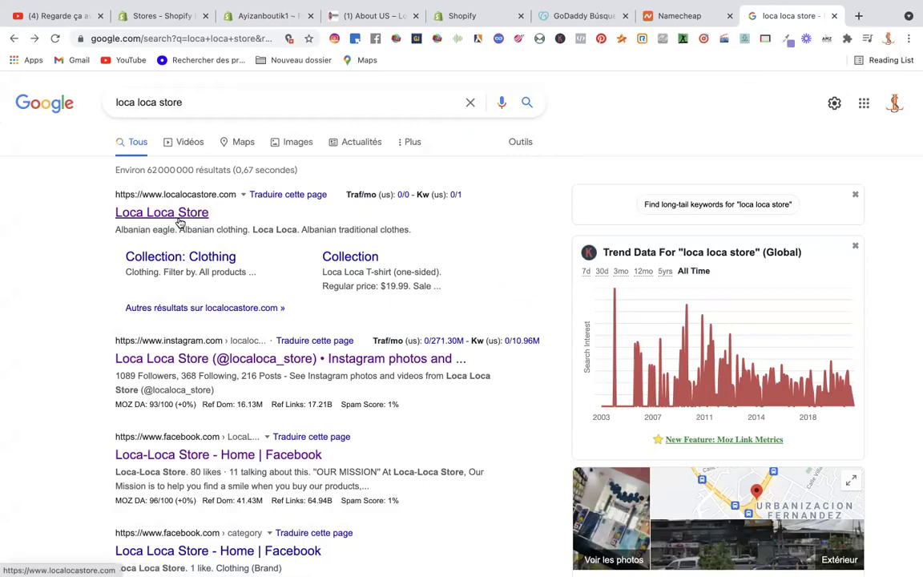
# - Return to the store preferences and examine the social sharing image, Google Analytics and Facebook Pixel sections
pyautogui.click(275, 16)
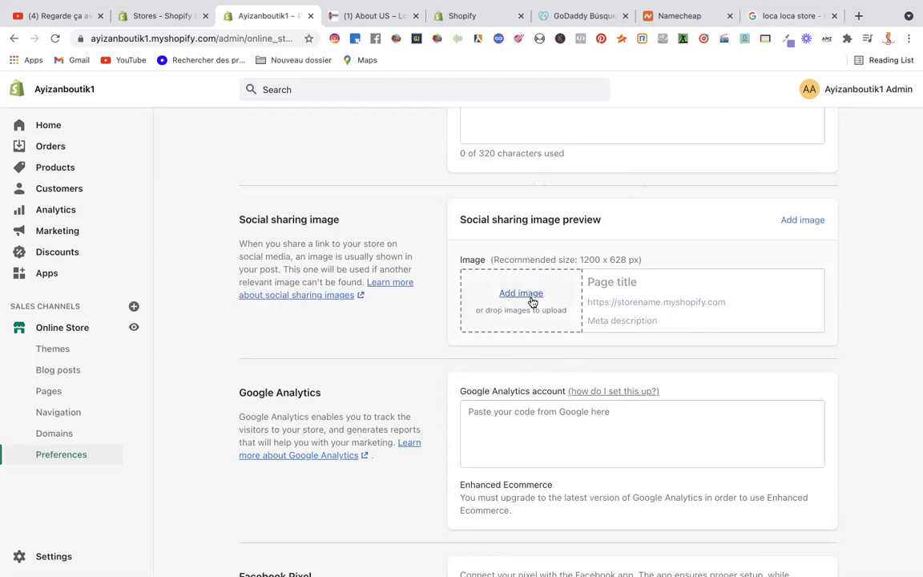
pyautogui.scroll(-3, 520, 336)
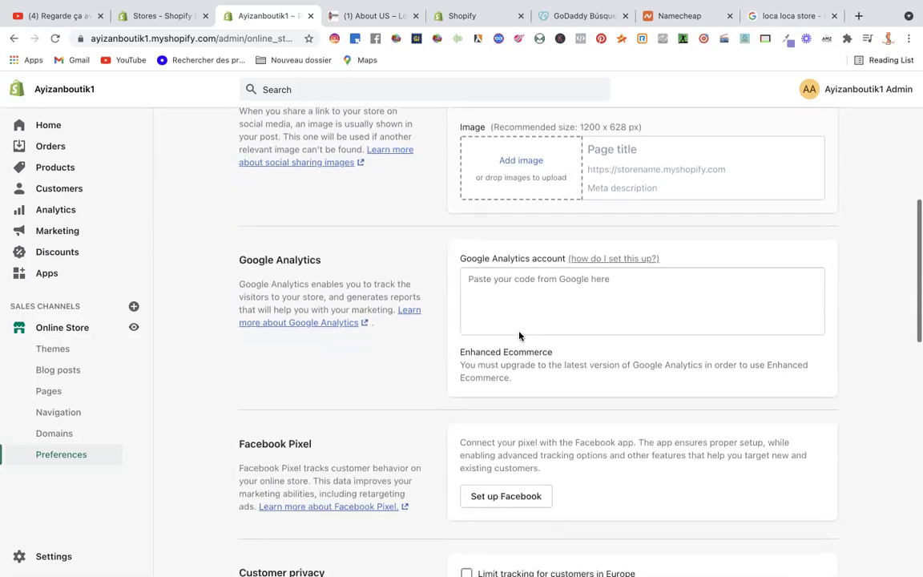
pyautogui.scroll(-1, 520, 333)
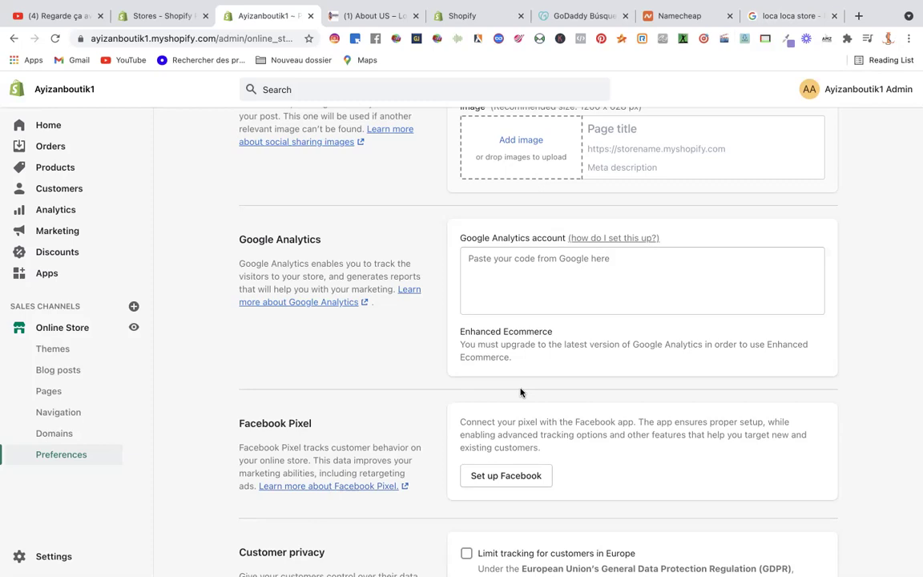
pyautogui.scroll(-3, 520, 392)
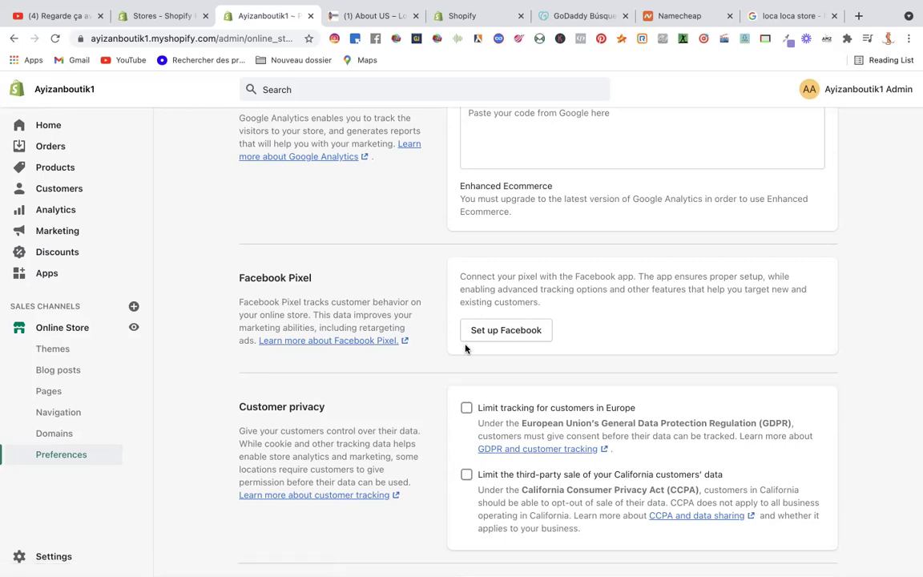
# - Open the Facebook setup for the pixel, examine the requested permissions, and go back to the preferences without adding it
pyautogui.click(504, 336)
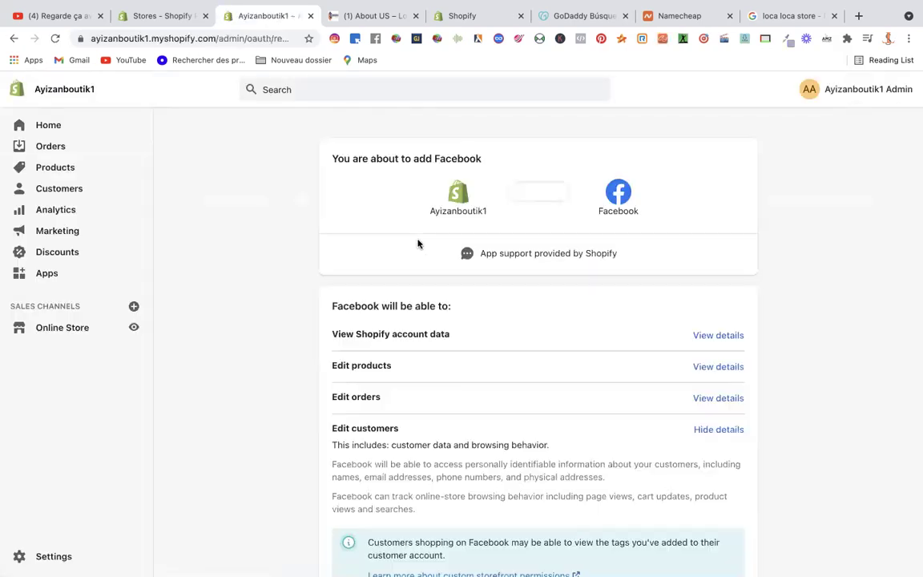
pyautogui.scroll(-5, 505, 307)
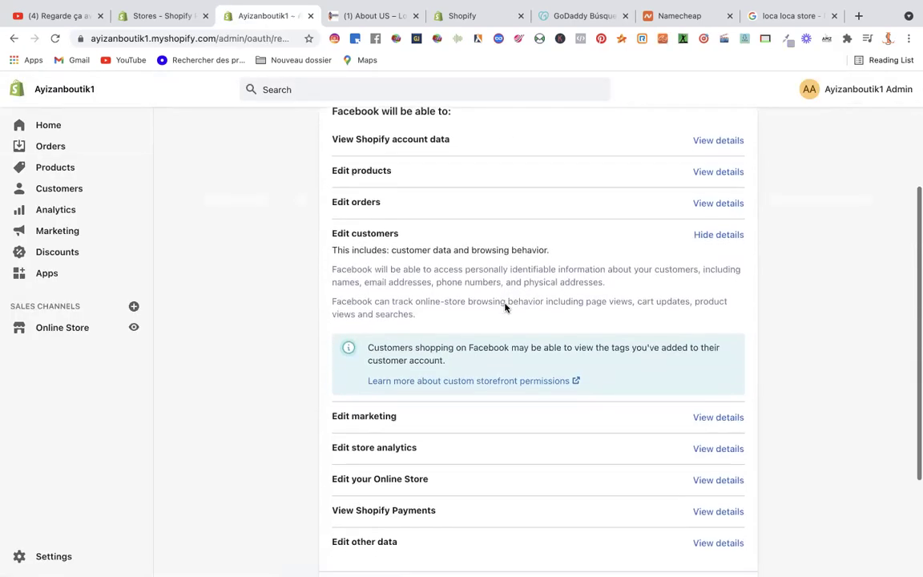
pyautogui.scroll(5, 571, 383)
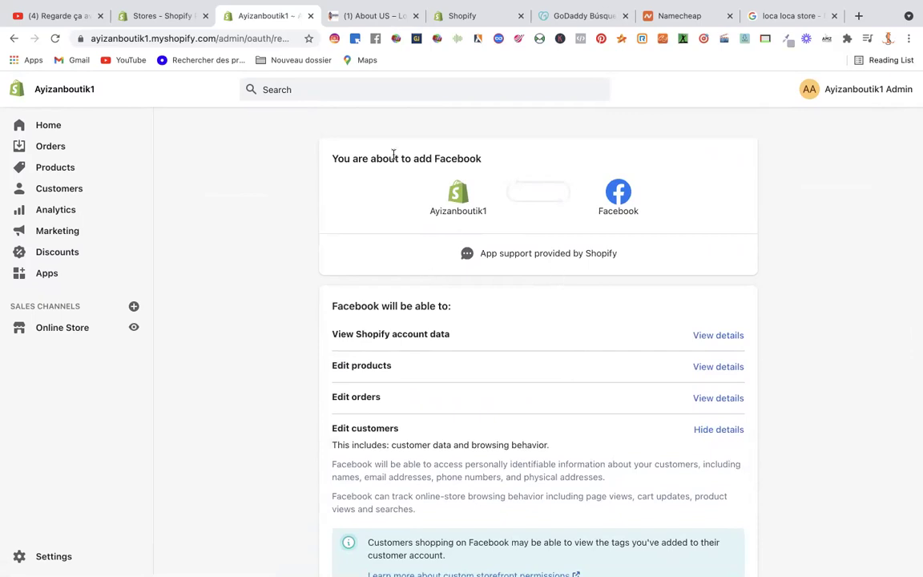
pyautogui.click(160, 17)
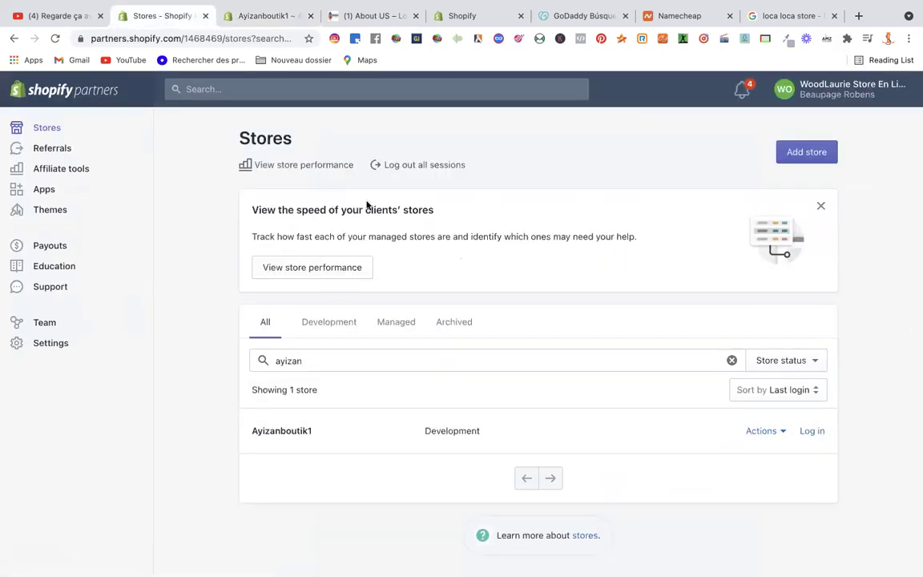
pyautogui.click(277, 16)
pyautogui.click(14, 37)
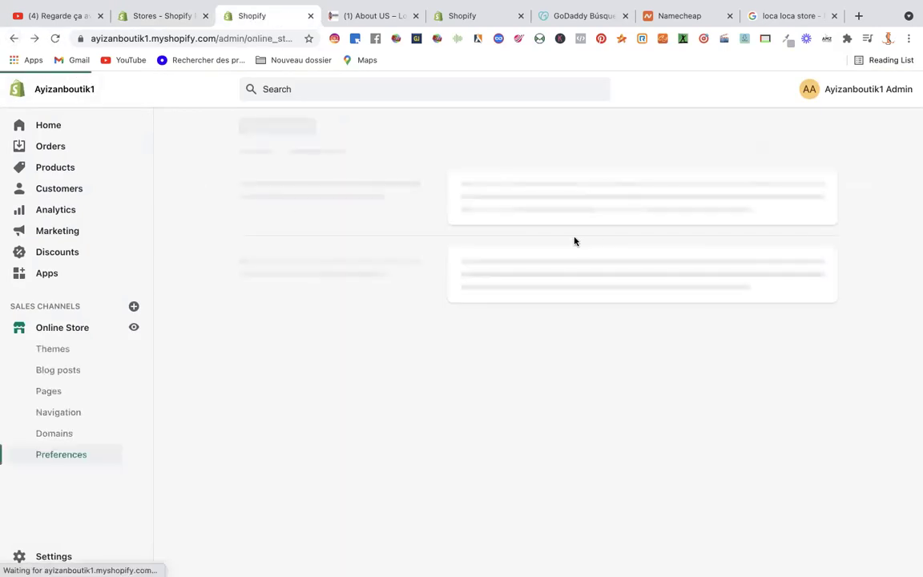
# - Examine the Facebook Pixel, customer privacy and password protection settings in the store preferences
pyautogui.scroll(-15, 530, 414)
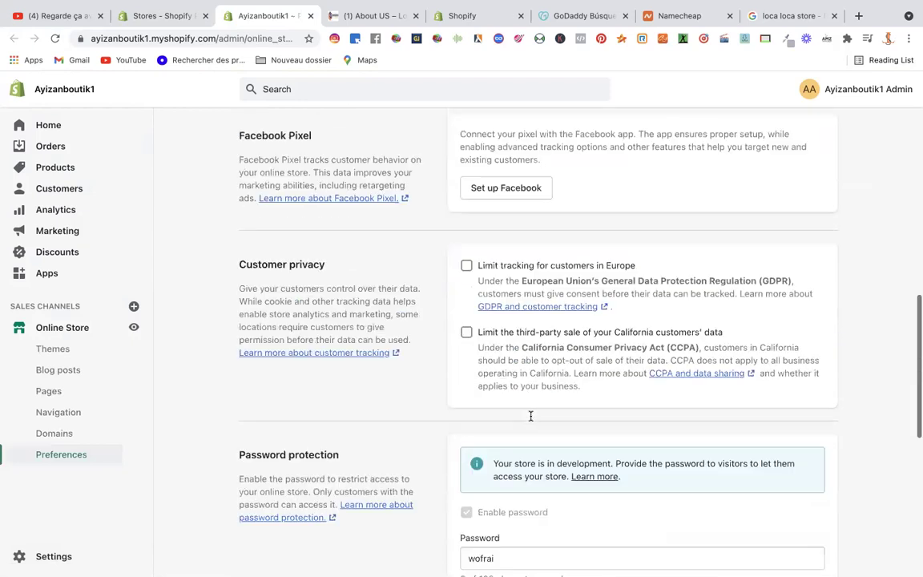
pyautogui.scroll(7, 551, 383)
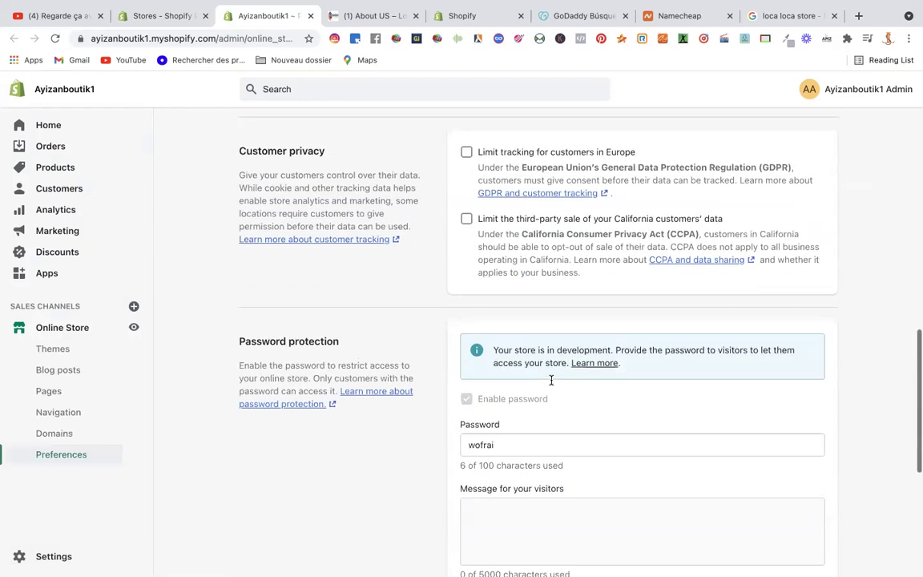
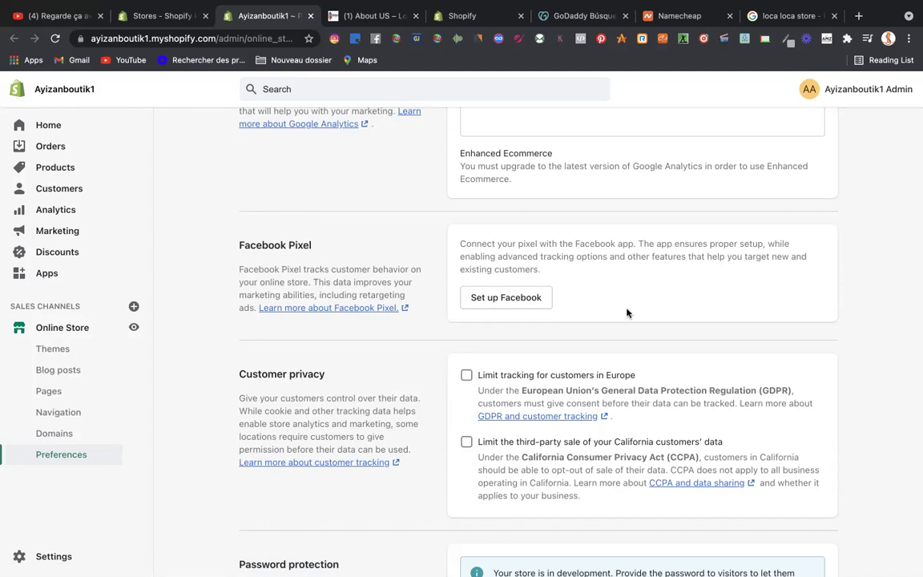
pyautogui.scroll(-1, 626, 313)
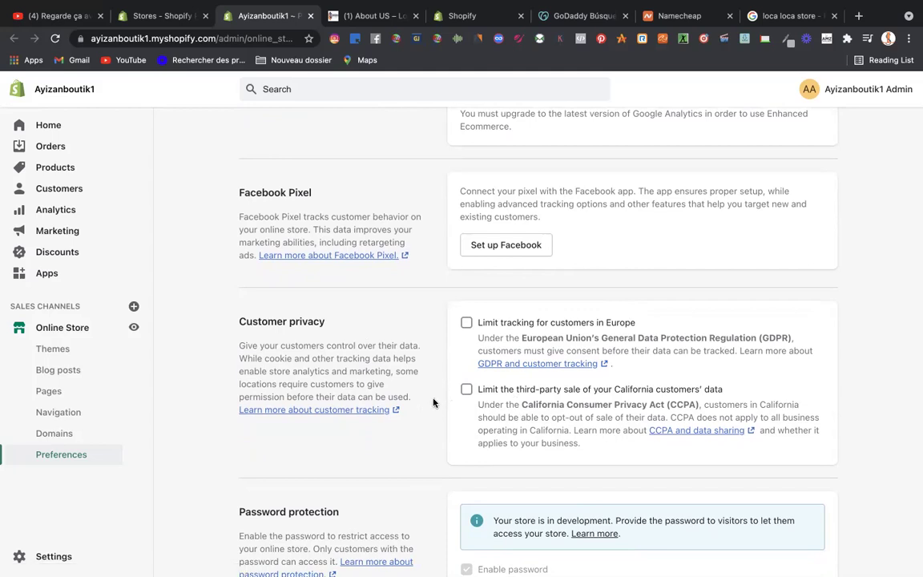
pyautogui.scroll(-1, 492, 403)
pyautogui.scroll(-4, 492, 402)
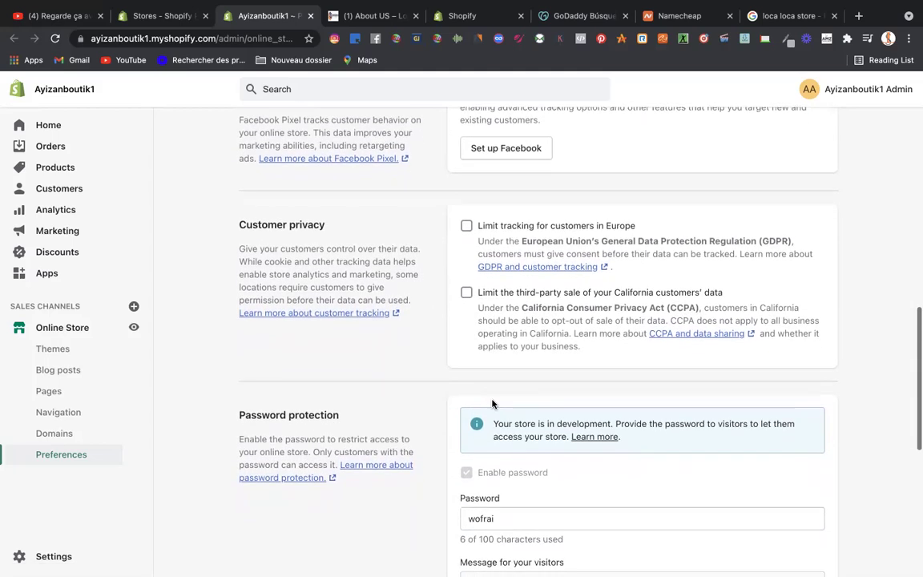
pyautogui.scroll(-5, 492, 402)
pyautogui.scroll(10, 321, 262)
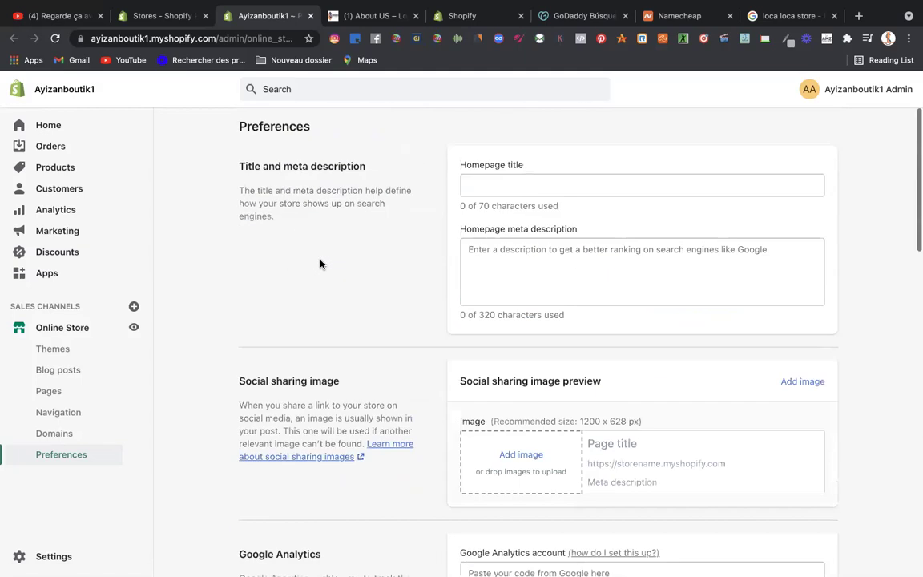
pyautogui.scroll(-6, 281, 248)
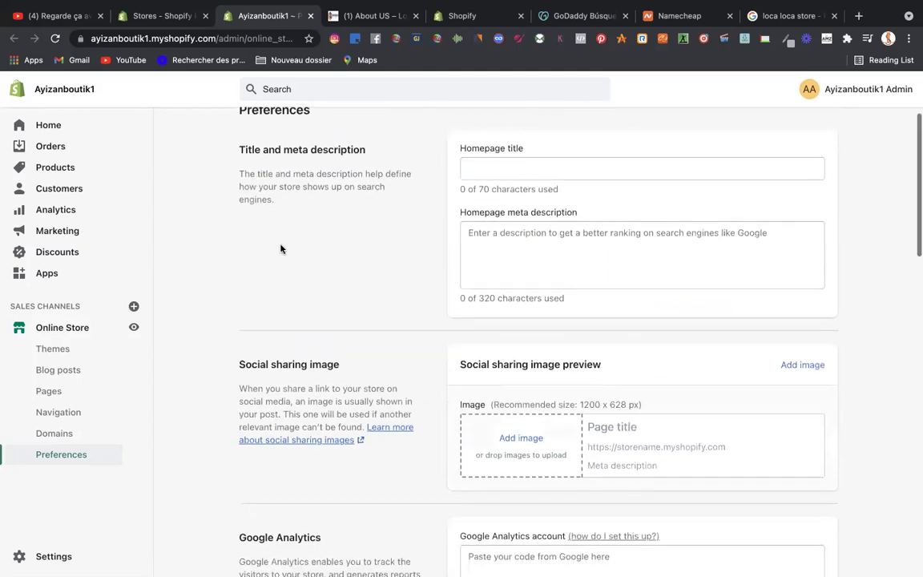
pyautogui.scroll(-4, 281, 248)
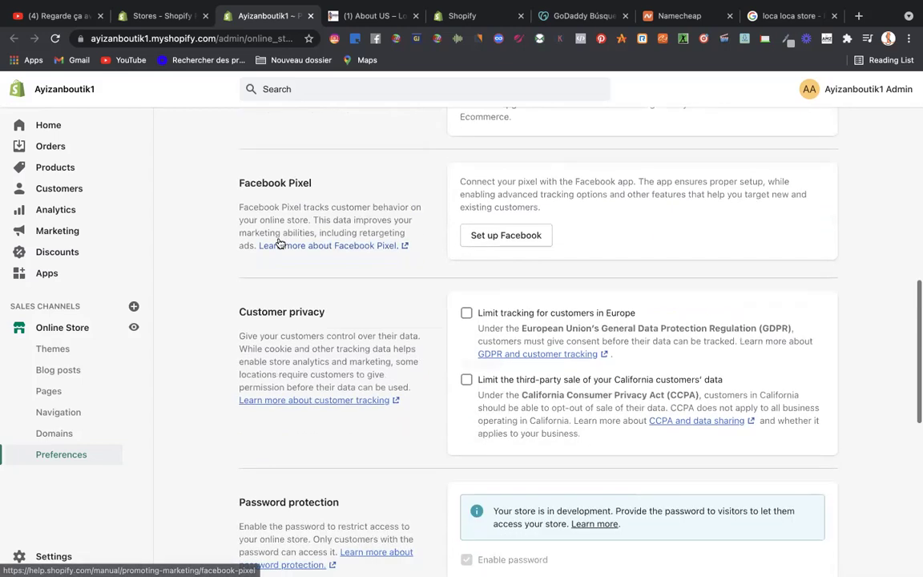
pyautogui.scroll(-1, 278, 242)
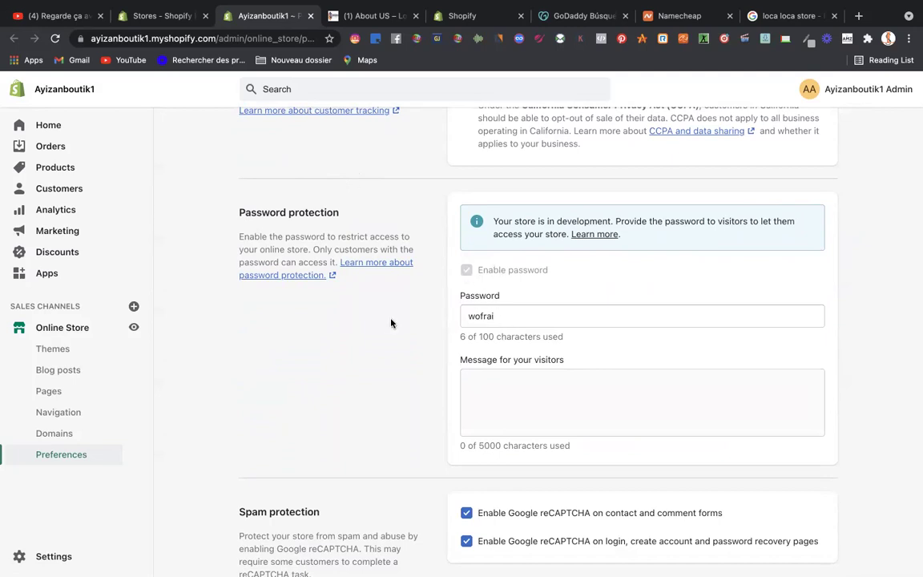
# - Examine the spam protection and domain redirection settings, and skim the preferences again from the homepage title down
pyautogui.scroll(-5, 389, 323)
pyautogui.scroll(5, 386, 321)
pyautogui.scroll(5, 385, 319)
pyautogui.scroll(-6, 385, 319)
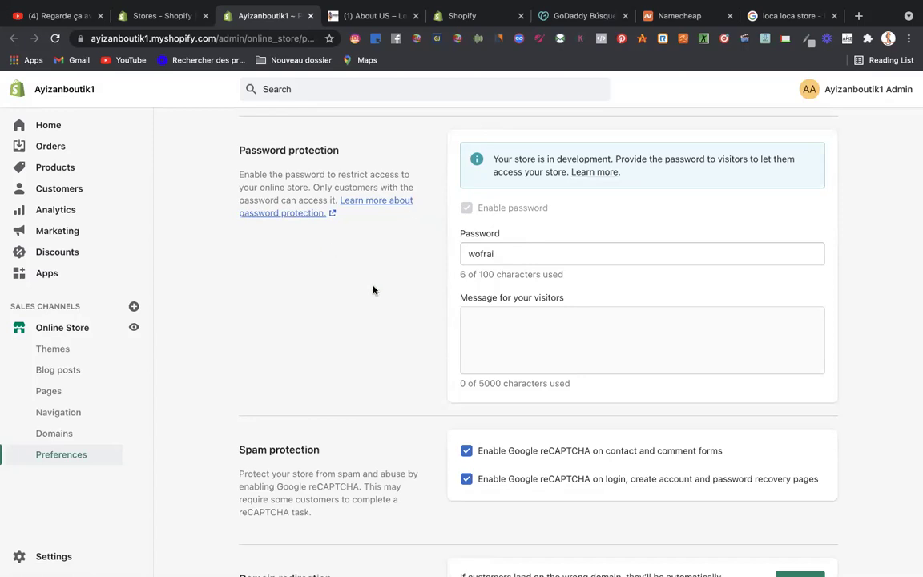
pyautogui.scroll(-3, 445, 338)
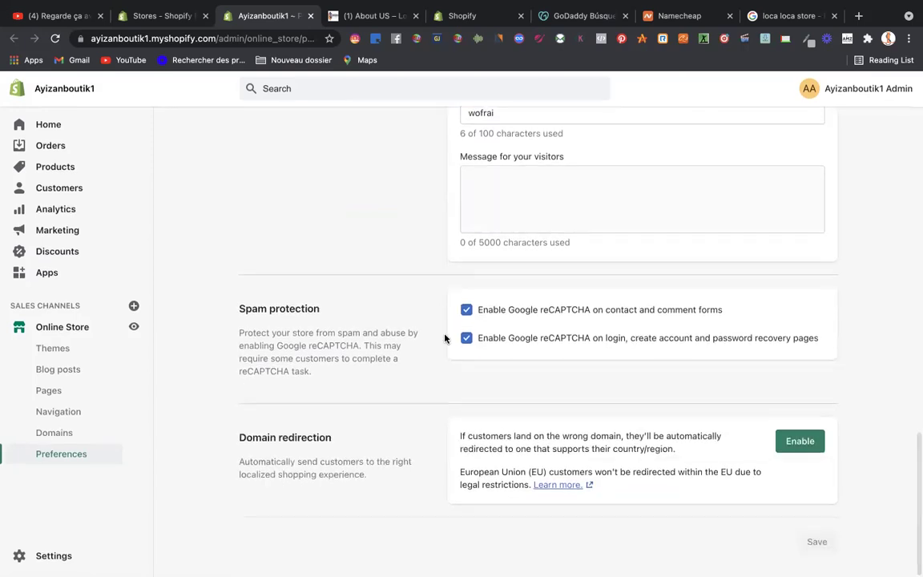
pyautogui.scroll(15, 445, 339)
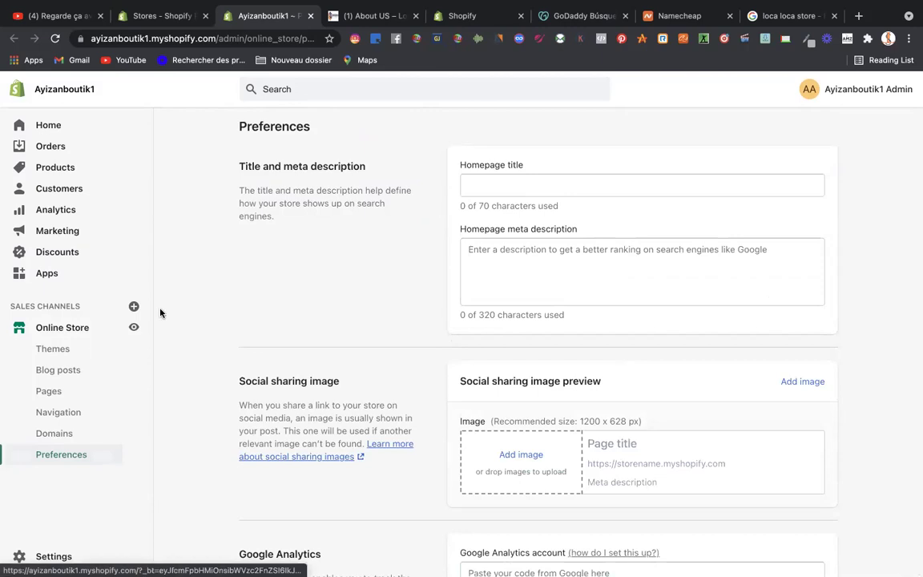
pyautogui.scroll(-4, 265, 307)
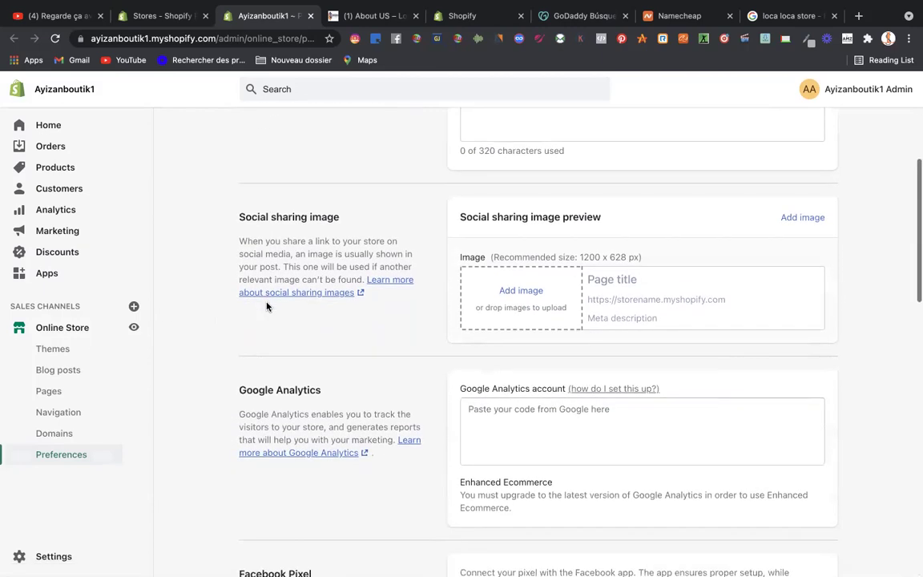
pyautogui.scroll(4, 267, 307)
pyautogui.scroll(-15, 267, 306)
pyautogui.scroll(10, 267, 304)
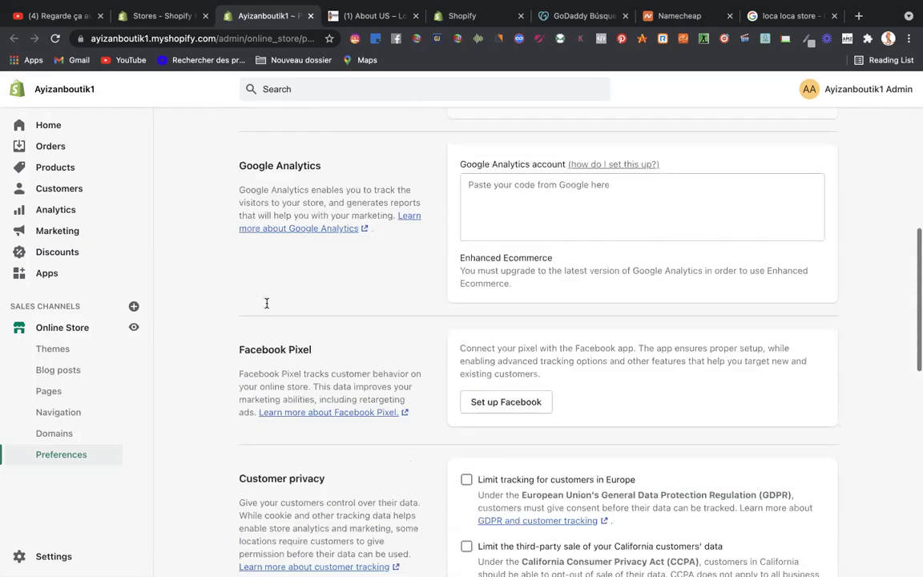
# - Skim the store preferences down to domain redirection, and examine the empty homepage title and meta description fields
pyautogui.scroll(10, 266, 305)
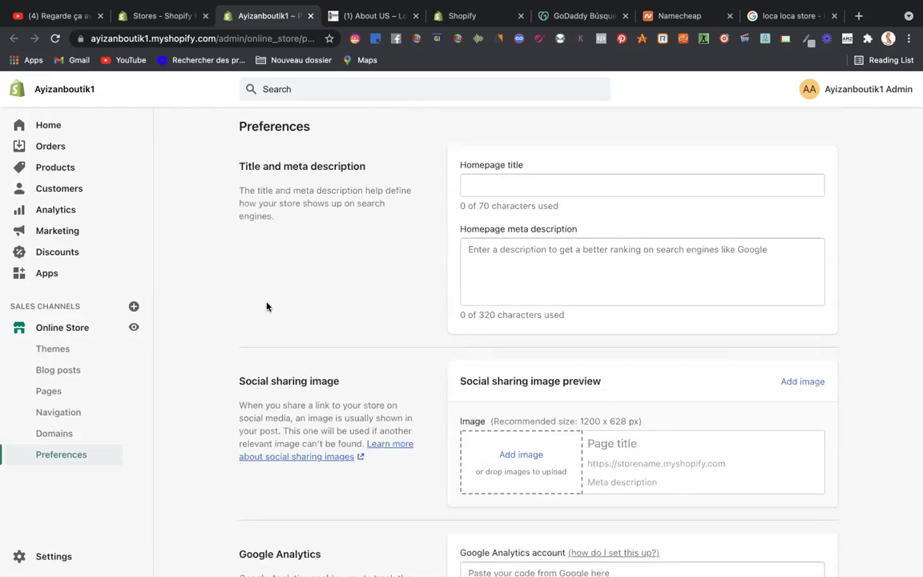
pyautogui.scroll(-15, 267, 307)
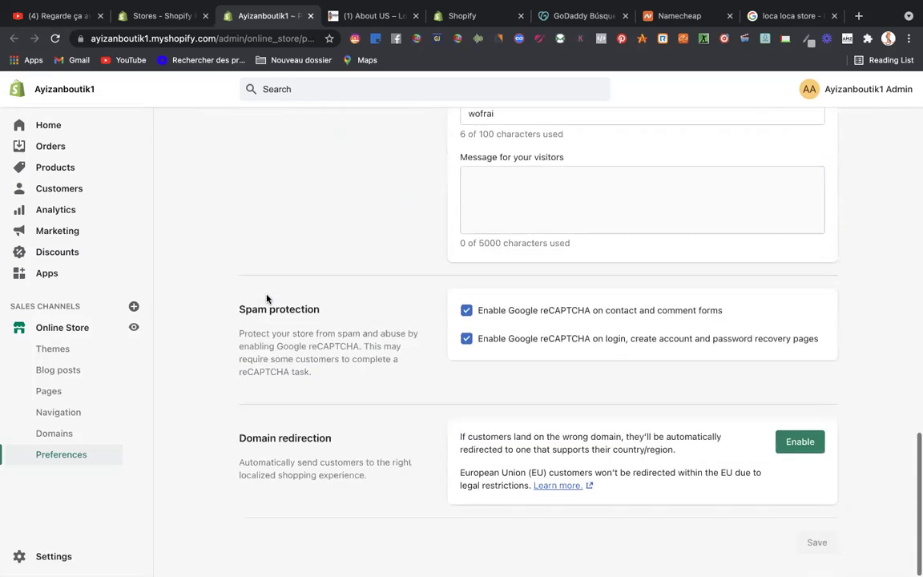
pyautogui.scroll(15, 268, 262)
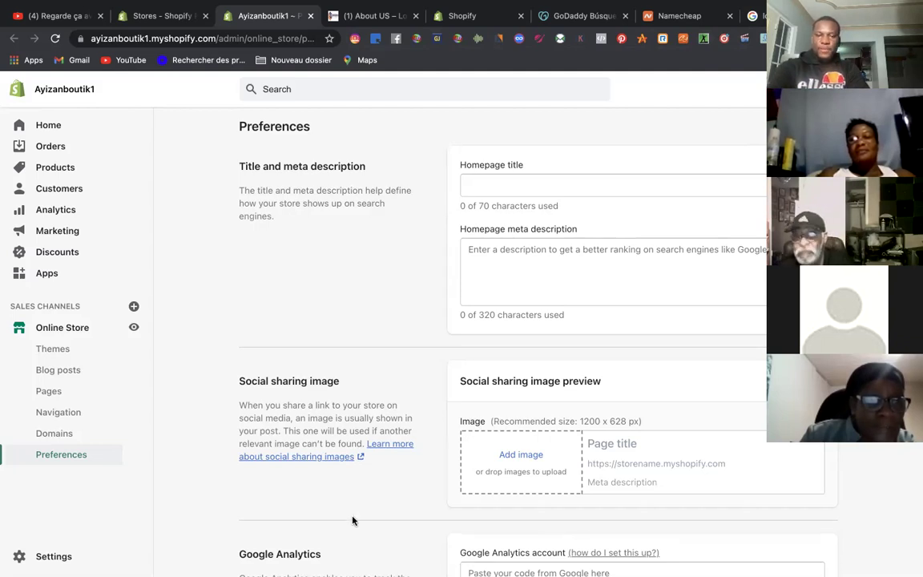
pyautogui.click(499, 185)
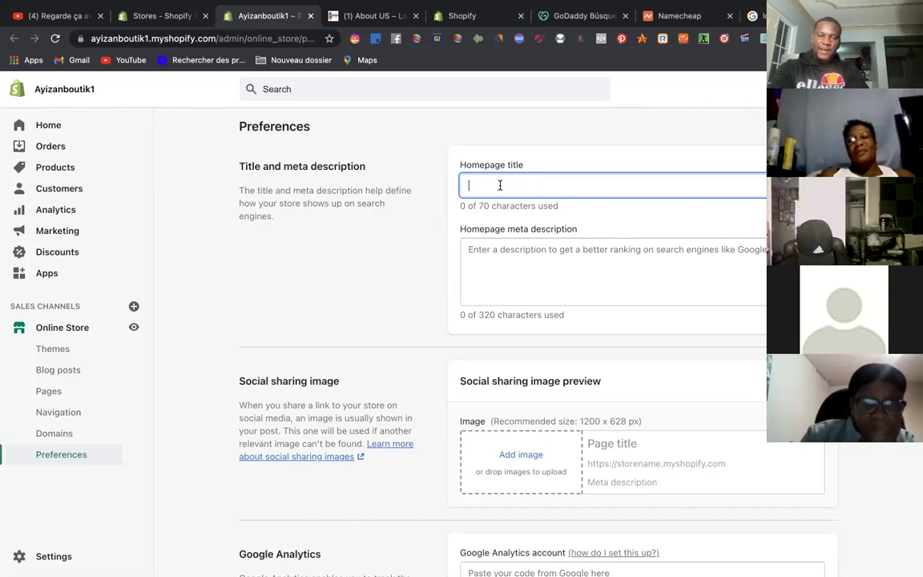
pyautogui.click(496, 257)
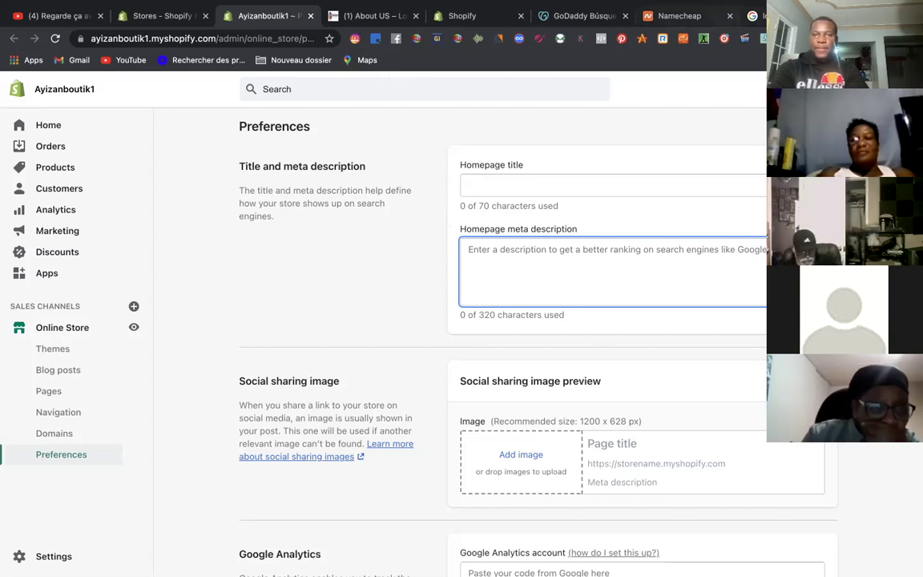
# - Examine the Google search results for "loca loca store" as examples of page titles and descriptions, and return to the store preferences
pyautogui.press('super+9')
pyautogui.scroll(-5, 293, 312)
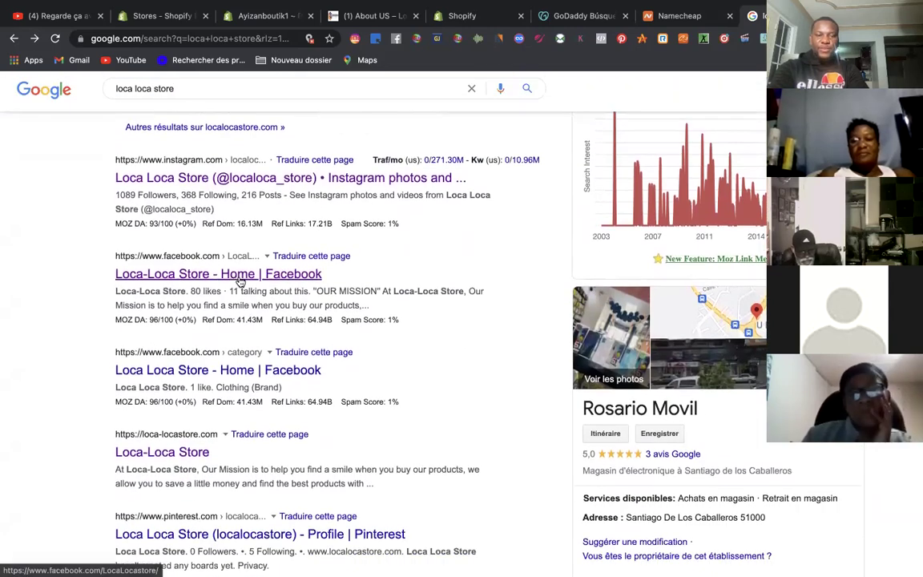
pyautogui.scroll(-1, 257, 301)
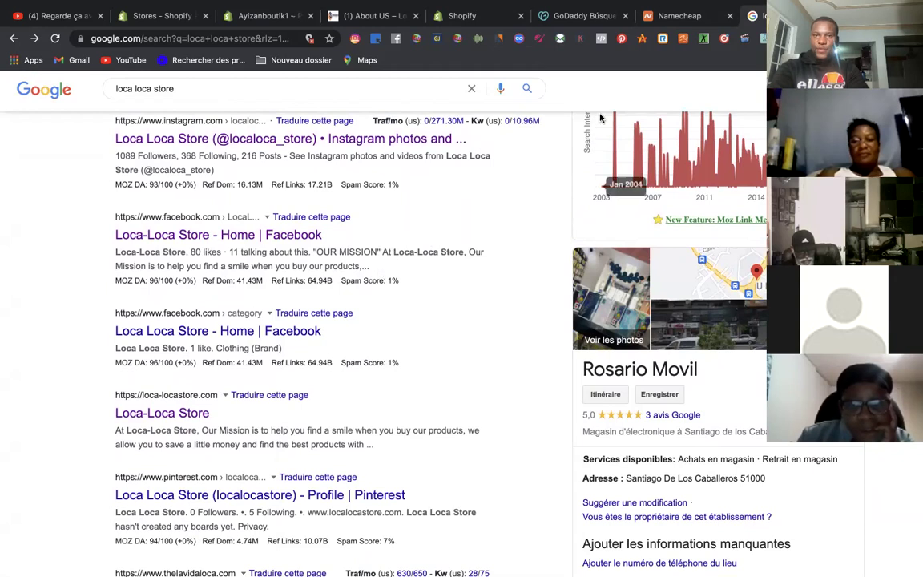
pyautogui.click(257, 17)
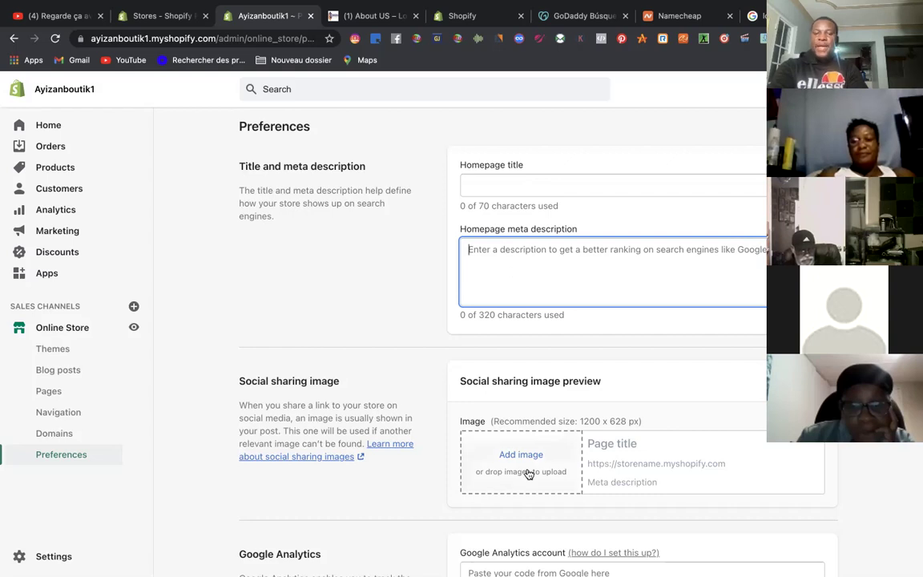
# - Examine the social sharing image and Google Analytics sections, and revisit the homepage title and meta description fields
pyautogui.scroll(-3, 528, 469)
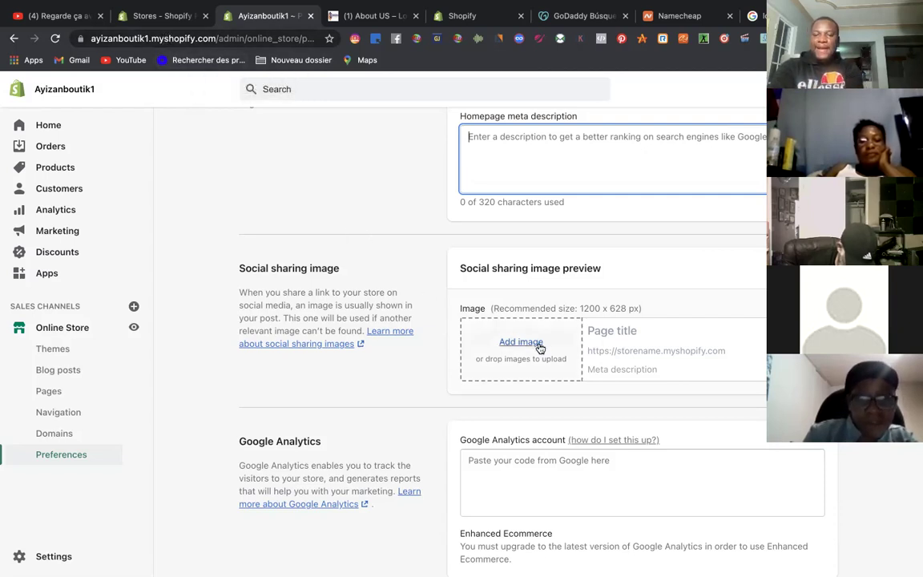
pyautogui.click(652, 351)
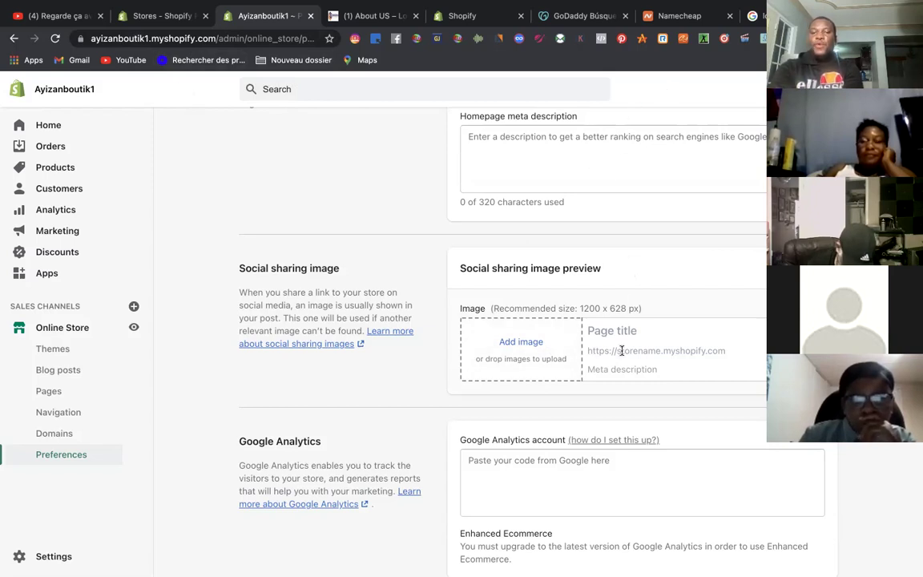
pyautogui.scroll(-3, 621, 351)
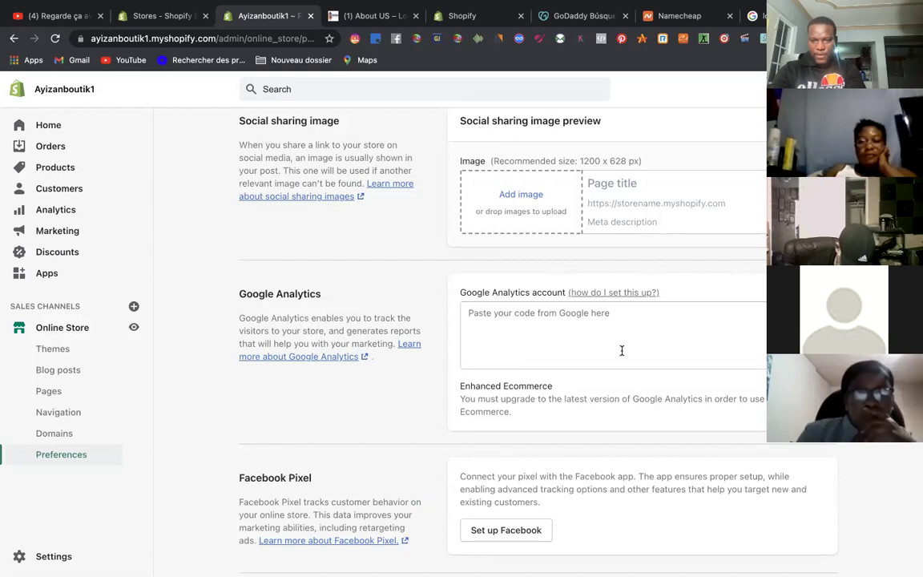
pyautogui.scroll(5, 621, 351)
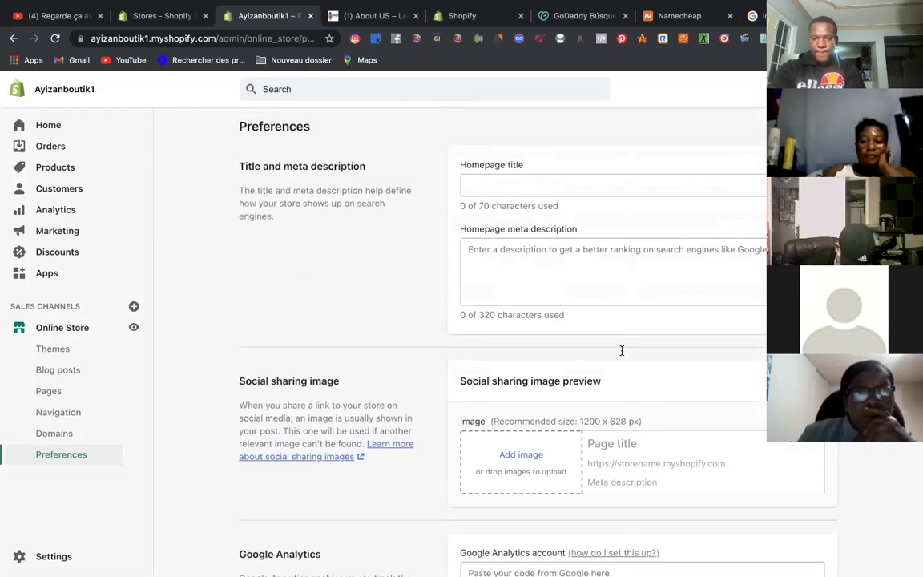
pyautogui.click(558, 183)
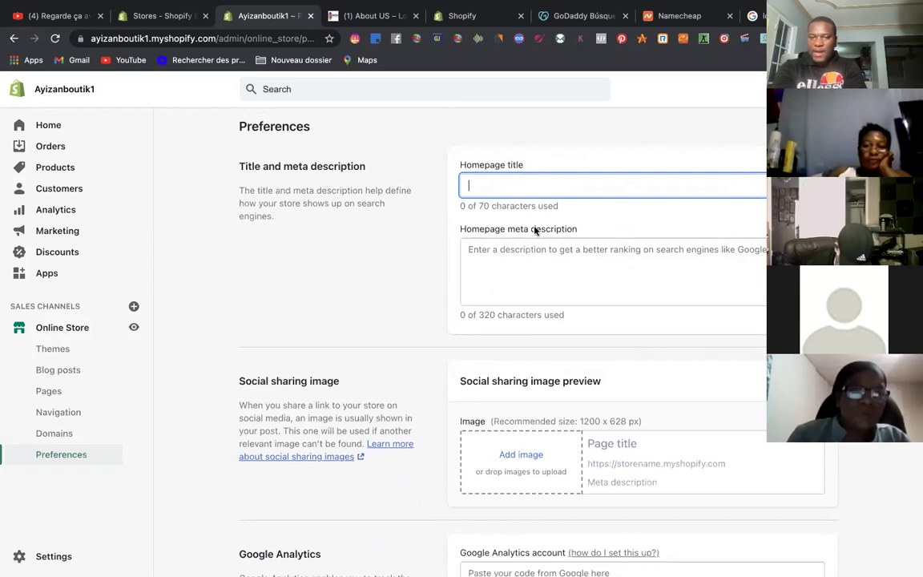
pyautogui.click(509, 268)
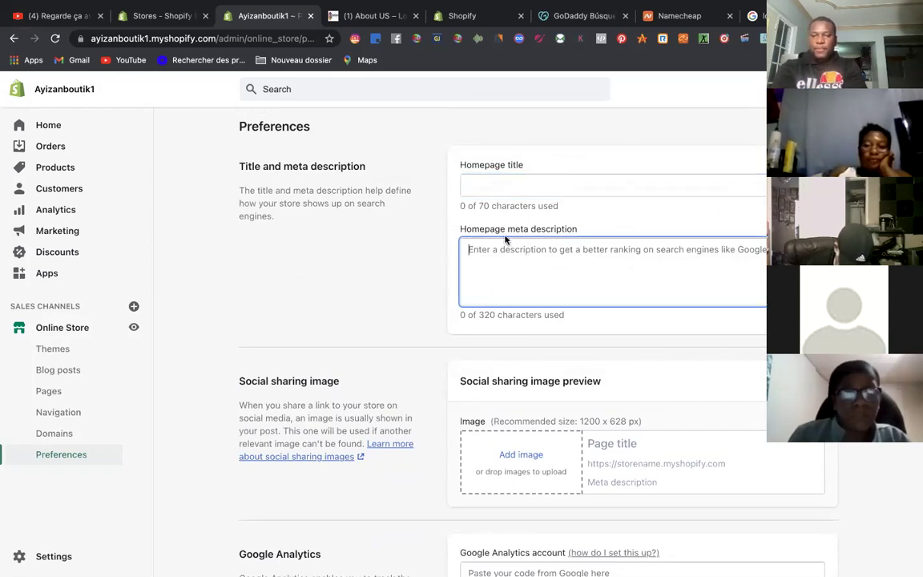
pyautogui.click(505, 183)
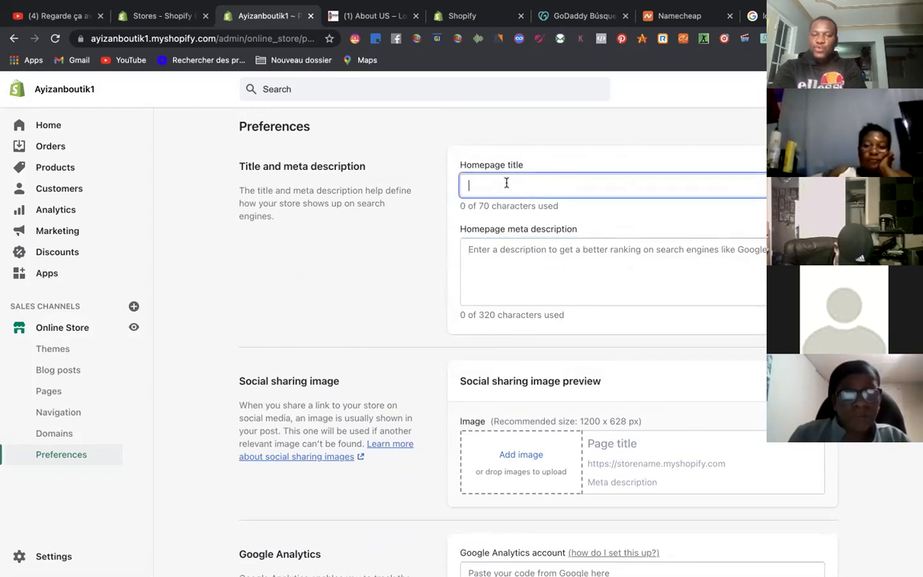
pyautogui.click(486, 270)
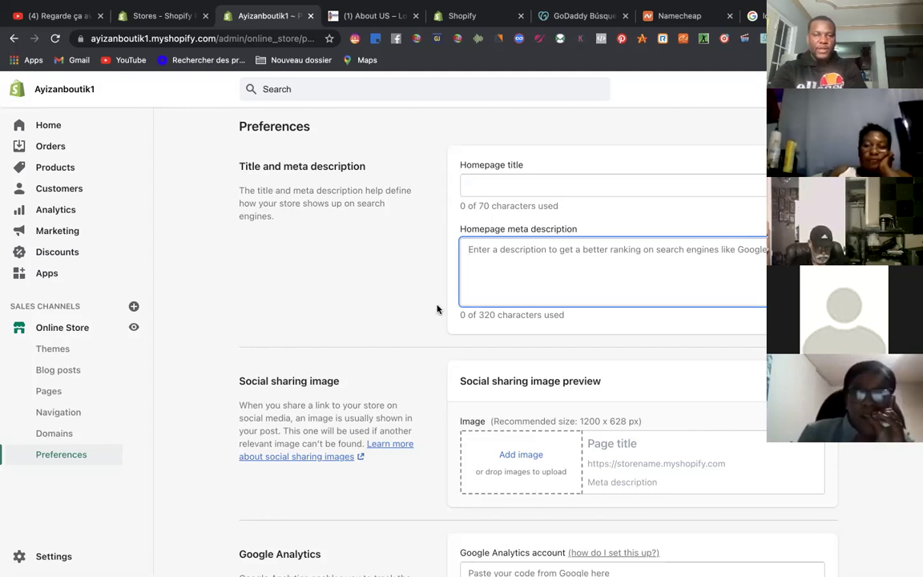
# - Review all preference sections once more, from the social sharing image through spam protection and domain redirection
pyautogui.scroll(-3, 437, 308)
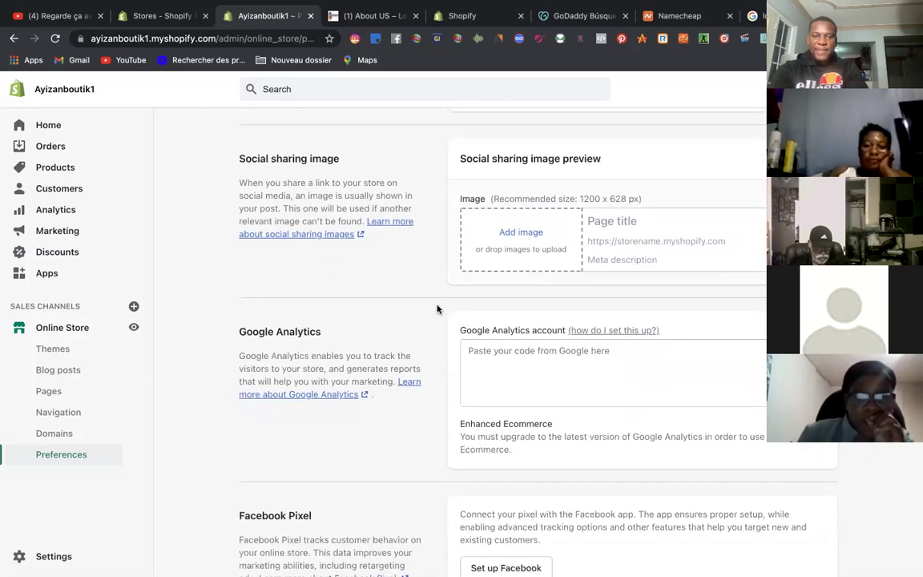
pyautogui.scroll(-2, 437, 309)
pyautogui.scroll(-6, 437, 309)
pyautogui.scroll(12, 437, 309)
pyautogui.scroll(-6, 430, 312)
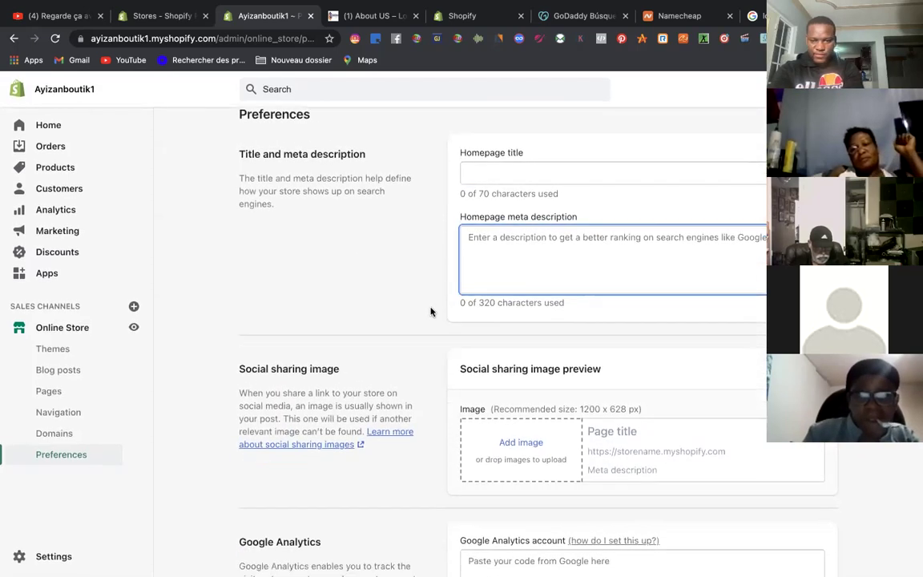
pyautogui.scroll(-8, 430, 312)
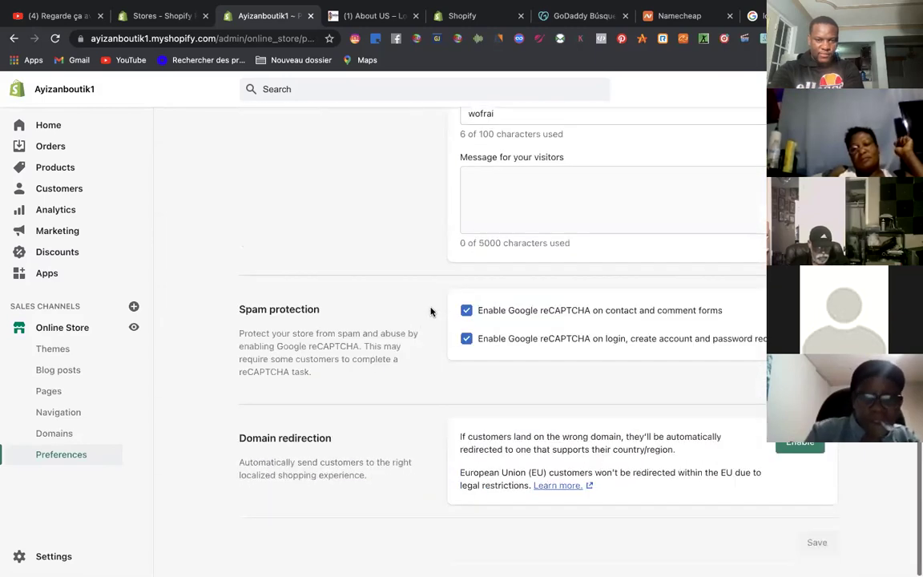
pyautogui.scroll(14, 430, 312)
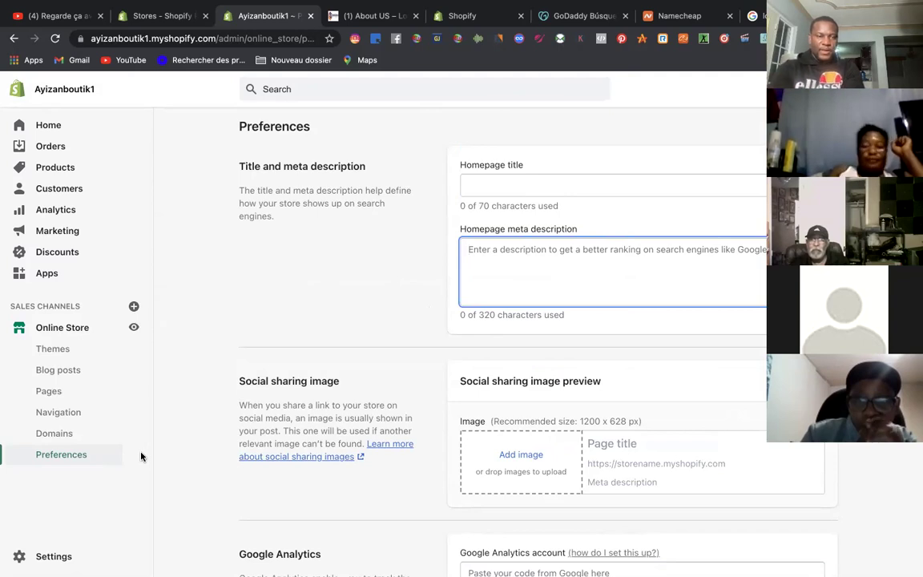
# - Open the store's themes, and examine the Loca-Loca Store homepage's banner, top collections and beauty section as a design example
pyautogui.click(71, 353)
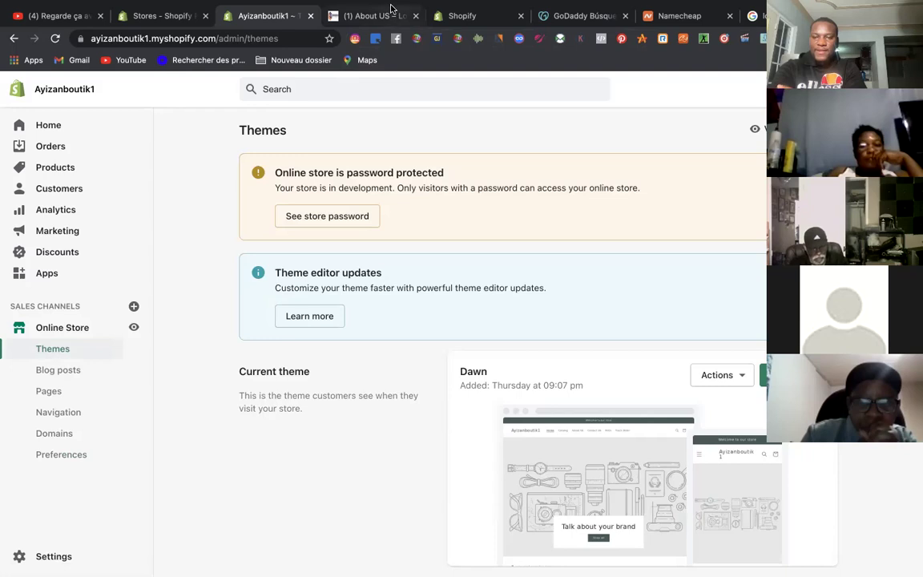
pyautogui.click(367, 51)
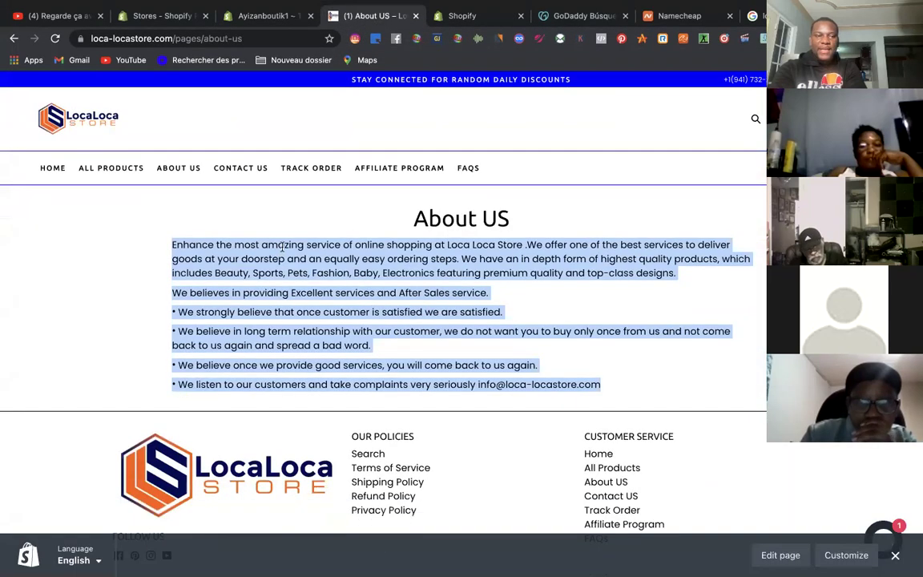
pyautogui.click(54, 169)
pyautogui.scroll(-10, 327, 263)
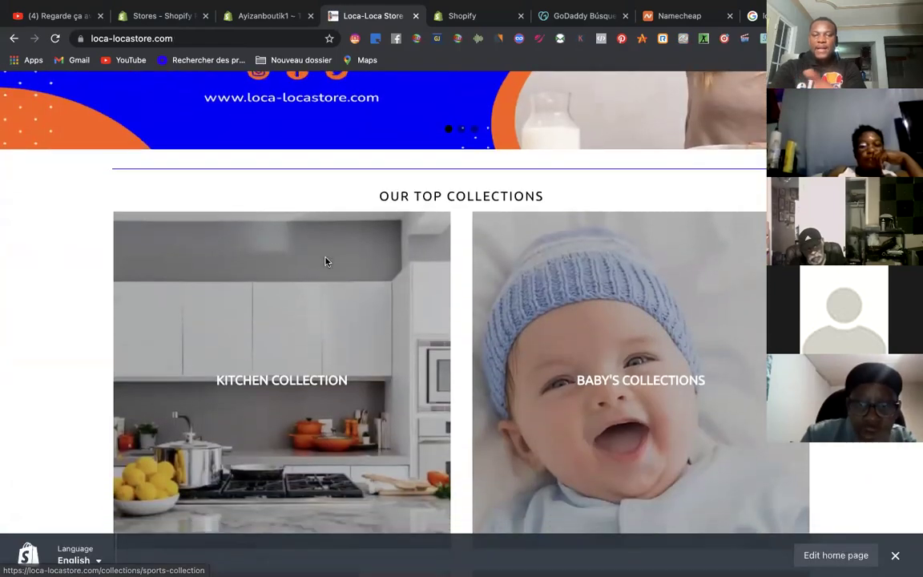
pyautogui.scroll(-10, 327, 251)
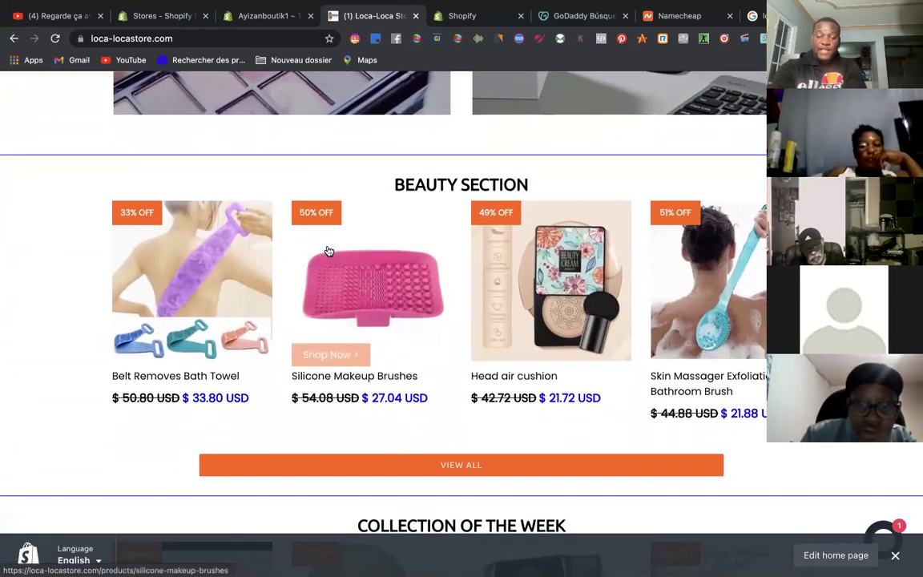
pyautogui.scroll(-3, 327, 250)
pyautogui.scroll(14, 122, 72)
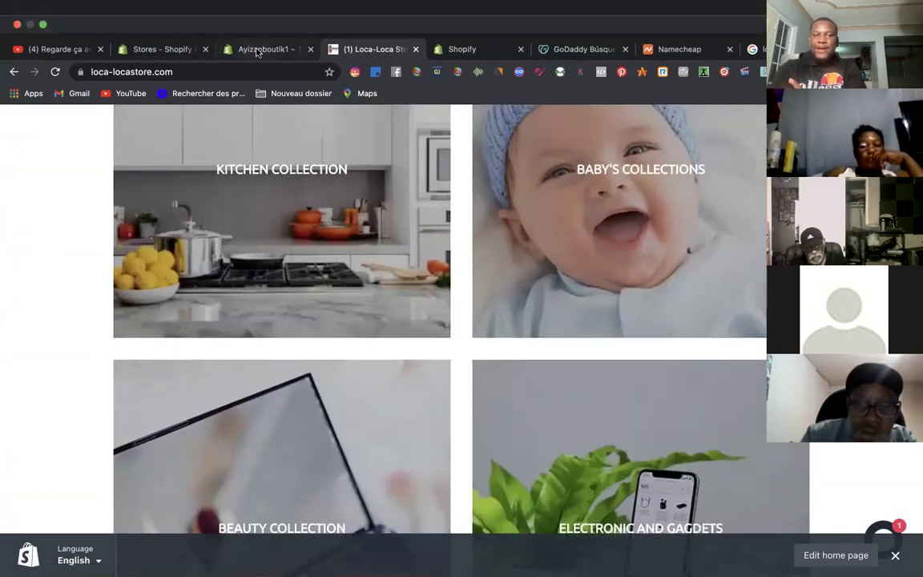
# - Return to the Ayizanboutik1 themes and examine the current Dawn theme, the online store speed section and the theme library
pyautogui.click(252, 16)
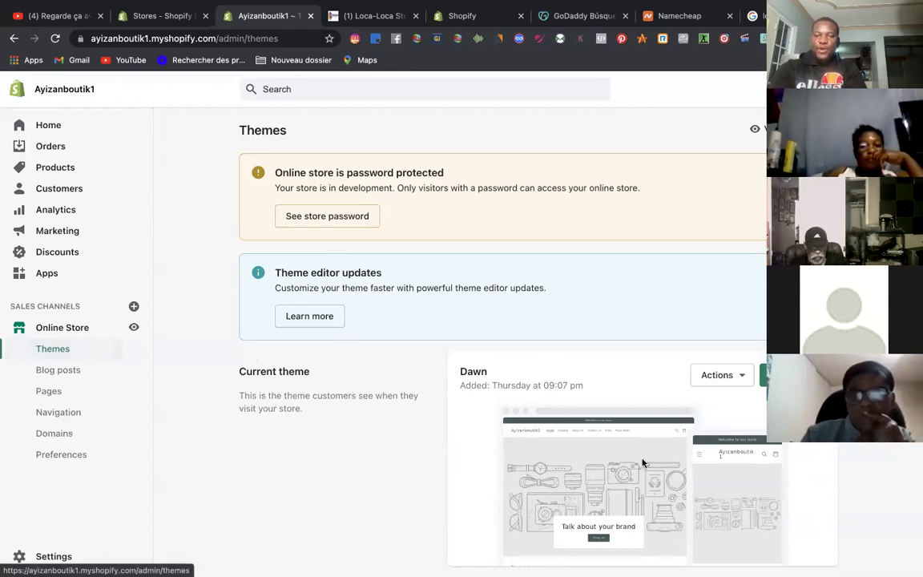
pyautogui.scroll(-4, 712, 428)
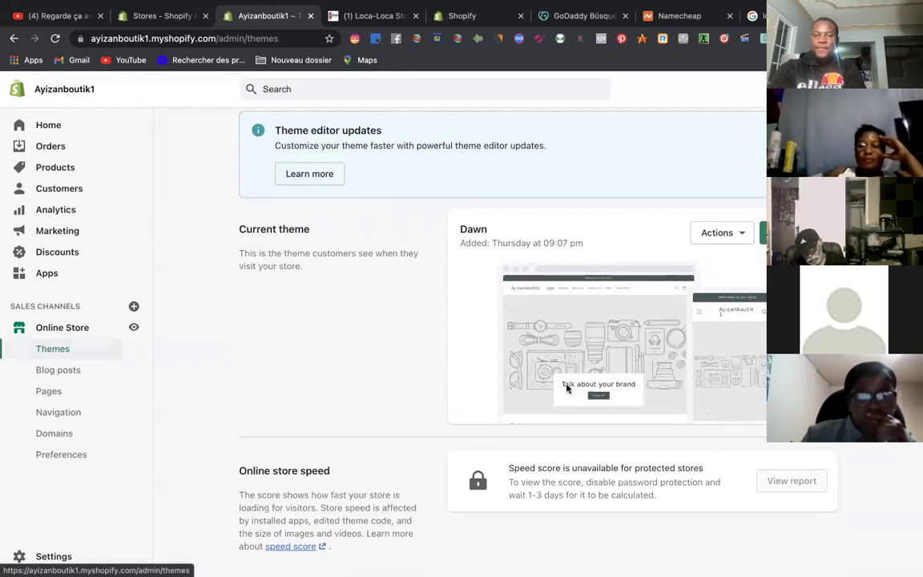
pyautogui.scroll(-5, 515, 404)
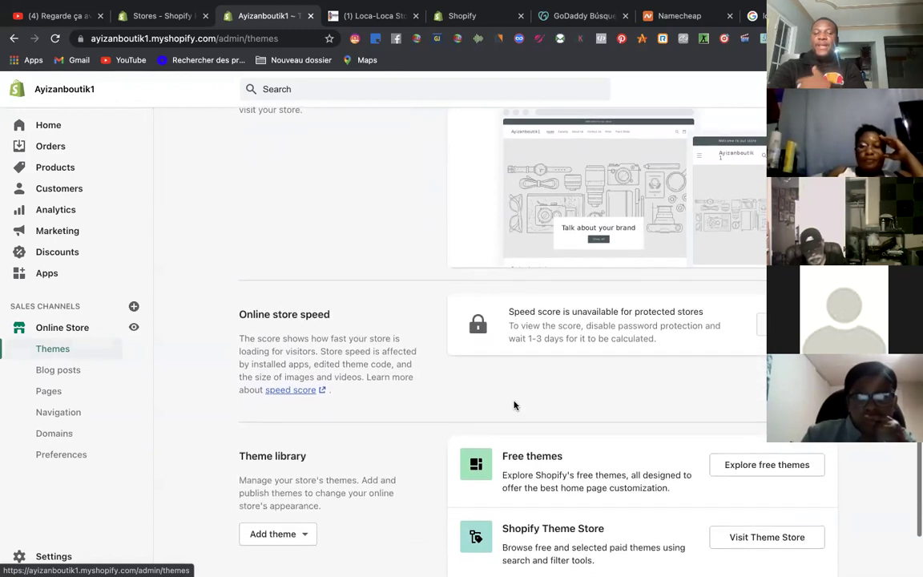
pyautogui.scroll(-1, 514, 405)
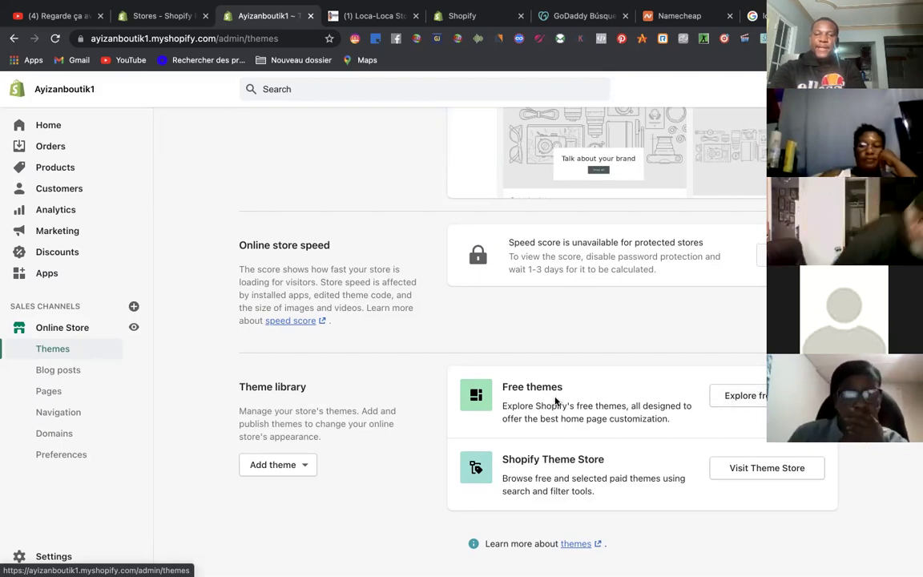
pyautogui.scroll(5, 622, 336)
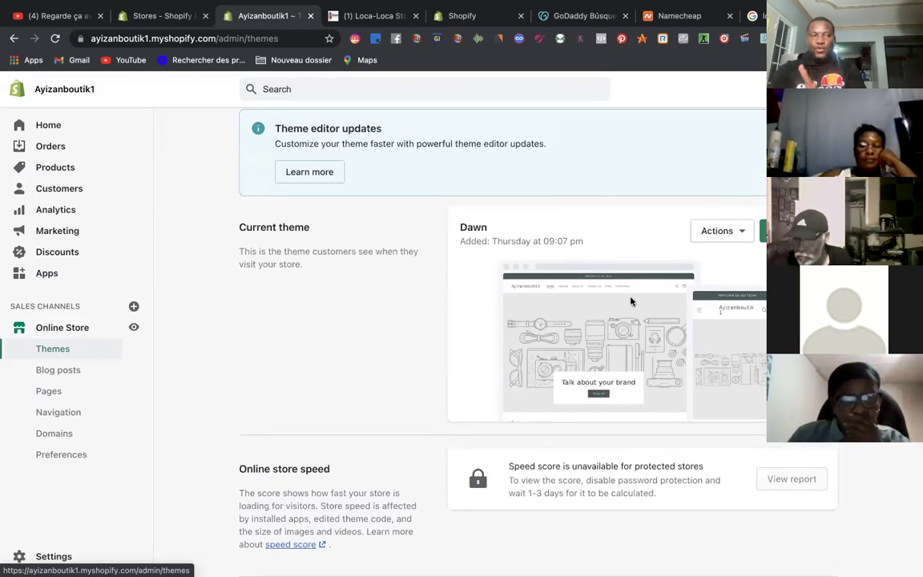
pyautogui.scroll(-1, 631, 302)
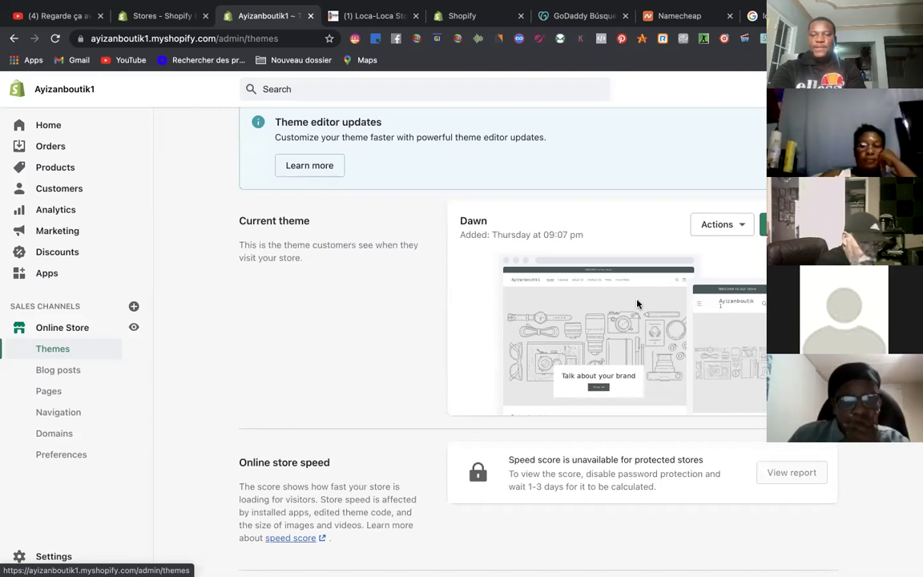
pyautogui.scroll(-1, 638, 303)
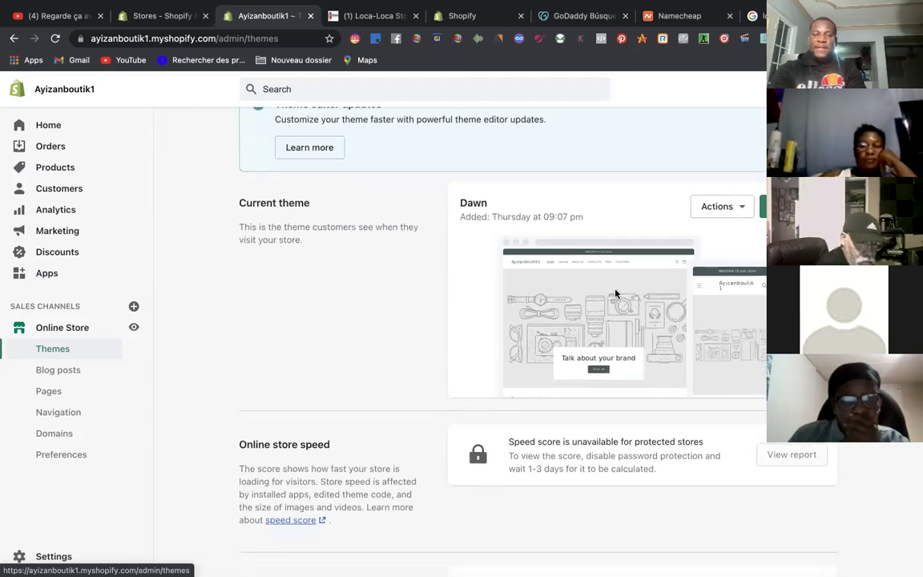
pyautogui.scroll(-5, 616, 294)
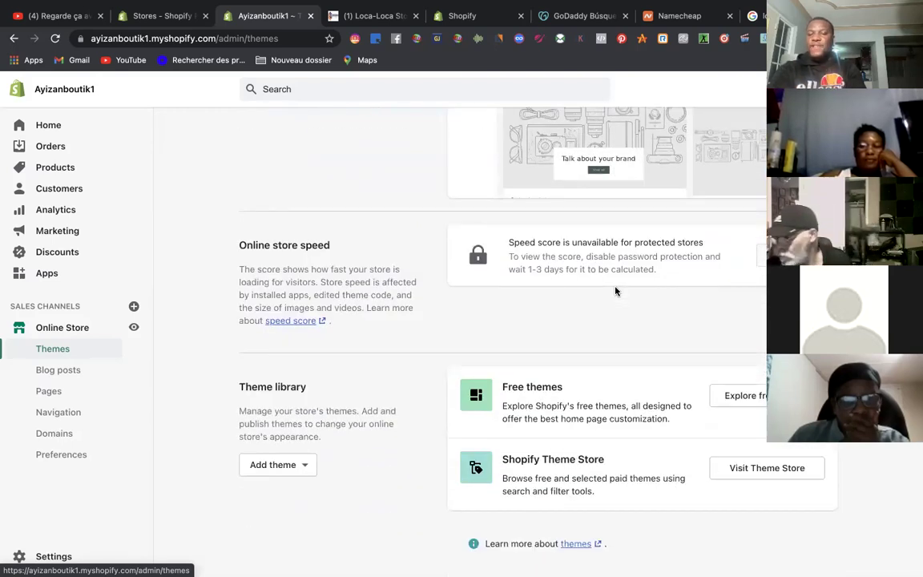
# - Open the collection of free themes and examine the available designs, from Simple and Boundless to Minimal and Express
pyautogui.click(731, 398)
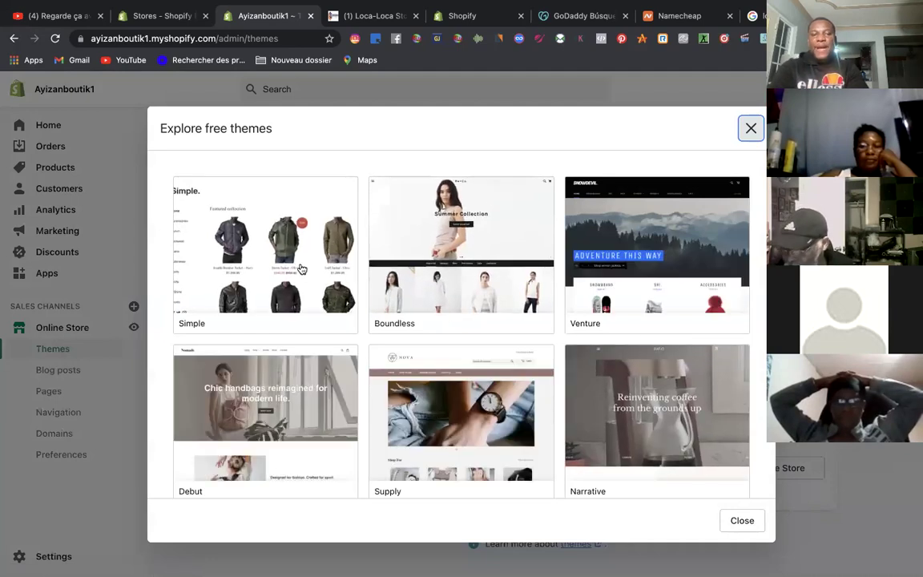
pyautogui.scroll(-5, 605, 401)
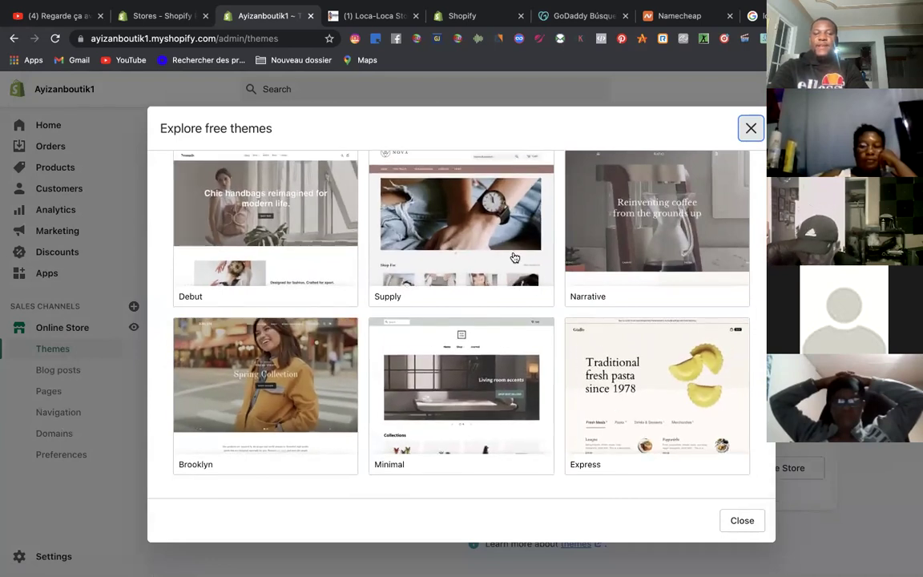
pyautogui.scroll(2, 684, 230)
pyautogui.scroll(3, 683, 230)
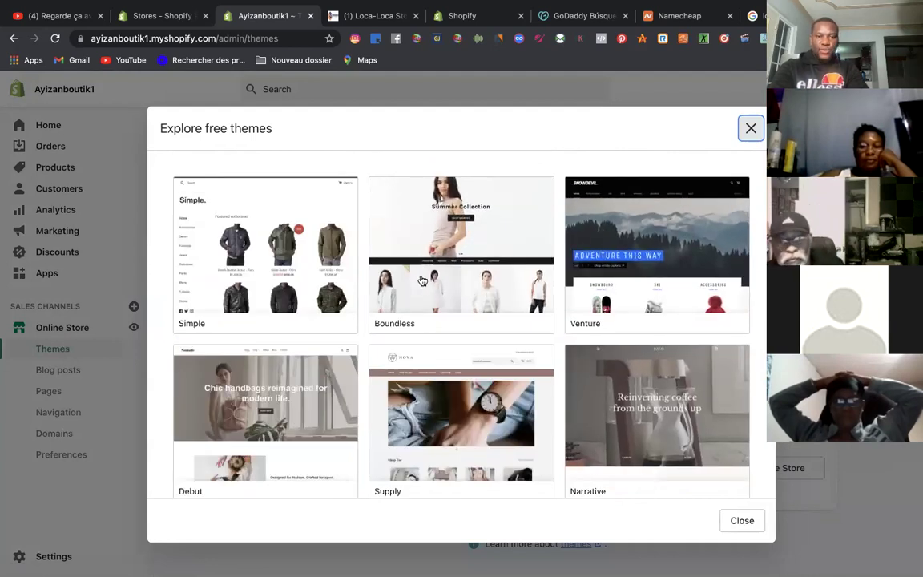
pyautogui.scroll(-4, 398, 324)
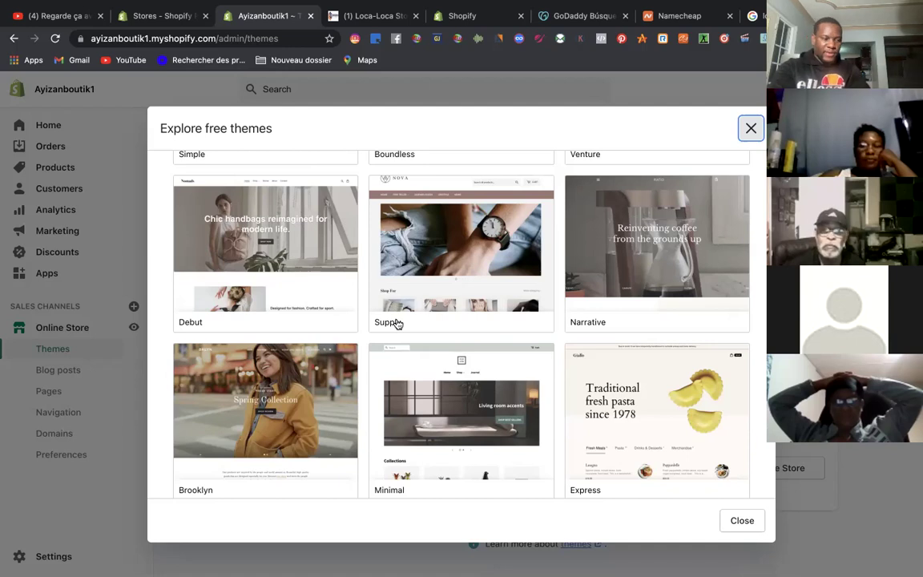
pyautogui.scroll(3, 456, 273)
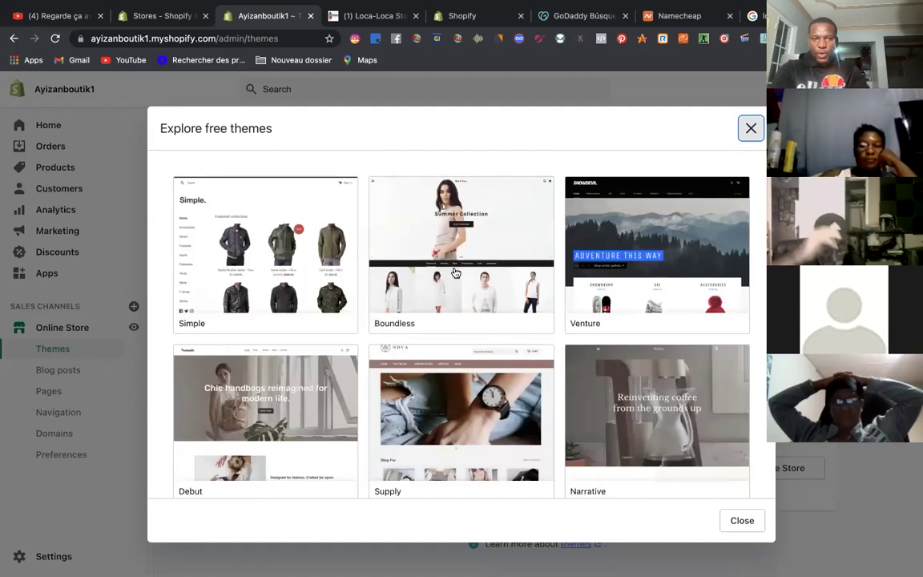
pyautogui.scroll(-5, 455, 272)
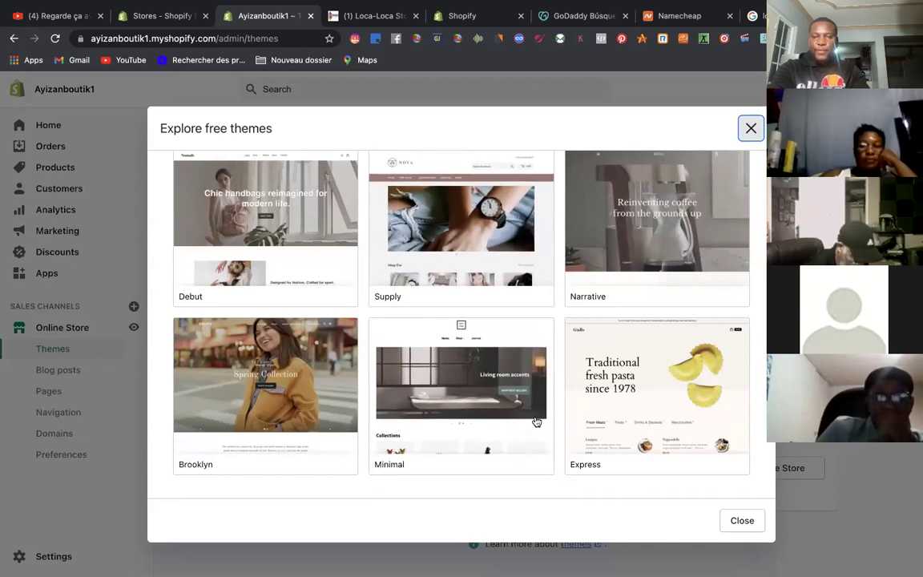
# - Preview the free Simple theme in its Light, Toy and Beauty styles, and close the preview without adding it
pyautogui.scroll(3, 536, 421)
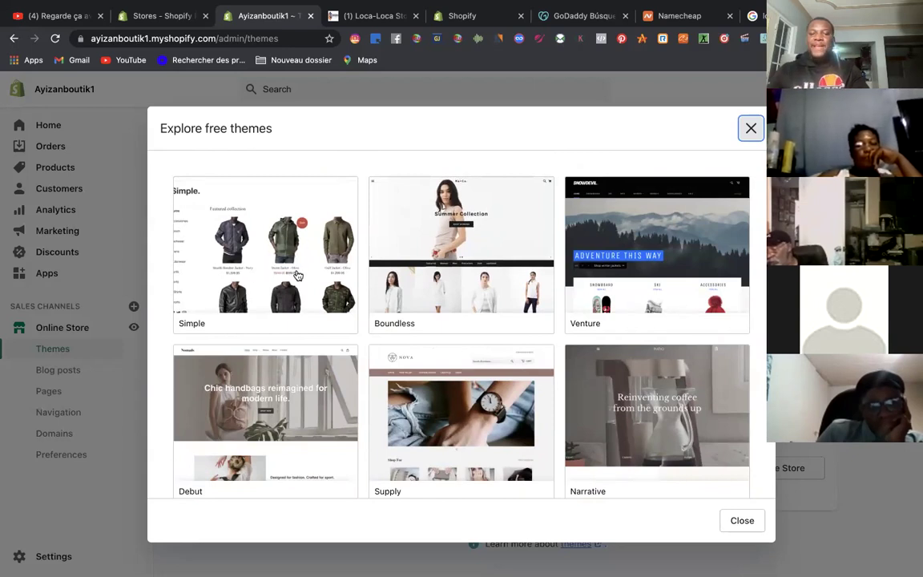
pyautogui.click(201, 224)
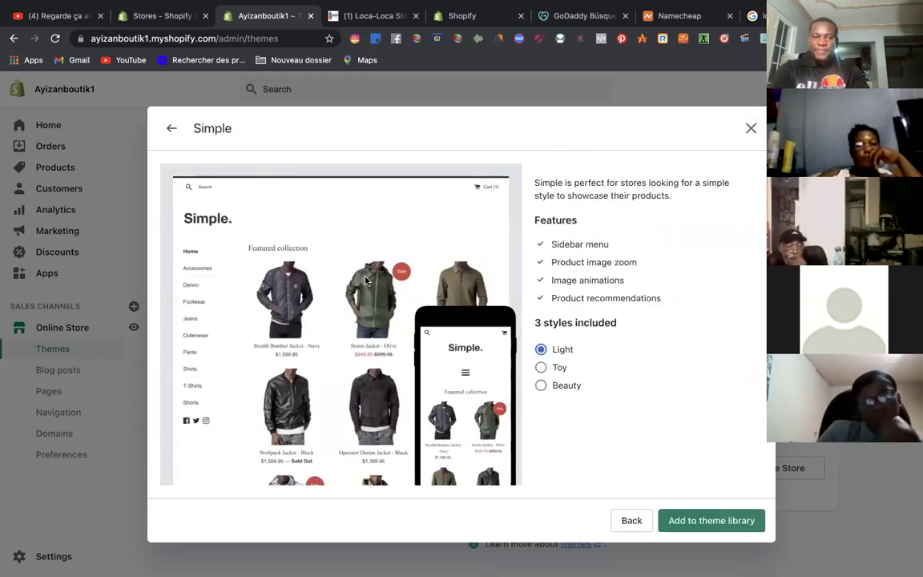
pyautogui.click(541, 368)
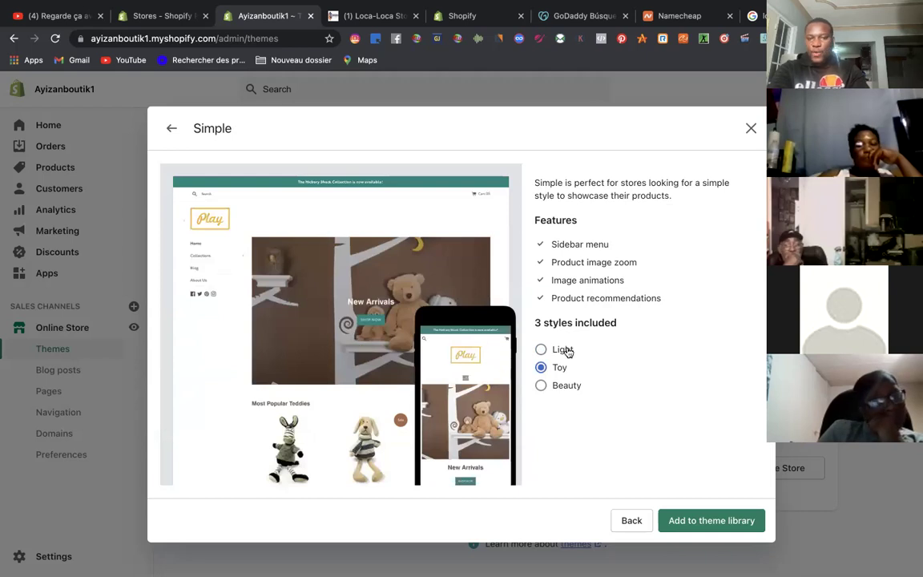
pyautogui.click(541, 349)
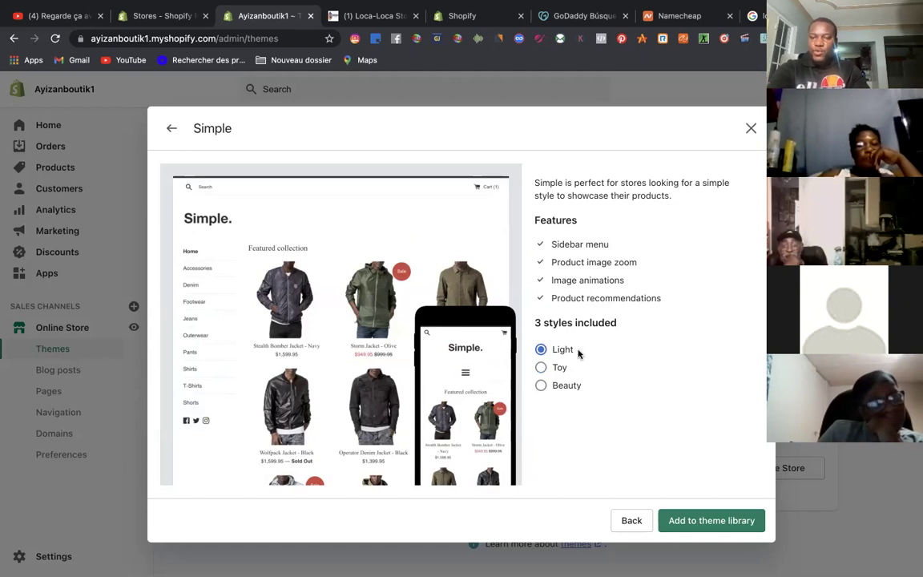
pyautogui.click(541, 368)
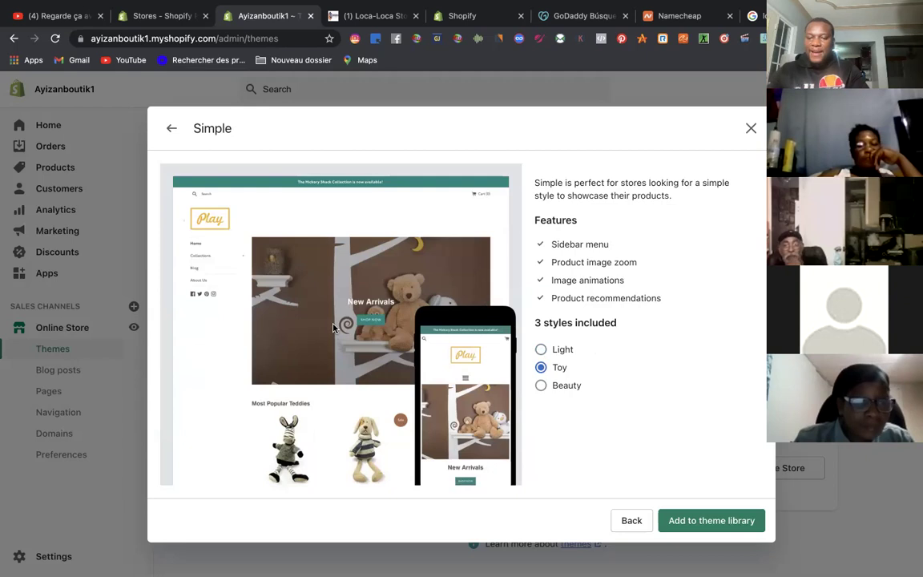
pyautogui.click(541, 387)
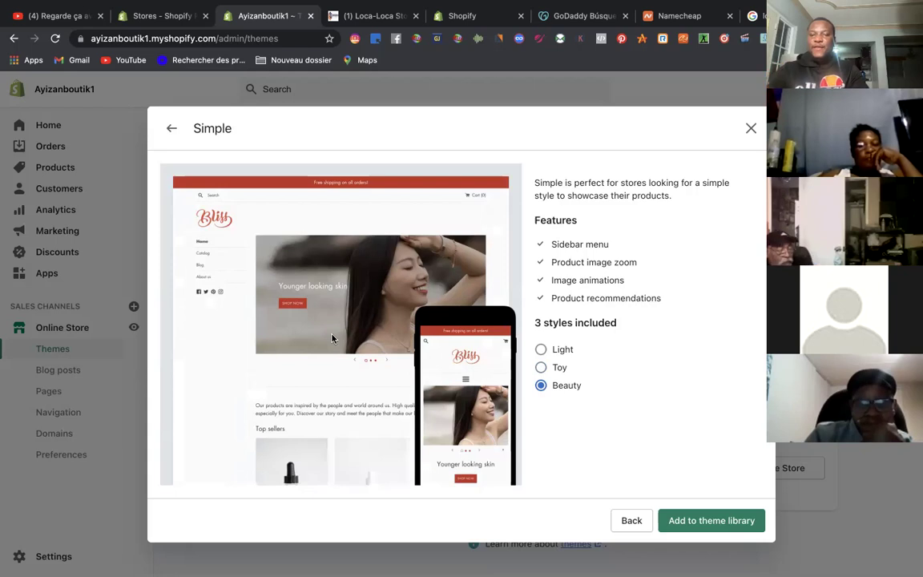
pyautogui.click(542, 351)
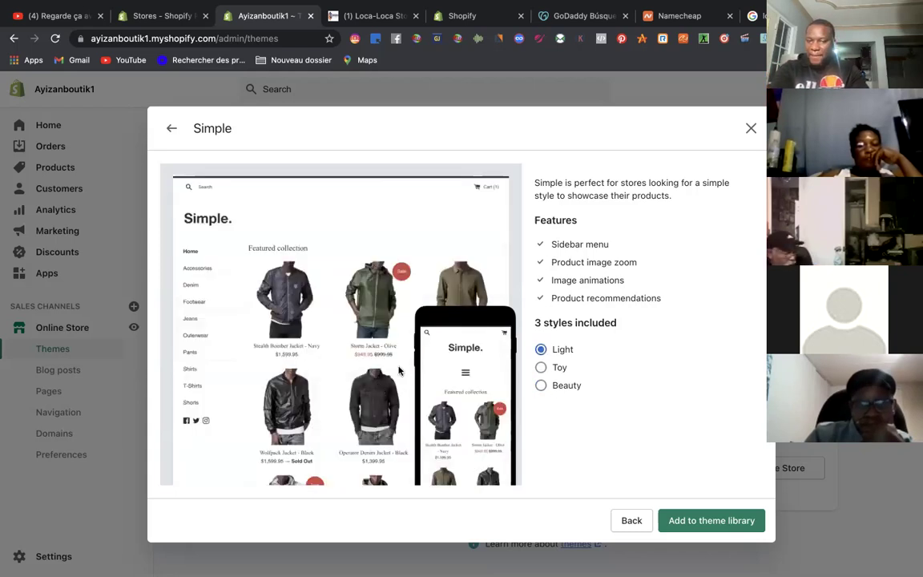
pyautogui.click(541, 368)
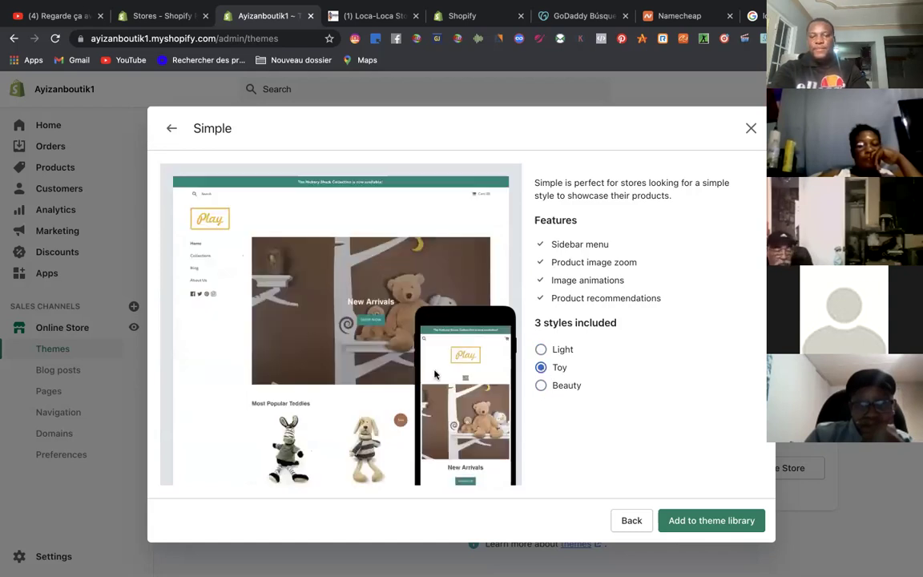
pyautogui.click(542, 387)
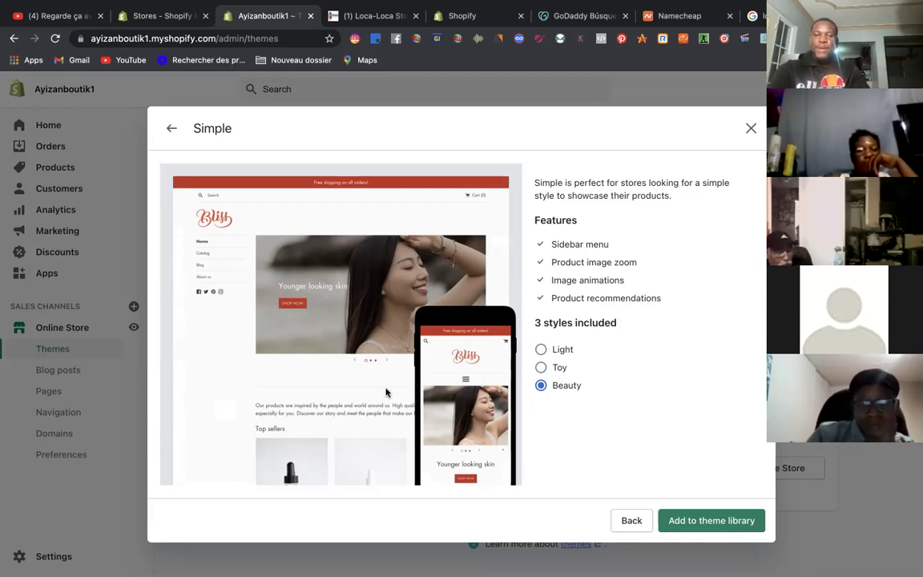
pyautogui.click(750, 129)
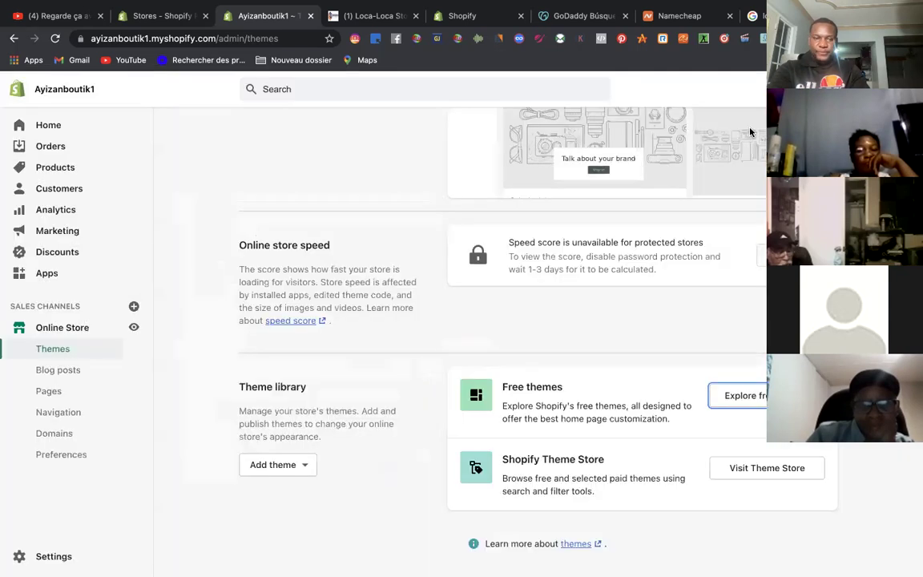
# - Preview the free Boundless theme in its Black & white and Vibrant styles, and return to the free theme list
pyautogui.click(726, 395)
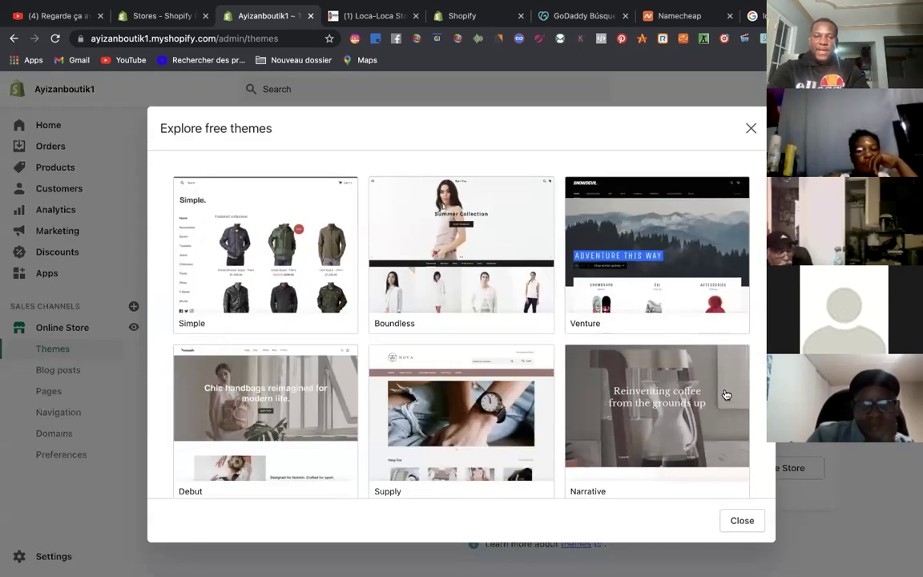
pyautogui.click(446, 282)
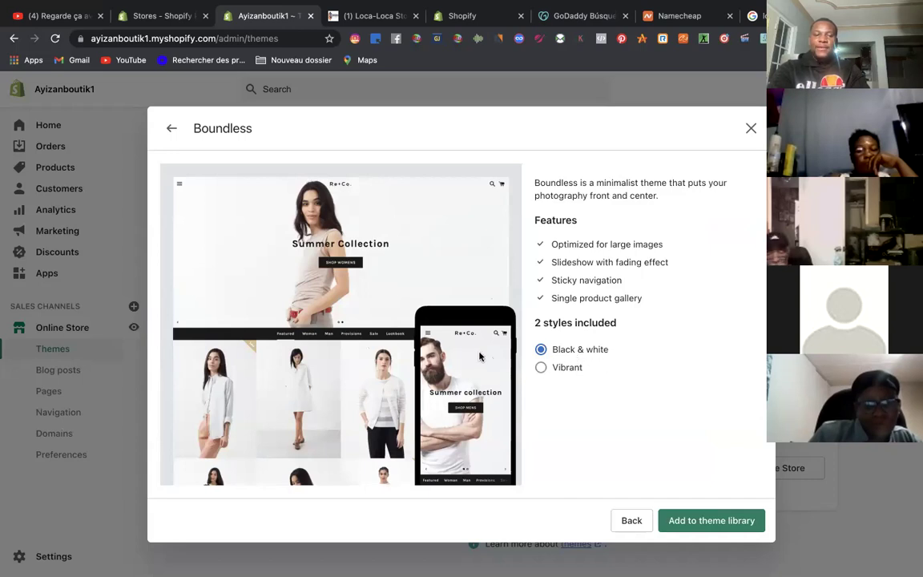
pyautogui.click(541, 370)
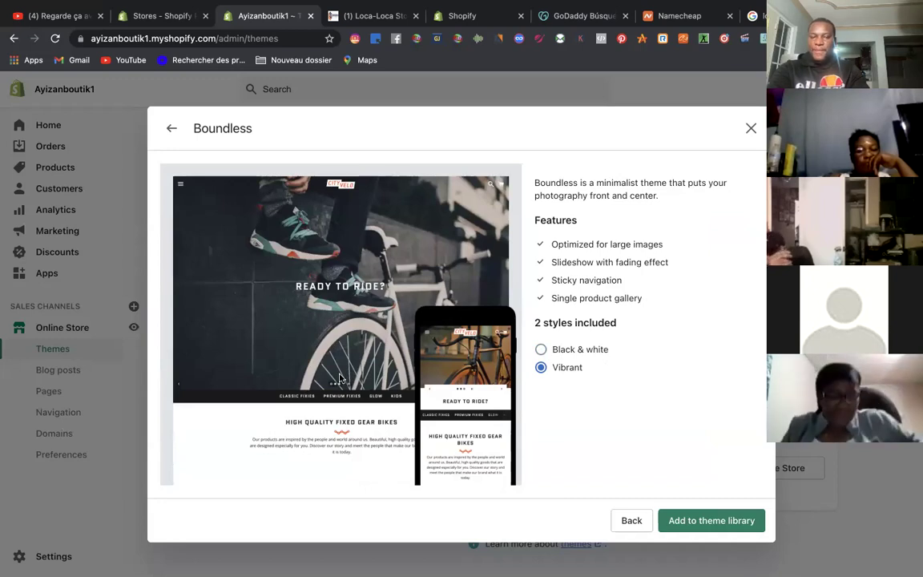
pyautogui.click(171, 128)
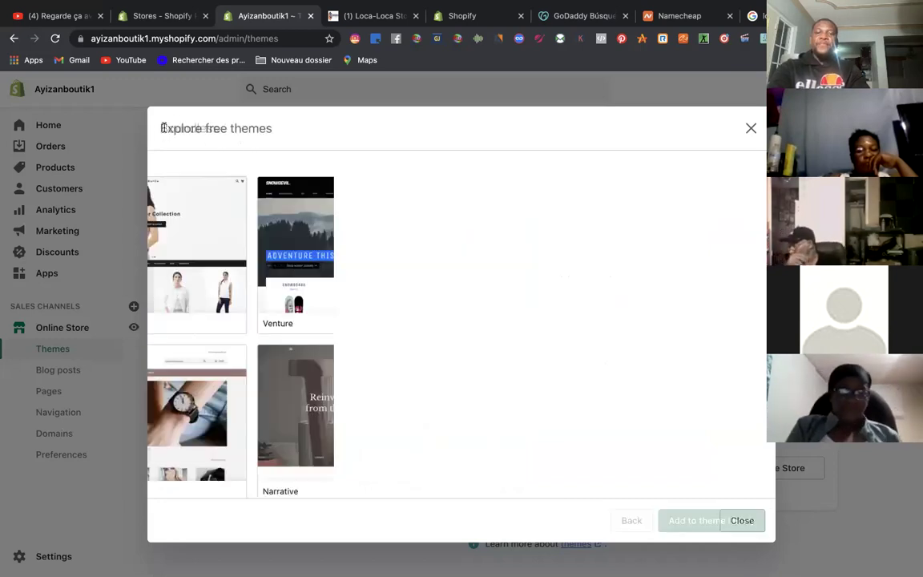
# - Preview the free Venture theme in its Snowboards, Outdoors and Boxing styles, and close the preview without adding it
pyautogui.click(609, 285)
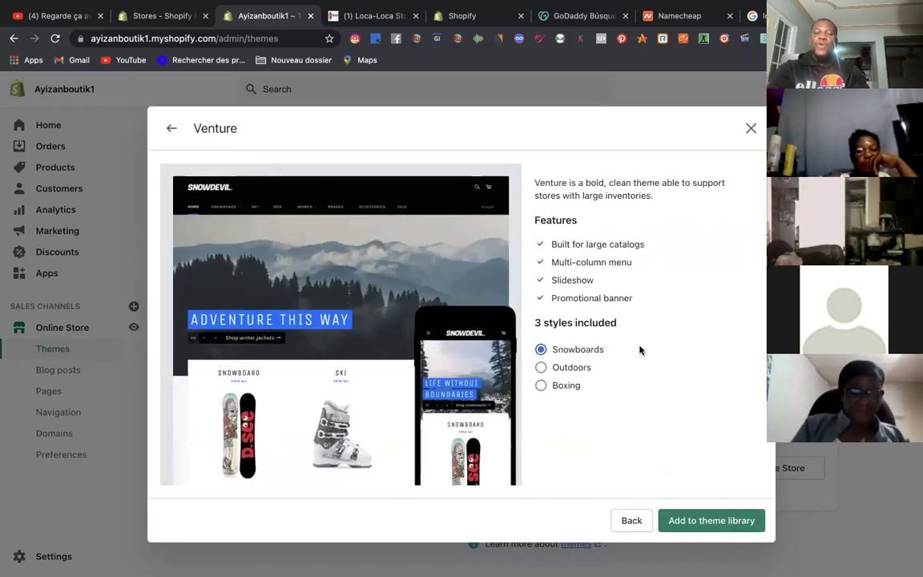
pyautogui.click(542, 368)
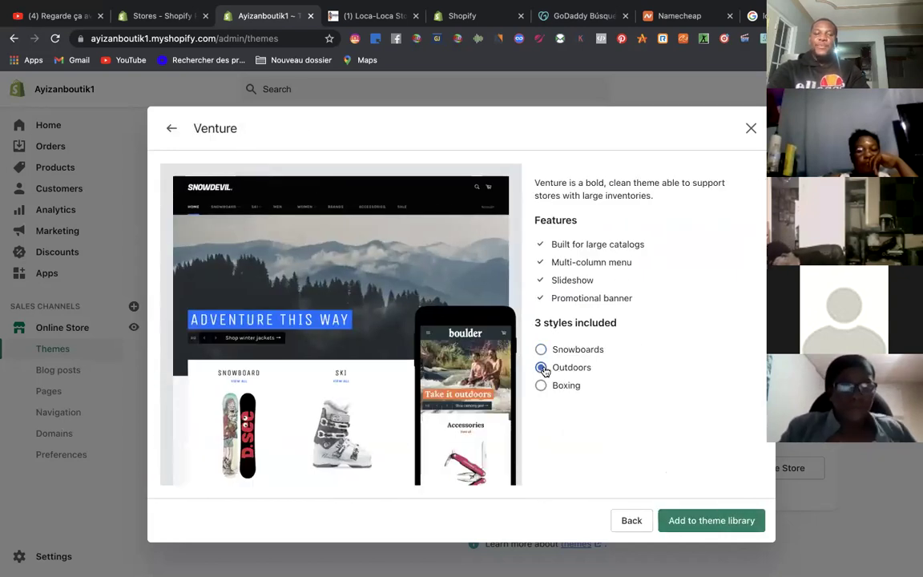
pyautogui.click(542, 386)
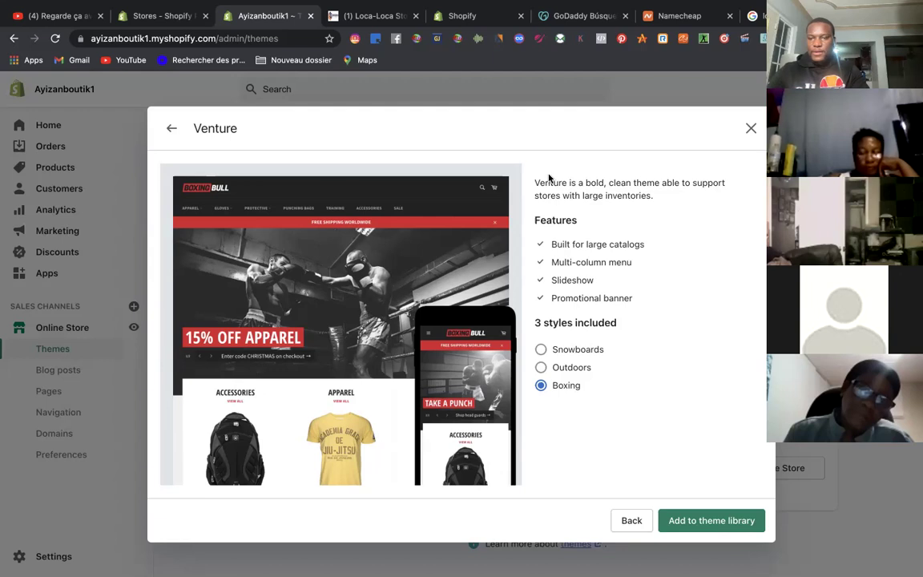
pyautogui.click(751, 129)
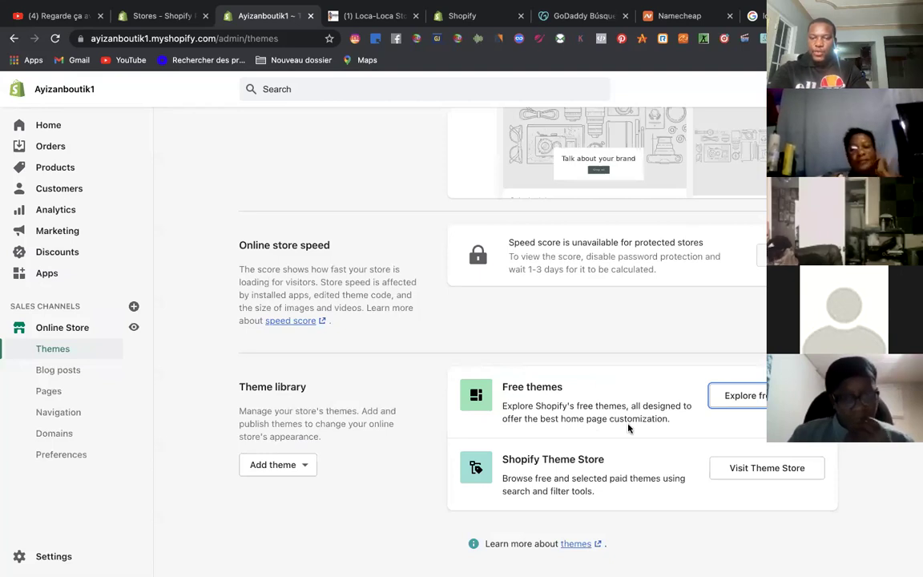
# - Compare the Light and Blue styles of the free Supply theme and add it to the theme library in Blue
pyautogui.click(731, 405)
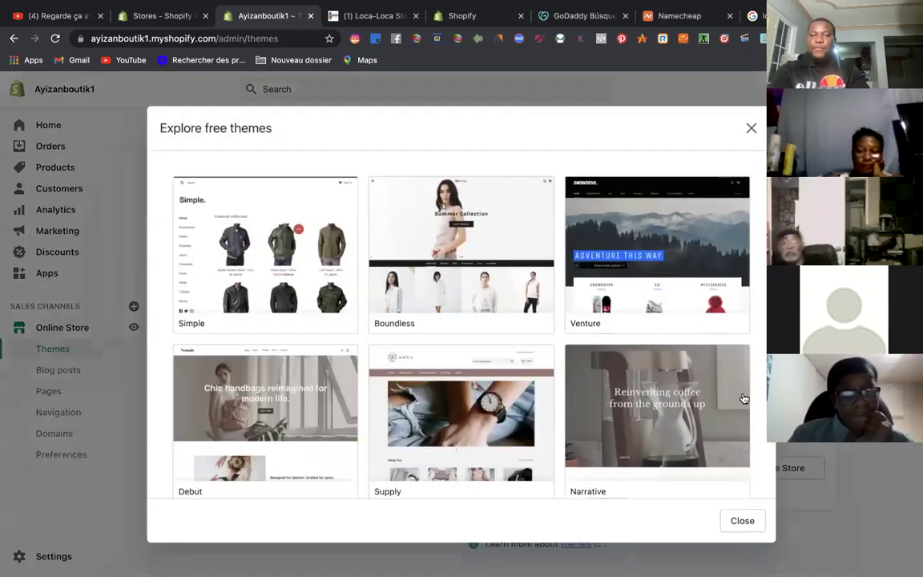
pyautogui.scroll(-3, 528, 345)
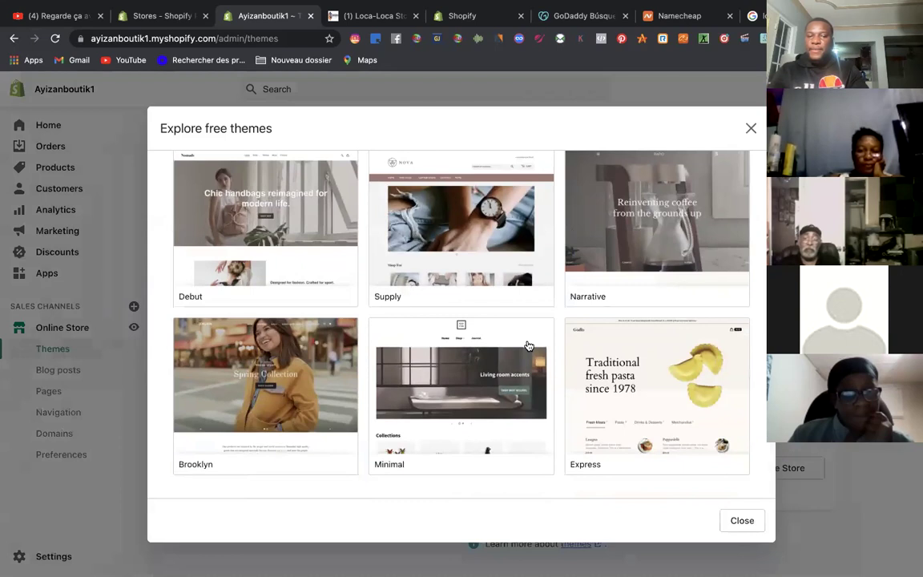
pyautogui.click(433, 232)
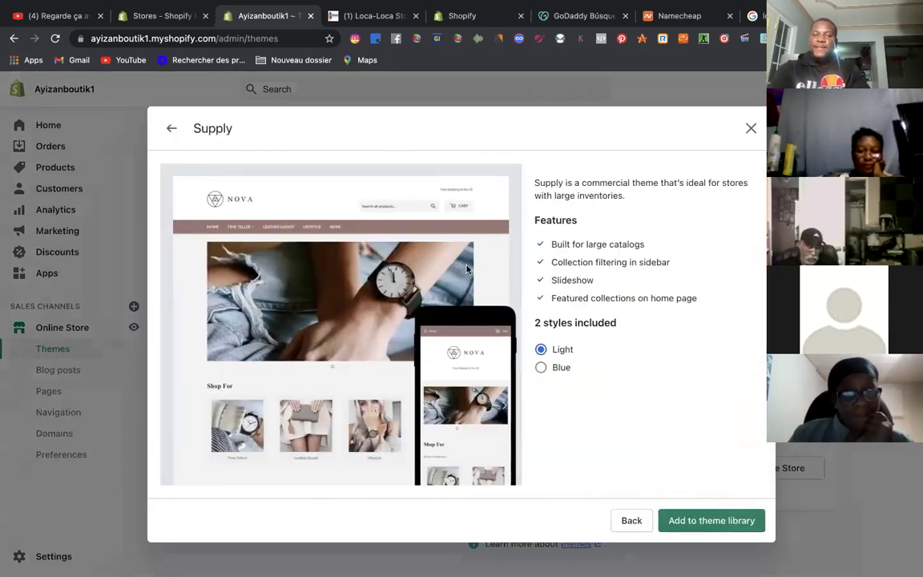
pyautogui.click(541, 368)
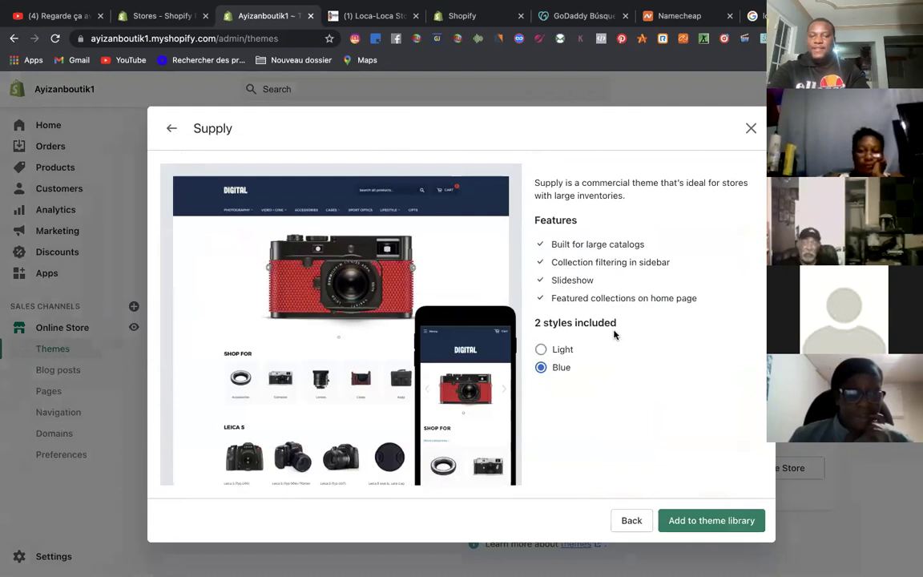
pyautogui.click(542, 351)
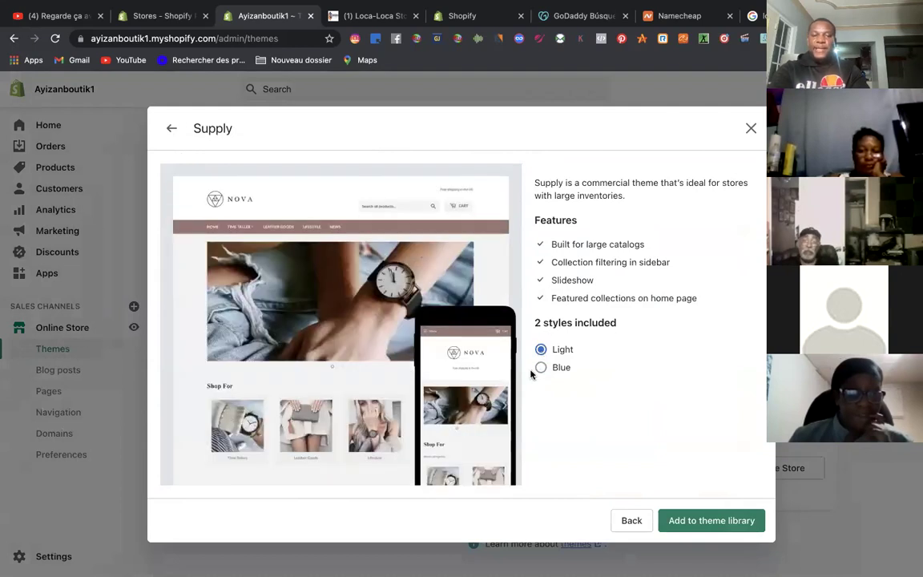
pyautogui.click(538, 369)
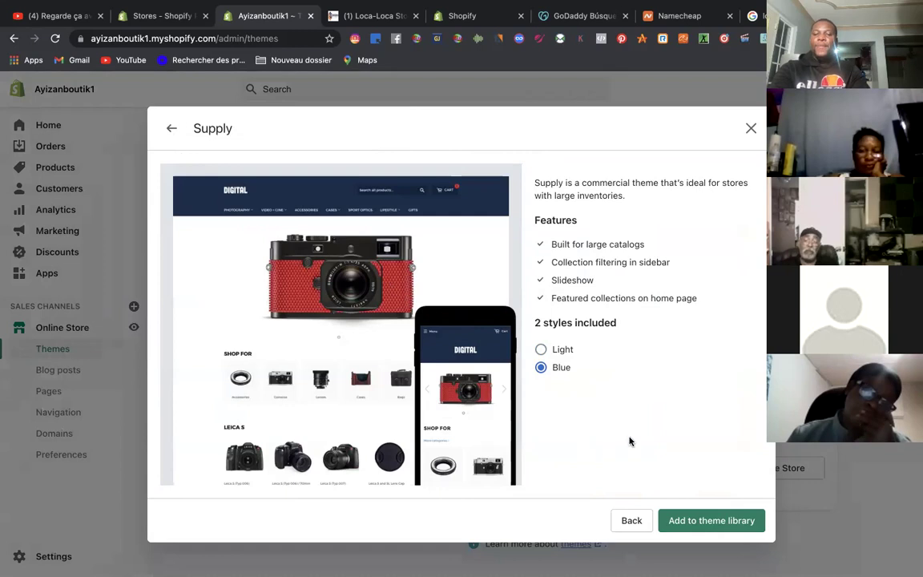
pyautogui.click(732, 525)
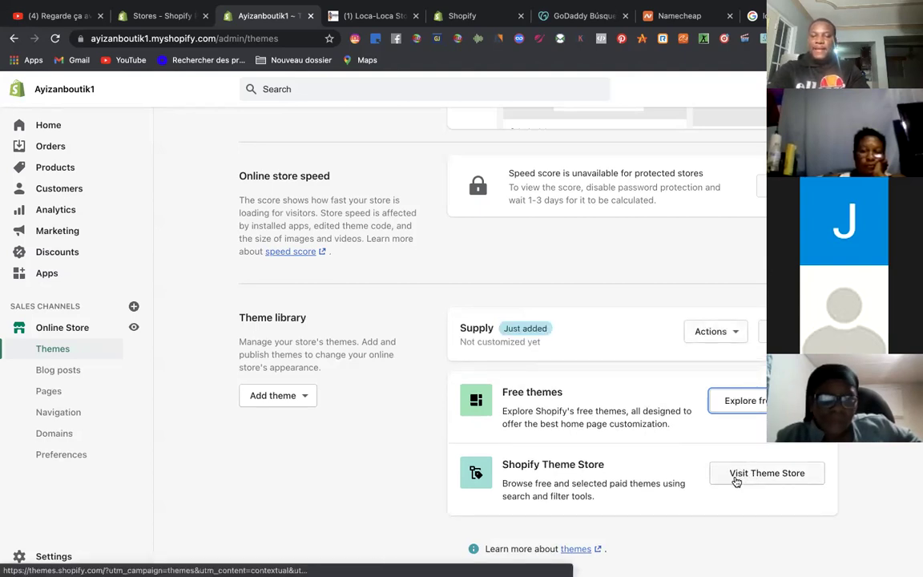
# - Visit the Shopify Theme Store and examine its free and paid themes, industry categories, and minimalist and small-inventory collections
pyautogui.click(736, 477)
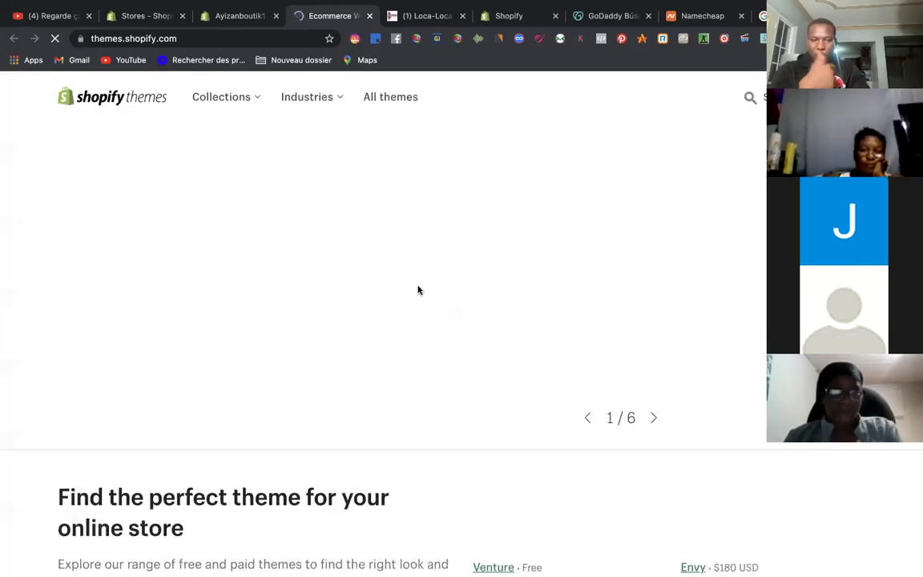
pyautogui.scroll(-7, 427, 405)
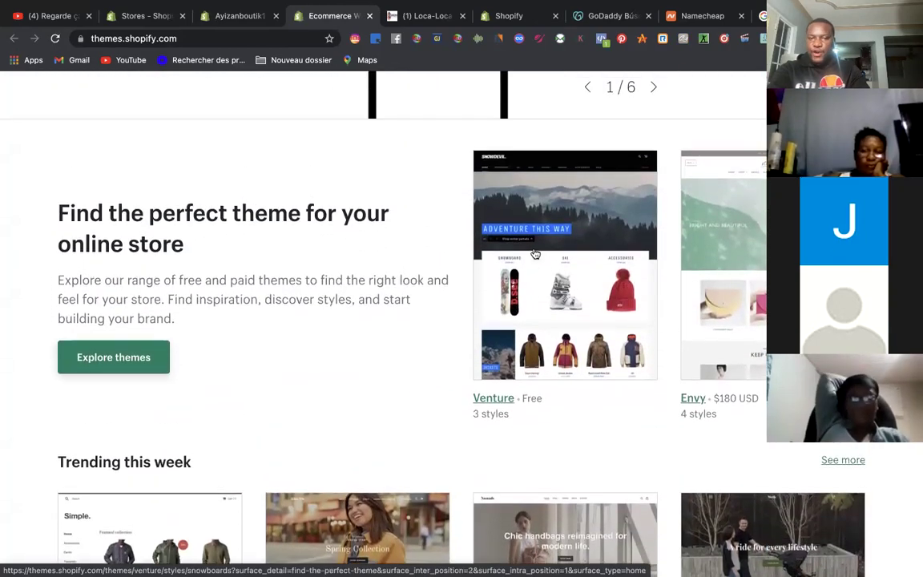
pyautogui.scroll(-7, 533, 241)
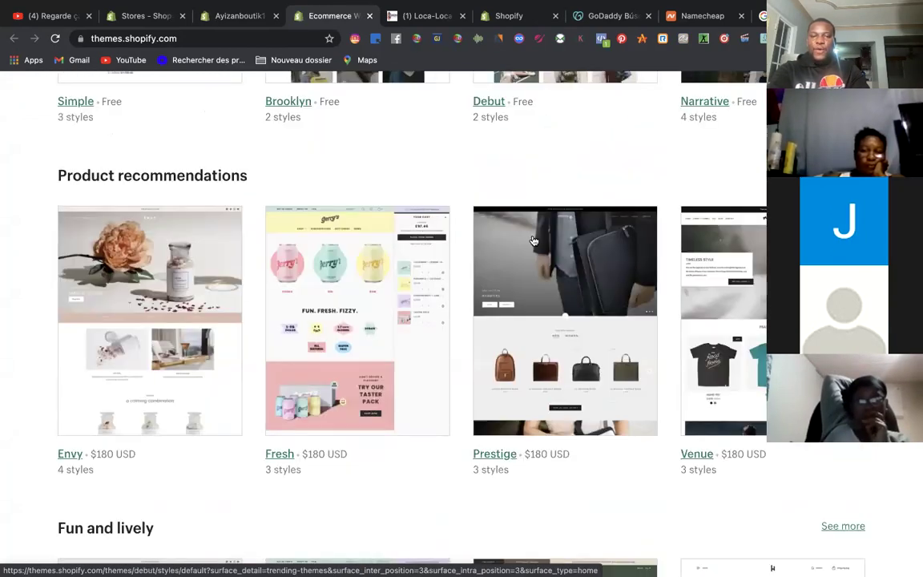
pyautogui.scroll(-4, 533, 241)
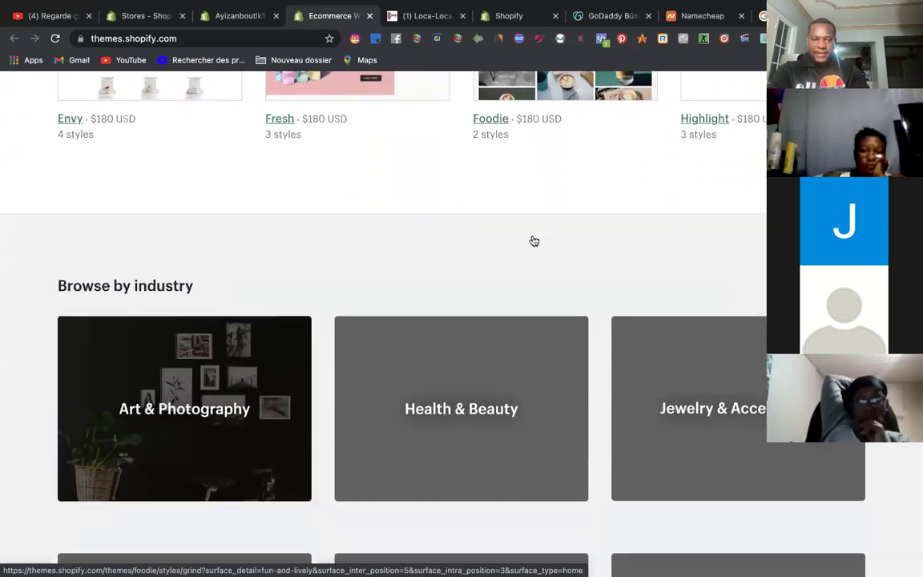
pyautogui.scroll(-3, 533, 240)
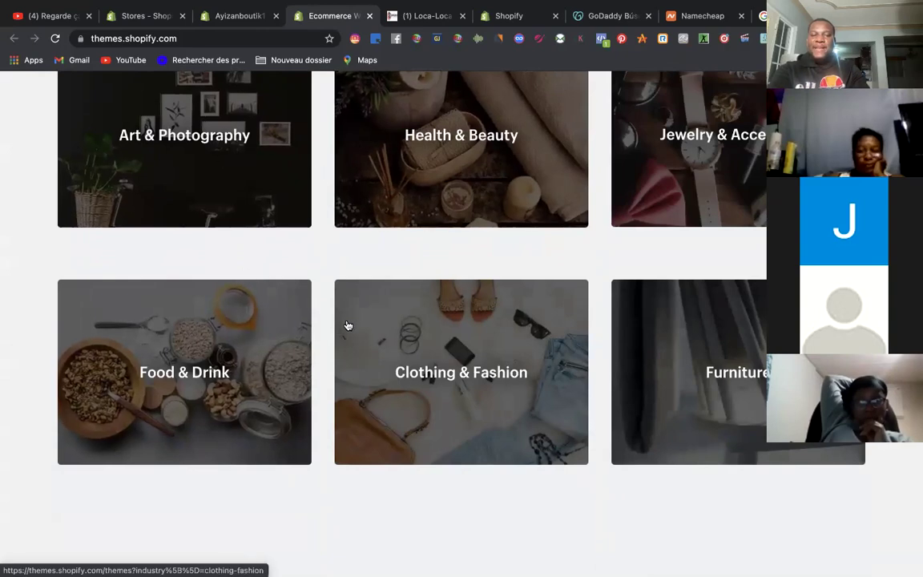
pyautogui.scroll(-3, 408, 334)
pyautogui.scroll(-4, 408, 334)
pyautogui.scroll(8, 406, 332)
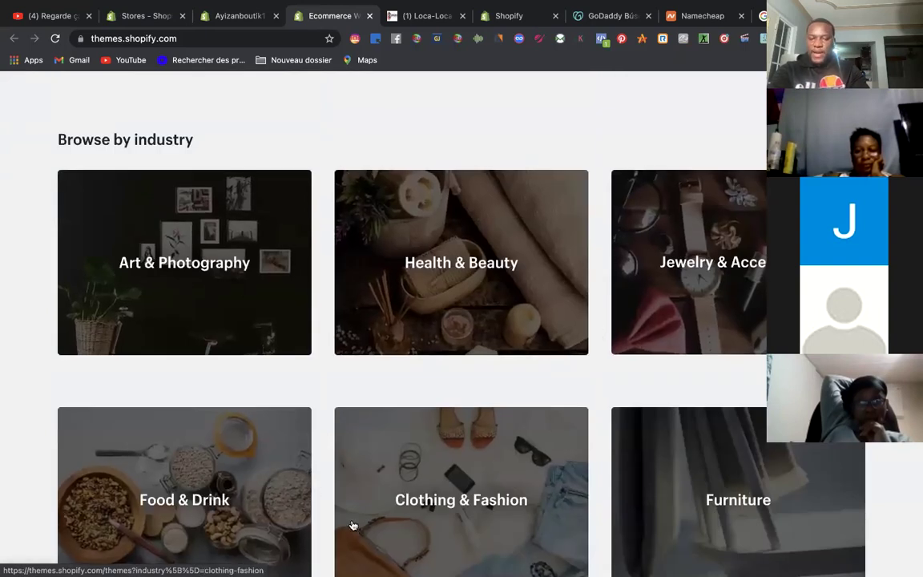
pyautogui.scroll(-5, 485, 374)
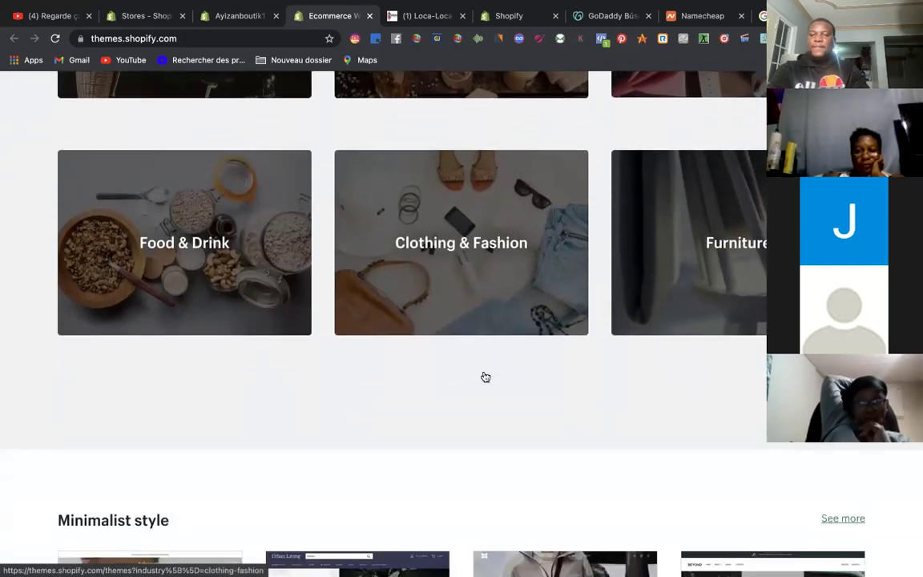
pyautogui.scroll(-7, 513, 335)
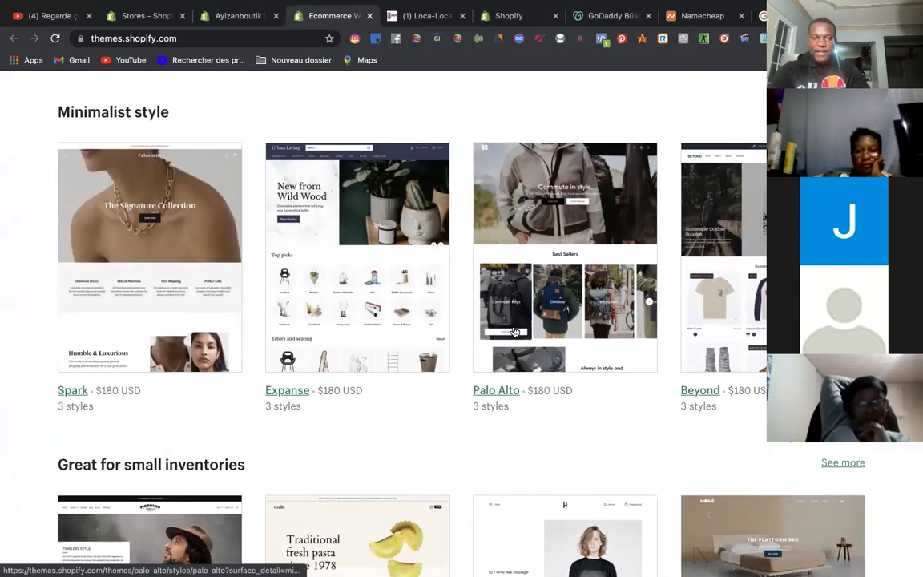
pyautogui.scroll(-2, 514, 331)
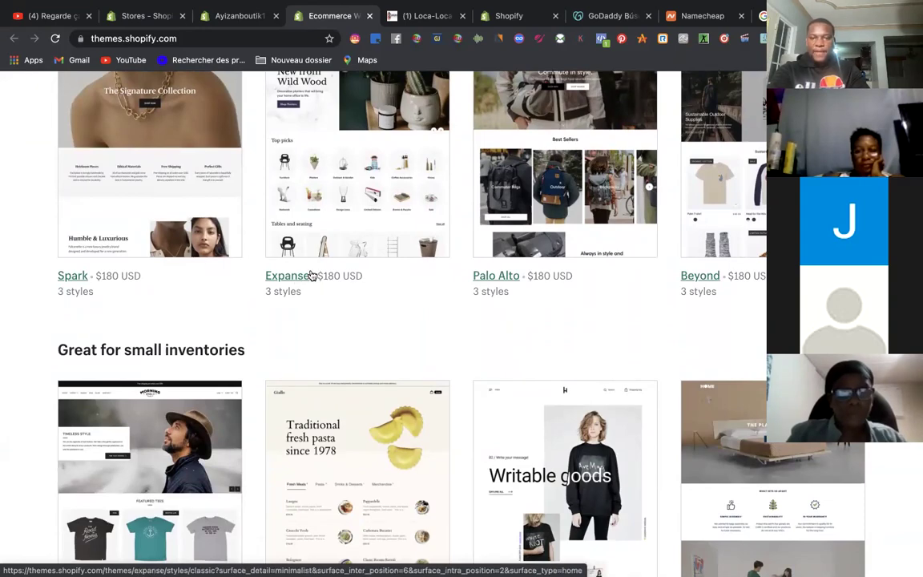
pyautogui.scroll(-3, 311, 276)
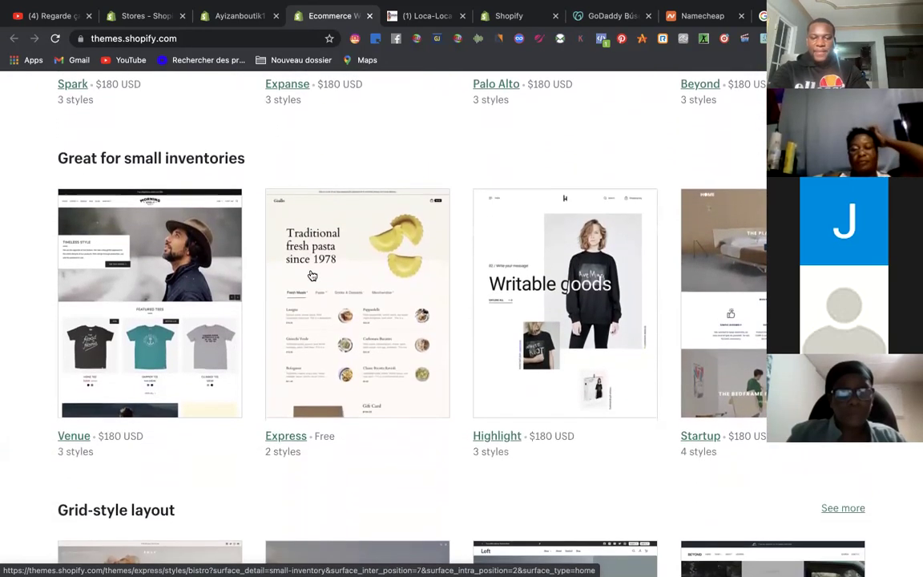
# - Examine the Theme Store's grid-style, large-inventory, imagery, Food & Drink, Shop Pay Installments and video and 3D collections, and close the store page
pyautogui.scroll(-3, 312, 275)
pyautogui.scroll(-2, 312, 269)
pyautogui.scroll(-1, 312, 268)
pyautogui.scroll(-2, 312, 268)
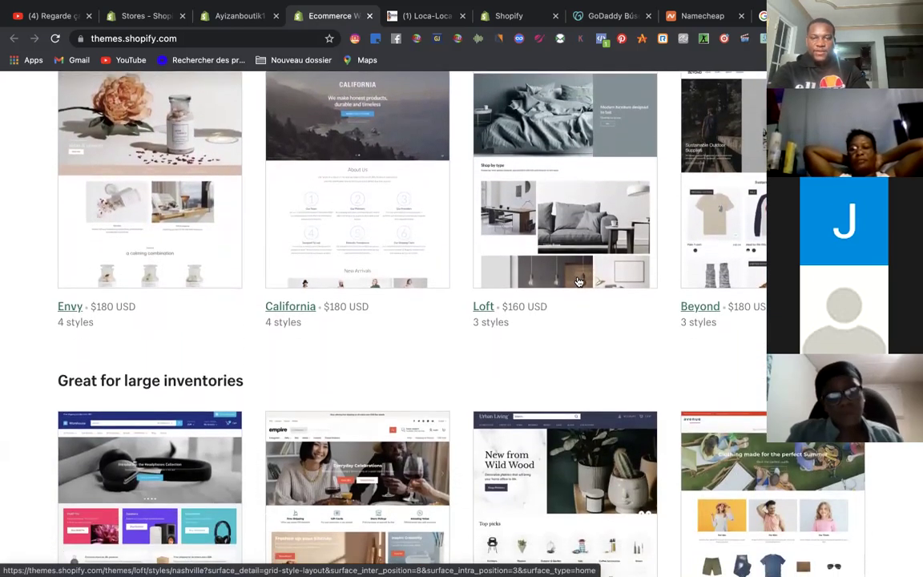
pyautogui.scroll(-3, 579, 287)
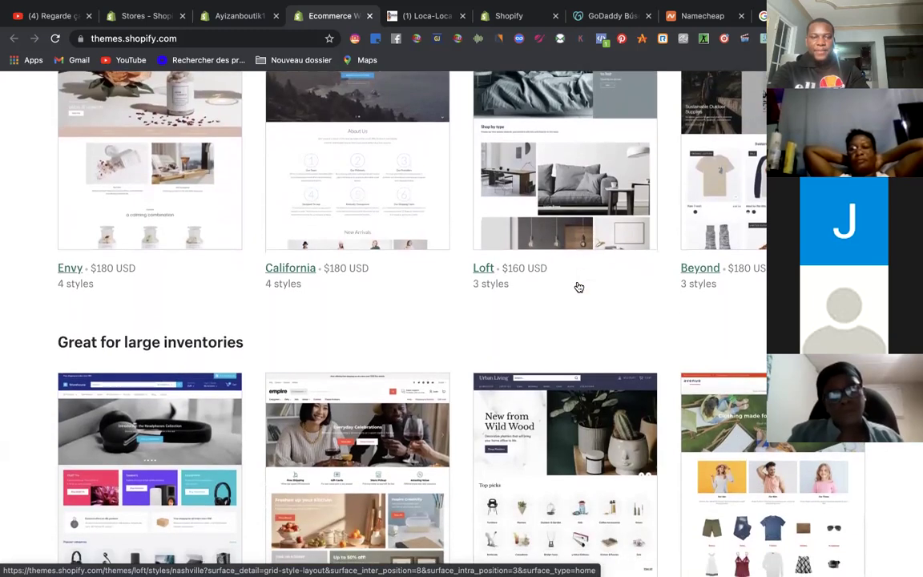
pyautogui.scroll(-1, 577, 285)
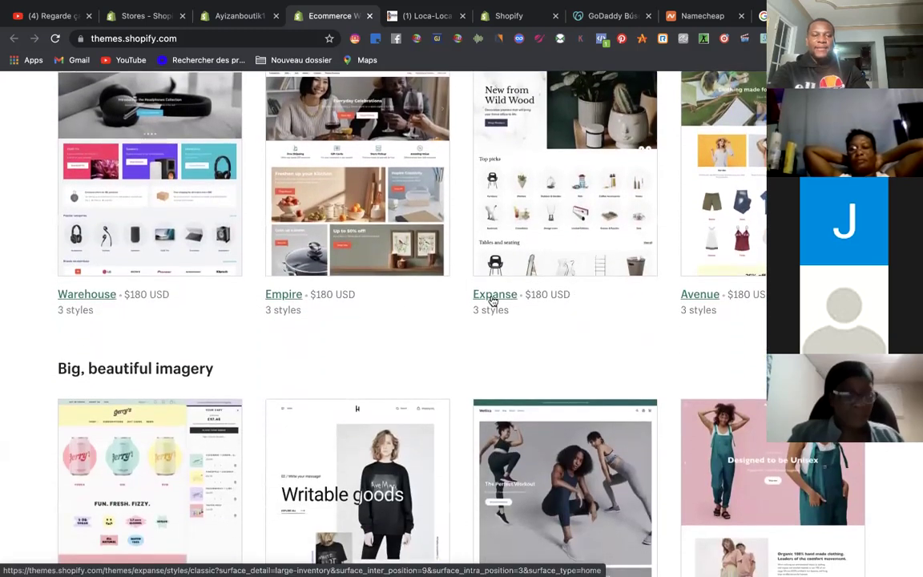
pyautogui.scroll(-3, 492, 301)
pyautogui.scroll(-2, 492, 299)
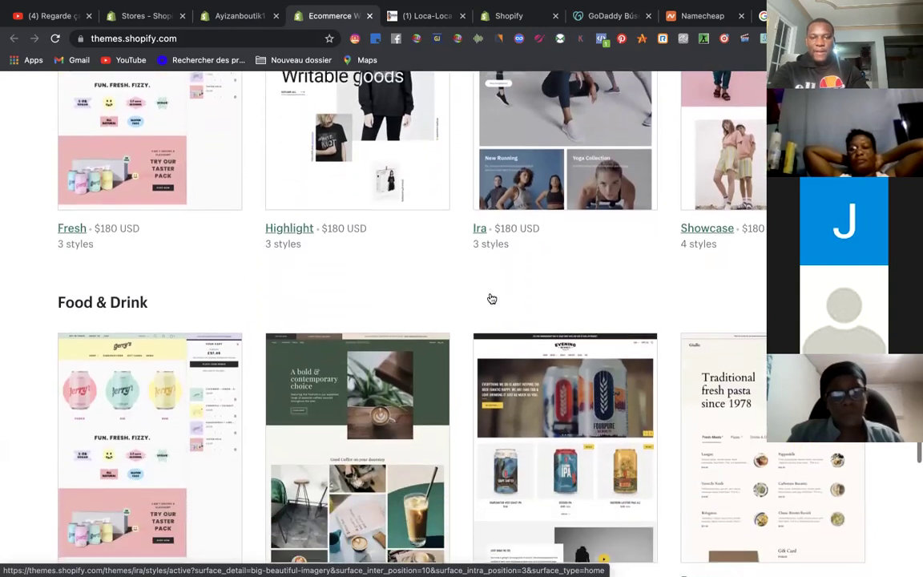
pyautogui.scroll(-1, 491, 296)
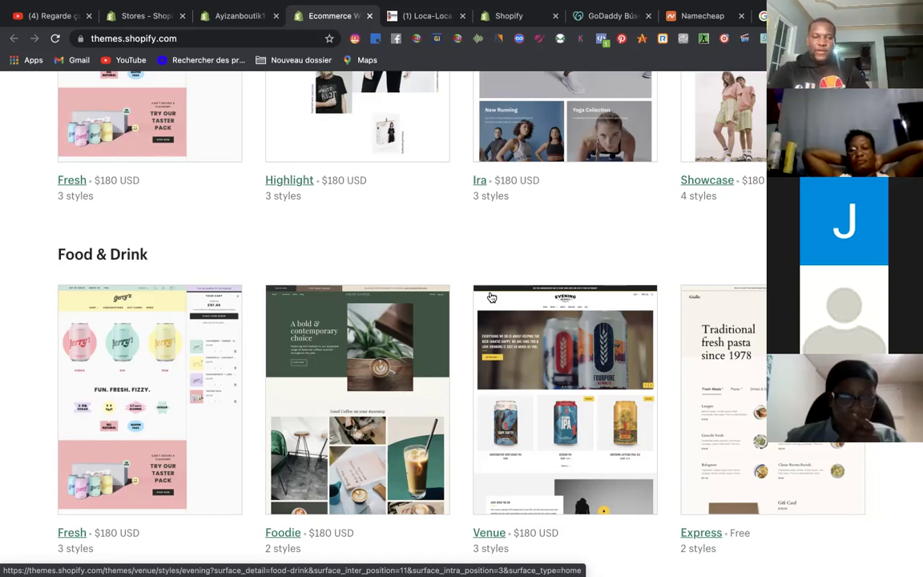
pyautogui.scroll(-3, 451, 333)
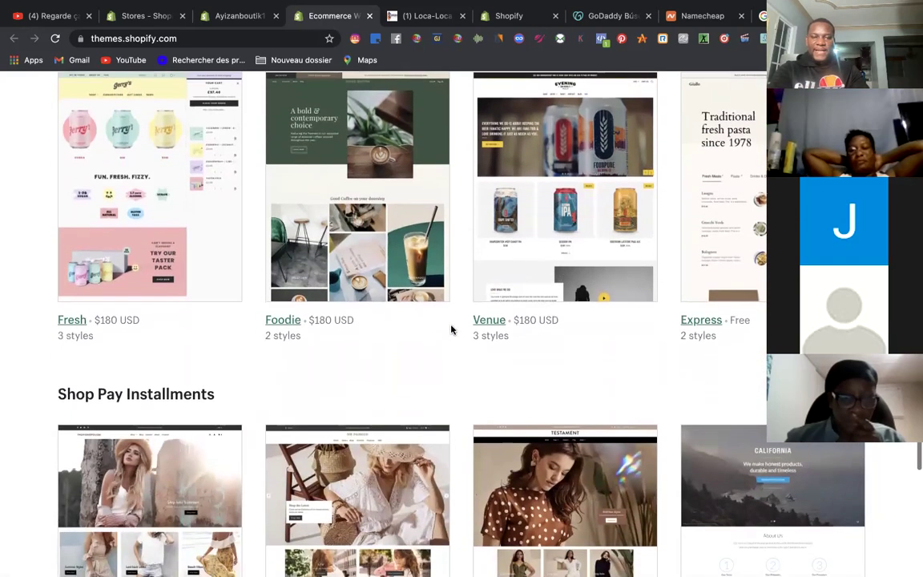
pyautogui.scroll(-5, 451, 330)
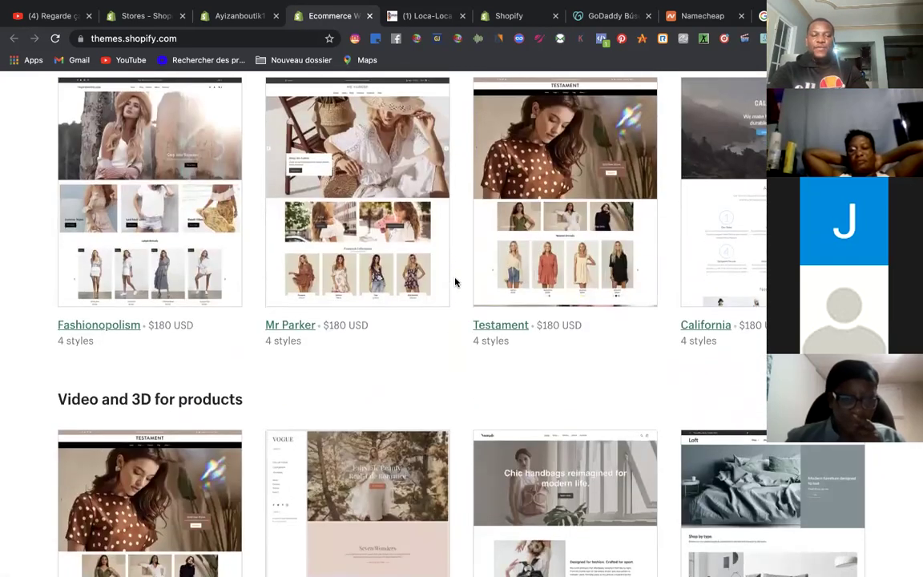
pyautogui.scroll(-8, 455, 282)
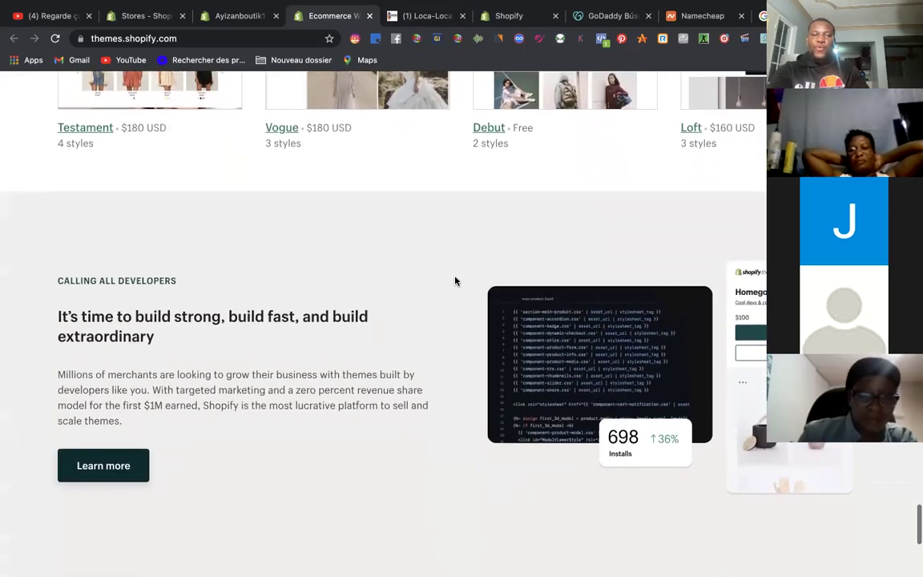
pyautogui.scroll(15, 454, 281)
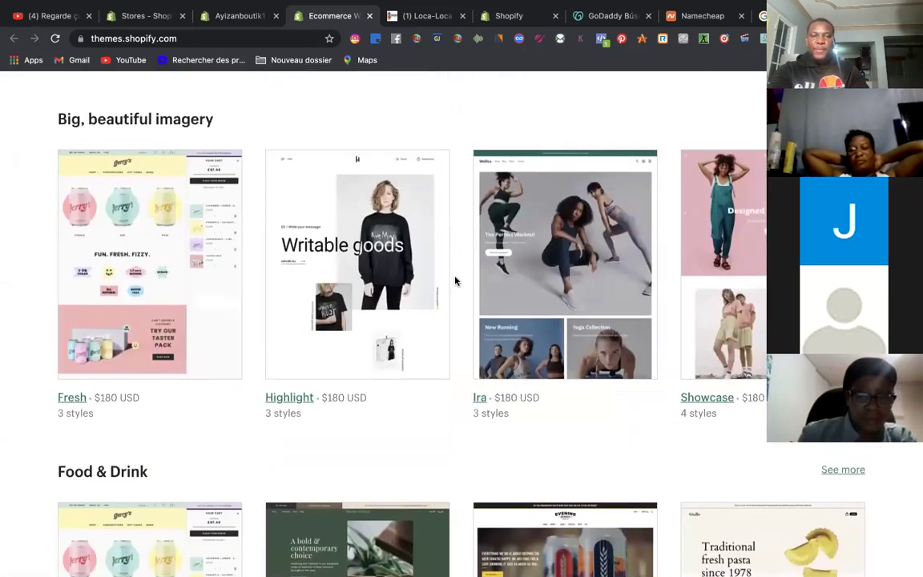
pyautogui.scroll(15, 454, 281)
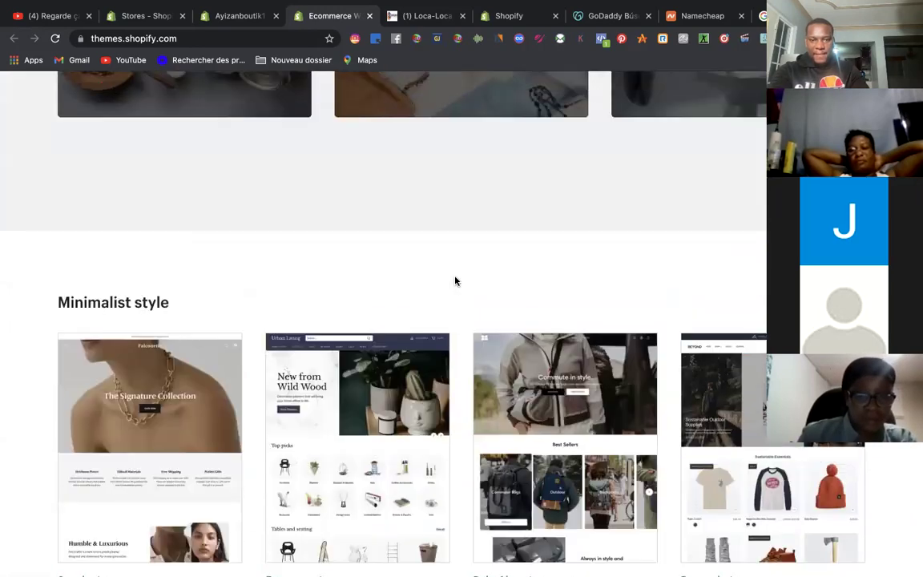
pyautogui.scroll(20, 454, 281)
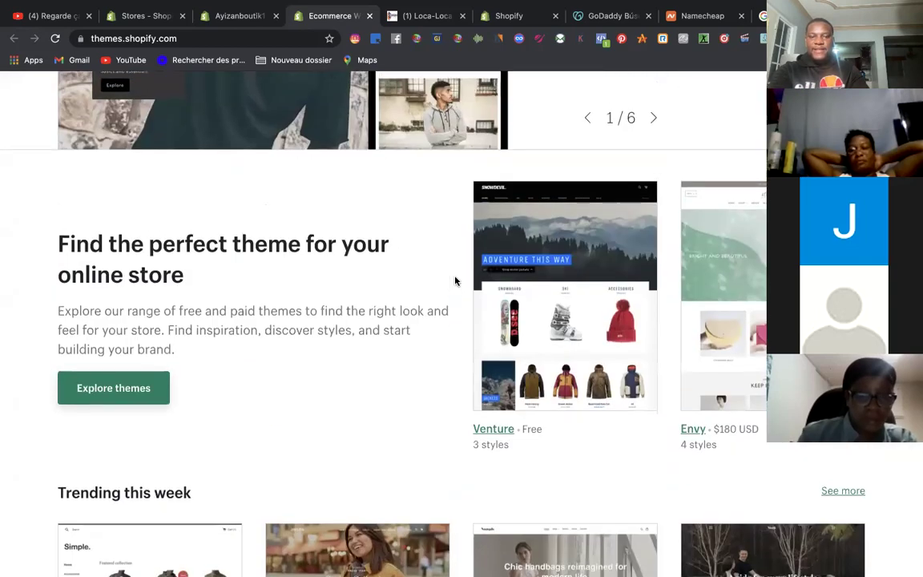
pyautogui.scroll(5, 454, 281)
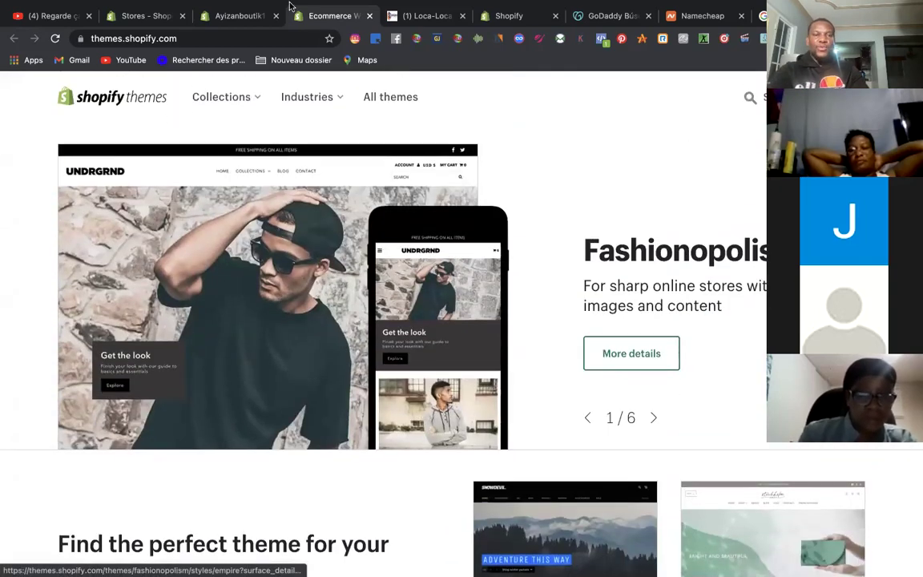
pyautogui.click(369, 16)
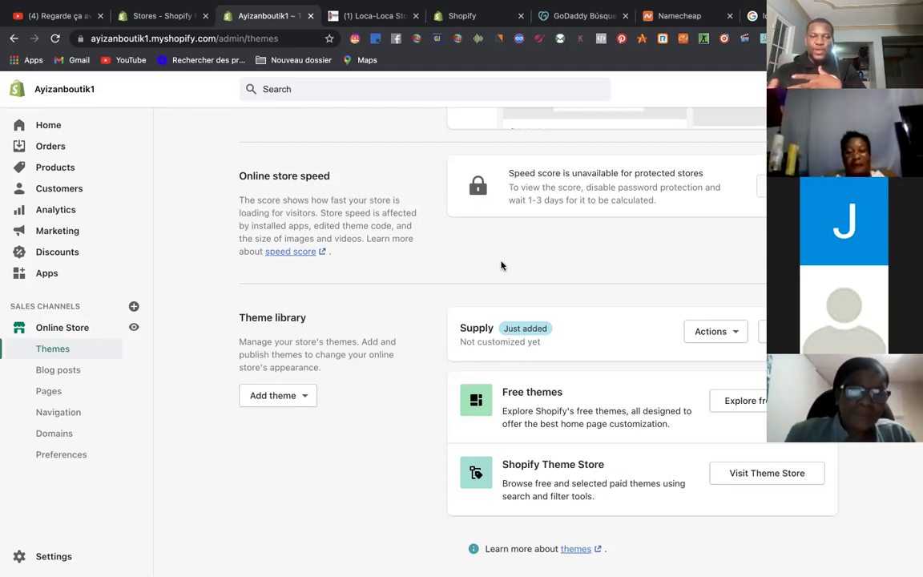
# - Remove the Supply theme from the theme library
pyautogui.click(717, 333)
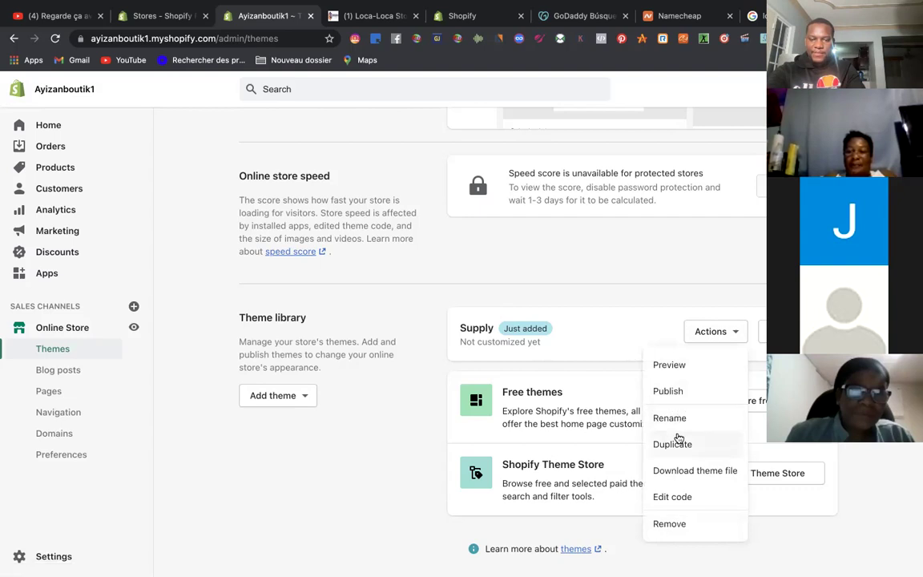
pyautogui.click(673, 522)
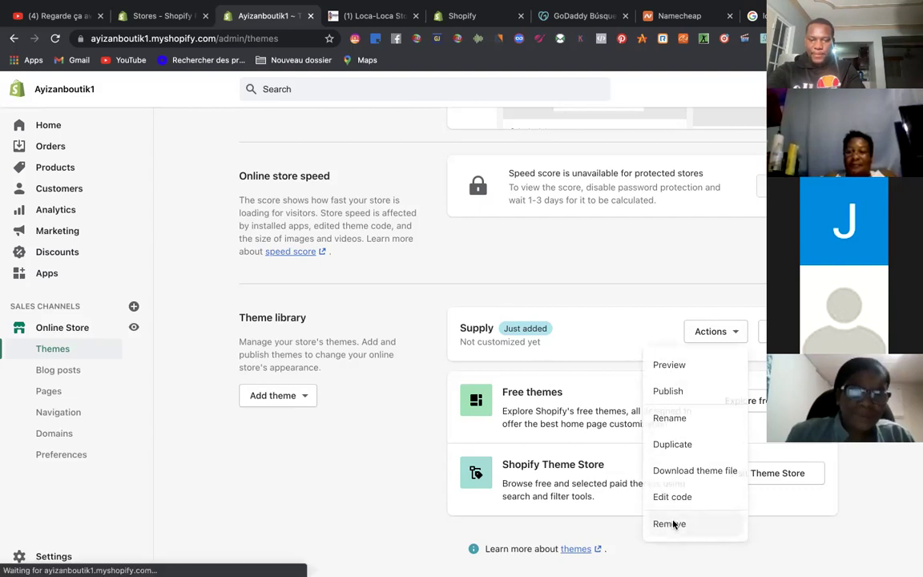
pyautogui.click(633, 368)
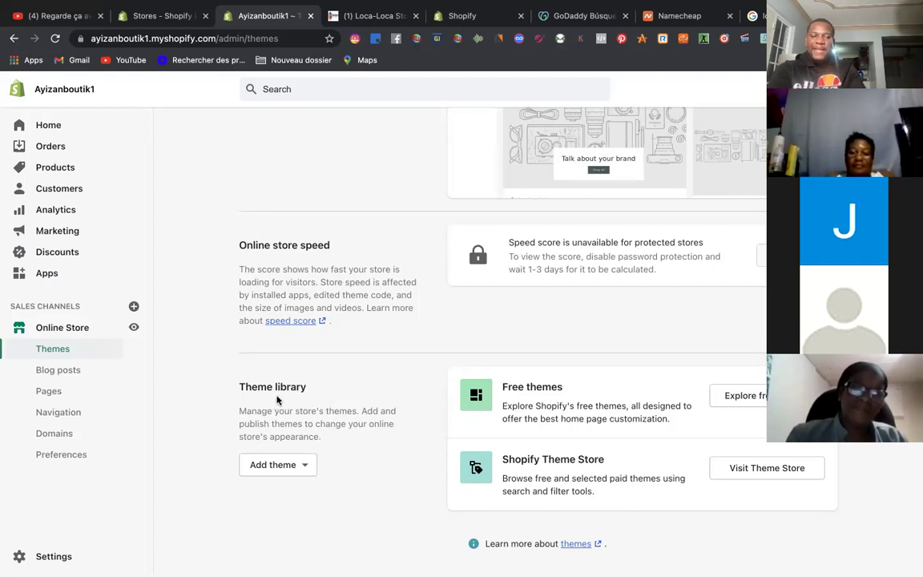
# - Upload the theme file theme_export__maxmato-myshopify-com-debutify__02MAY2021-0207am.zip to the theme library
pyautogui.click(284, 473)
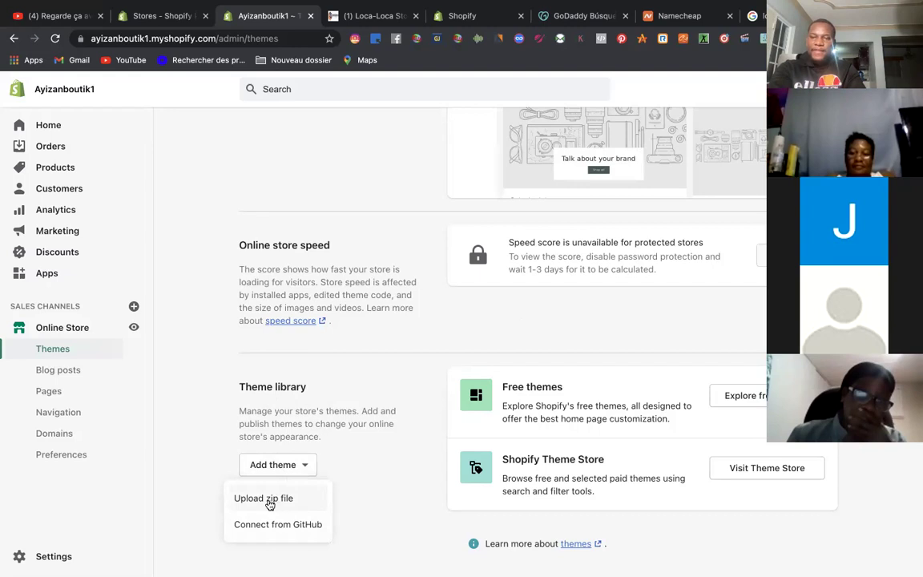
pyautogui.click(270, 505)
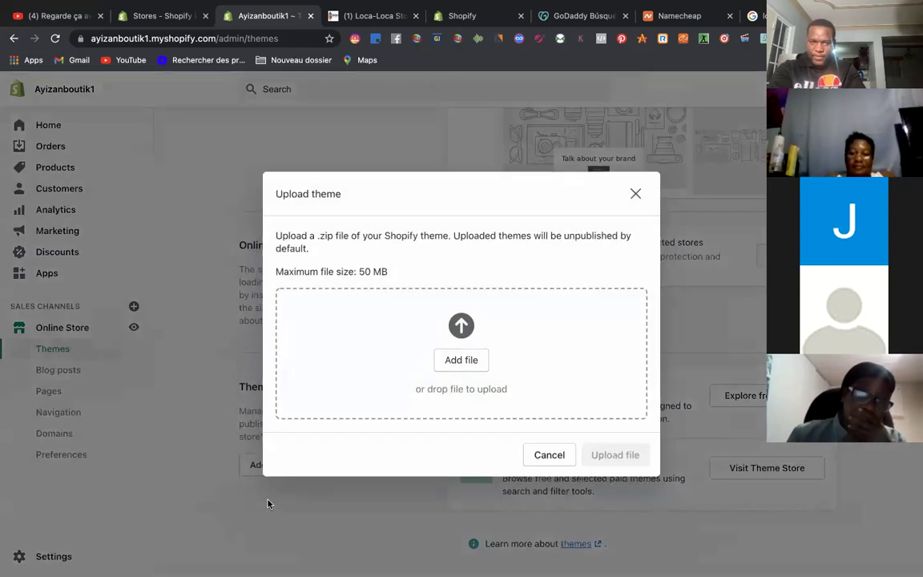
pyautogui.click(467, 362)
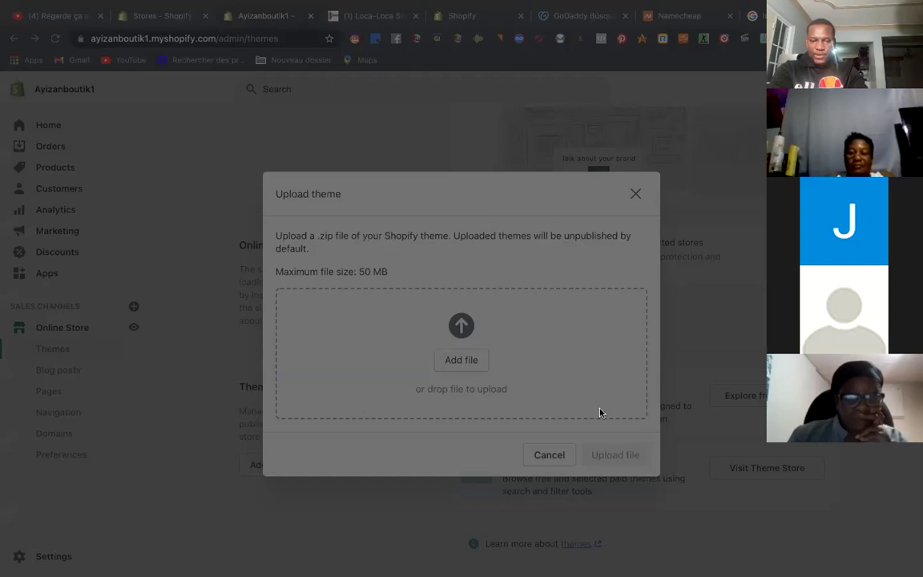
pyautogui.click(653, 439)
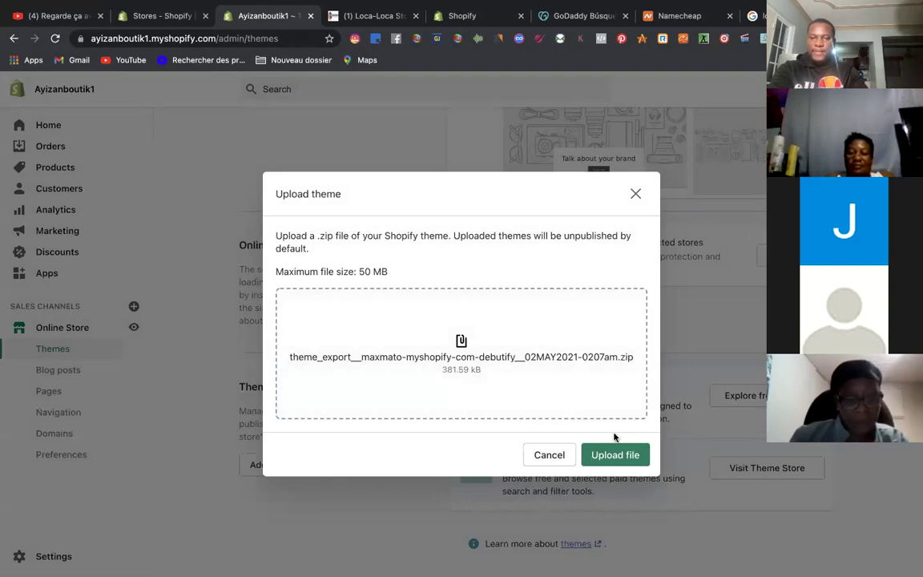
pyautogui.click(626, 457)
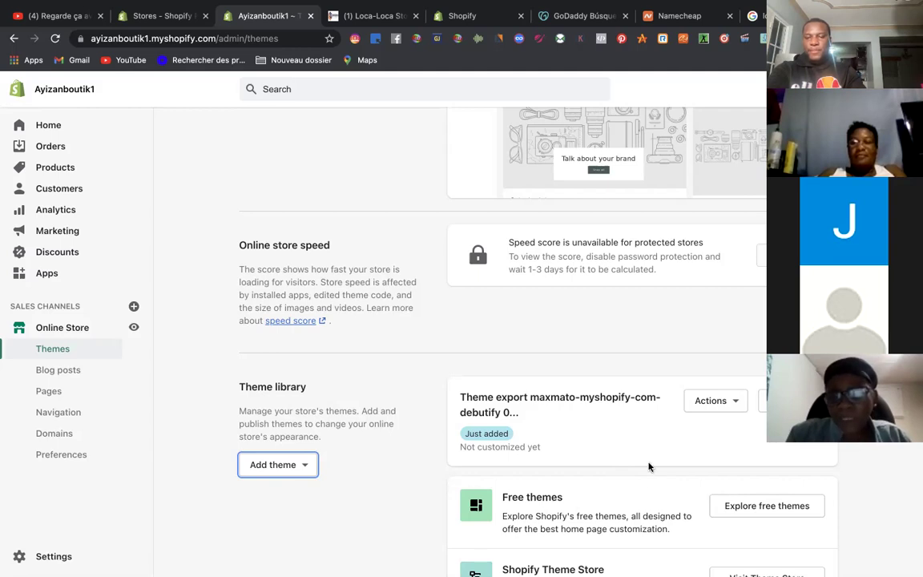
# - Review the current Dawn theme and the uploaded Debutify theme, including the actions available for the uploaded one, without publishing it
pyautogui.scroll(-2, 650, 466)
pyautogui.scroll(3, 649, 466)
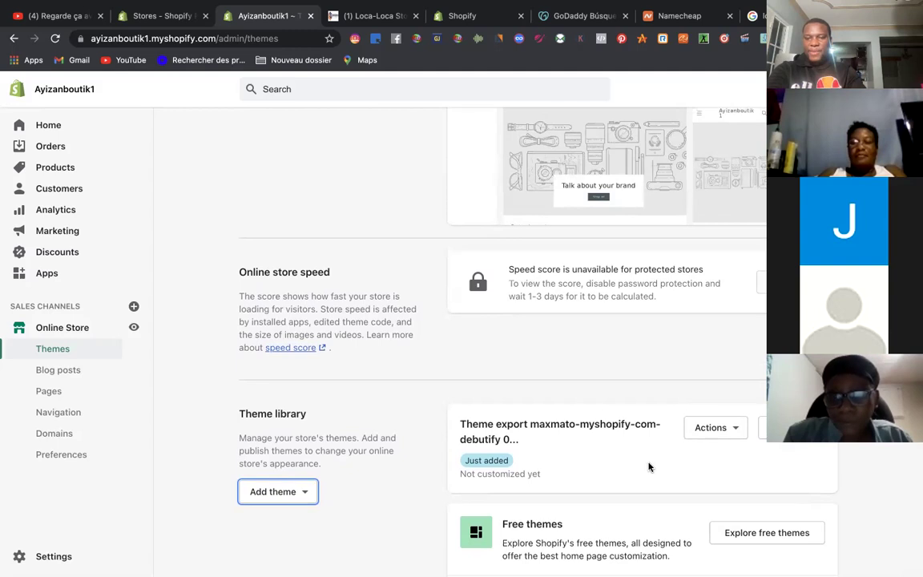
pyautogui.scroll(-5, 650, 466)
pyautogui.scroll(4, 649, 466)
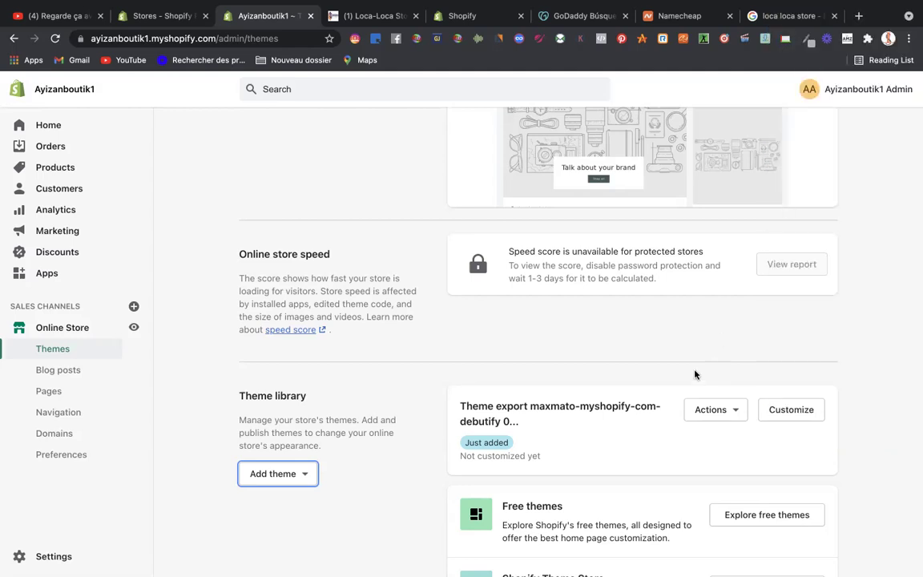
pyautogui.scroll(5, 731, 232)
pyautogui.scroll(1, 739, 212)
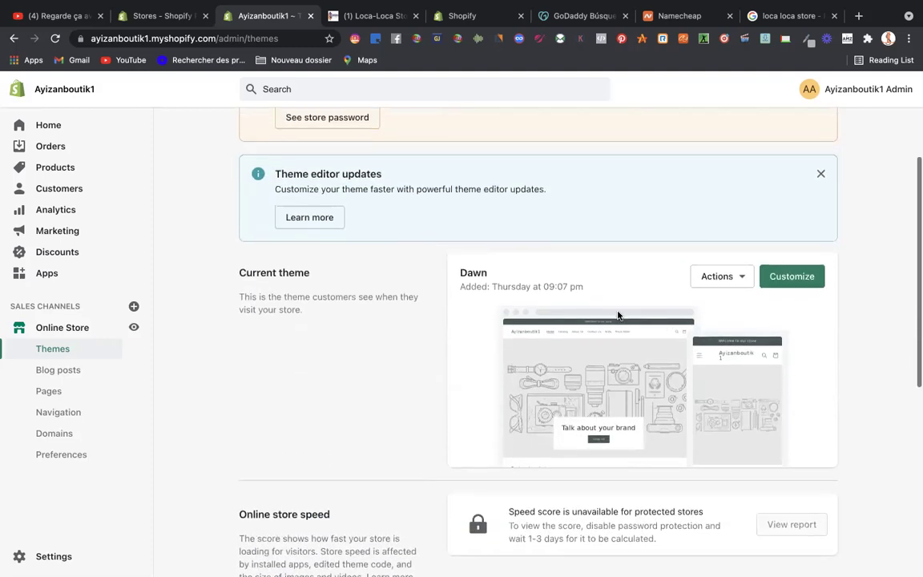
pyautogui.click(721, 278)
pyautogui.scroll(-3, 679, 403)
pyautogui.scroll(4, 679, 402)
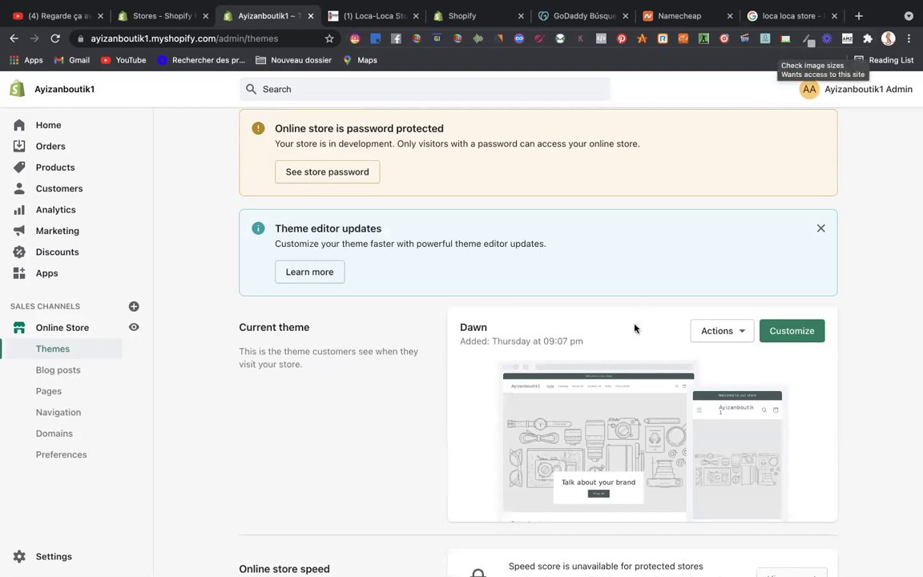
pyautogui.scroll(-1, 635, 327)
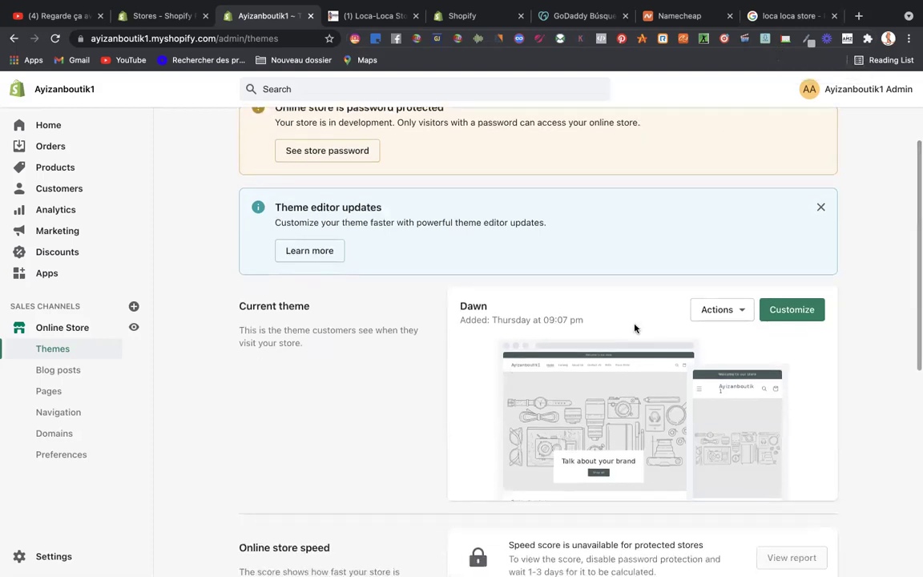
pyautogui.scroll(-1, 694, 336)
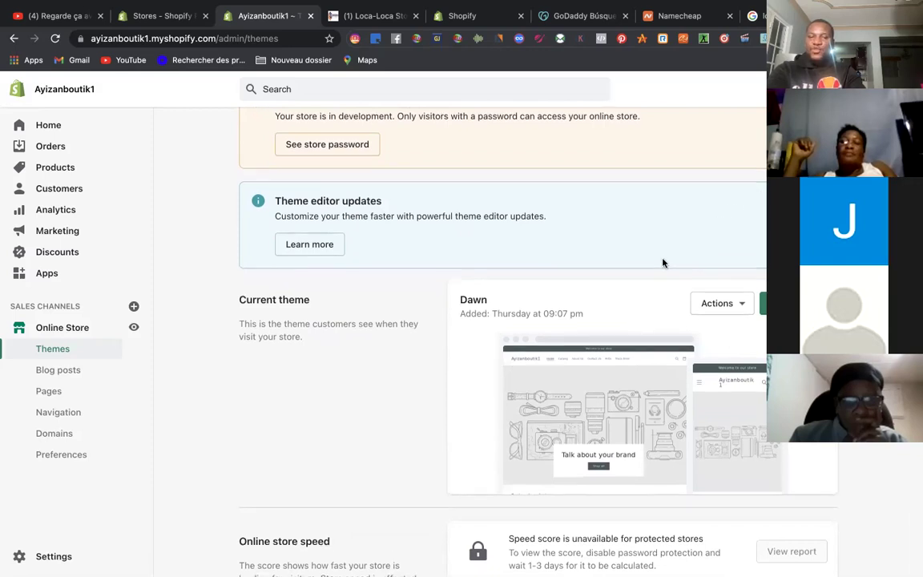
pyautogui.scroll(-3, 662, 263)
pyautogui.scroll(-7, 663, 263)
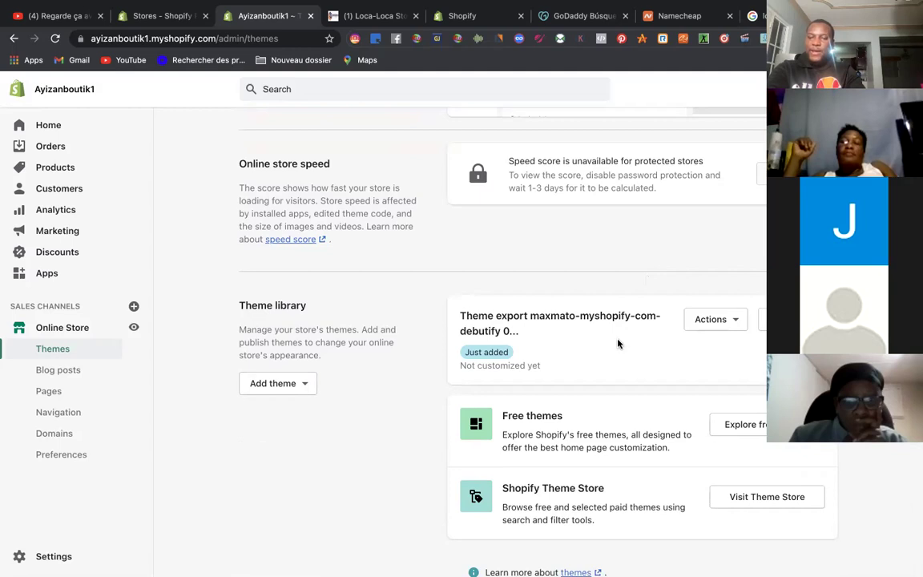
pyautogui.click(707, 328)
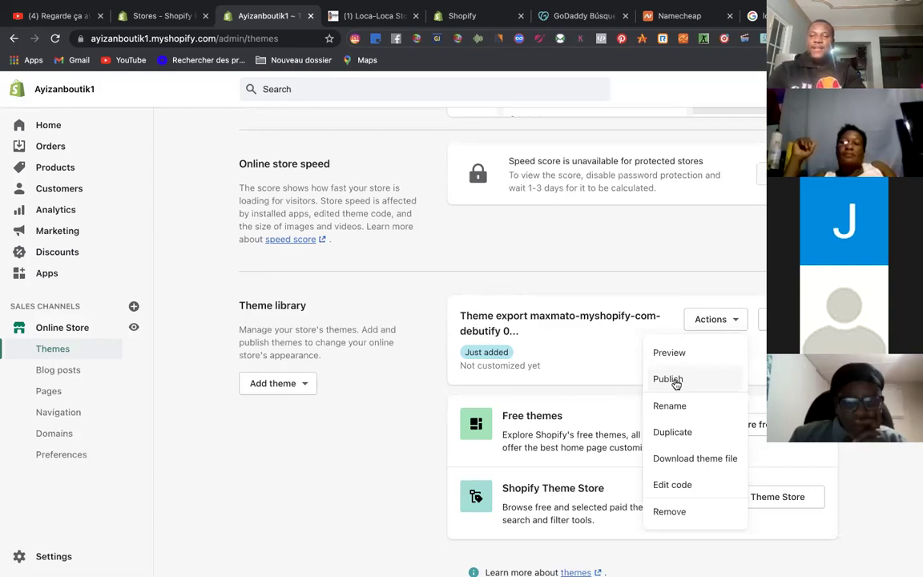
pyautogui.click(657, 262)
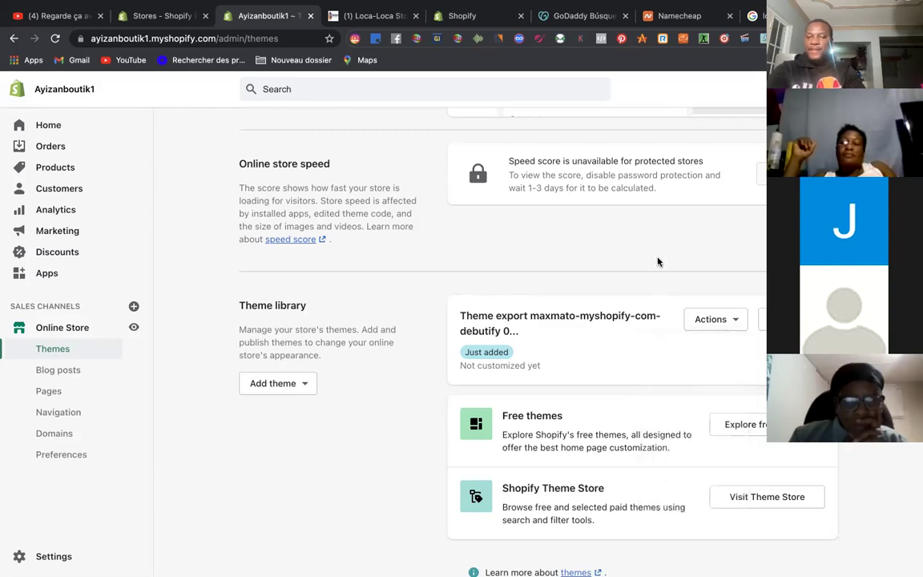
# - Preview the current Dawn theme and examine its home page from the banner through the featured products to the footer
pyautogui.scroll(3, 651, 263)
pyautogui.scroll(1, 652, 262)
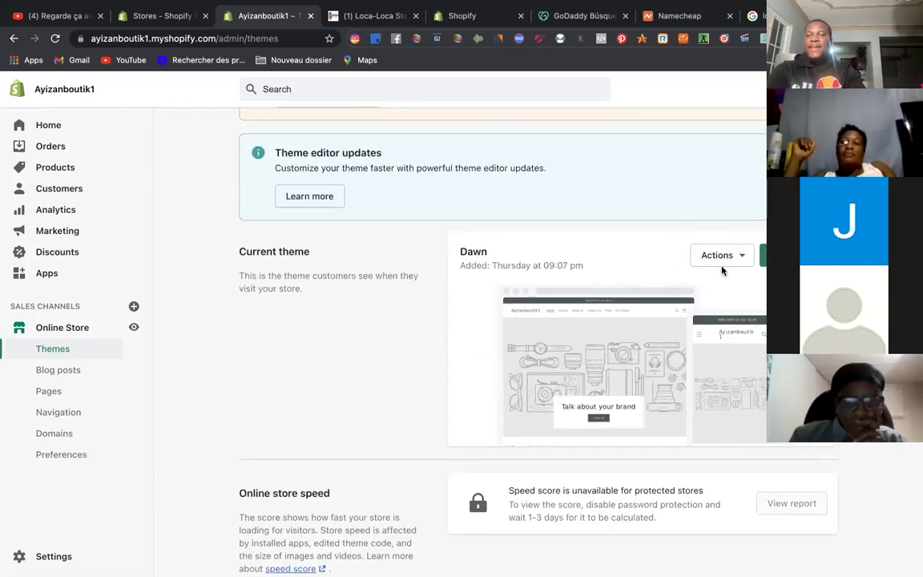
pyautogui.click(722, 256)
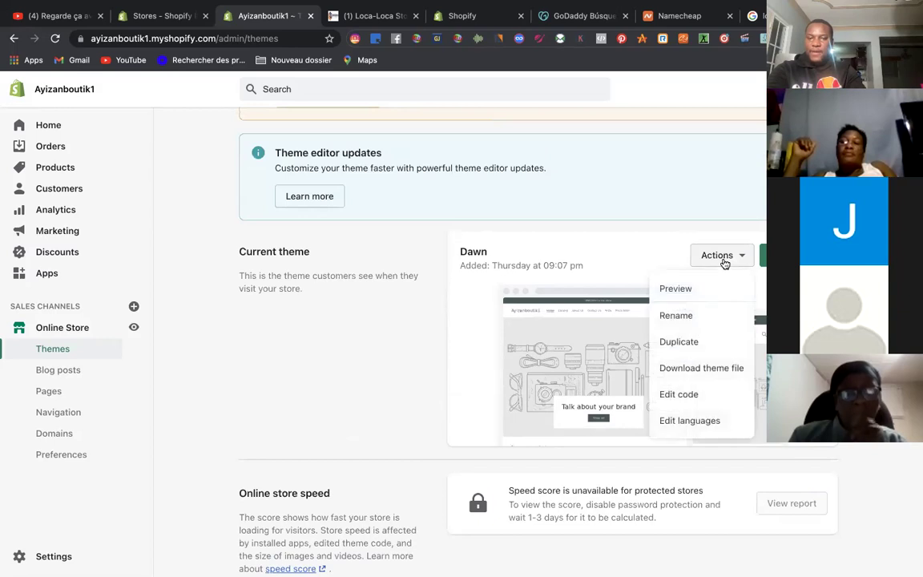
pyautogui.click(675, 289)
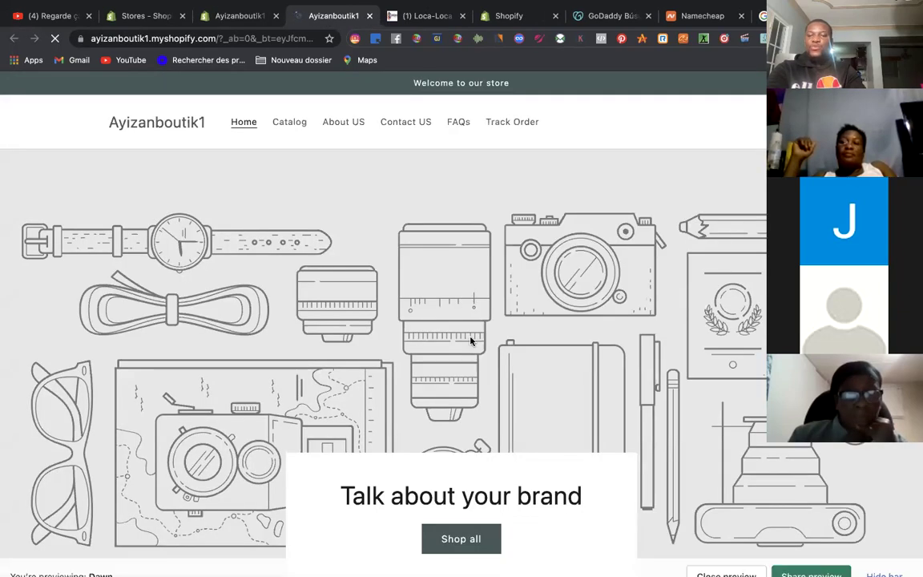
pyautogui.scroll(-5, 473, 344)
pyautogui.scroll(-10, 480, 264)
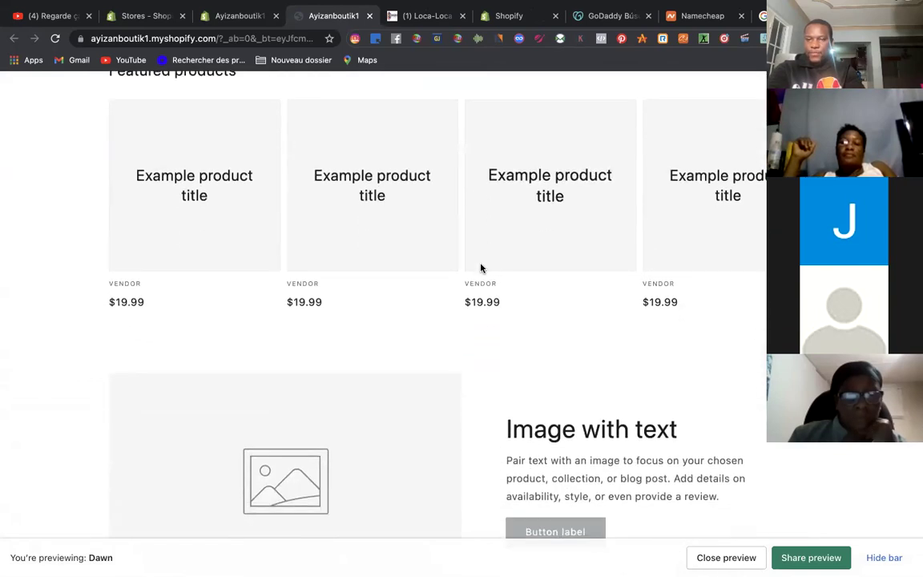
pyautogui.scroll(-7, 481, 268)
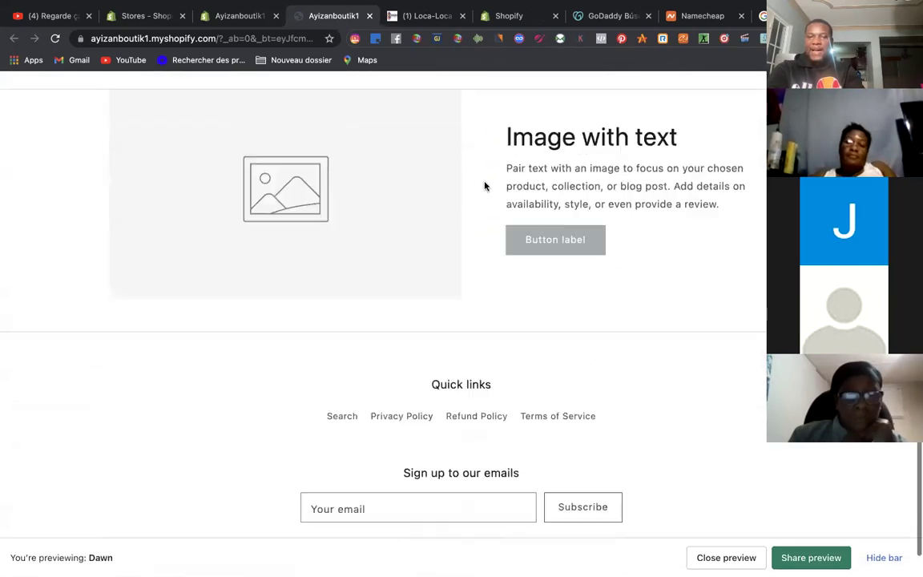
# - Examine the Dawn preview again from the banner through the featured products to the image-with-text section, and close the preview
pyautogui.scroll(20, 484, 186)
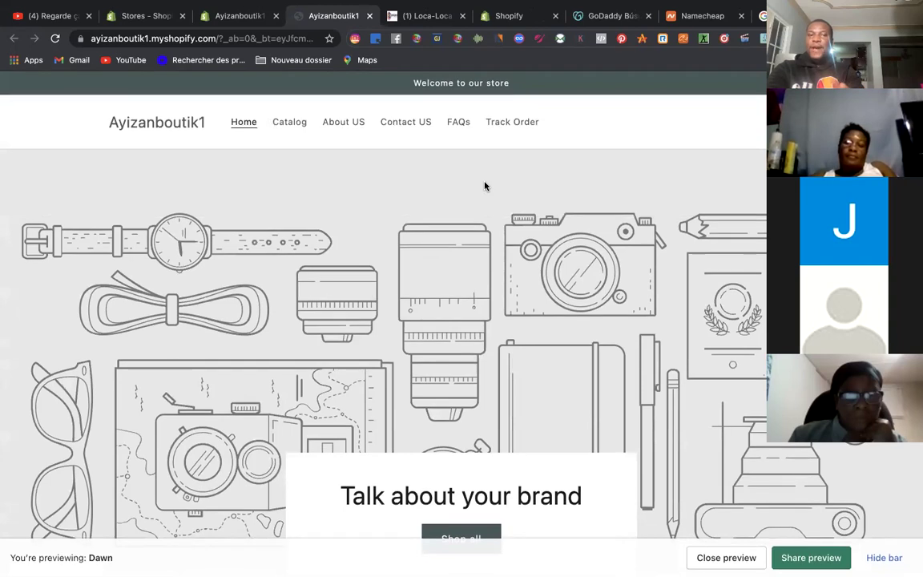
pyautogui.moveTo(375, 4)
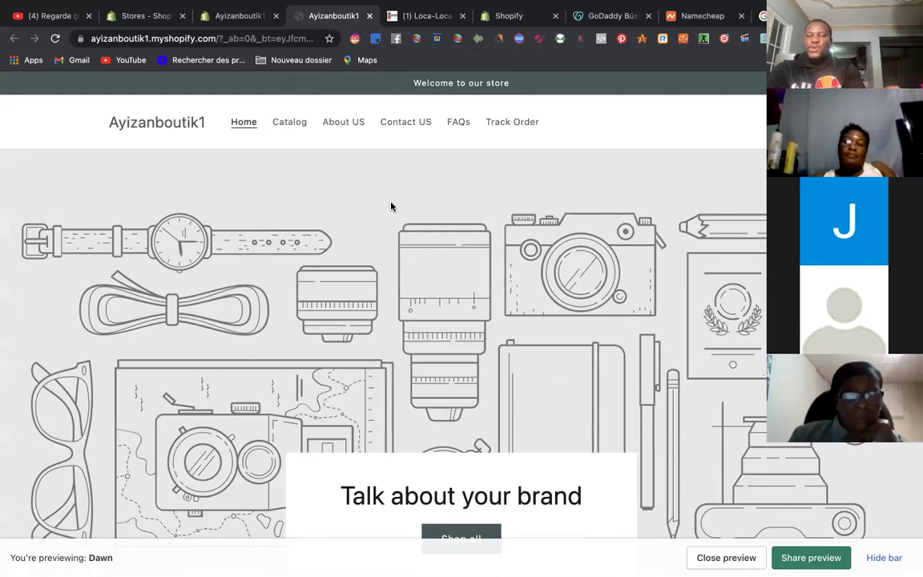
pyautogui.scroll(-2, 391, 207)
pyautogui.scroll(-1, 391, 207)
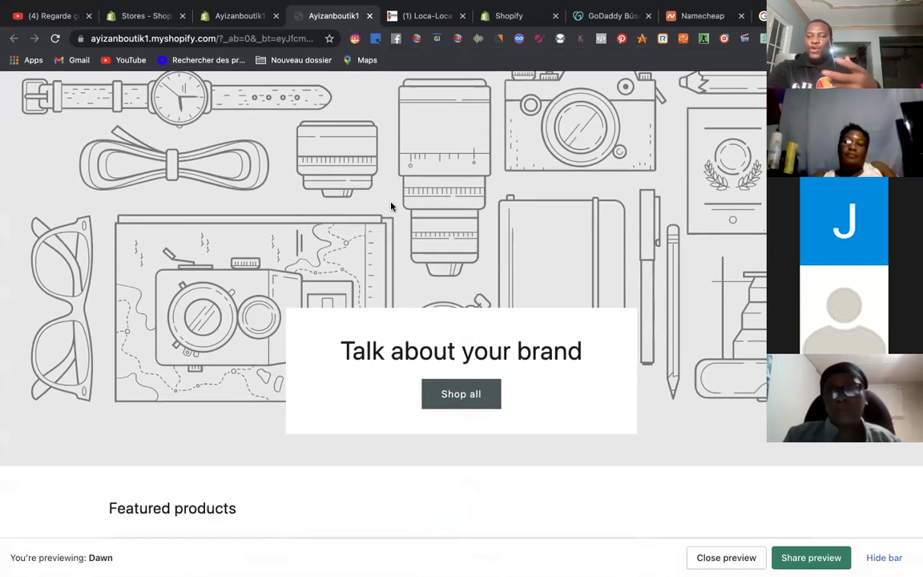
pyautogui.scroll(-2, 396, 189)
pyautogui.scroll(-3, 395, 190)
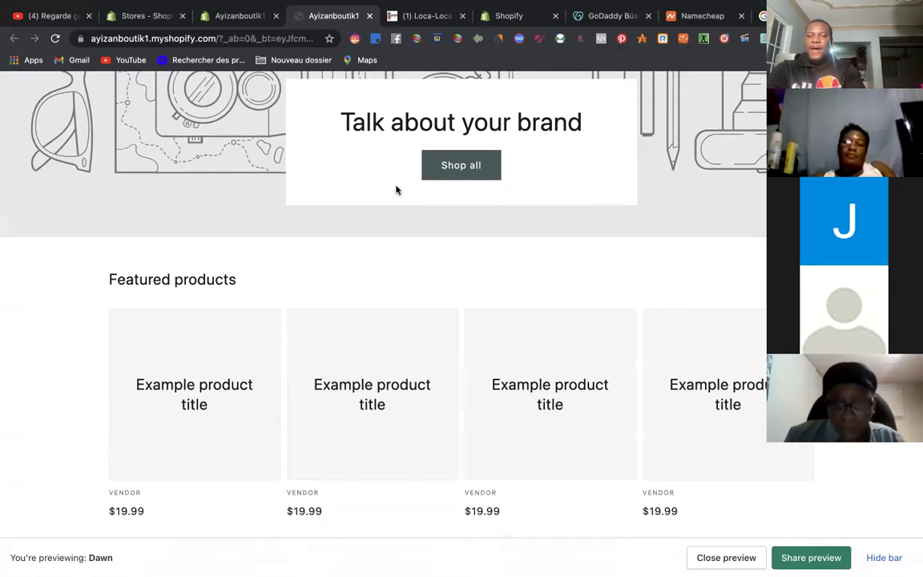
pyautogui.scroll(-4, 396, 188)
pyautogui.scroll(-1, 396, 186)
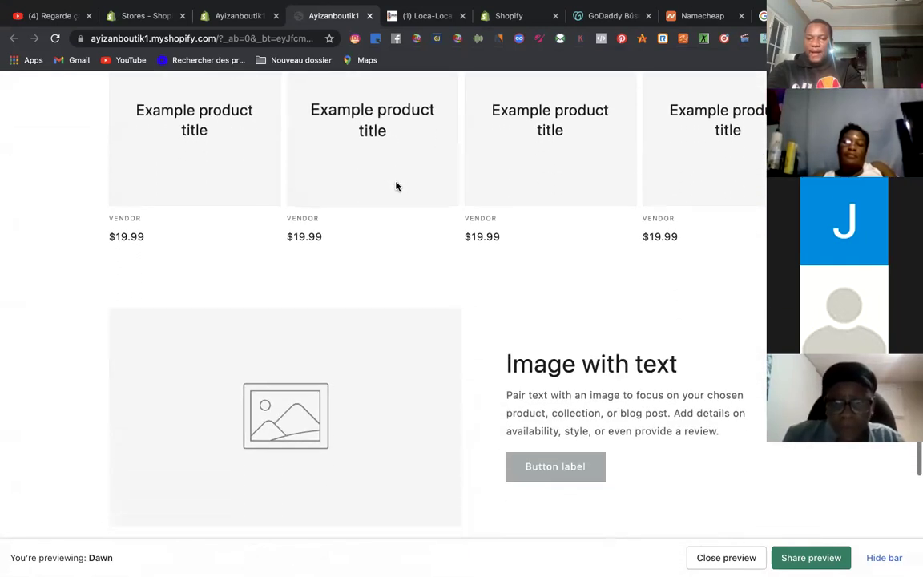
pyautogui.scroll(8, 396, 214)
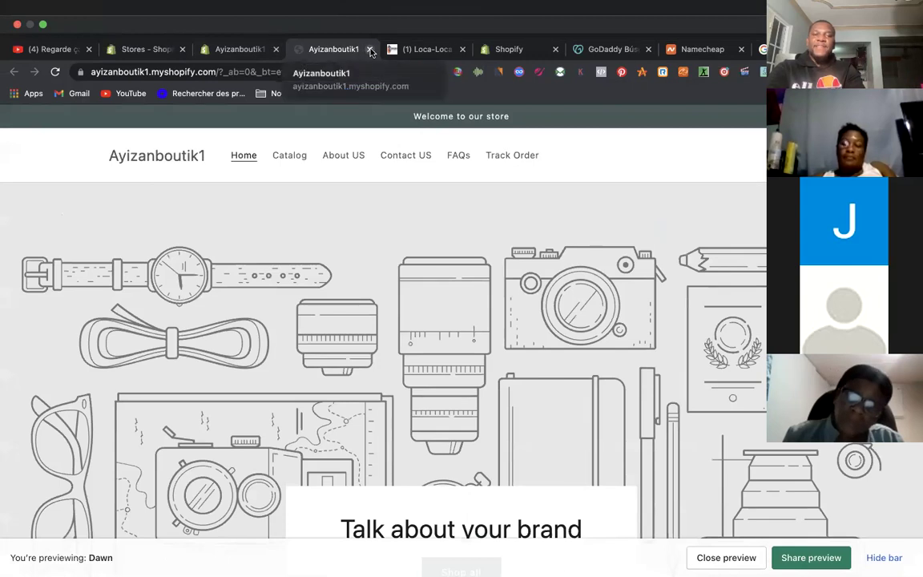
pyautogui.click(368, 49)
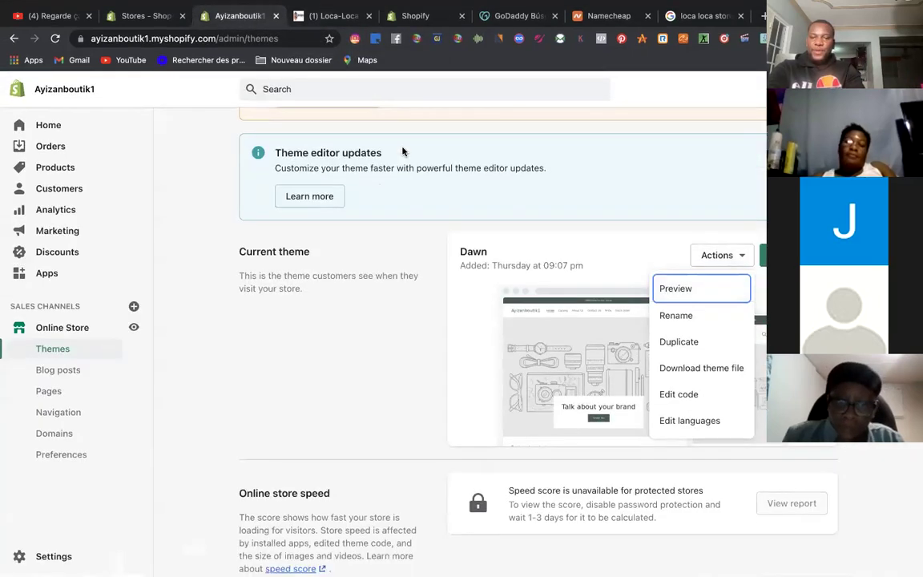
# - Review the current Dawn theme with its available actions and the uploaded Debutify theme in the theme library
pyautogui.click(421, 335)
pyautogui.scroll(-4, 483, 456)
pyautogui.scroll(-3, 483, 455)
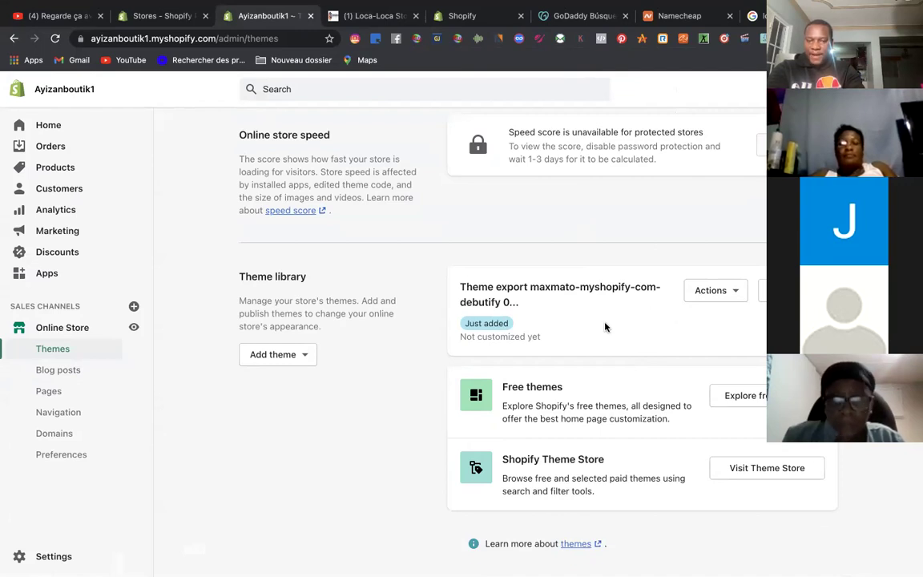
pyautogui.scroll(2, 604, 324)
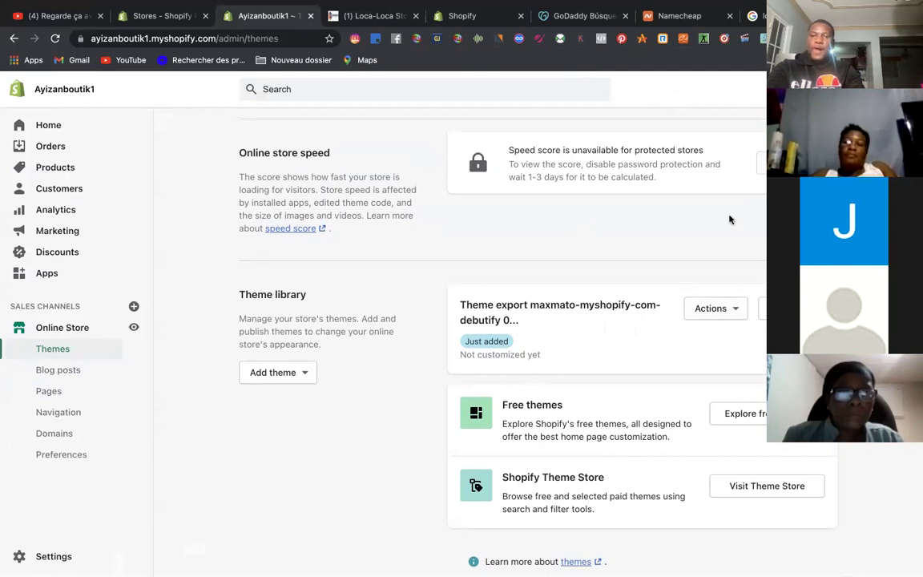
pyautogui.scroll(3, 730, 219)
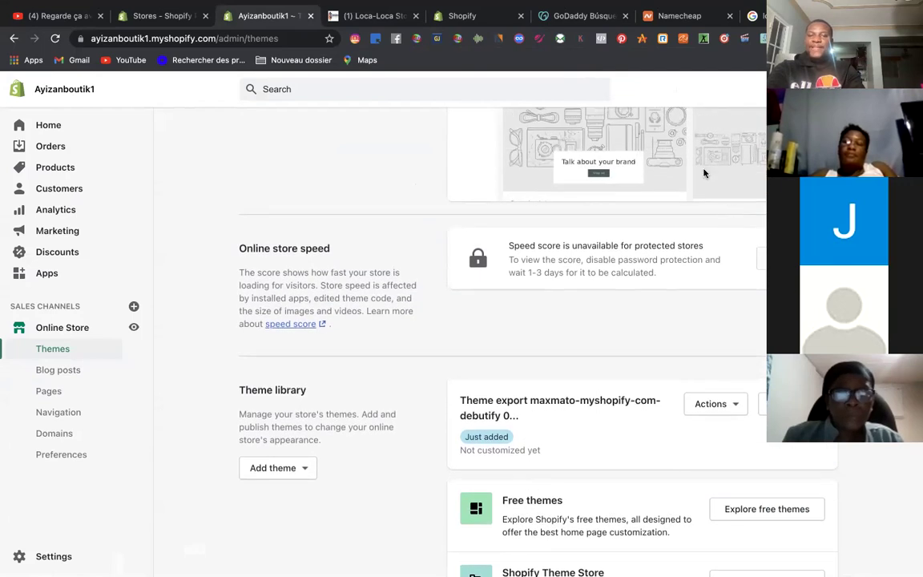
pyautogui.scroll(5, 678, 178)
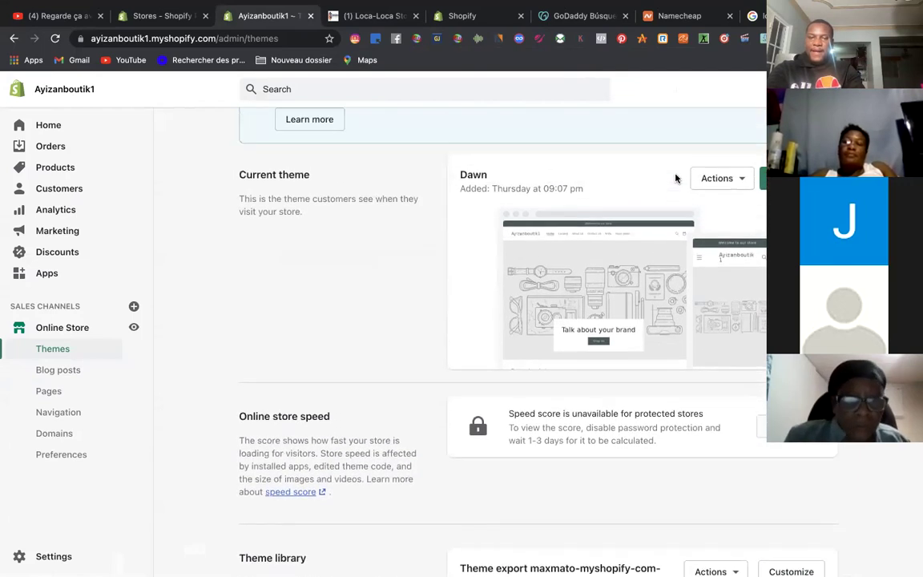
pyautogui.click(715, 183)
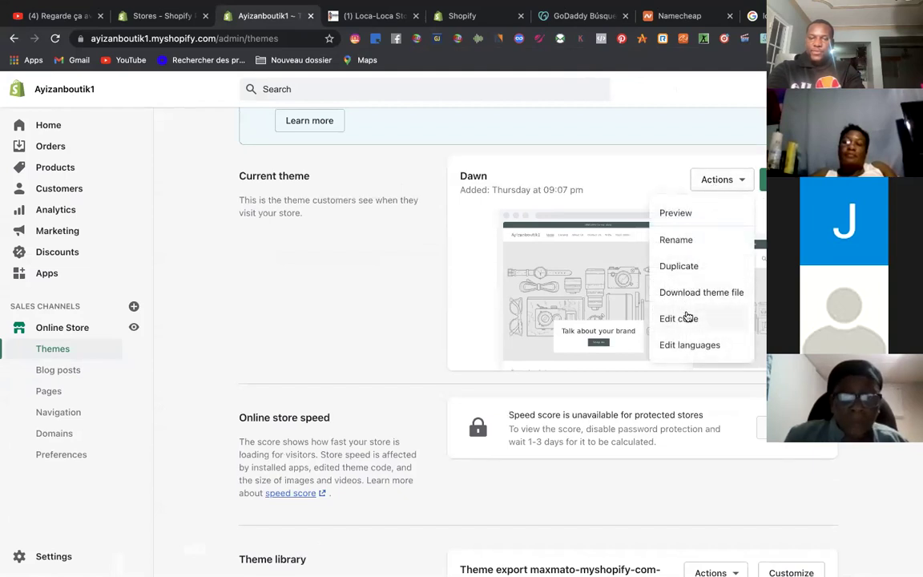
pyautogui.scroll(-1, 686, 313)
pyautogui.scroll(1, 687, 314)
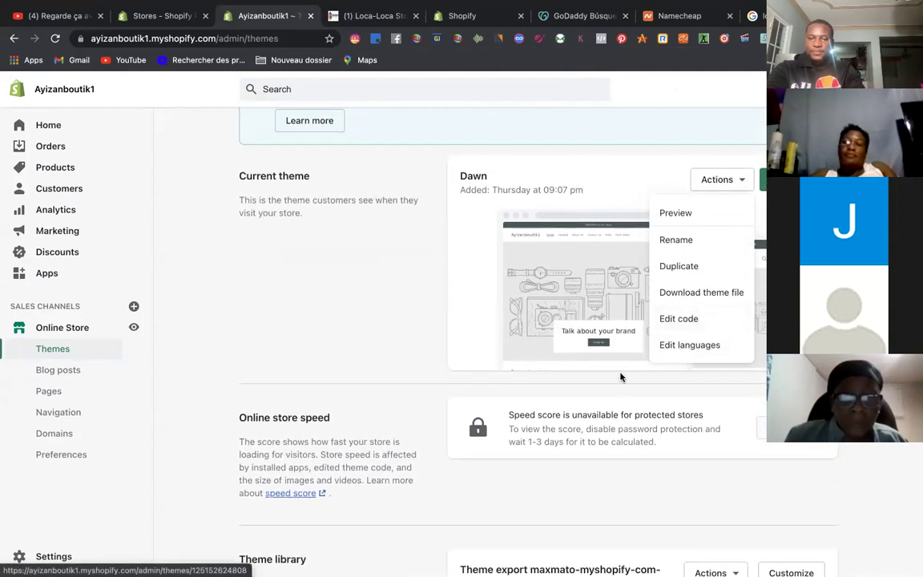
pyautogui.click(601, 395)
pyautogui.scroll(-5, 670, 521)
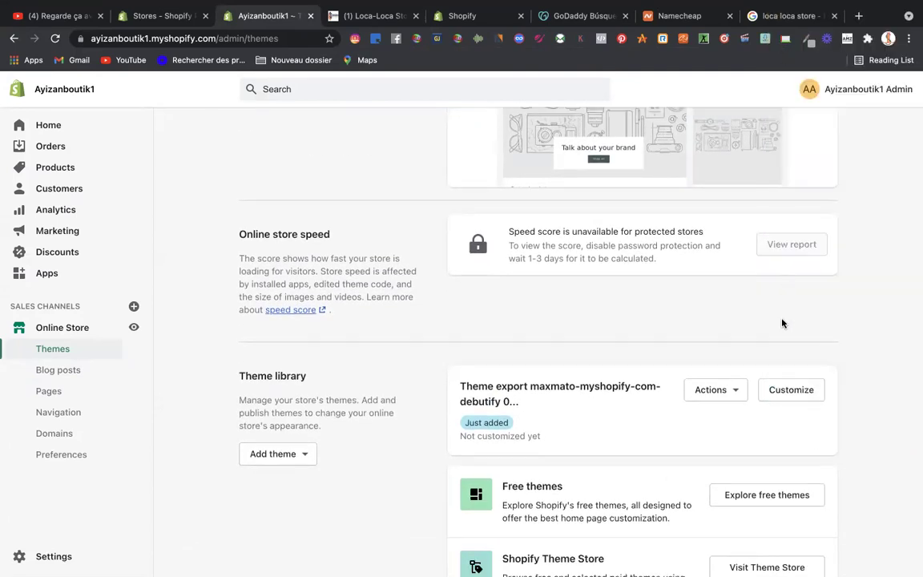
pyautogui.scroll(-1, 531, 412)
pyautogui.scroll(3, 533, 414)
pyautogui.scroll(3, 533, 414)
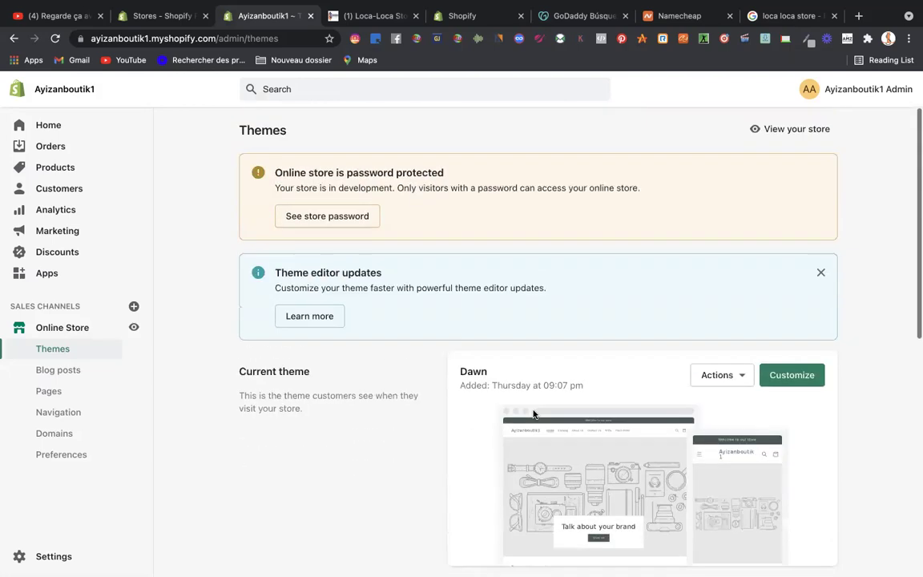
pyautogui.scroll(-4, 533, 414)
pyautogui.scroll(-2, 533, 413)
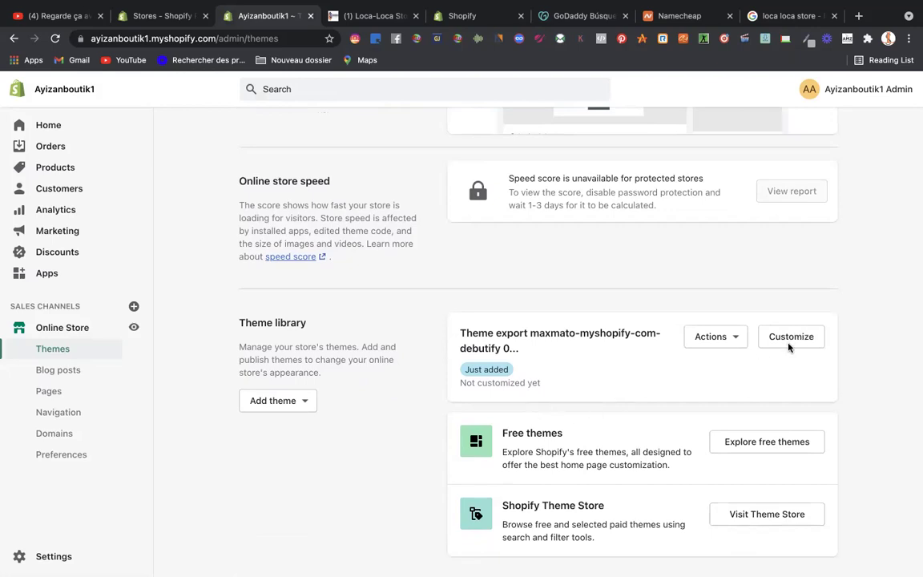
# - Preview the uploaded Debutify theme and examine its home page from the slideshow through the product and collection sections to the footer
pyautogui.click(711, 340)
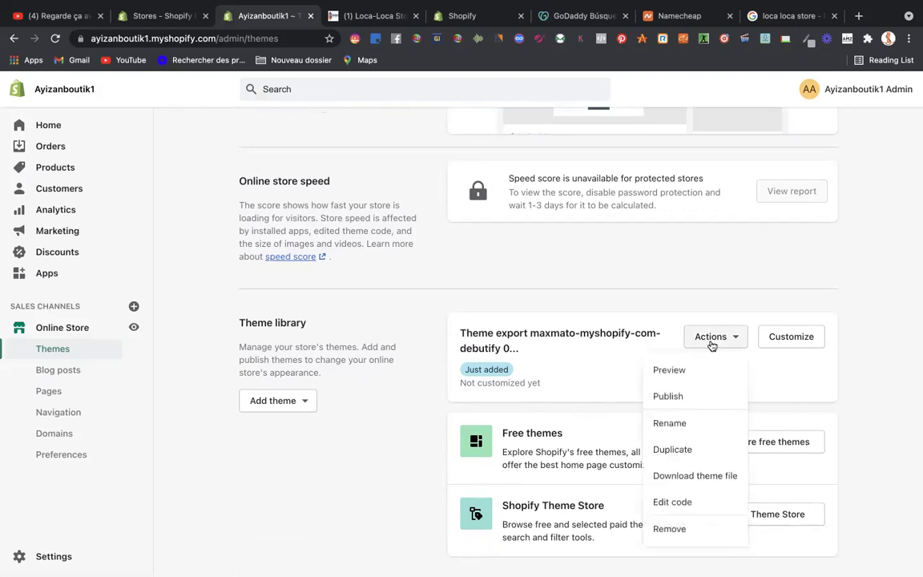
pyautogui.click(674, 372)
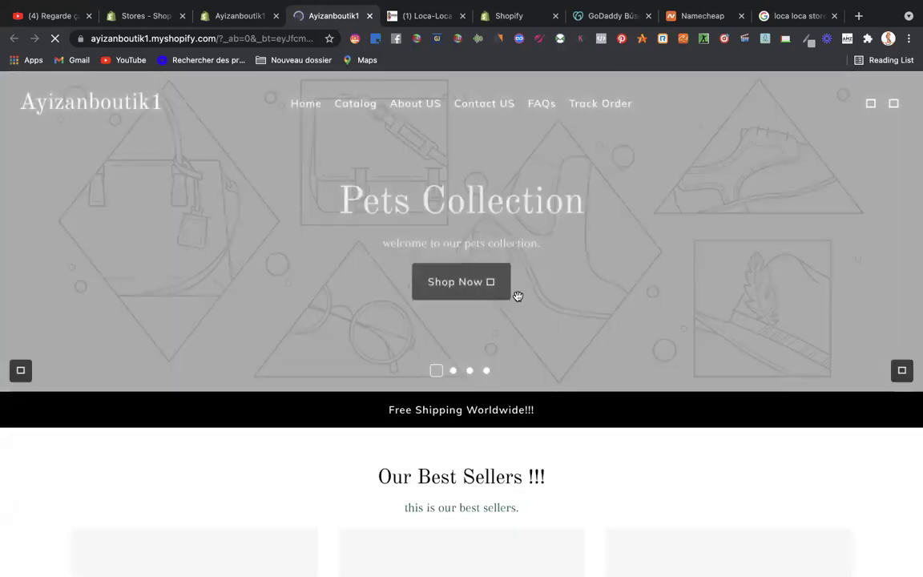
pyautogui.scroll(-5, 493, 303)
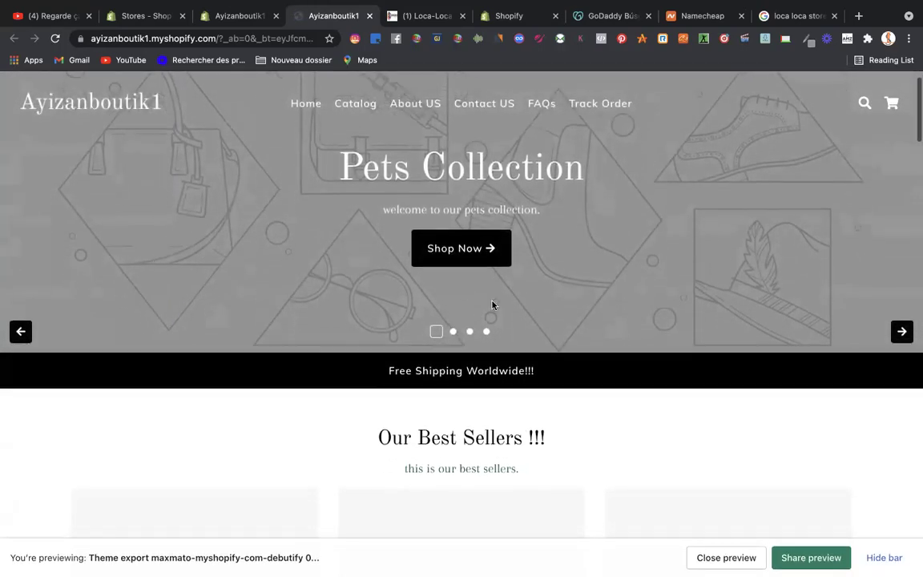
pyautogui.scroll(-5, 495, 307)
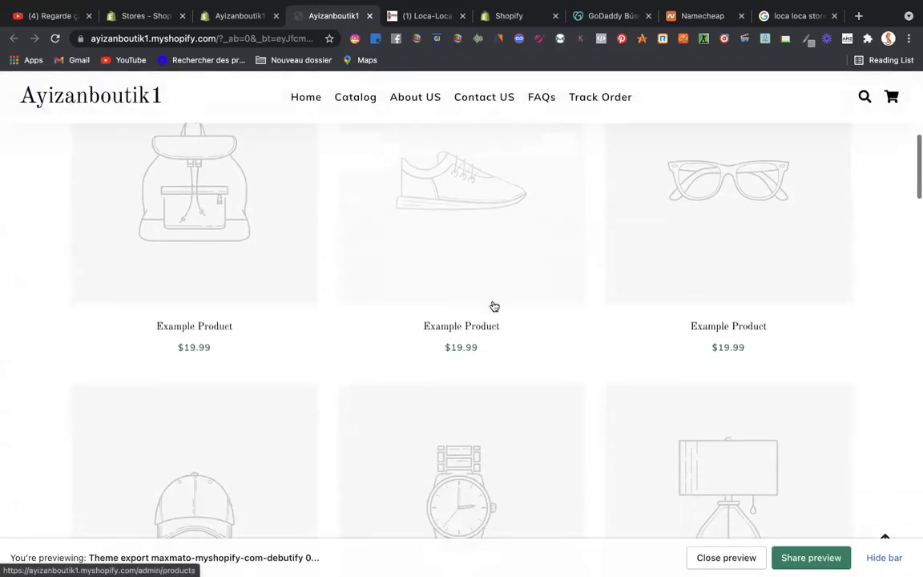
pyautogui.scroll(-6, 495, 307)
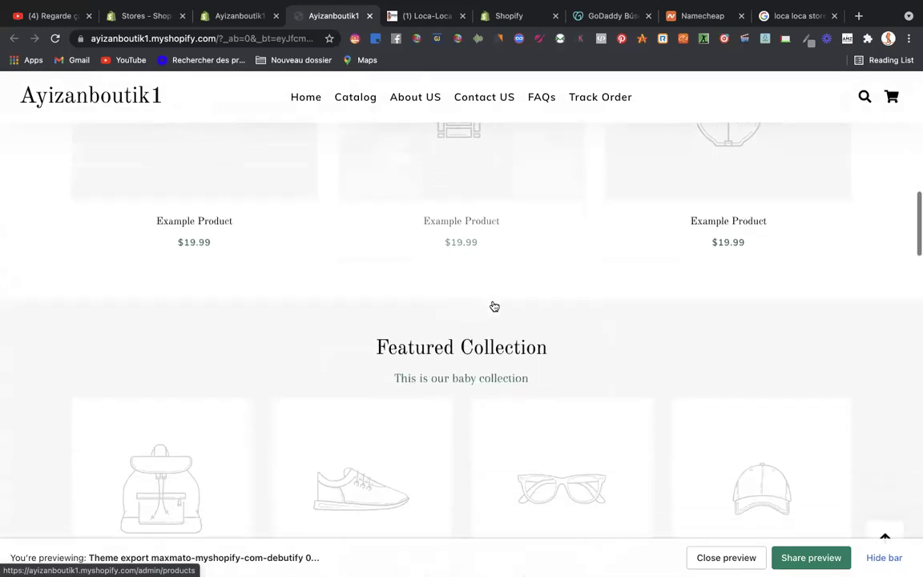
pyautogui.scroll(-5, 495, 305)
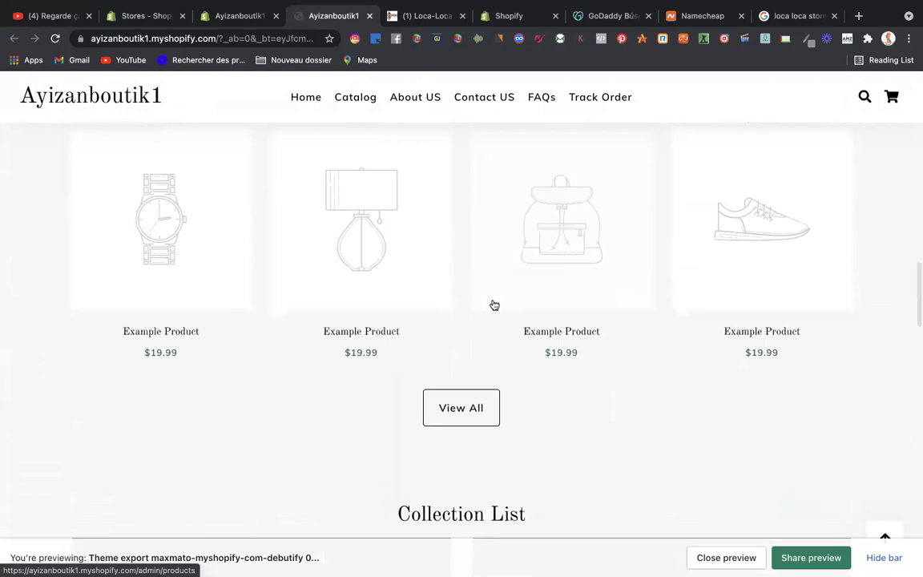
pyautogui.scroll(-2, 495, 305)
pyautogui.scroll(-8, 495, 306)
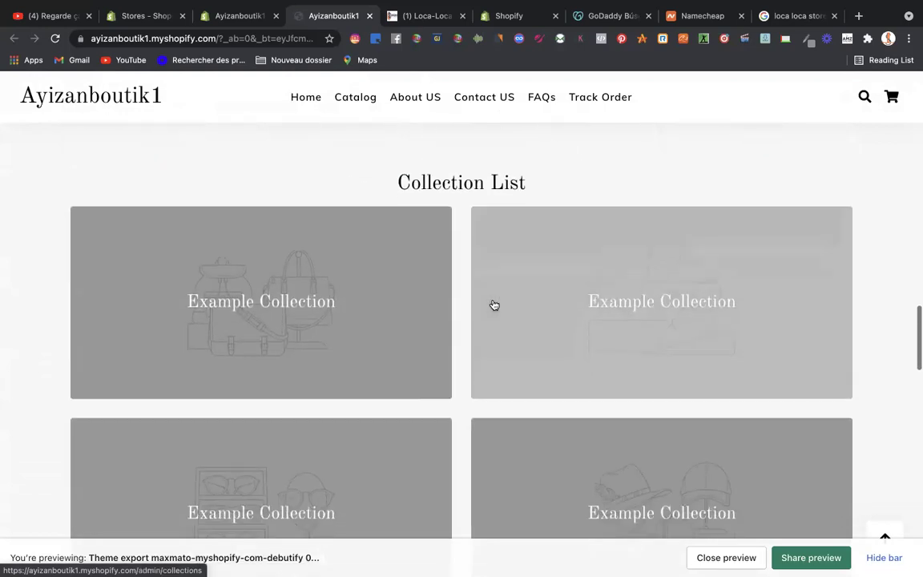
pyautogui.scroll(-8, 495, 304)
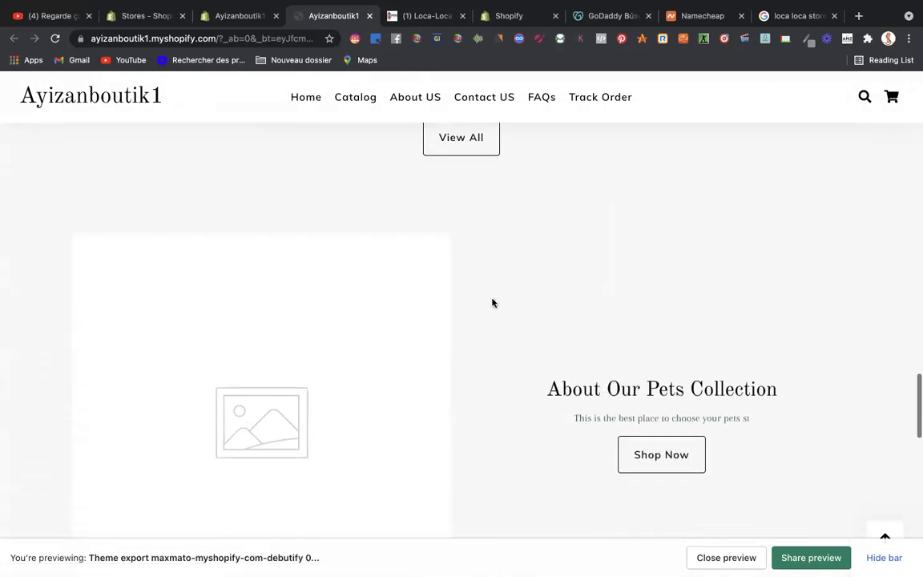
pyautogui.scroll(-10, 493, 299)
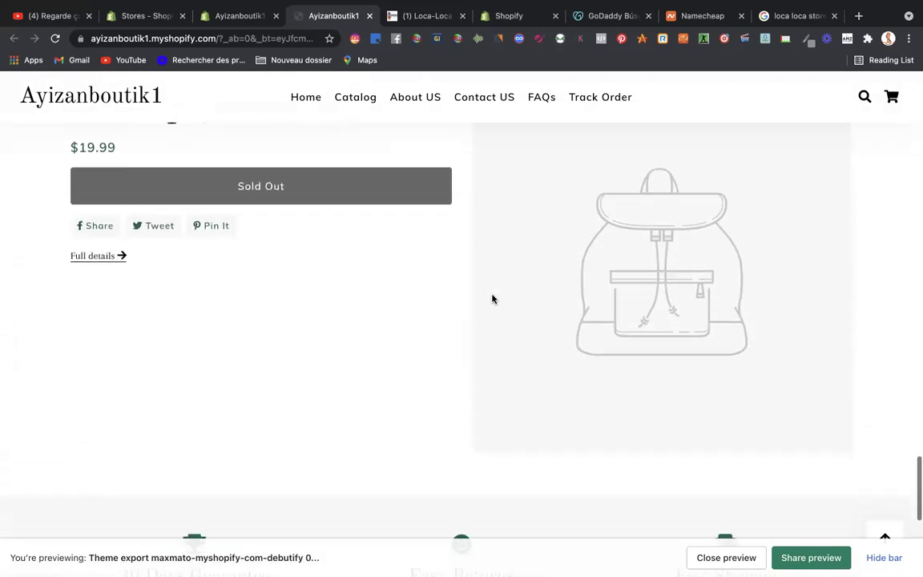
pyautogui.scroll(-1, 492, 292)
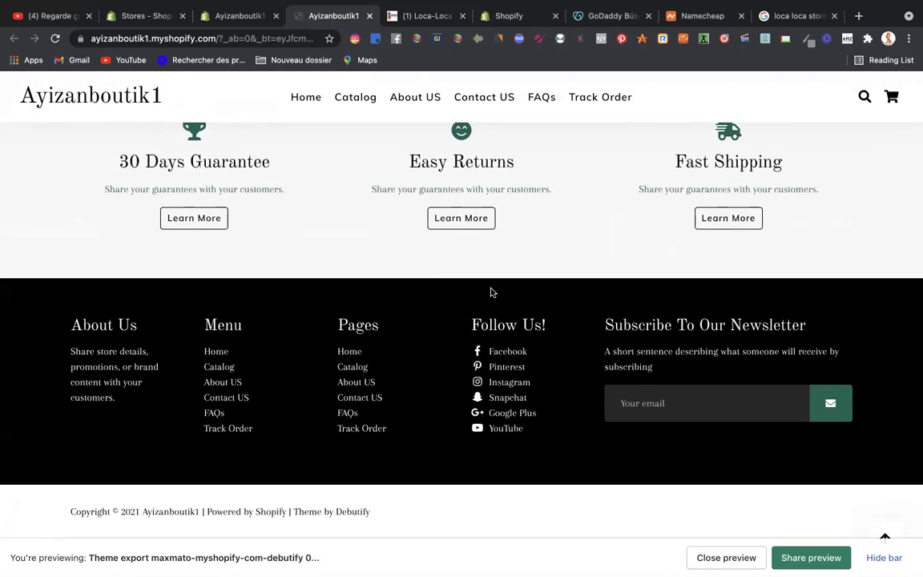
# - Go over the Debutify home page once more from the slideshow to the guarantees section, and close the preview
pyautogui.scroll(20, 492, 292)
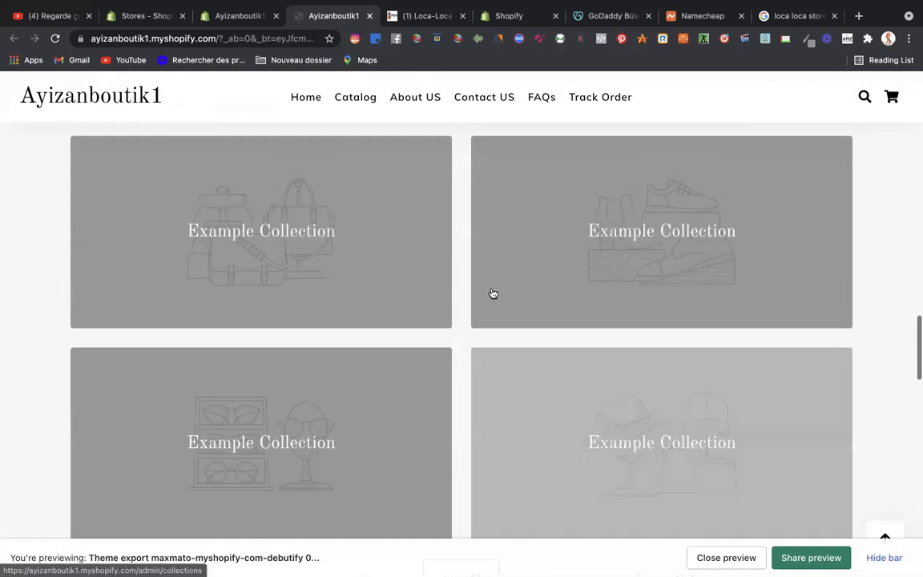
pyautogui.scroll(10, 493, 294)
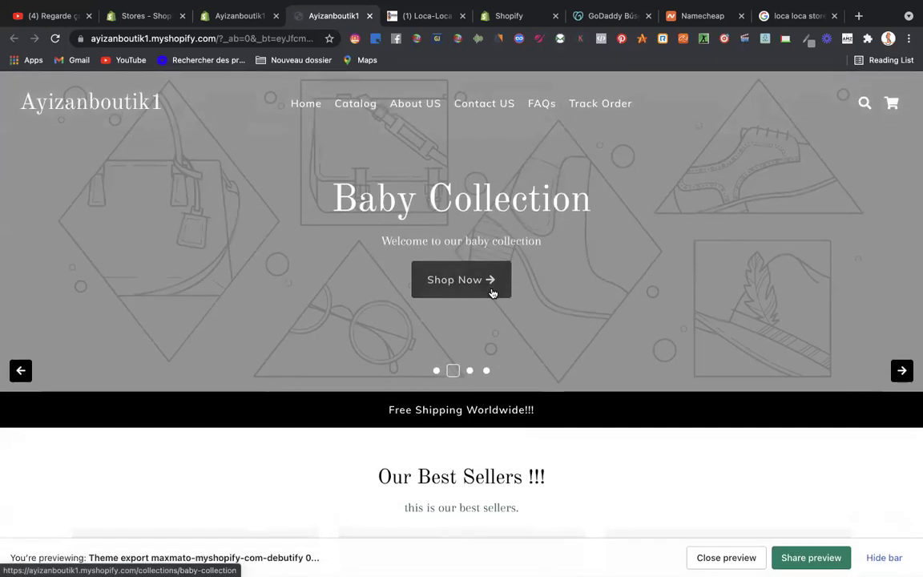
pyautogui.scroll(-12, 492, 294)
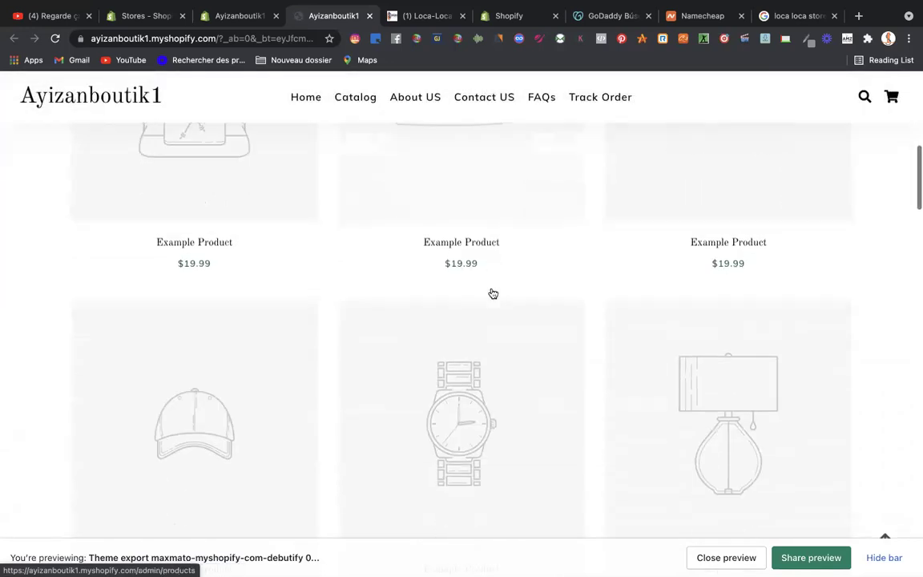
pyautogui.scroll(-10, 493, 293)
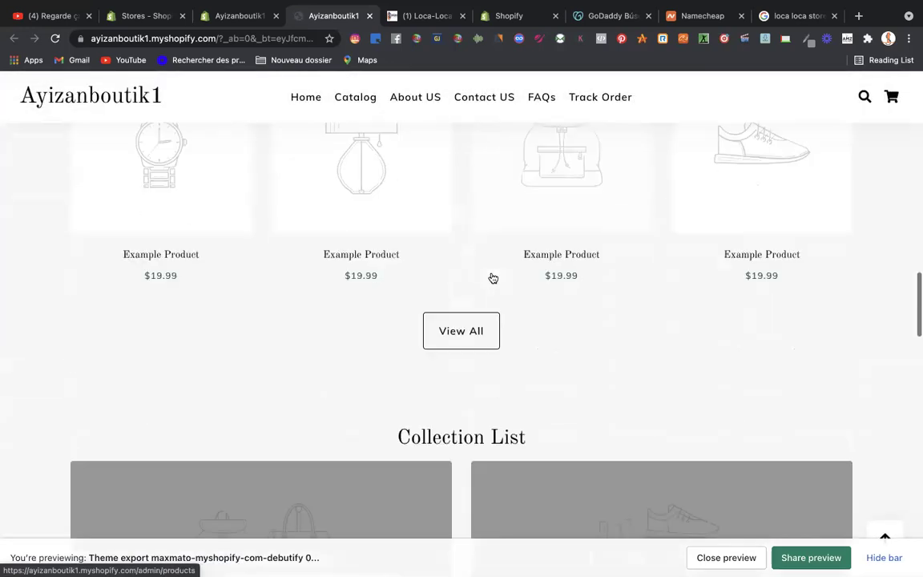
pyautogui.scroll(-10, 493, 278)
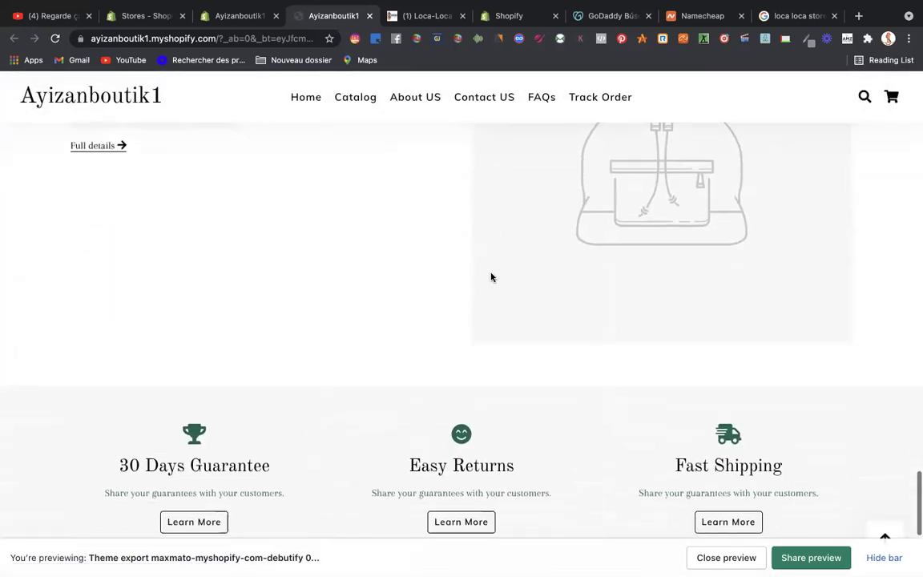
pyautogui.click(369, 16)
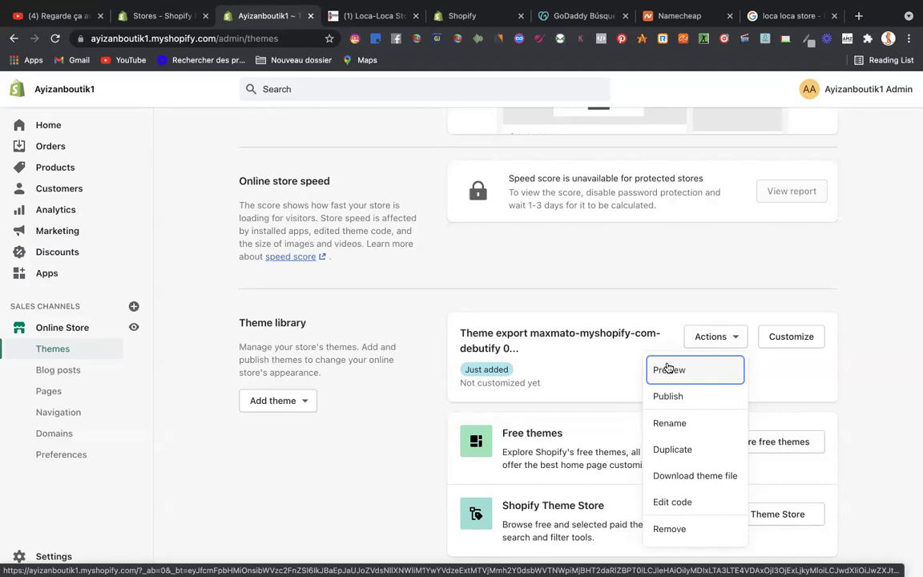
# - Rename the uploaded Debutify theme in the theme library as "Ayizan Theme"
pyautogui.click(672, 426)
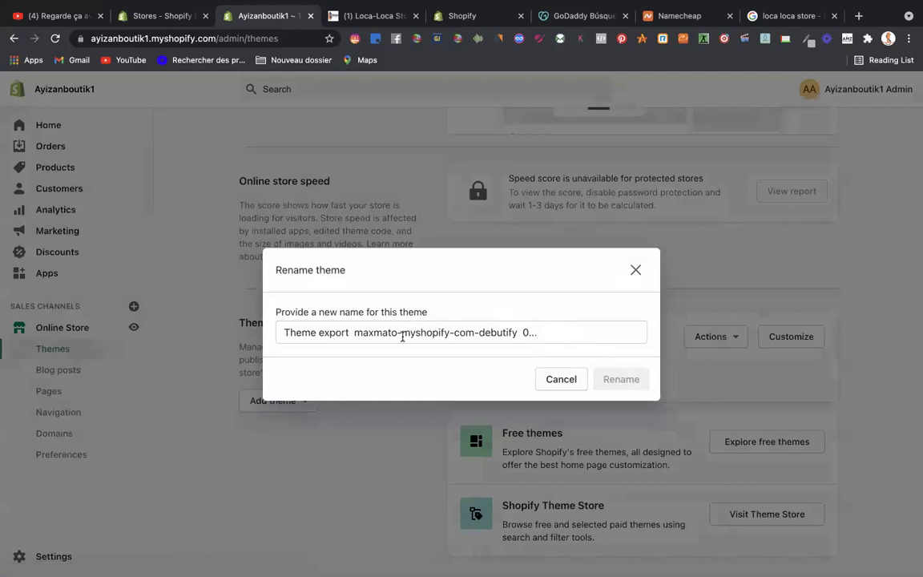
pyautogui.click(536, 328)
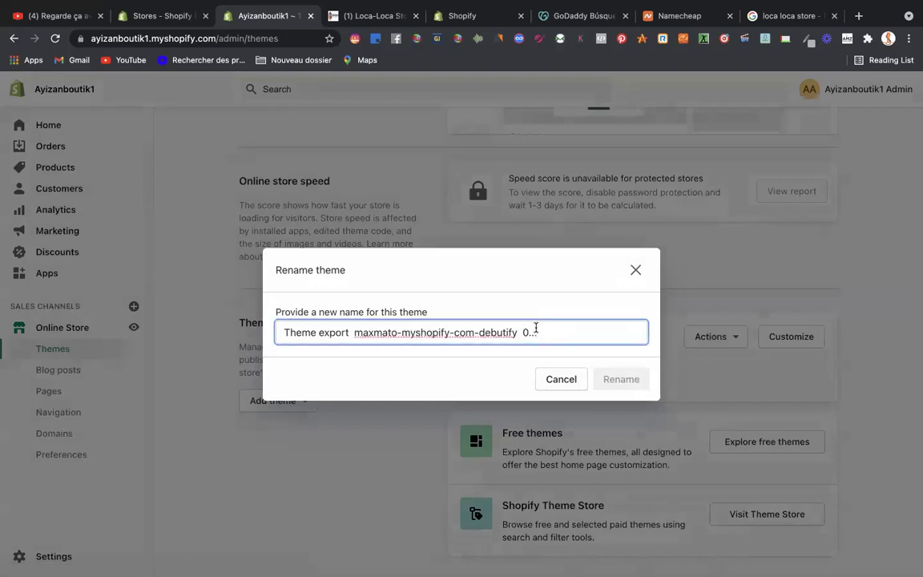
pyautogui.press('BackSpace')
pyautogui.press('BackSpace')
pyautogui.press('BackSpace')
pyautogui.press('BackSpace')
pyautogui.press('BackSpace')
pyautogui.press('BackSpace')
pyautogui.press('BackSpace')
pyautogui.press('BackSpace')
pyautogui.press('BackSpace')
pyautogui.press('BackSpace')
pyautogui.press('BackSpace')
pyautogui.press('BackSpace')
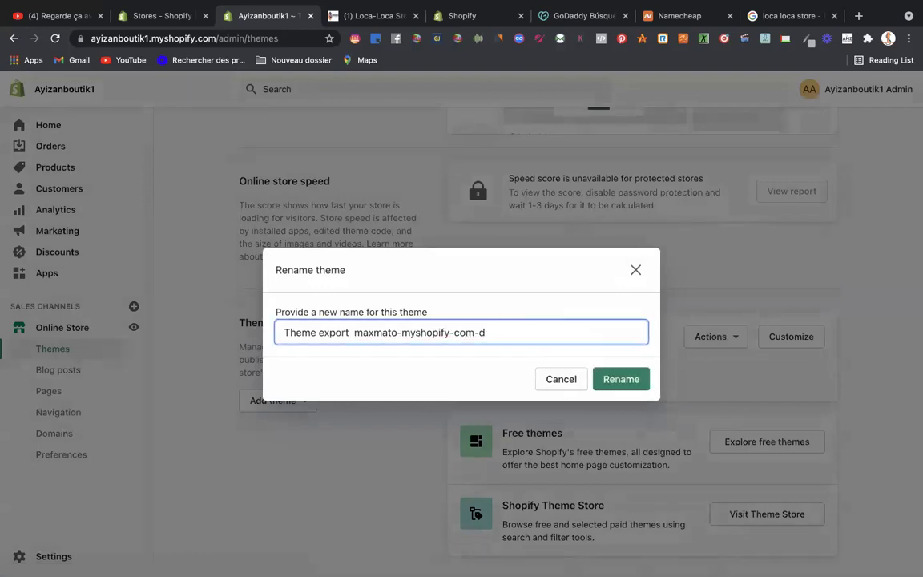
pyautogui.press('BackSpace')
pyautogui.press('BackSpace')
pyautogui.press('BackSpace')
pyautogui.press('BackSpace')
pyautogui.press('BackSpace')
pyautogui.press('BackSpace')
pyautogui.press('BackSpace')
pyautogui.press('BackSpace')
pyautogui.press('BackSpace')
pyautogui.press('BackSpace')
pyautogui.press('BackSpace')
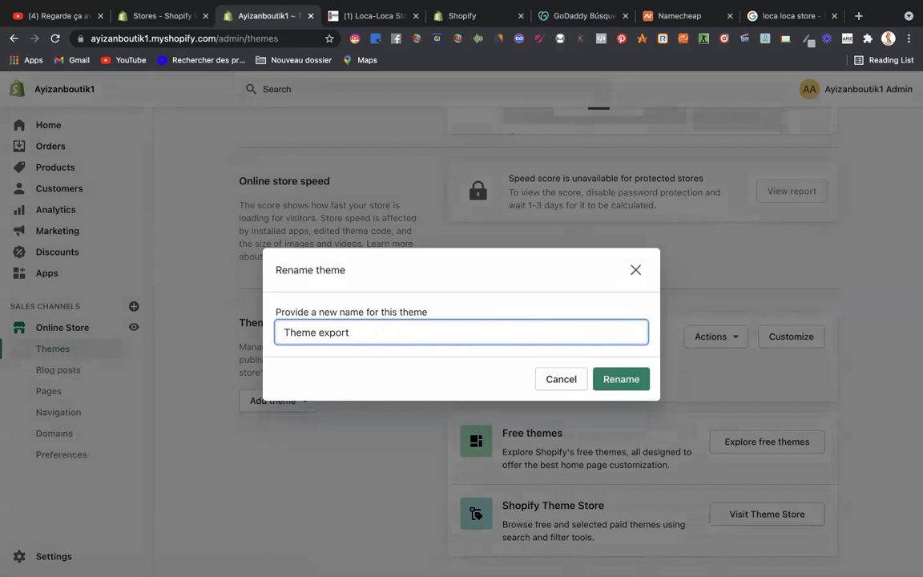
pyautogui.press('BackSpace')
pyautogui.press('BackSpace')
pyautogui.press('BackSpace')
pyautogui.press('BackSpace')
pyautogui.press('BackSpace')
pyautogui.press('BackSpace')
pyautogui.press('BackSpace')
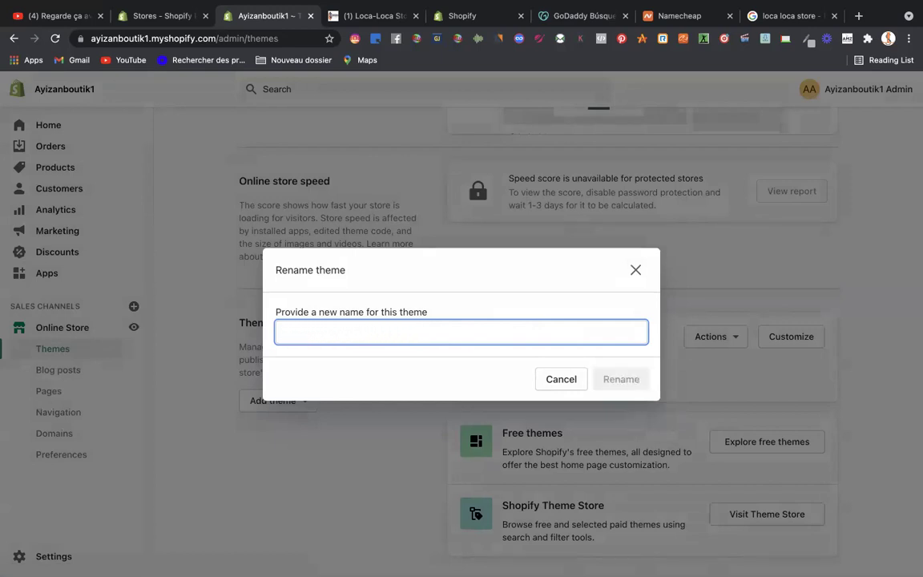
pyautogui.write('Ayizan Theme')
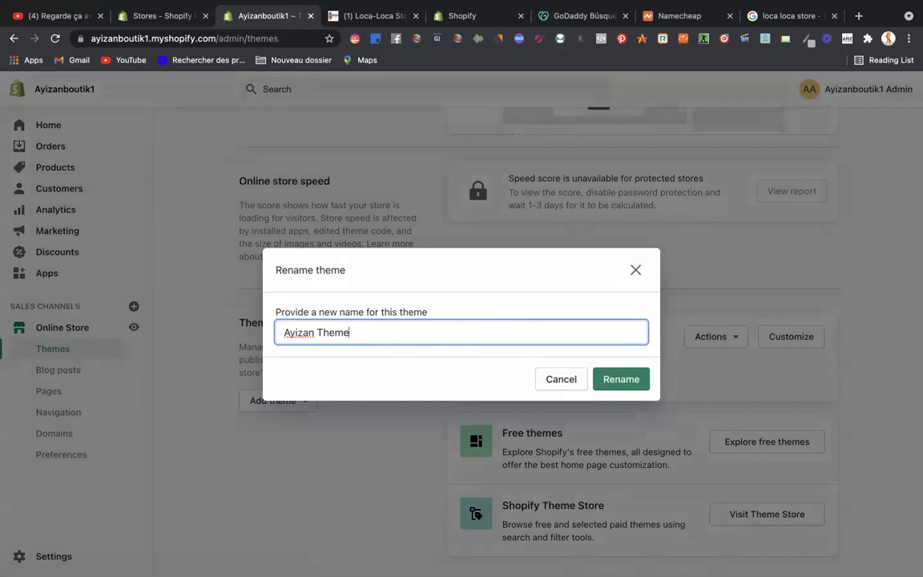
pyautogui.click(625, 380)
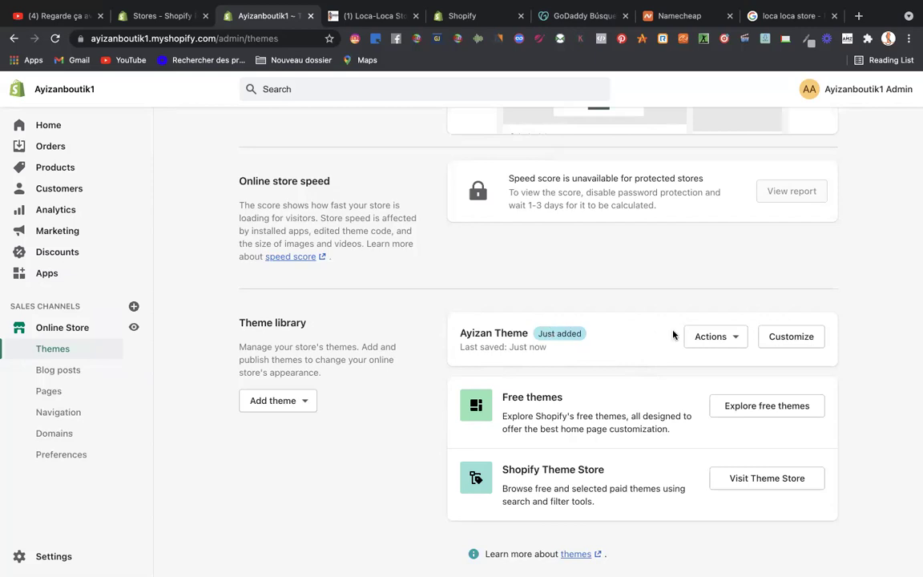
# - Duplicate Ayizan Theme in the theme library
pyautogui.click(718, 337)
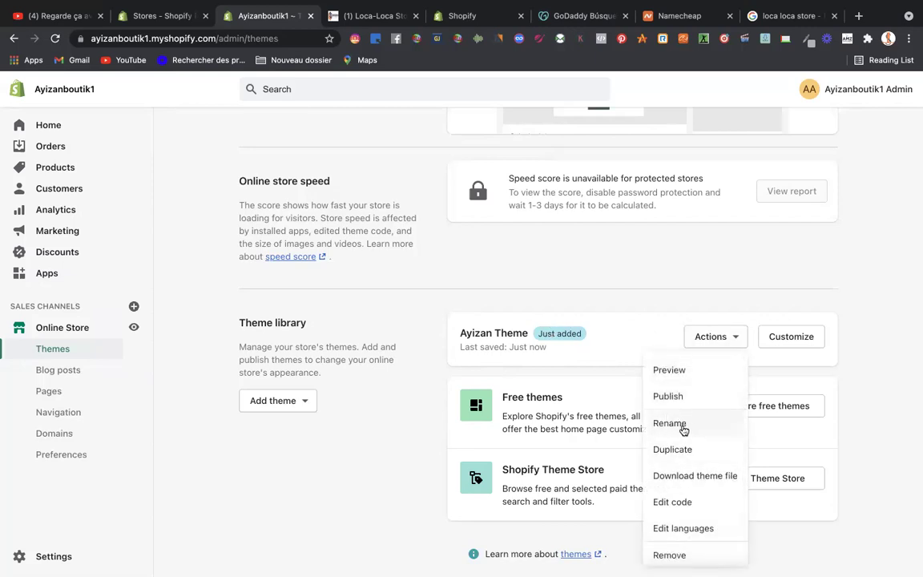
pyautogui.scroll(-1, 685, 433)
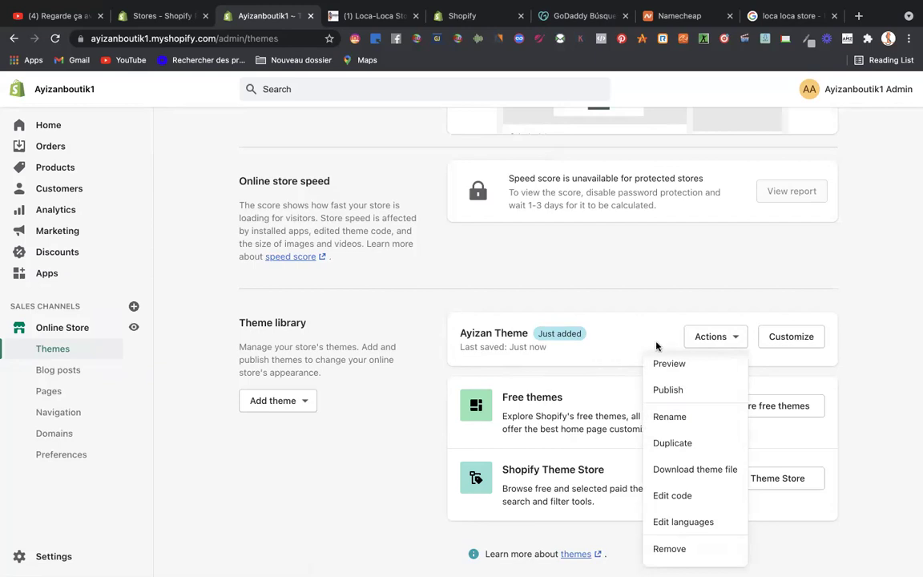
pyautogui.click(678, 444)
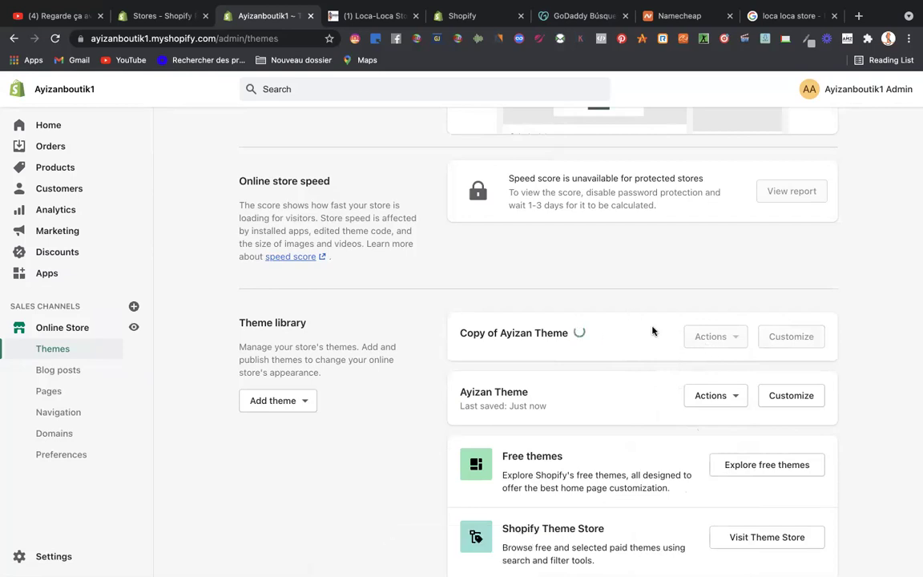
pyautogui.click(713, 396)
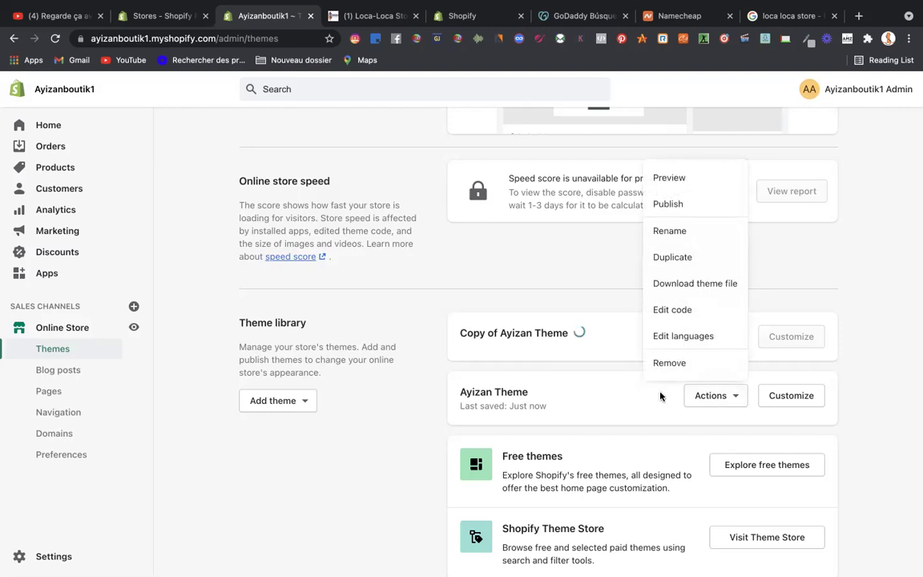
pyautogui.click(589, 394)
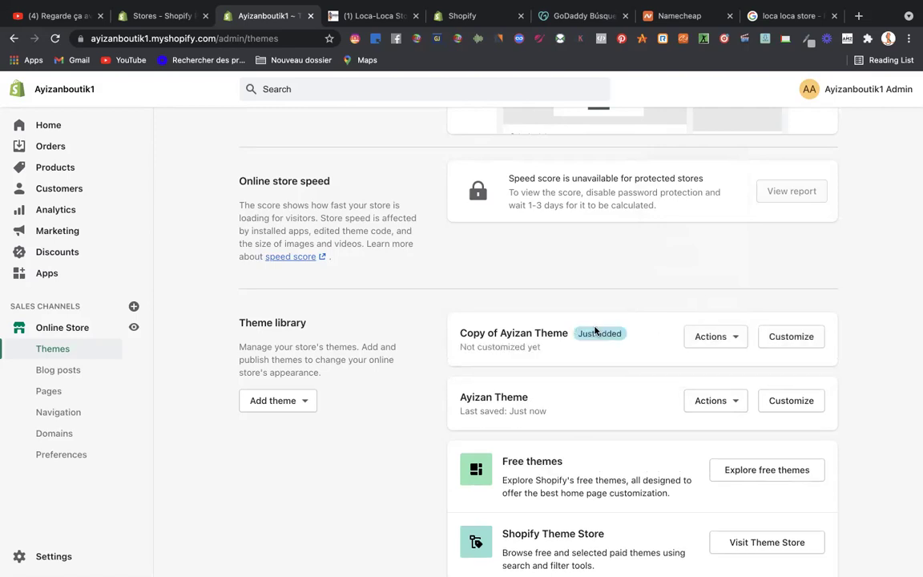
# - Remove the copy of Ayizan Theme from the theme library and confirm the removal
pyautogui.click(702, 343)
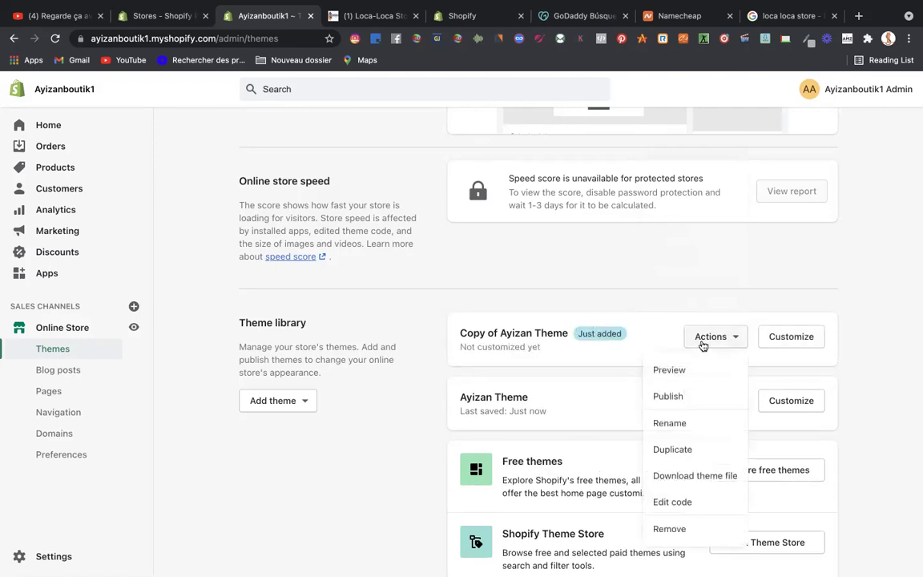
pyautogui.click(609, 388)
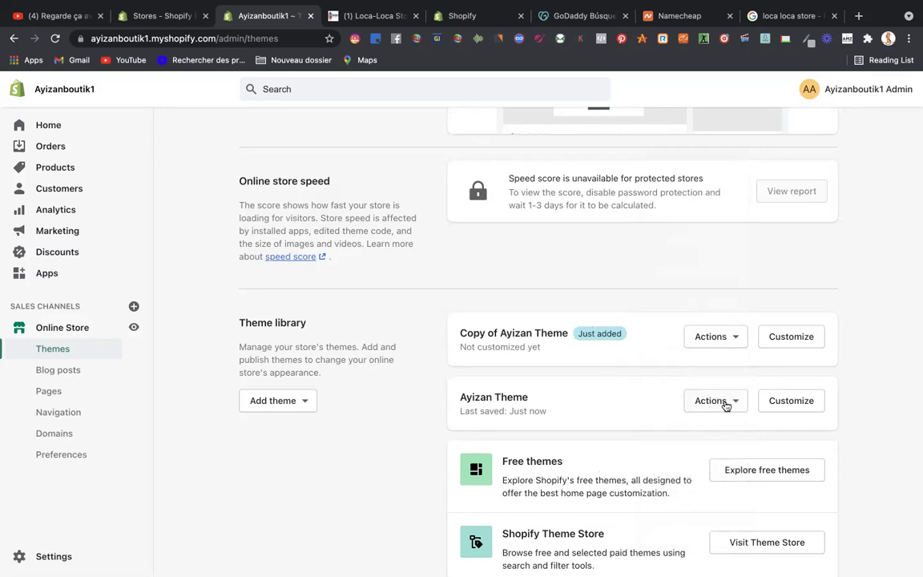
pyautogui.click(710, 337)
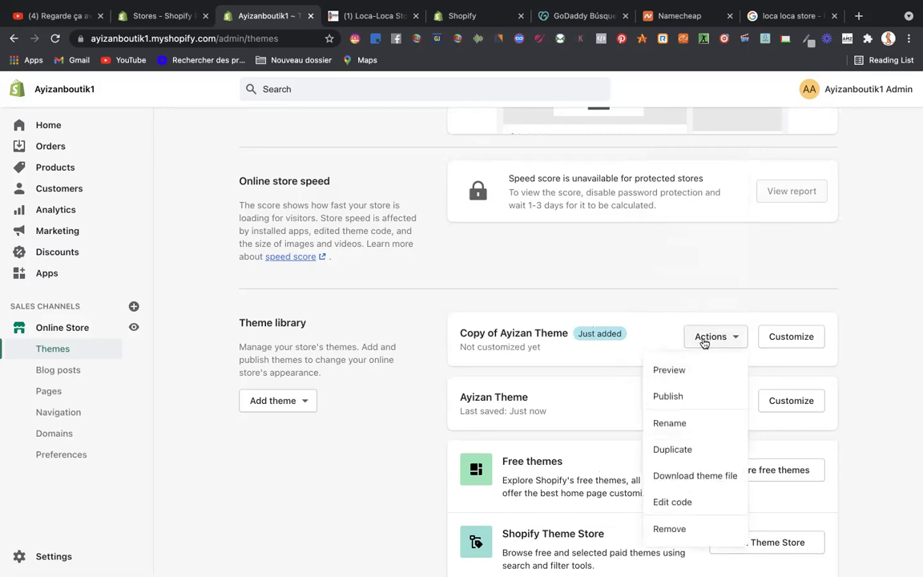
pyautogui.click(588, 414)
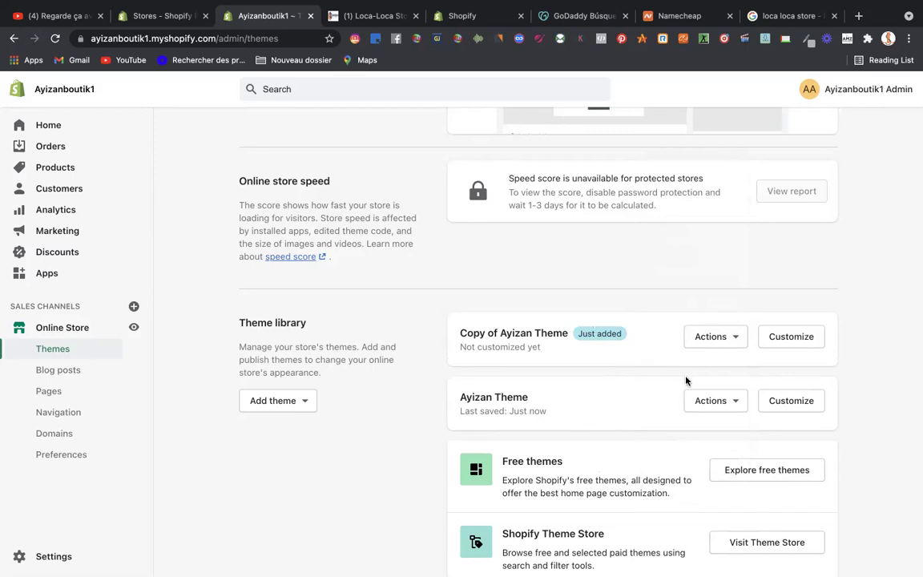
pyautogui.click(716, 338)
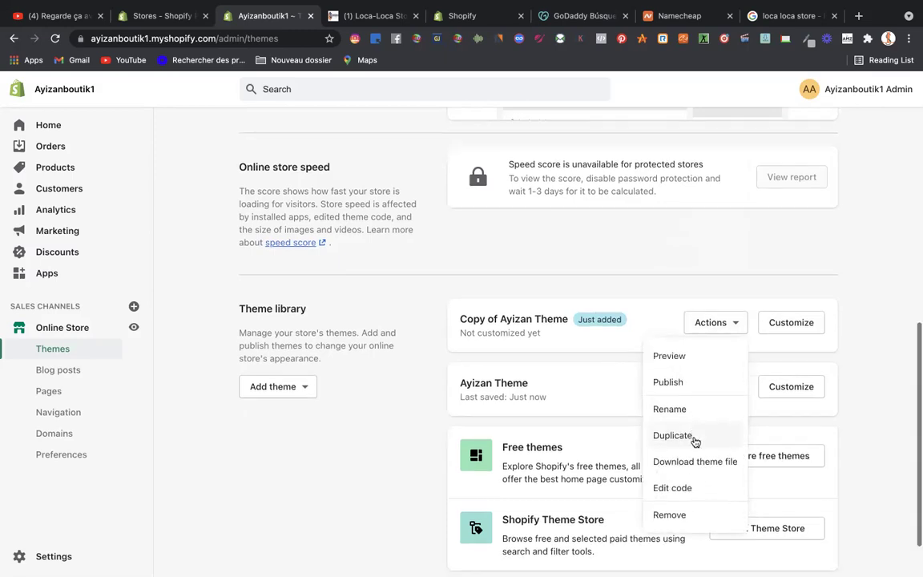
pyautogui.scroll(-2, 689, 441)
pyautogui.click(670, 453)
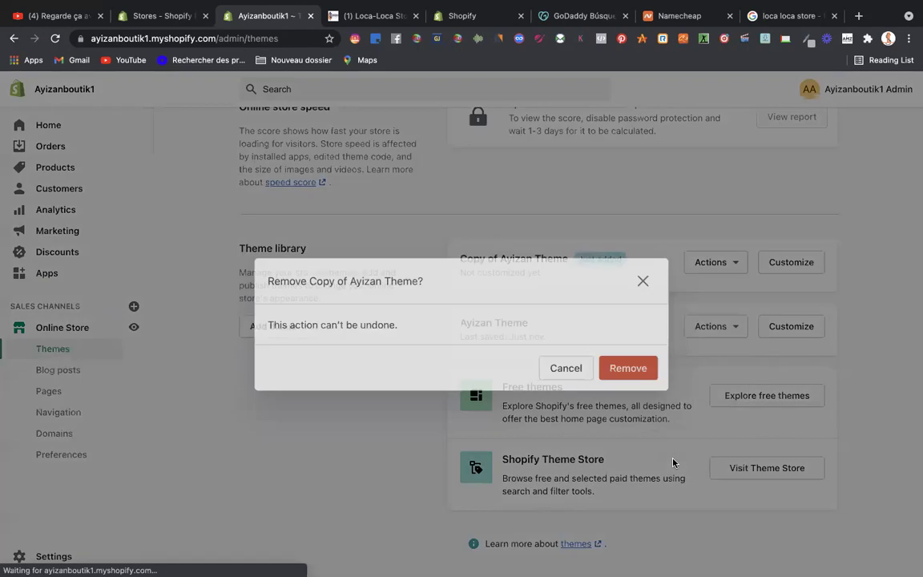
pyautogui.click(625, 375)
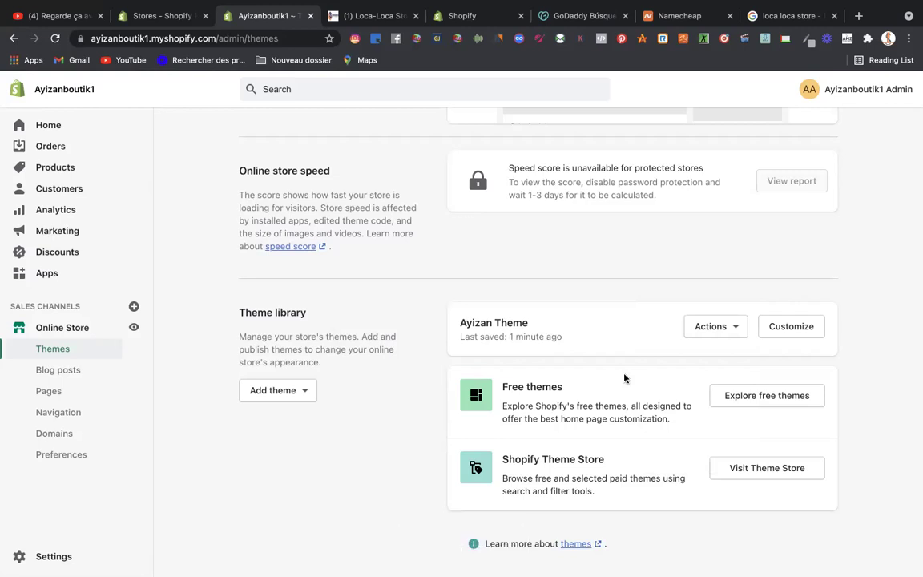
# - Review the available actions for Ayizan Theme, from previewing and publishing to duplicating, editing code and removing
pyautogui.click(712, 326)
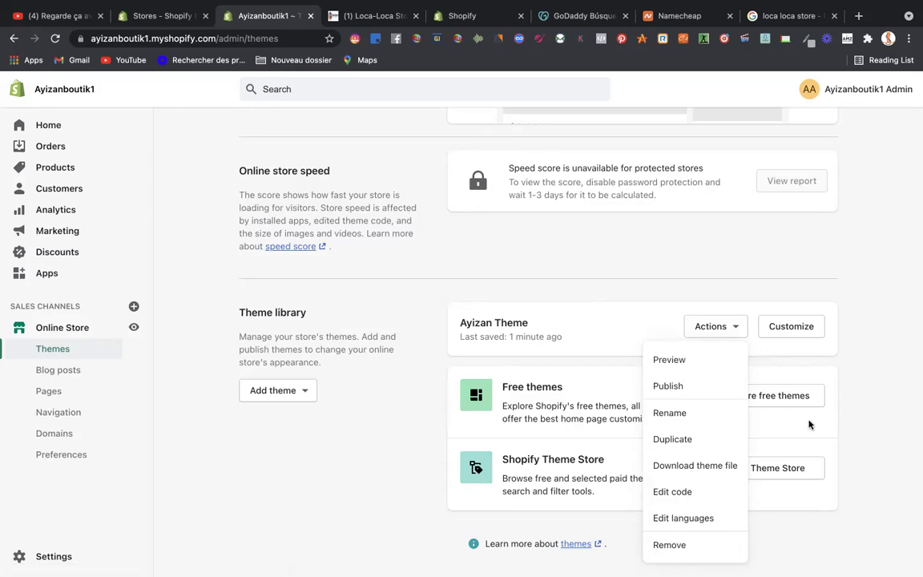
pyautogui.click(863, 285)
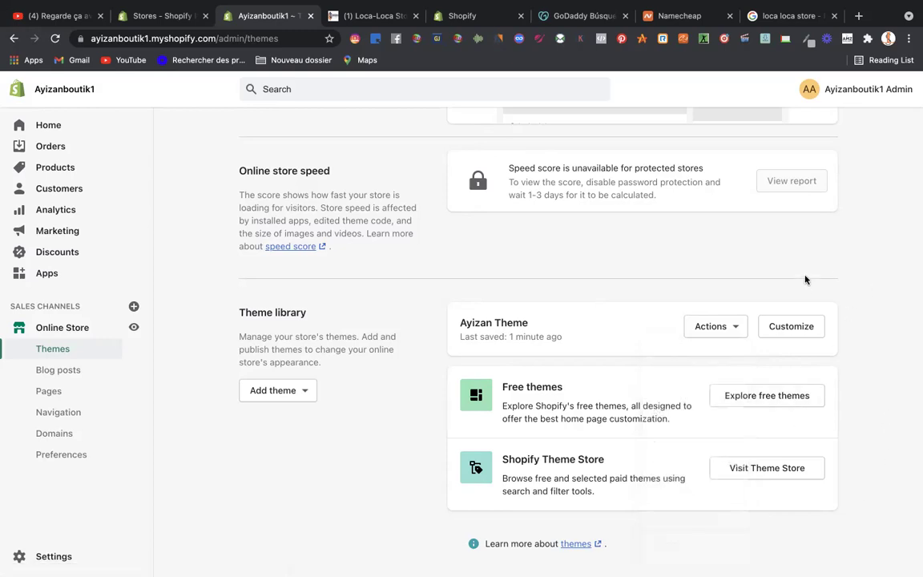
pyautogui.click(718, 336)
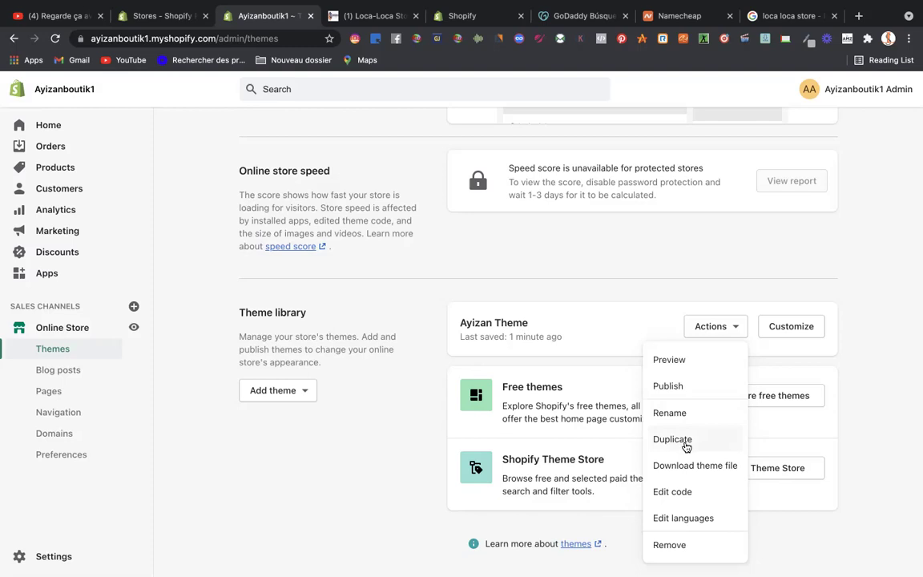
pyautogui.click(670, 261)
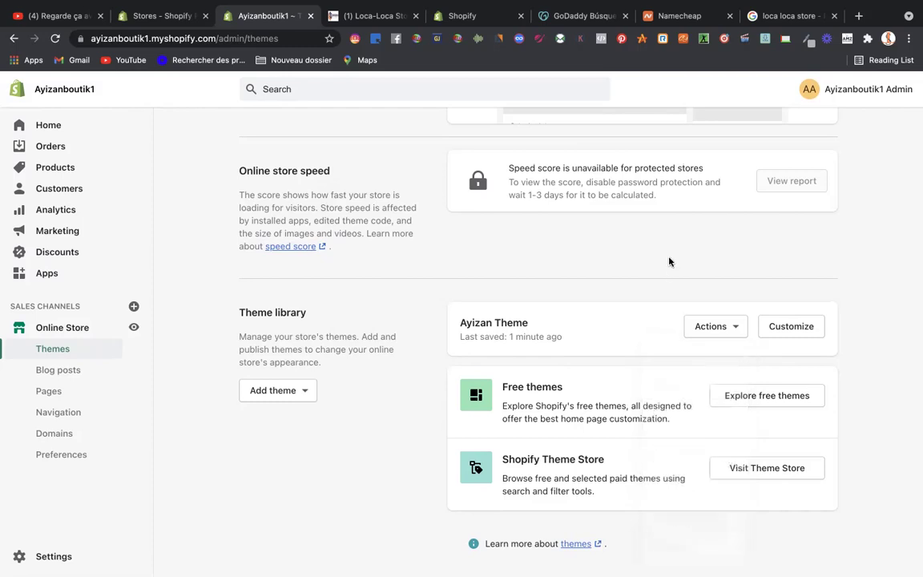
pyautogui.click(703, 335)
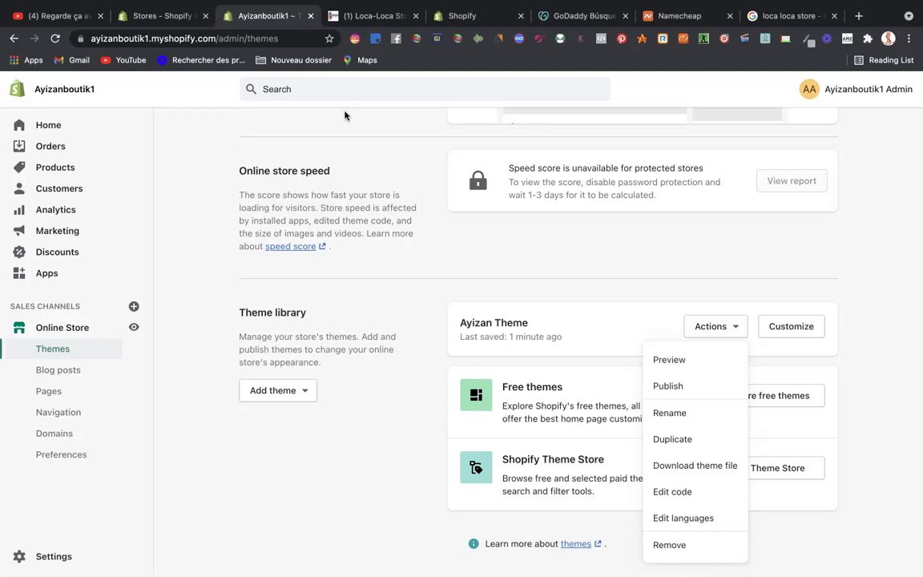
pyautogui.click(604, 281)
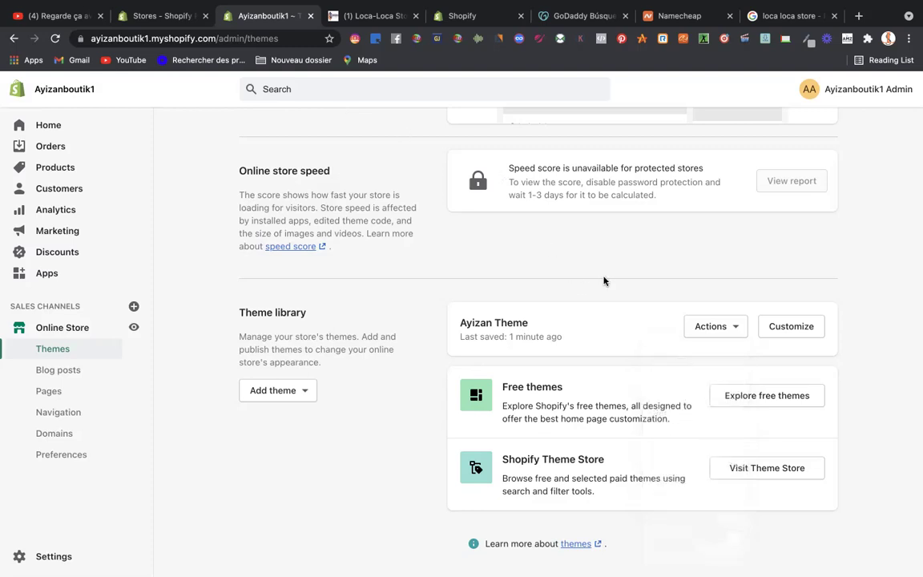
pyautogui.click(712, 334)
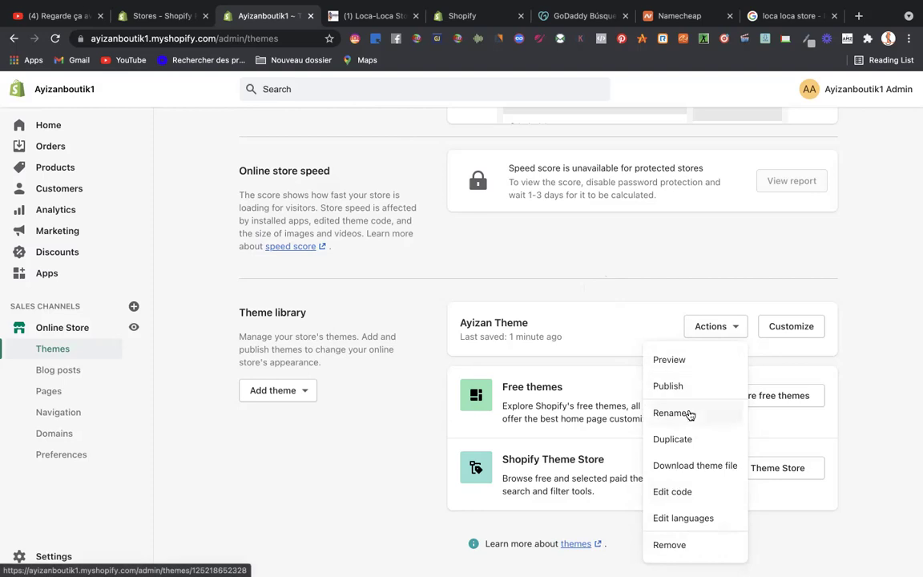
pyautogui.click(799, 514)
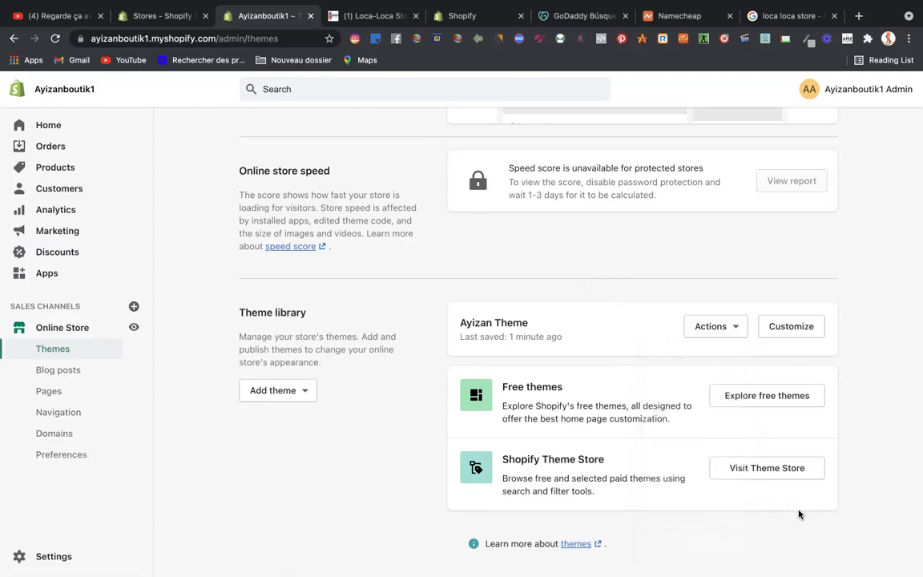
pyautogui.click(709, 331)
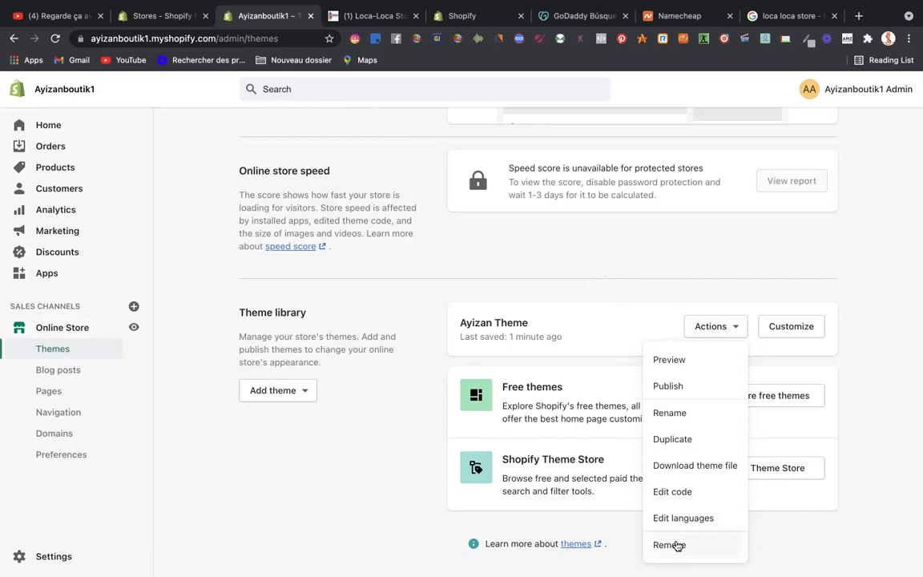
pyautogui.click(618, 244)
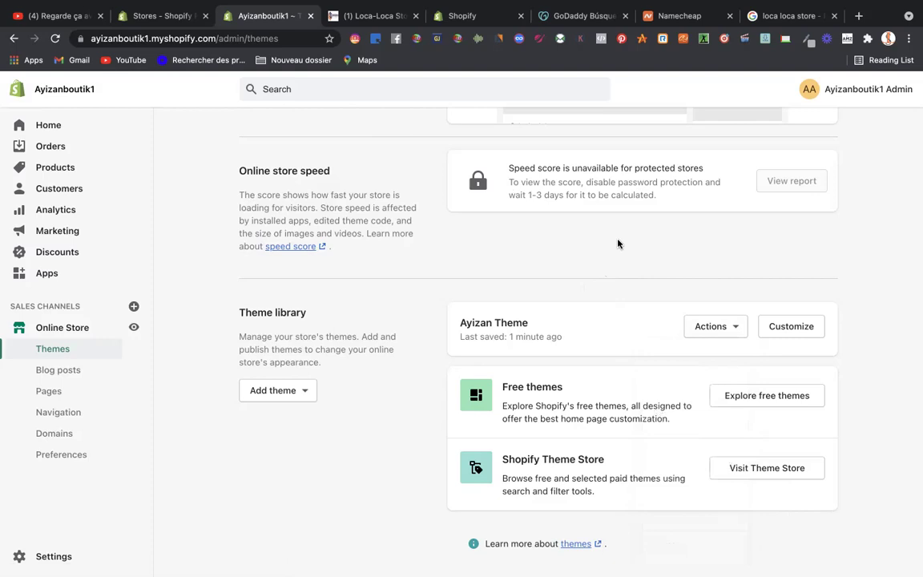
# - View the zip file upload dialog for adding a theme, and close it without choosing a file
pyautogui.click(273, 398)
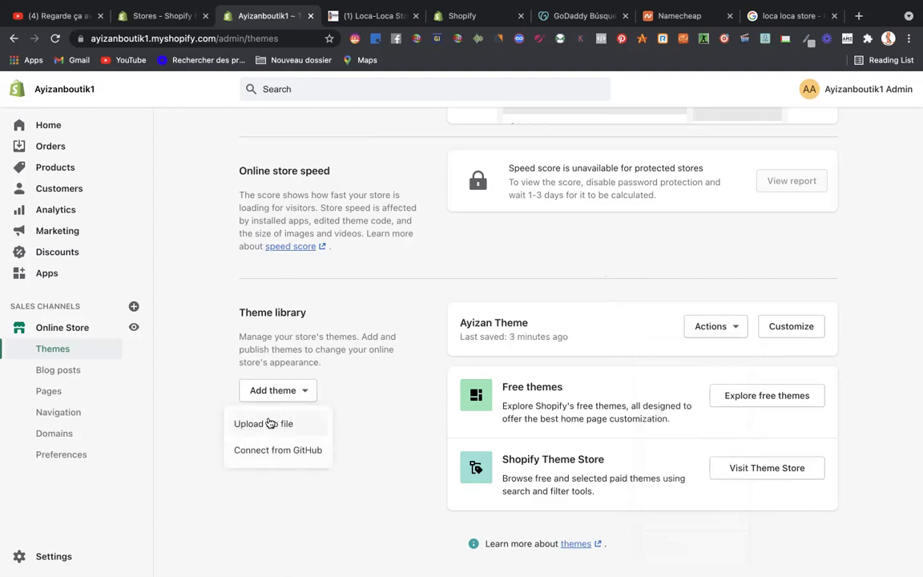
pyautogui.click(274, 431)
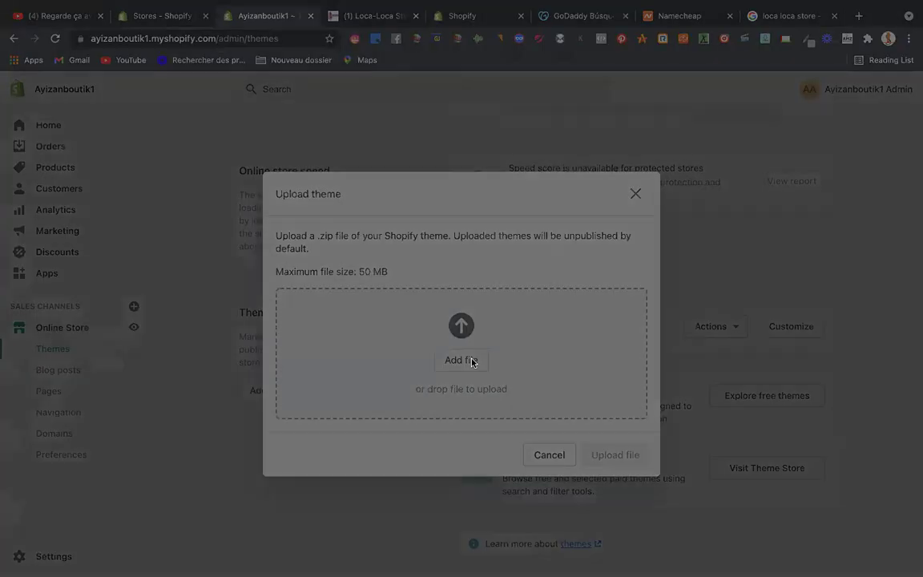
pyautogui.click(471, 362)
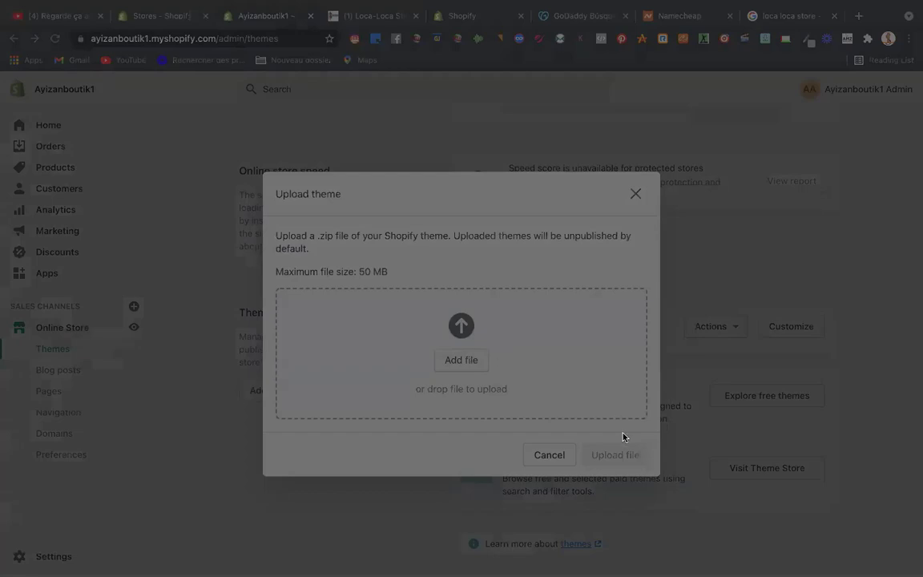
pyautogui.press('Escape')
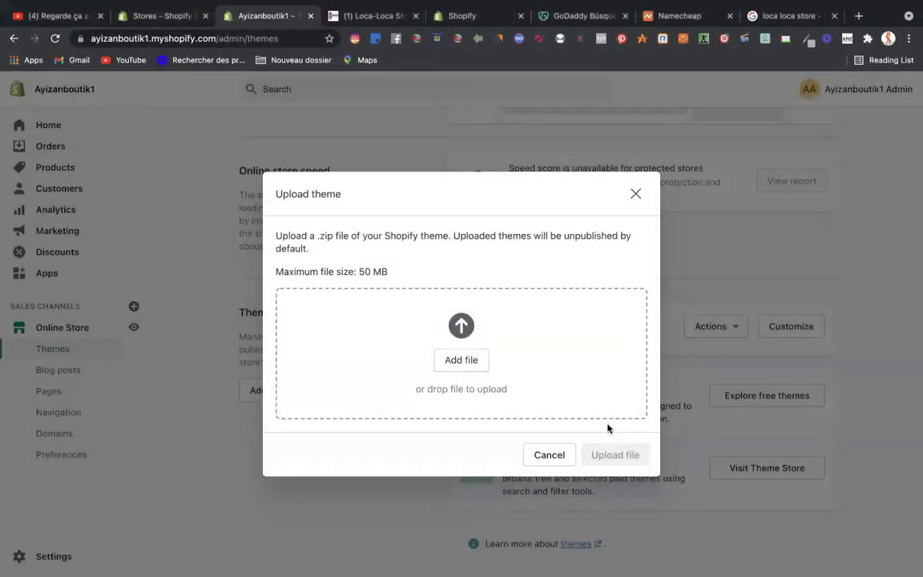
pyautogui.click(635, 191)
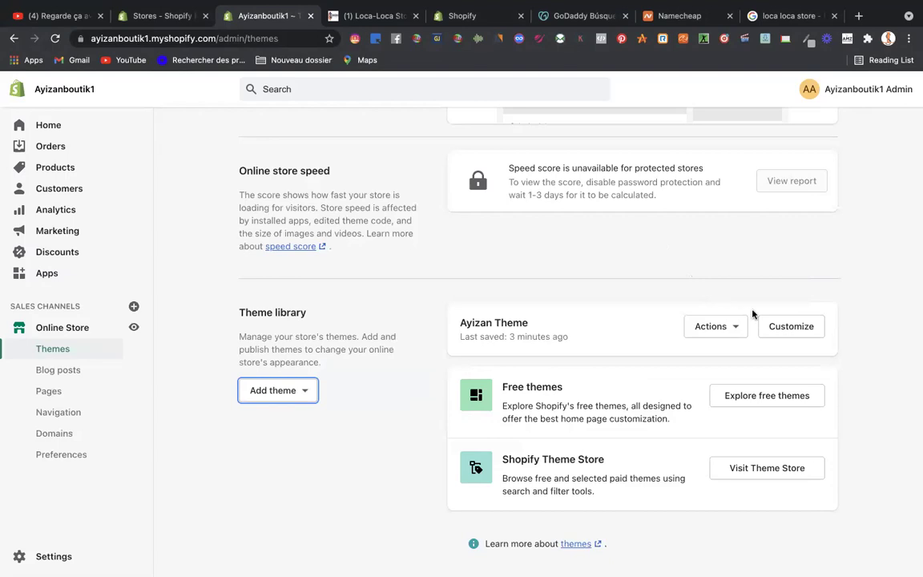
# - Open the code editor for Ayizan Theme and examine its list of layout and template files
pyautogui.click(718, 332)
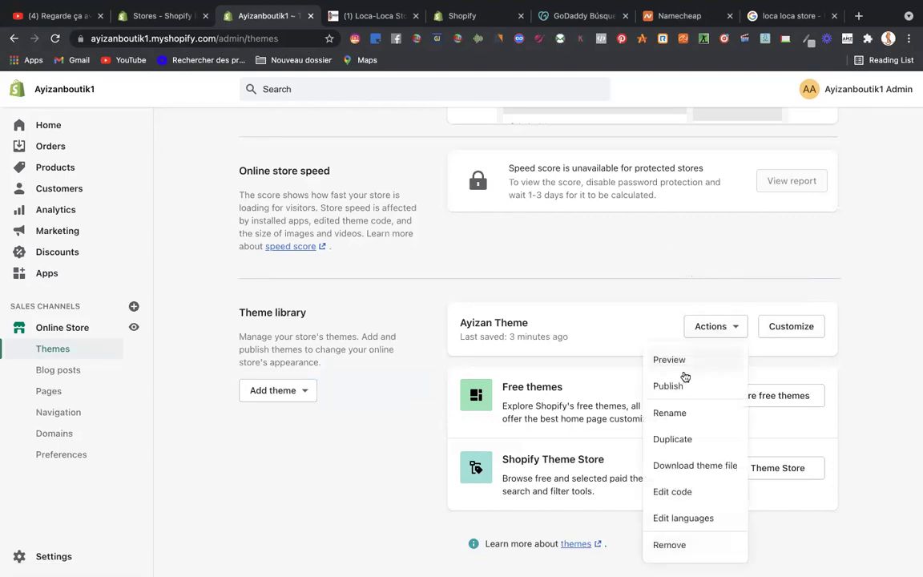
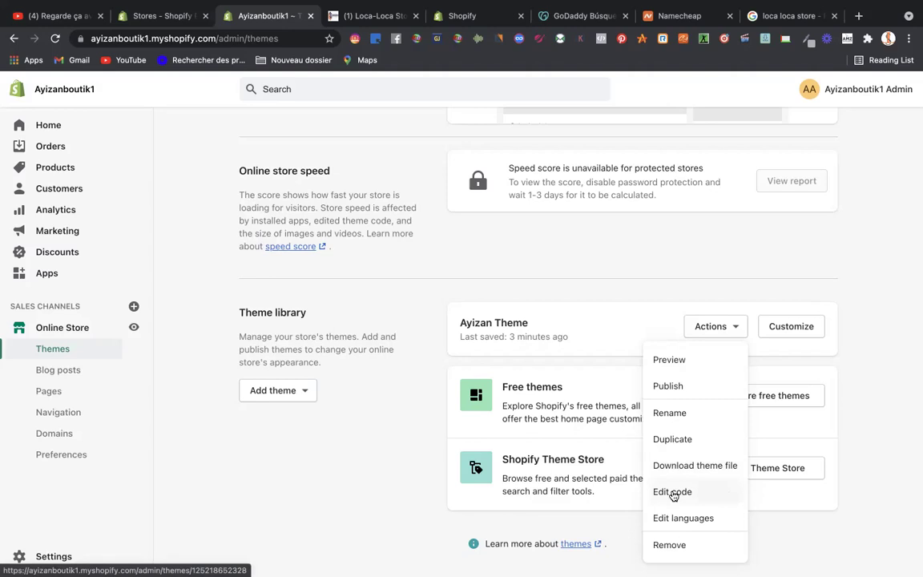
pyautogui.click(673, 493)
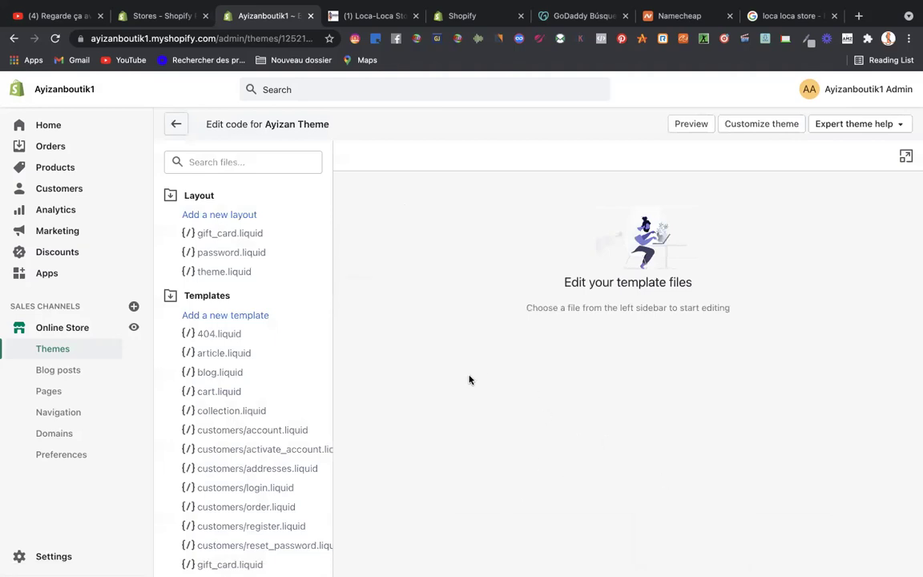
pyautogui.scroll(-3, 282, 401)
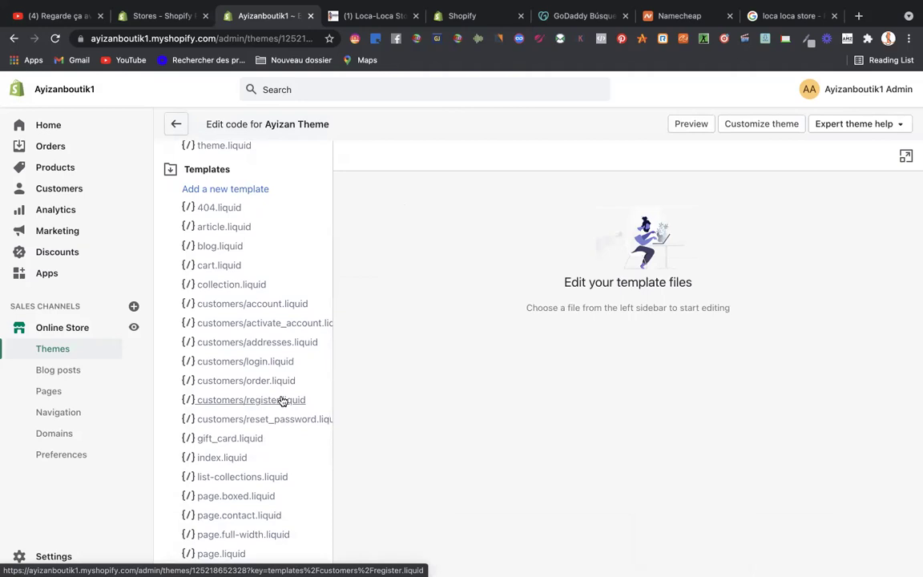
pyautogui.scroll(-1, 282, 401)
pyautogui.scroll(2, 282, 397)
pyautogui.scroll(4, 282, 398)
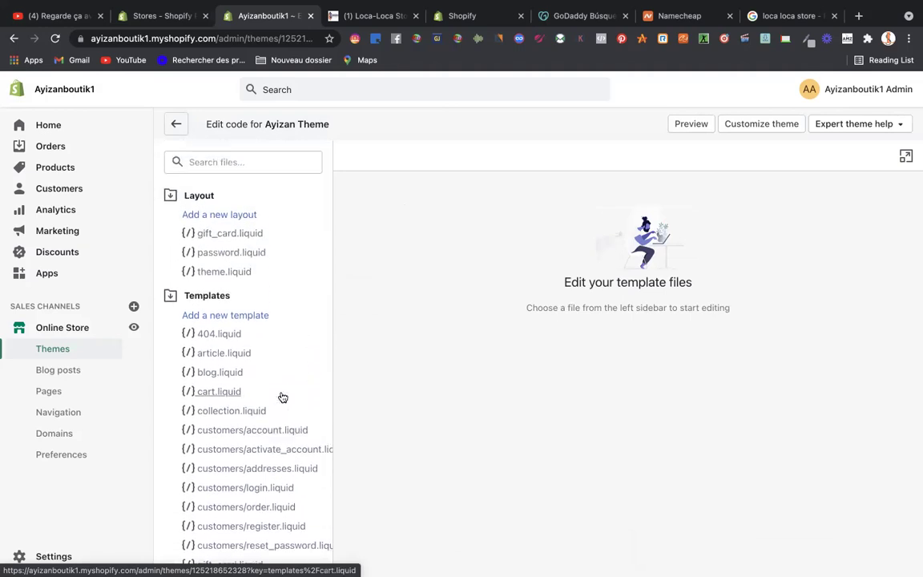
pyautogui.scroll(-1, 283, 398)
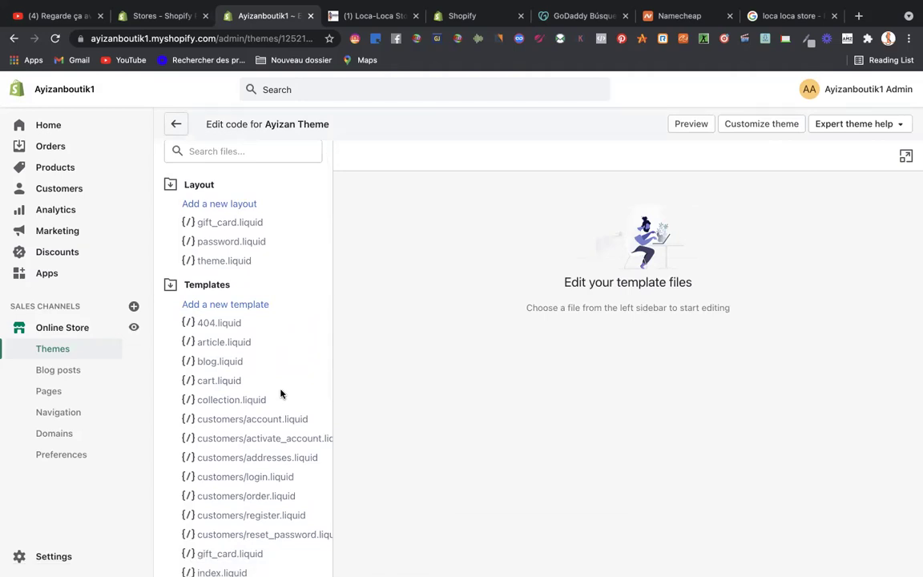
pyautogui.scroll(-10, 275, 355)
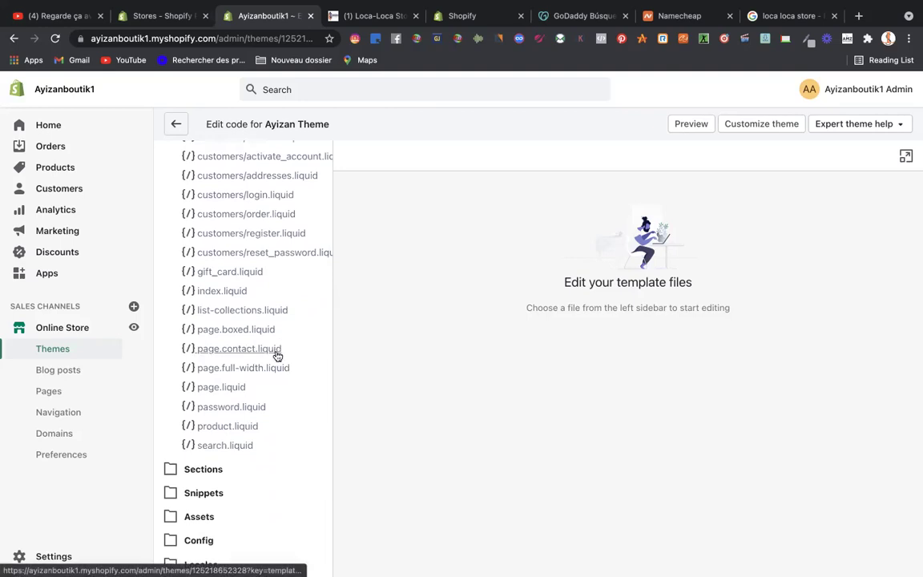
pyautogui.scroll(9, 277, 356)
pyautogui.scroll(1, 277, 356)
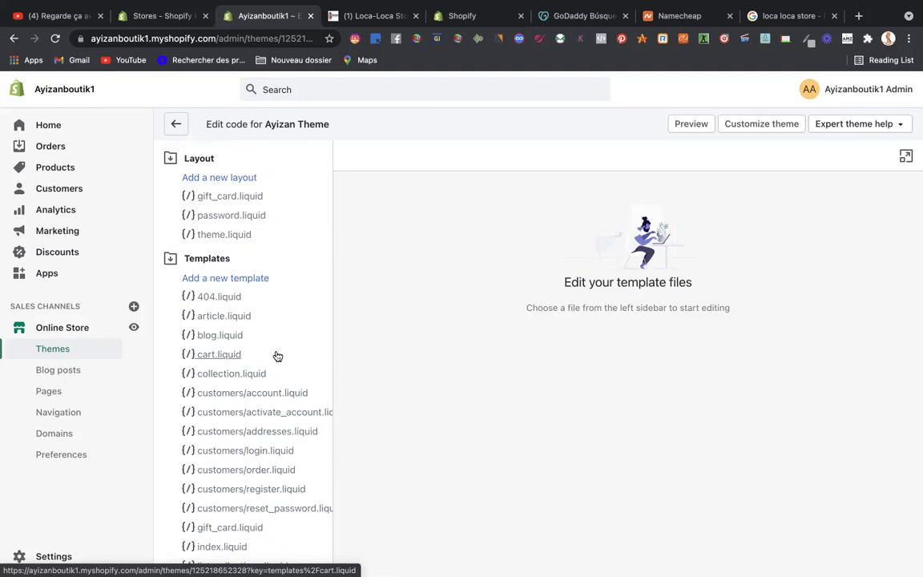
# - View the live online store down to its footer credit line and dismiss the password-protection notice bar
pyautogui.moveTo(246, 3)
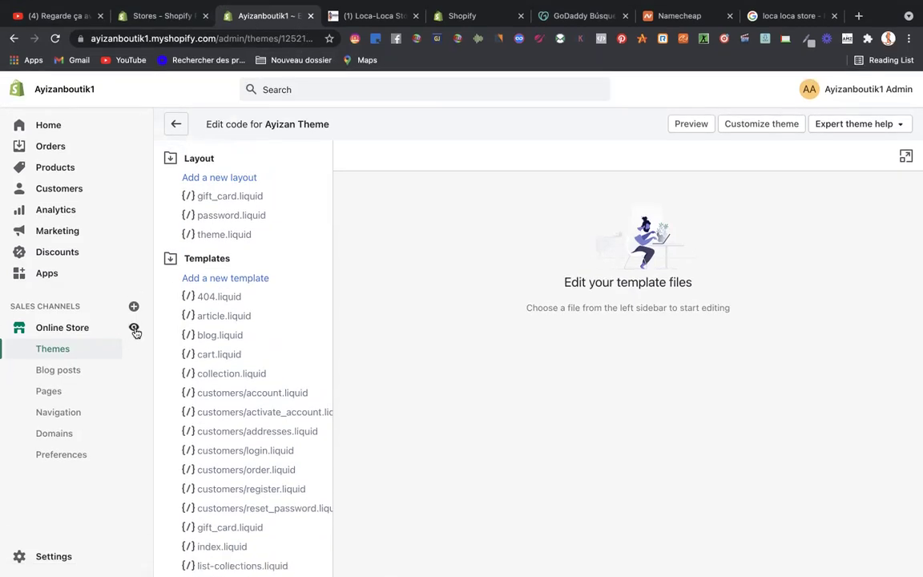
pyautogui.click(134, 329)
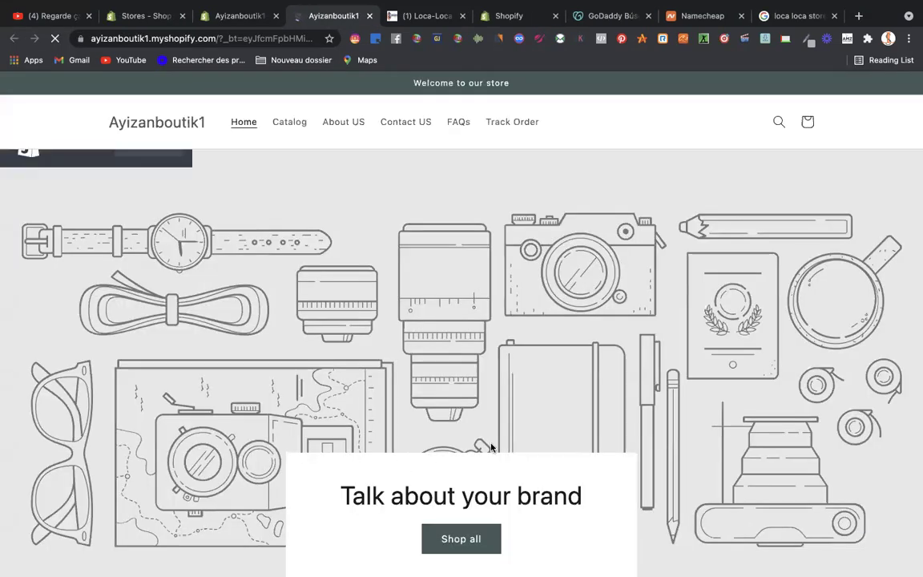
pyautogui.scroll(-15, 509, 408)
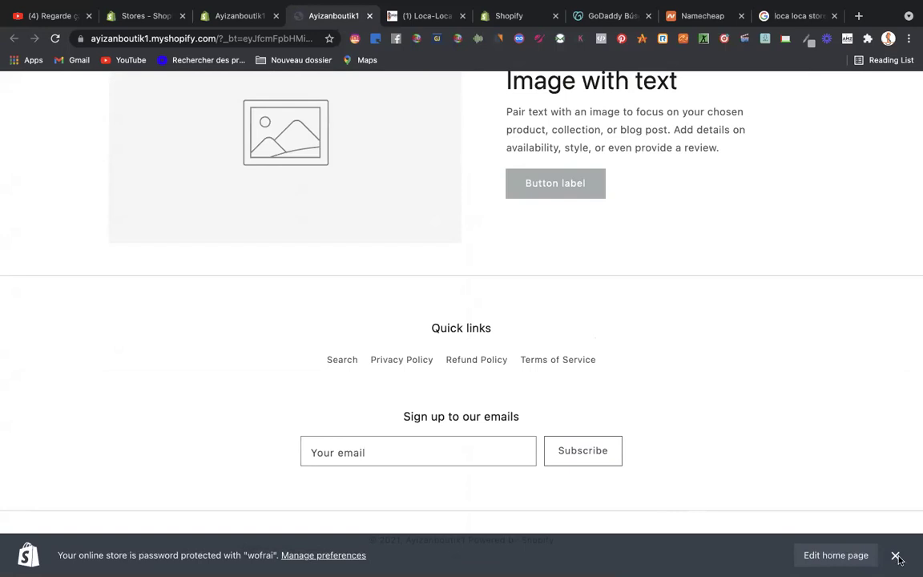
pyautogui.click(896, 556)
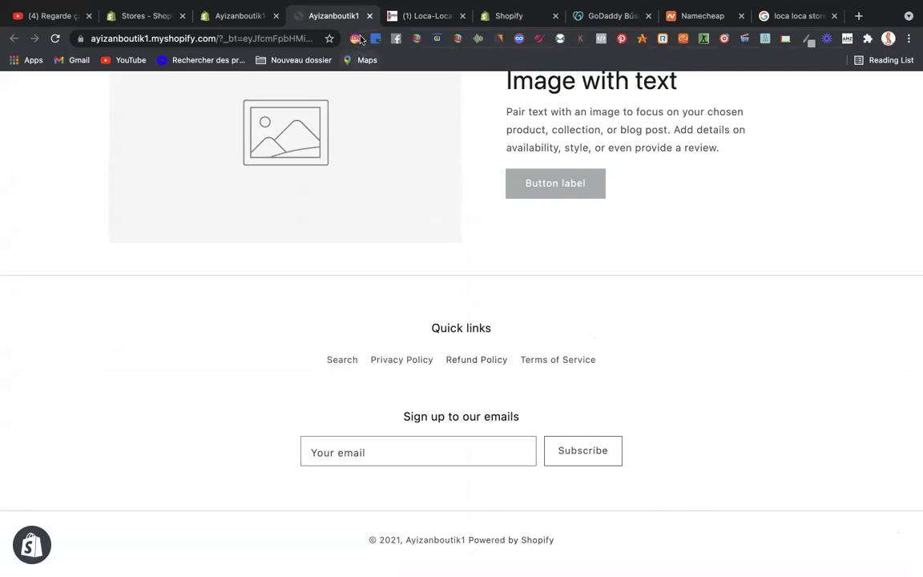
# - Return to the store admin's themes page and reopen the code editor for Ayizan Theme
pyautogui.click(242, 16)
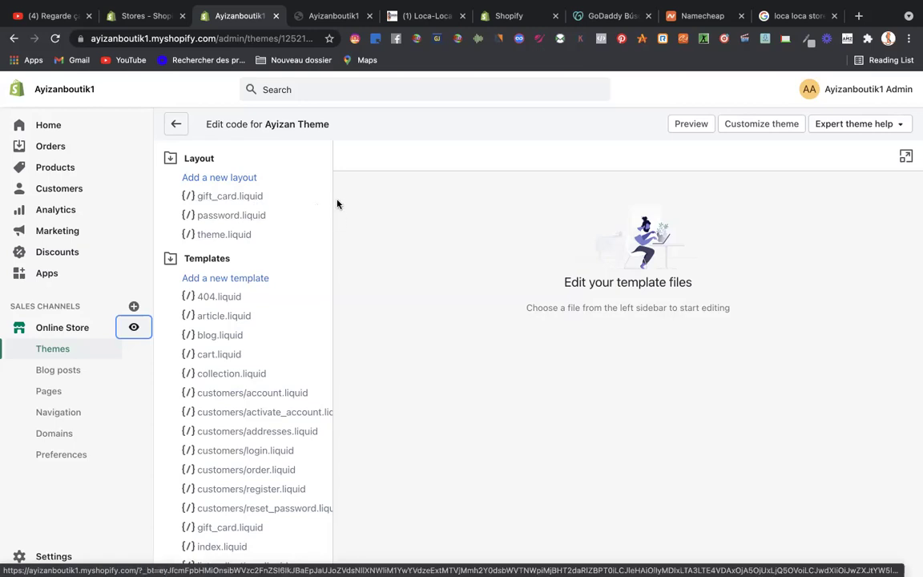
pyautogui.click(64, 326)
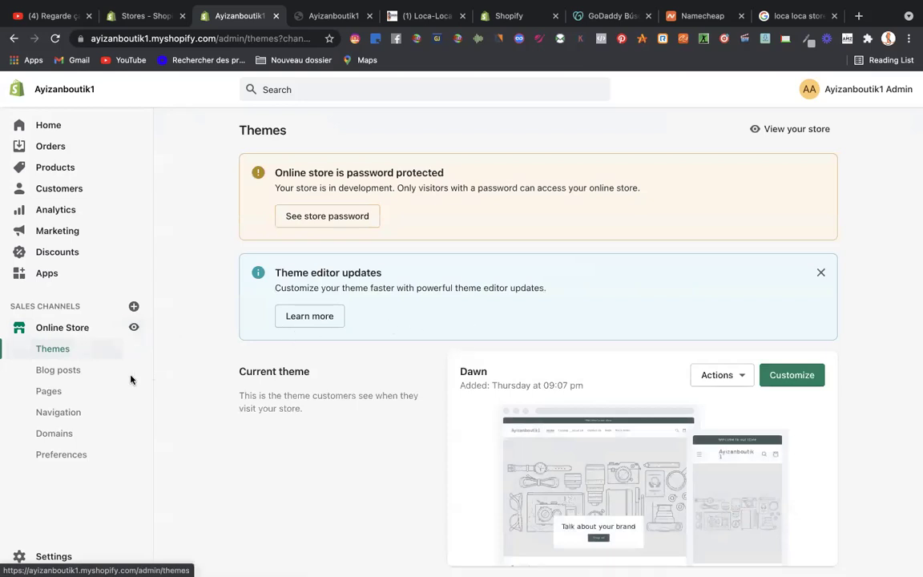
pyautogui.scroll(-10, 470, 397)
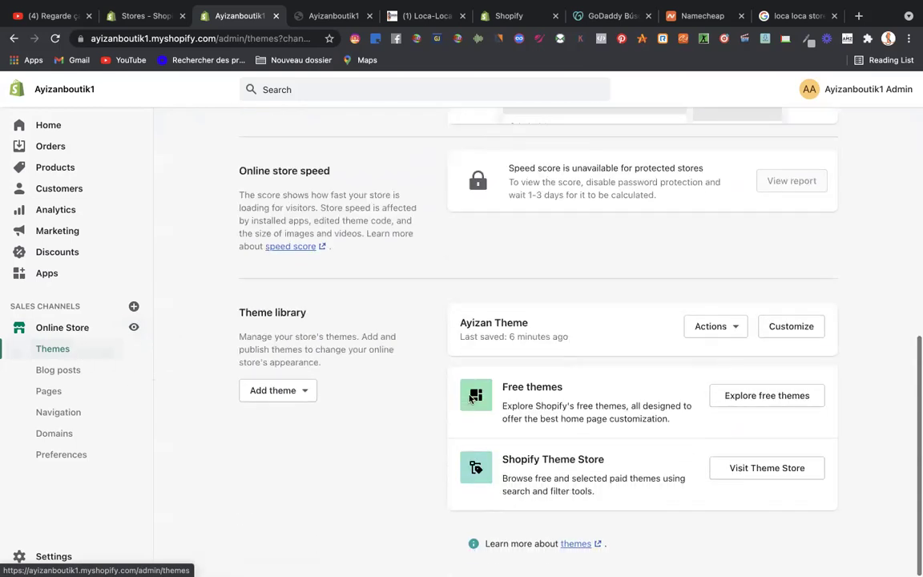
pyautogui.click(728, 333)
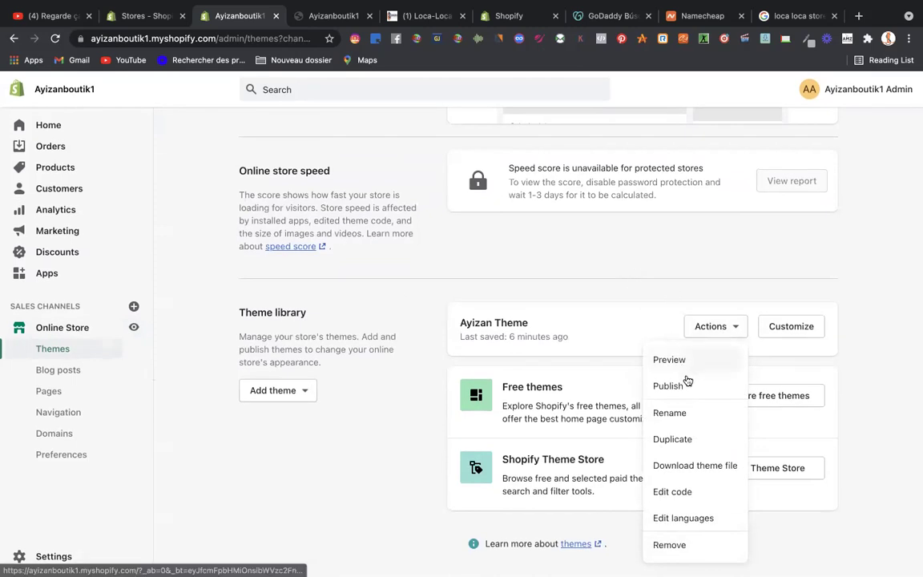
pyautogui.click(679, 498)
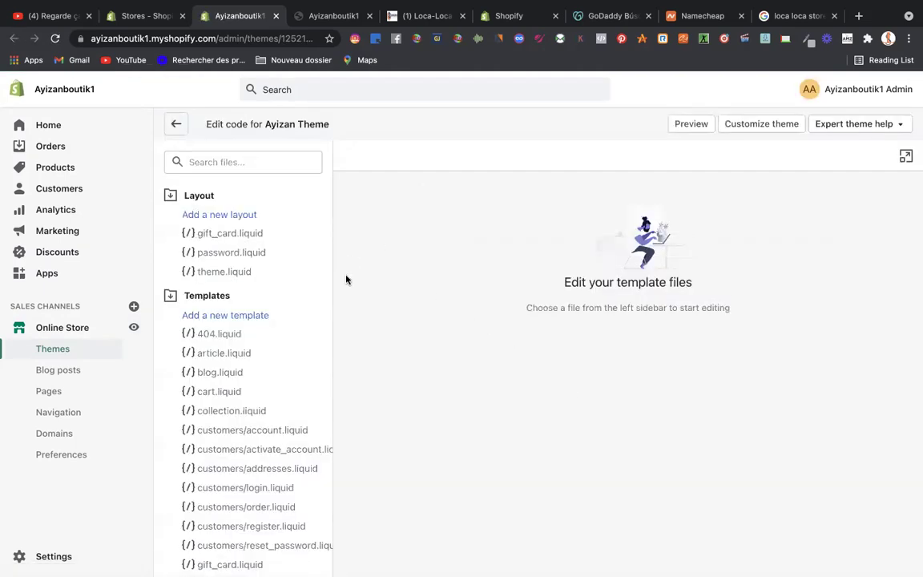
# - Open the theme.liquid layout file and look through the list of theme files
pyautogui.click(224, 275)
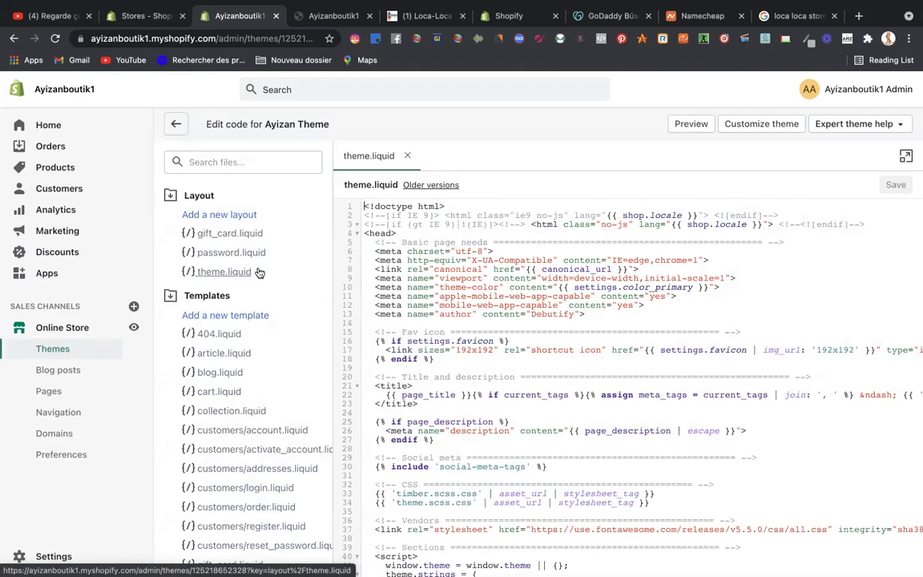
pyautogui.scroll(-1, 267, 297)
pyautogui.scroll(-8, 267, 296)
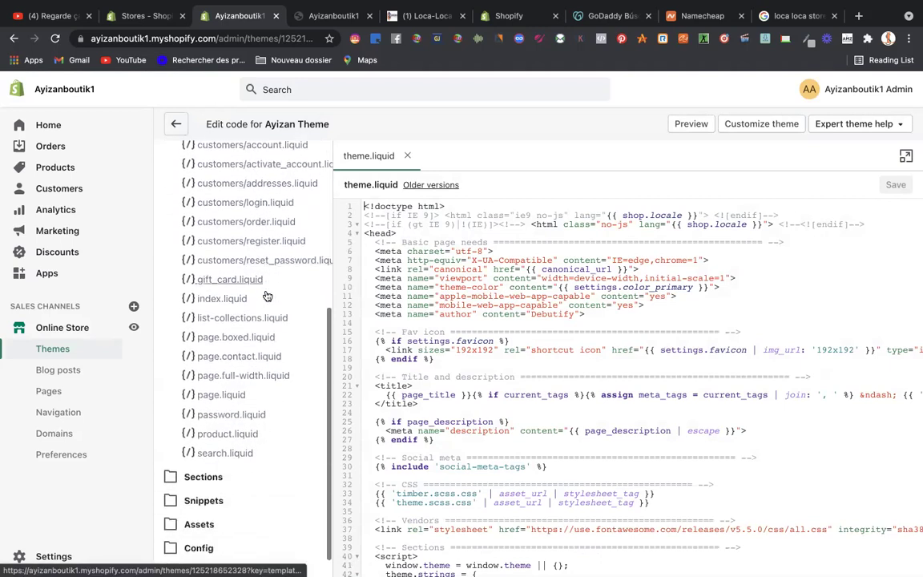
pyautogui.scroll(1, 266, 296)
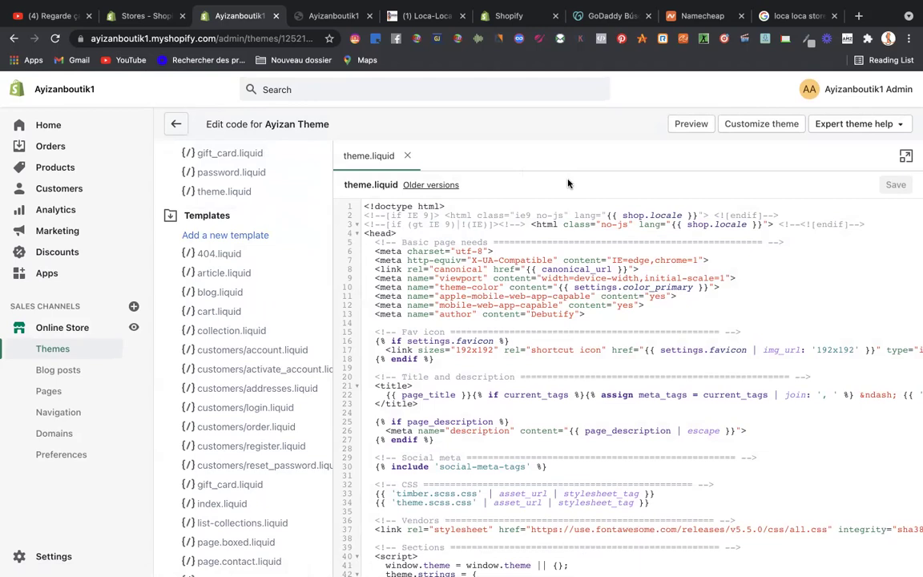
# - Search the code editor page for "footer liquid" and for "powerd by", and close the search
pyautogui.hotkey('ctrl', 'f')
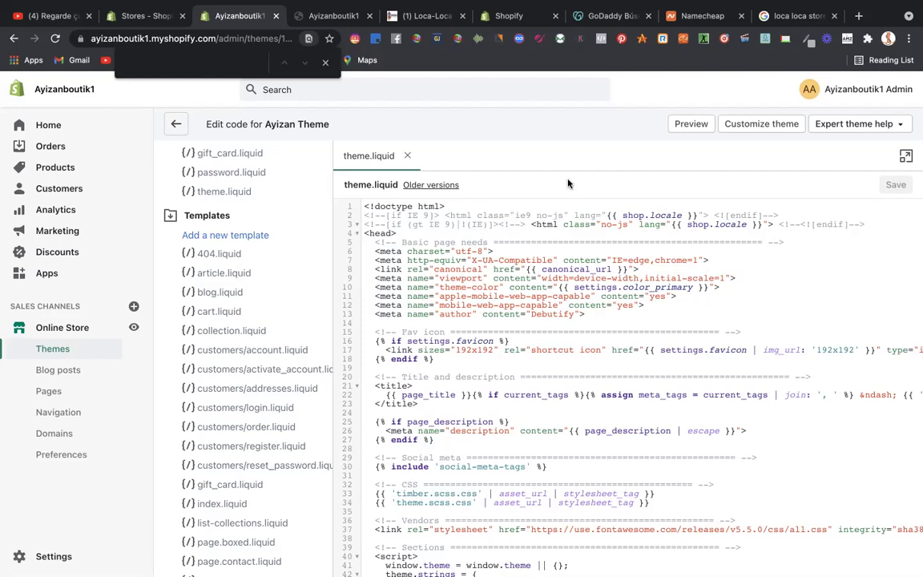
pyautogui.click(327, 64)
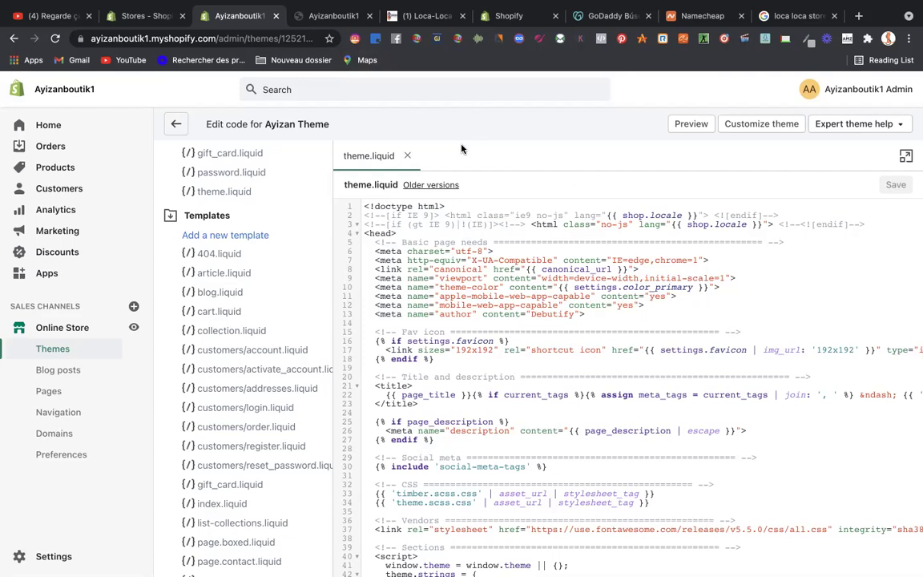
pyautogui.hotkey('ctrl', 'f')
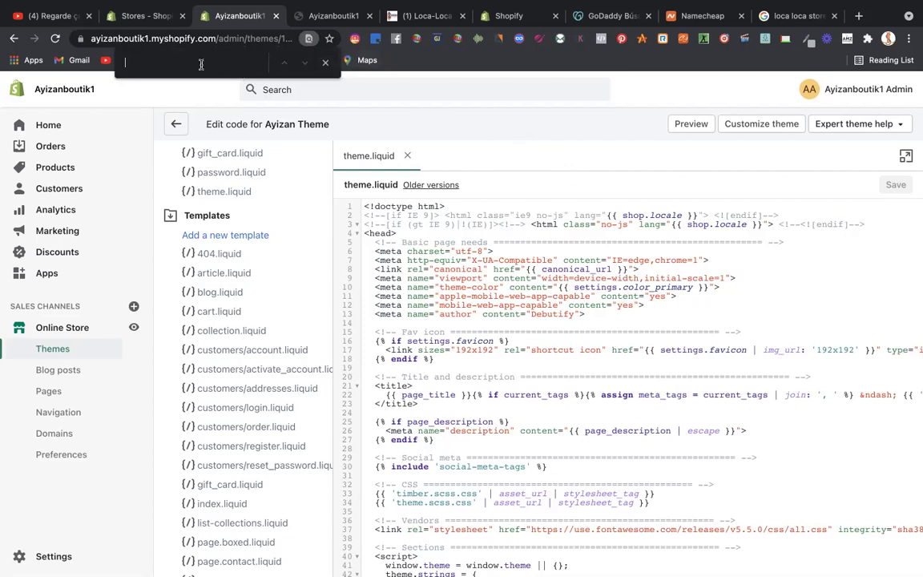
pyautogui.write('footer')
pyautogui.write(' li')
pyautogui.write('qui')
pyautogui.write('d')
pyautogui.press('BackSpace')
pyautogui.press('BackSpace')
pyautogui.press('BackSpace')
pyautogui.press('BackSpace')
pyautogui.press('BackSpace')
pyautogui.press('BackSpace')
pyautogui.press('BackSpace')
pyautogui.press('BackSpace')
pyautogui.press('BackSpace')
pyautogui.press('BackSpace')
pyautogui.press('BackSpace')
pyautogui.press('BackSpace')
pyautogui.press('BackSpace')
pyautogui.write('powerd')
pyautogui.write(' by')
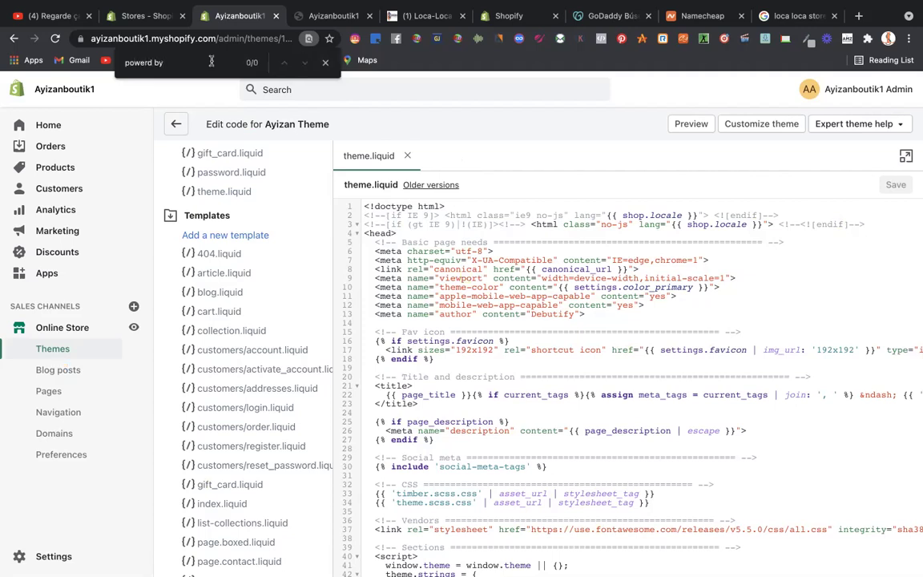
pyautogui.click(325, 64)
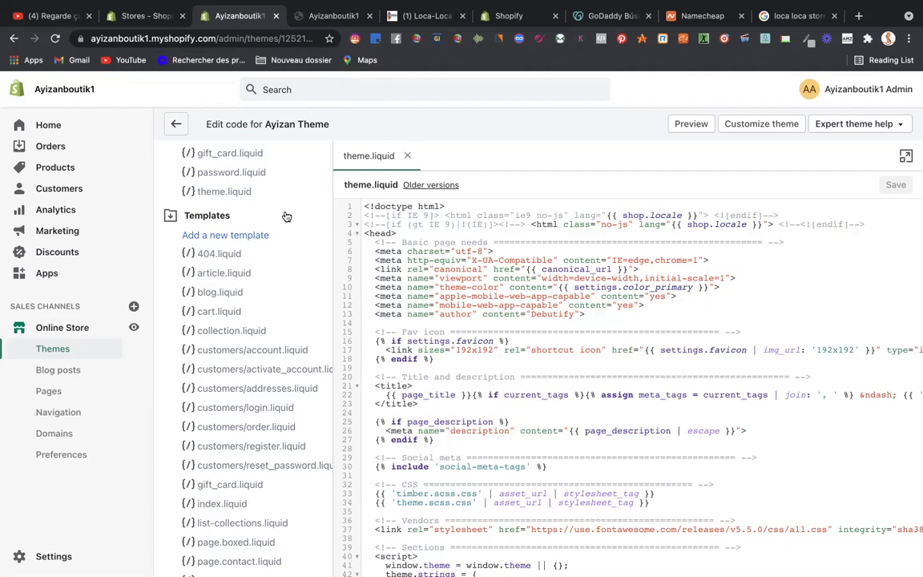
# - Filter the theme files by "footer" and open footer.liquid from the sections
pyautogui.scroll(-3, 272, 234)
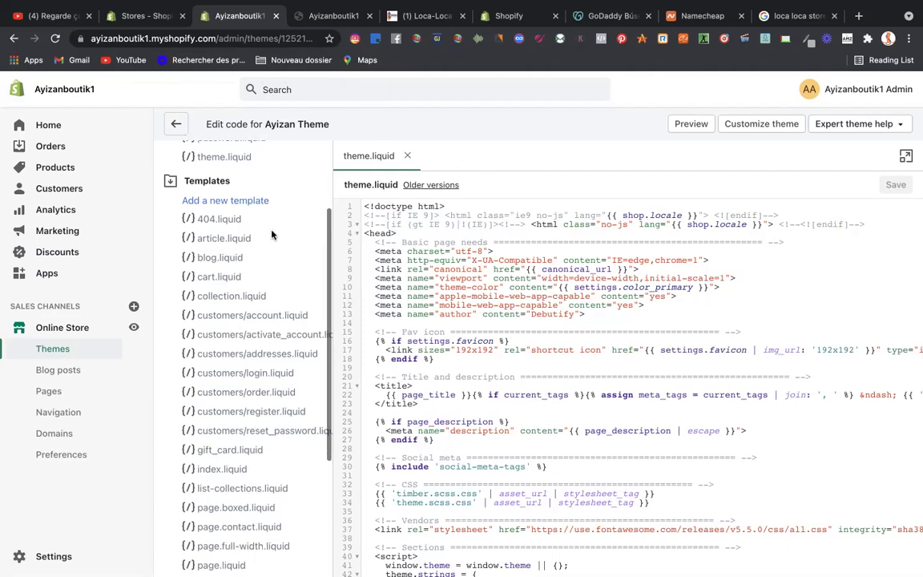
pyautogui.scroll(-4, 272, 234)
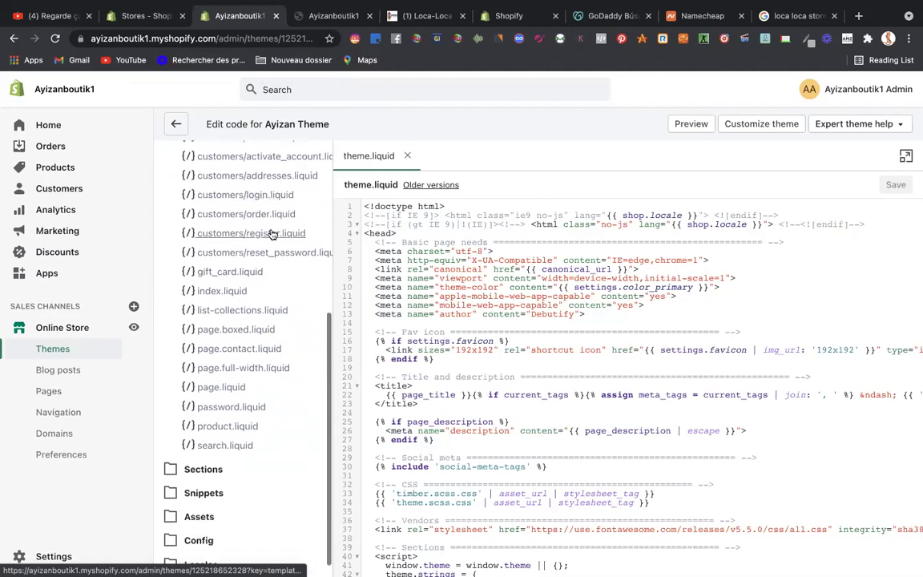
pyautogui.scroll(10, 272, 234)
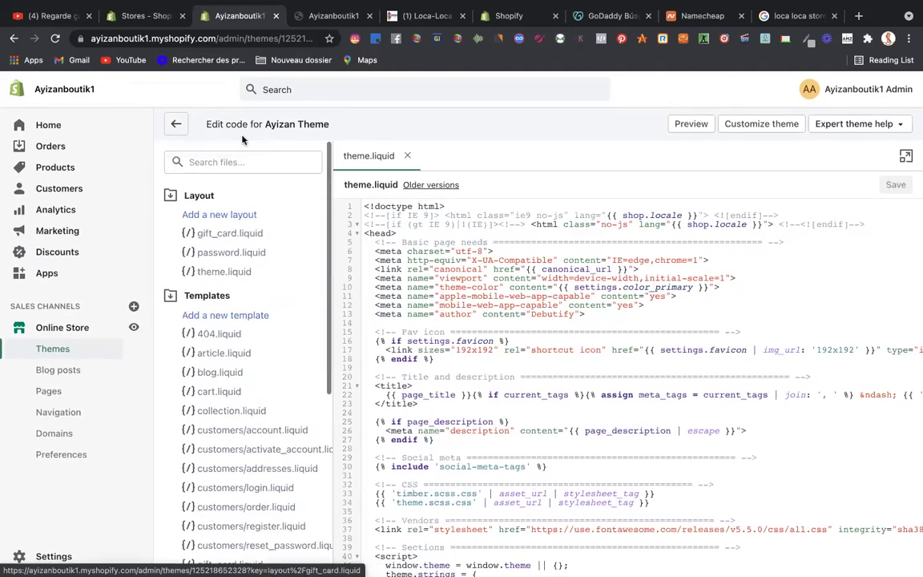
pyautogui.click(237, 161)
pyautogui.write('footer')
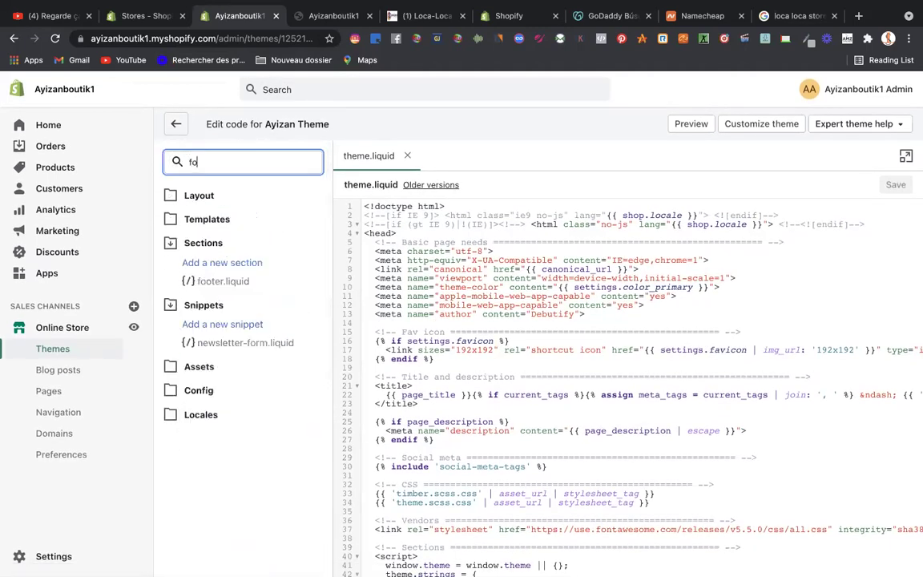
pyautogui.click(230, 283)
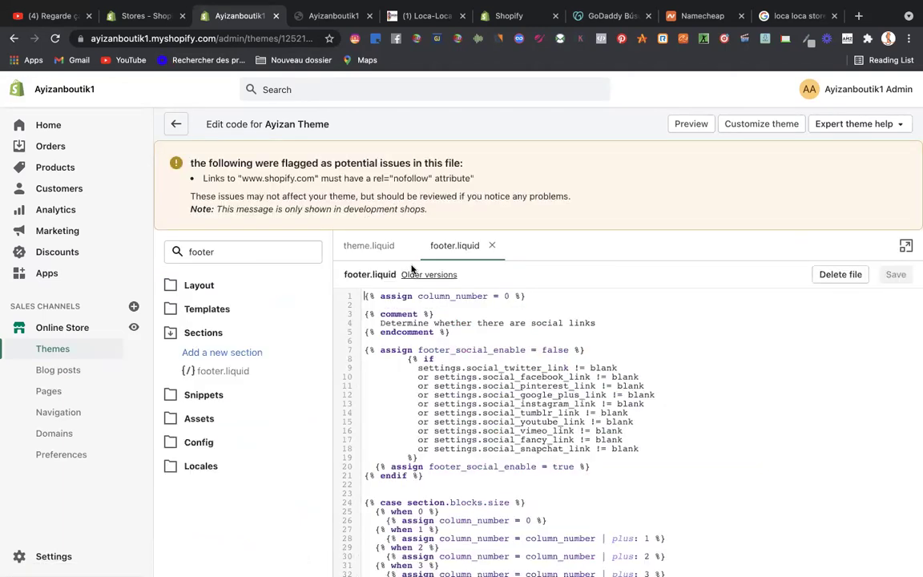
# - Search within the footer.liquid code for "powerd" to locate the line crediting Shopify
pyautogui.scroll(-3, 543, 286)
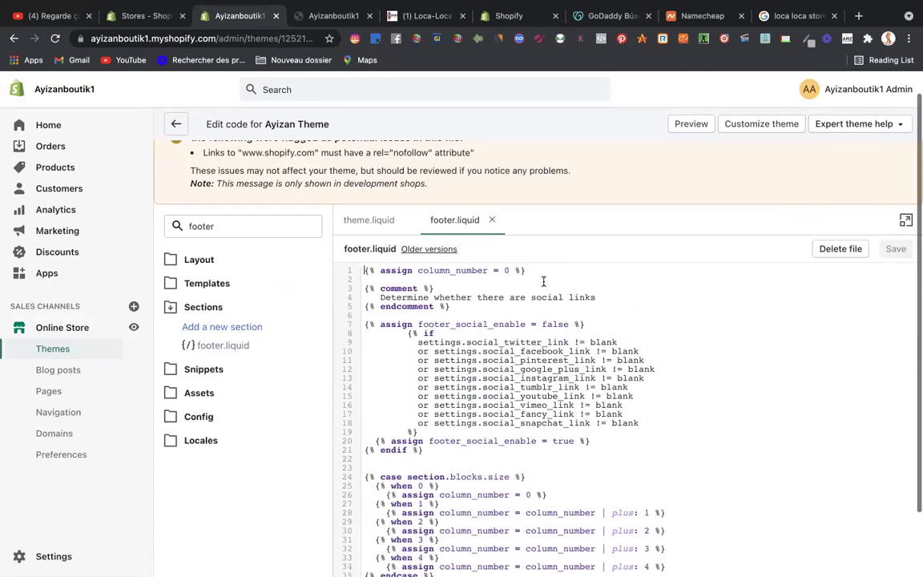
pyautogui.scroll(2, 543, 281)
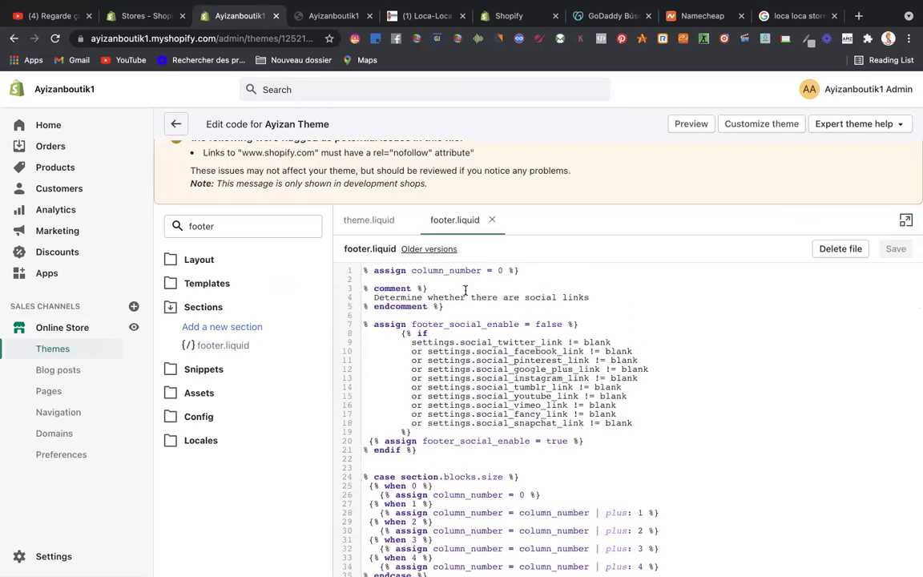
pyautogui.press('super+f')
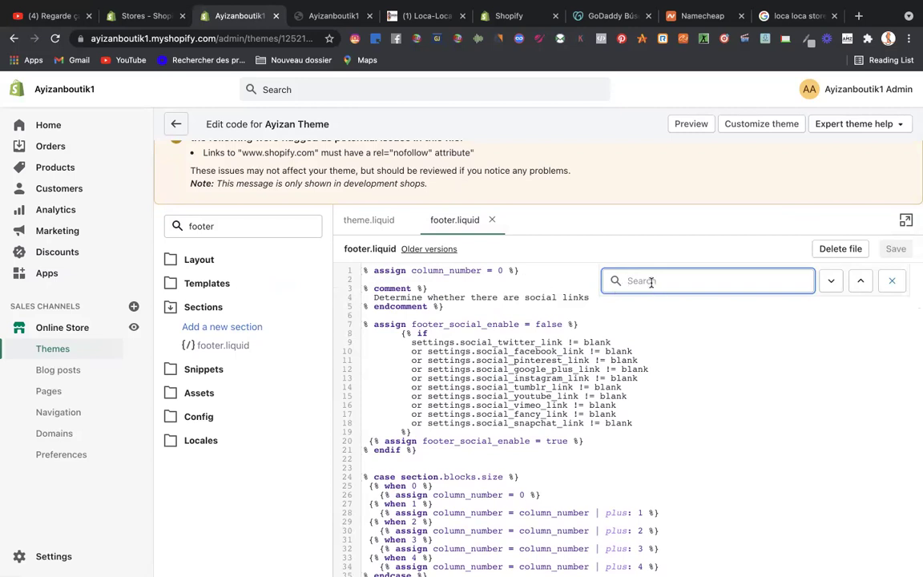
pyautogui.write('powerd')
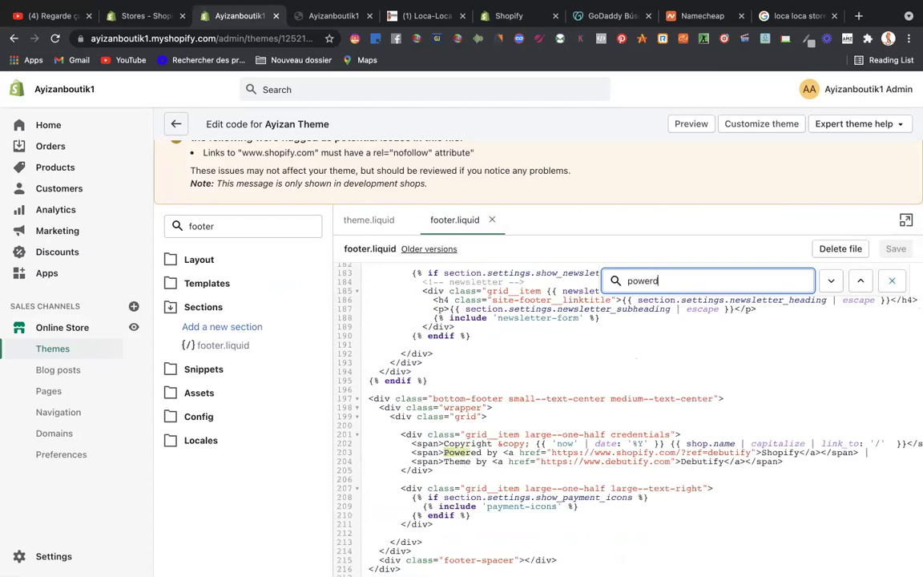
pyautogui.write(' by')
pyautogui.press('BackSpace')
pyautogui.press('BackSpace')
pyautogui.press('BackSpace')
pyautogui.scroll(-3, 631, 350)
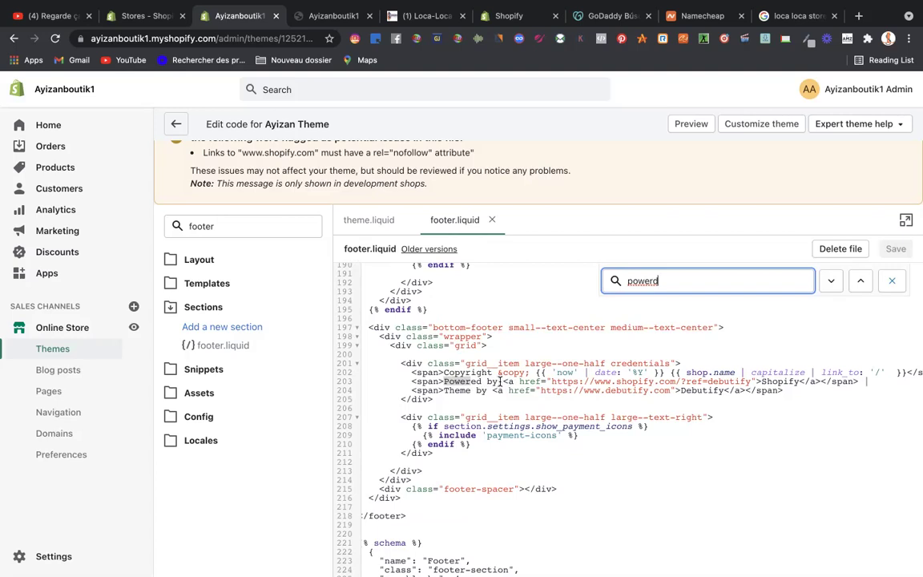
# - Replace "Powered by" with "All Right" in the credit line of footer.liquid
pyautogui.moveTo(500, 381); pyautogui.dragTo(445, 381)
pyautogui.press('BackSpace')
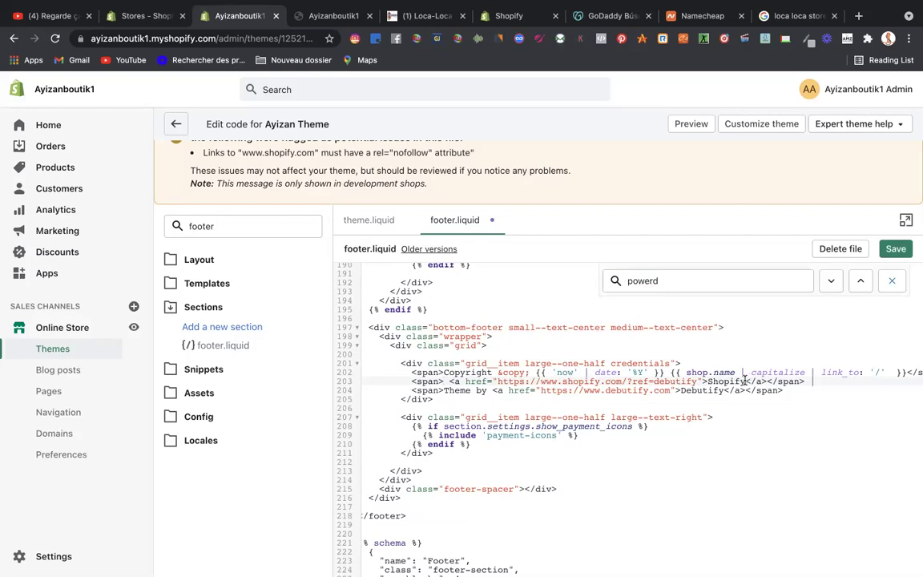
pyautogui.moveTo(707, 381); pyautogui.dragTo(449, 382)
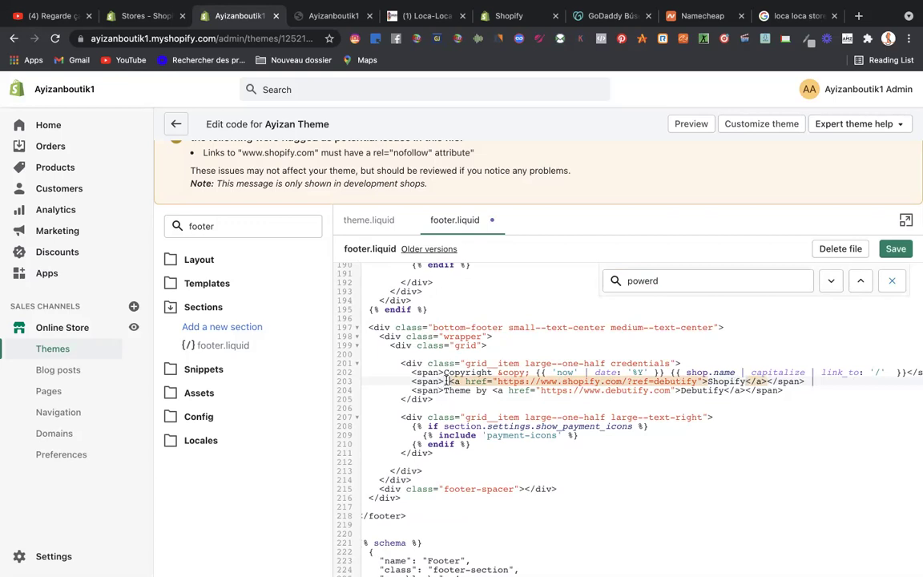
pyautogui.write('All ')
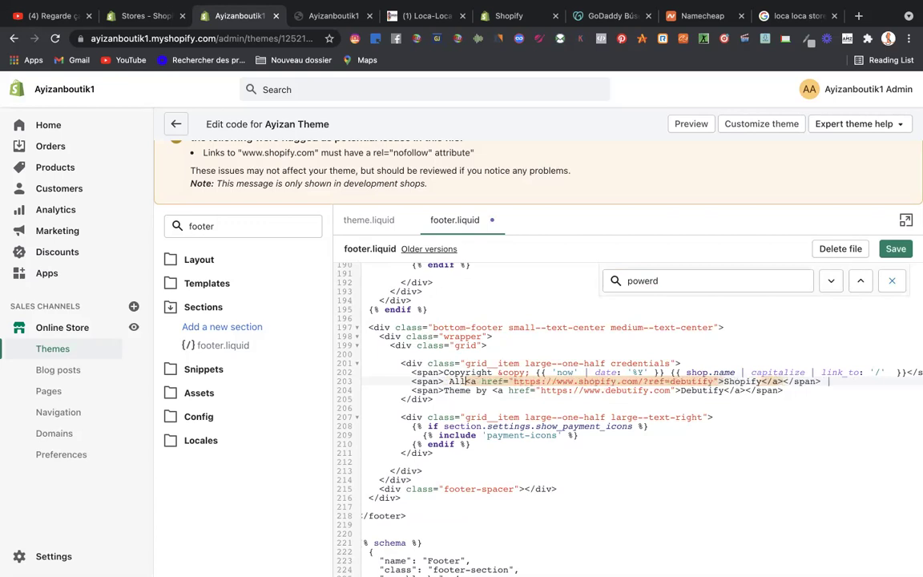
pyautogui.write('Right')
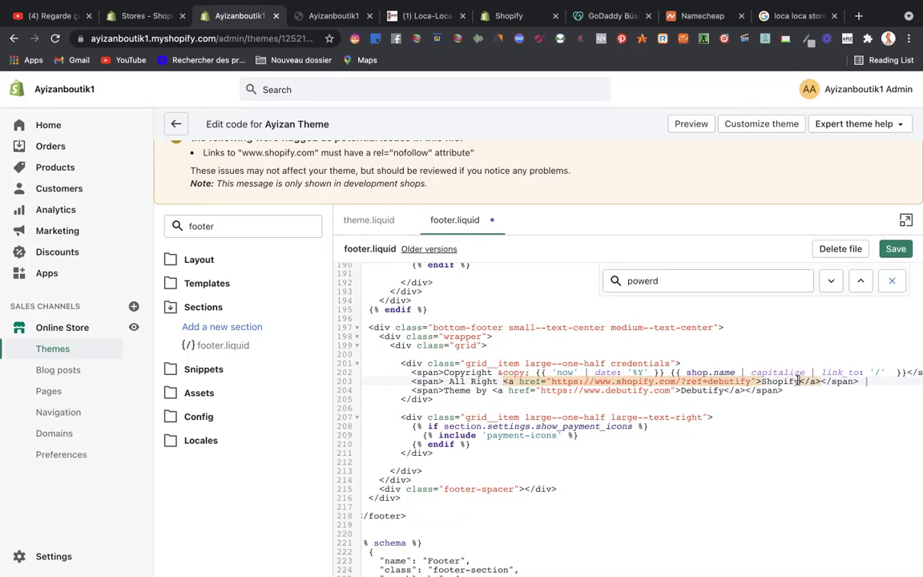
# - Change the credit link's text from "Shopify" to "Reserved" and save footer.liquid
pyautogui.moveTo(799, 382); pyautogui.dragTo(763, 381)
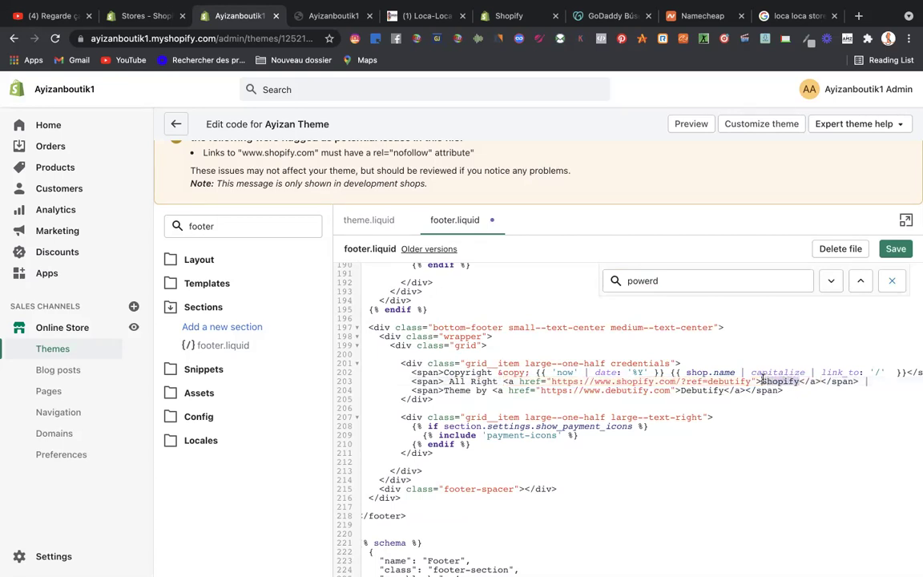
pyautogui.press('BackSpace')
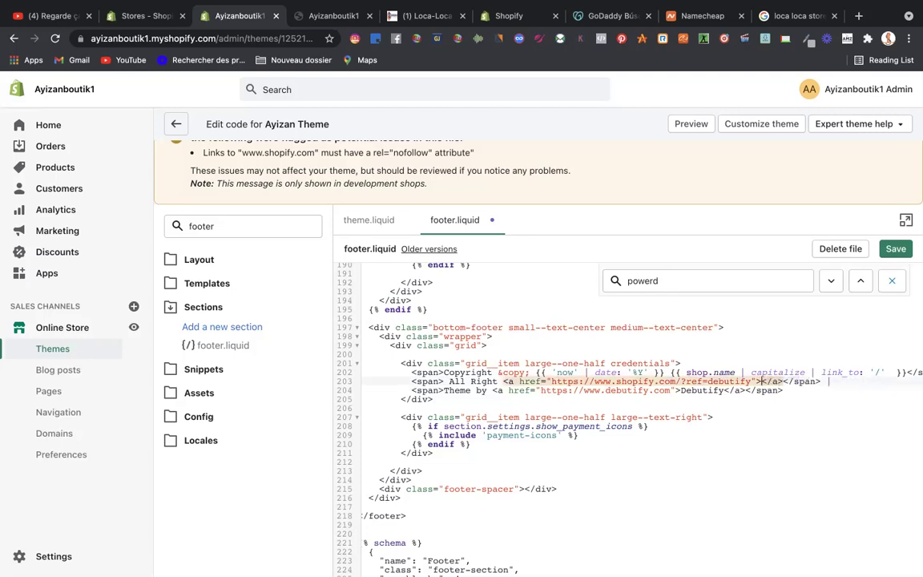
pyautogui.write('Rese')
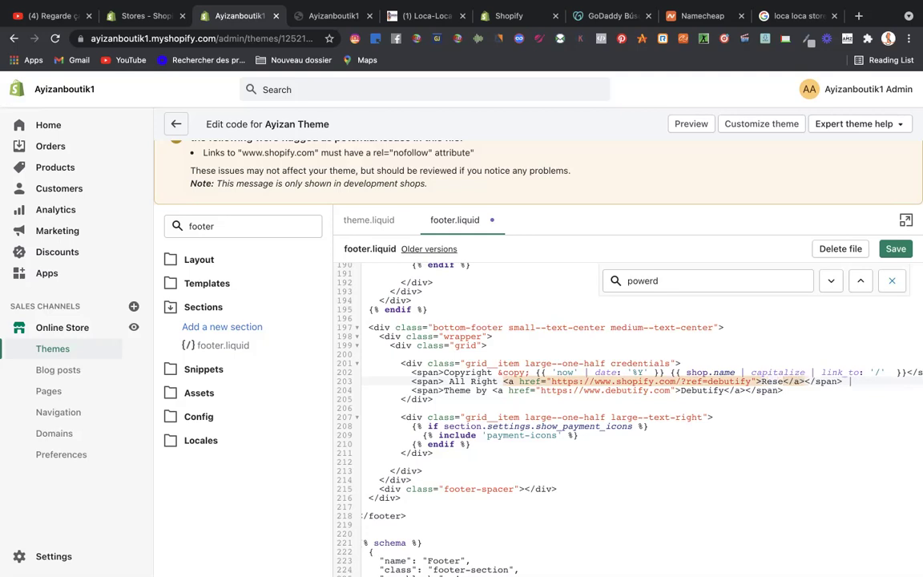
pyautogui.write('v')
pyautogui.press('BackSpace')
pyautogui.write('rved')
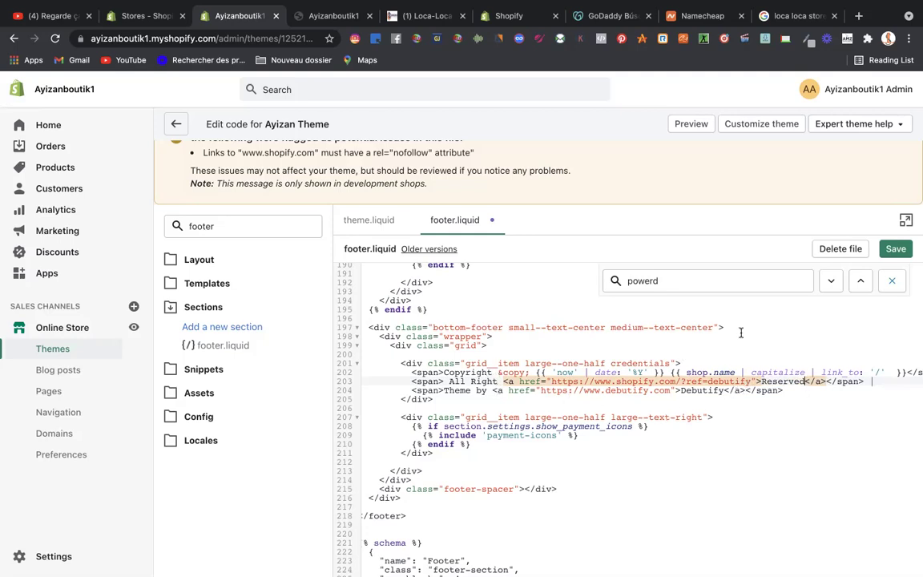
pyautogui.click(895, 251)
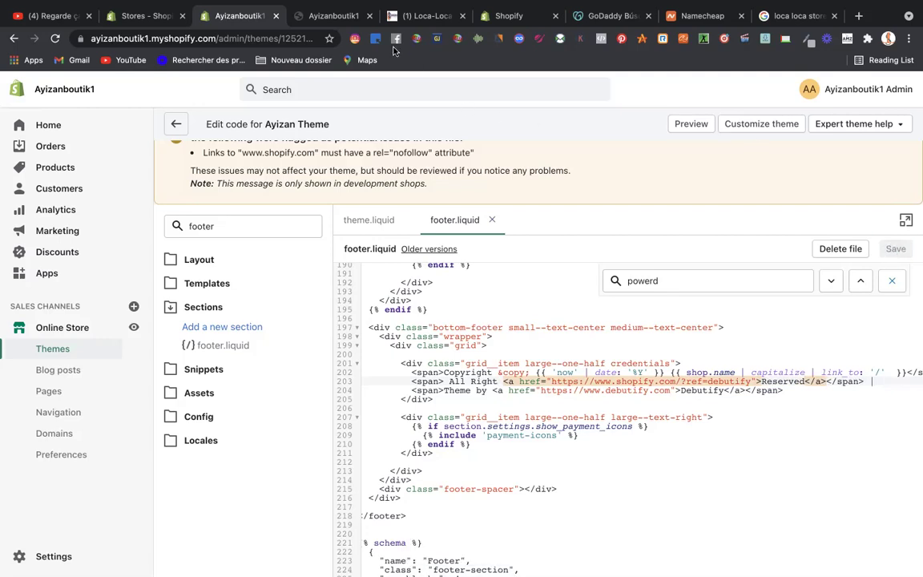
# - Switch to the storefront preview and reload it to check the footer credit
pyautogui.click(337, 18)
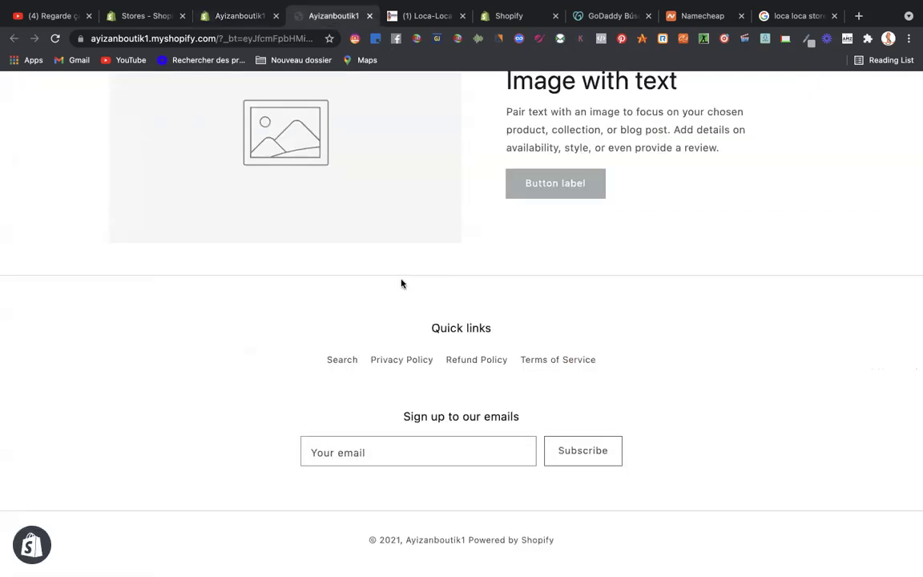
pyautogui.click(53, 38)
pyautogui.click(55, 39)
pyautogui.click(55, 39)
# - Return to the theme code editor, review the edited credit line and reload the editor page
pyautogui.click(240, 16)
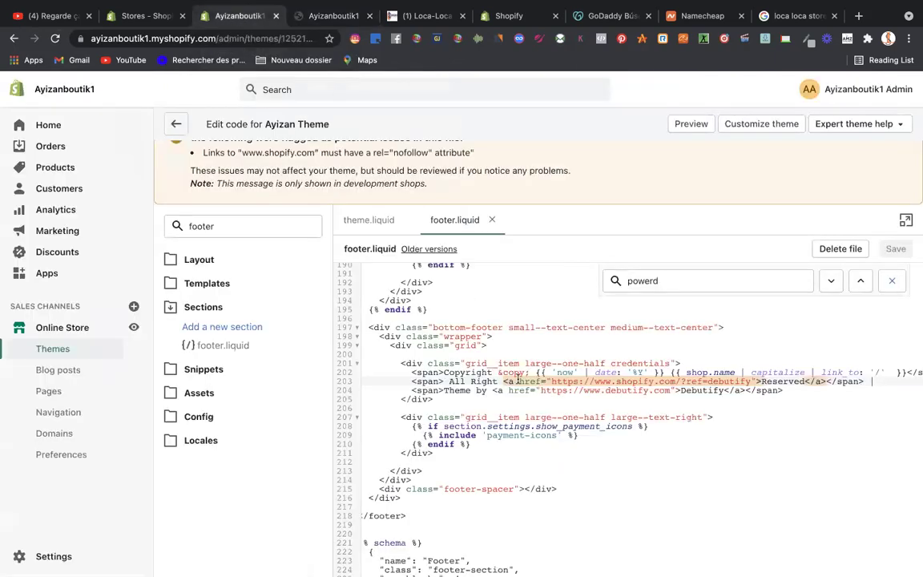
pyautogui.hscroll(5, 574, 382)
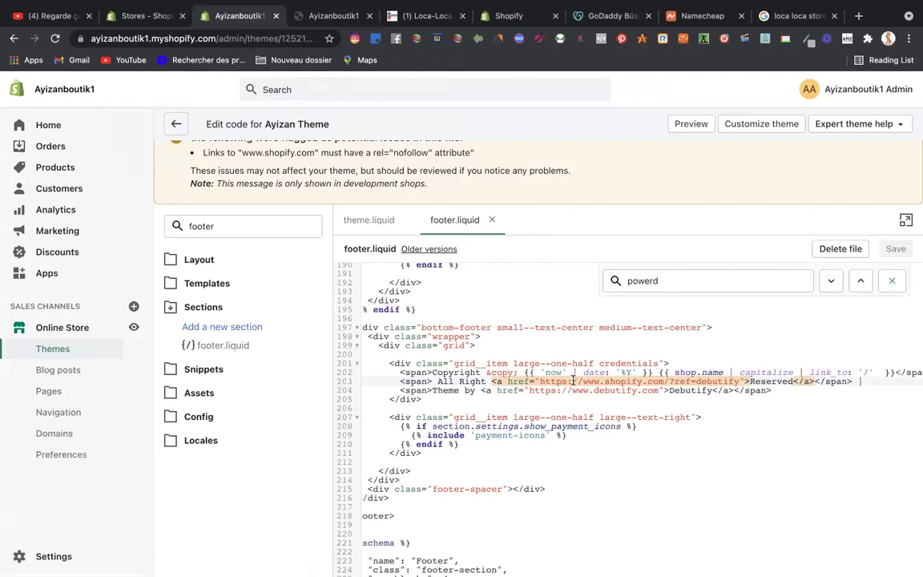
pyautogui.hscroll(-6, 574, 382)
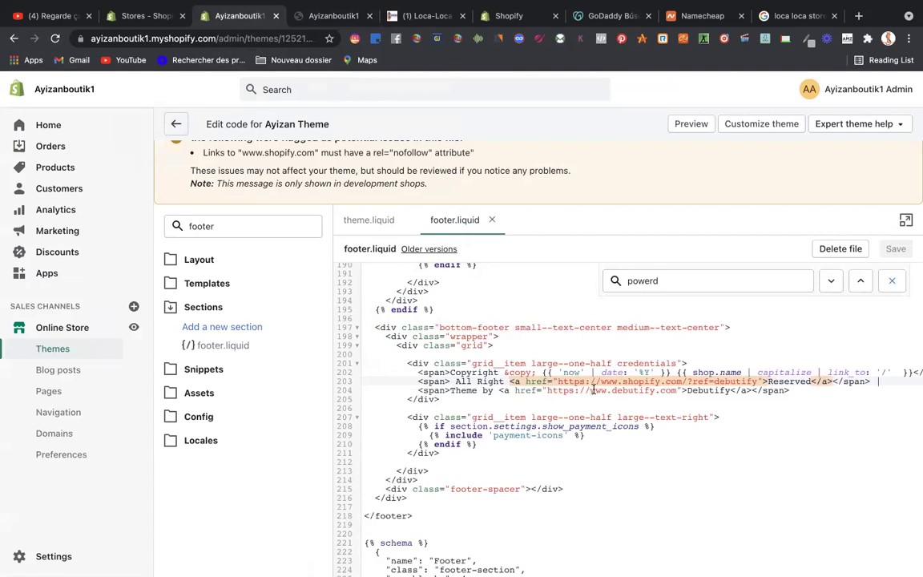
pyautogui.click(56, 40)
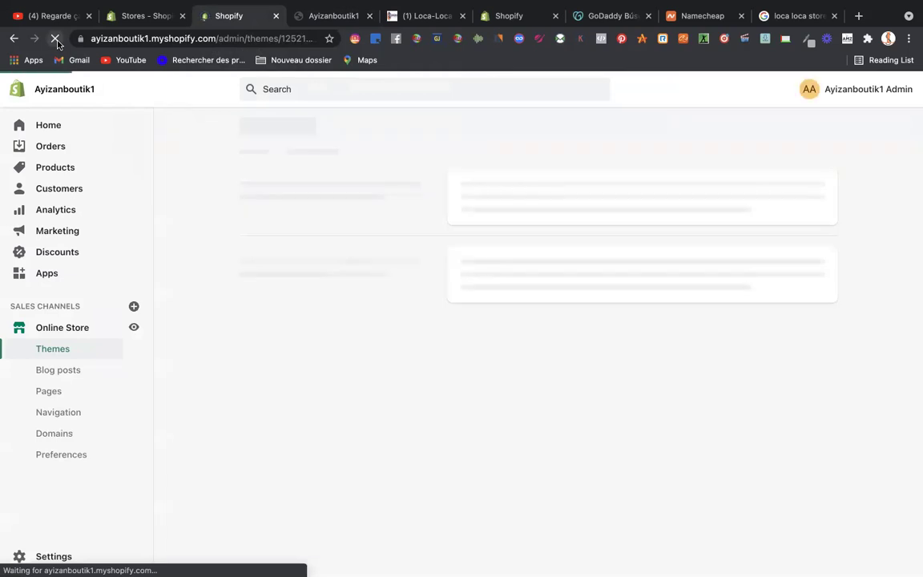
# - Go back to the storefront preview and refresh it again to recheck the footer text
pyautogui.click(316, 16)
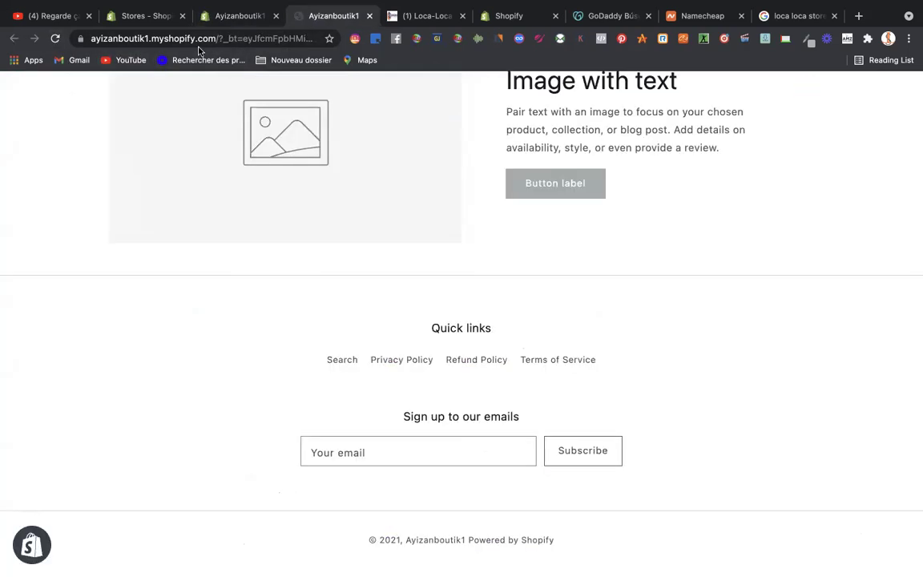
pyautogui.click(55, 40)
pyautogui.click(56, 42)
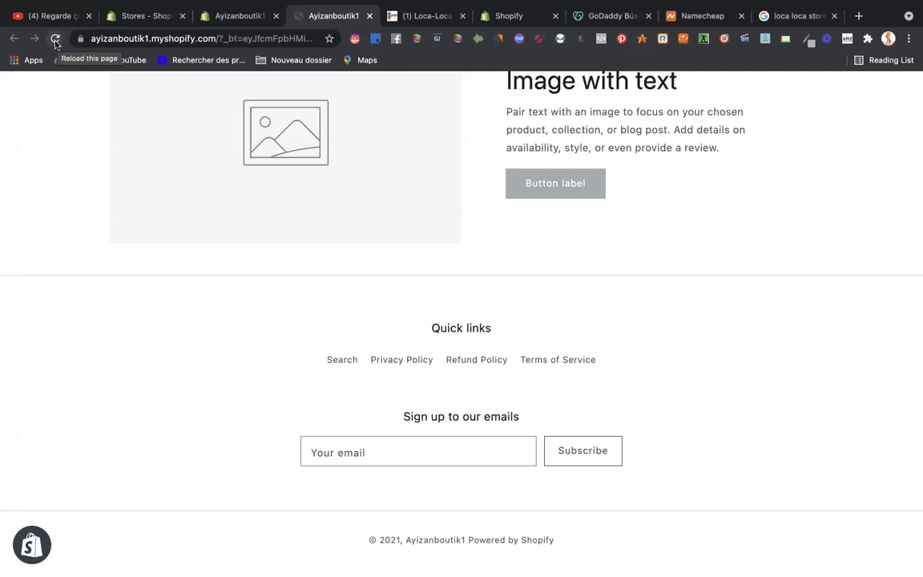
pyautogui.click(55, 42)
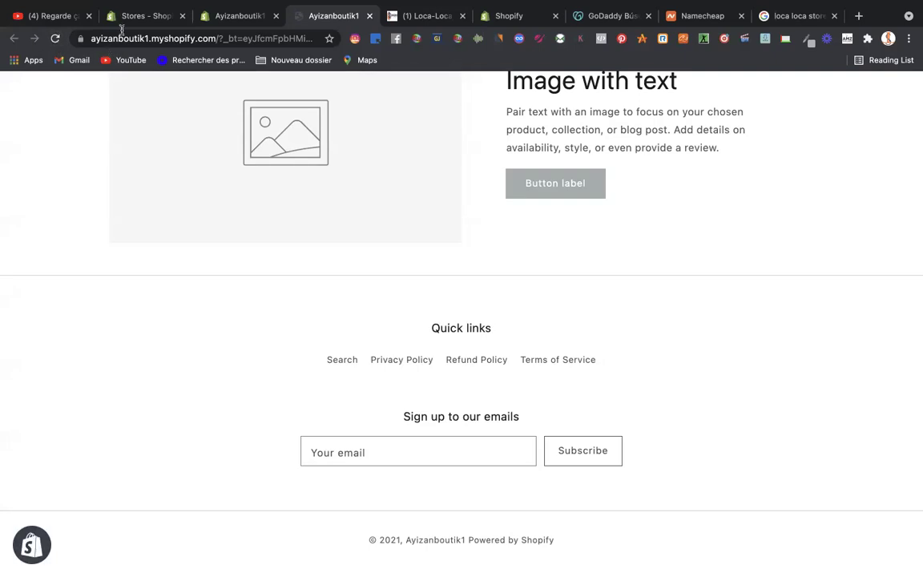
# - In the theme code editor, filter the files by "footer" and open footer.liquid from the sections
pyautogui.click(240, 17)
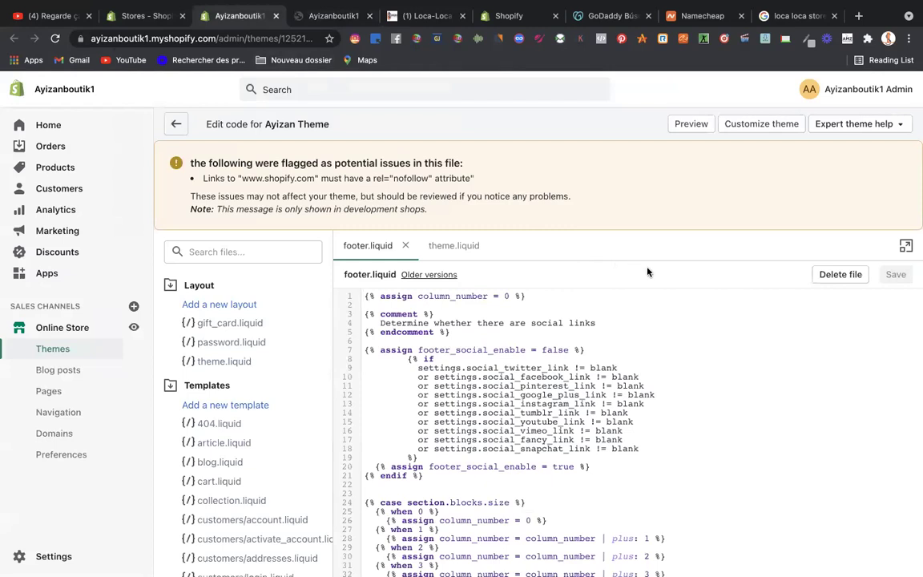
pyautogui.hotkey('ctrl', 'f')
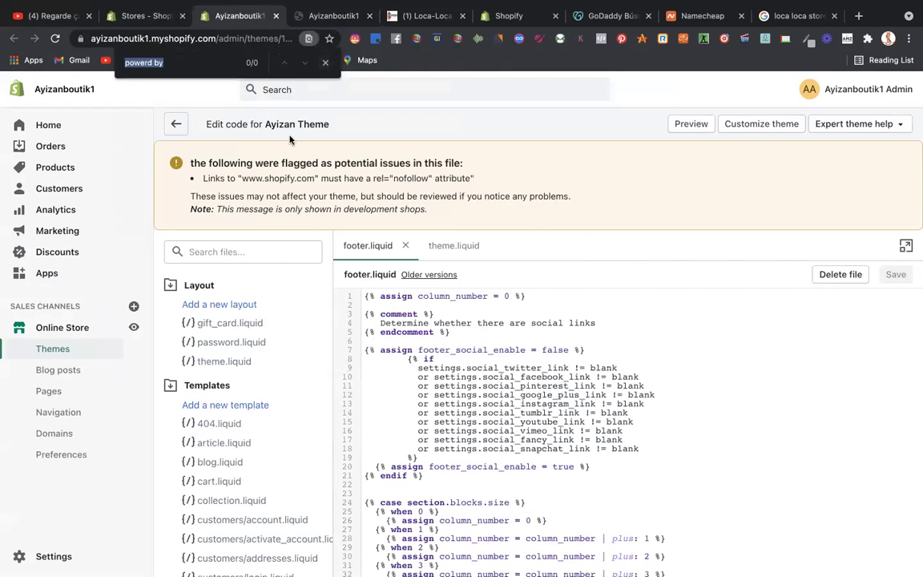
pyautogui.click(327, 66)
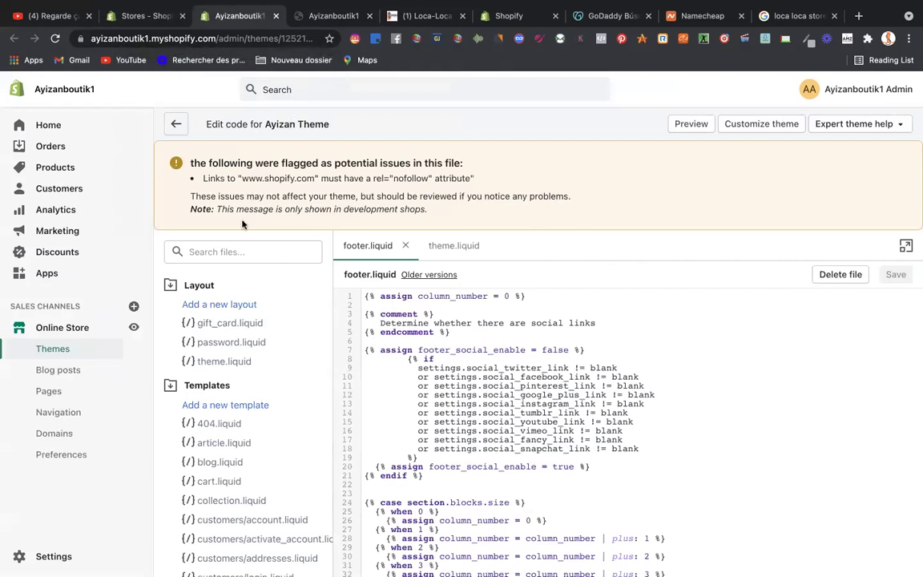
pyautogui.click(234, 247)
pyautogui.write('fo')
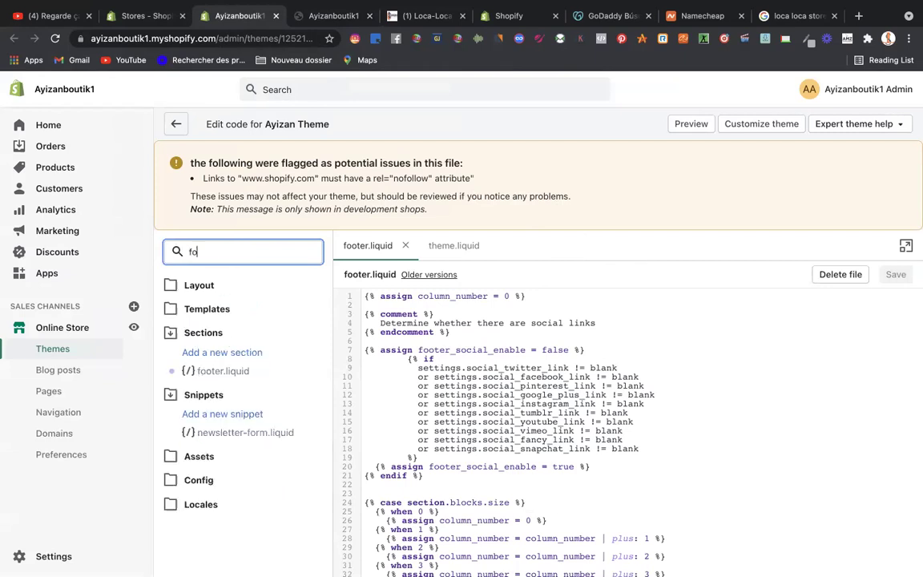
pyautogui.write('oter')
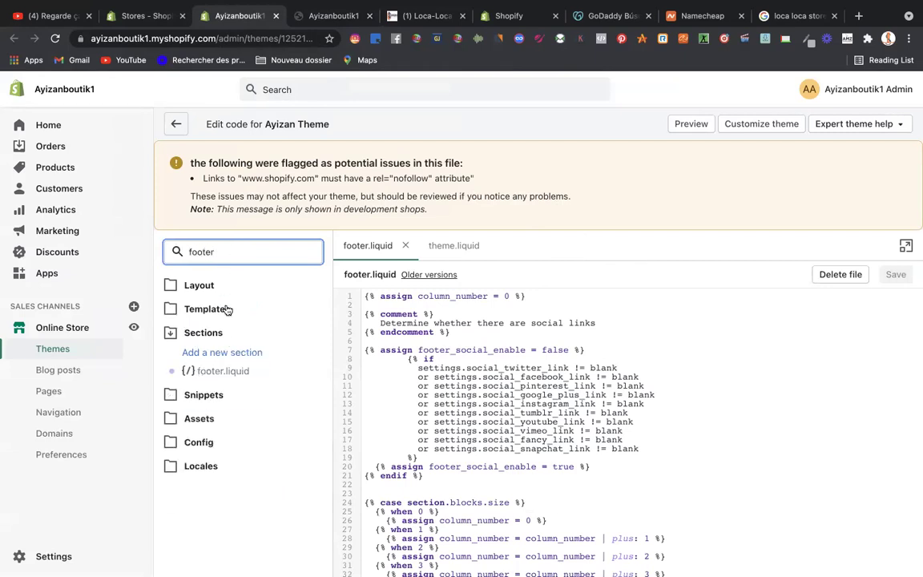
pyautogui.click(230, 374)
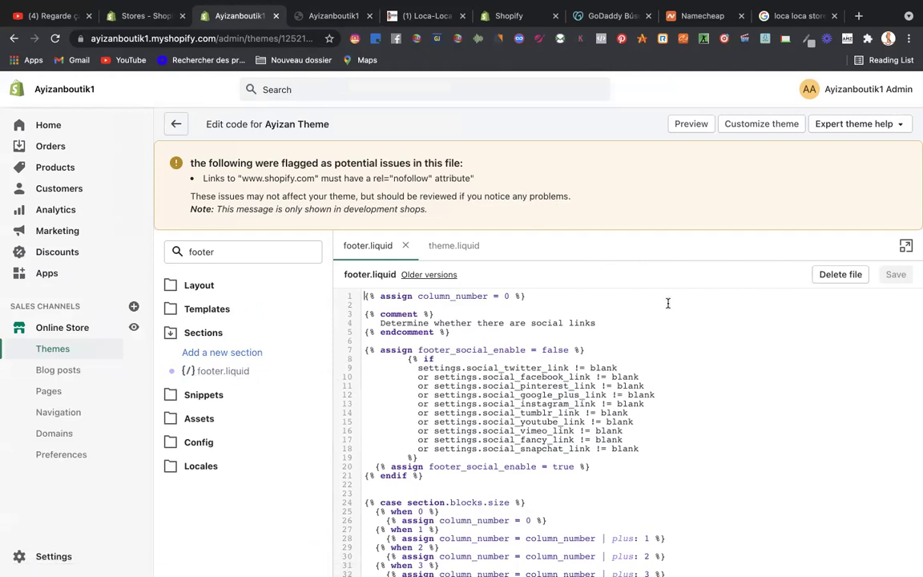
# - Search the footer.liquid code for "all ri" and examine the edited copyright credit lines
pyautogui.press('super+f')
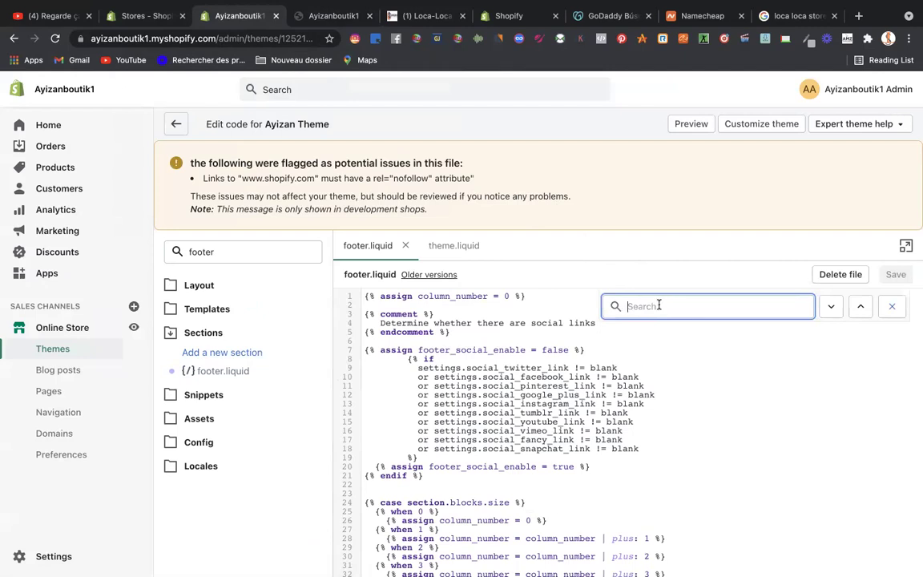
pyautogui.write('po')
pyautogui.press('BackSpace')
pyautogui.press('BackSpace')
pyautogui.press('BackSpace')
pyautogui.press('BackSpace')
pyautogui.write('all')
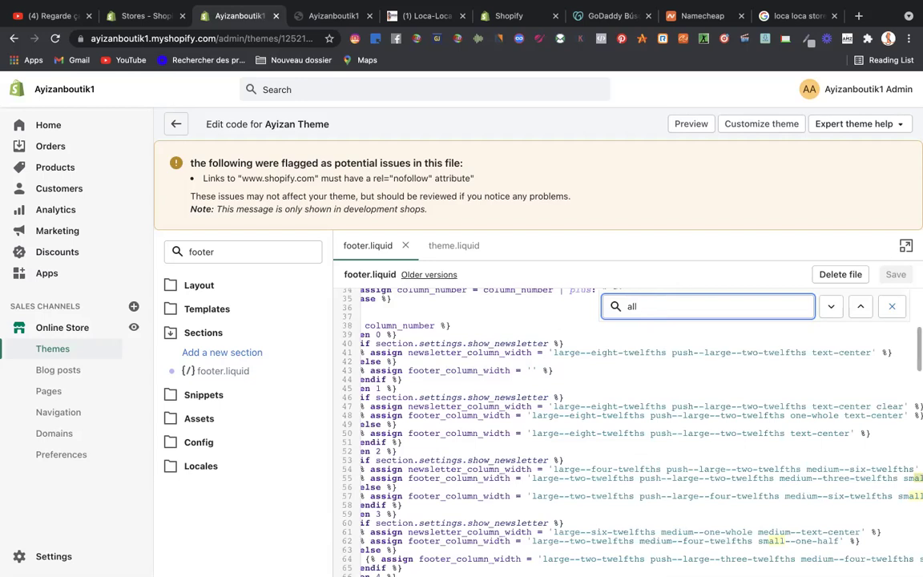
pyautogui.write(' ri')
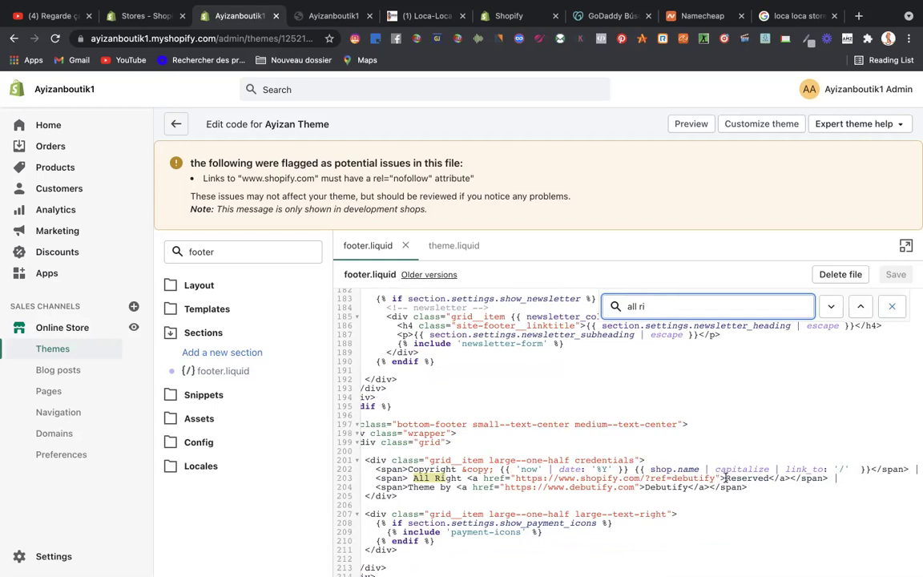
pyautogui.hscroll(2, 732, 482)
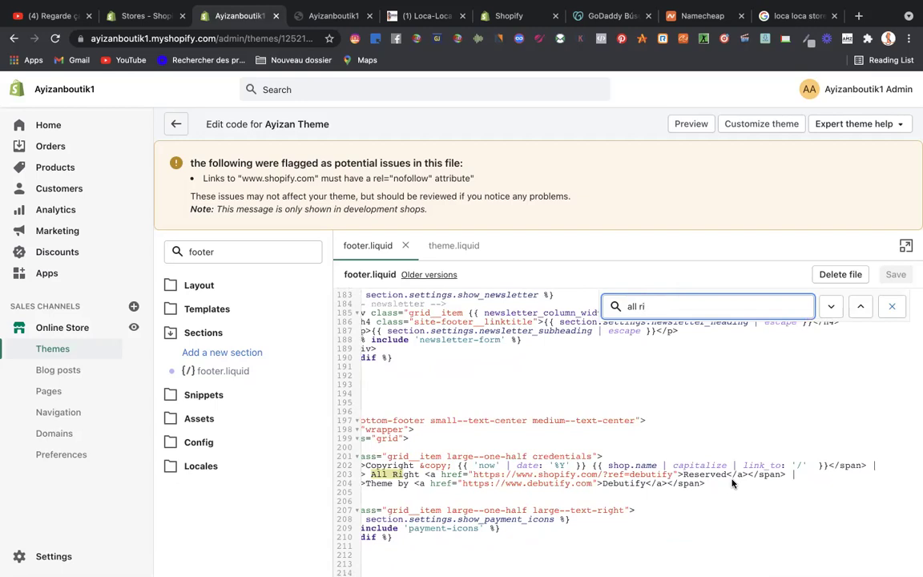
pyautogui.hscroll(-3, 732, 482)
pyautogui.hscroll(1, 732, 481)
pyautogui.scroll(1, 732, 481)
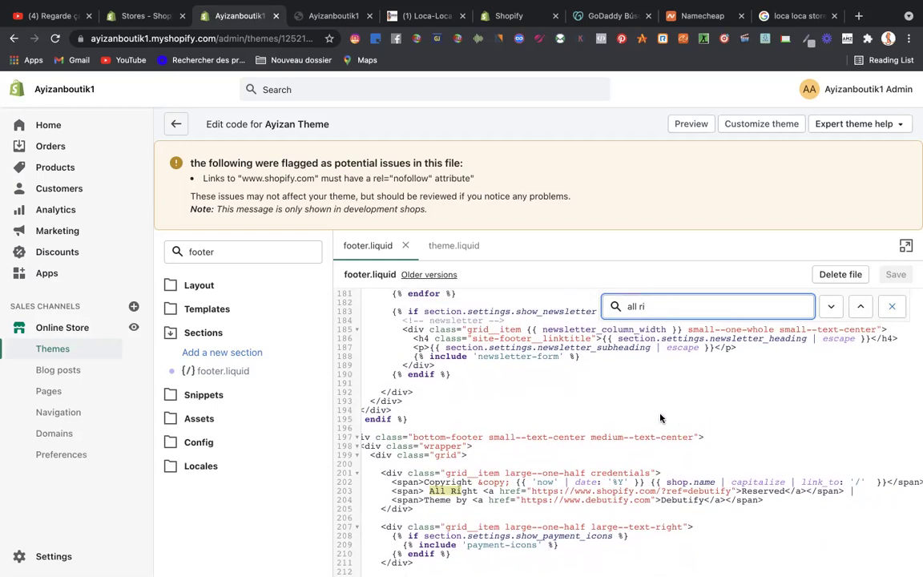
# - Refresh the storefront preview once more to check its footer, and return to the theme code editor
pyautogui.click(291, 17)
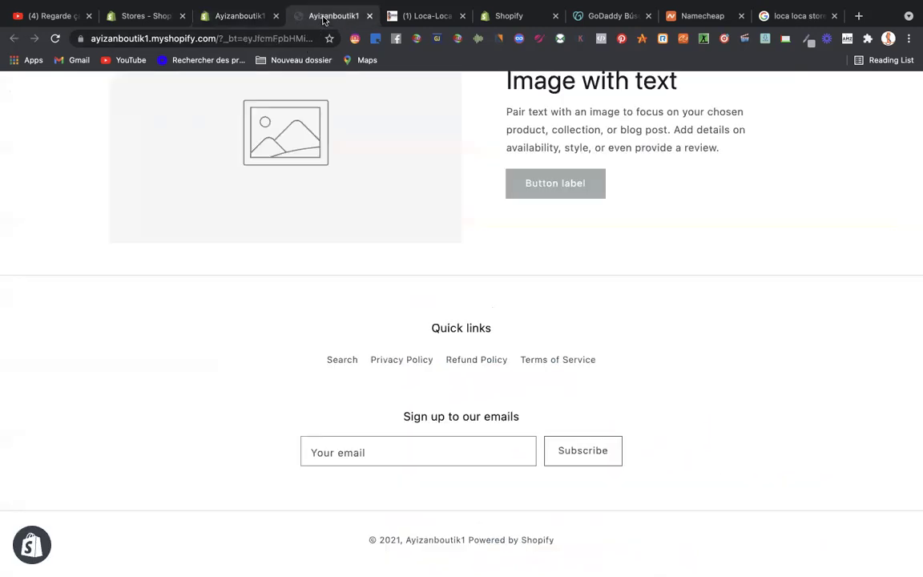
pyautogui.click(55, 38)
pyautogui.click(244, 16)
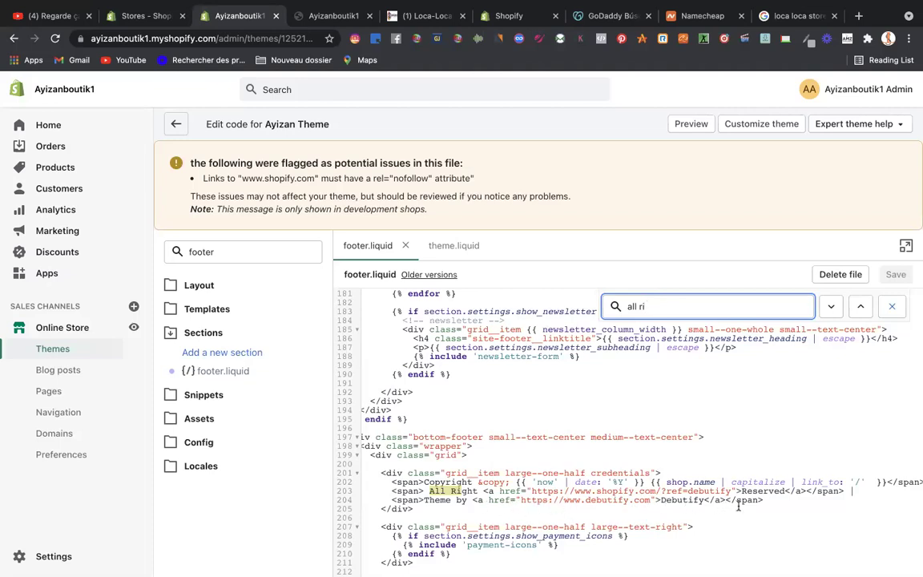
# - Delete the Shopify link address from the "All Right Reserved" line, save footer.liquid and reload the editor
pyautogui.hscroll(1, 754, 497)
pyautogui.scroll(1, 754, 496)
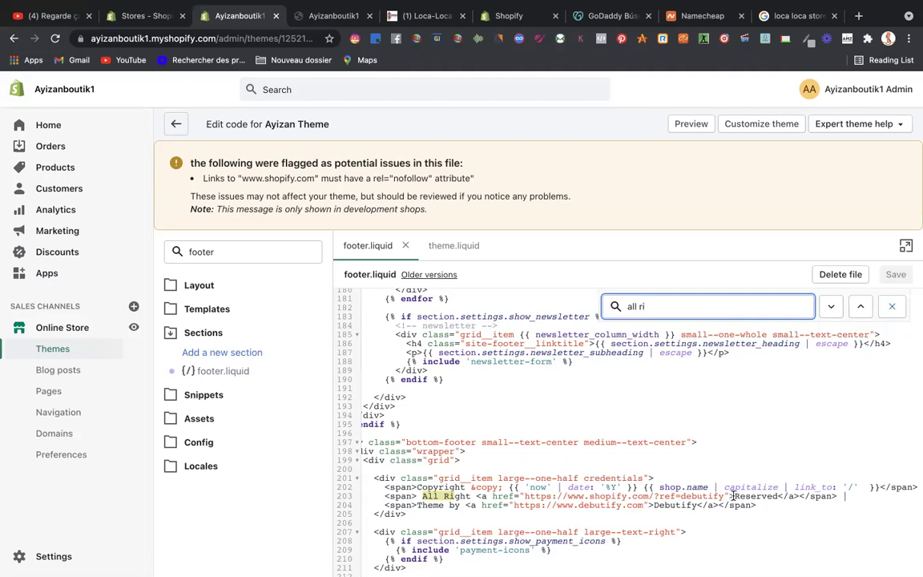
pyautogui.moveTo(729, 496); pyautogui.dragTo(486, 496)
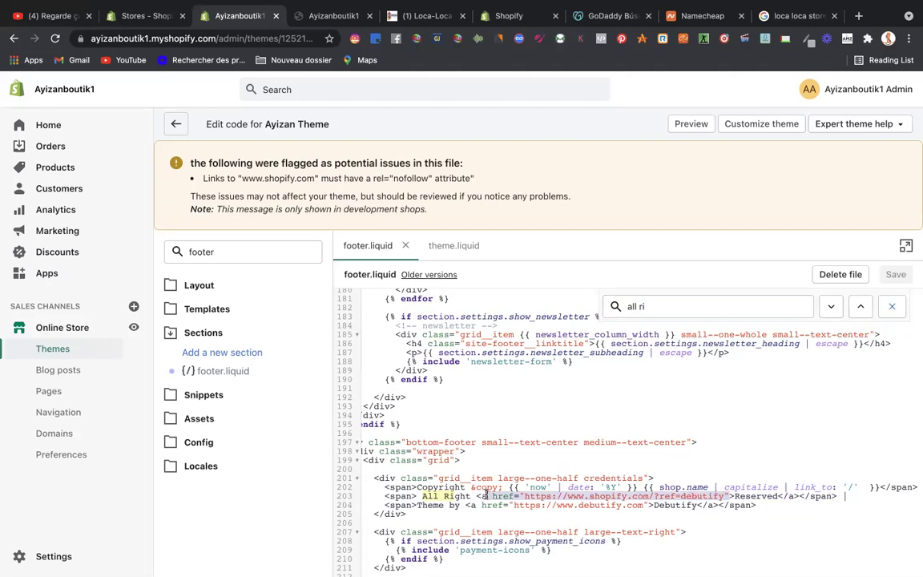
pyautogui.press('BackSpace')
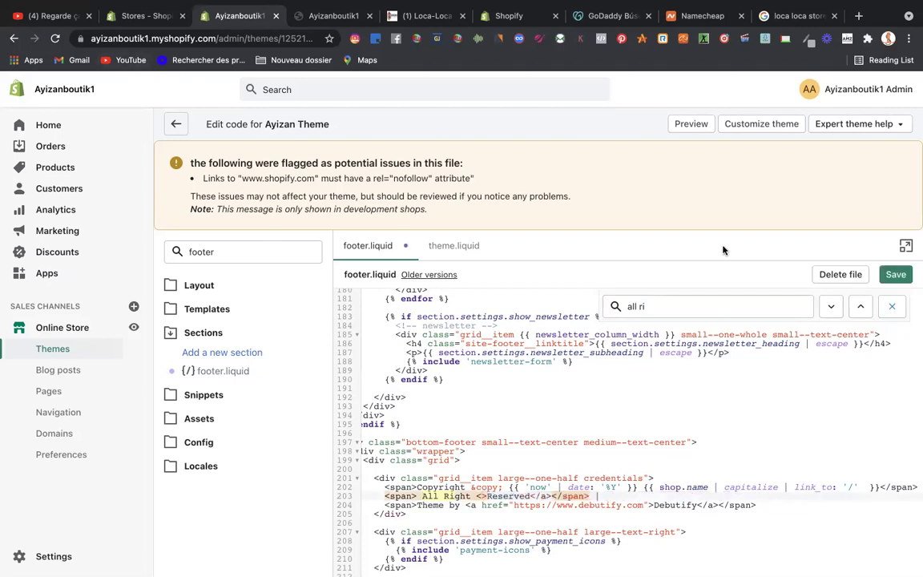
pyautogui.press('super+s')
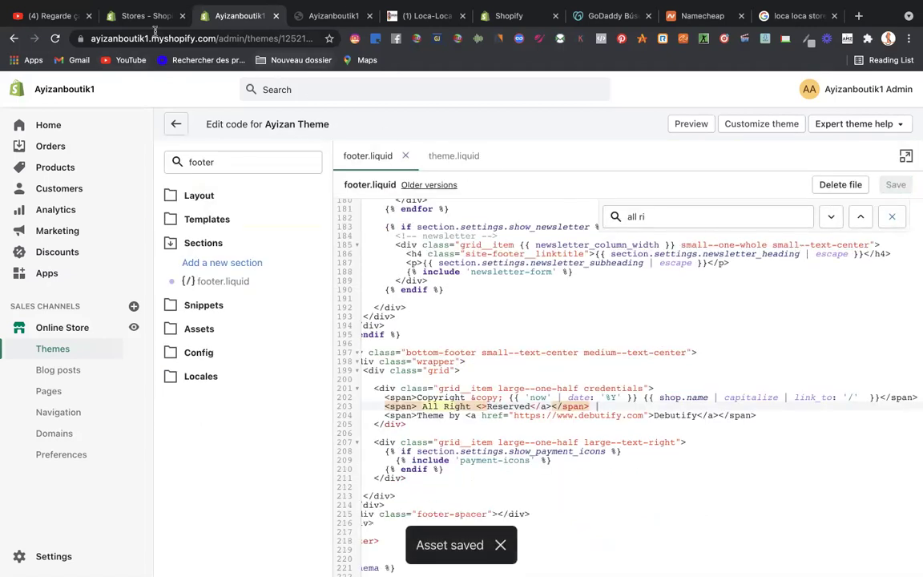
pyautogui.click(56, 40)
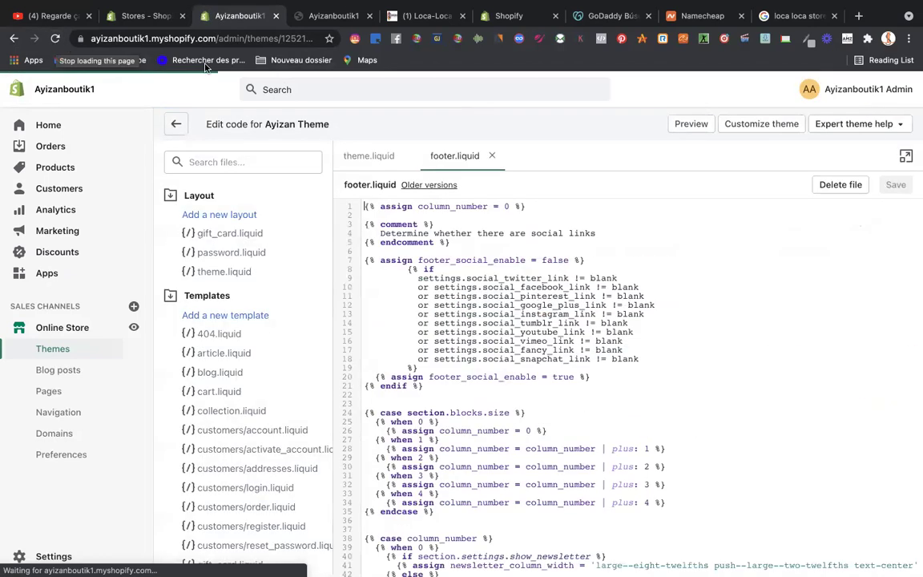
# - Refresh the storefront preview, reopen the online store from the admin to check its home page, and close the preview
pyautogui.click(309, 16)
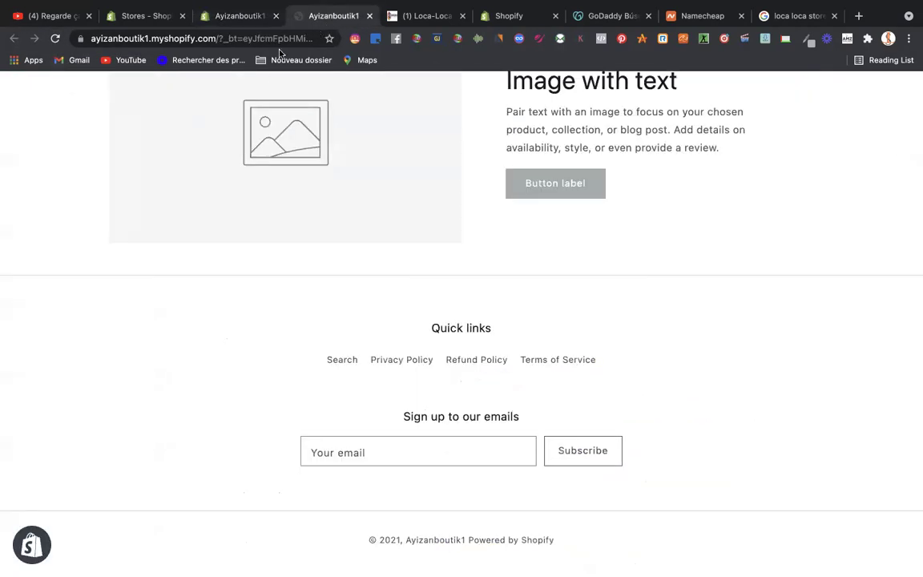
pyautogui.click(55, 39)
pyautogui.click(369, 16)
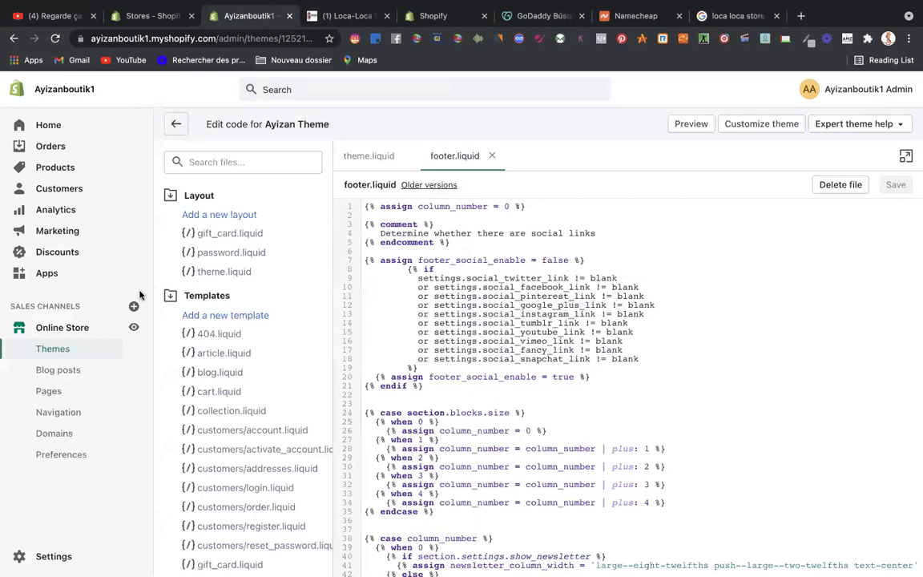
pyautogui.click(134, 327)
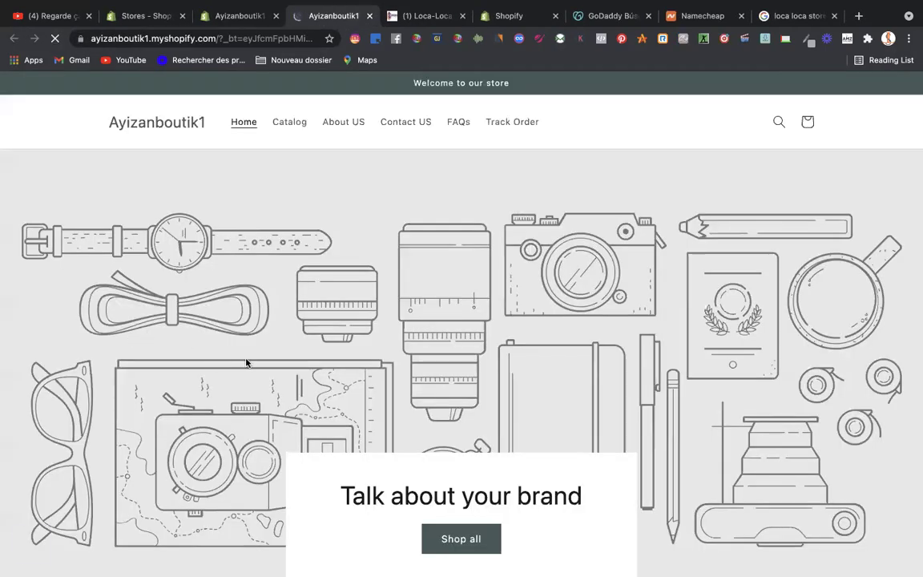
pyautogui.scroll(-5, 343, 370)
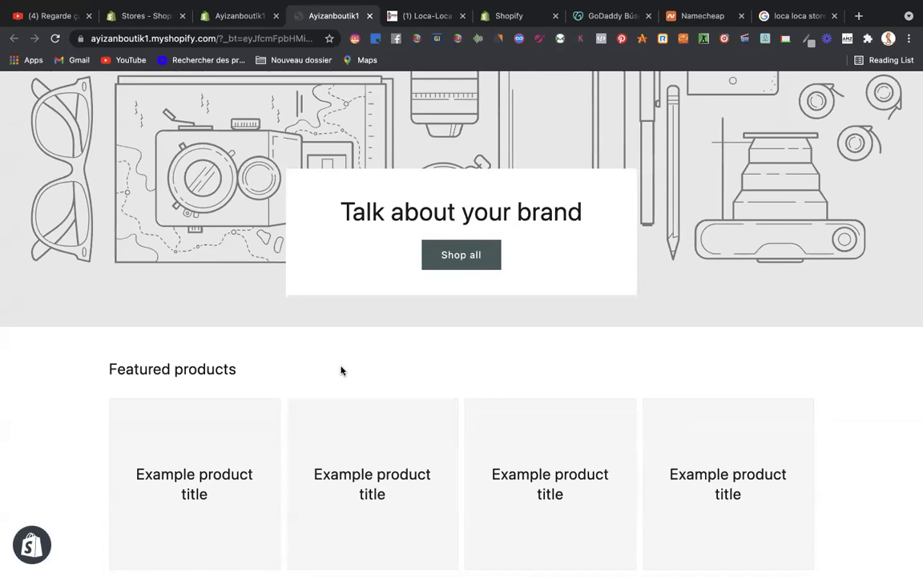
pyautogui.scroll(5, 341, 371)
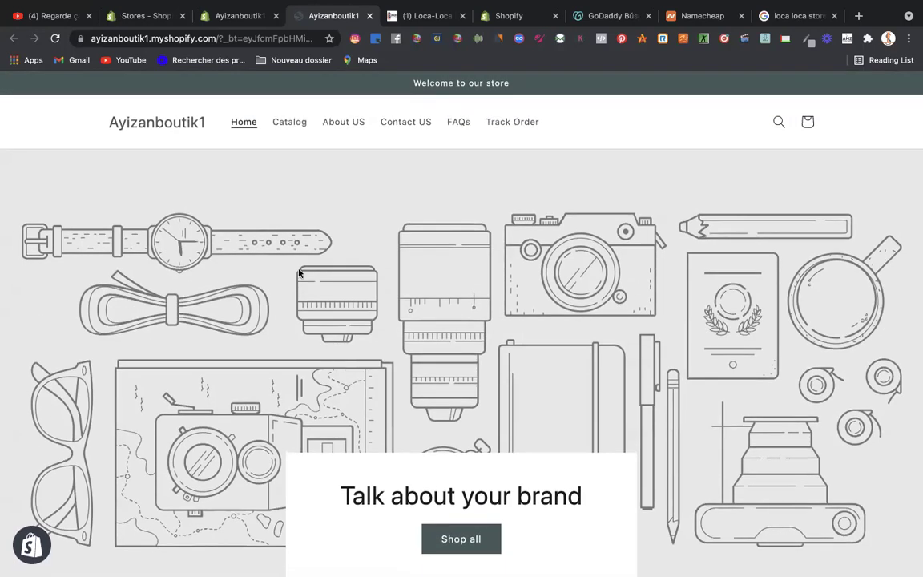
pyautogui.scroll(-1, 244, 273)
pyautogui.scroll(1, 244, 271)
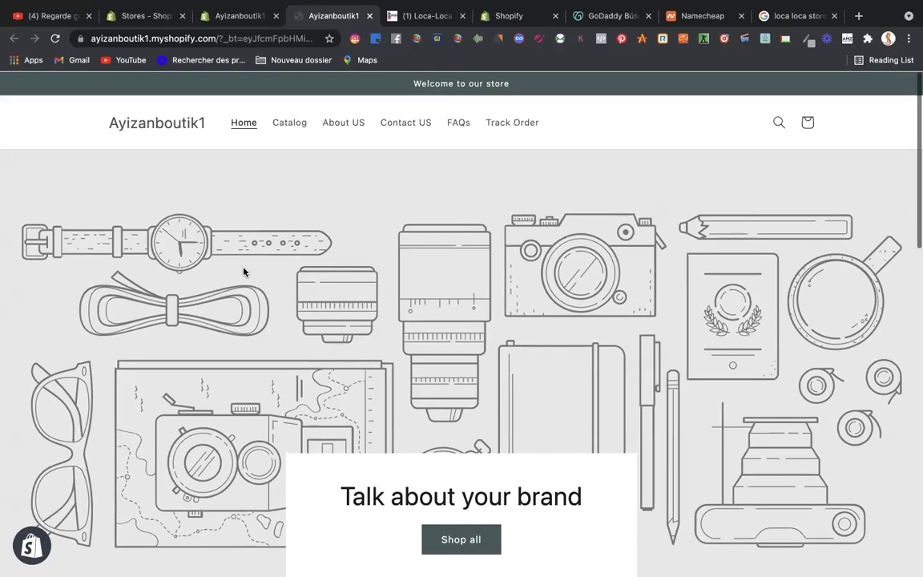
pyautogui.click(370, 16)
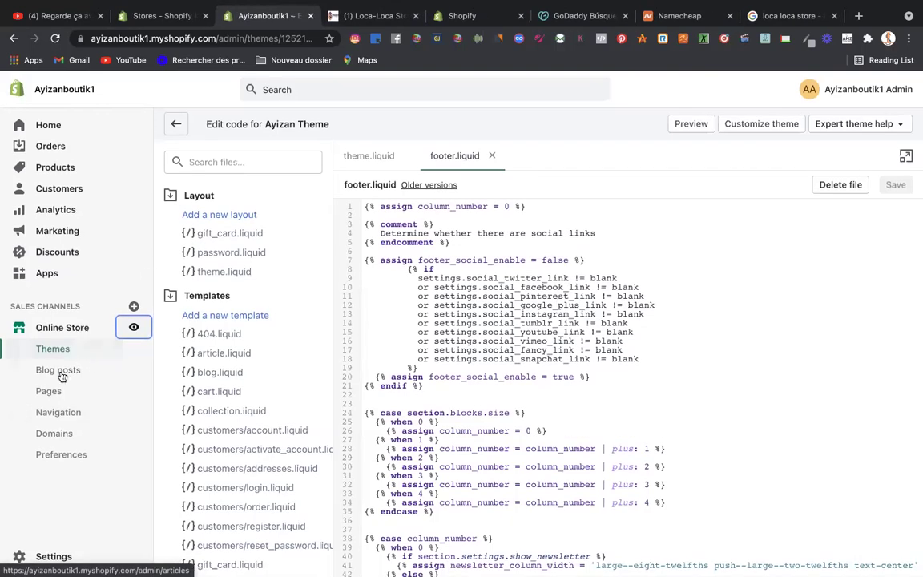
# - Publish Ayizan Theme from the theme library as the store's current theme, replacing Dawn
pyautogui.click(62, 348)
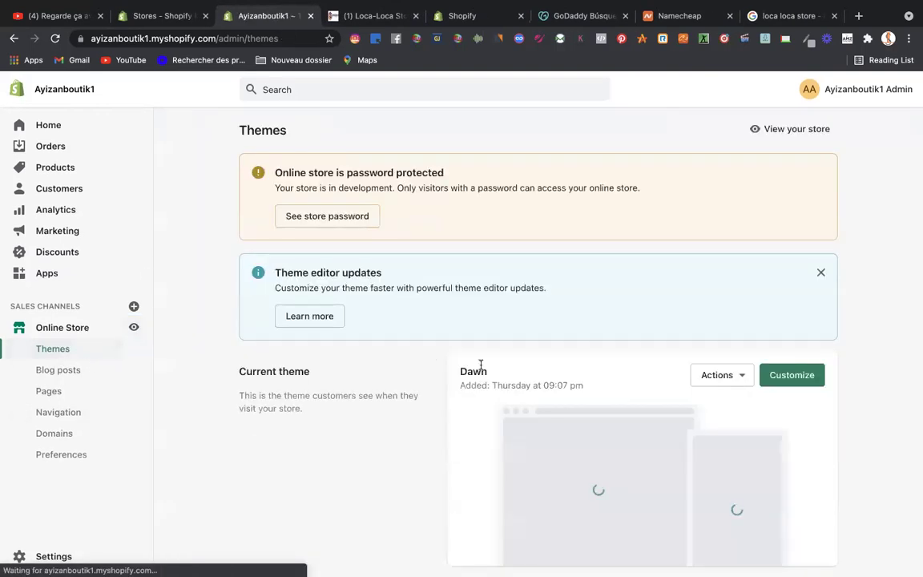
pyautogui.scroll(-8, 480, 369)
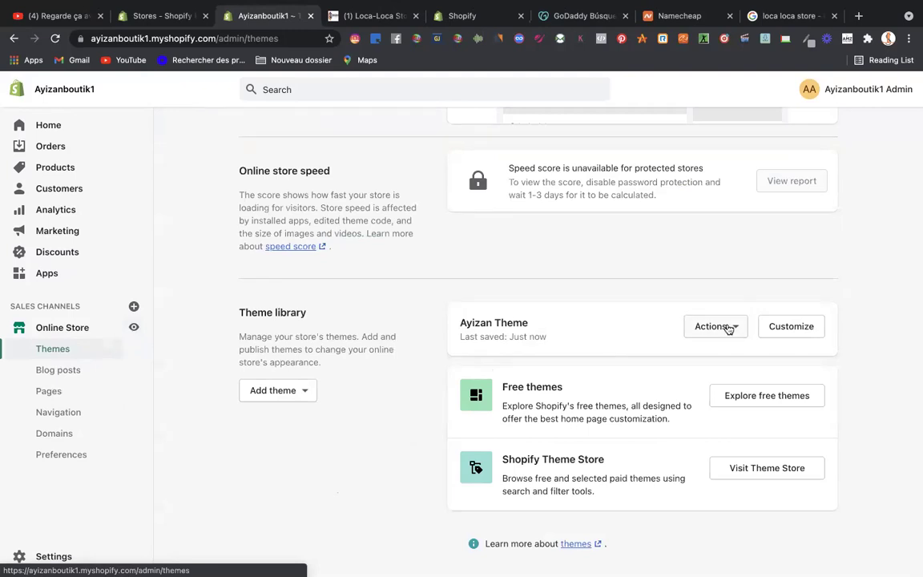
pyautogui.click(726, 326)
pyautogui.click(670, 386)
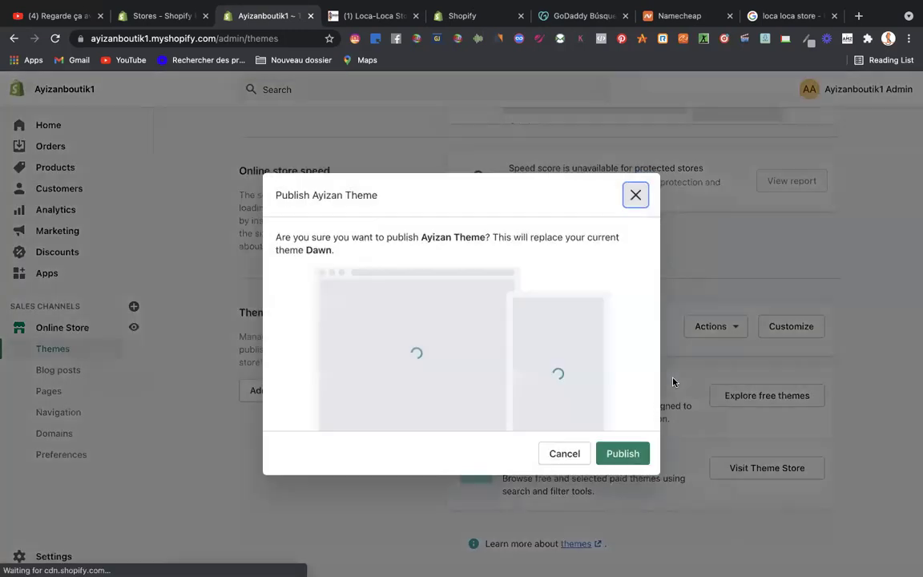
pyautogui.click(617, 453)
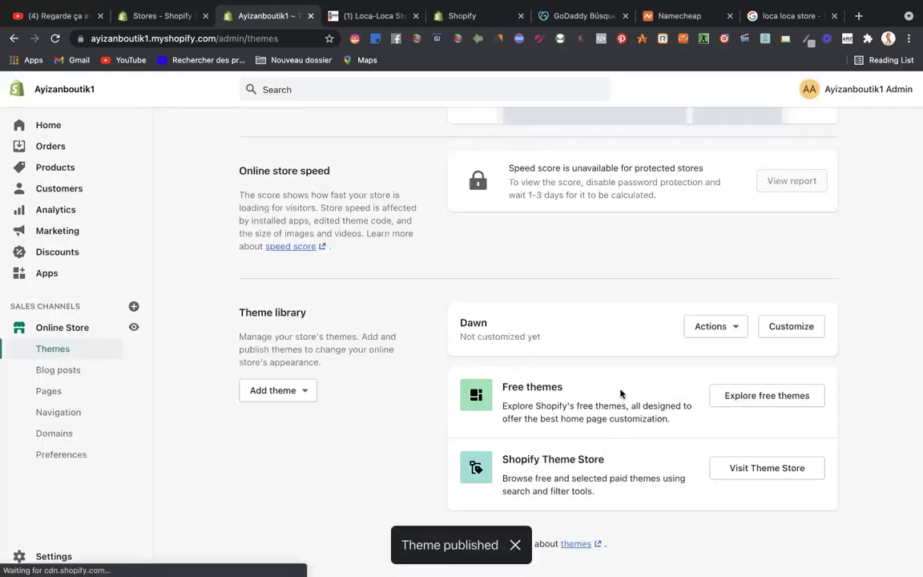
# - Open the published Ayizan Theme for customization and examine the copyright line in the home page footer
pyautogui.scroll(5, 608, 342)
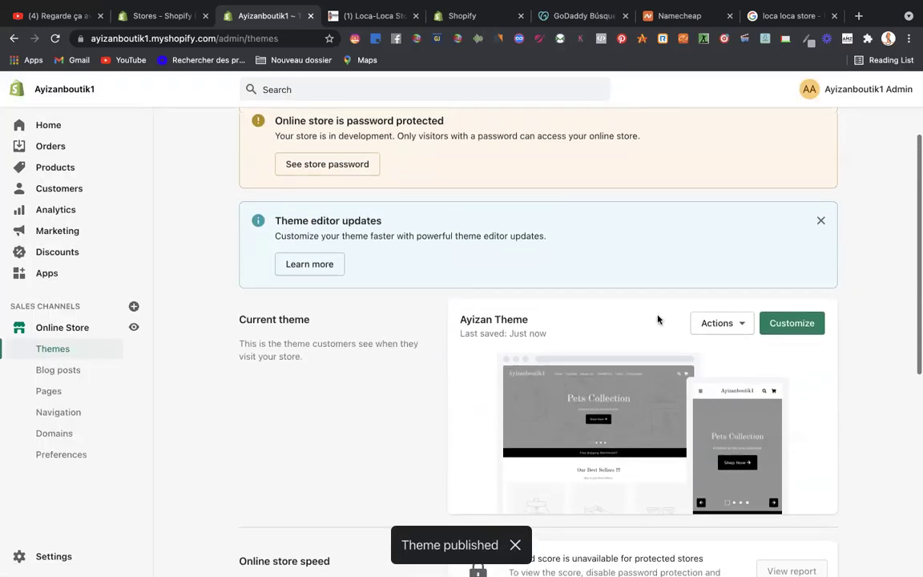
pyautogui.click(805, 323)
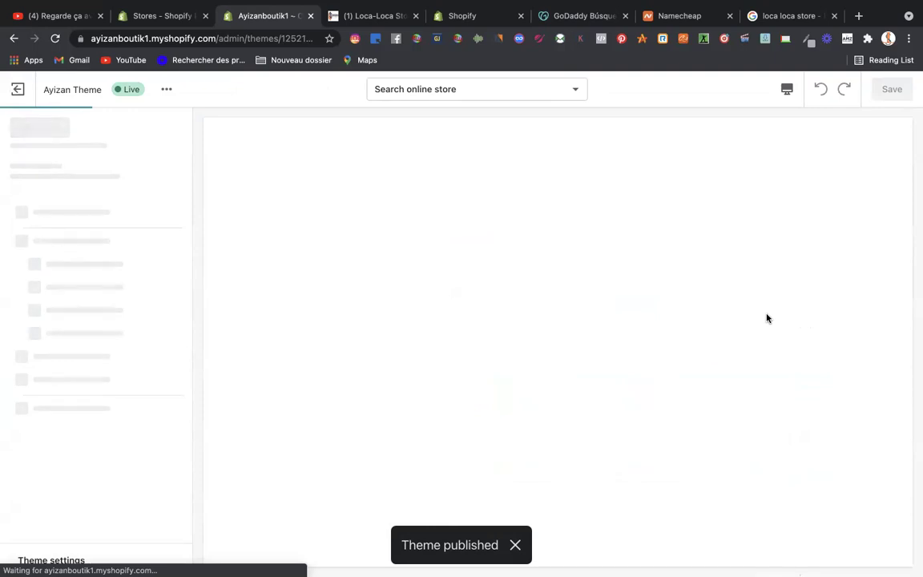
pyautogui.scroll(-5, 710, 357)
pyautogui.scroll(-15, 712, 360)
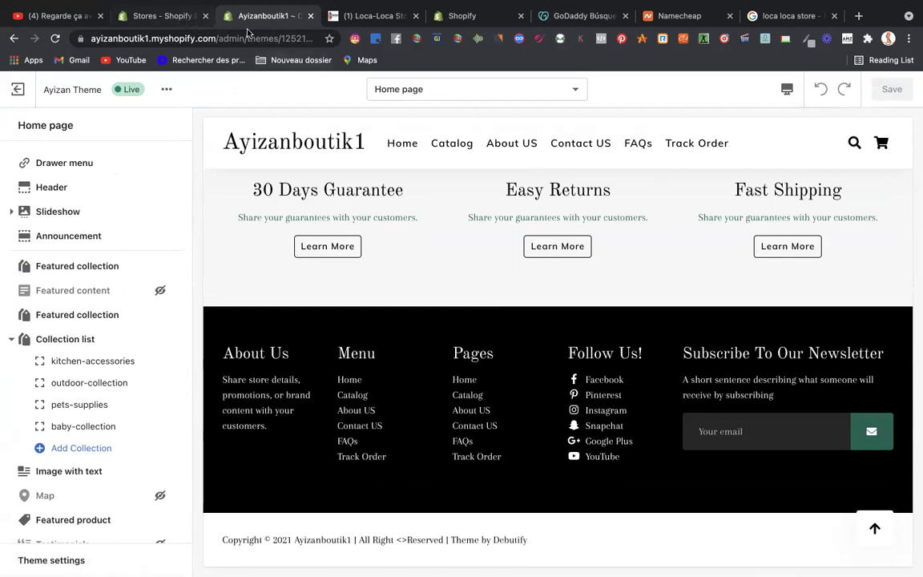
pyautogui.click(196, 22)
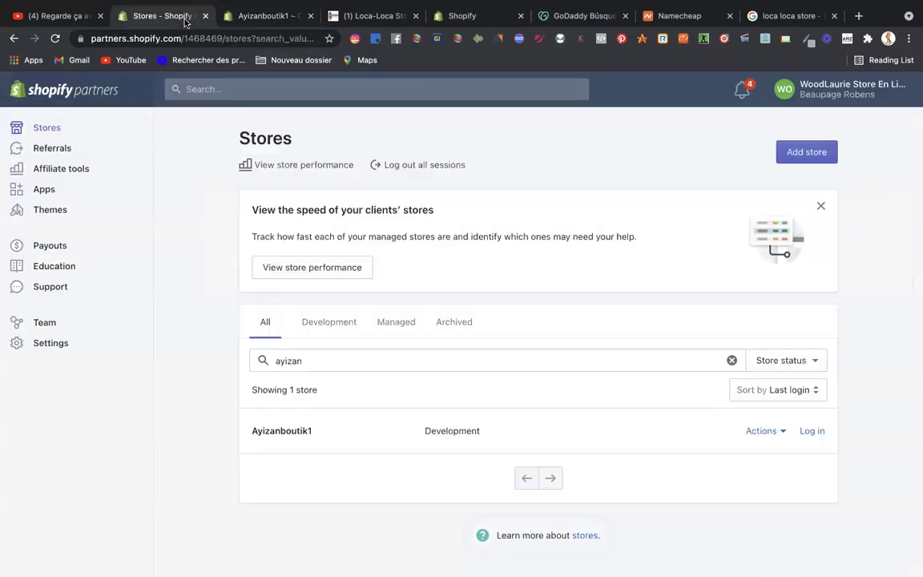
pyautogui.click(271, 22)
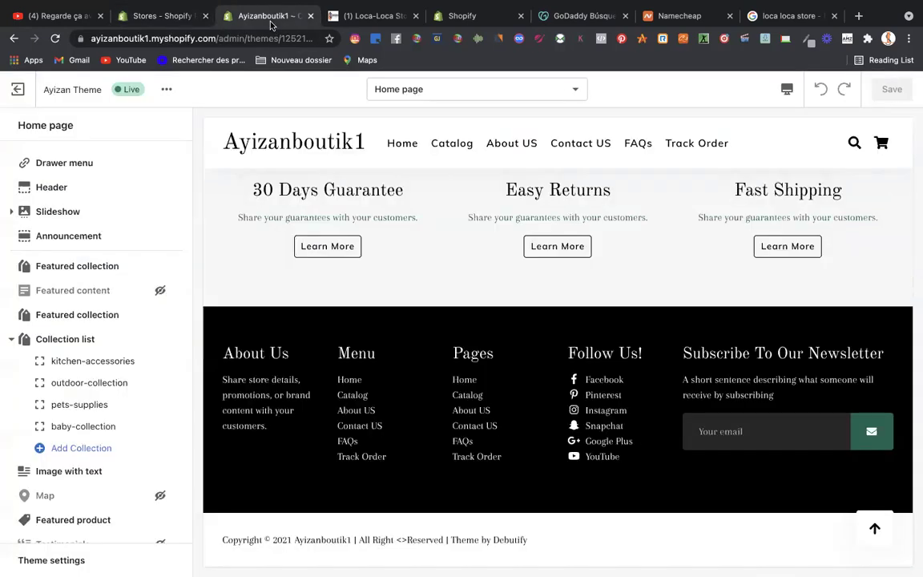
# - Return to the themes page, open the Ayizan Theme code, and open footer.liquid by filtering the files for "footer"
pyautogui.click(19, 90)
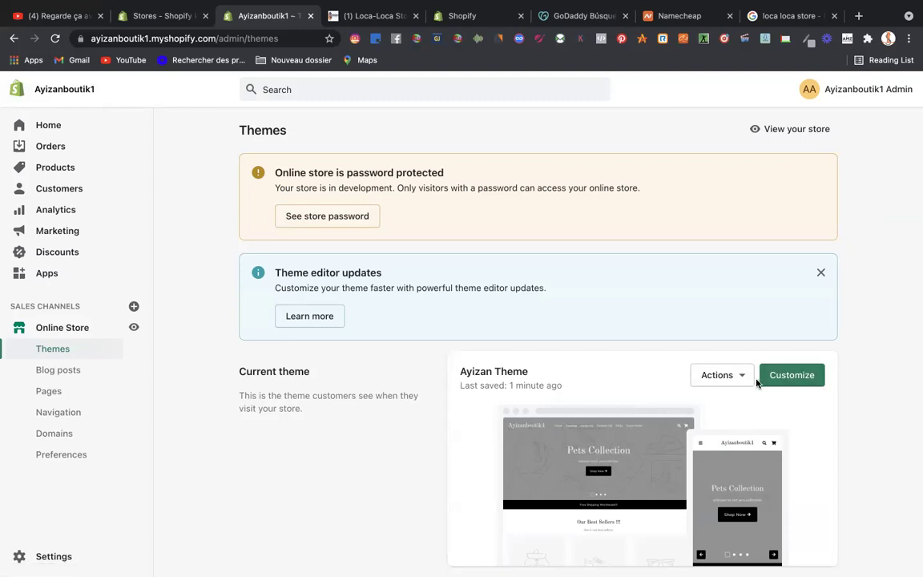
pyautogui.click(726, 384)
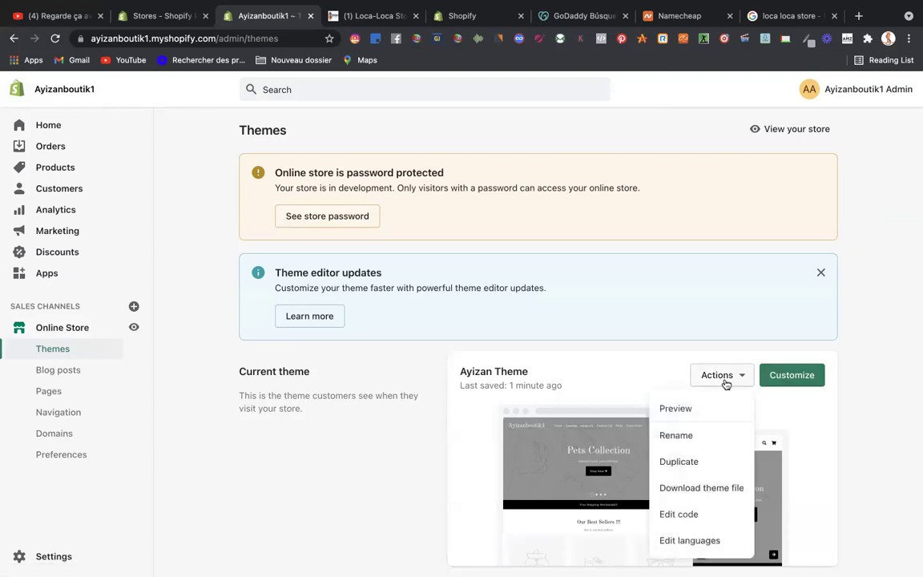
pyautogui.scroll(-1, 705, 458)
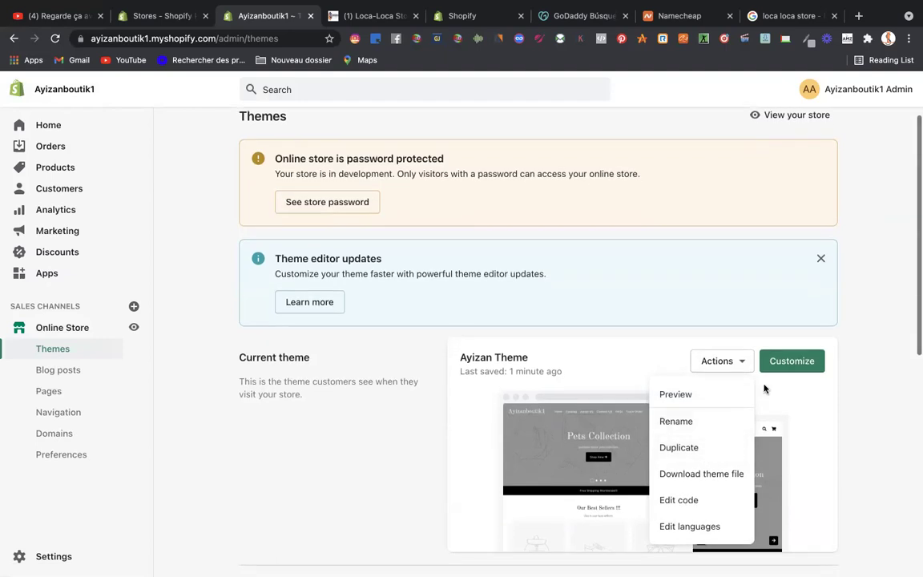
pyautogui.click(680, 500)
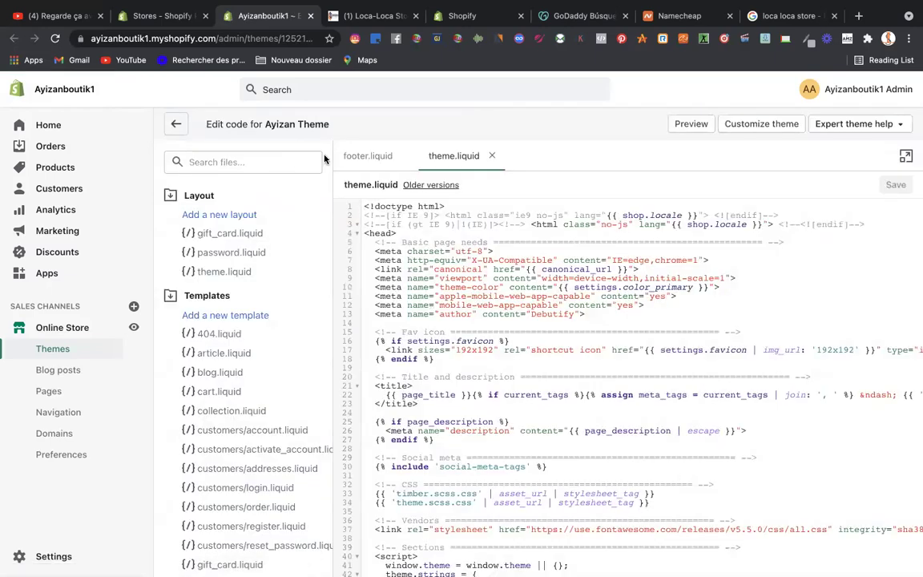
pyautogui.click(251, 163)
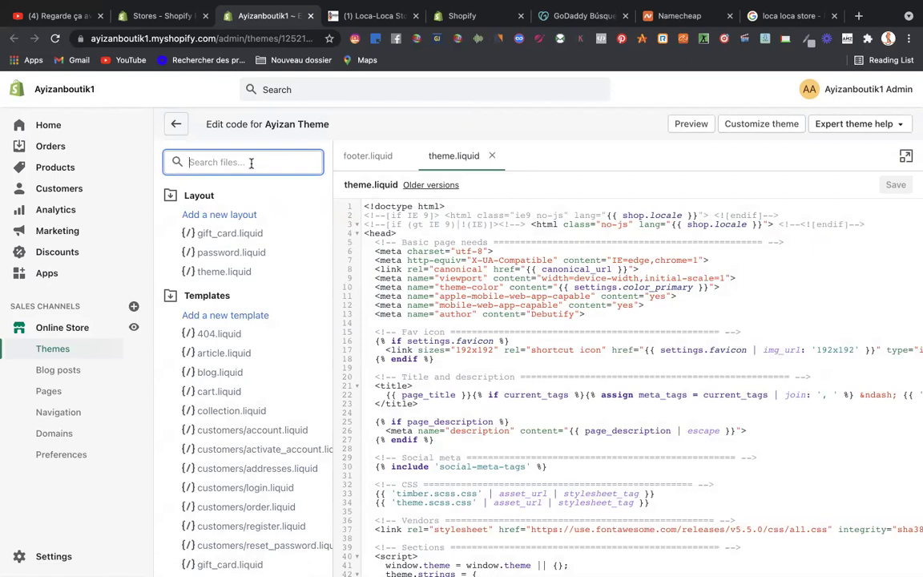
pyautogui.write('footer')
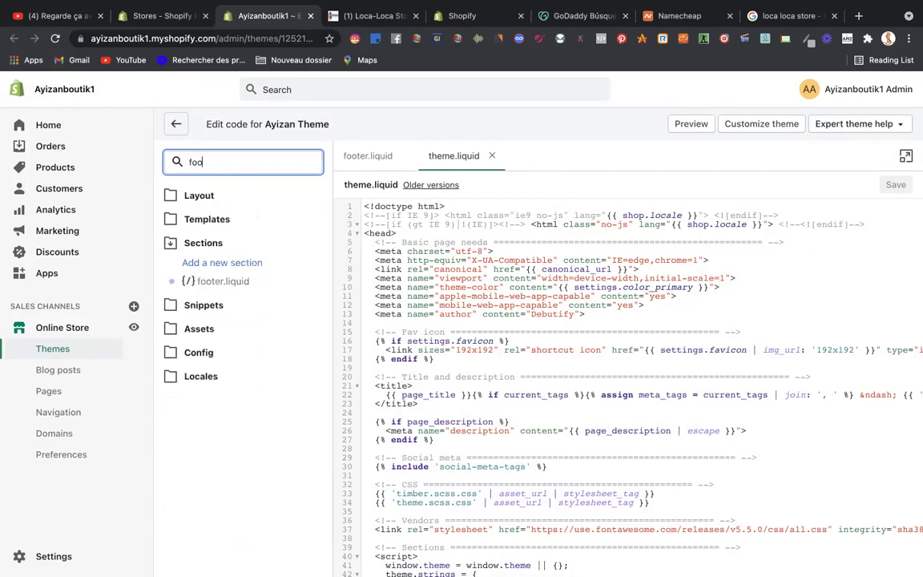
pyautogui.click(217, 283)
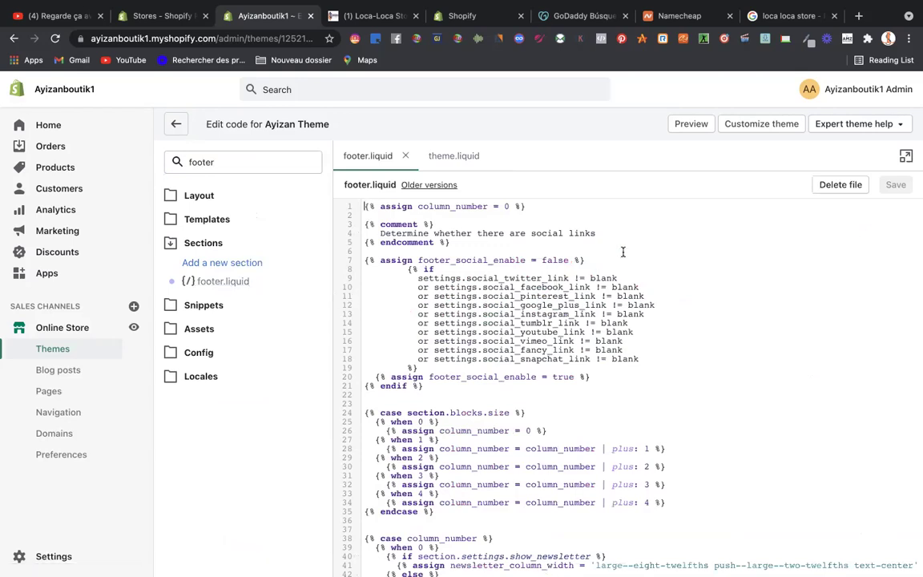
# - Search the footer.liquid code for "footer", and replace the search term with "all ri" to locate the copyright credit lines
pyautogui.press('super+f')
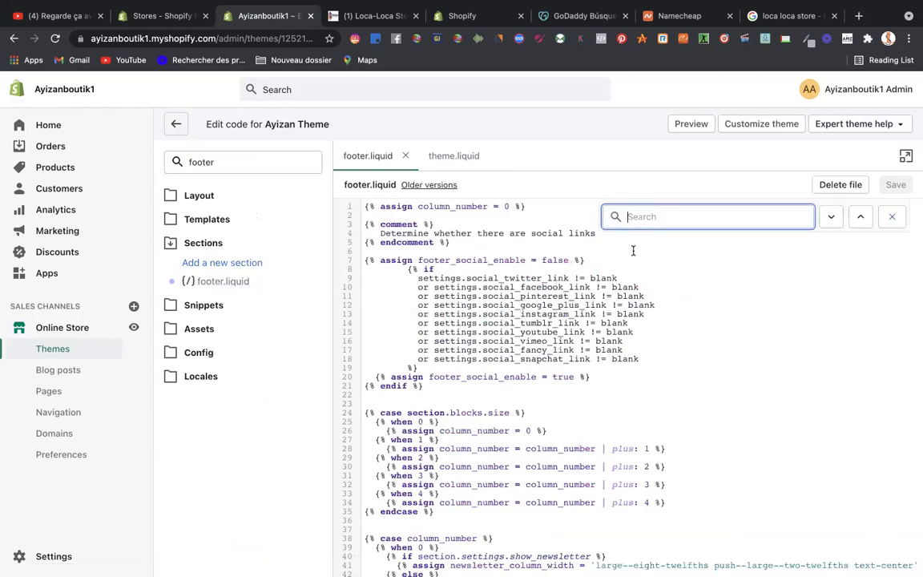
pyautogui.write('footer')
pyautogui.press('BackSpace')
pyautogui.press('BackSpace')
pyautogui.press('BackSpace')
pyautogui.press('BackSpace')
pyautogui.press('BackSpace')
pyautogui.press('BackSpace')
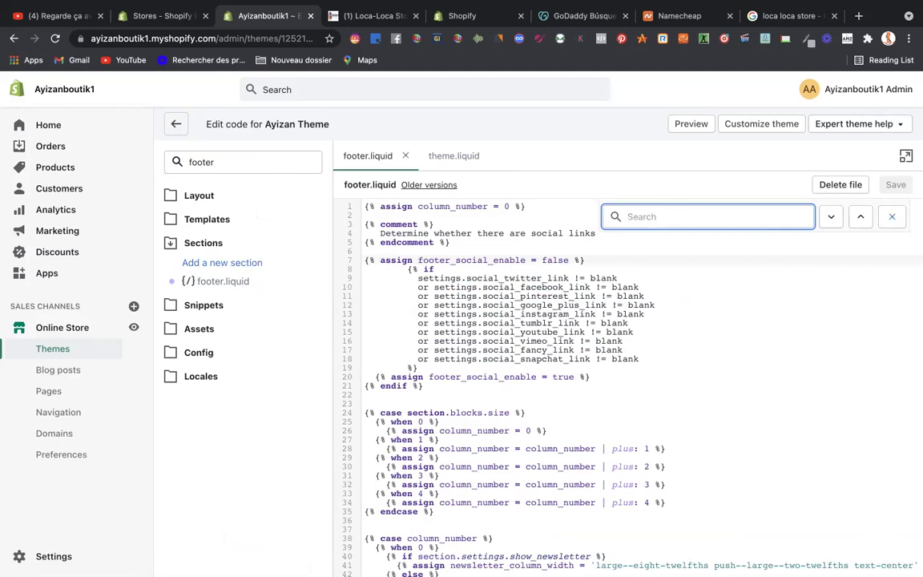
pyautogui.write('all ri')
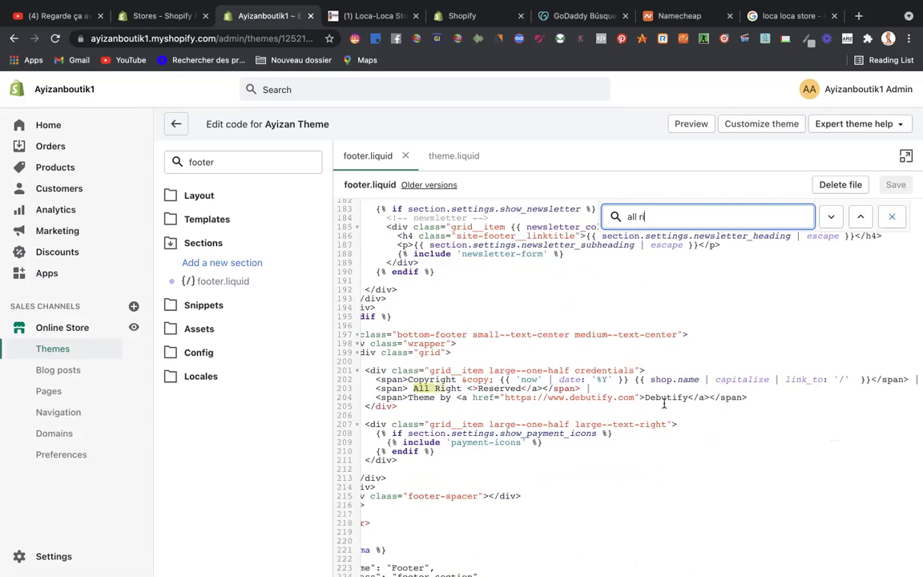
# - Try to delete the whole "Theme by Debutify" span below the "All Right Reserved" line in footer.liquid
pyautogui.click(751, 396)
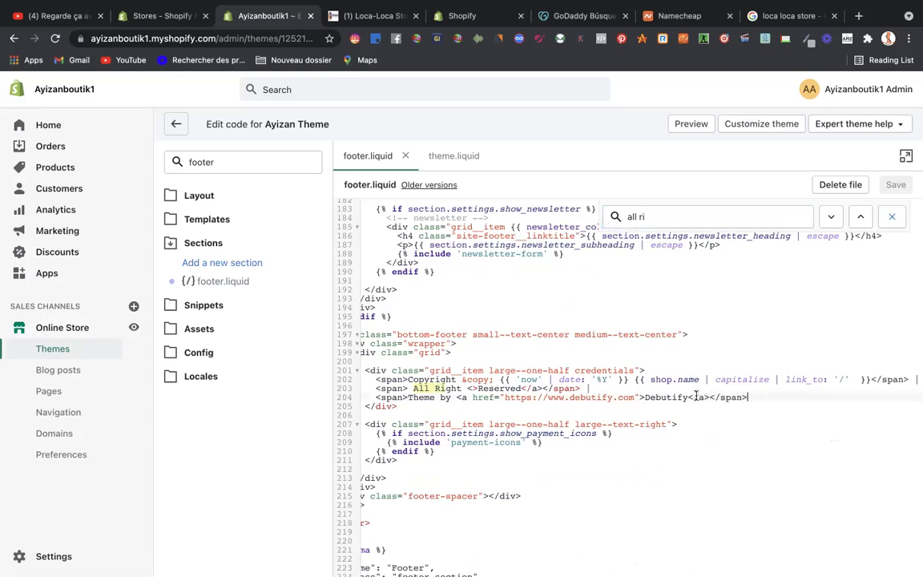
pyautogui.keyDown('shift'); pyautogui.click(633, 390); pyautogui.keyUp('shift')
pyautogui.press('Right')
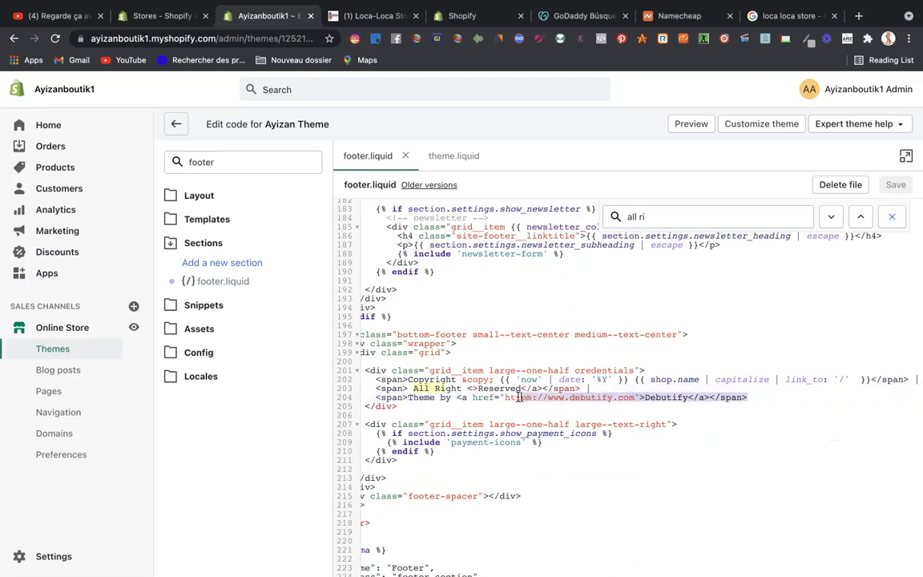
pyautogui.keyDown('shift'); pyautogui.click(453, 405); pyautogui.keyUp('shift')
pyautogui.keyDown('shift'); pyautogui.click(377, 398); pyautogui.keyUp('shift')
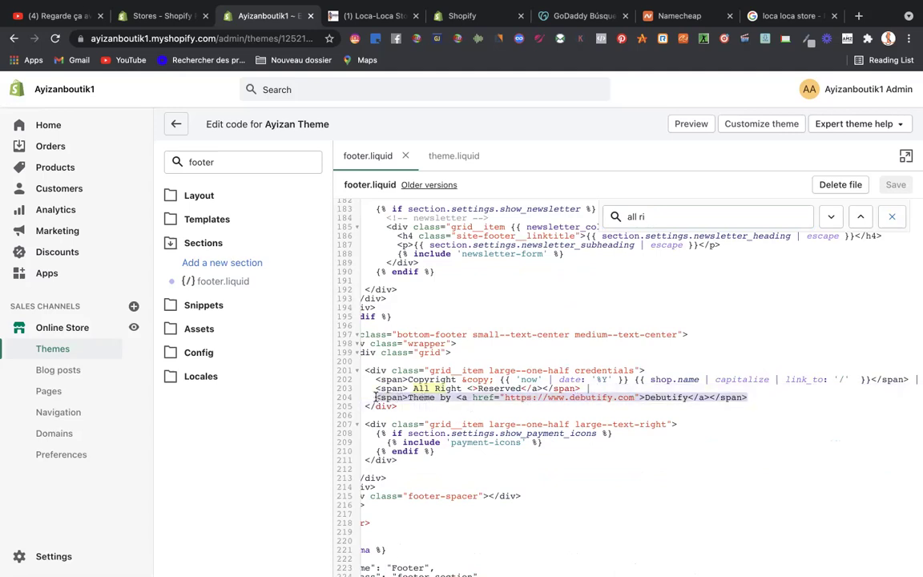
pyautogui.press('BackSpace')
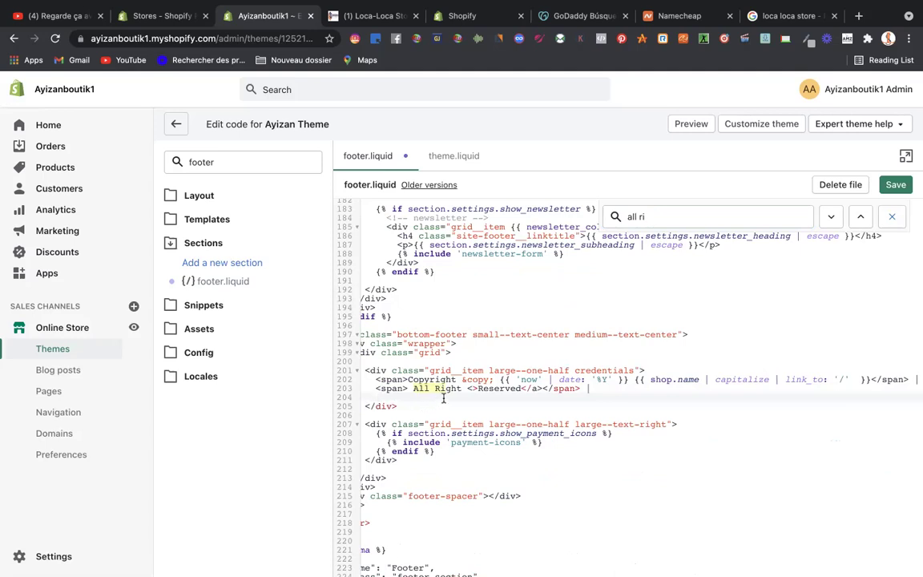
# - Return to the themes page and reopen the Ayizan Theme code, discarding the unsaved changes to footer.liquid
pyautogui.click(179, 125)
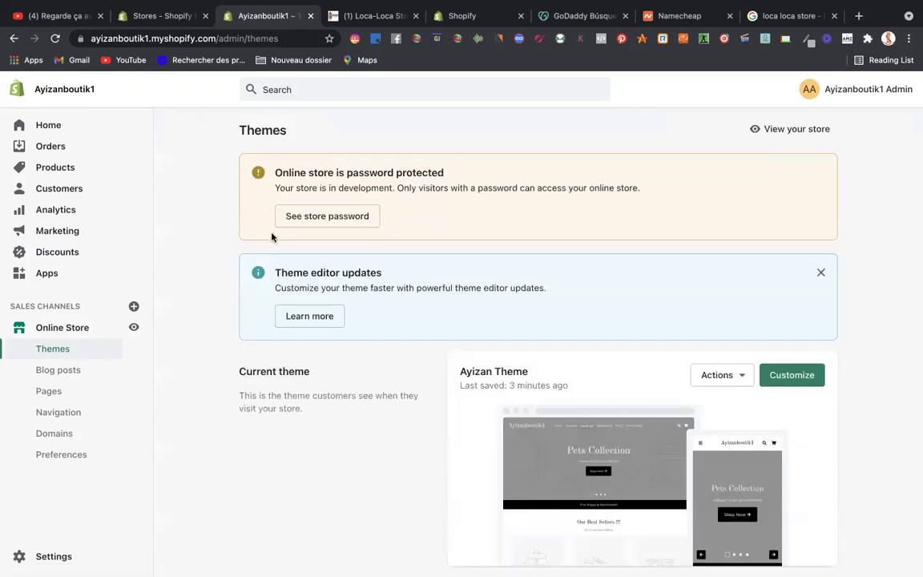
pyautogui.scroll(-1, 341, 476)
pyautogui.scroll(-1, 341, 476)
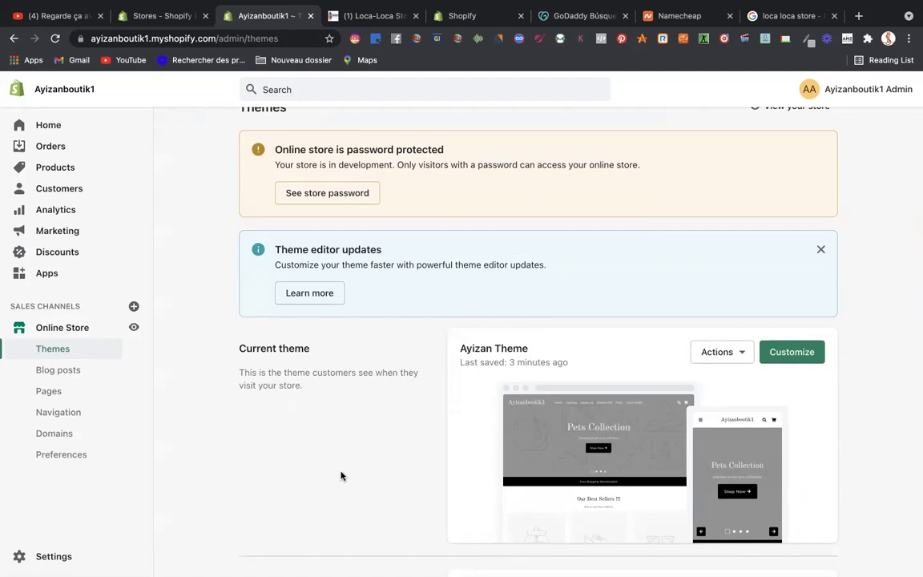
pyautogui.moveTo(711, 6)
pyautogui.click(719, 360)
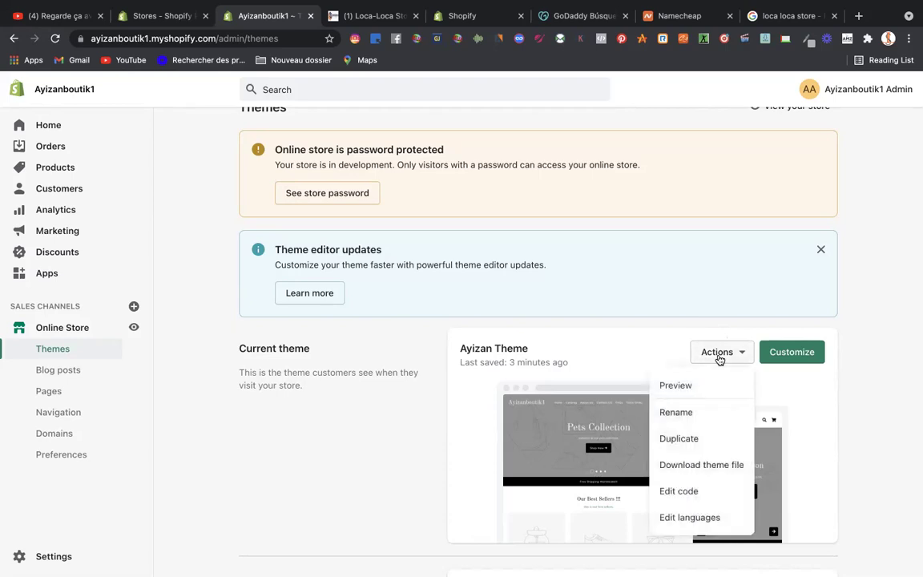
pyautogui.click(679, 491)
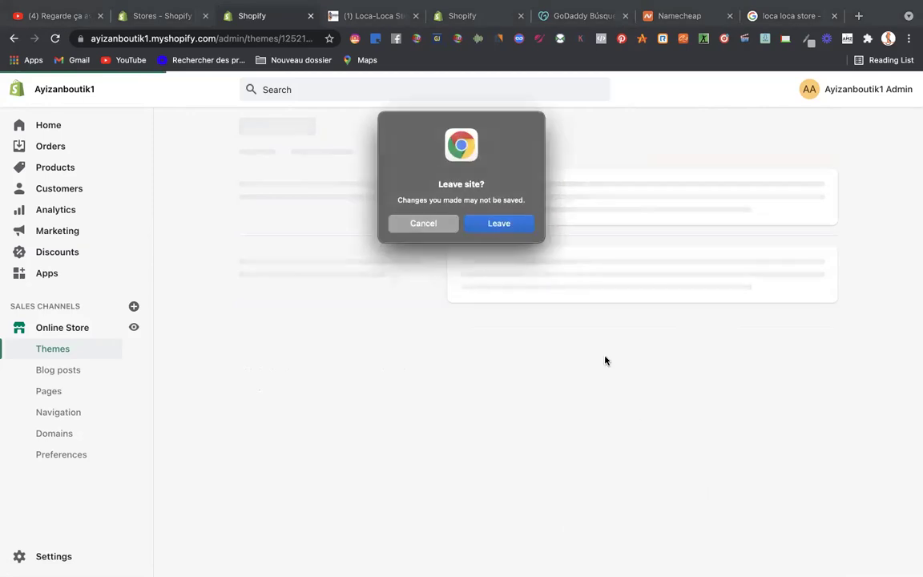
pyautogui.click(510, 225)
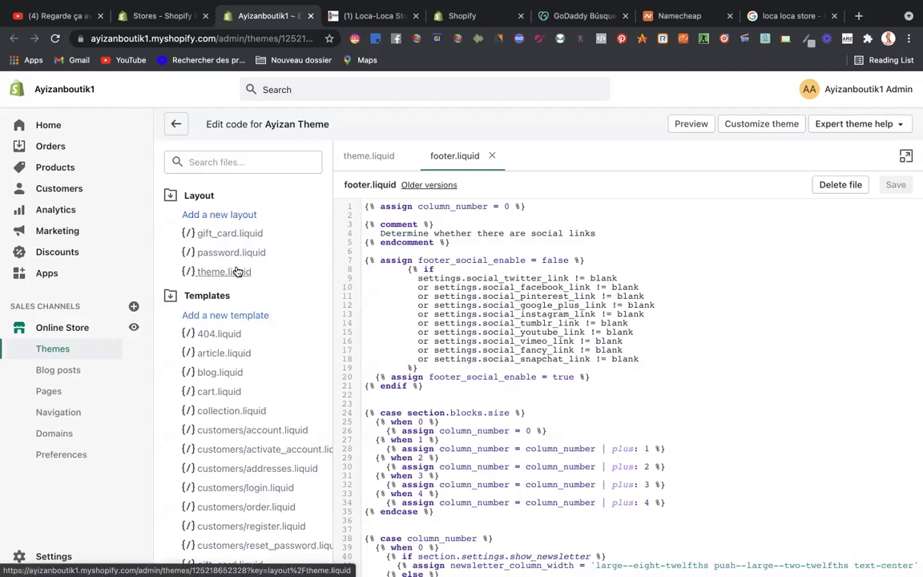
# - Filter the theme files for "footer" and open footer.liquid from the Sections folder
pyautogui.click(239, 164)
pyautogui.write('footer')
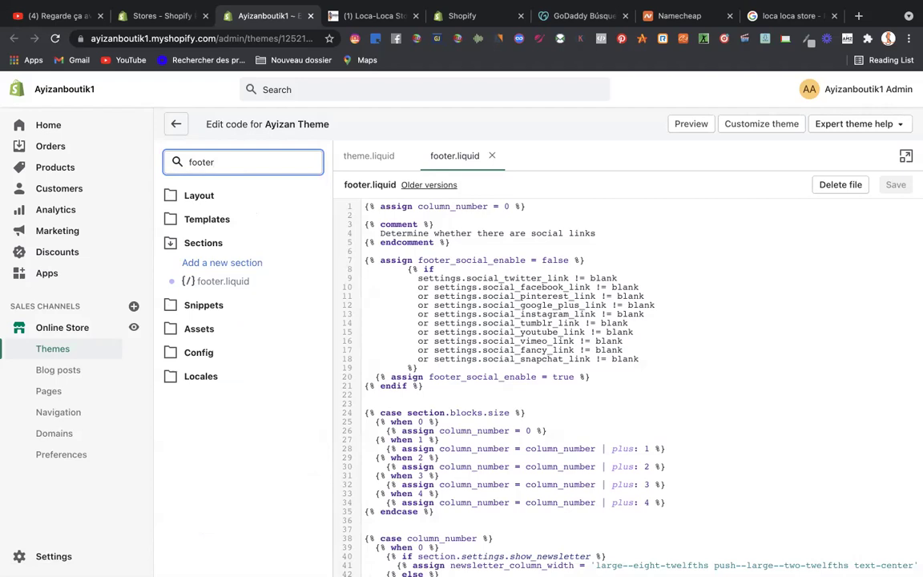
pyautogui.click(227, 282)
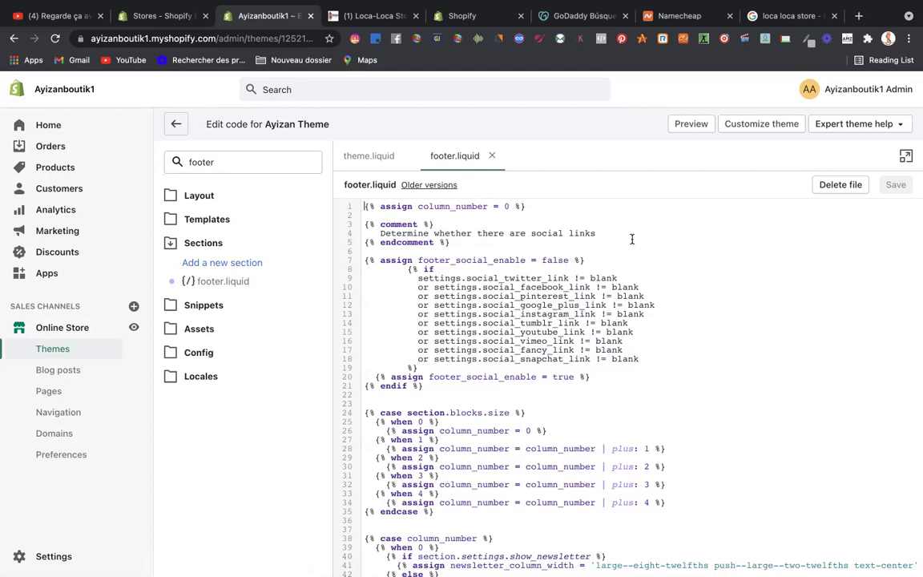
# - Search the footer.liquid code for "powerd", and replace the search term with "all right" to locate the copyright credit lines
pyautogui.press('super+f')
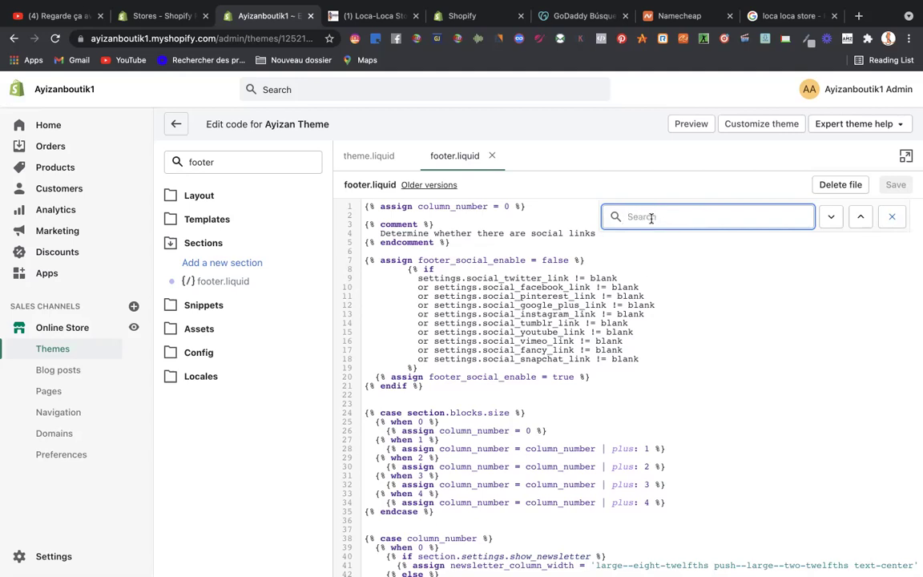
pyautogui.write('powerd')
pyautogui.scroll(-15, 622, 366)
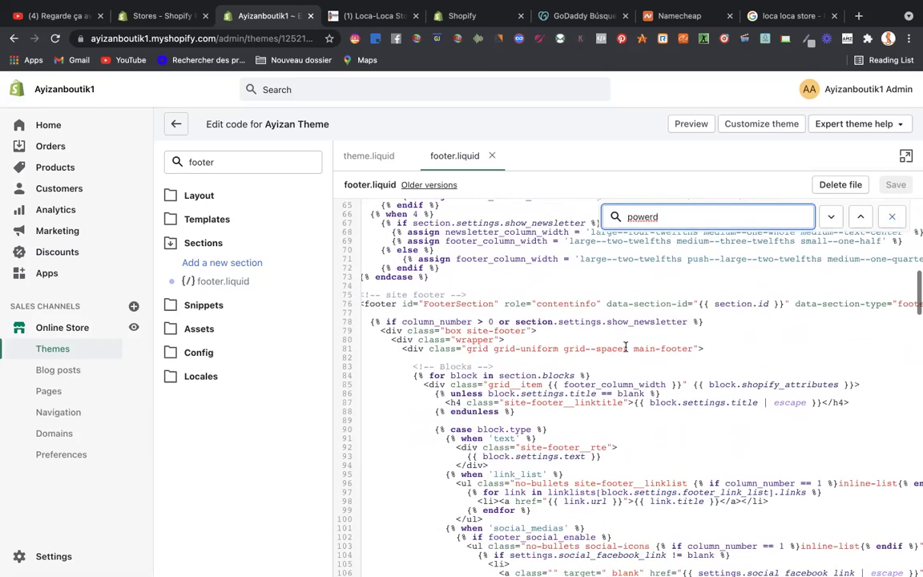
pyautogui.scroll(15, 626, 347)
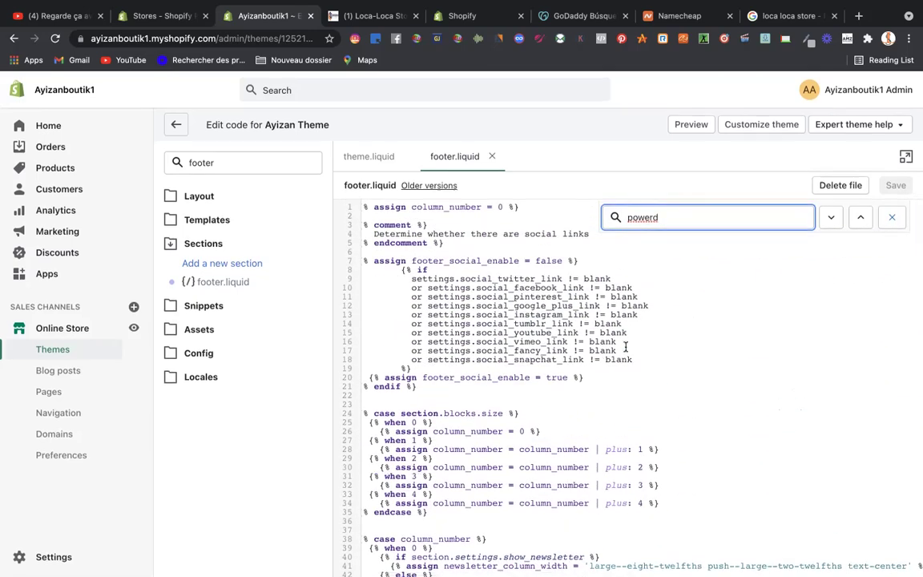
pyautogui.press('BackSpace')
pyautogui.press('BackSpace')
pyautogui.press('BackSpace')
pyautogui.press('BackSpace')
pyautogui.press('BackSpace')
pyautogui.press('BackSpace')
pyautogui.write('all')
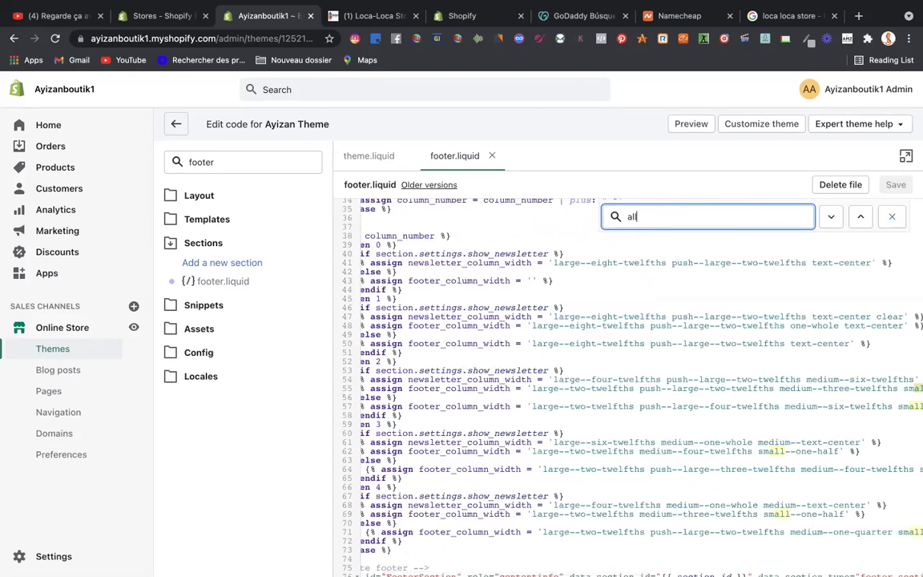
pyautogui.write(' ri')
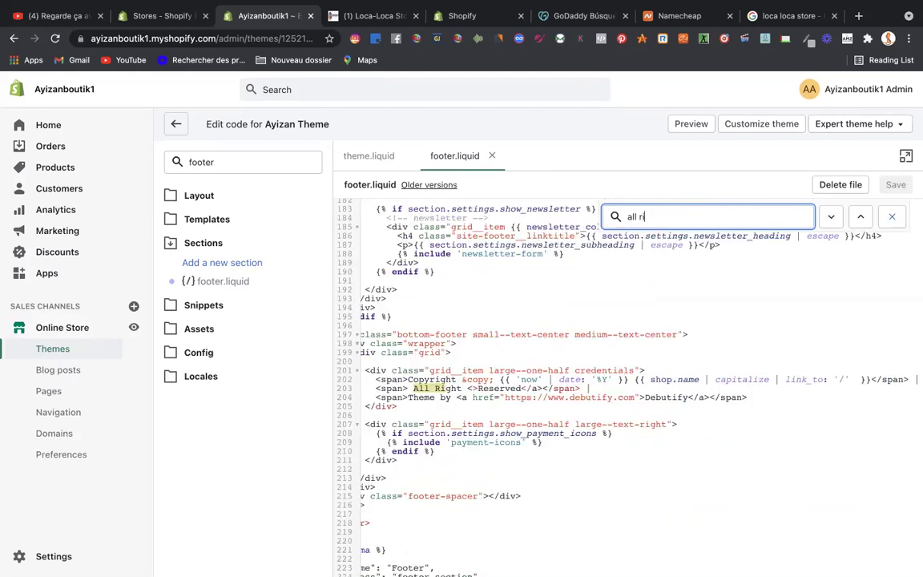
pyautogui.write('ght')
# - Delete the whole "Theme by Debutify" span below the "All Right Reserved" line in footer.liquid and save the file
pyautogui.click(467, 388)
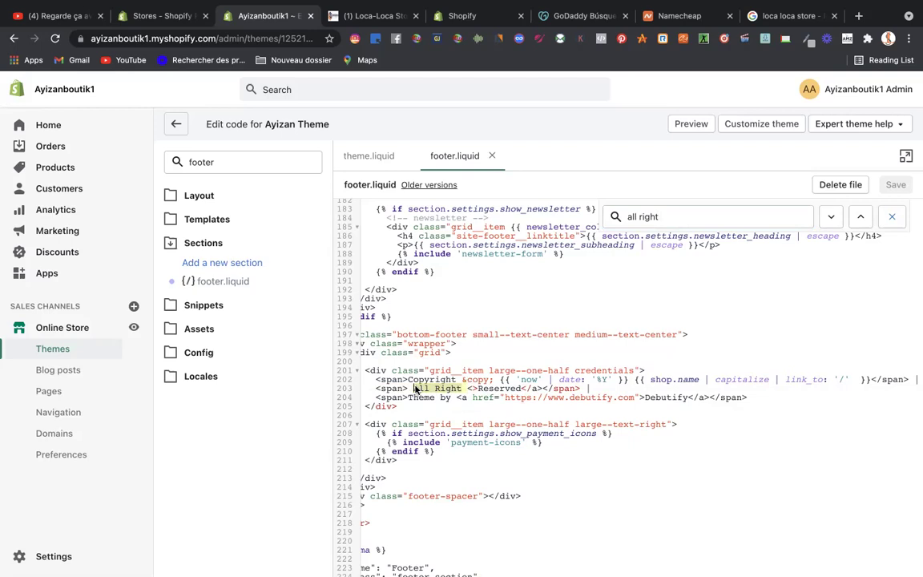
pyautogui.moveTo(415, 389); pyautogui.dragTo(467, 389)
pyautogui.click(740, 396)
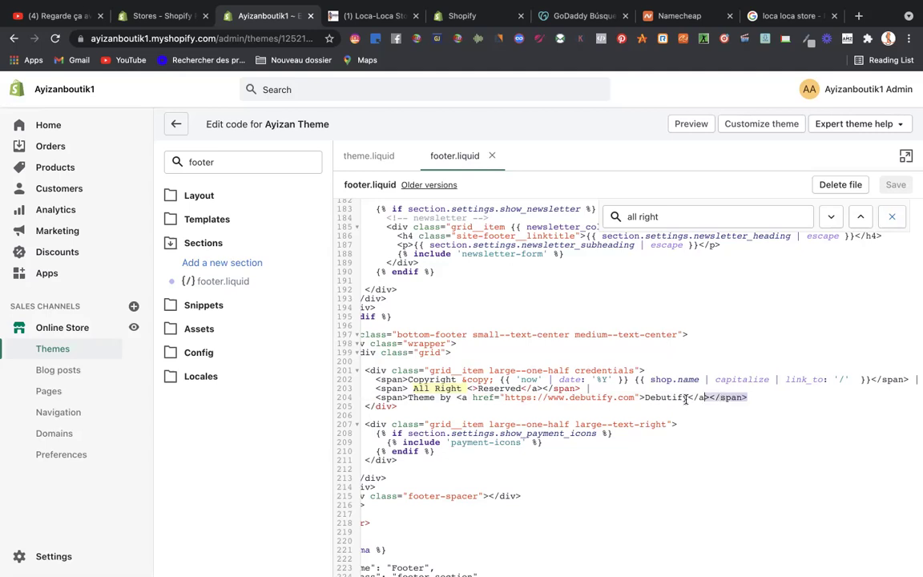
pyautogui.hotkey('shift', 'Down')
pyautogui.keyDown('shift'); pyautogui.click(481, 397); pyautogui.keyUp('shift')
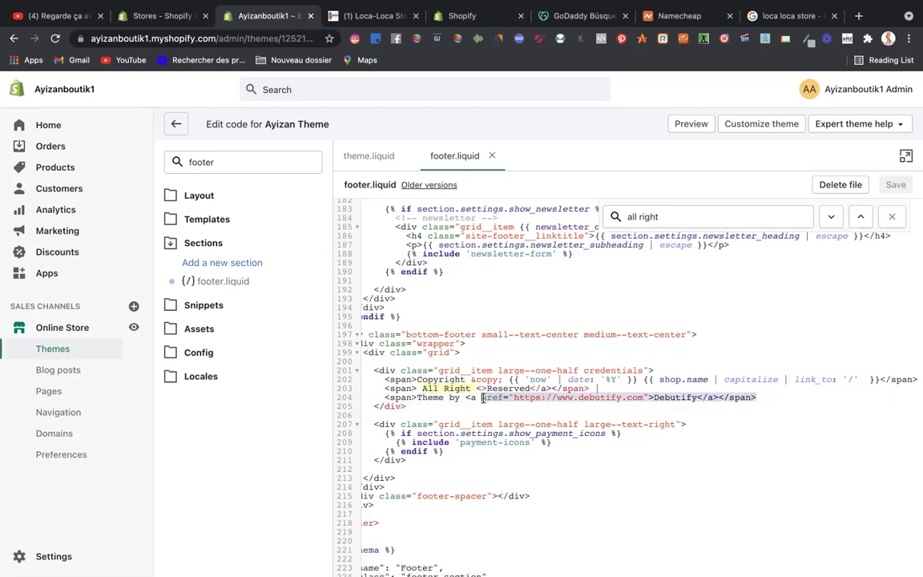
pyautogui.moveTo(482, 397); pyautogui.dragTo(381, 398)
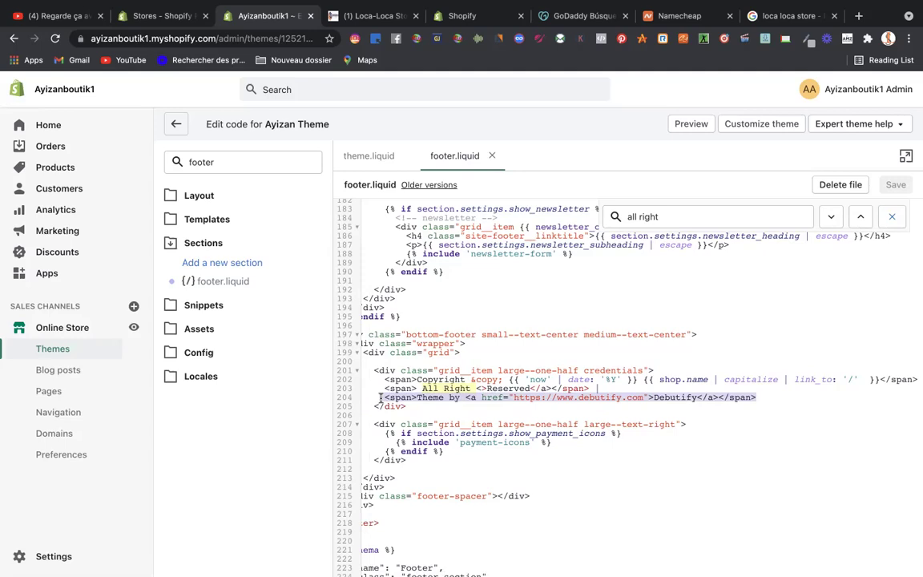
pyautogui.press('BackSpace')
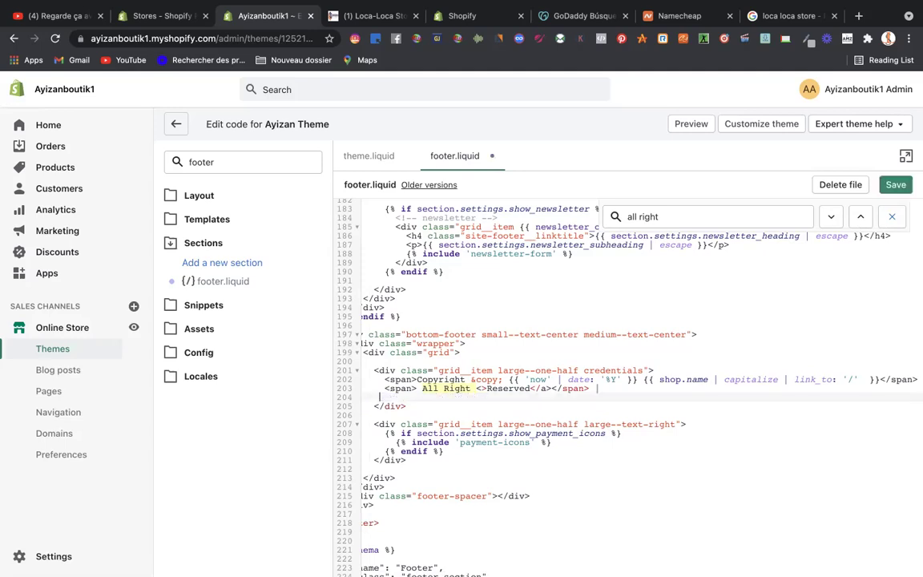
pyautogui.click(895, 185)
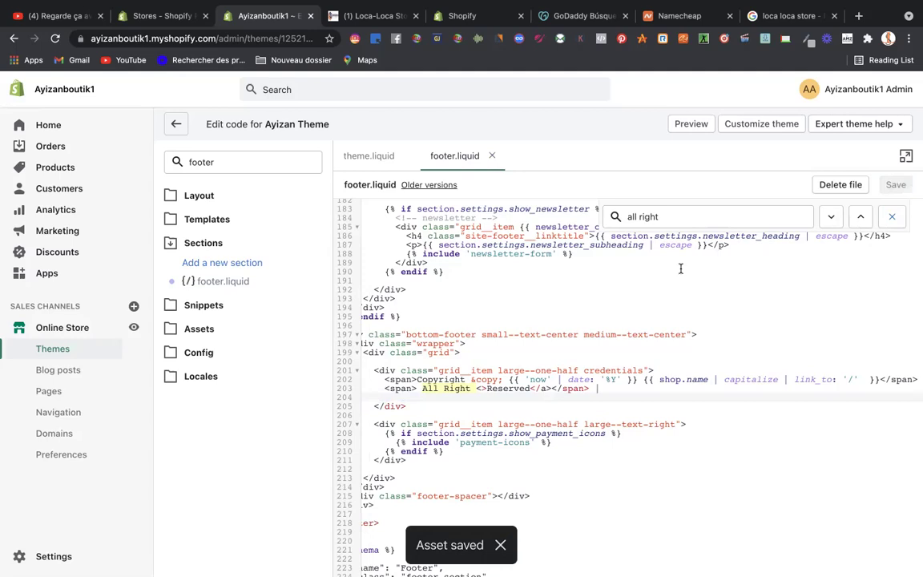
# - Preview Ayizan Theme, check the copyright line at the end of the store page, and return to the code editor
pyautogui.click(689, 126)
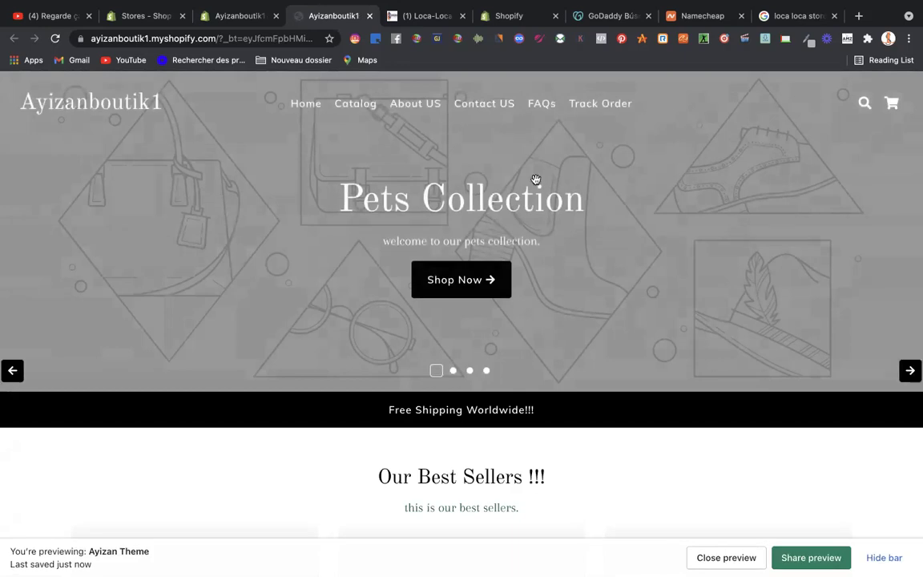
pyautogui.scroll(-10, 538, 180)
pyautogui.scroll(-20, 538, 180)
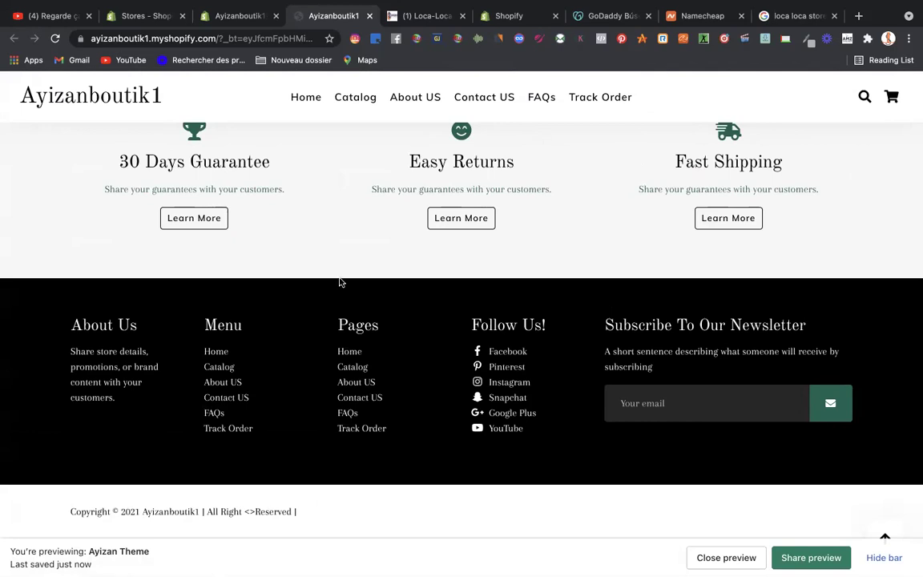
pyautogui.click(251, 18)
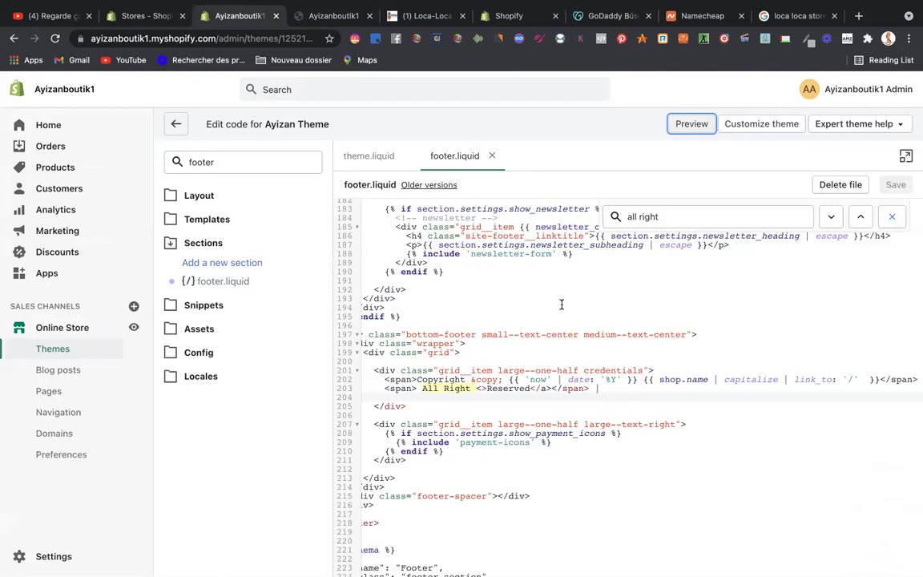
pyautogui.click(475, 388)
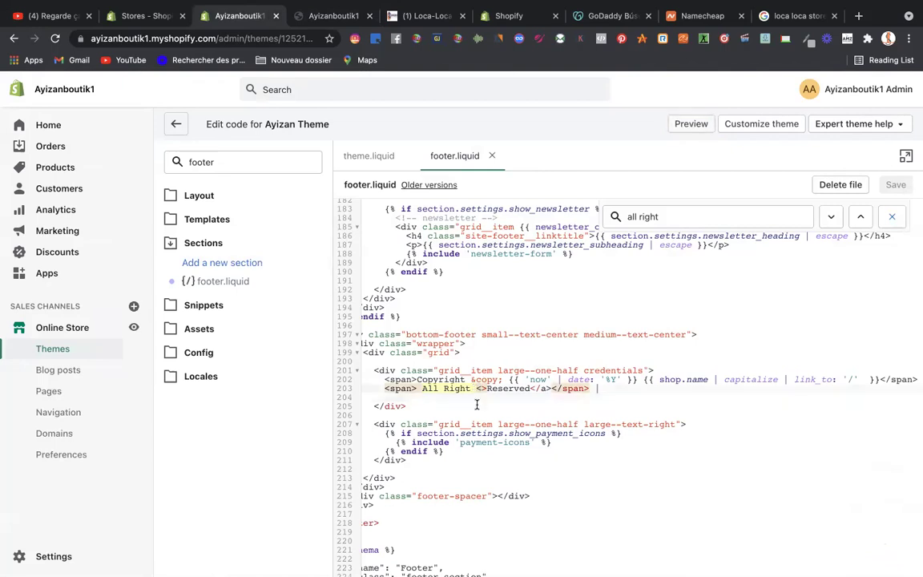
pyautogui.click(478, 405)
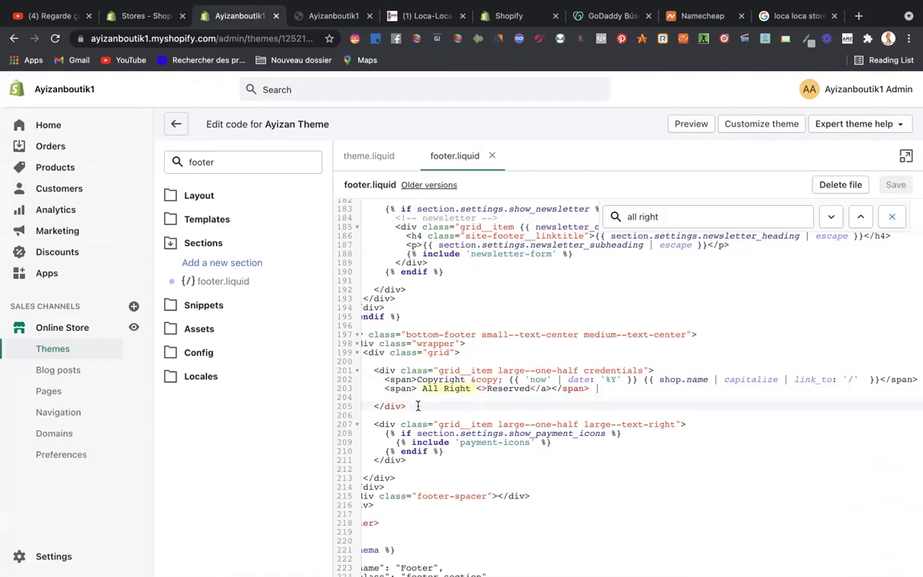
pyautogui.click(470, 388)
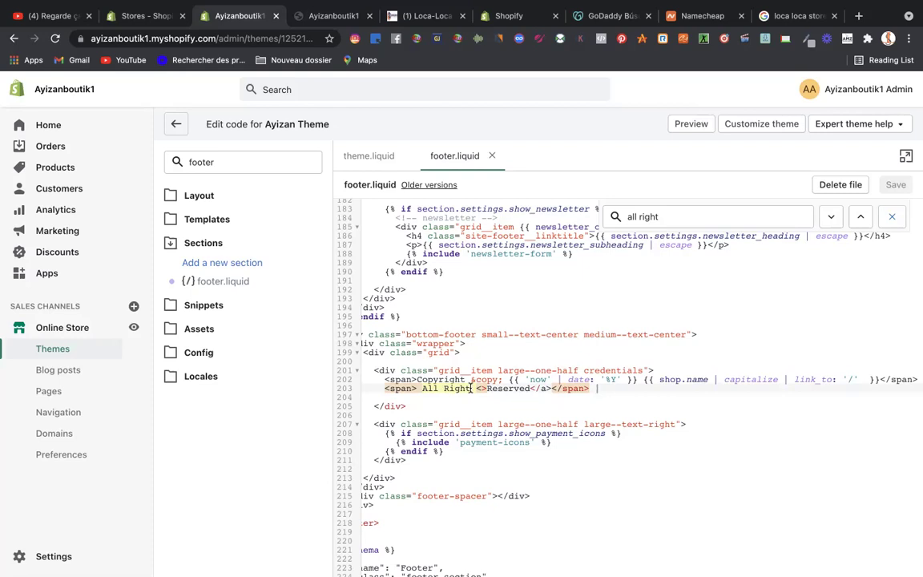
pyautogui.press('Return')
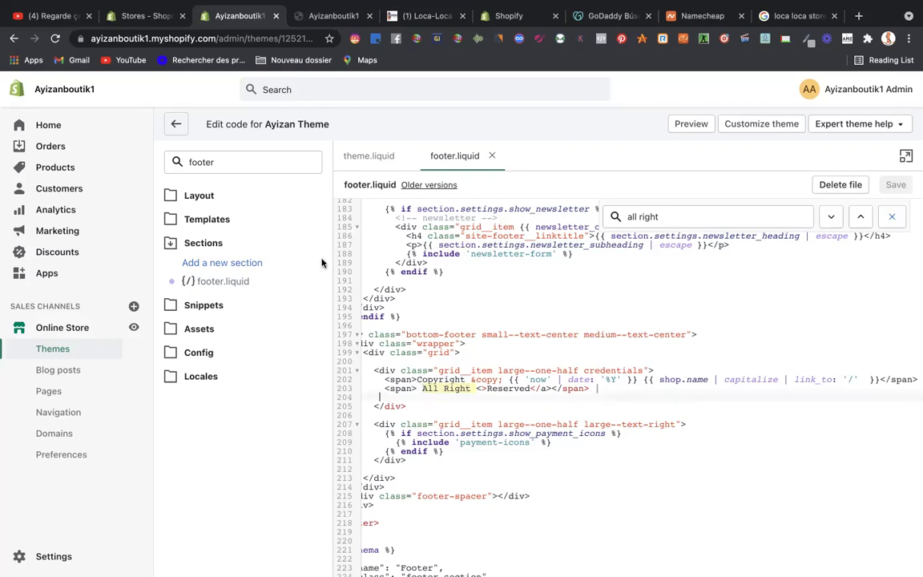
# - Return to the themes page, reopen the Ayizan Theme code, and look through the footer.liquid file
pyautogui.click(178, 126)
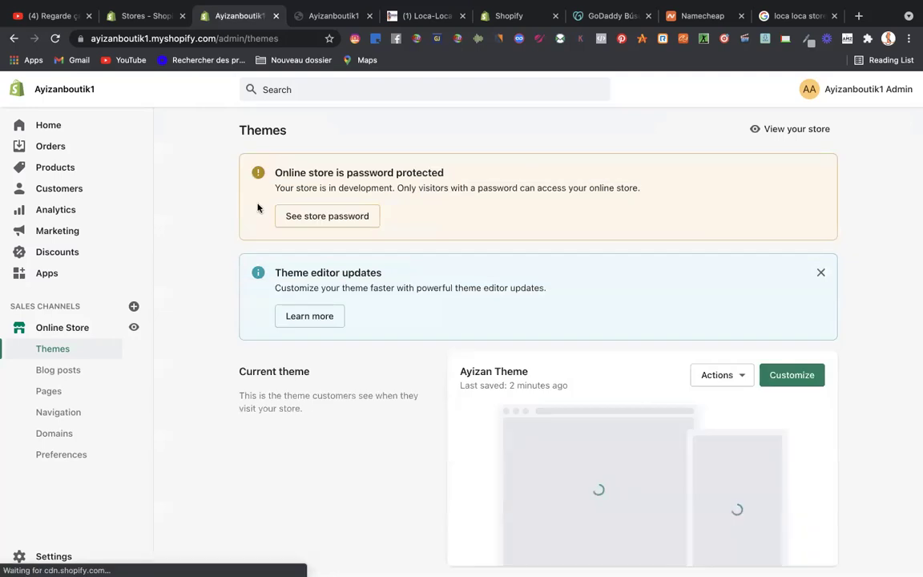
pyautogui.click(722, 377)
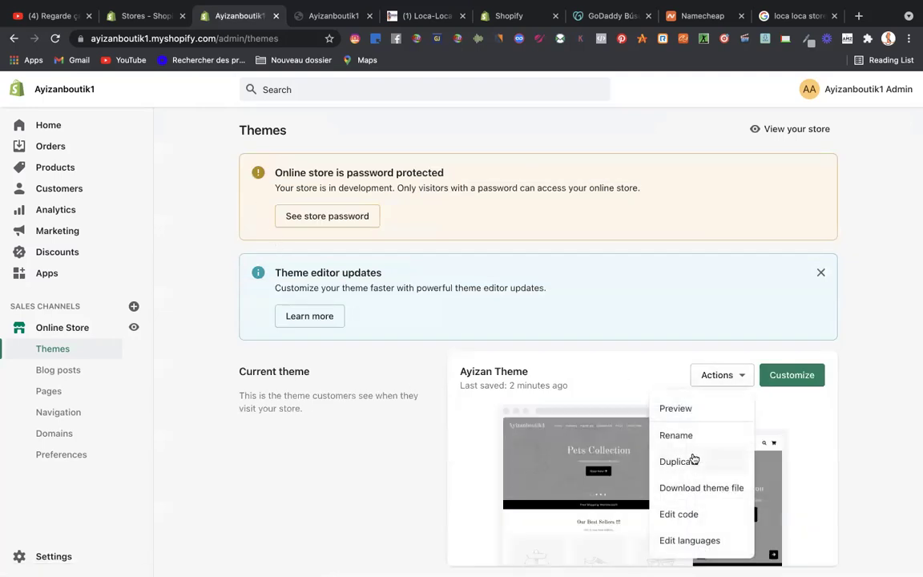
pyautogui.click(673, 517)
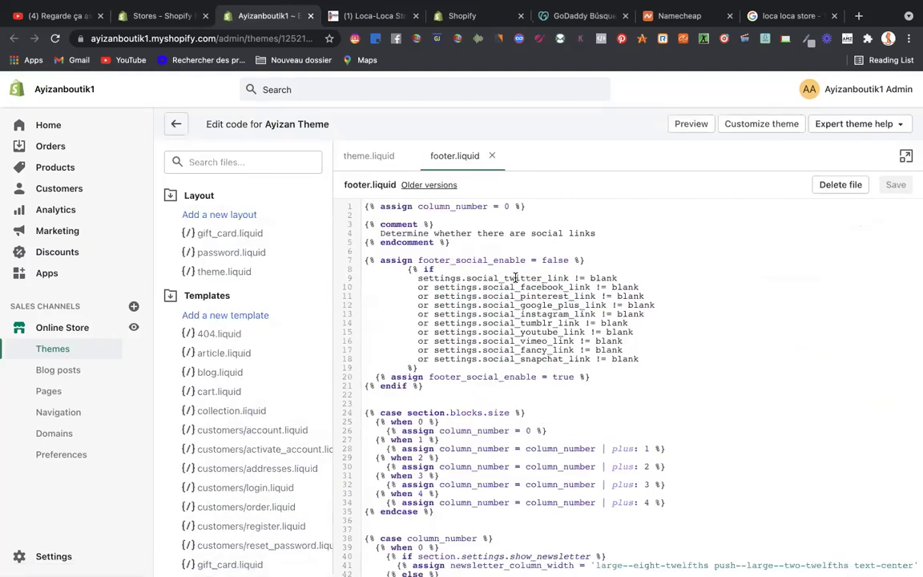
pyautogui.scroll(-3, 631, 290)
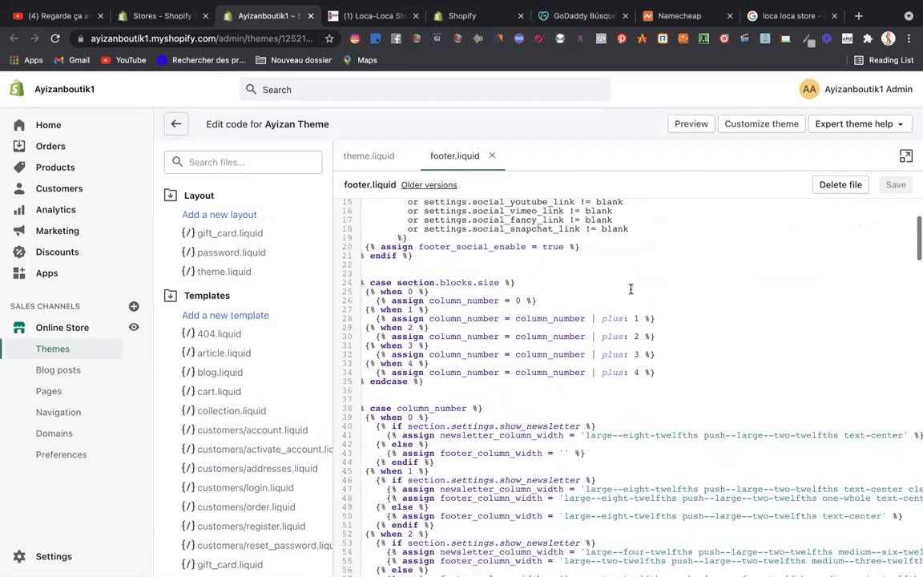
pyautogui.scroll(-5, 631, 289)
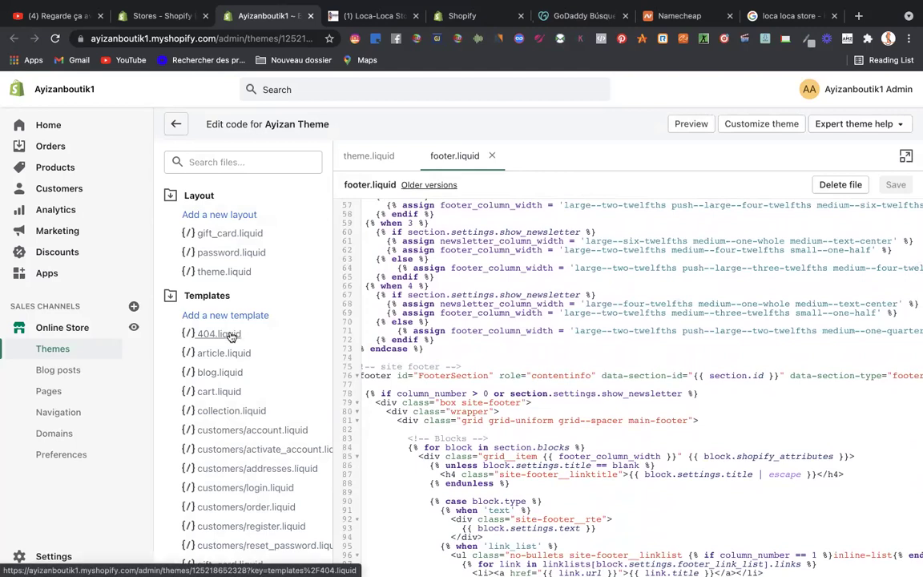
pyautogui.click(176, 124)
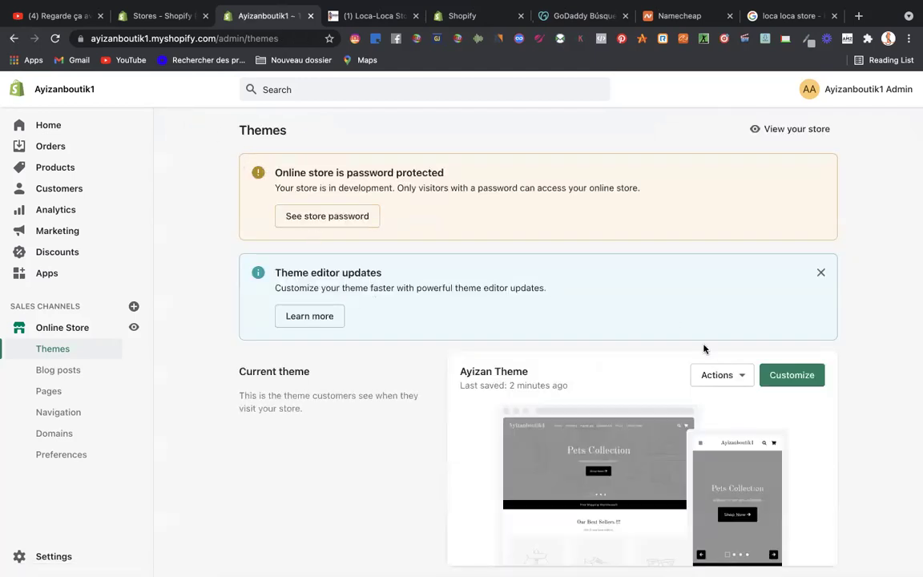
pyautogui.click(709, 380)
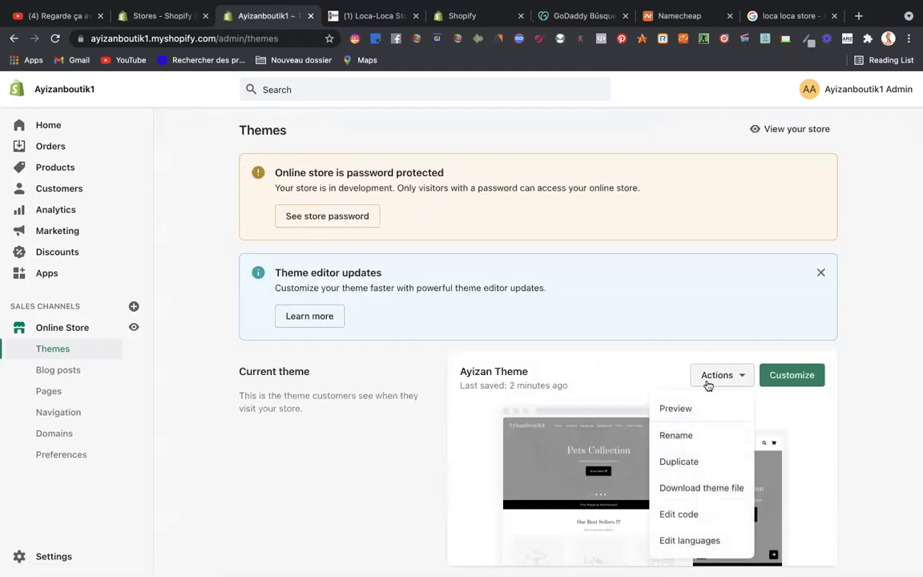
pyautogui.click(698, 542)
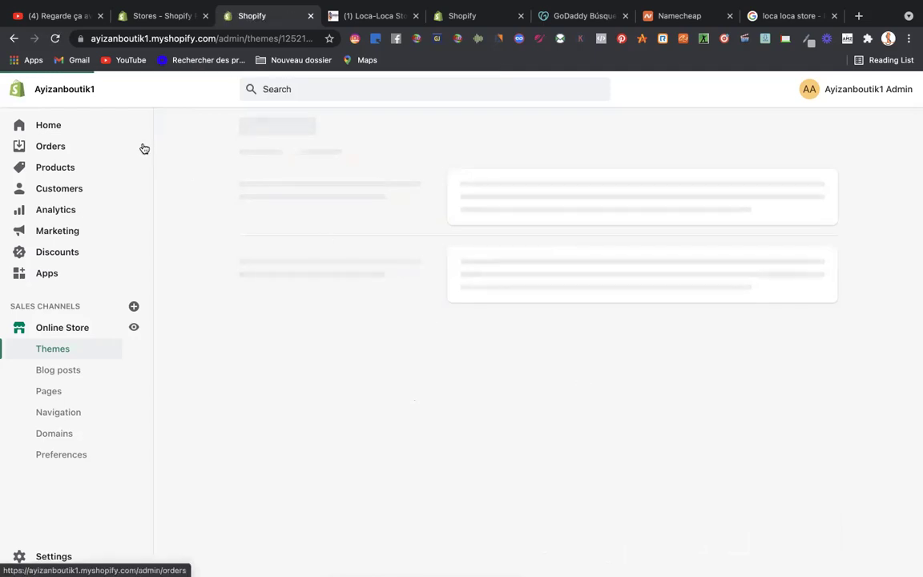
pyautogui.click(184, 128)
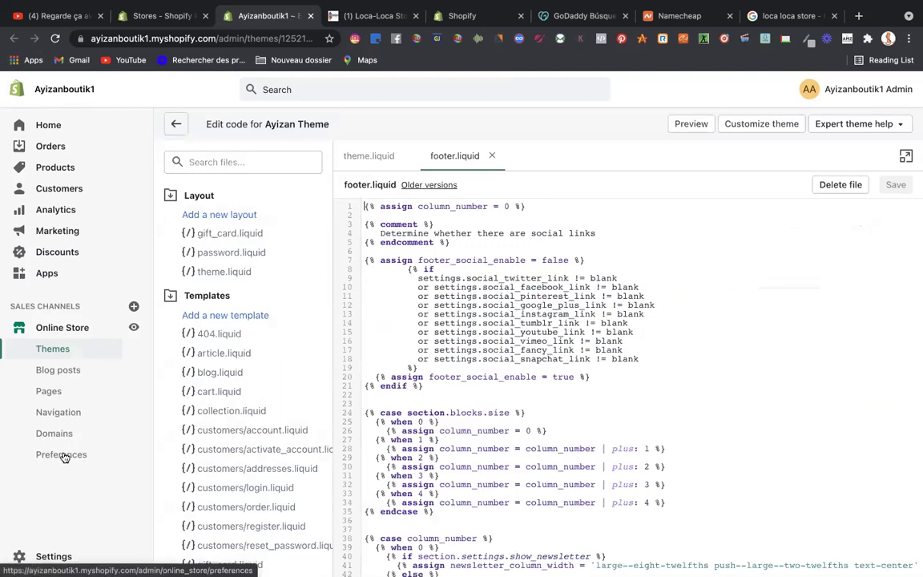
# - Return to the themes page and open the language editor for Ayizan Theme
pyautogui.click(62, 328)
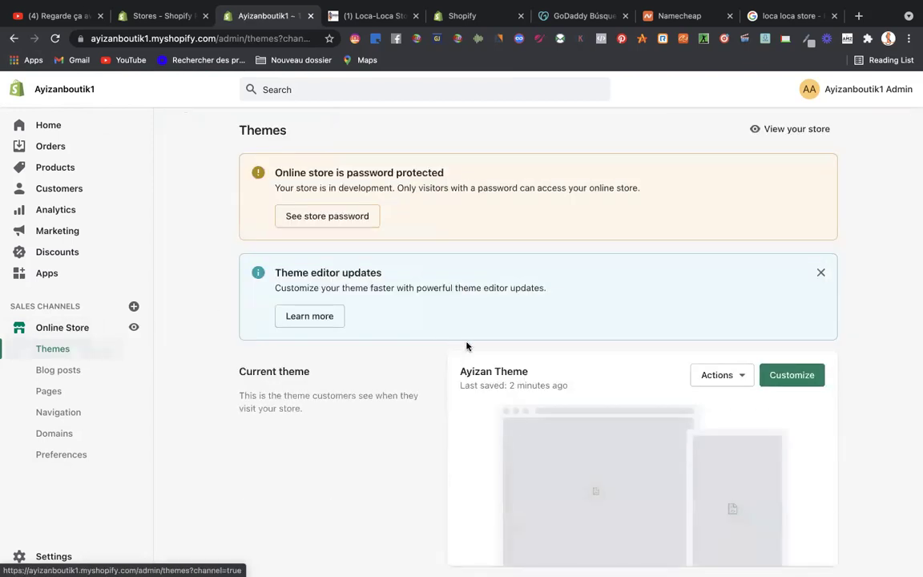
pyautogui.click(719, 377)
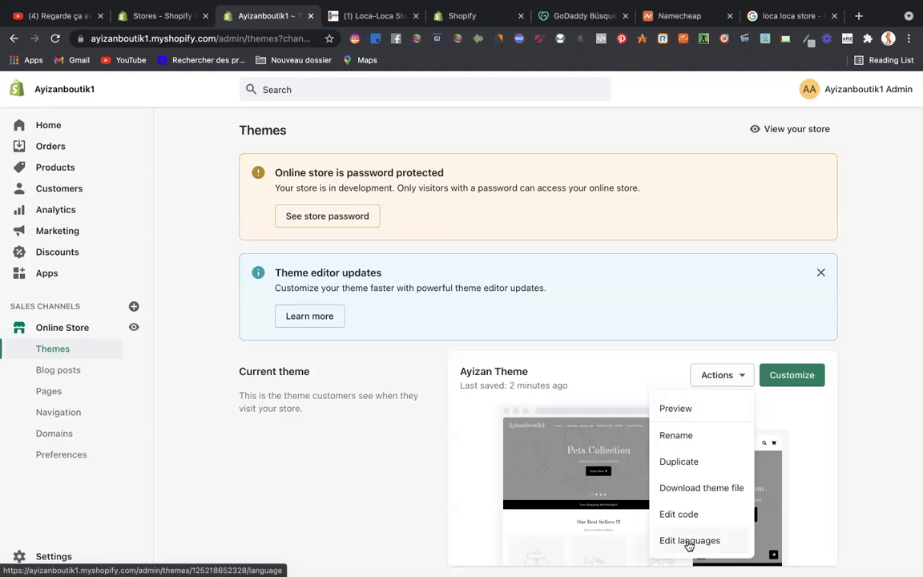
pyautogui.click(690, 542)
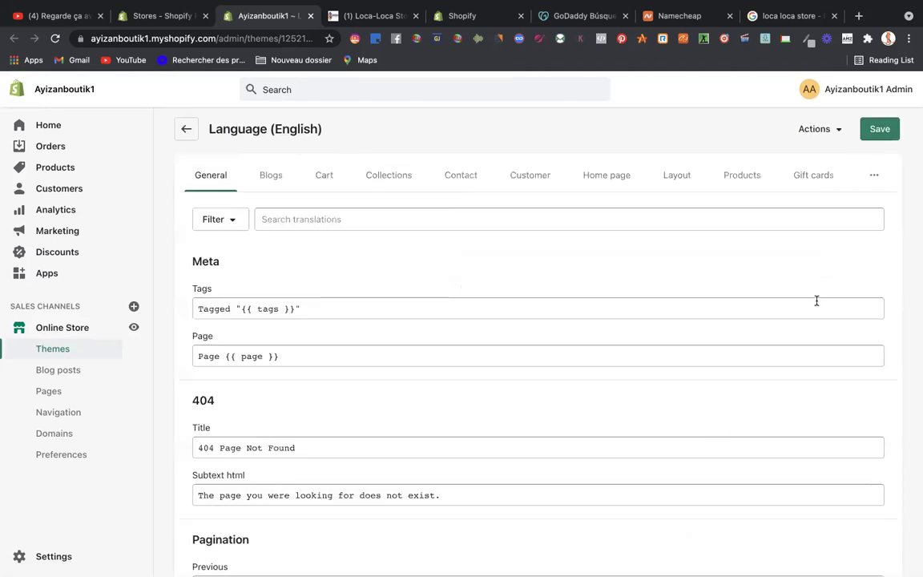
pyautogui.scroll(-1, 824, 275)
pyautogui.scroll(1, 824, 277)
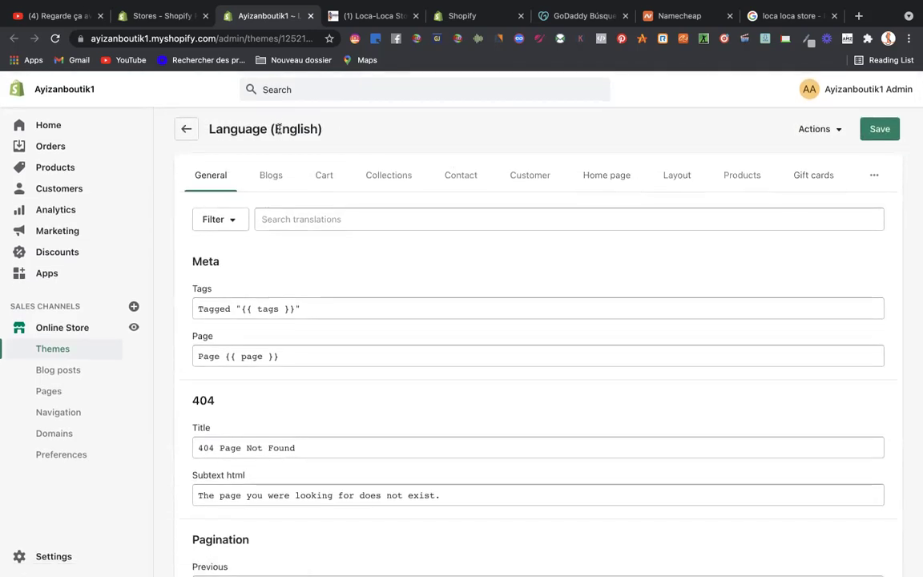
# - Review the available theme languages, keep English as the theme language, and save the choice
pyautogui.click(824, 130)
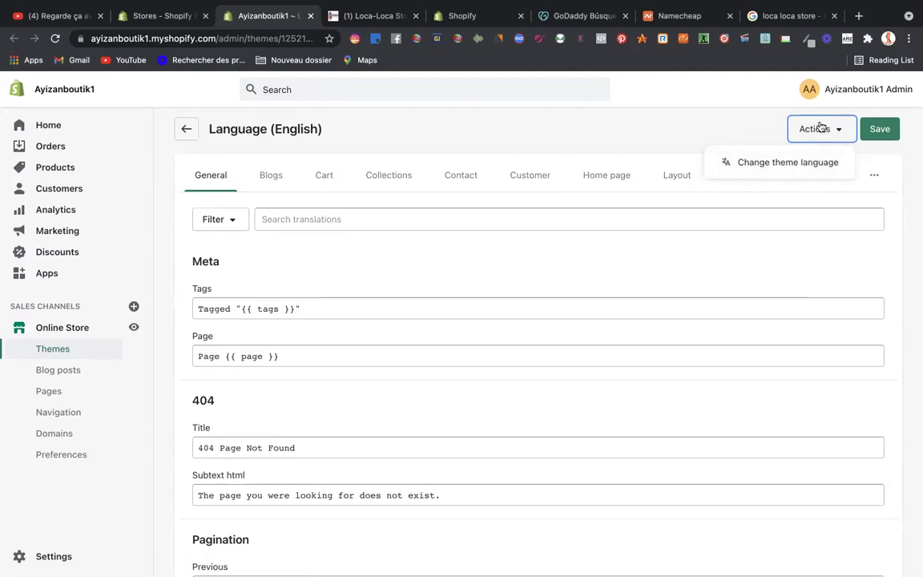
pyautogui.click(800, 165)
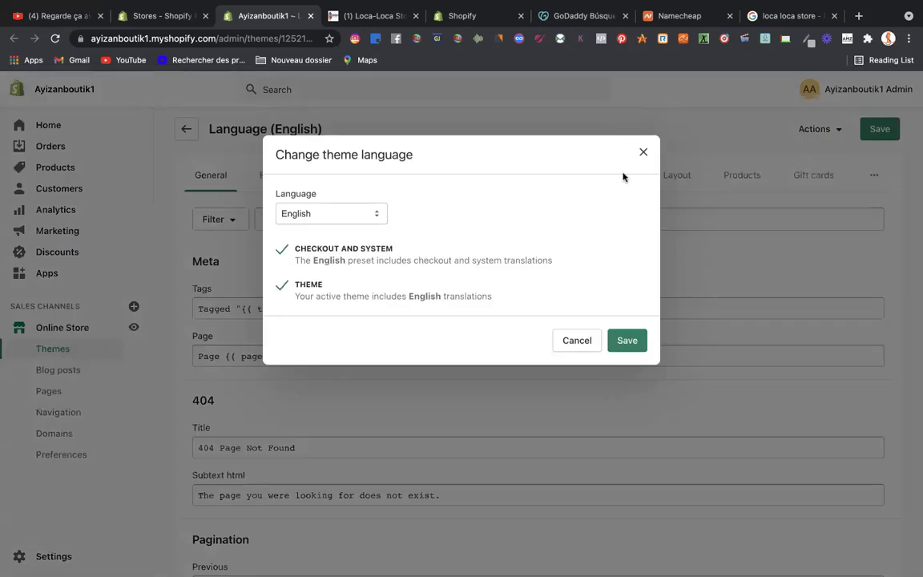
pyautogui.click(333, 215)
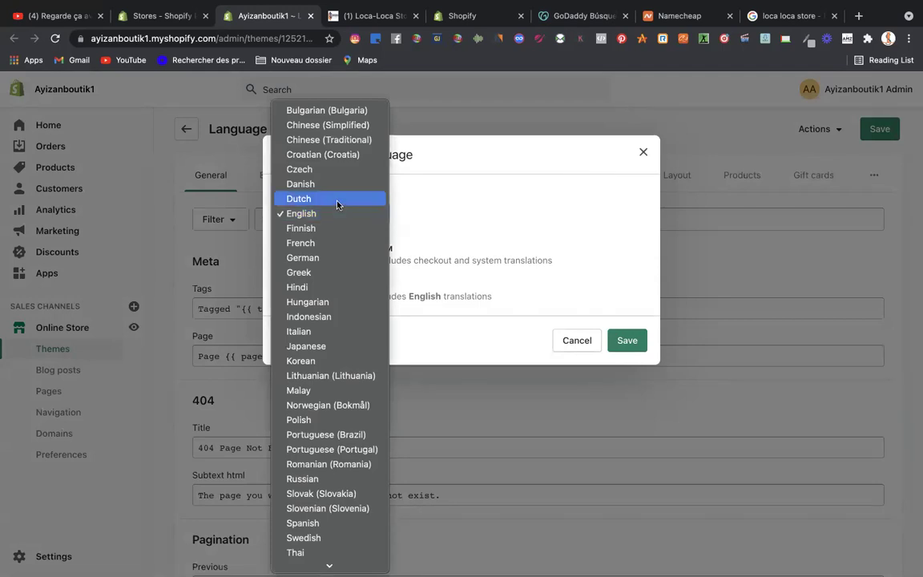
pyautogui.scroll(-1, 336, 204)
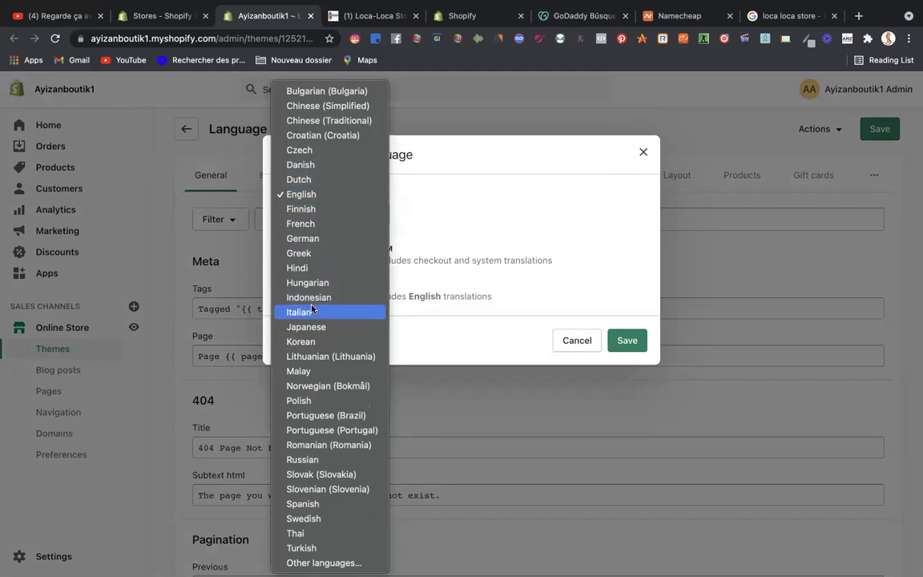
pyautogui.click(315, 197)
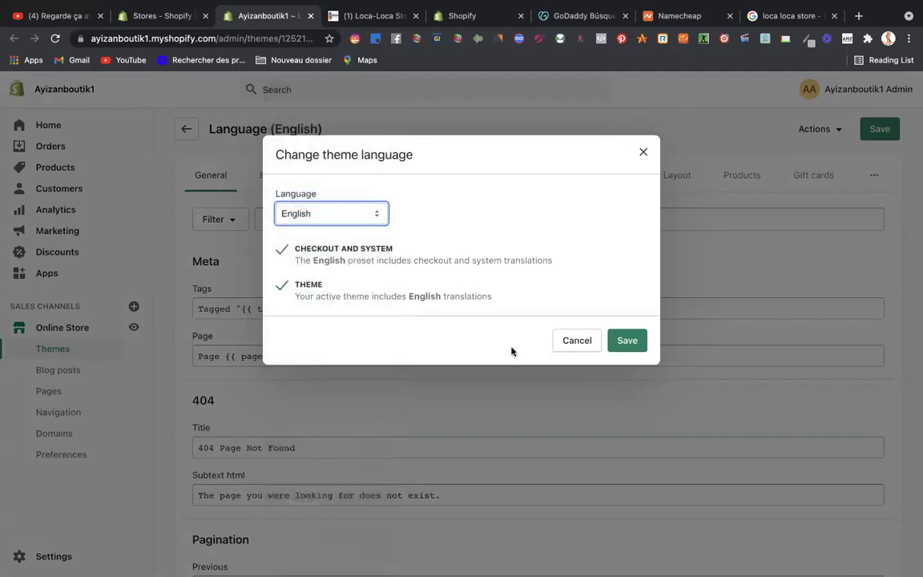
pyautogui.click(617, 343)
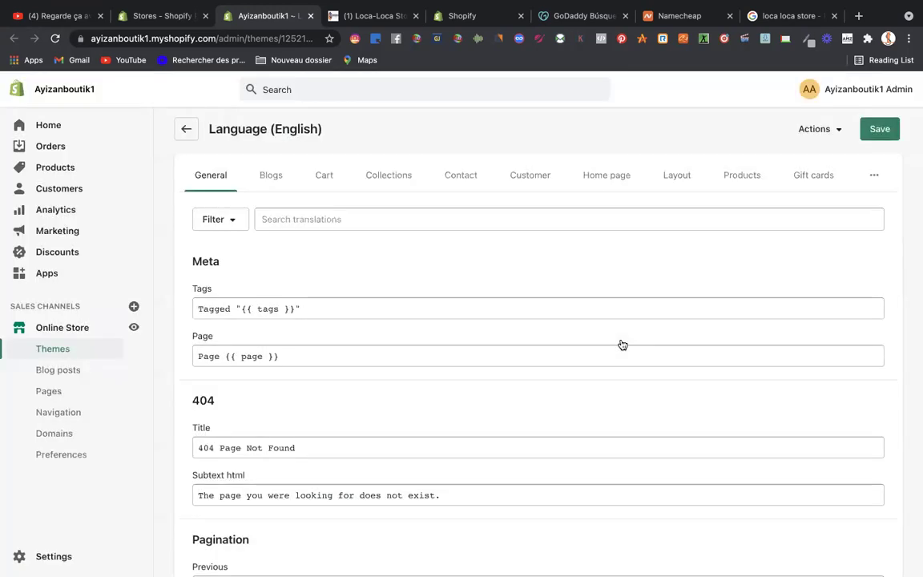
# - Leave the language editor, return to the themes page, and look over the current theme and its available actions
pyautogui.click(186, 128)
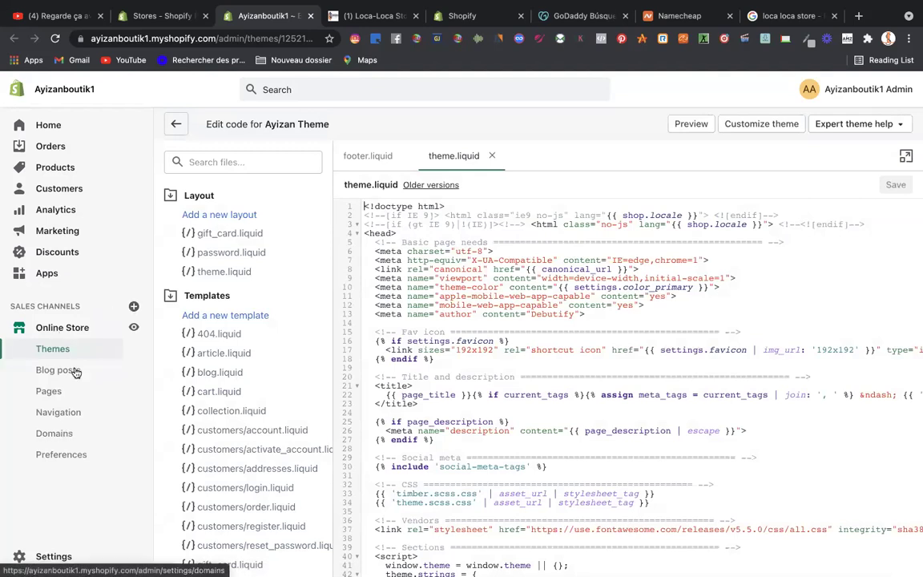
pyautogui.click(69, 331)
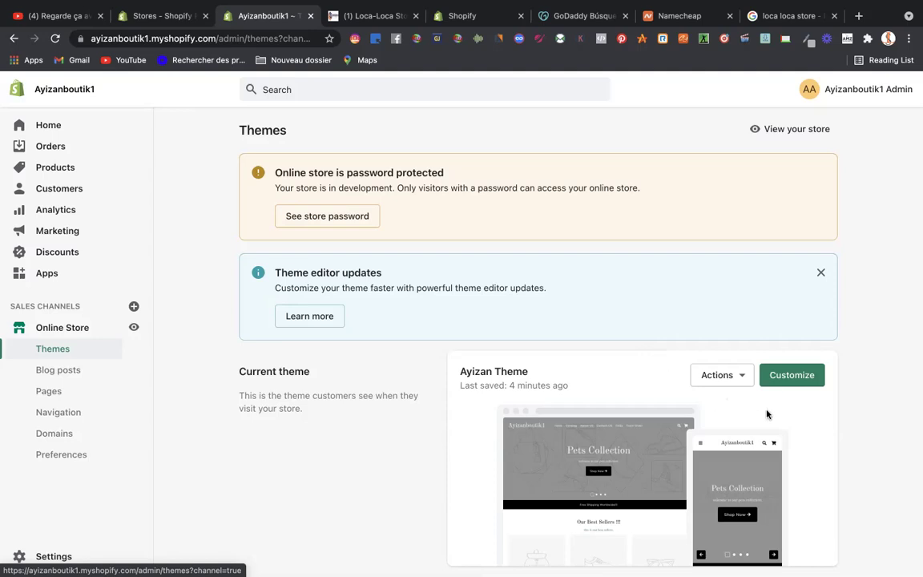
pyautogui.scroll(-1, 725, 393)
pyautogui.scroll(1, 767, 414)
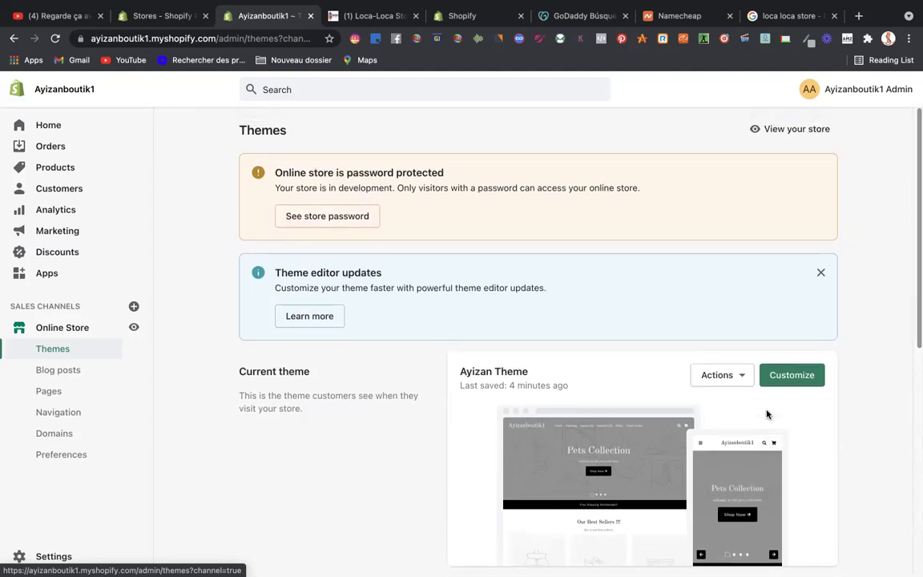
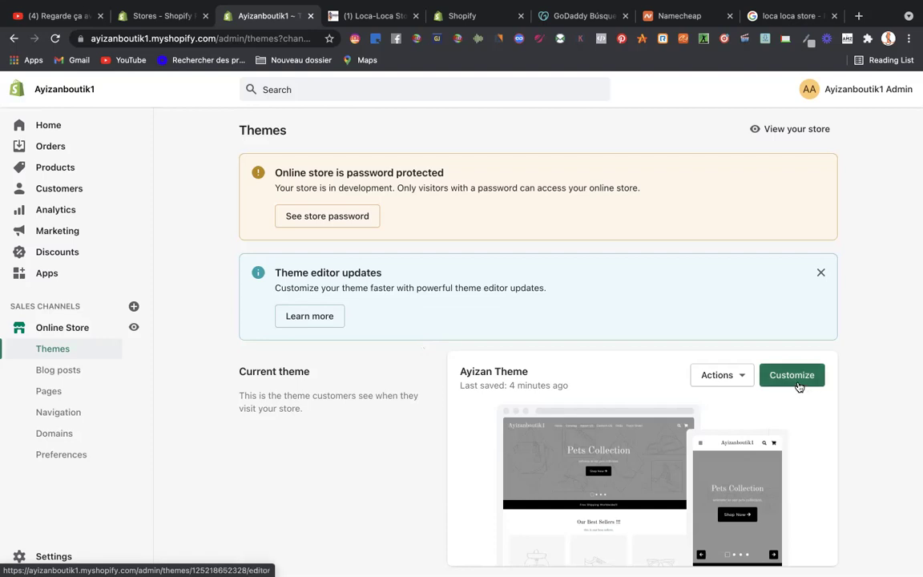
pyautogui.click(727, 376)
pyautogui.scroll(-6, 700, 457)
pyautogui.scroll(4, 701, 456)
pyautogui.scroll(4, 700, 457)
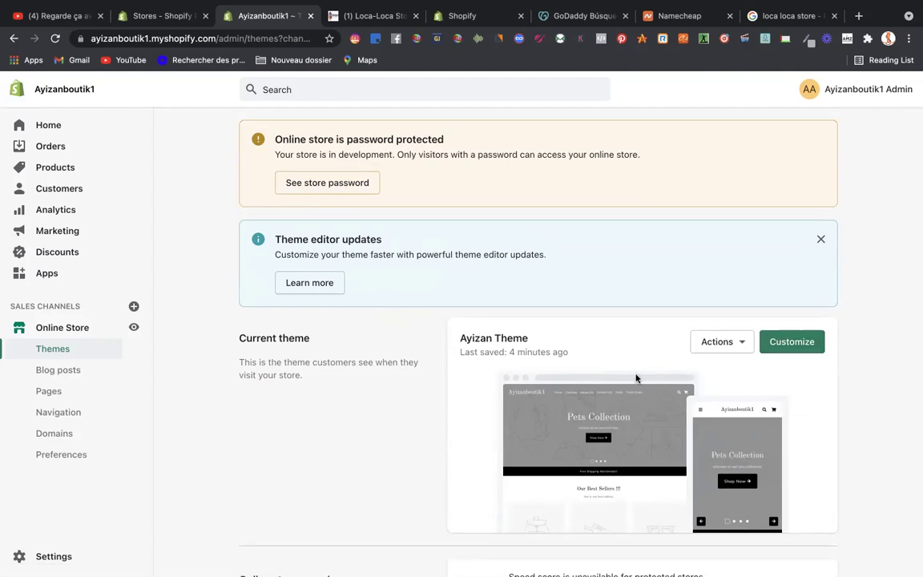
# - Open Ayizan Theme for customization, look through its section list, and choose the Home page template
pyautogui.click(794, 347)
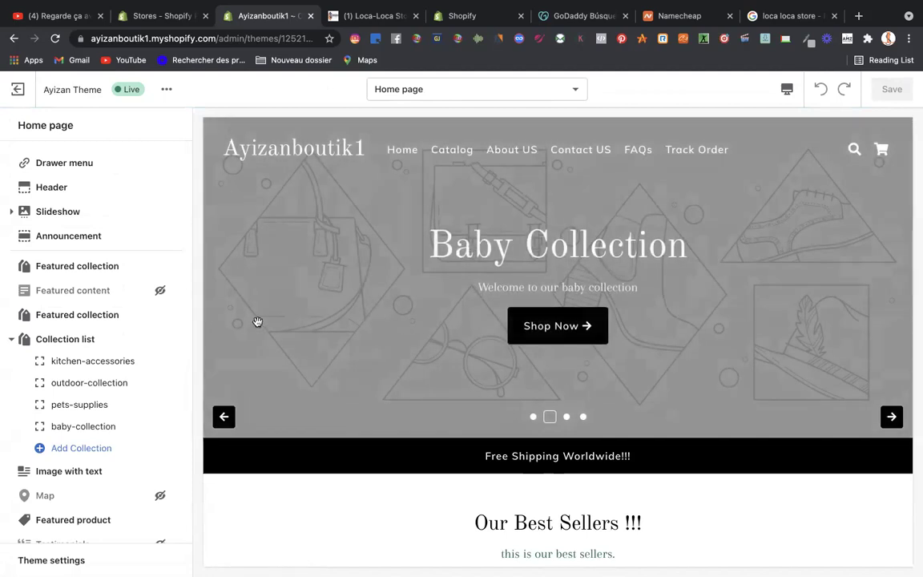
pyautogui.scroll(-6, 165, 377)
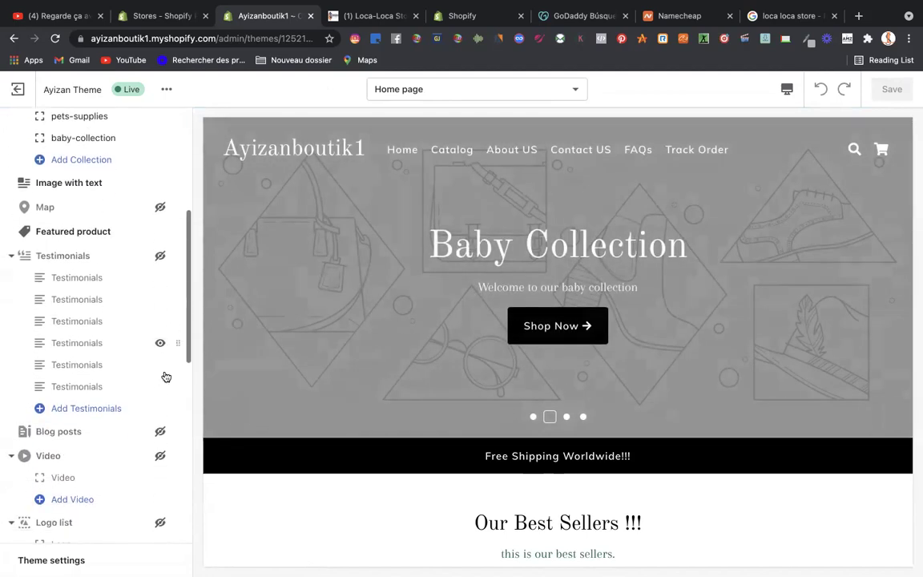
pyautogui.scroll(-6, 165, 377)
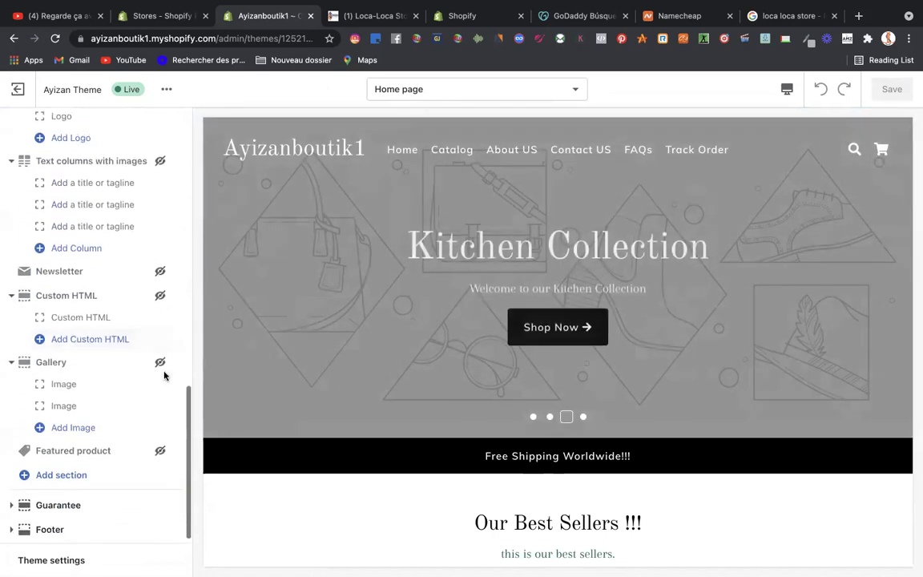
pyautogui.scroll(12, 164, 375)
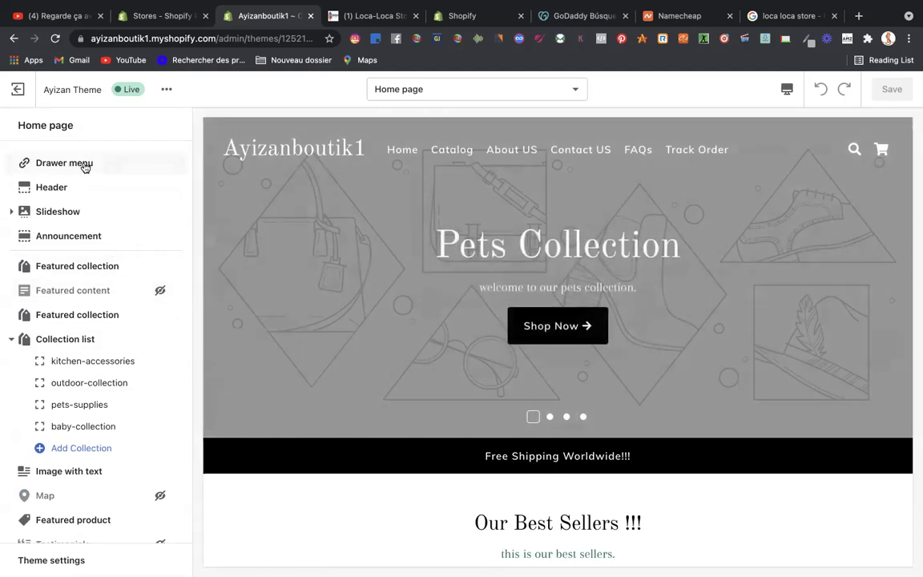
pyautogui.click(437, 89)
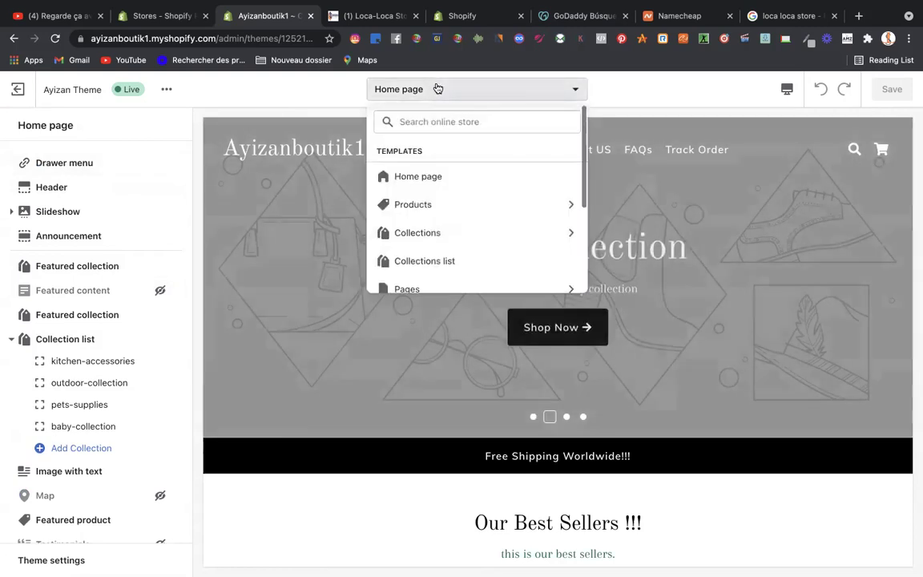
pyautogui.click(429, 175)
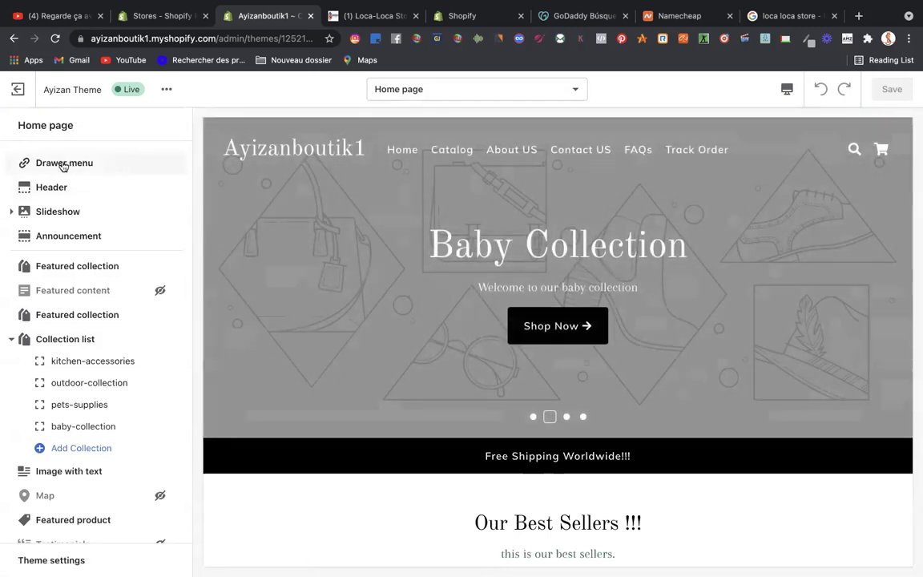
# - Examine the primary and additional menus of the Drawer menu section, and return to the section list
pyautogui.click(70, 167)
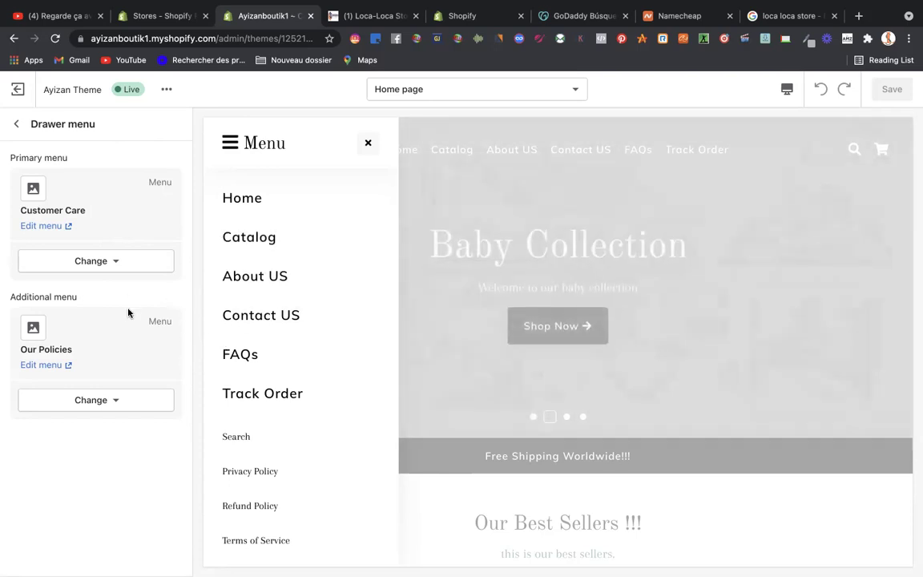
pyautogui.scroll(-1, 266, 409)
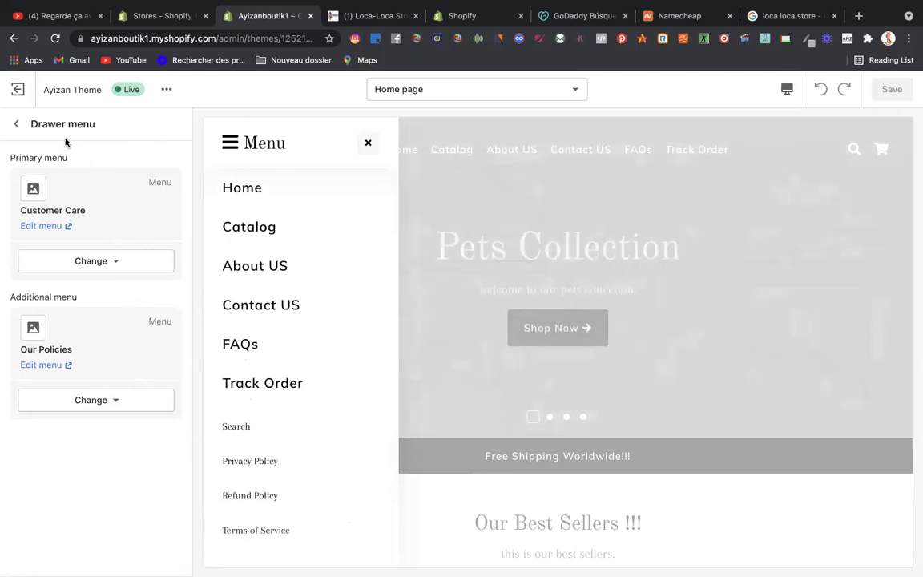
pyautogui.click(17, 125)
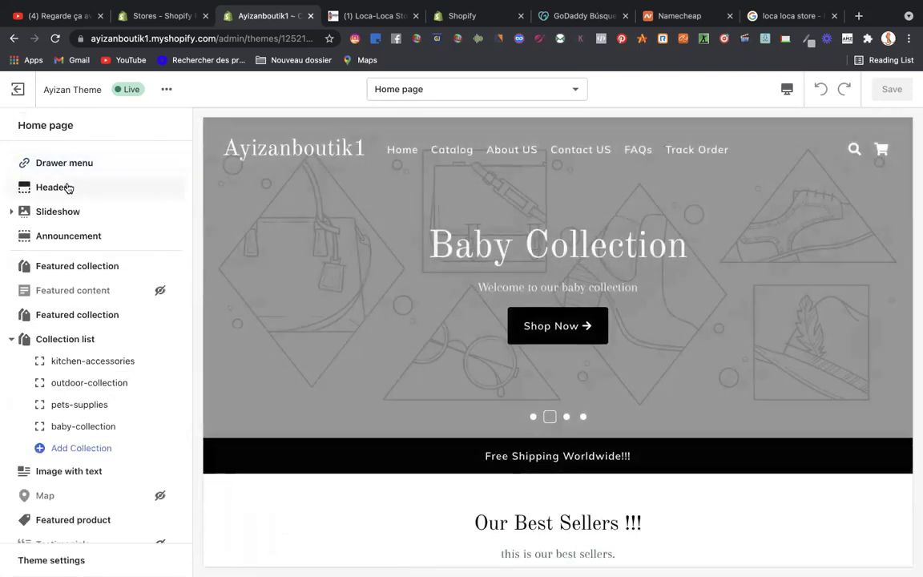
# - Upload the green check mark image, select it as the Header section's logo, and save the theme
pyautogui.click(69, 188)
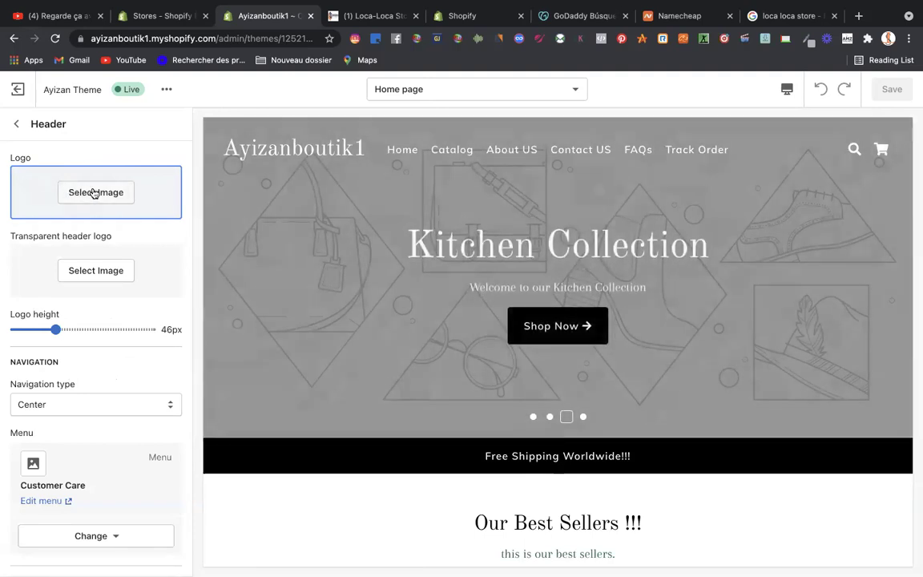
pyautogui.click(93, 192)
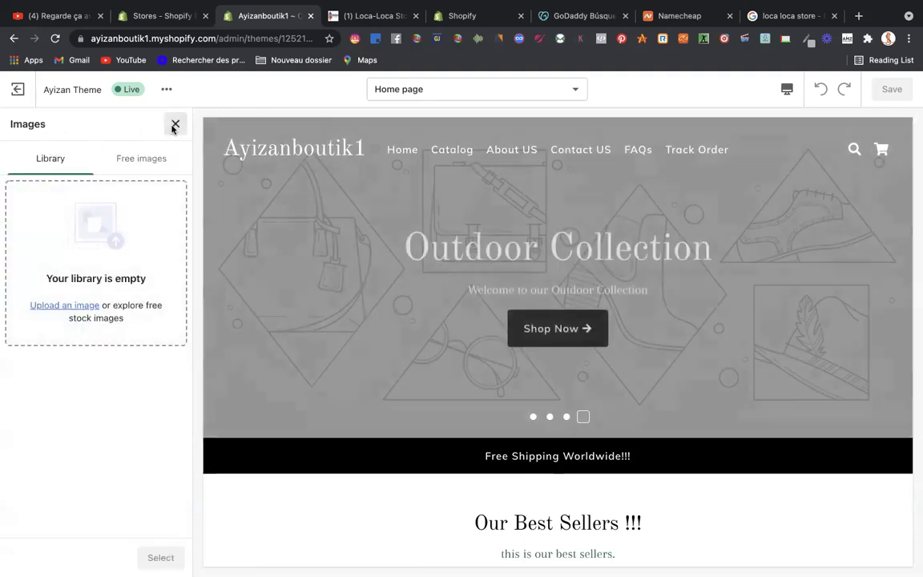
pyautogui.click(175, 123)
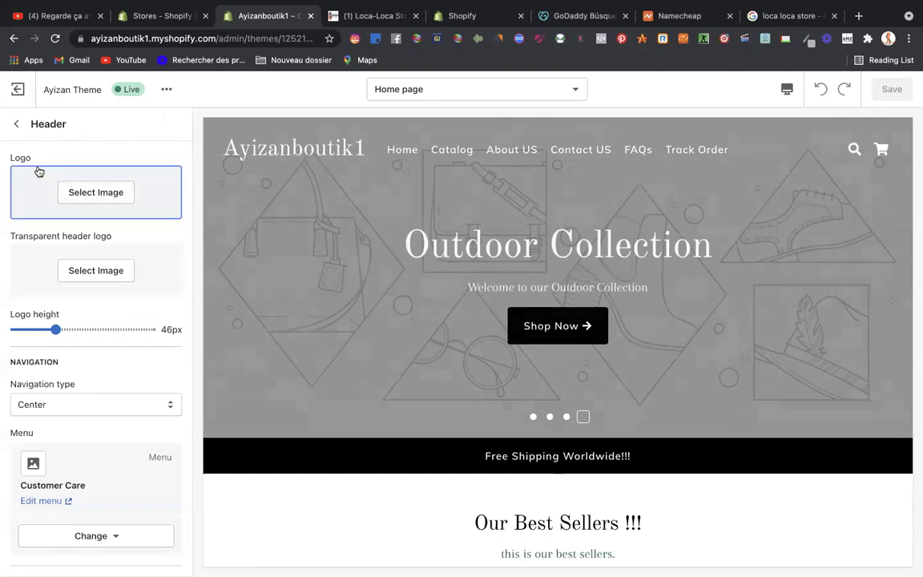
pyautogui.click(107, 195)
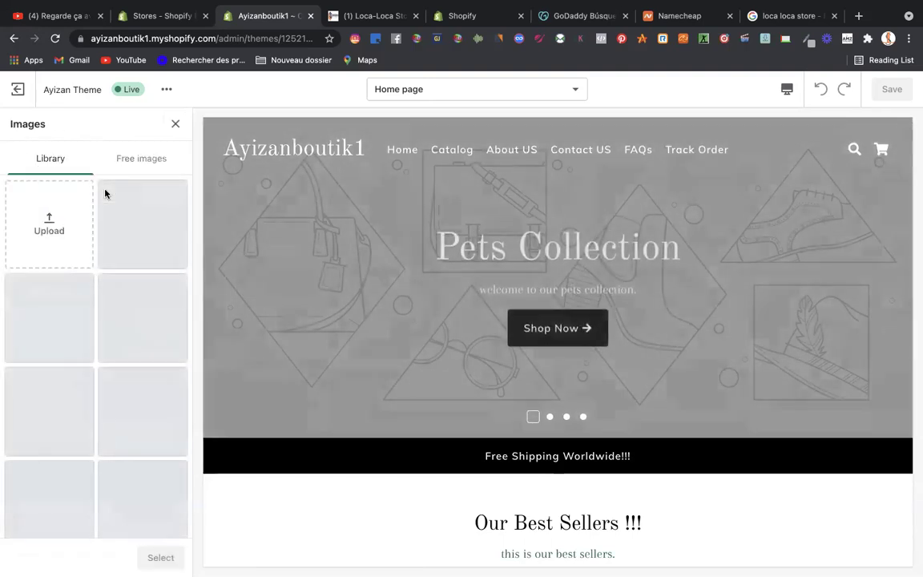
pyautogui.click(66, 306)
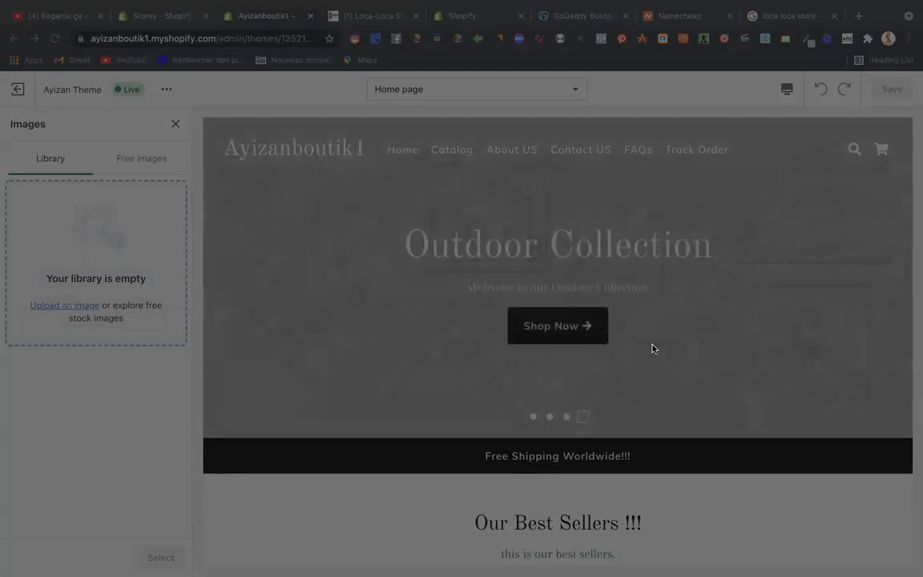
pyautogui.click(654, 434)
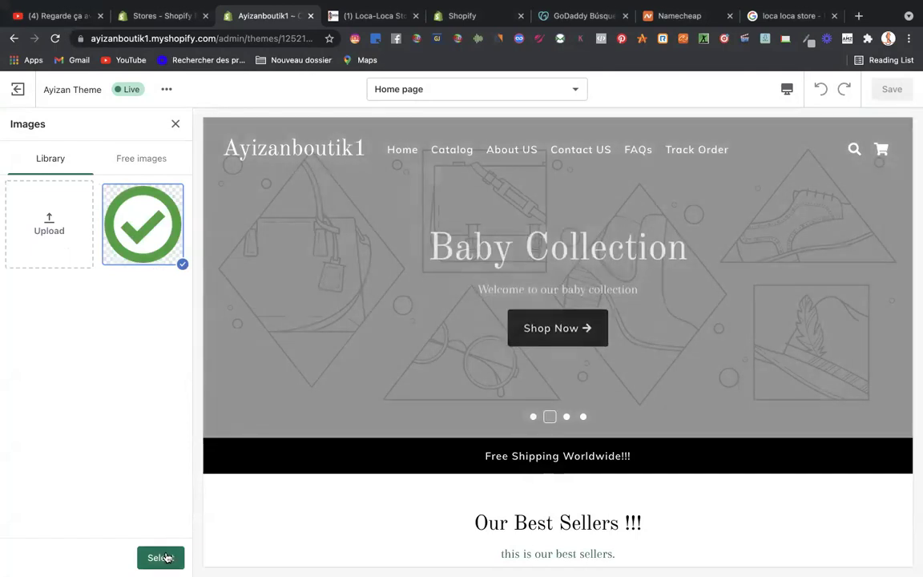
pyautogui.click(161, 558)
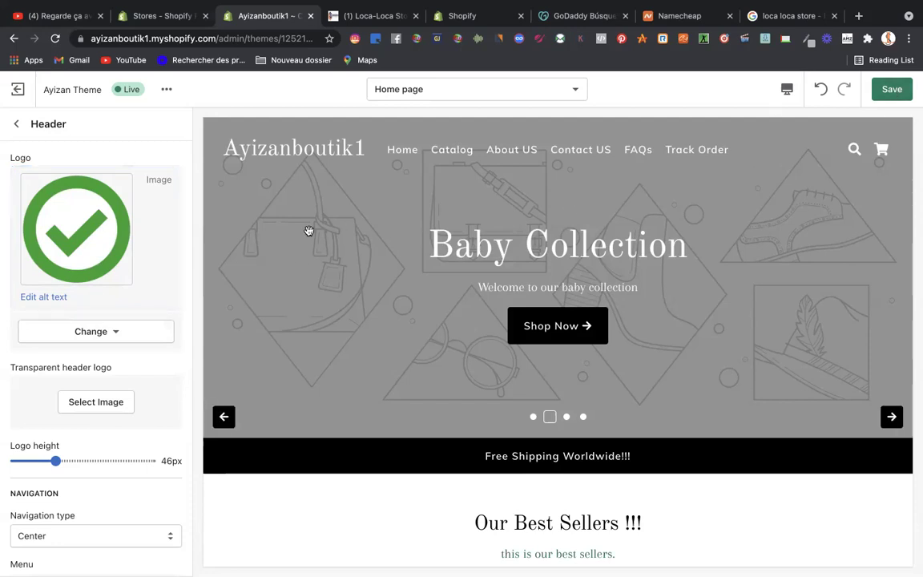
pyautogui.click(895, 90)
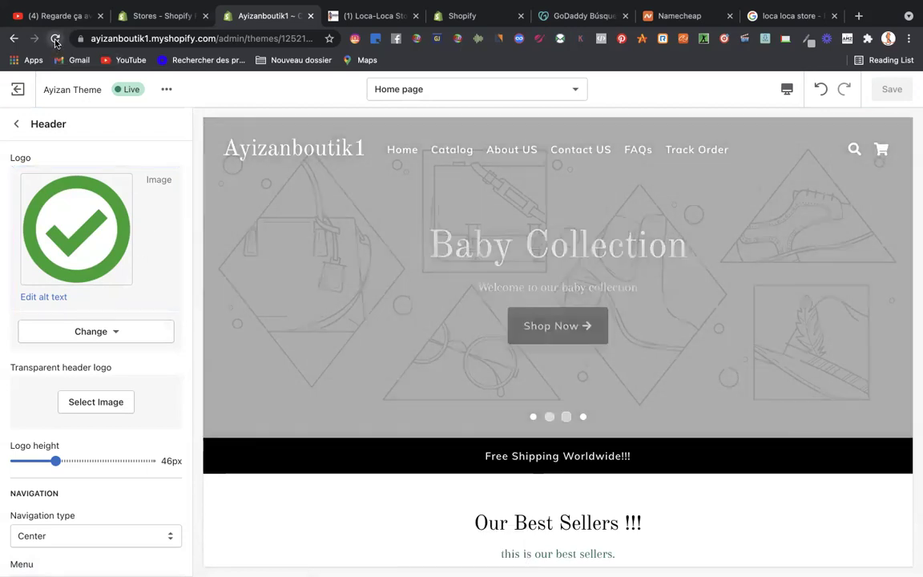
# - Reload the theme editor and check the logo in the header while moving down the home page preview
pyautogui.click(55, 38)
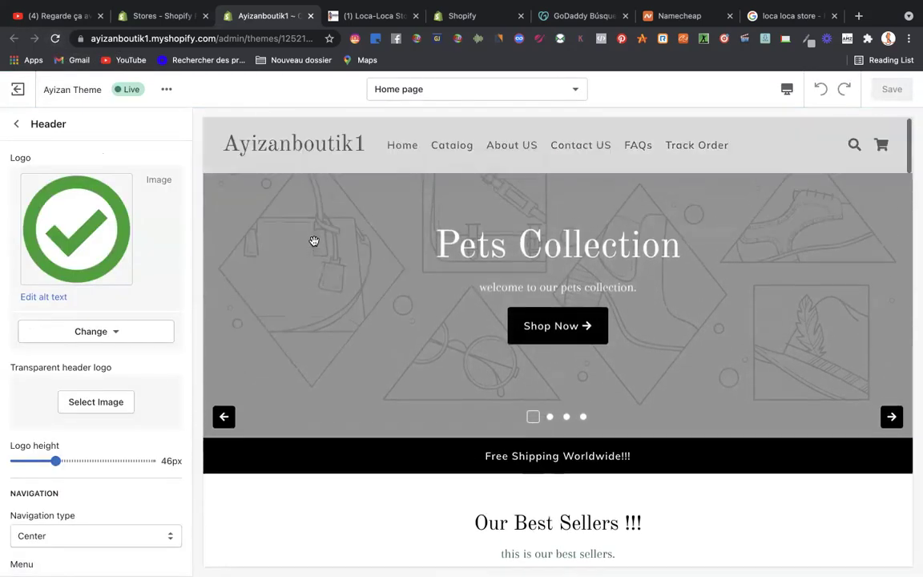
pyautogui.scroll(-2, 314, 241)
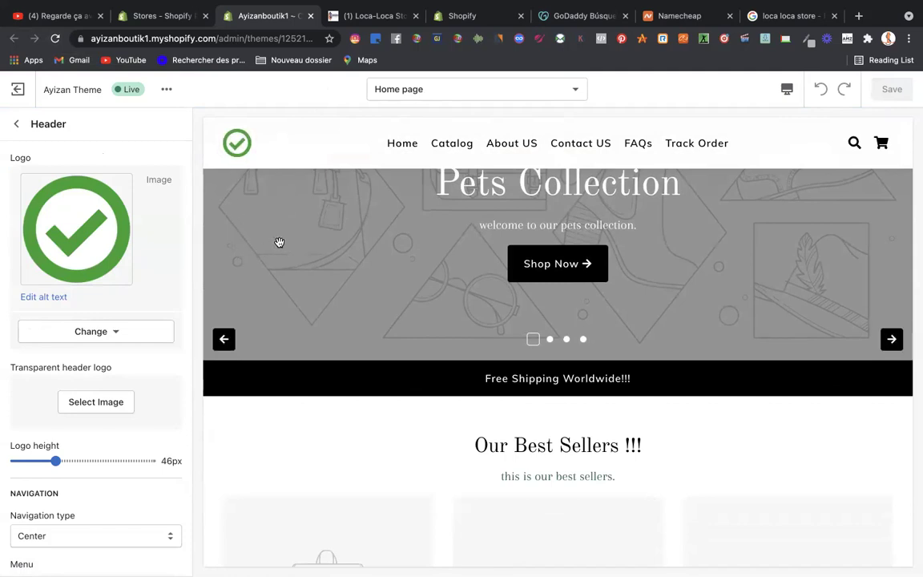
pyautogui.scroll(-10, 280, 242)
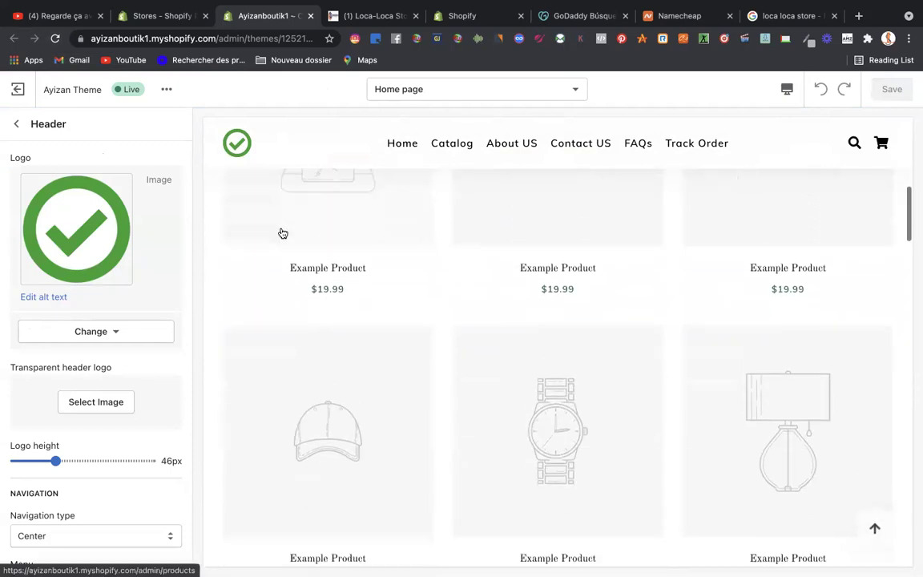
# - Try the header logo at heights of 60px and 40px, checking each size in the home page preview
pyautogui.scroll(10, 282, 233)
pyautogui.scroll(-5, 282, 231)
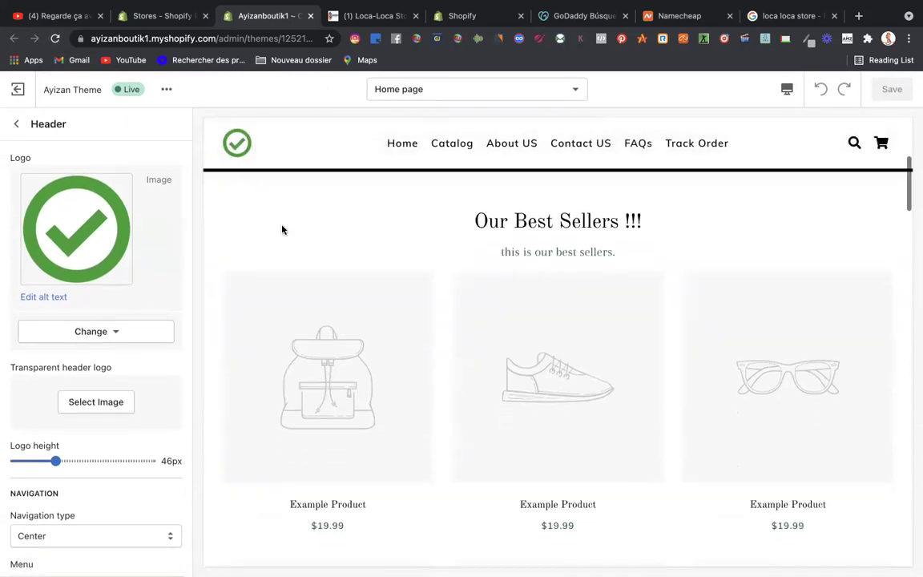
pyautogui.scroll(-5, 282, 230)
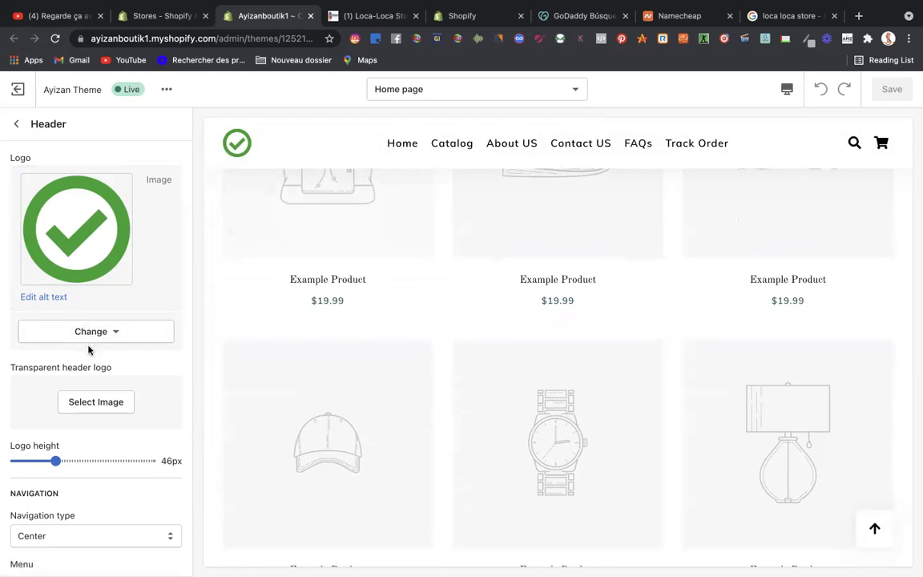
pyautogui.scroll(-2, 88, 351)
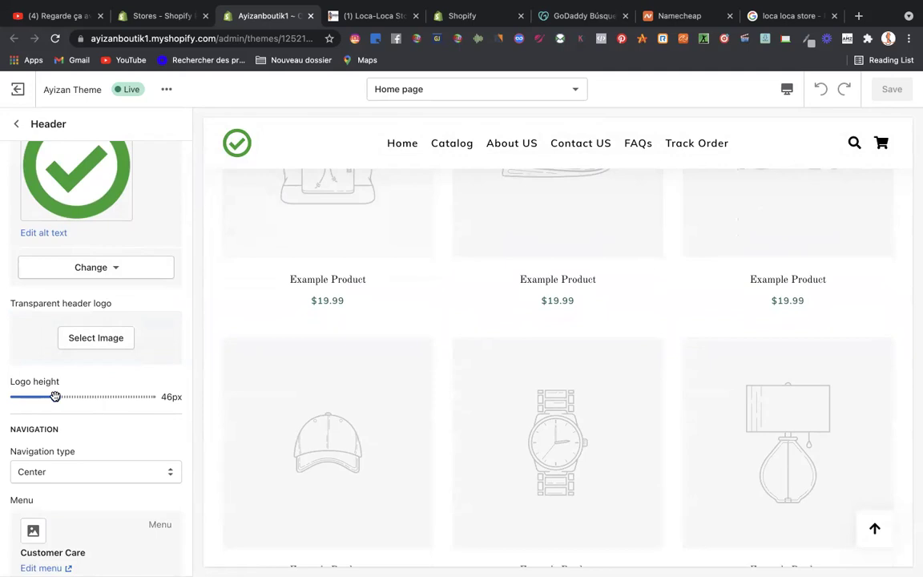
pyautogui.moveTo(54, 396); pyautogui.dragTo(148, 396)
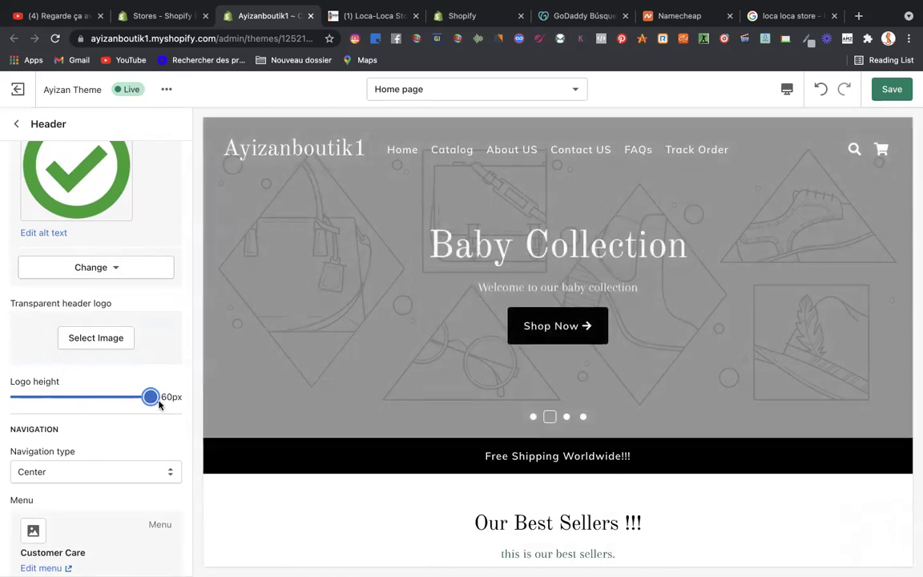
pyautogui.scroll(-3, 348, 314)
pyautogui.scroll(-1, 348, 318)
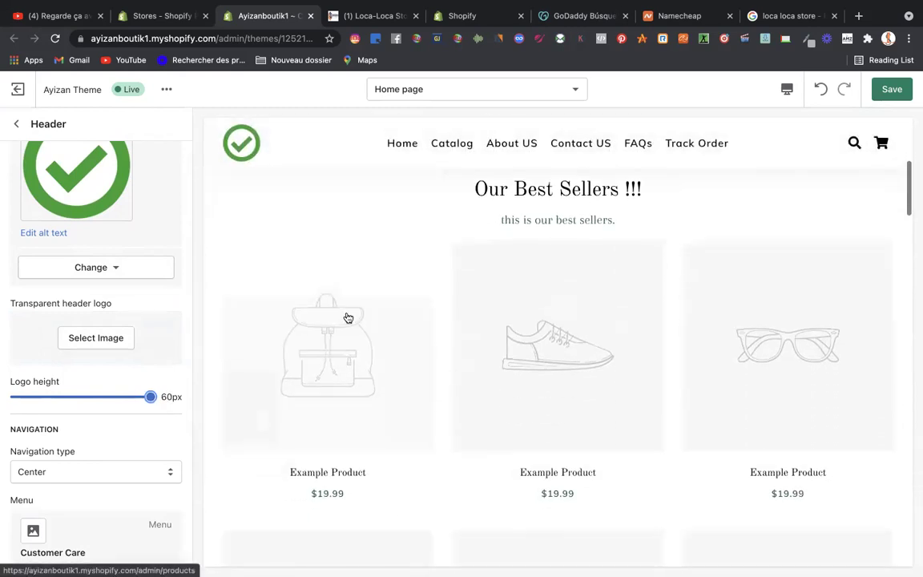
pyautogui.moveTo(149, 398); pyautogui.dragTo(15, 397)
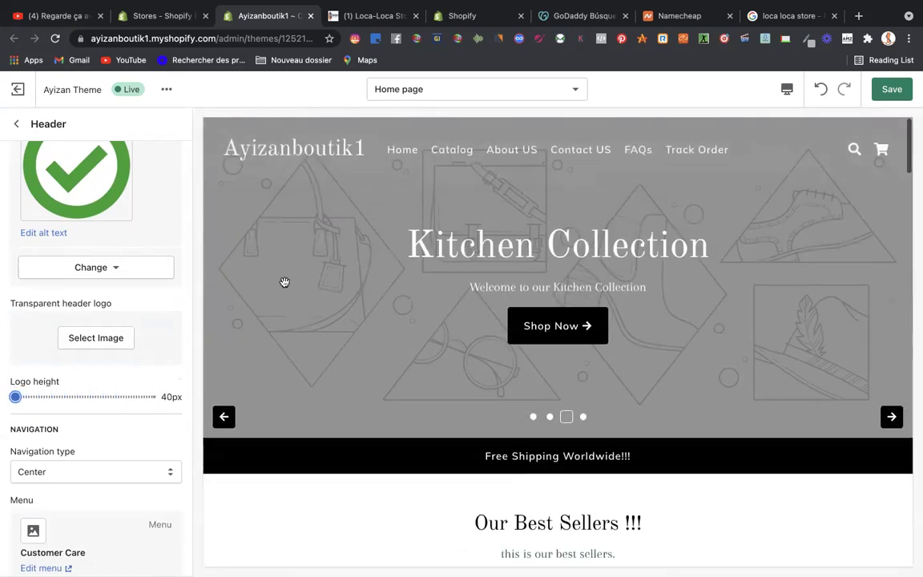
pyautogui.scroll(-3, 285, 282)
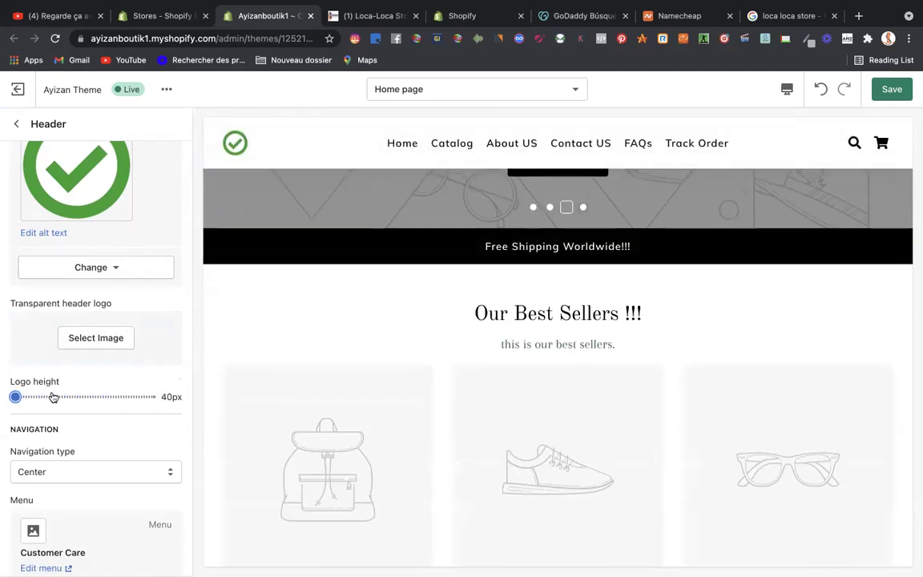
# - Set the header's logo height to 50px and check its size in the home page preview
pyautogui.moveTo(16, 397); pyautogui.dragTo(83, 396)
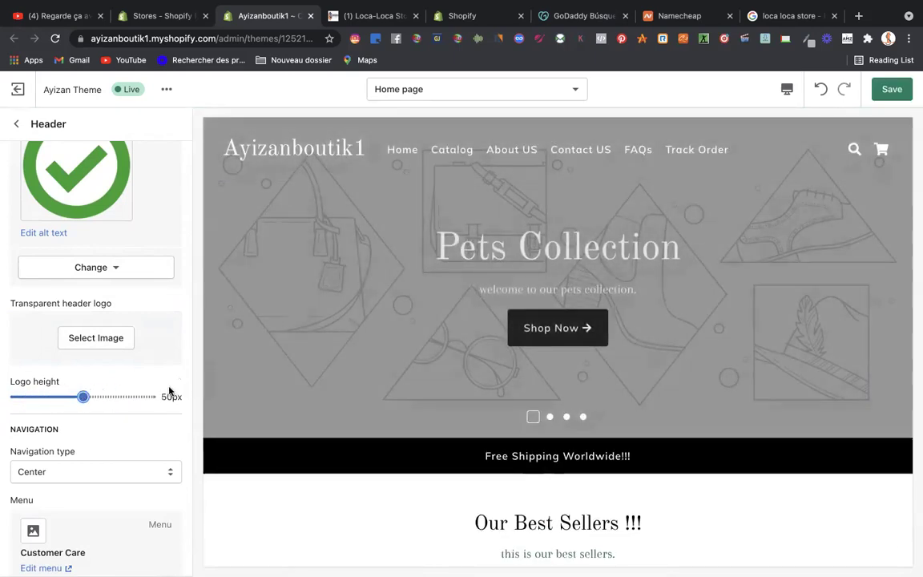
pyautogui.scroll(-5, 379, 246)
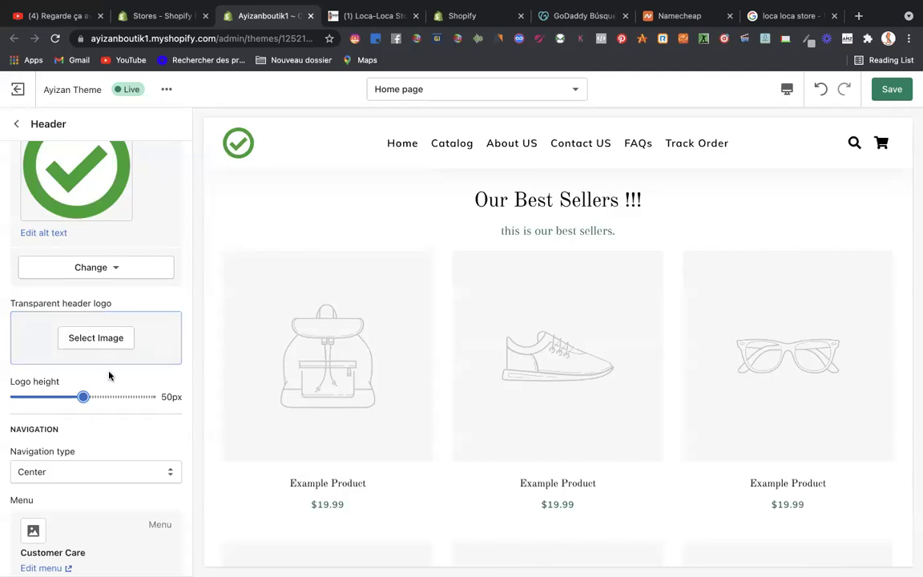
# - Examine the navigation type options of the Header section, keeping Center
pyautogui.scroll(-3, 129, 367)
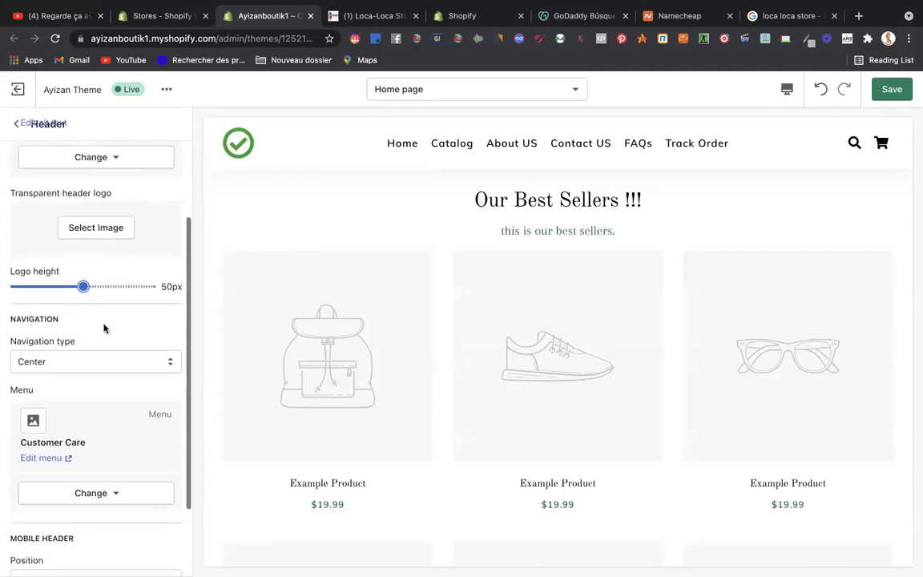
pyautogui.click(87, 367)
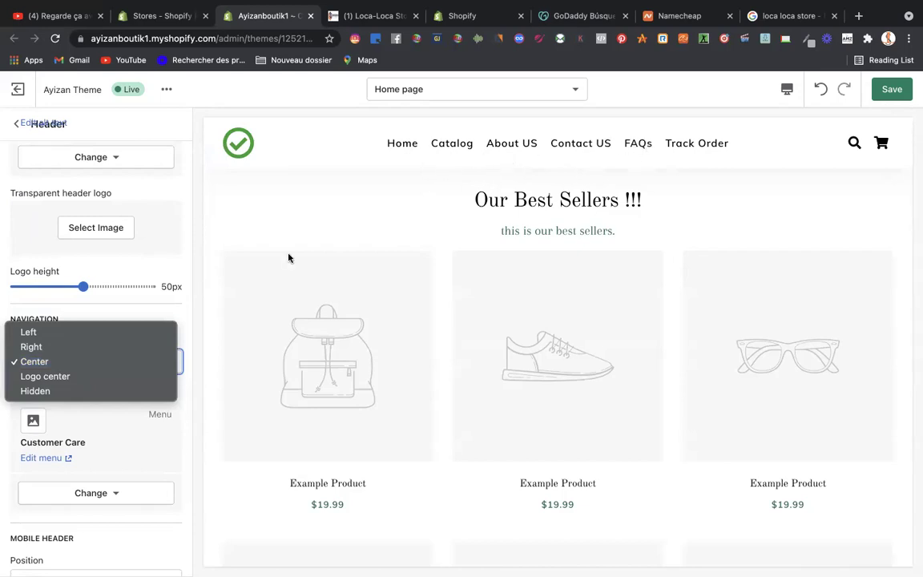
pyautogui.click(126, 314)
# - Look through the home page preview from the slideshow to the featured product, and return to its beginning
pyautogui.scroll(-5, 606, 292)
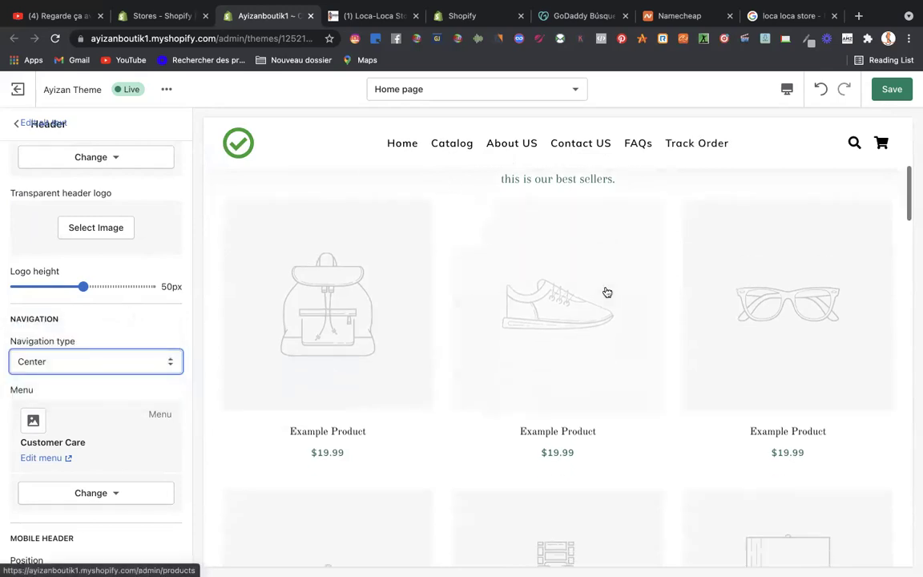
pyautogui.scroll(-15, 607, 292)
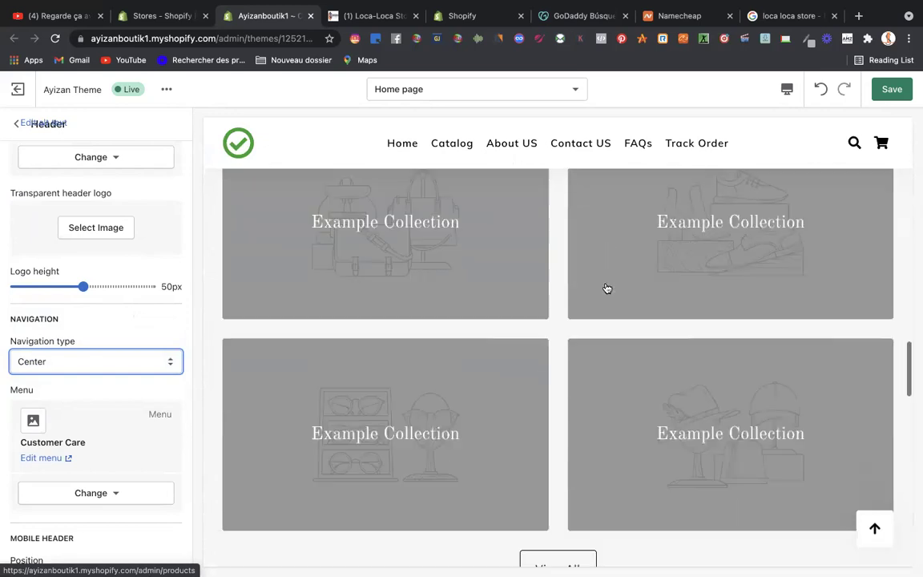
pyautogui.scroll(-2, 606, 285)
pyautogui.scroll(15, 607, 285)
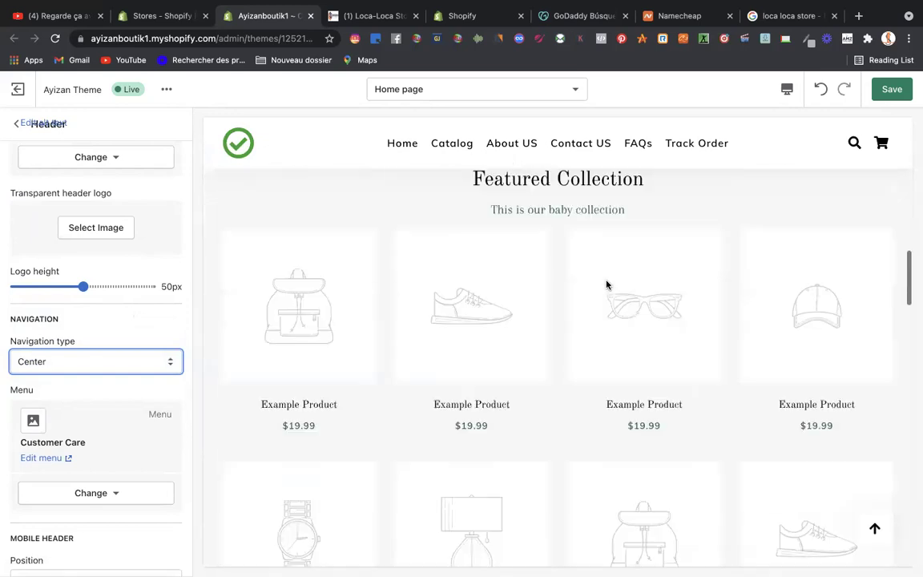
pyautogui.scroll(5, 607, 285)
pyautogui.scroll(-8, 607, 285)
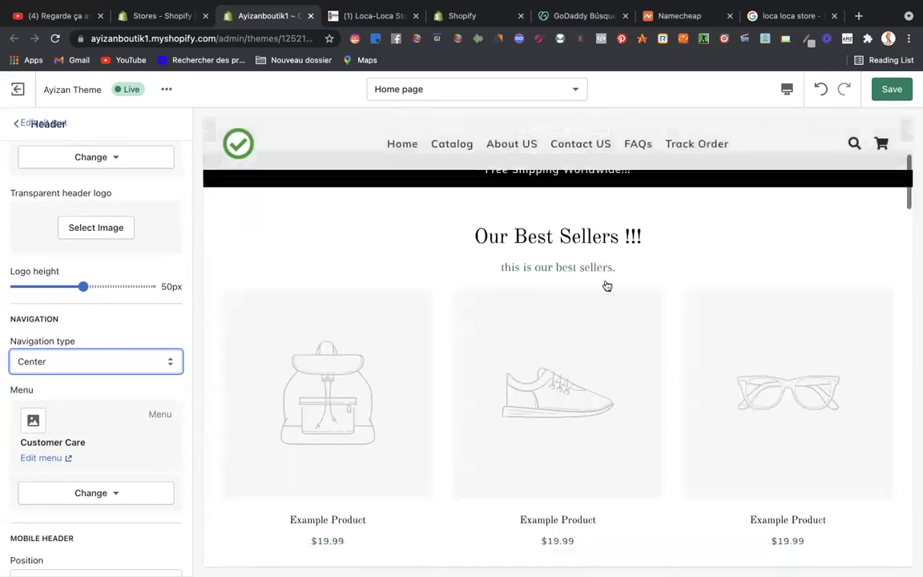
pyautogui.scroll(-20, 606, 285)
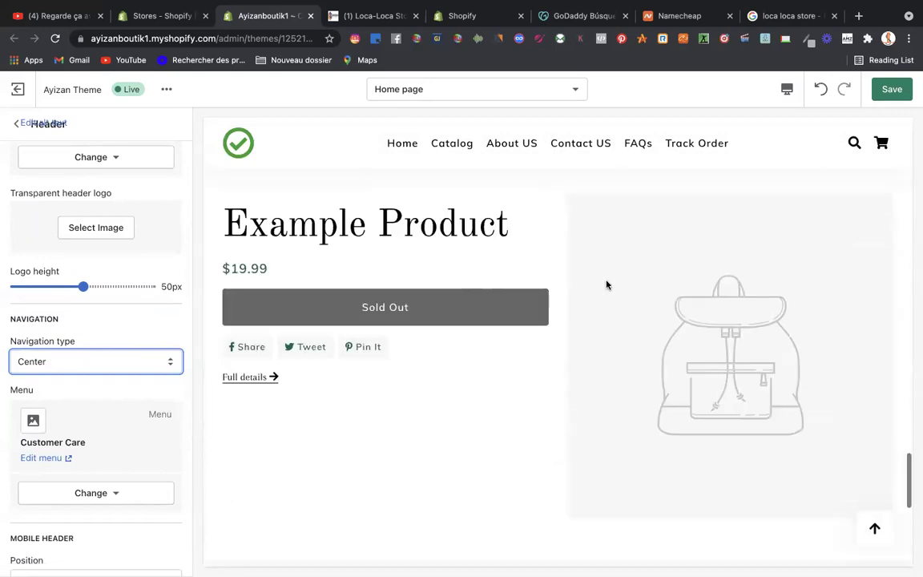
pyautogui.scroll(20, 607, 285)
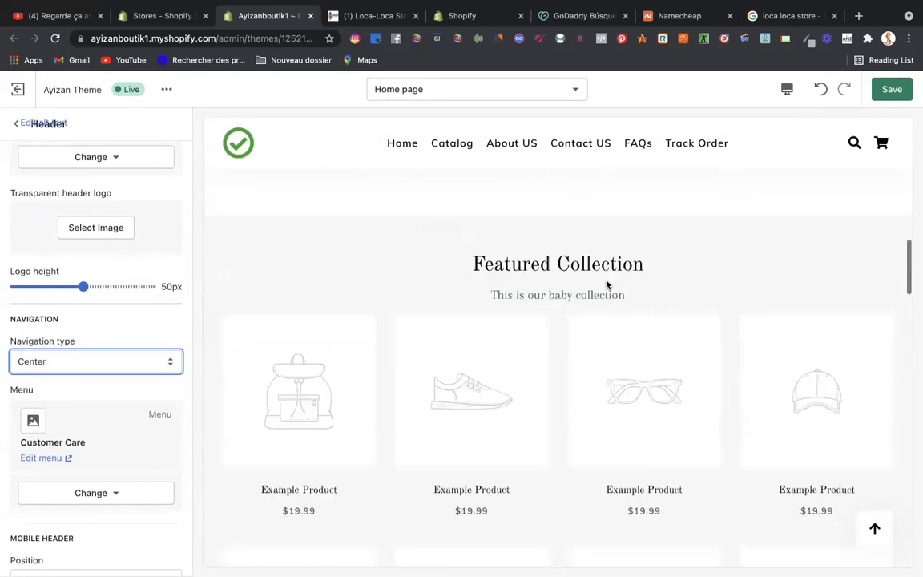
pyautogui.scroll(4, 607, 283)
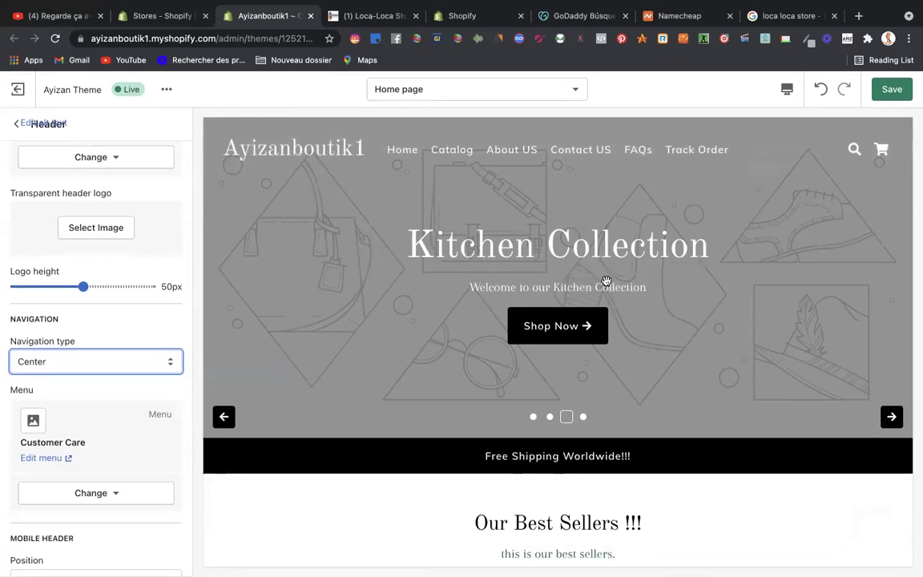
# - Review the mobile header position options, keep Top, and save the theme
pyautogui.scroll(-3, 113, 381)
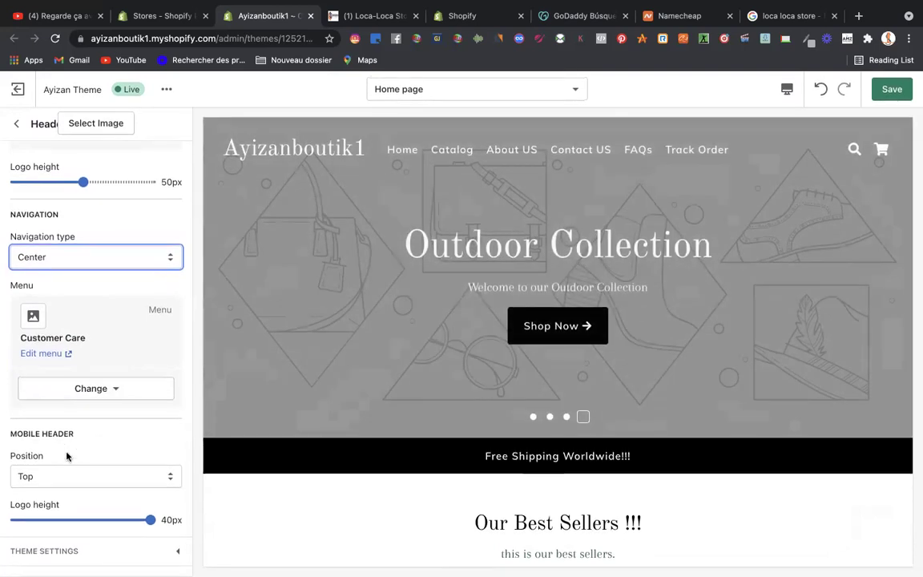
pyautogui.click(78, 478)
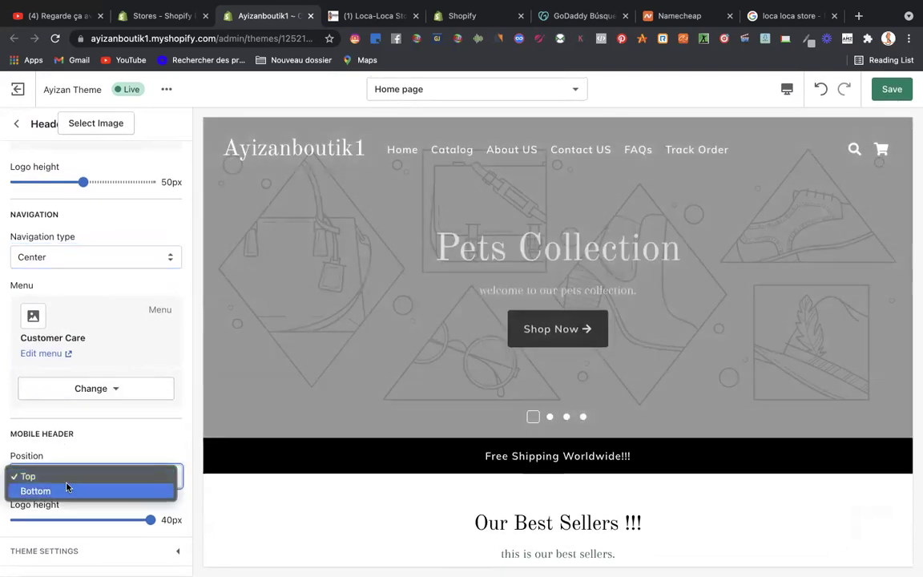
pyautogui.click(116, 440)
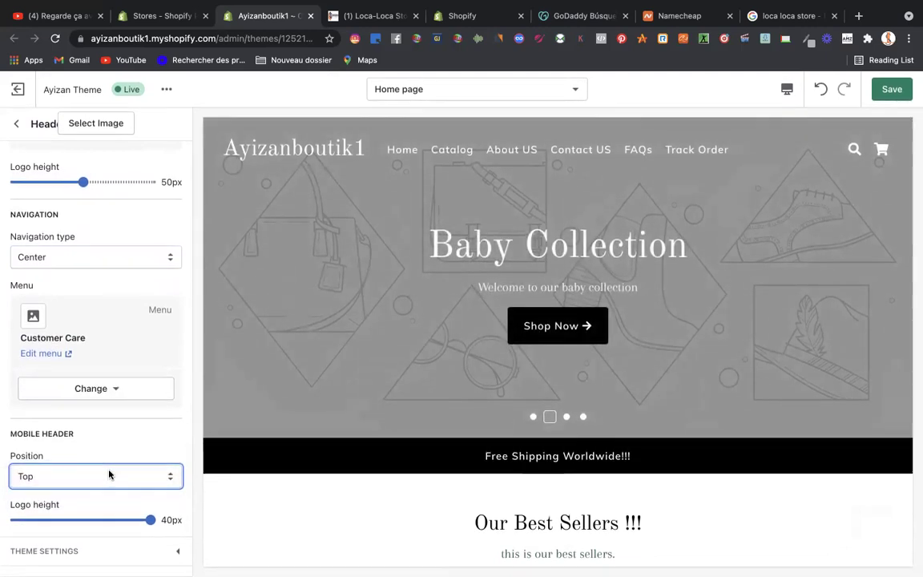
pyautogui.click(892, 89)
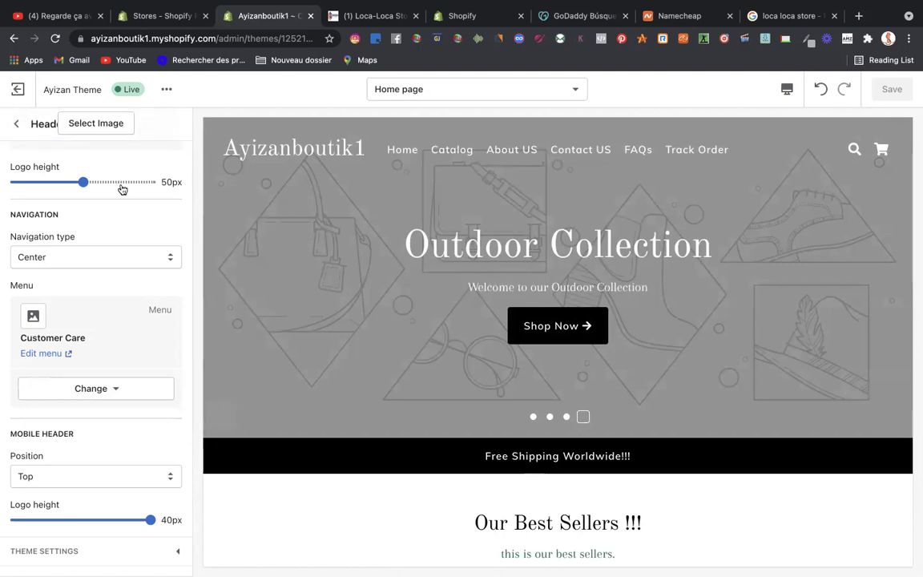
# - Leave the Header section, open the Slideshow section's settings, and expand its theme settings
pyautogui.scroll(4, 121, 187)
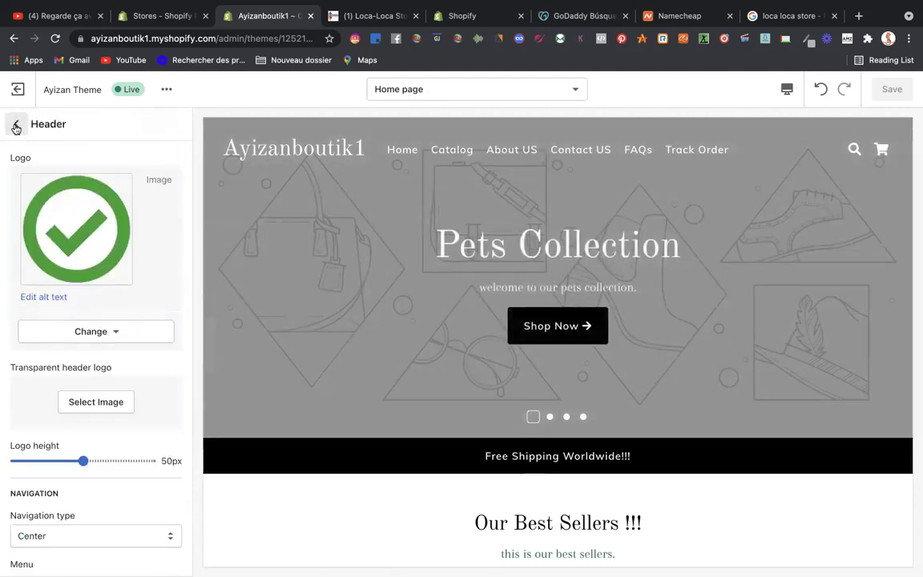
pyautogui.click(15, 127)
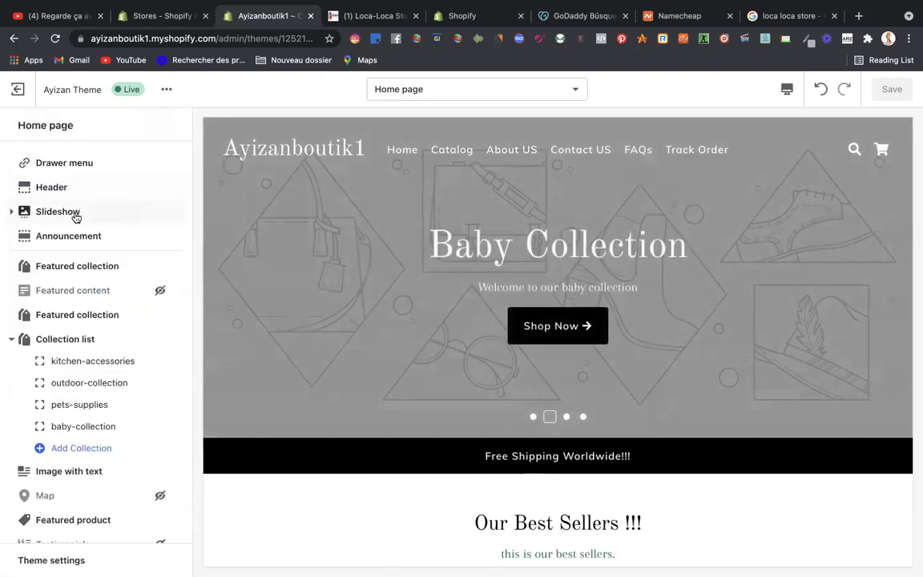
pyautogui.click(67, 215)
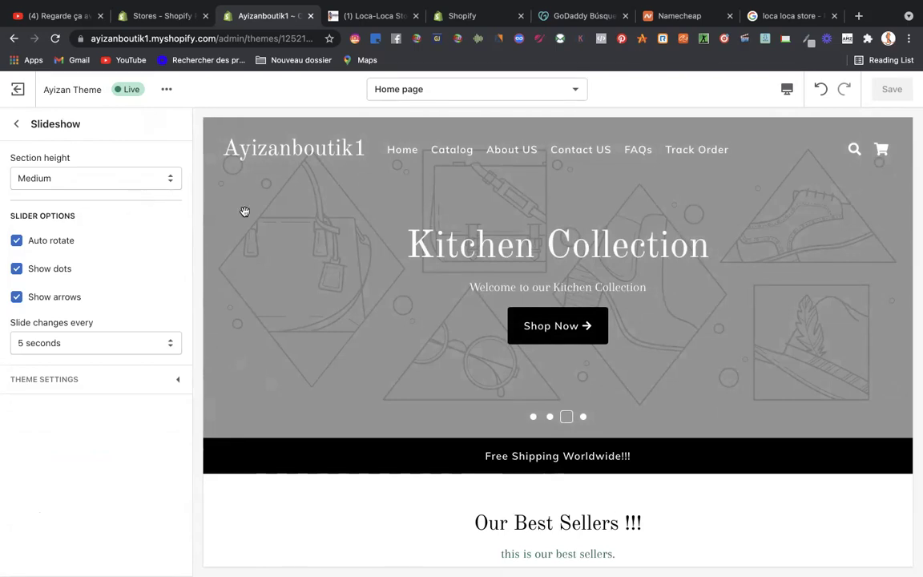
pyautogui.click(137, 384)
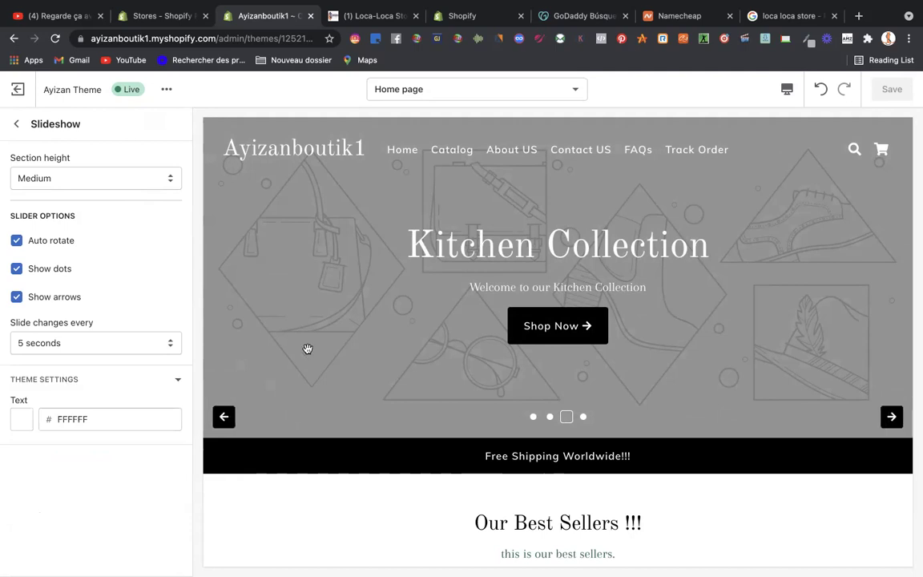
# - Try the slideshow section height at Extra Small, Extra Large and Large, and set it back to Medium
pyautogui.click(125, 178)
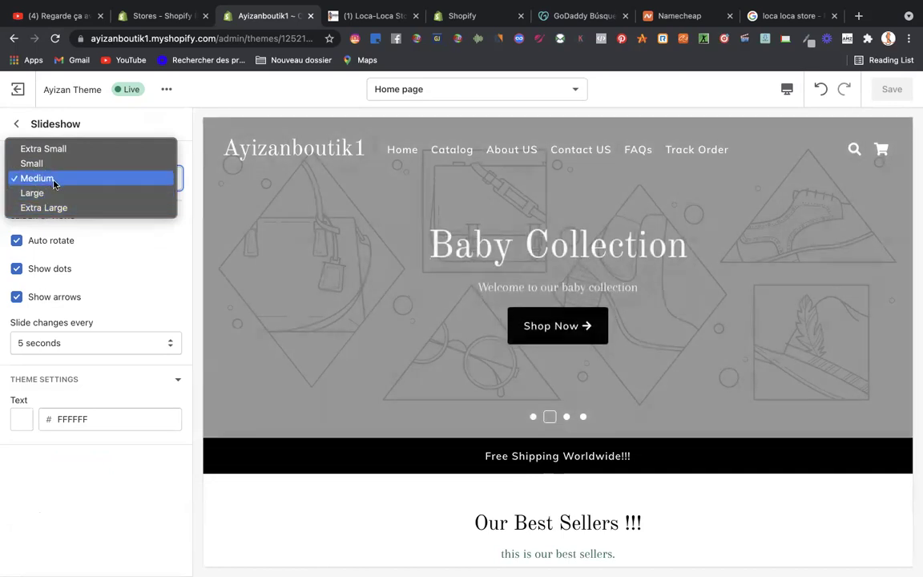
pyautogui.click(51, 181)
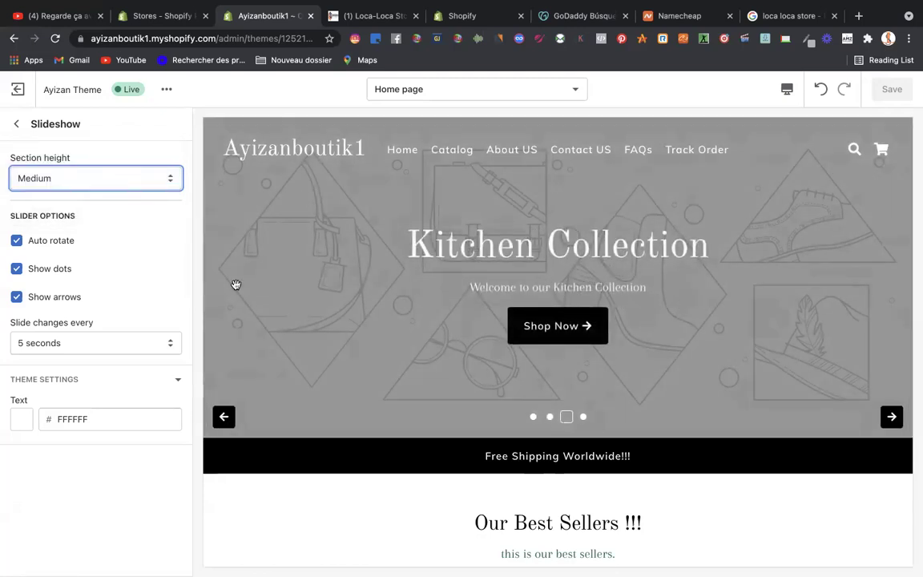
pyautogui.click(117, 180)
pyautogui.click(83, 152)
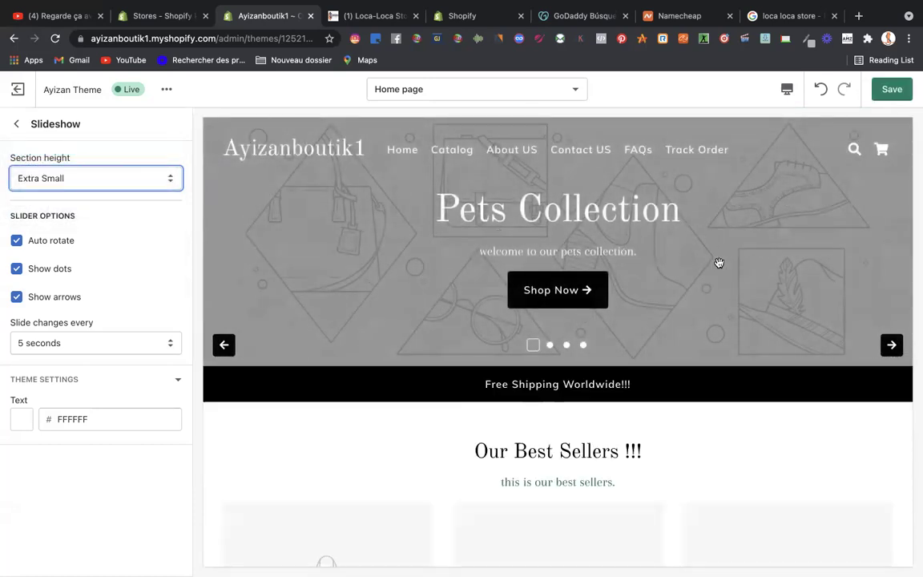
pyautogui.click(112, 170)
pyautogui.click(93, 237)
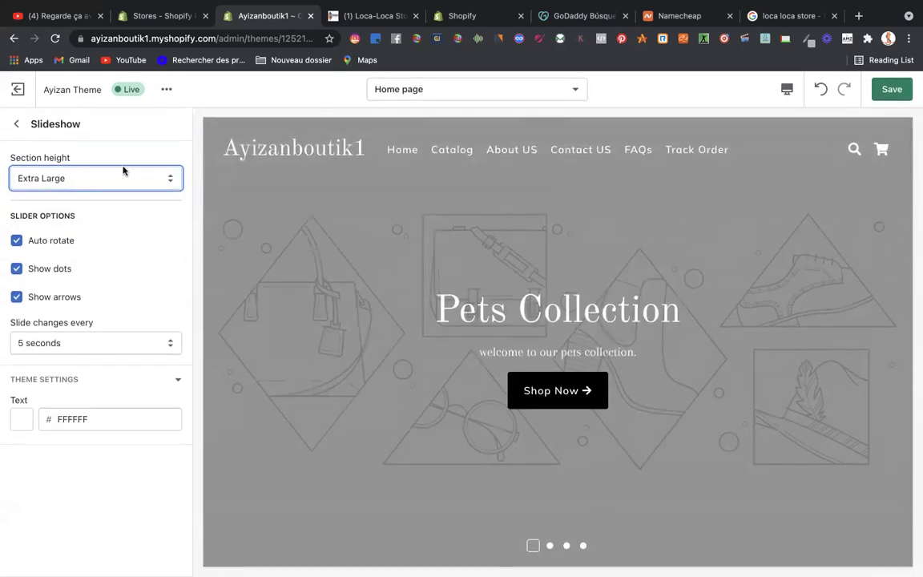
pyautogui.click(123, 170)
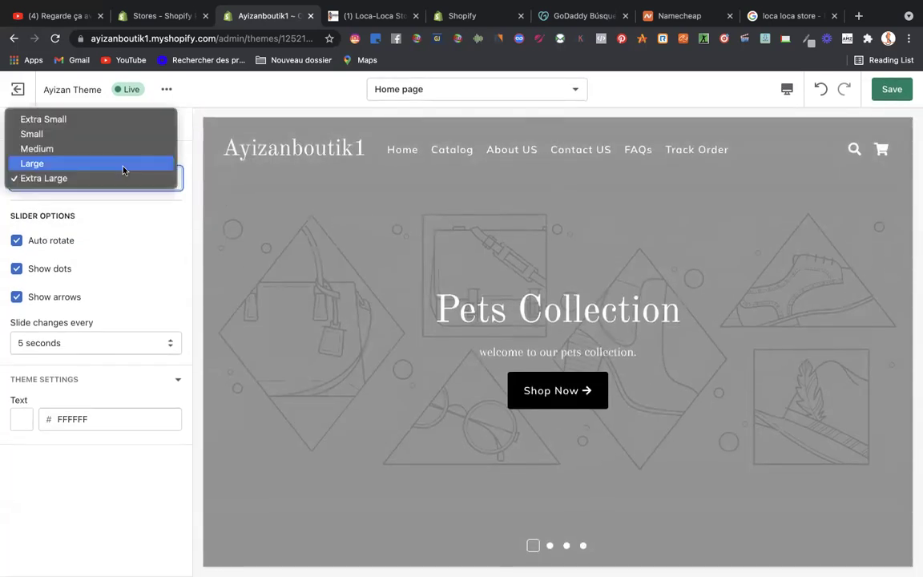
pyautogui.click(77, 163)
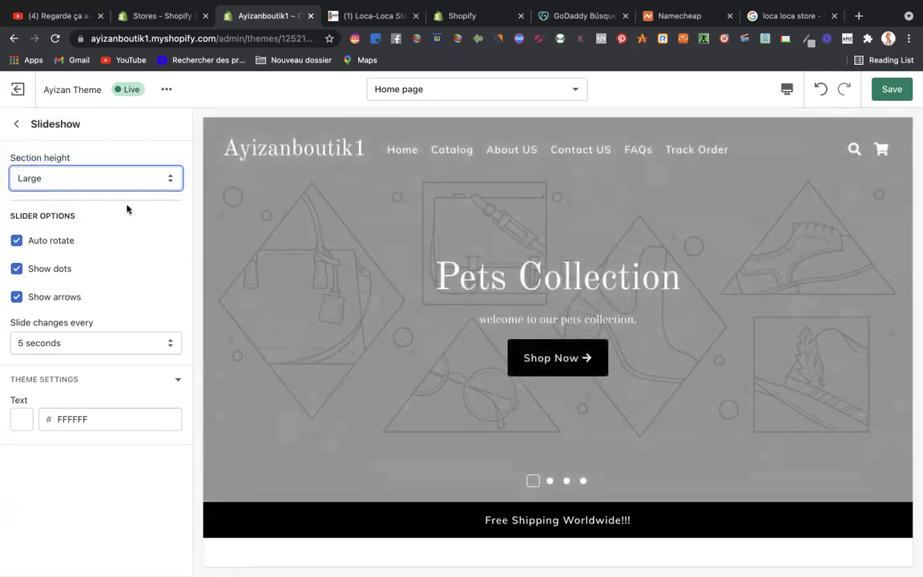
pyautogui.click(120, 182)
pyautogui.click(81, 164)
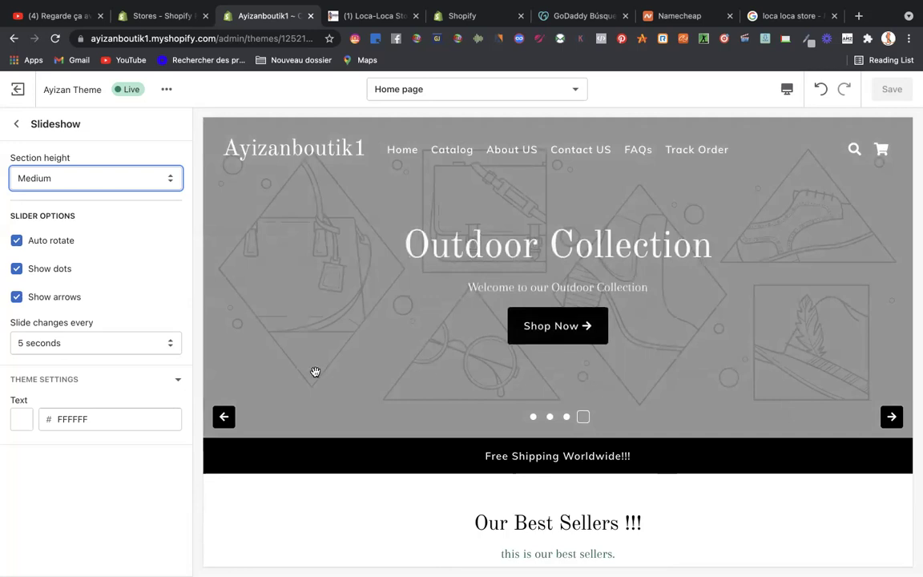
# - Examine the slide change interval options of the slideshow, keeping 5 seconds
pyautogui.click(125, 343)
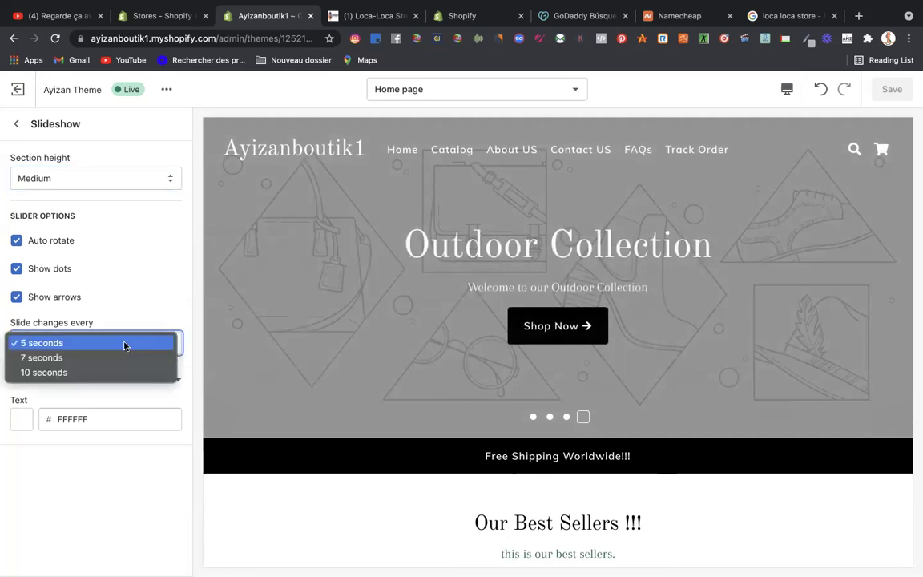
pyautogui.click(77, 344)
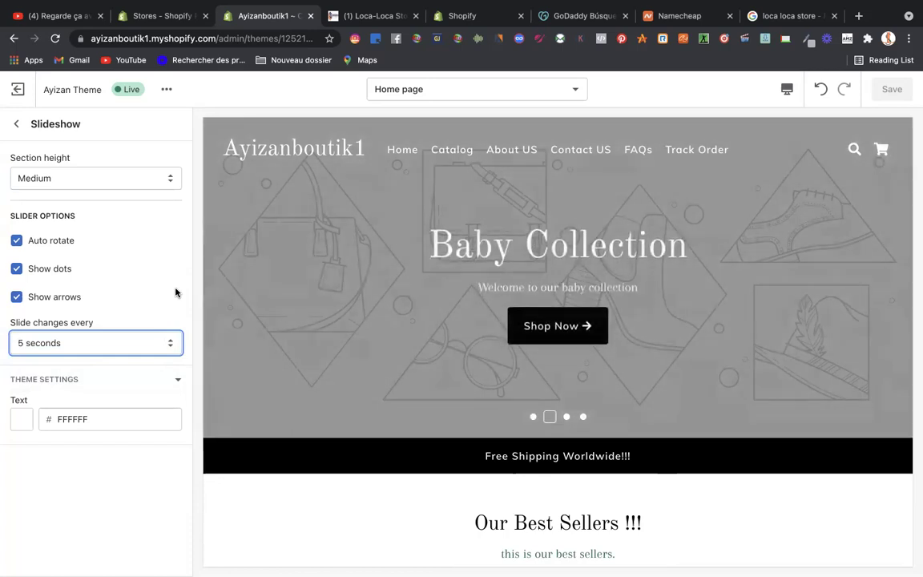
# - Try the already used coral colour FF6D6D as the slideshow's text colour
pyautogui.click(20, 423)
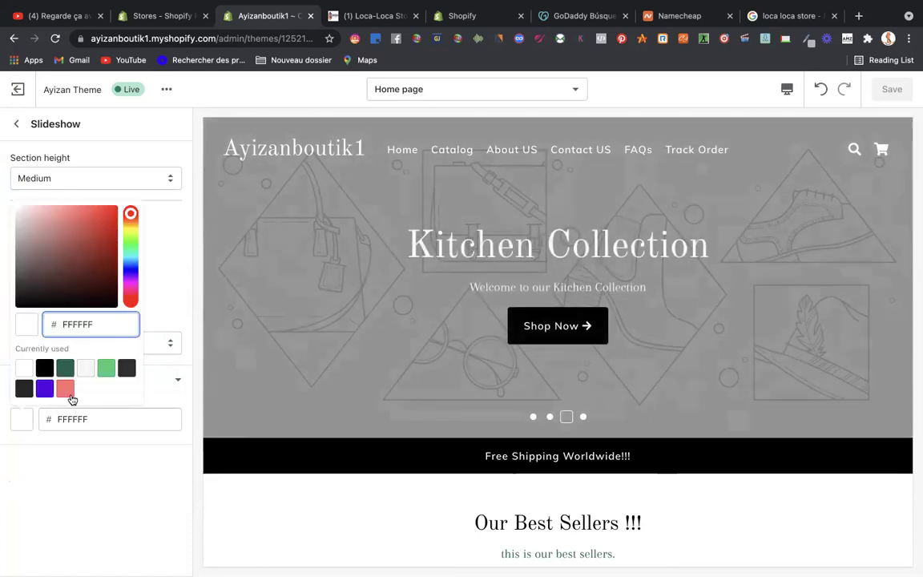
pyautogui.click(65, 389)
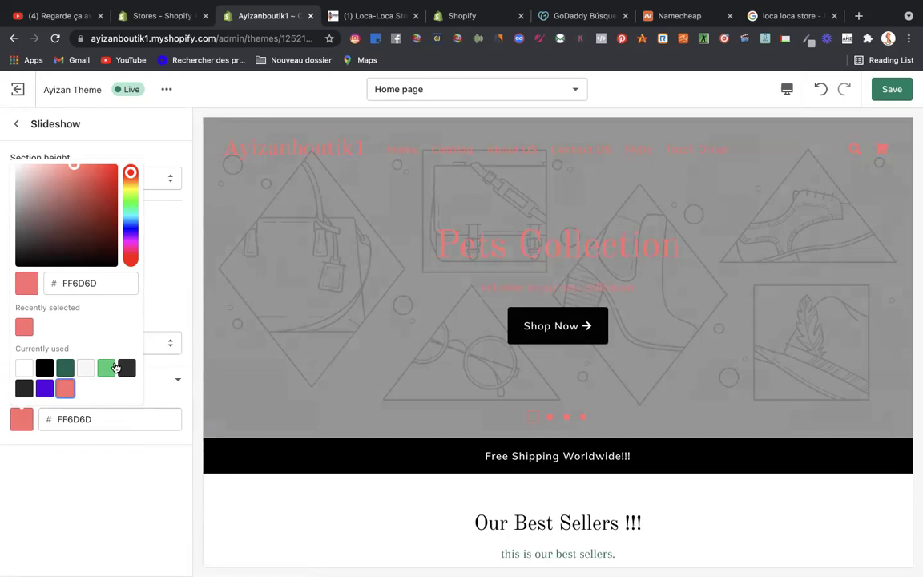
# - Switch to the Loca-Loca Store site and examine its home page from the slideshow down to the footer
pyautogui.click(368, 24)
pyautogui.scroll(10, 299, 206)
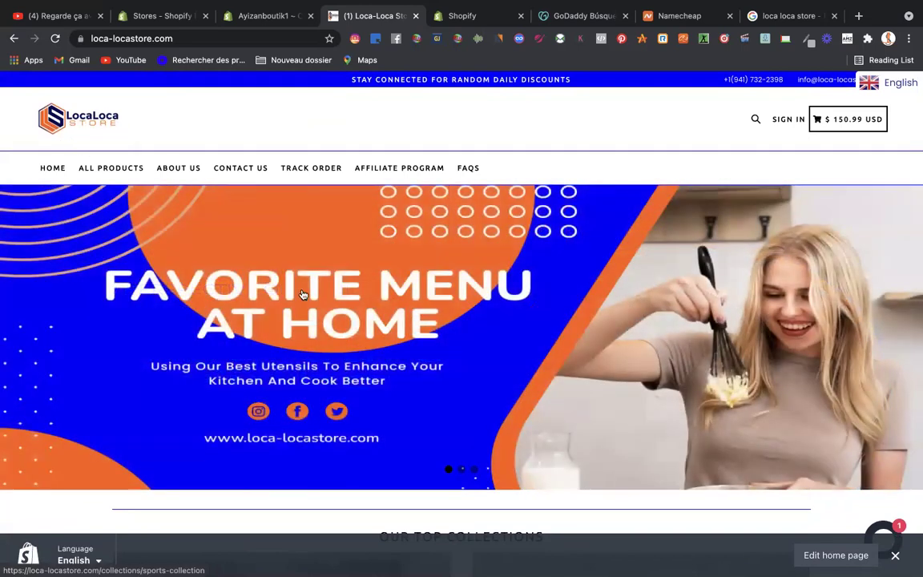
pyautogui.scroll(-12, 124, 258)
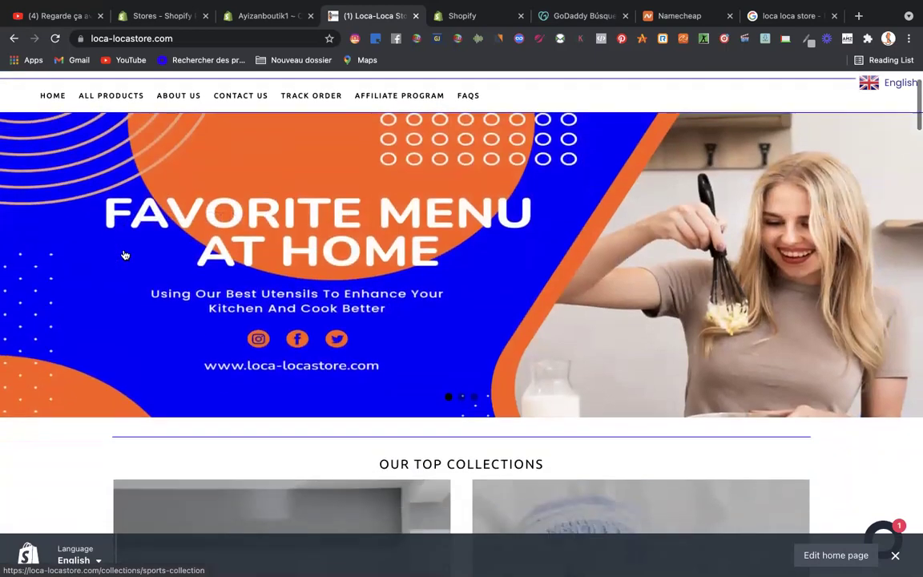
pyautogui.scroll(-4, 124, 255)
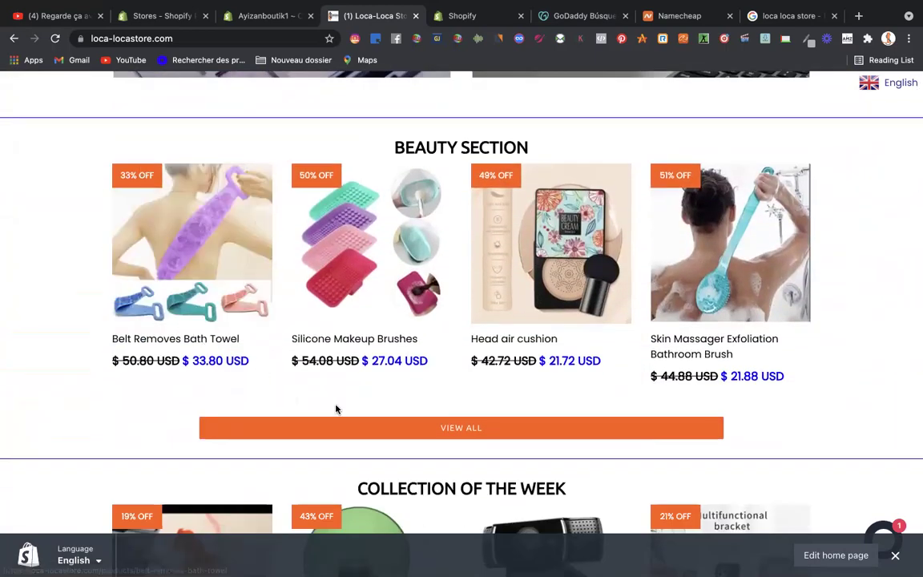
pyautogui.scroll(-9, 336, 406)
pyautogui.scroll(-15, 336, 406)
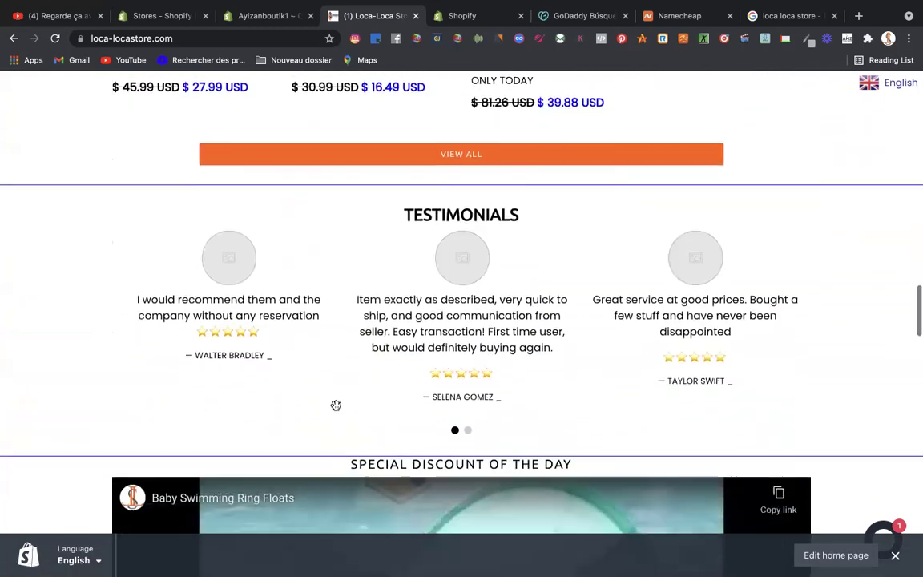
pyautogui.scroll(-15, 335, 409)
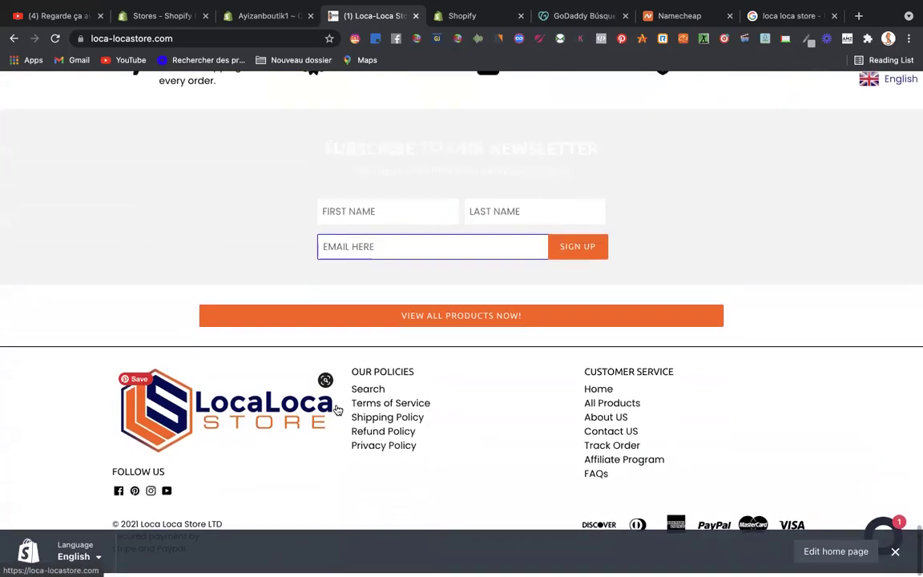
pyautogui.scroll(20, 338, 410)
pyautogui.scroll(15, 337, 411)
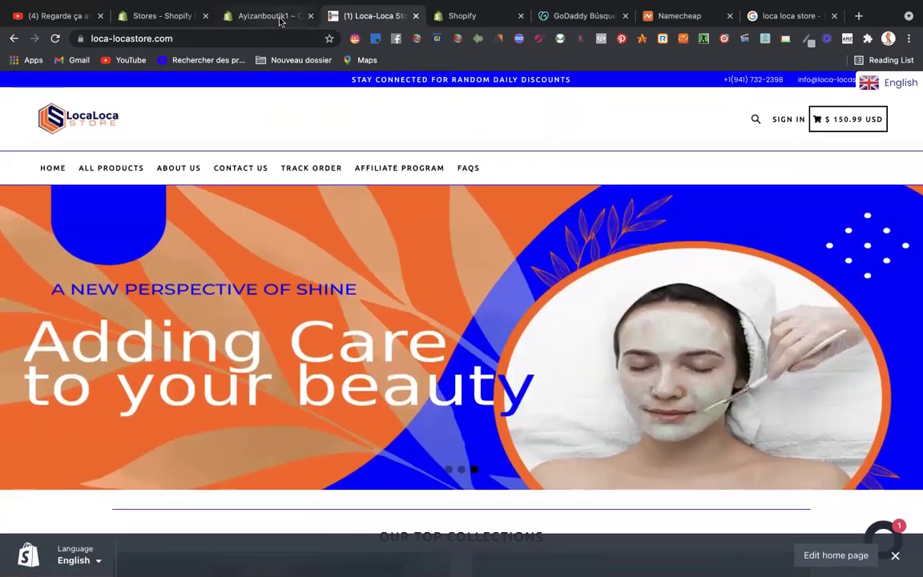
# - Return to the Ayizan Theme editor, set the slideshow text colour to F7F7F7, and save the theme
pyautogui.click(253, 16)
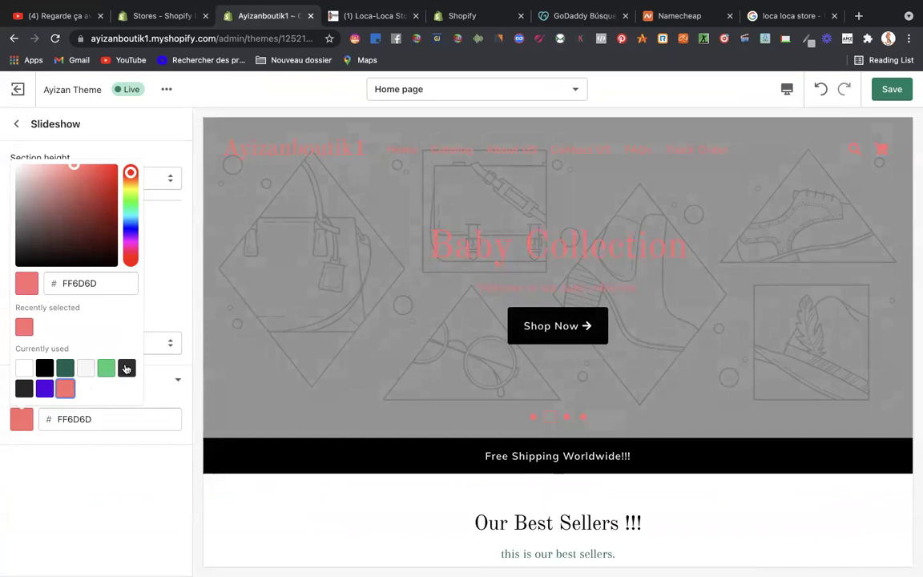
pyautogui.click(85, 370)
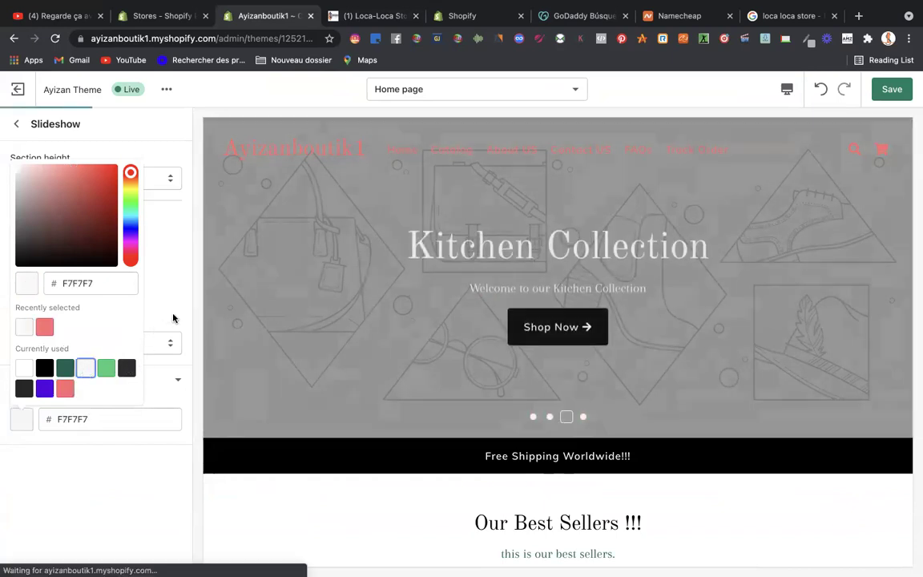
pyautogui.click(173, 318)
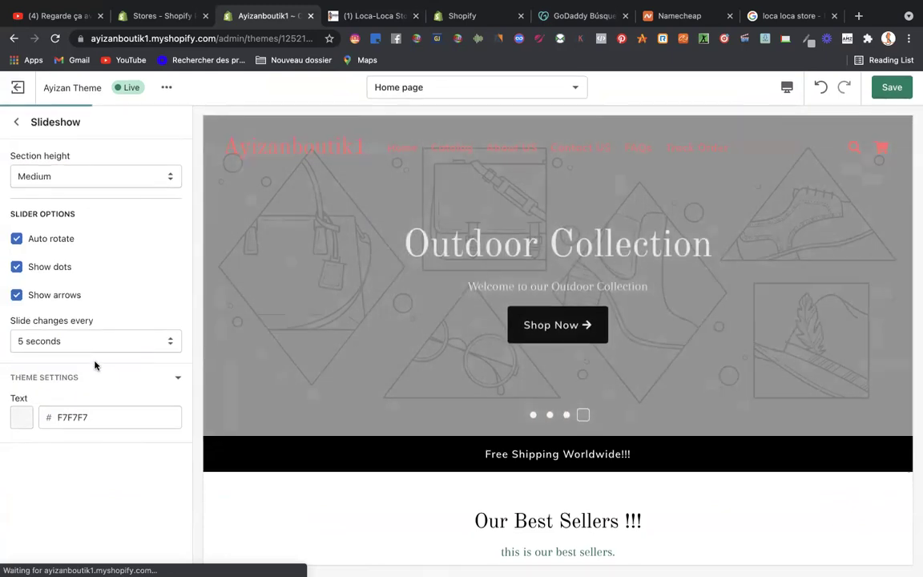
pyautogui.click(898, 97)
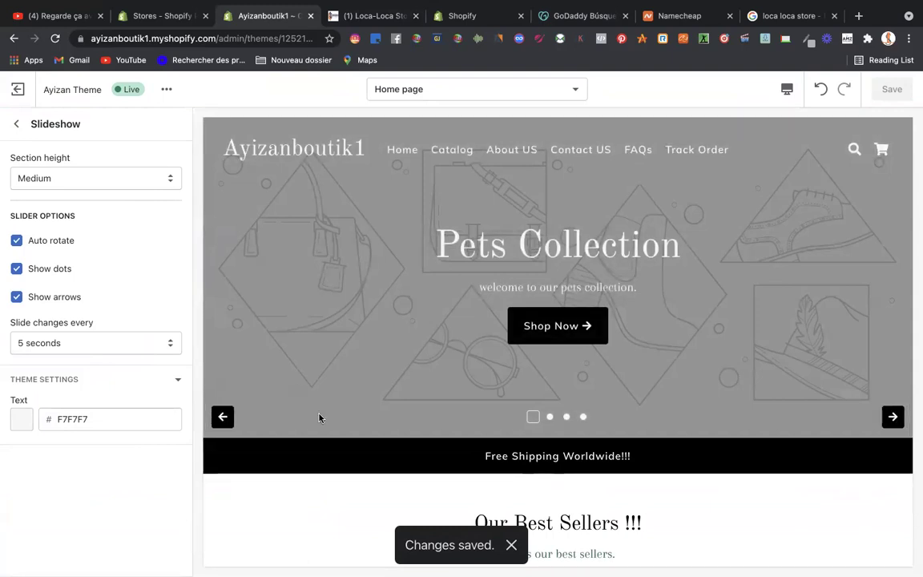
pyautogui.scroll(-5, 332, 427)
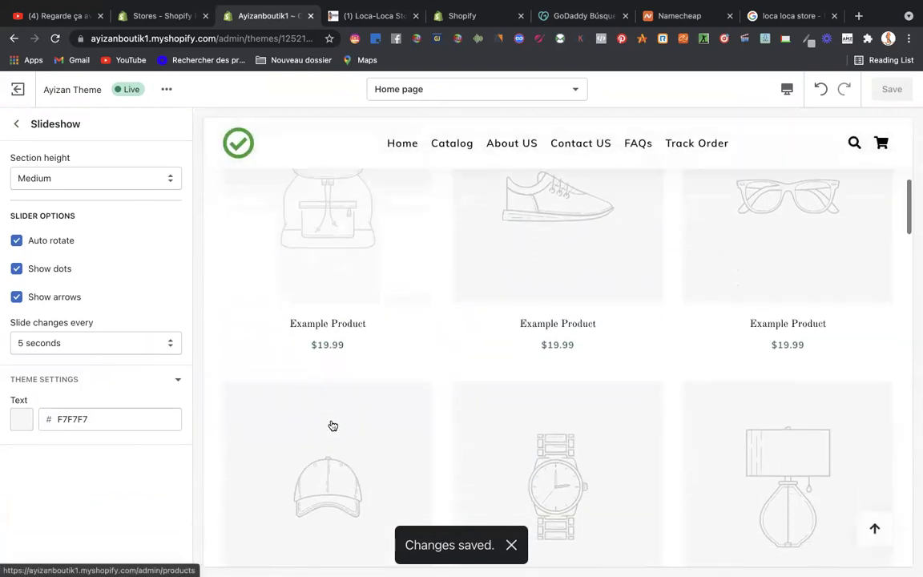
pyautogui.scroll(10, 332, 425)
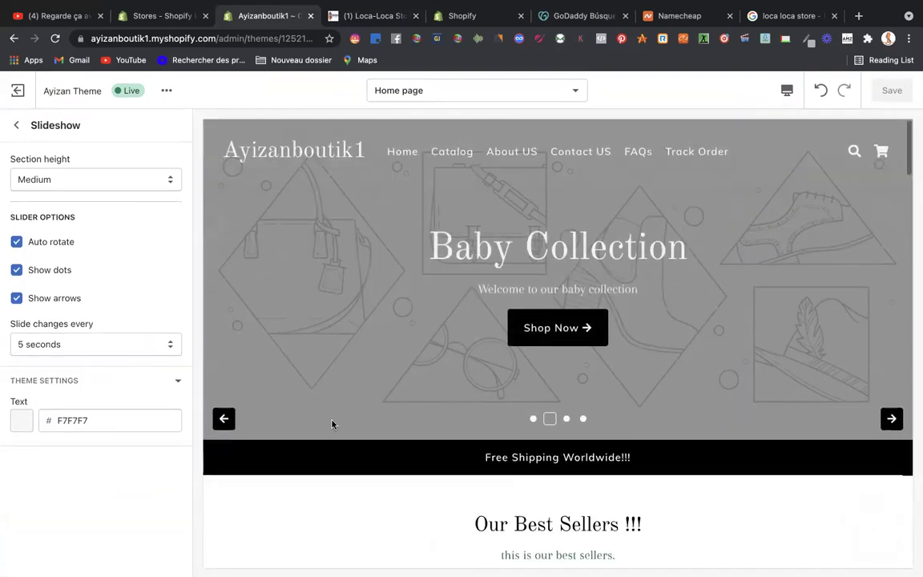
# - Leave the Slideshow section and open the Announcement section's settings at its text
pyautogui.click(15, 126)
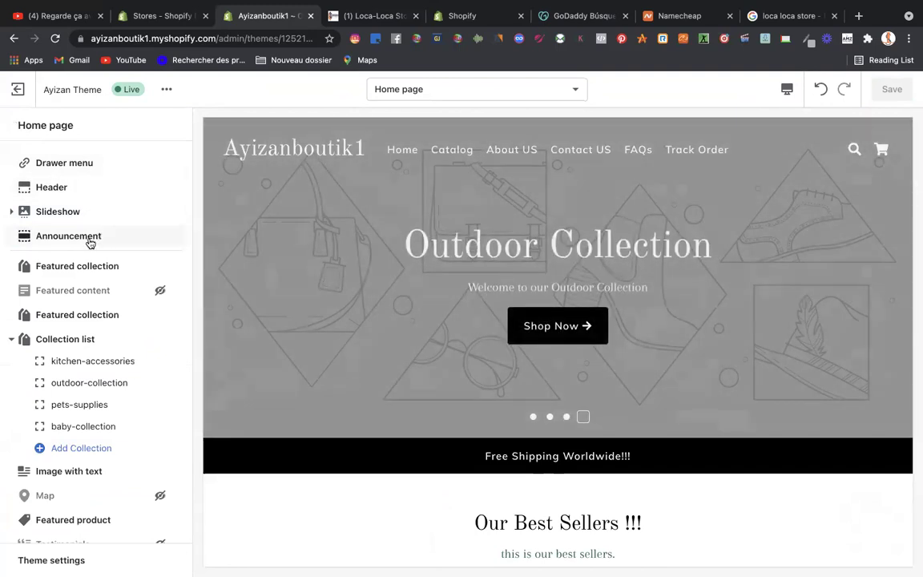
pyautogui.click(72, 212)
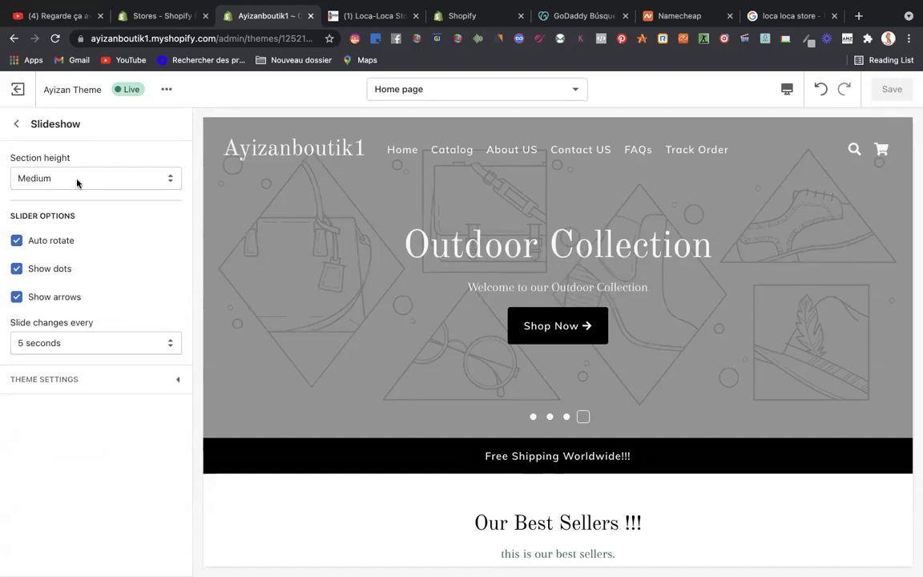
pyautogui.click(16, 124)
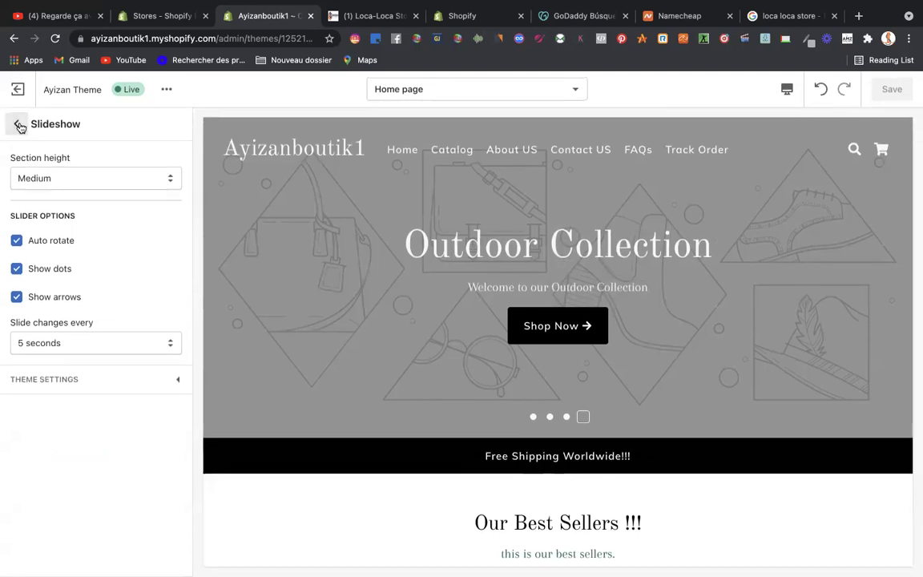
pyautogui.click(73, 238)
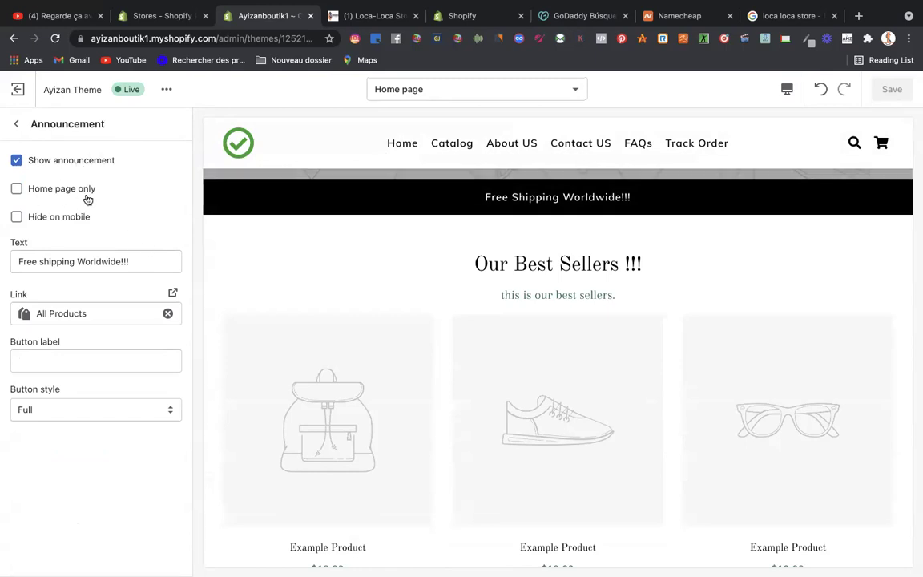
pyautogui.click(133, 262)
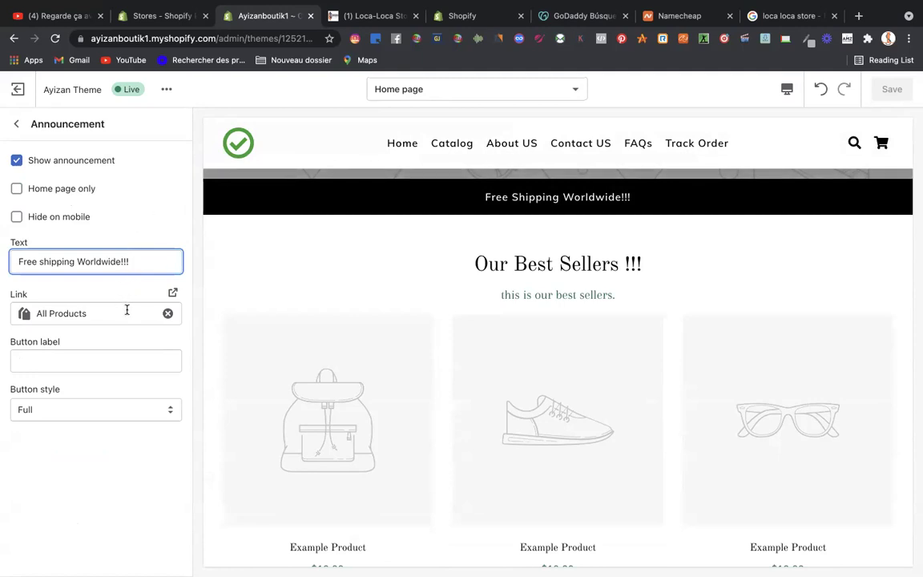
# - Remove the All Products link from the announcement and browse the Policies link options without choosing one
pyautogui.click(169, 315)
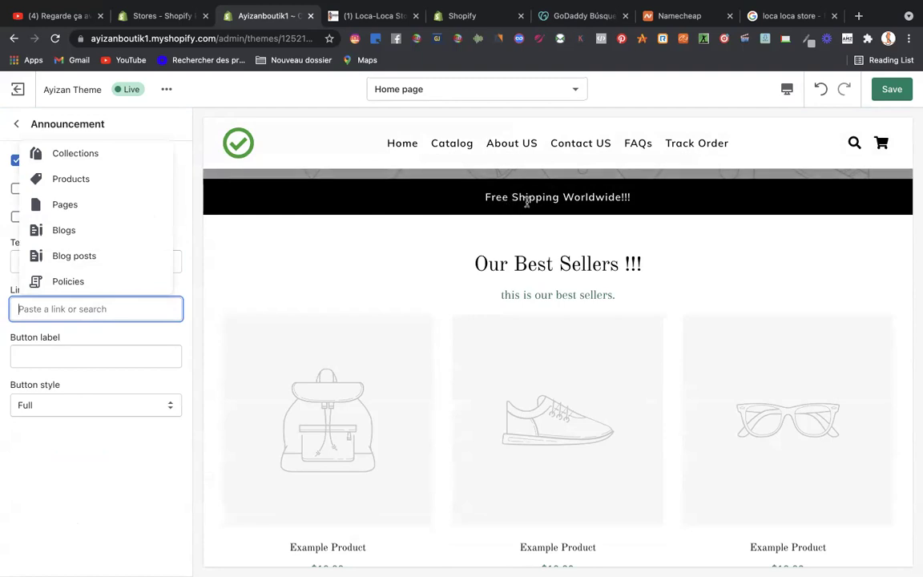
pyautogui.click(79, 282)
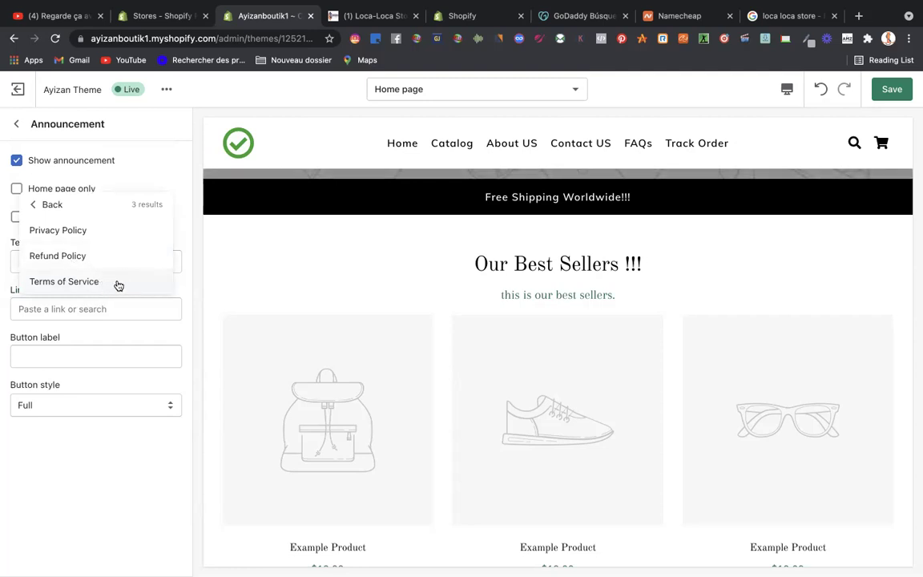
pyautogui.click(146, 160)
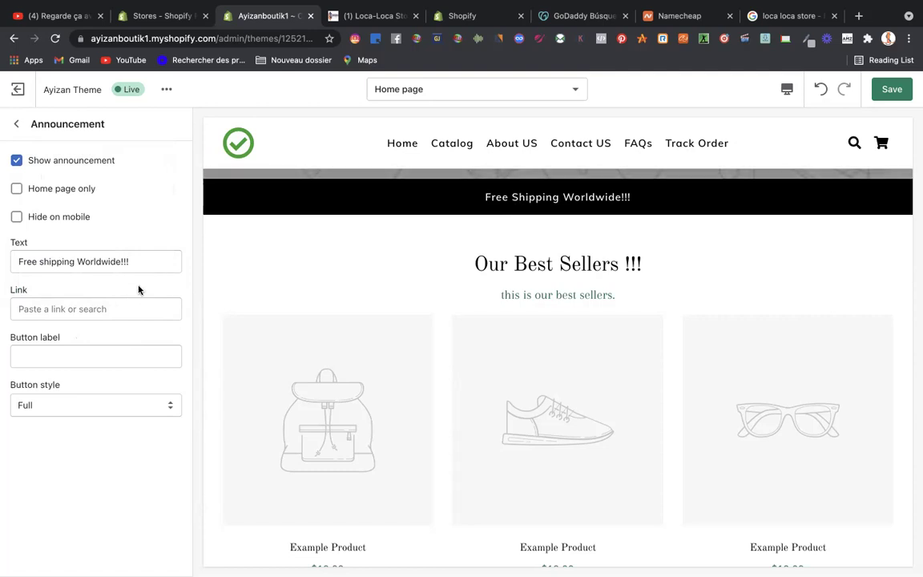
# - Try the Outline button style for the announcement and set it back to Full, leaving the button label empty
pyautogui.click(90, 353)
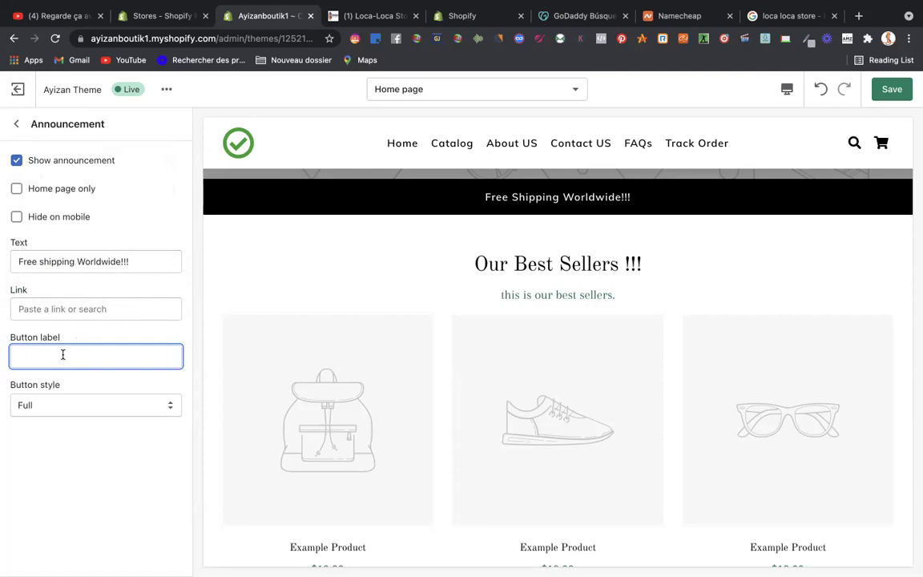
pyautogui.click(112, 407)
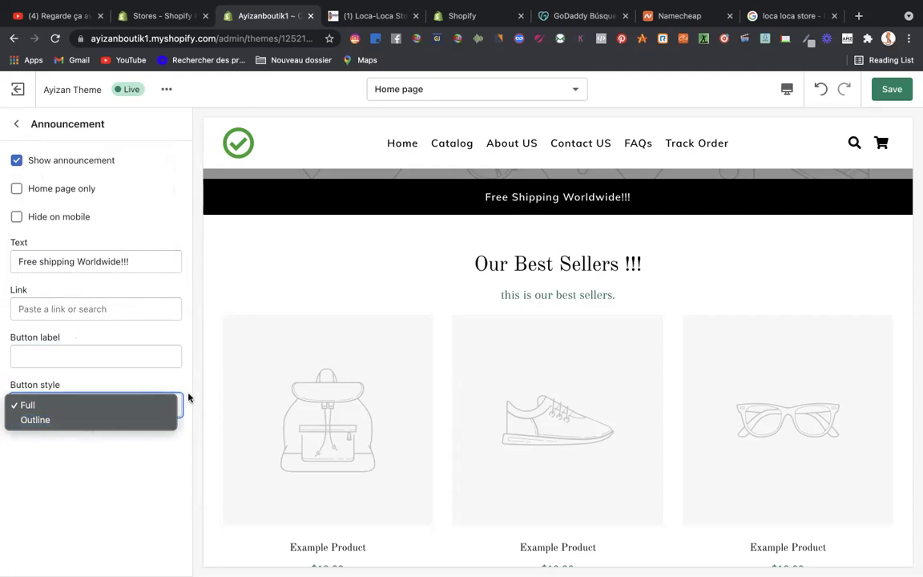
pyautogui.click(54, 424)
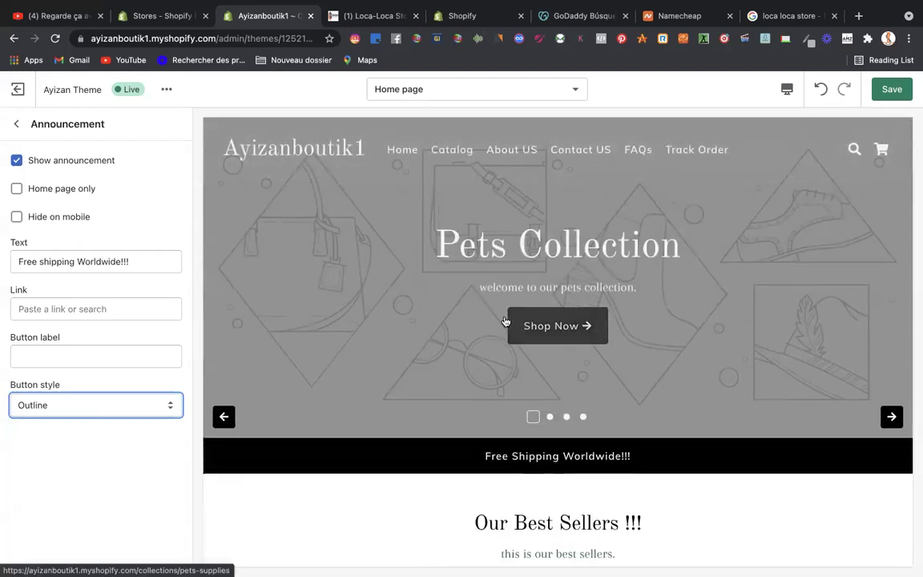
pyautogui.click(91, 410)
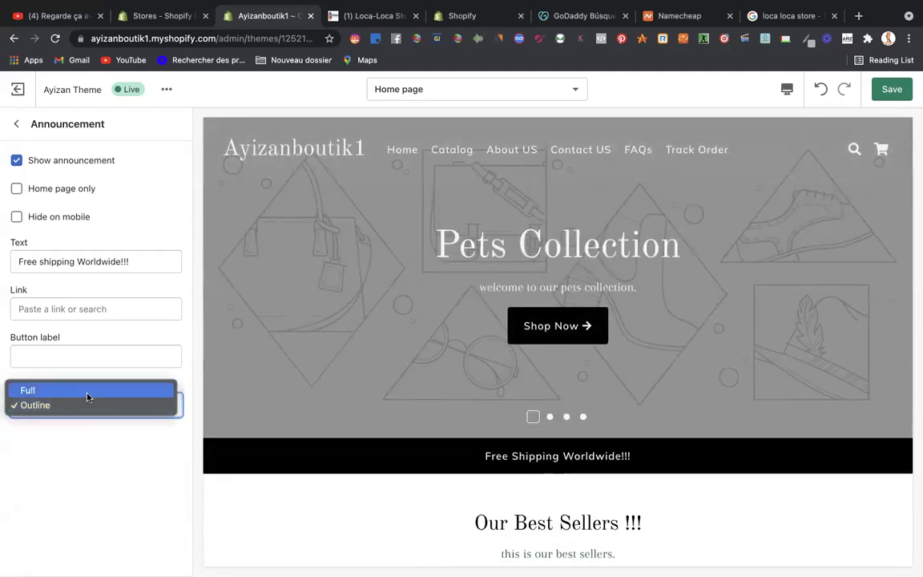
pyautogui.click(36, 391)
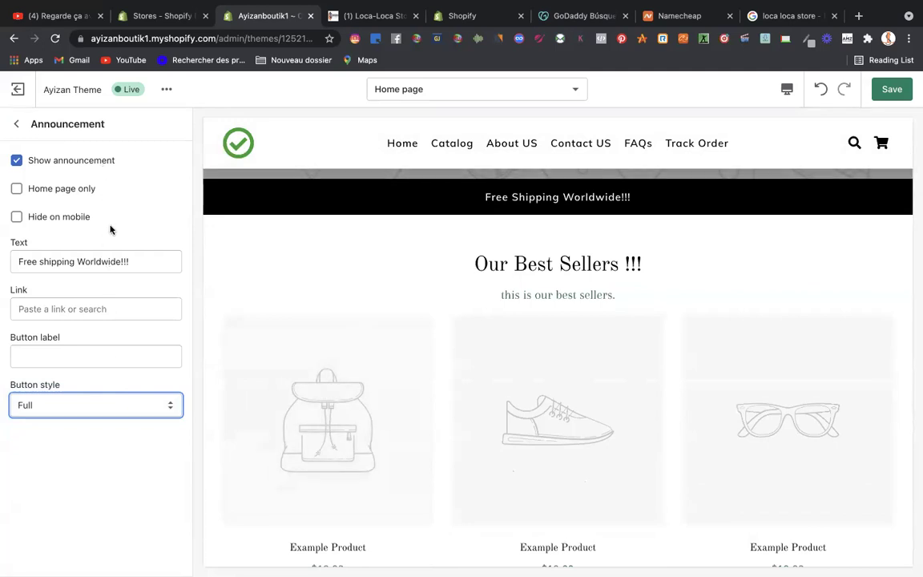
# - Leave the Announcement section, look at the first Featured collection's settings, and return to the section list
pyautogui.click(13, 122)
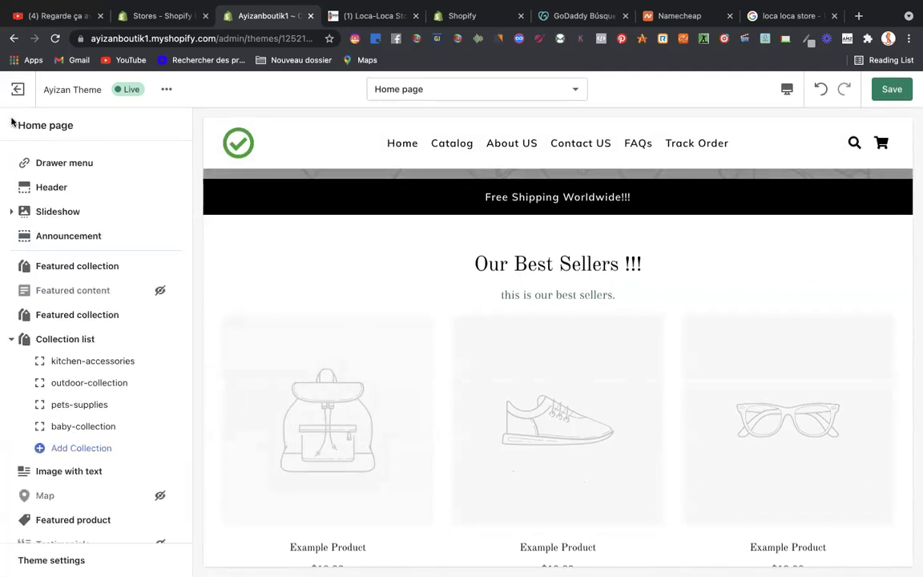
pyautogui.click(87, 268)
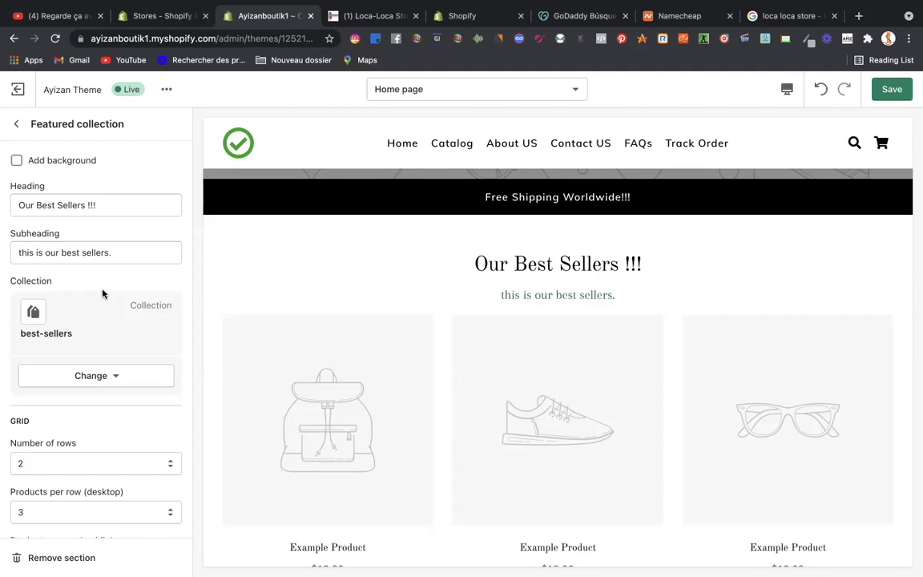
pyautogui.click(15, 126)
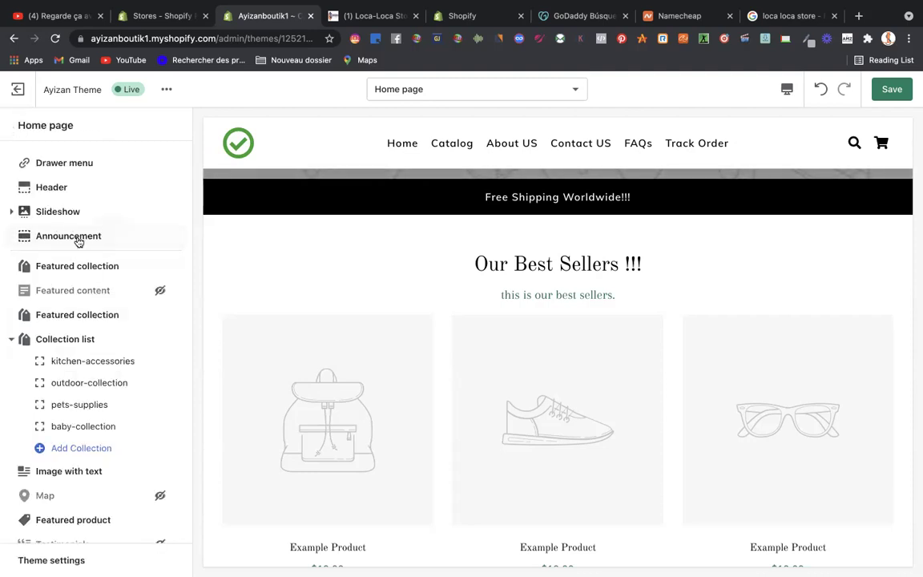
# - Examine the best sellers and Featured Collection product grids in the home page preview
pyautogui.scroll(-2, 406, 342)
pyautogui.scroll(-8, 406, 342)
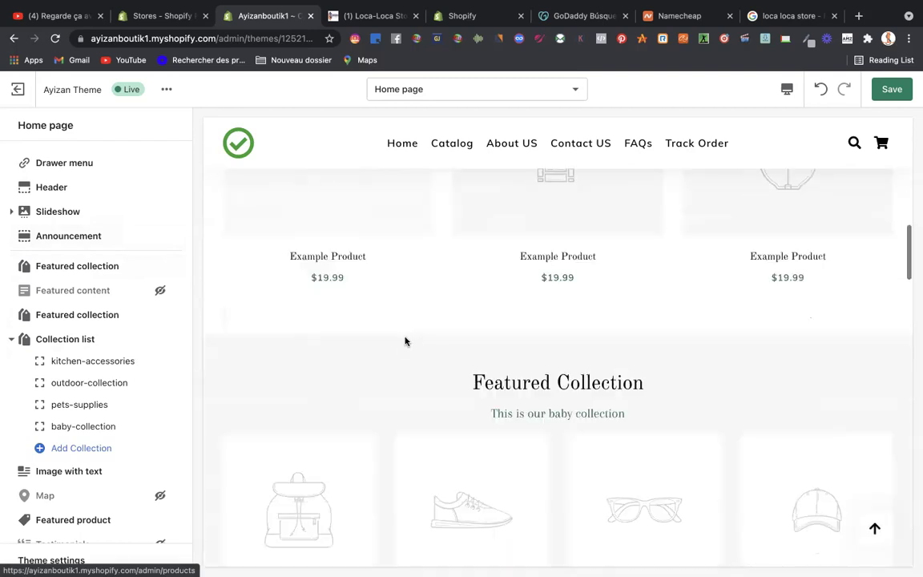
pyautogui.scroll(6, 406, 341)
pyautogui.scroll(-5, 405, 340)
pyautogui.scroll(5, 406, 341)
pyautogui.scroll(1, 406, 340)
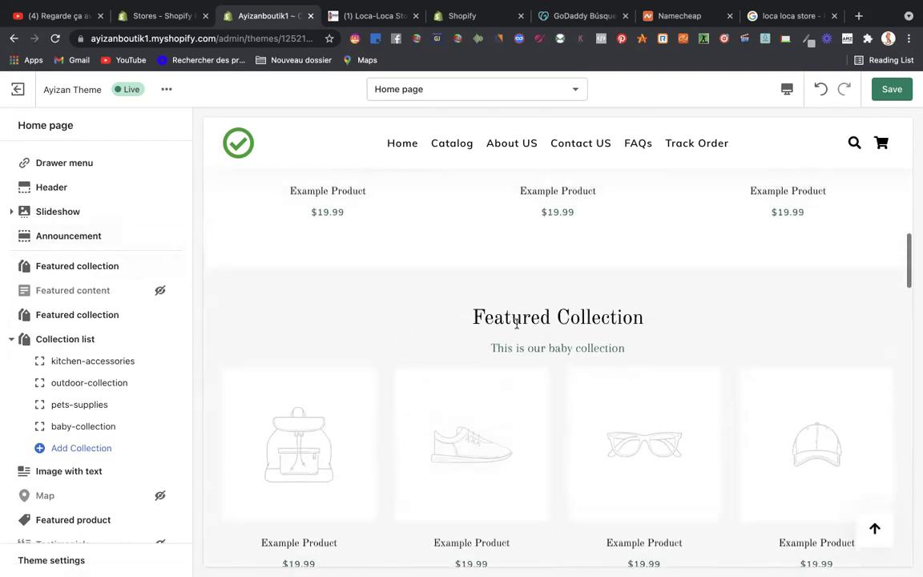
pyautogui.scroll(-2, 510, 394)
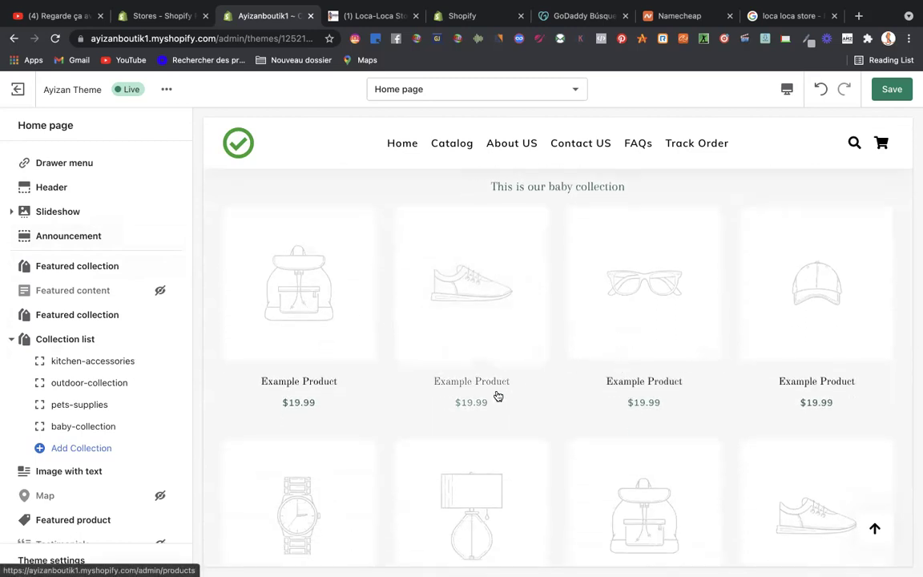
pyautogui.scroll(-3, 498, 396)
pyautogui.scroll(3, 497, 396)
pyautogui.scroll(1, 498, 396)
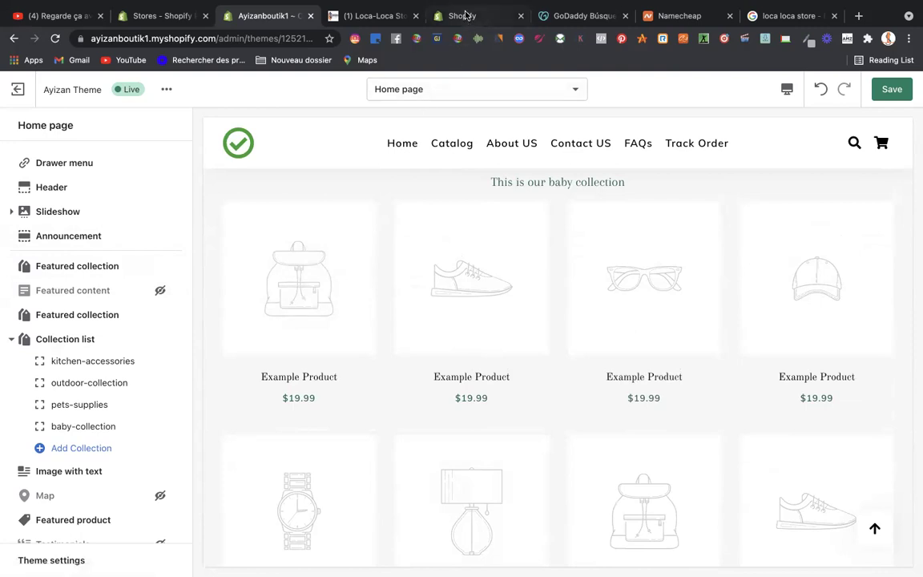
pyautogui.moveTo(469, 5)
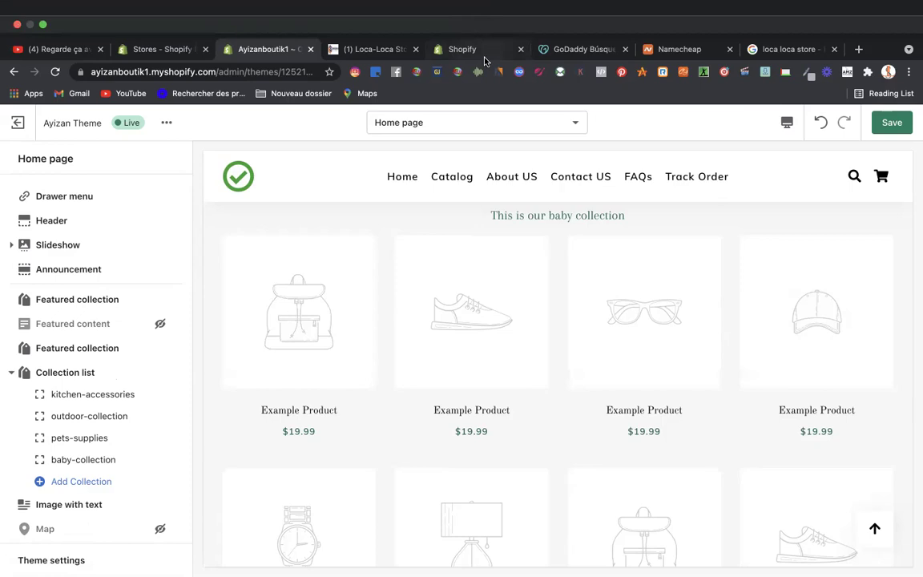
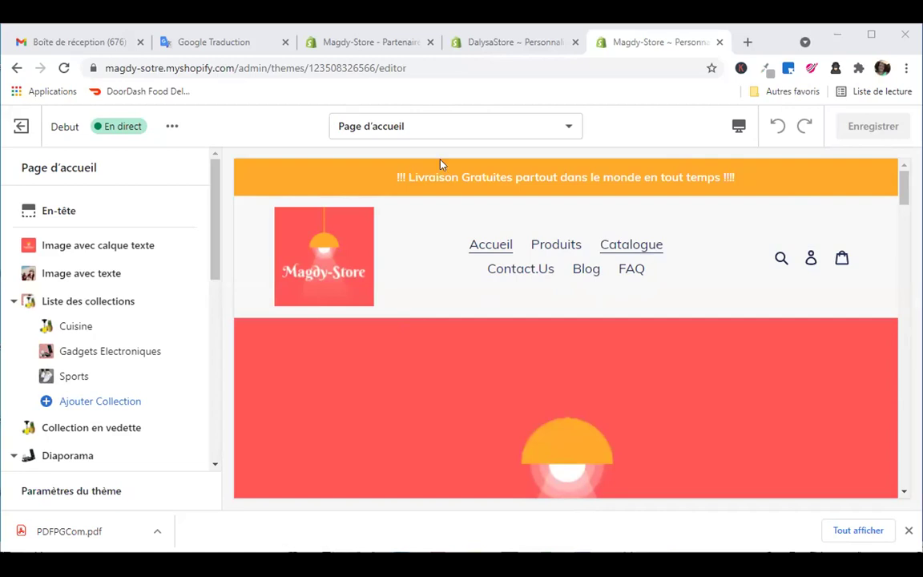
# - Look through the home page section list in the Magdy-Store theme editor
pyautogui.click(698, 306)
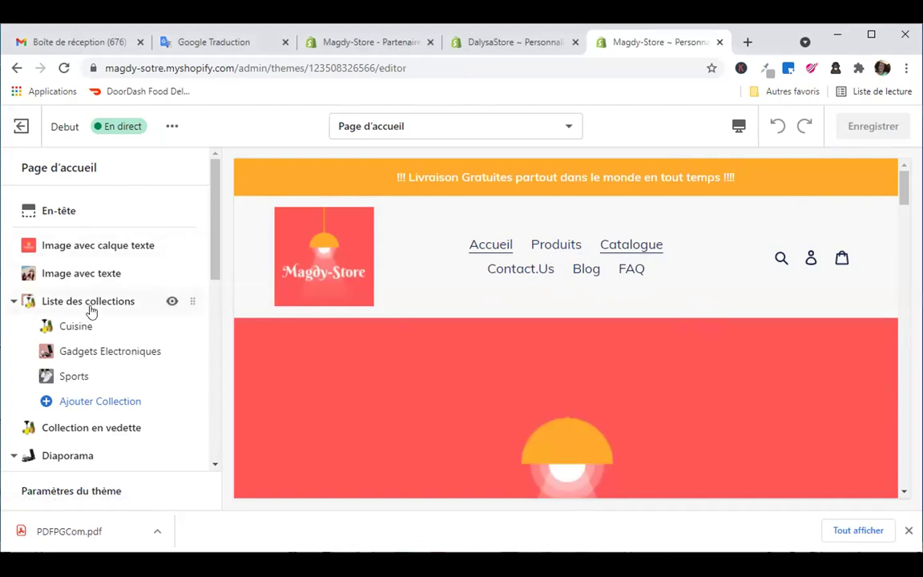
pyautogui.scroll(-4, 91, 311)
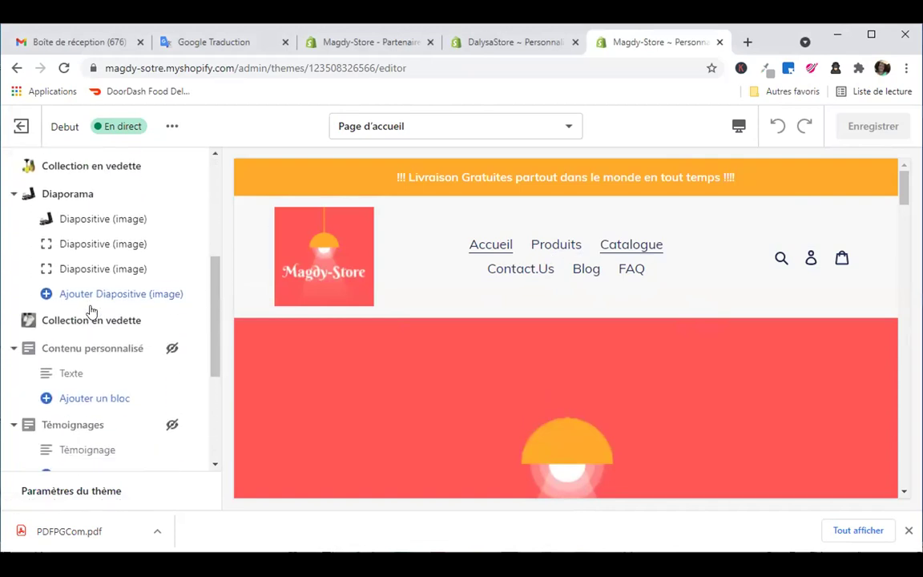
pyautogui.scroll(-2, 90, 311)
pyautogui.scroll(5, 91, 311)
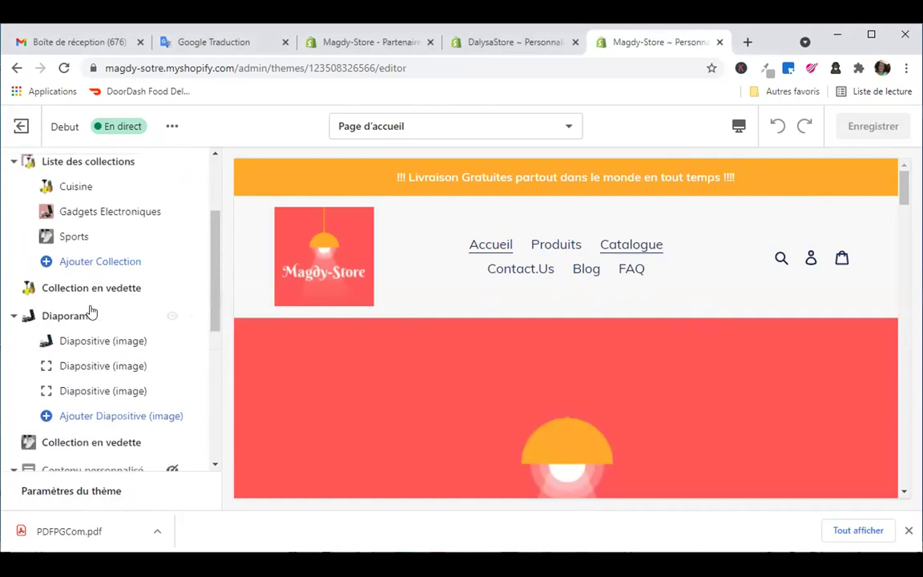
# - Change the layout of the home page's "Image avec calque texte" section to "Largeur fixe"
pyautogui.scroll(1, 90, 311)
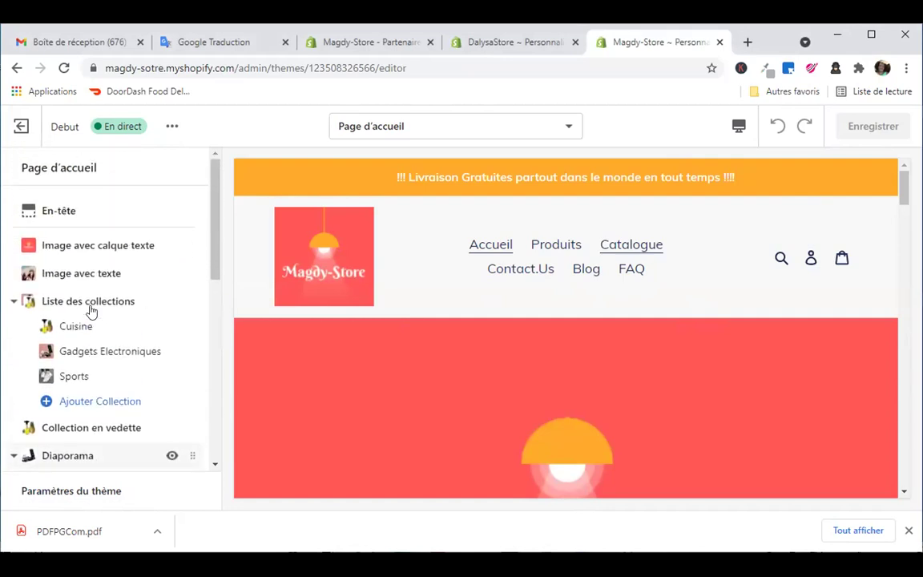
pyautogui.click(104, 247)
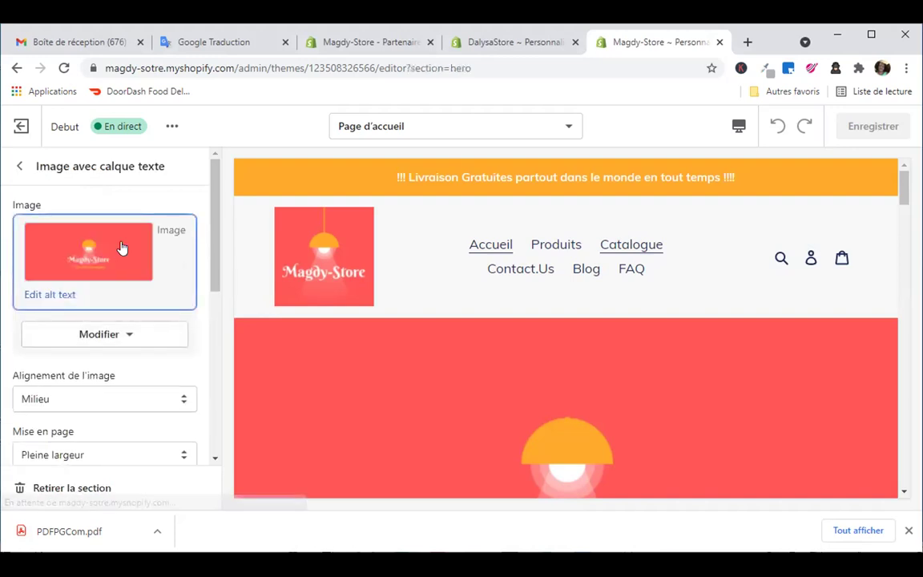
pyautogui.scroll(-1, 114, 290)
pyautogui.scroll(-3, 114, 290)
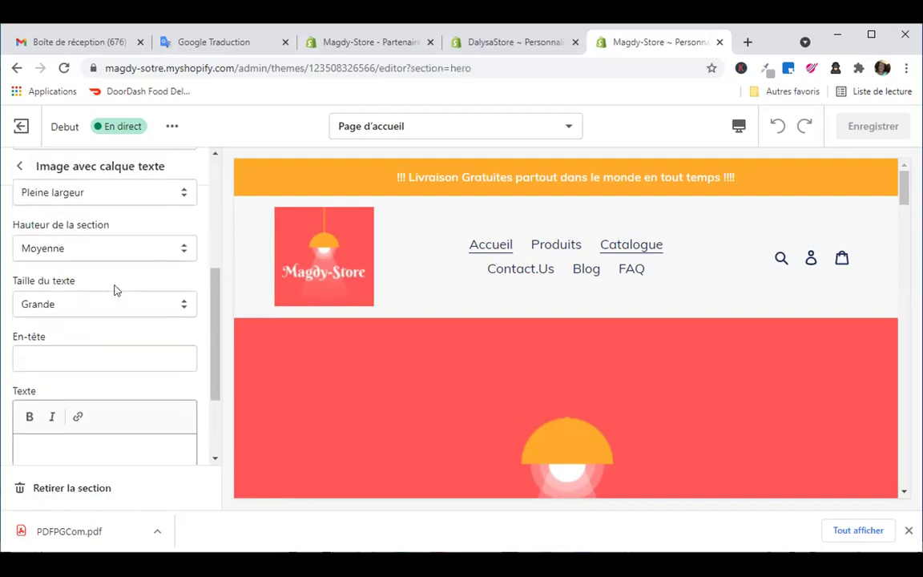
pyautogui.scroll(1, 114, 291)
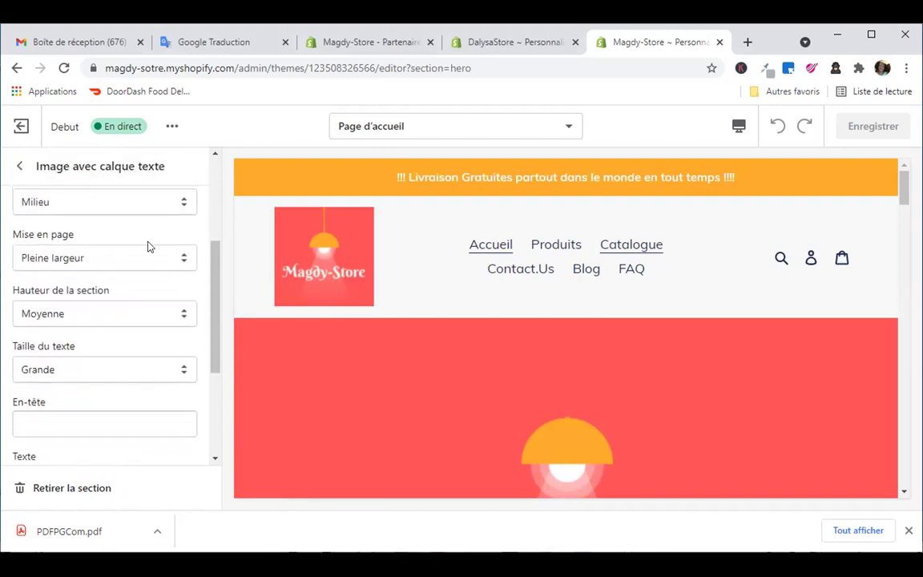
pyautogui.click(135, 259)
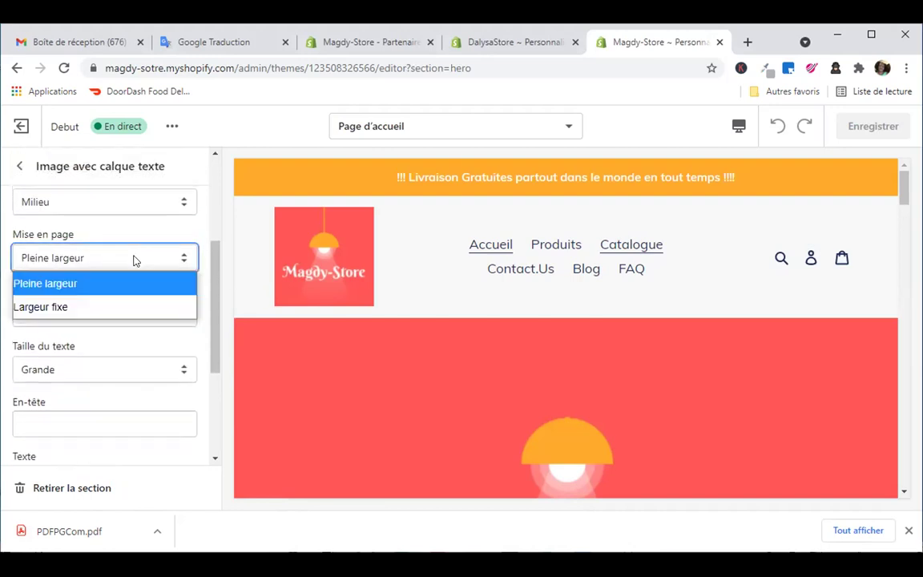
pyautogui.click(76, 306)
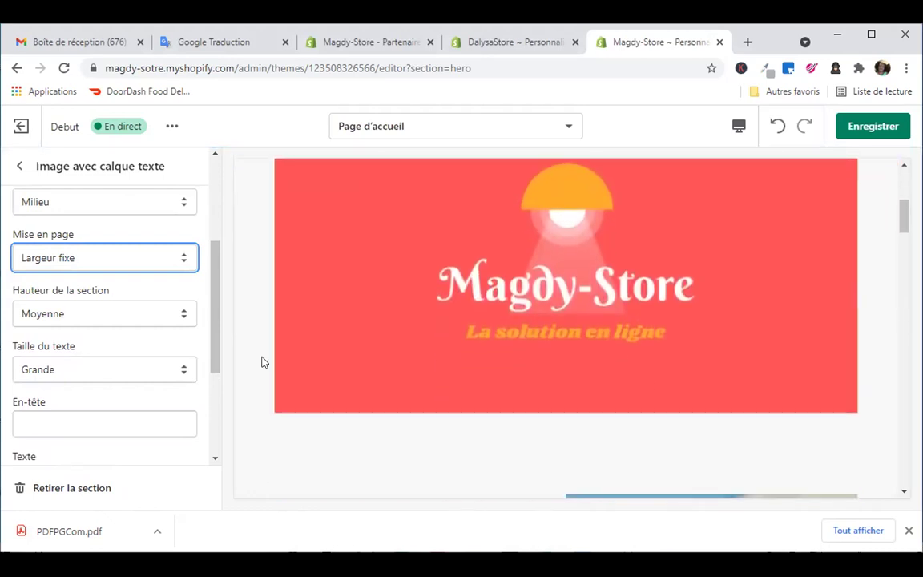
pyautogui.scroll(3, 279, 359)
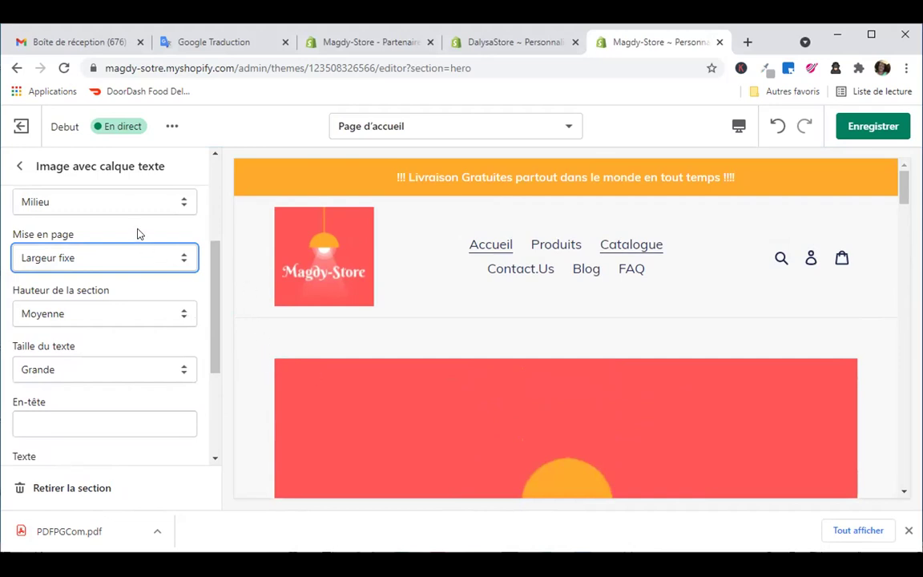
# - Review the section height options and the heading, text and button fields of the "Image avec calque texte" section, then return to the section list
pyautogui.click(111, 319)
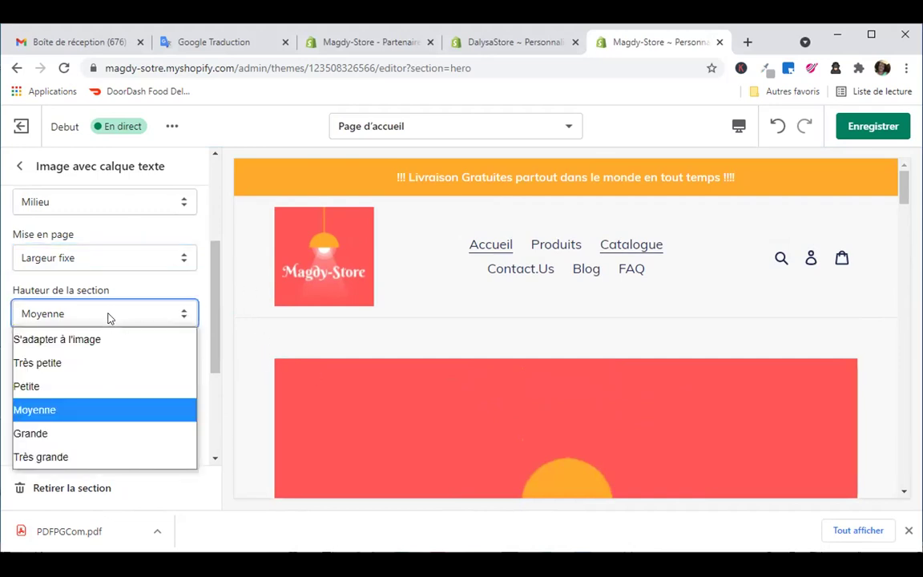
pyautogui.click(151, 286)
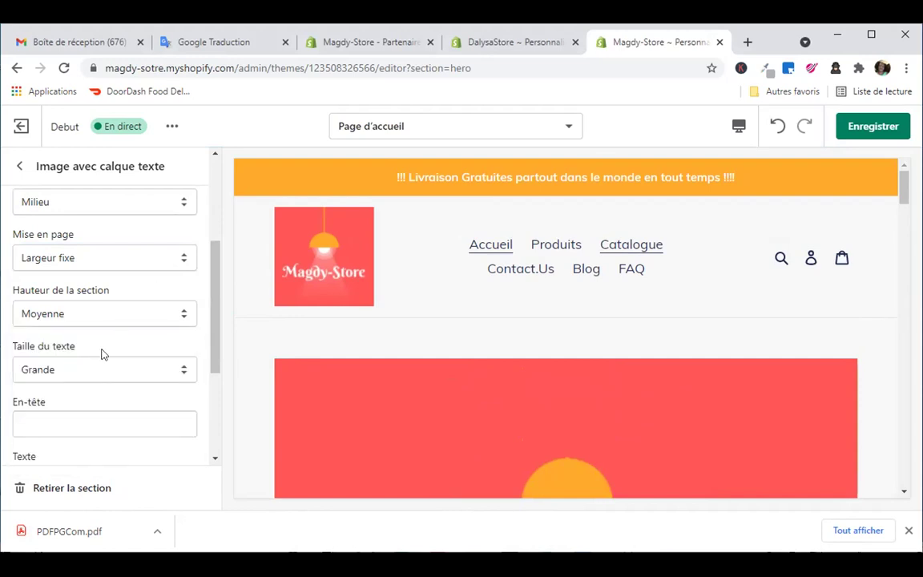
pyautogui.scroll(-1, 106, 388)
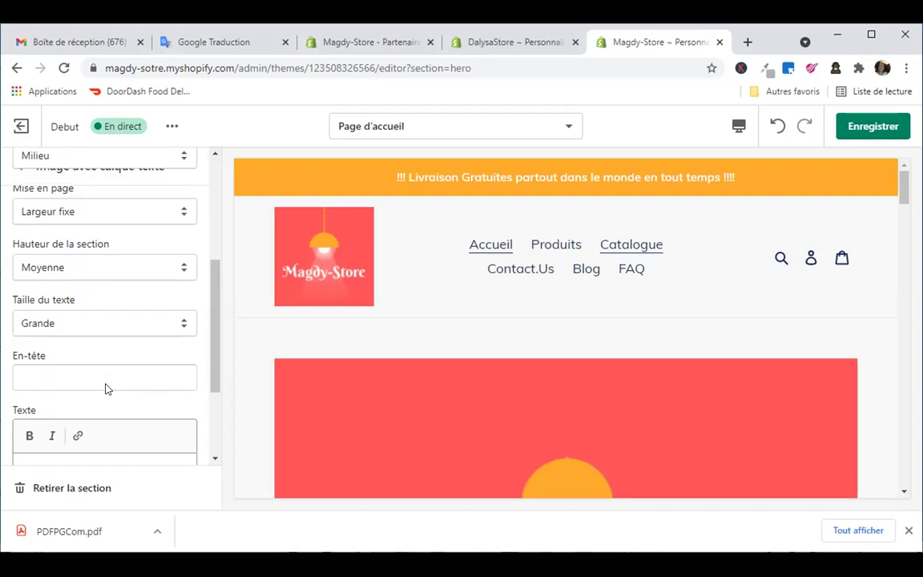
pyautogui.scroll(-3, 106, 388)
pyautogui.scroll(5, 106, 388)
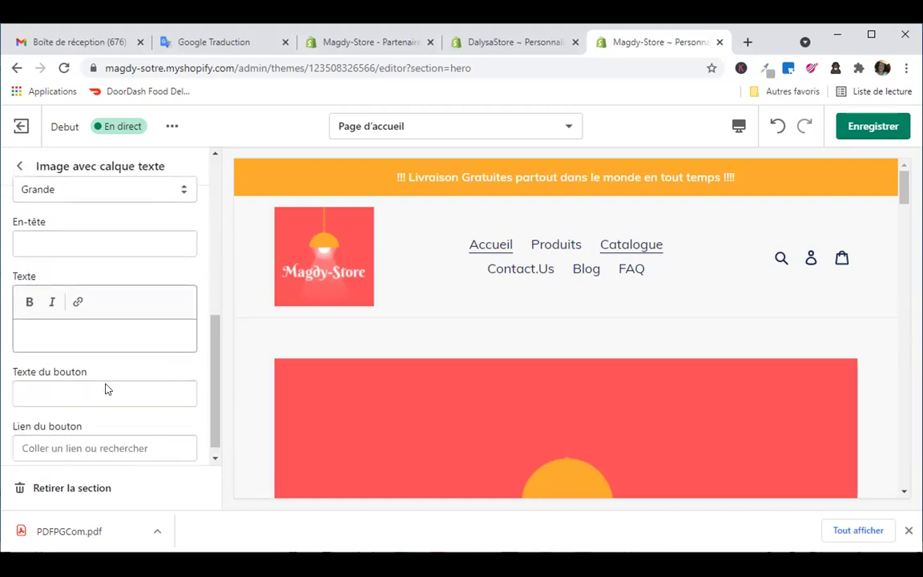
pyautogui.click(19, 165)
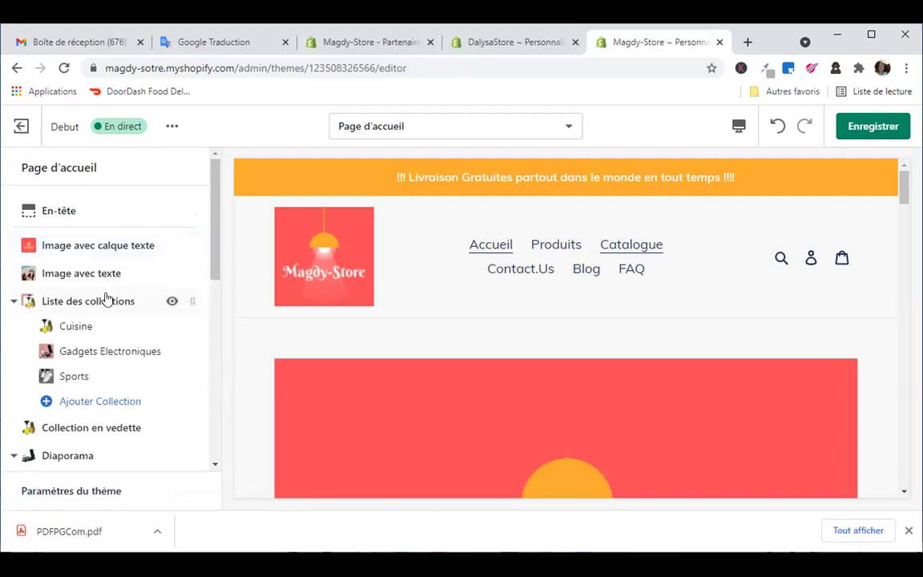
# - Look through the home page's section list, from the collections and slideshow down to the hidden sections and footer
pyautogui.scroll(-1, 107, 298)
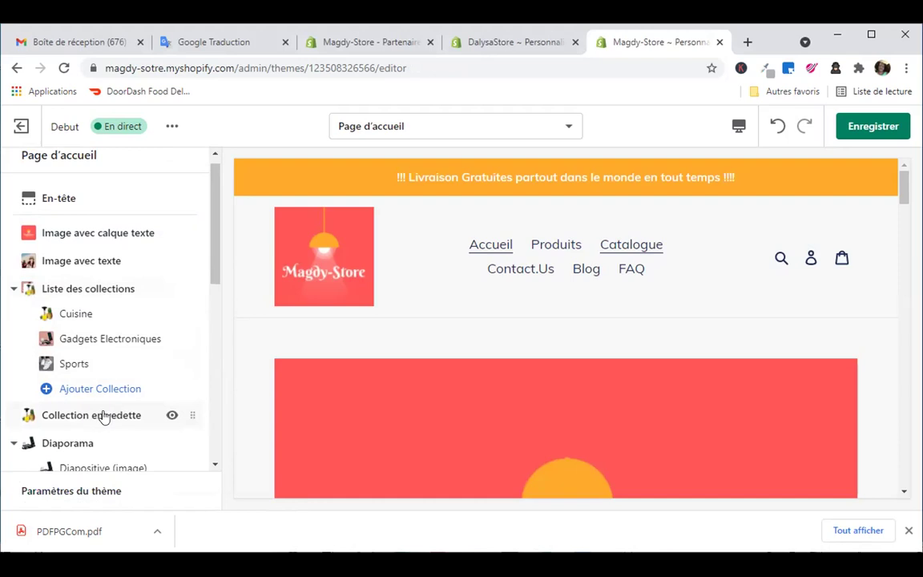
pyautogui.scroll(-2, 104, 416)
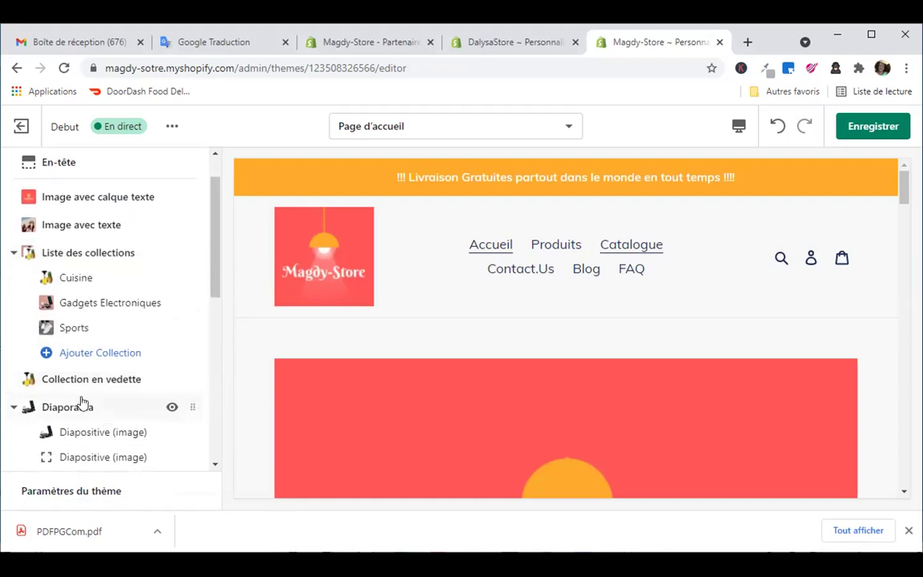
pyautogui.scroll(-5, 82, 409)
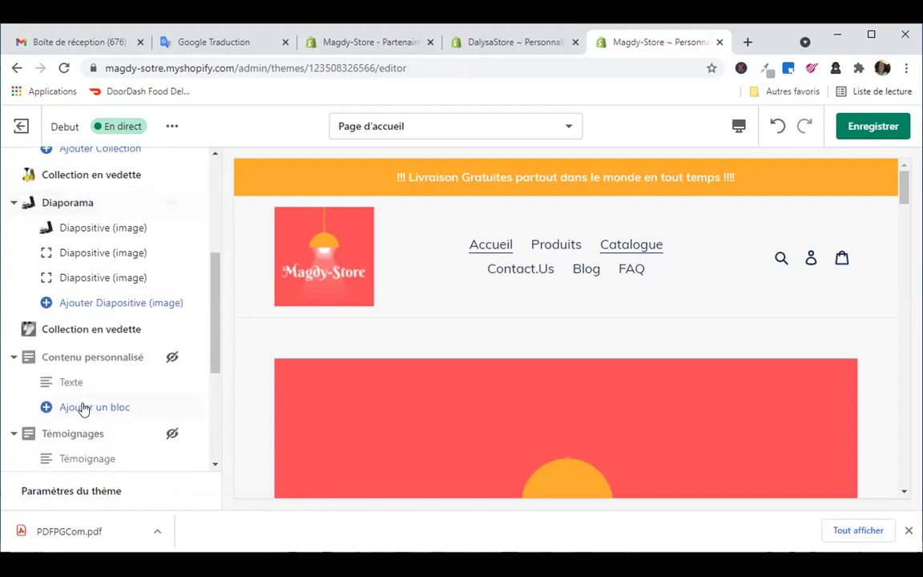
pyautogui.scroll(-5, 82, 409)
pyautogui.scroll(-1, 83, 410)
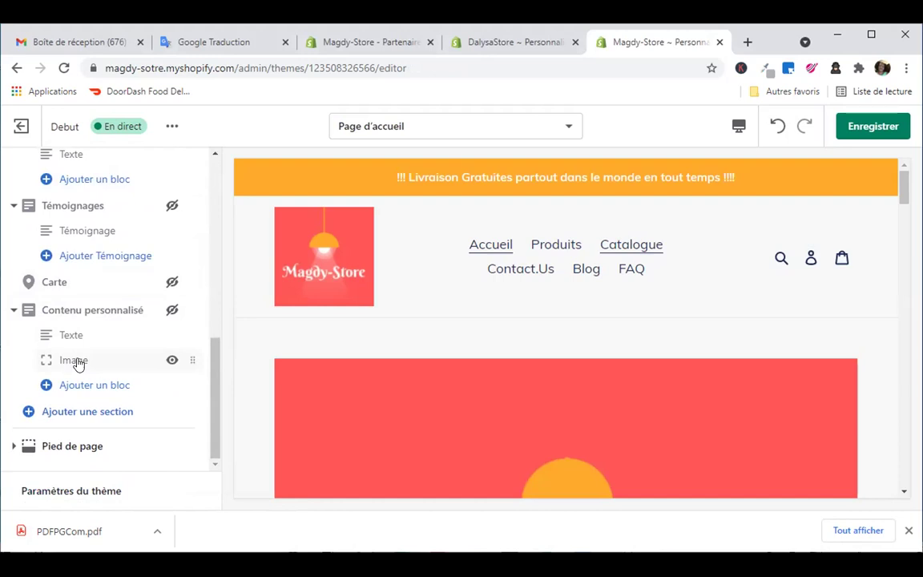
pyautogui.scroll(10, 83, 315)
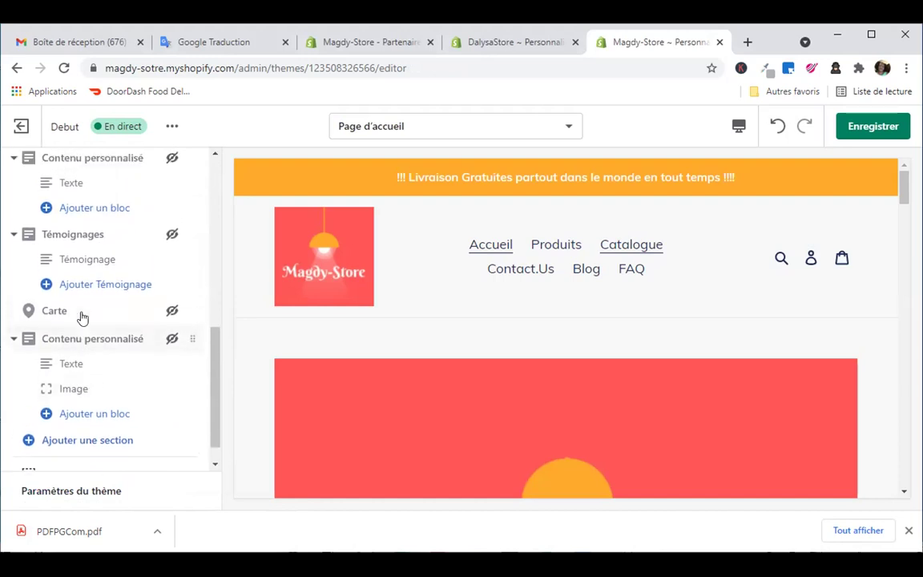
pyautogui.scroll(1, 83, 318)
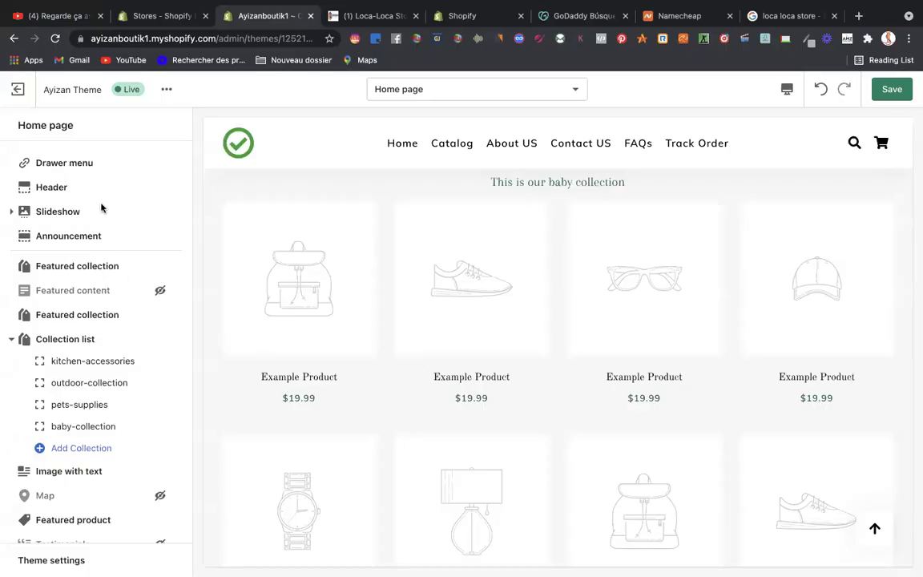
# - Go through the Ayizan Theme's home page sections and open the settings of the Image with text section
pyautogui.scroll(-4, 101, 206)
pyautogui.scroll(2, 102, 207)
pyautogui.scroll(-15, 101, 207)
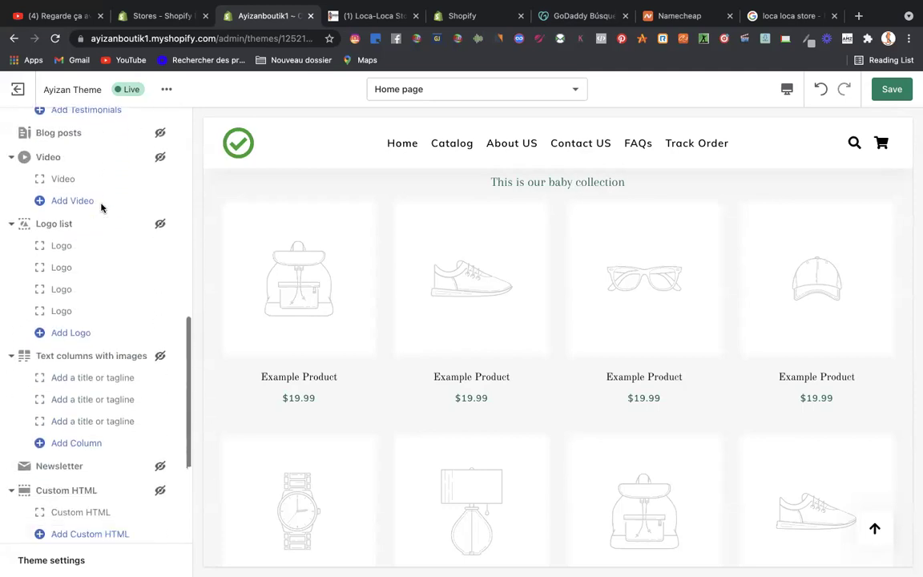
pyautogui.scroll(15, 101, 208)
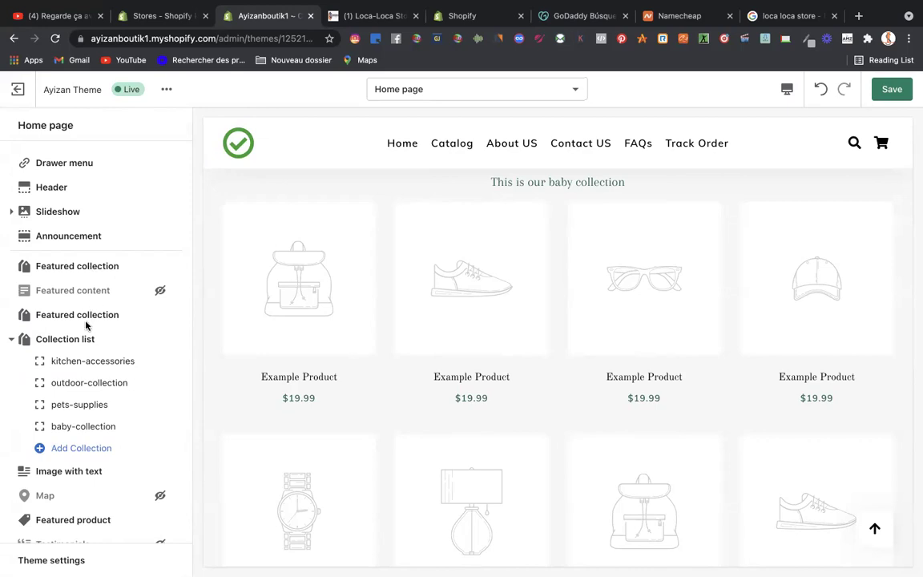
pyautogui.scroll(-3, 90, 343)
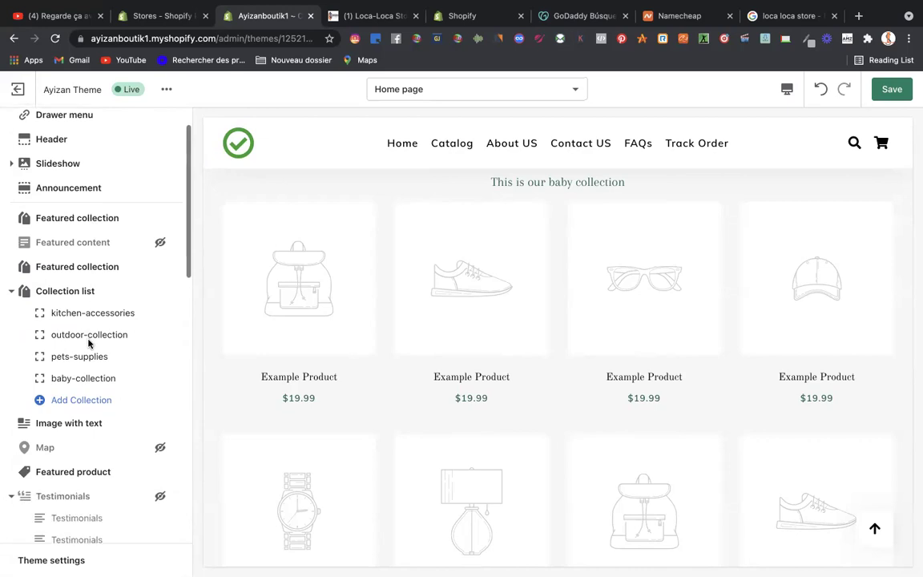
pyautogui.click(75, 355)
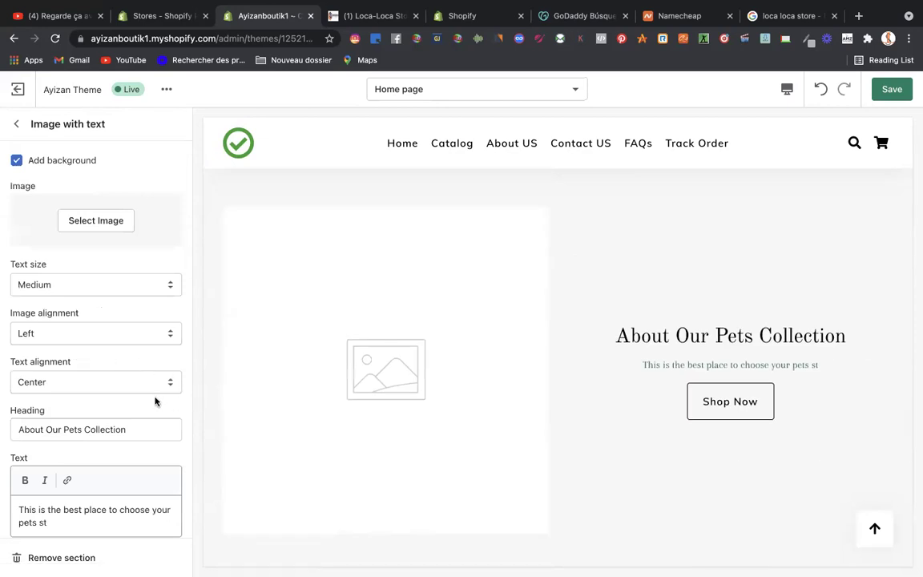
pyautogui.scroll(-3, 155, 402)
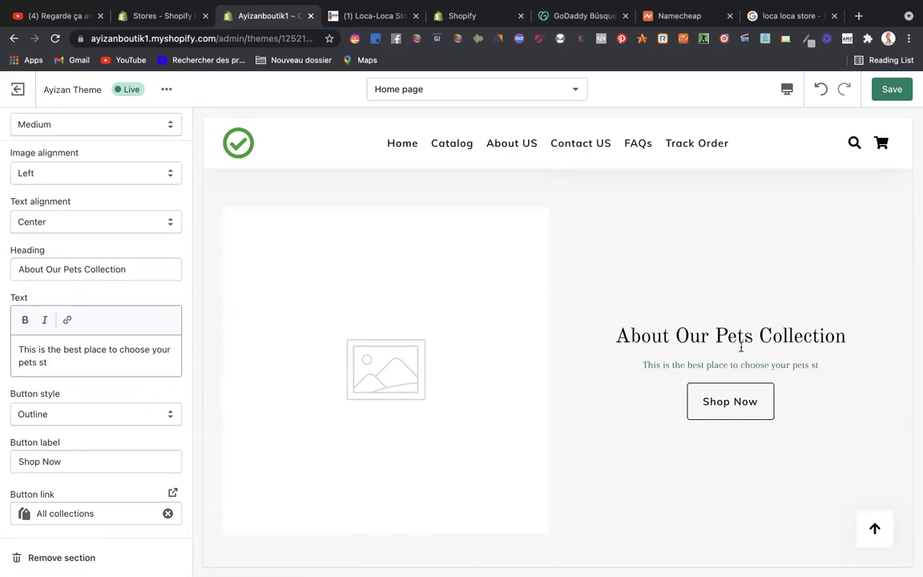
pyautogui.scroll(-5, 737, 350)
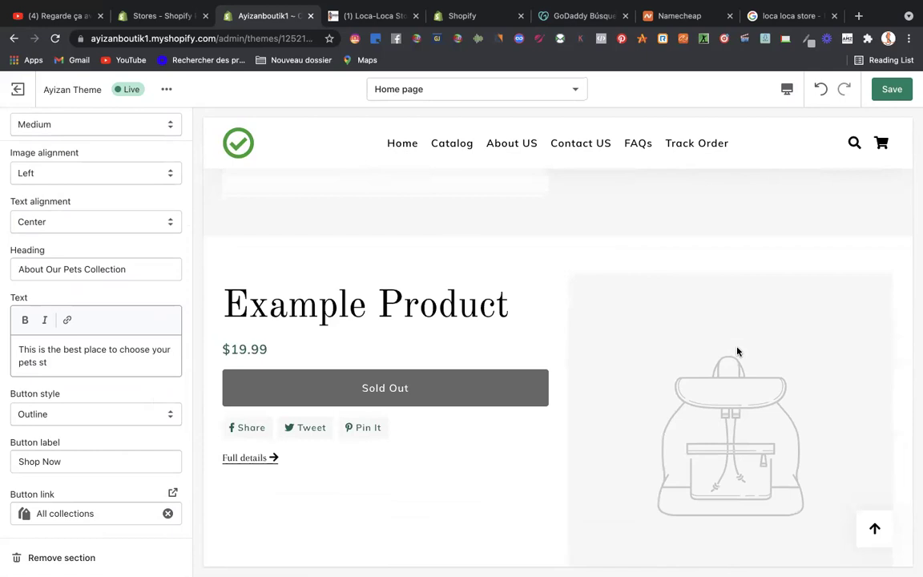
# - Try the Full, Outline and Default button styles in the Image with text section, and settle on Full
pyautogui.click(72, 416)
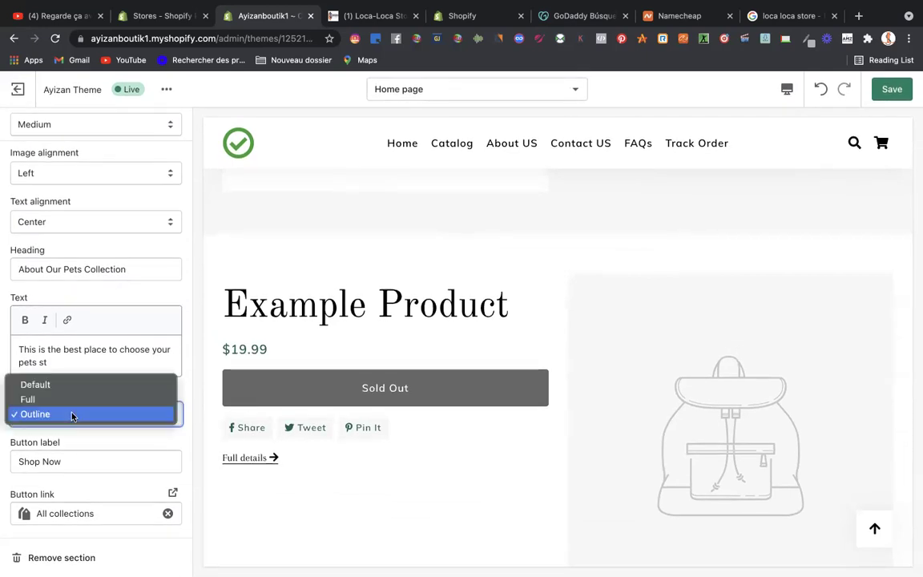
pyautogui.click(71, 403)
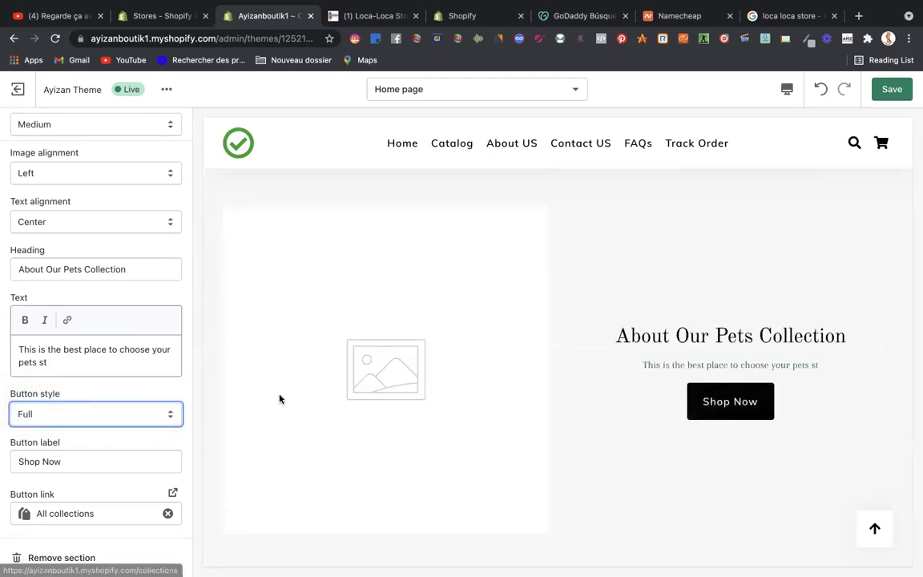
pyautogui.click(121, 413)
pyautogui.click(74, 430)
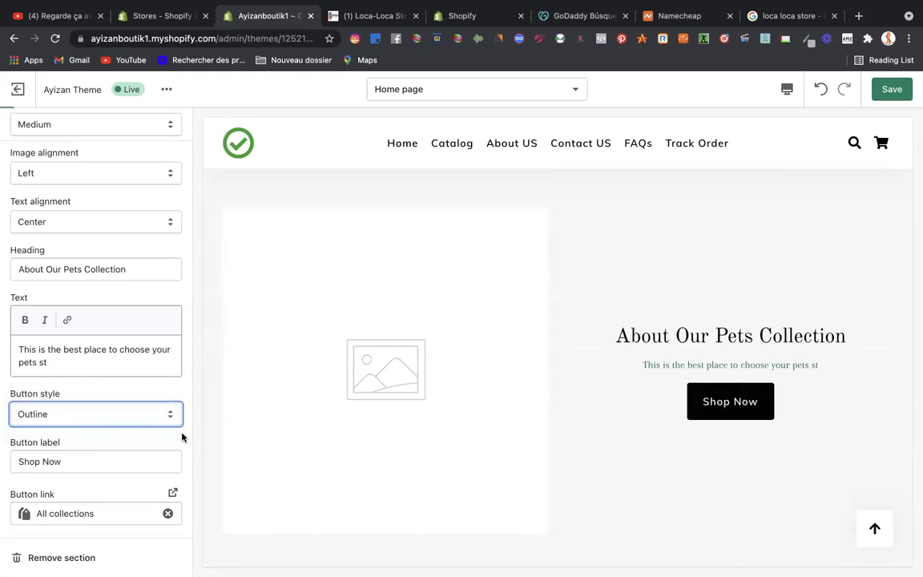
pyautogui.click(93, 412)
pyautogui.click(77, 384)
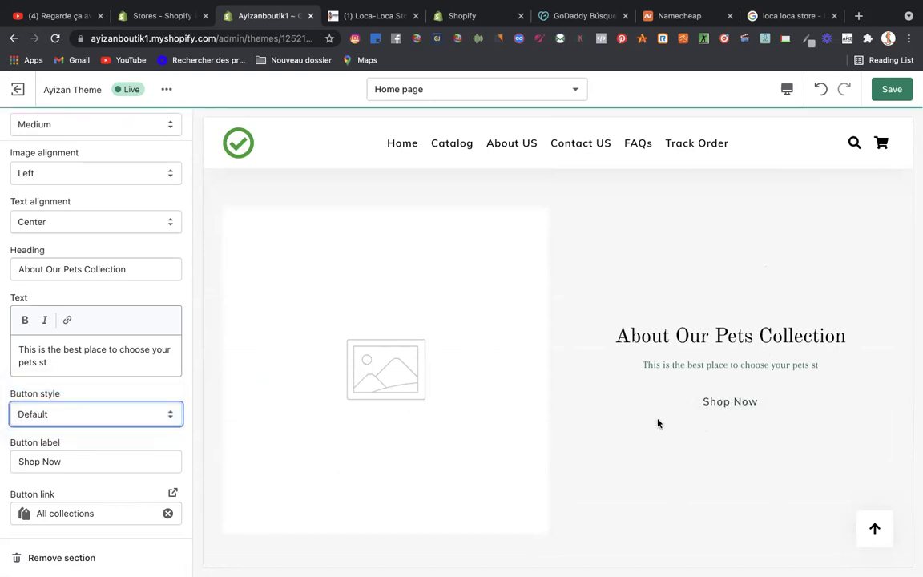
pyautogui.click(125, 410)
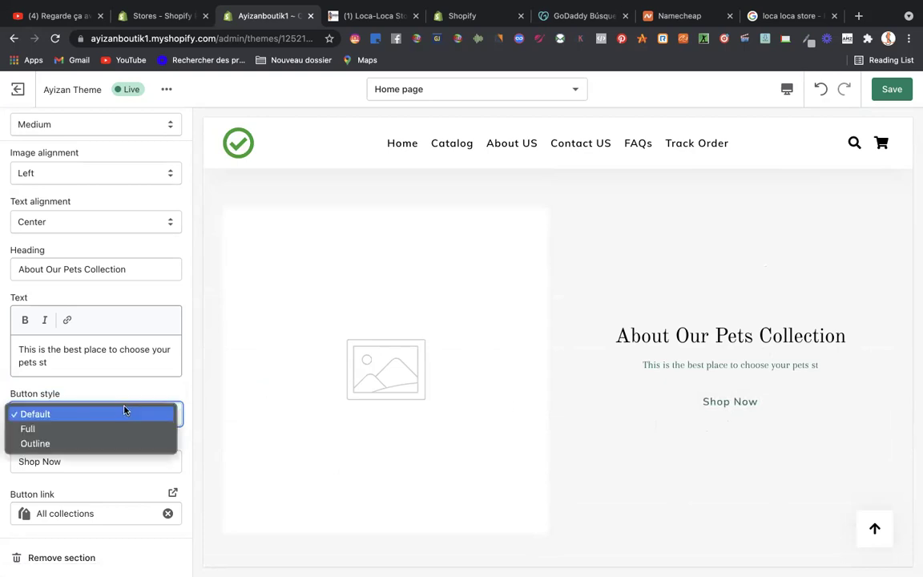
pyautogui.click(93, 431)
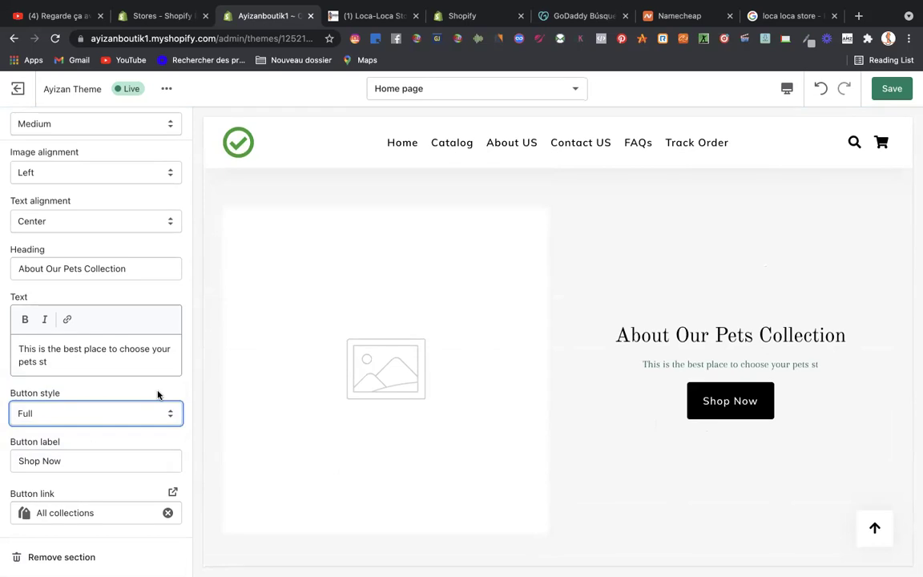
# - Replace the button label of the Image with text section with "view more"
pyautogui.click(94, 469)
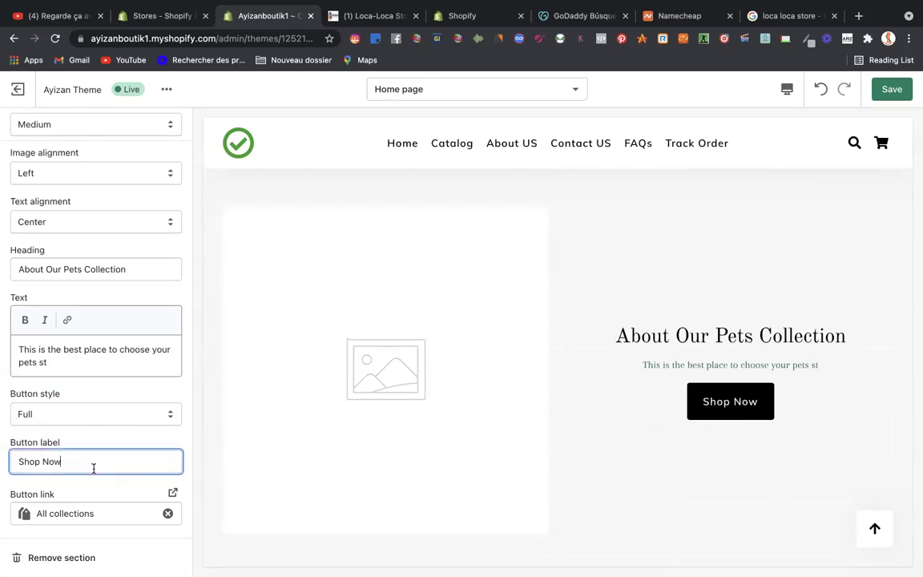
pyautogui.press('BackSpace')
pyautogui.press('BackSpace')
pyautogui.press('BackSpace')
pyautogui.press('BackSpace')
pyautogui.press('BackSpace')
pyautogui.press('BackSpace')
pyautogui.press('BackSpace')
pyautogui.press('BackSpace')
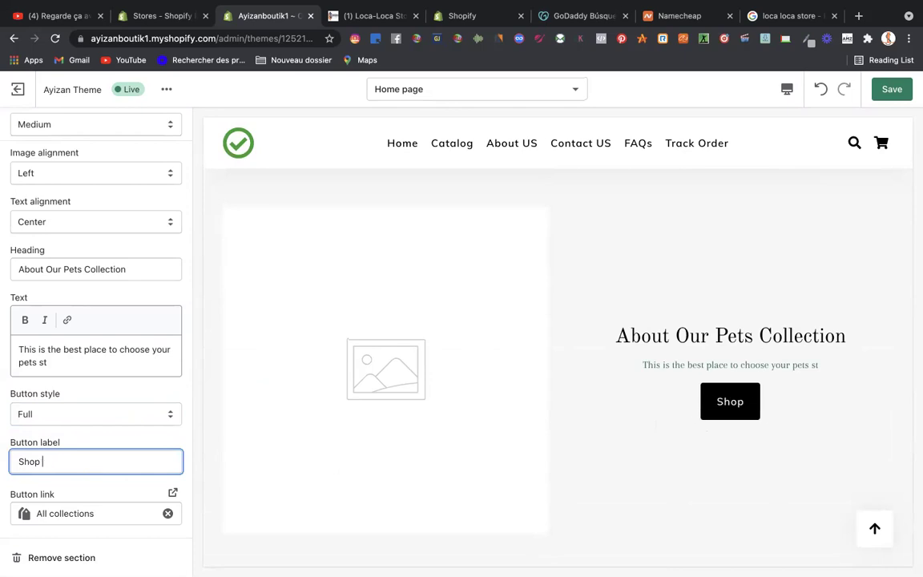
pyautogui.write('v')
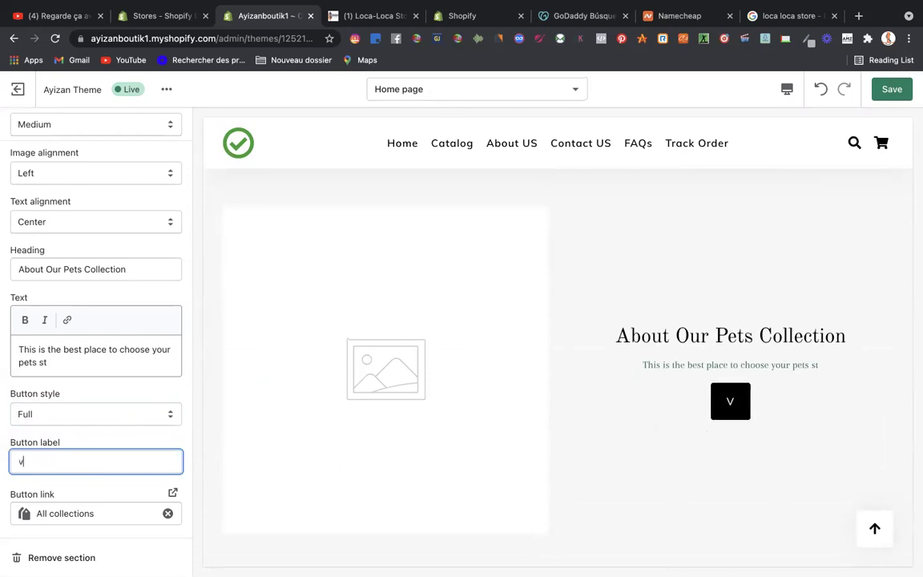
pyautogui.write('iew morer')
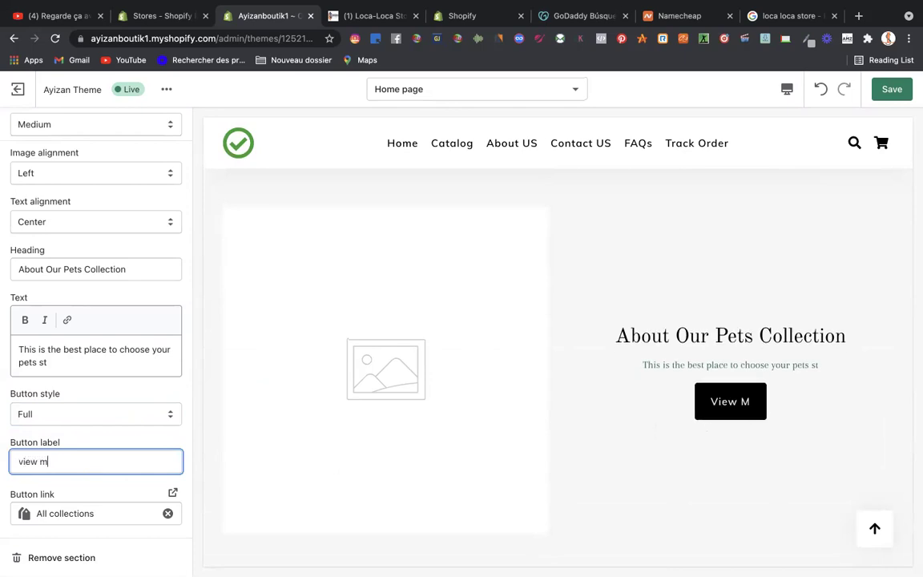
pyautogui.press('BackSpace')
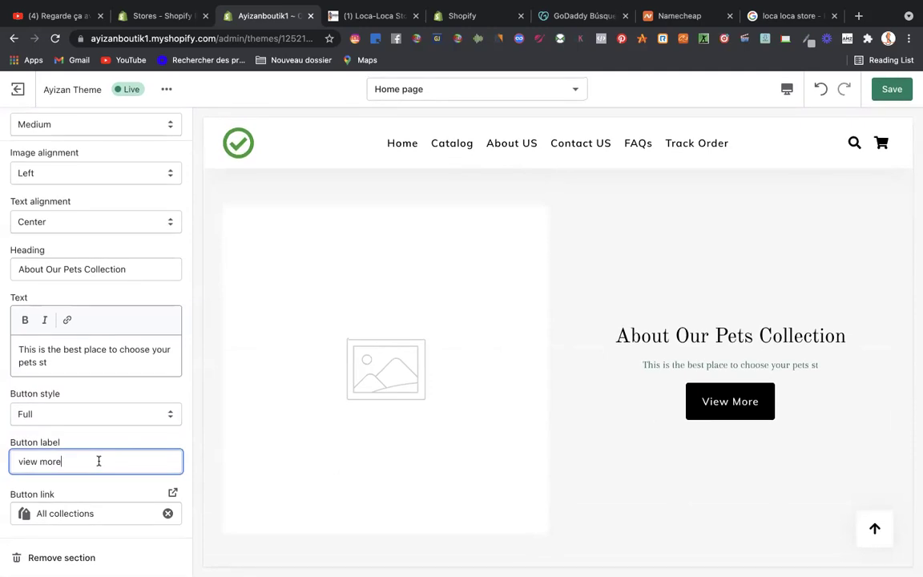
# - Clear the button link of the Image with text section and browse the product, collection and page link targets
pyautogui.click(168, 514)
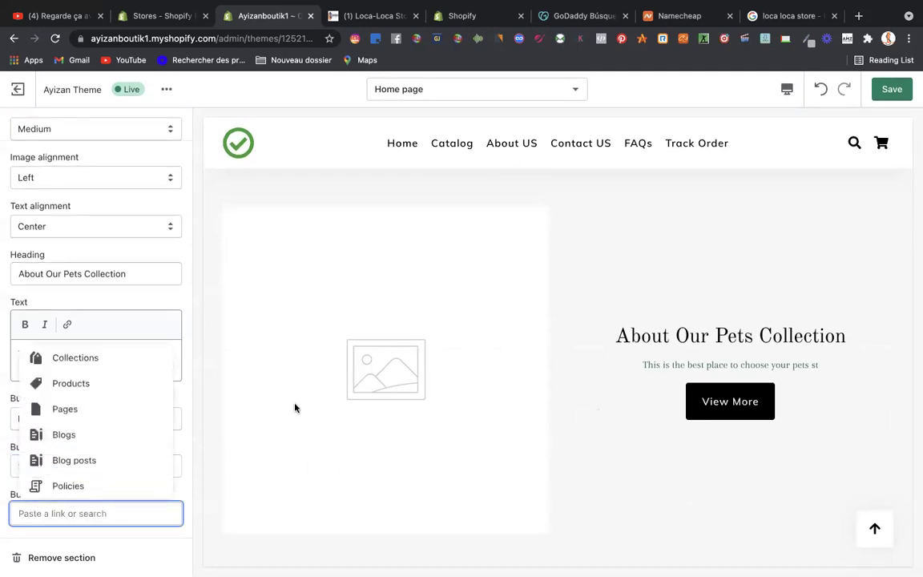
pyautogui.click(73, 390)
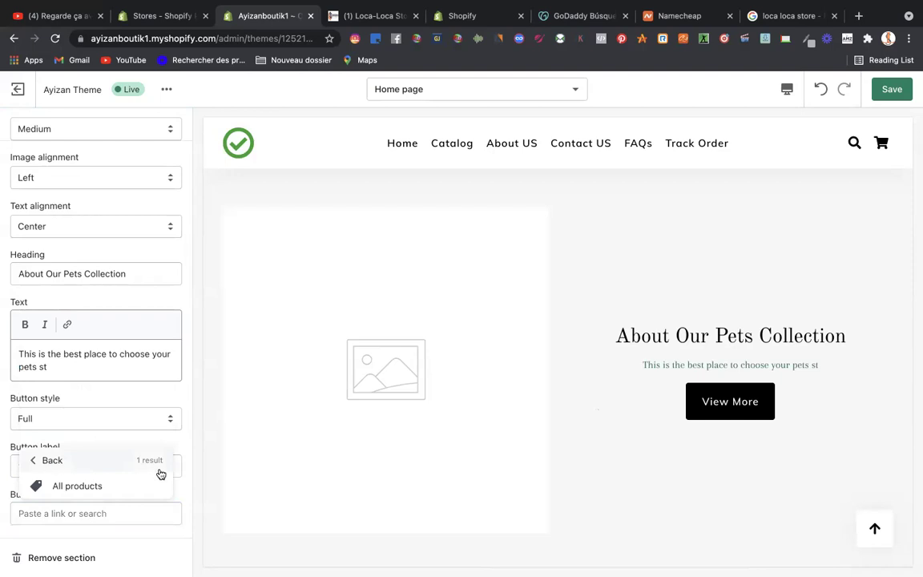
pyautogui.click(42, 460)
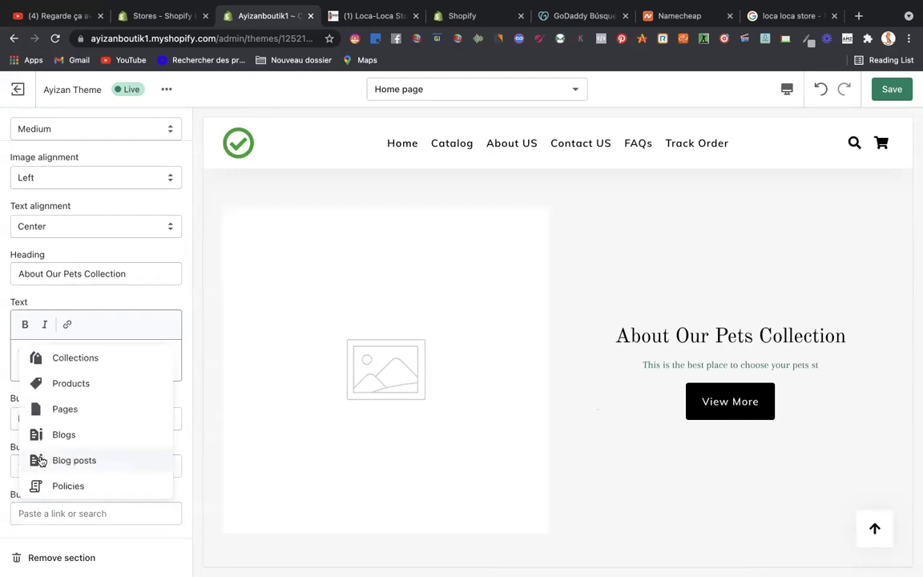
pyautogui.click(90, 363)
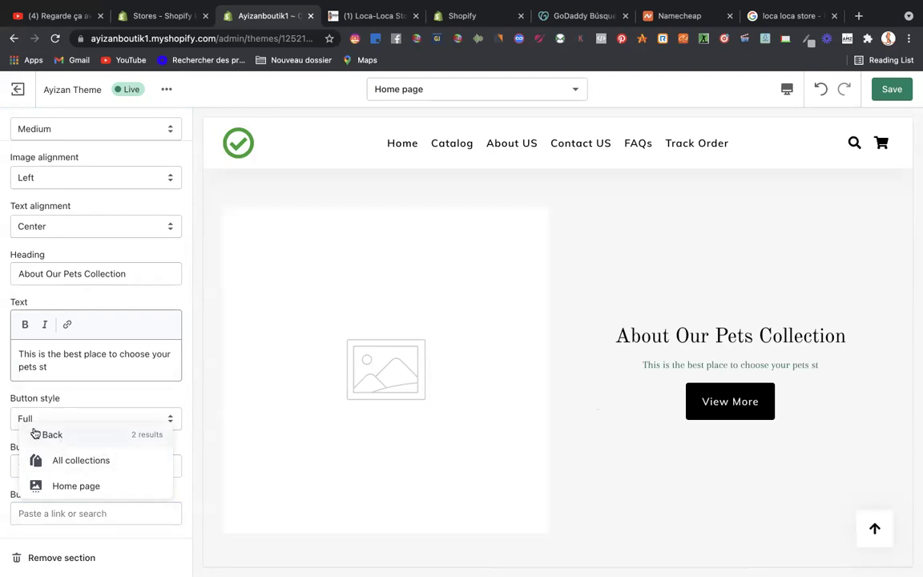
pyautogui.click(47, 435)
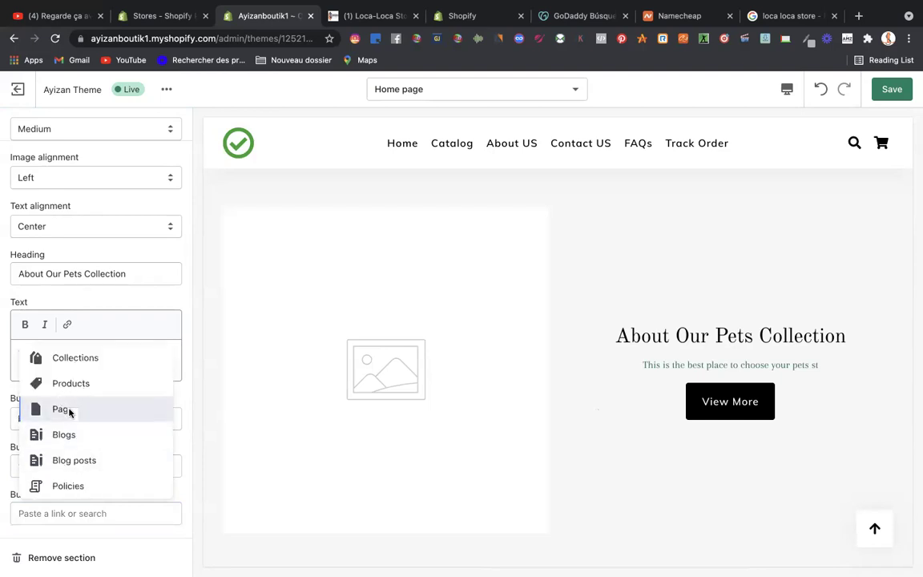
pyautogui.click(70, 410)
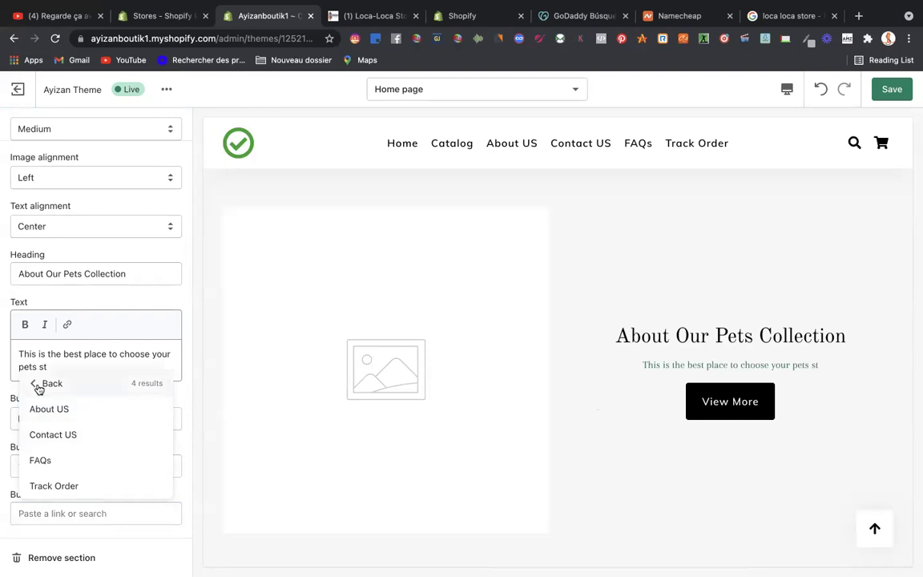
pyautogui.click(39, 385)
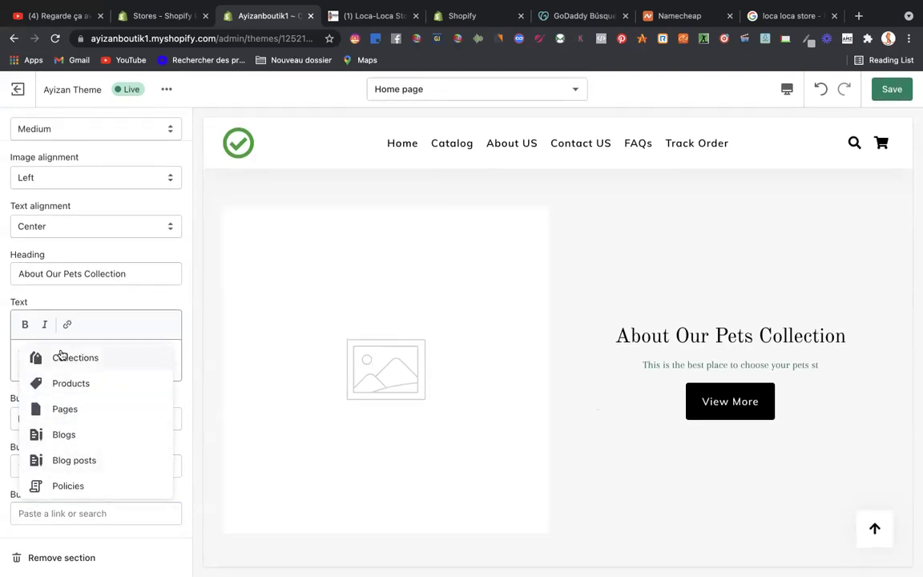
pyautogui.click(147, 297)
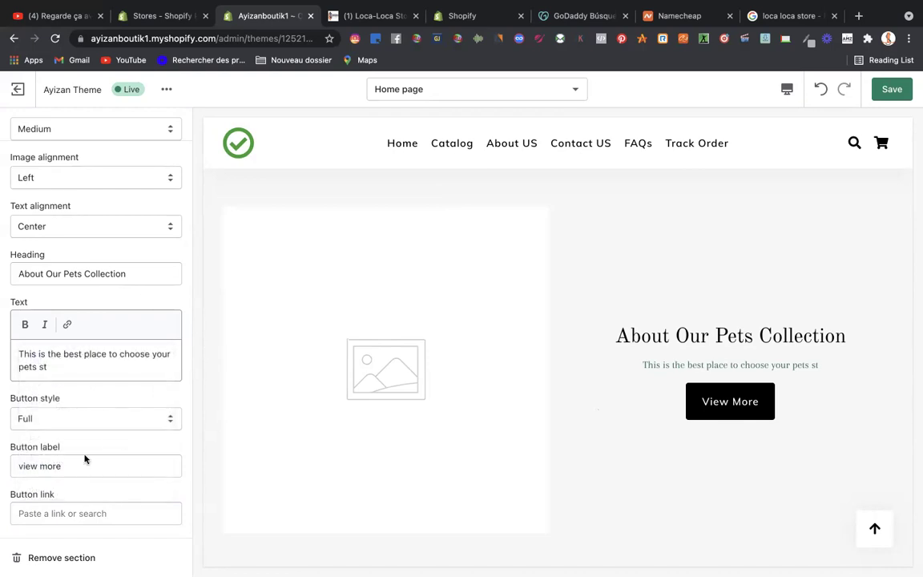
# - Set the button link of the Image with text section to All collections
pyautogui.click(91, 511)
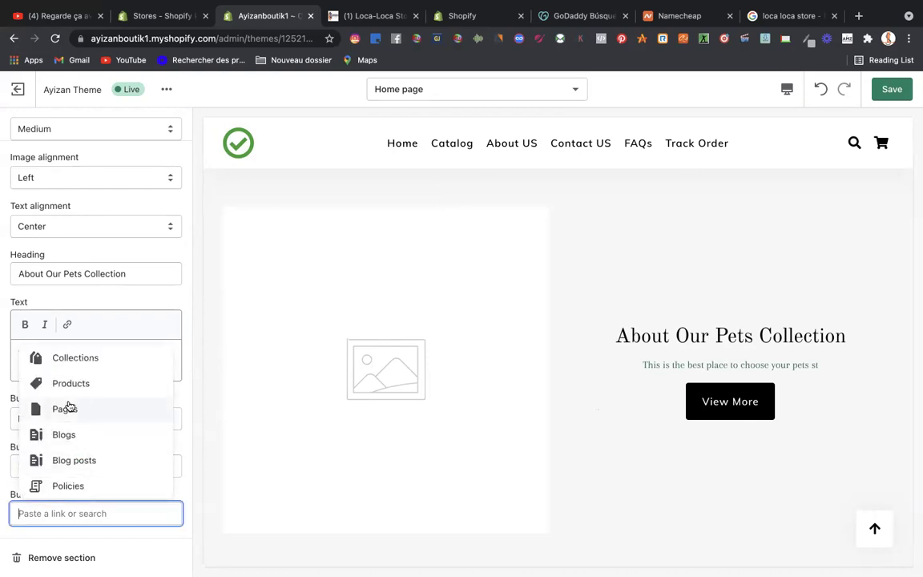
pyautogui.click(80, 361)
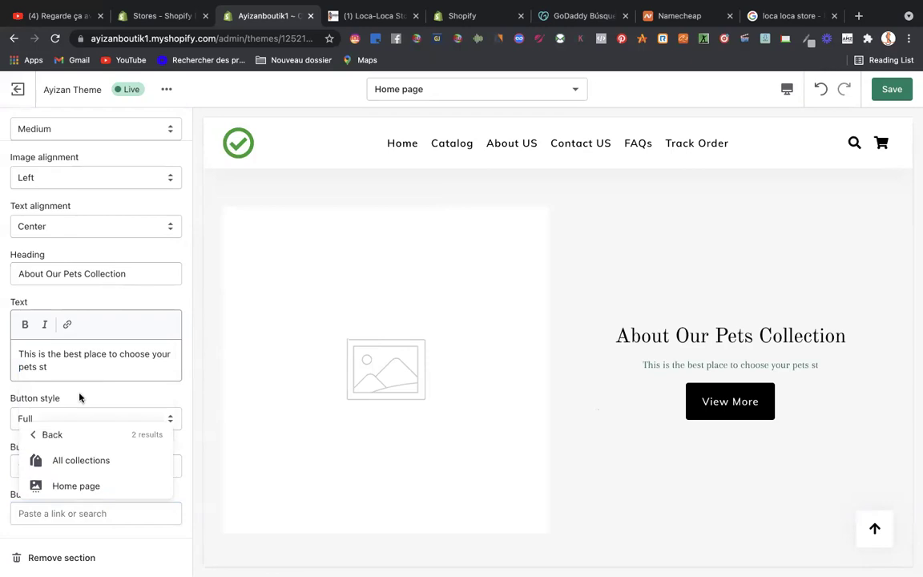
pyautogui.click(83, 463)
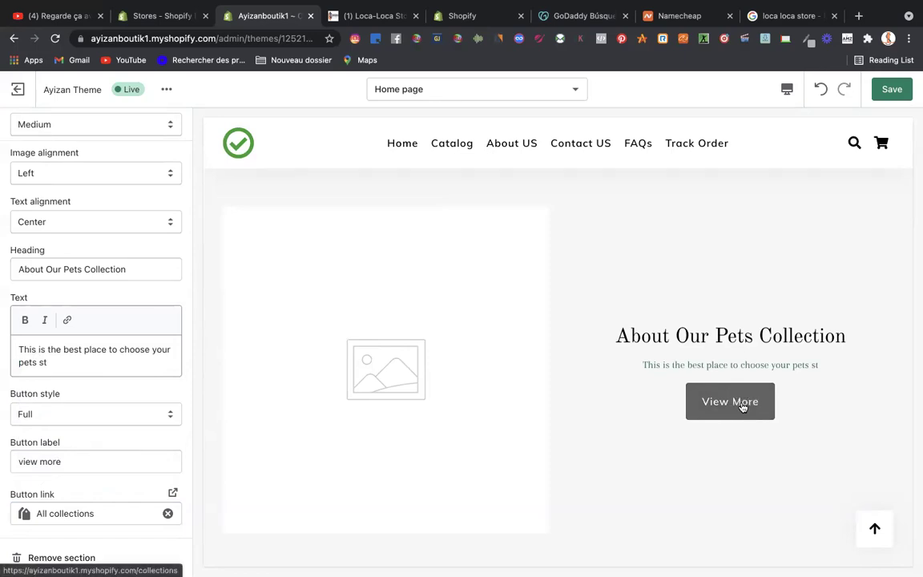
# - Test the View More button's link in the preview and return to the Home page template
pyautogui.click(742, 407)
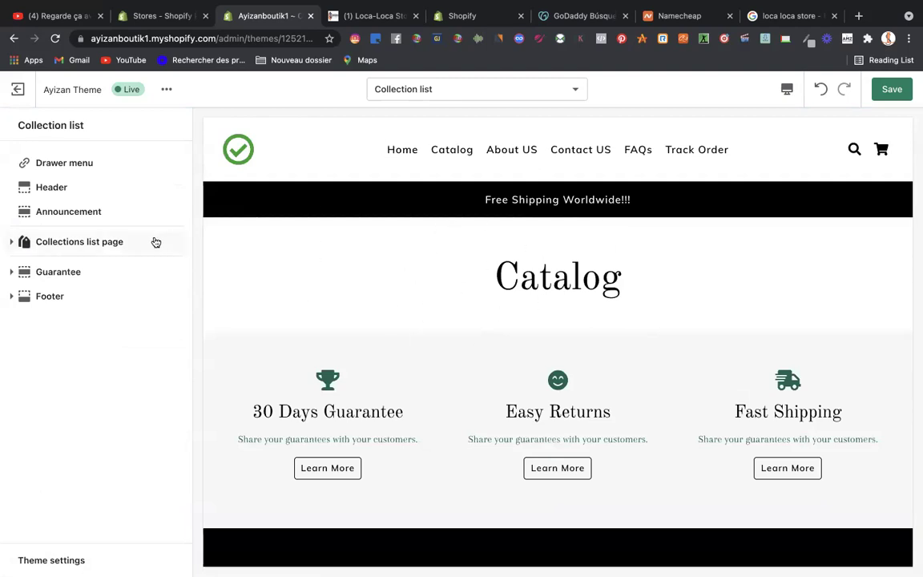
pyautogui.click(495, 95)
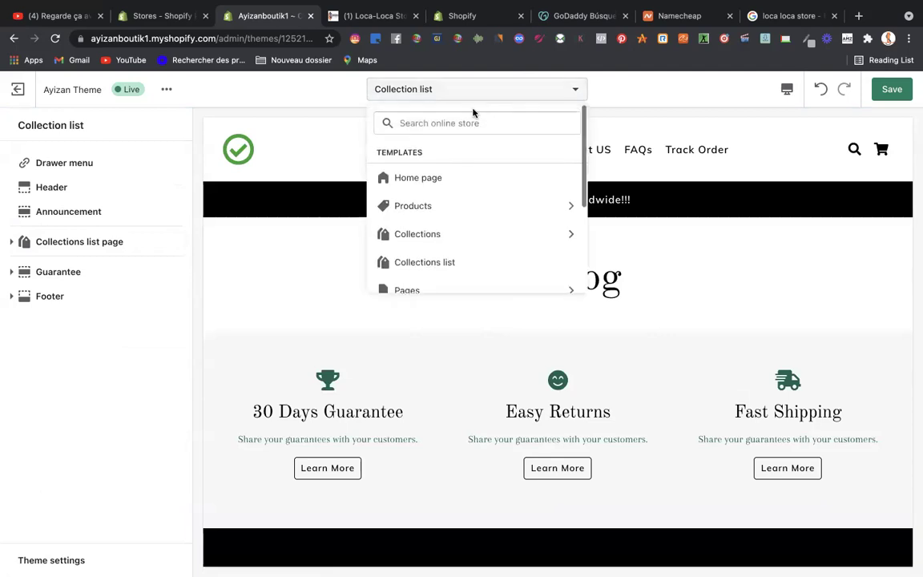
pyautogui.click(429, 178)
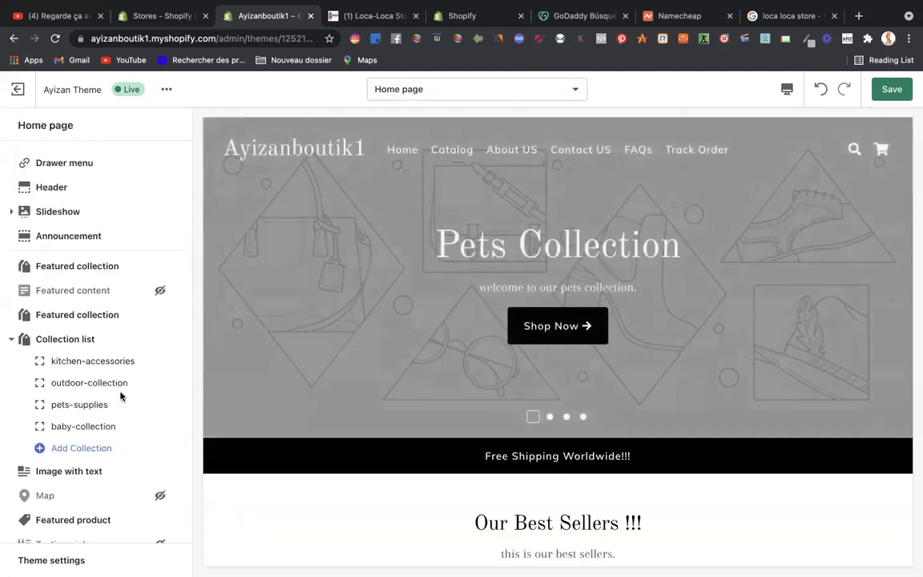
# - View the settings of the Collection list section and go back to the home page's section list
pyautogui.scroll(-1, 120, 396)
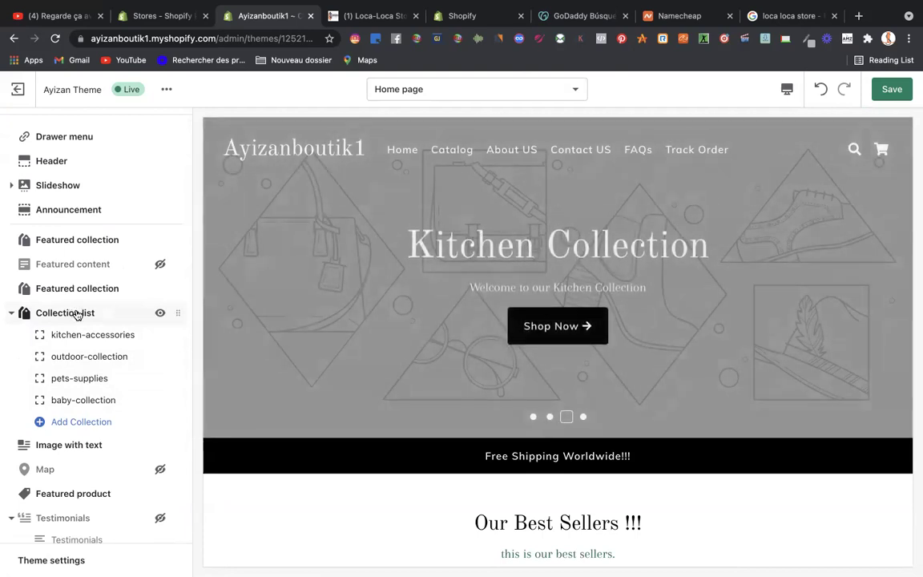
pyautogui.click(75, 312)
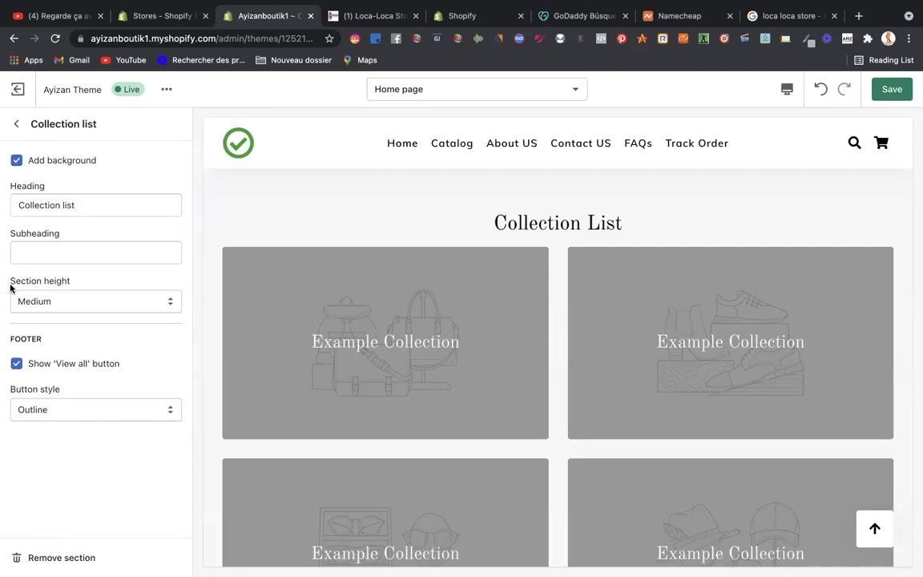
pyautogui.click(16, 126)
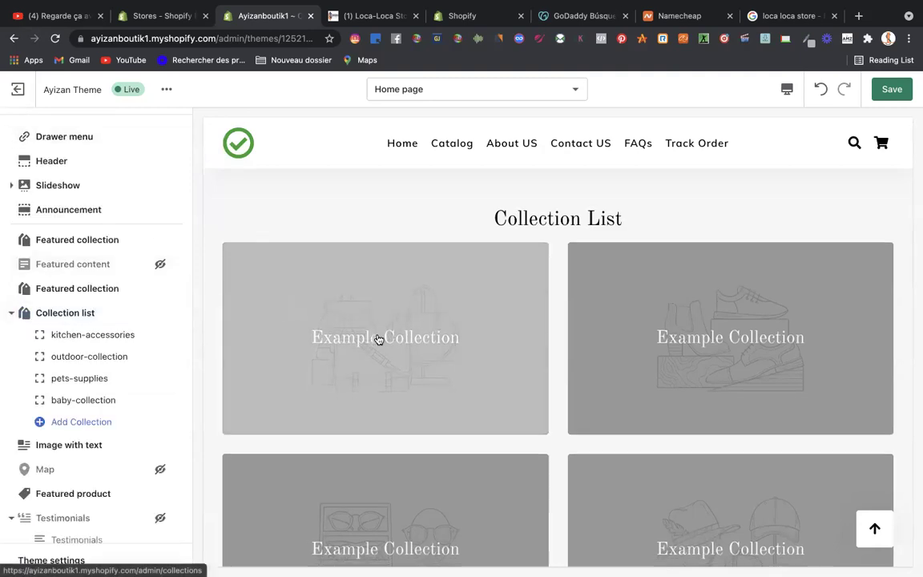
# - Look over the Collection list preview and its View All button, plus the remaining home page sections
pyautogui.scroll(-4, 378, 340)
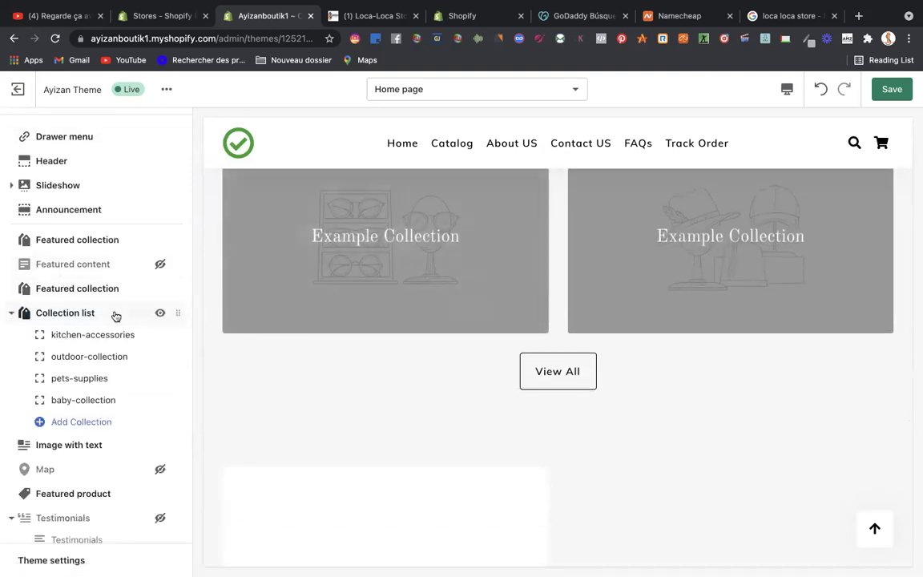
pyautogui.scroll(-5, 120, 335)
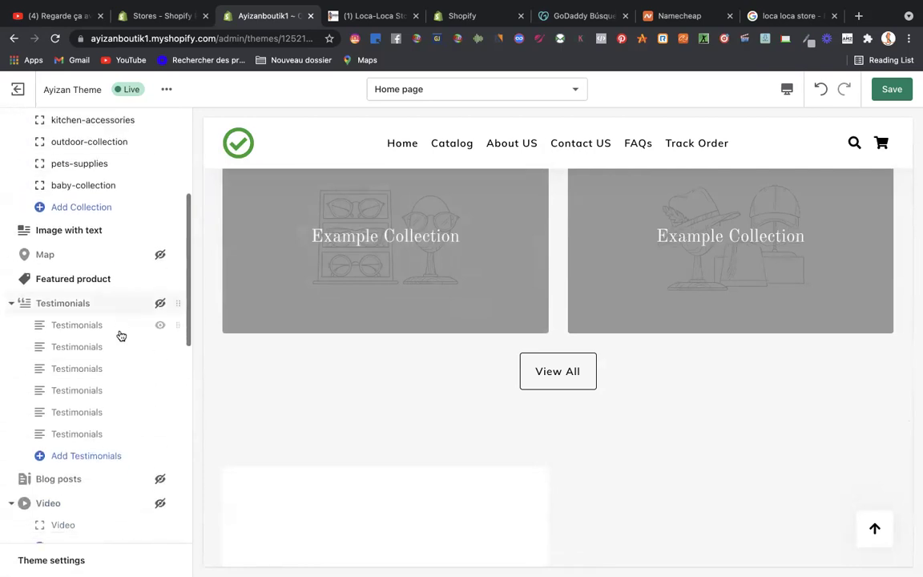
pyautogui.scroll(-6, 120, 335)
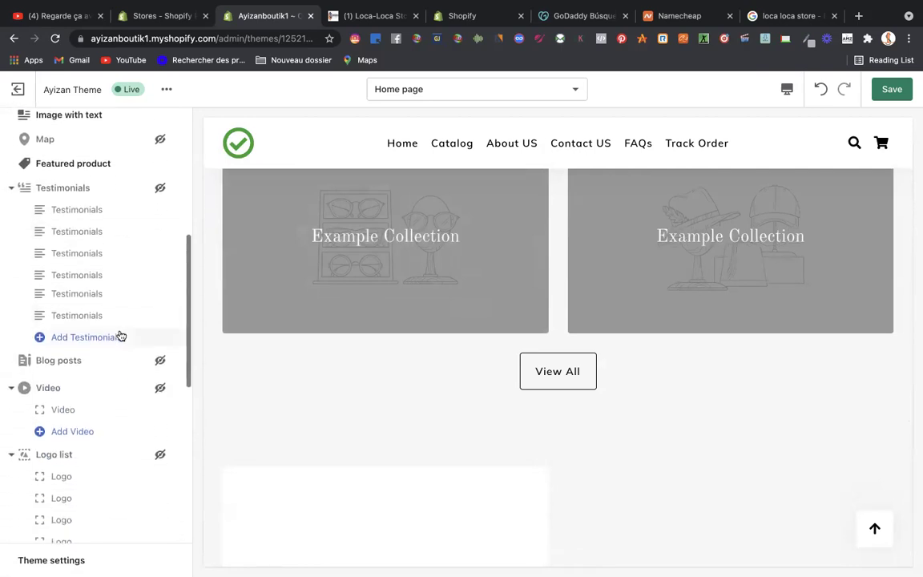
pyautogui.scroll(-4, 120, 330)
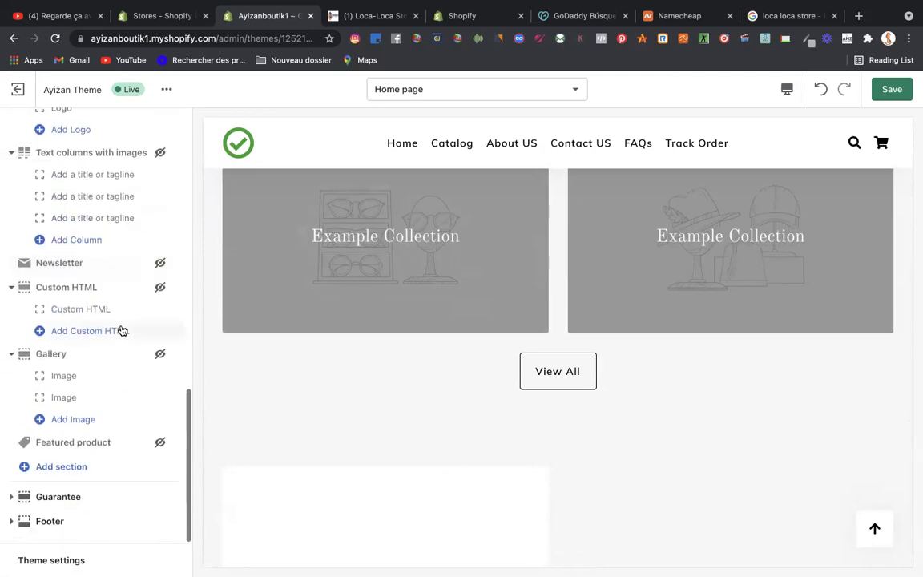
pyautogui.scroll(15, 114, 350)
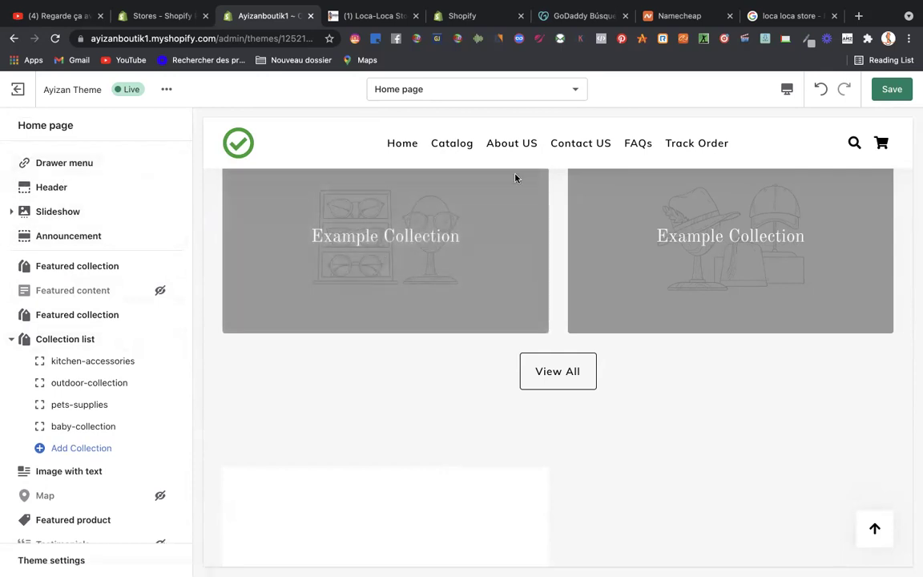
# - Open the store's admin Collections page from the Collection list preview, close it and return to the preview
pyautogui.click(560, 159)
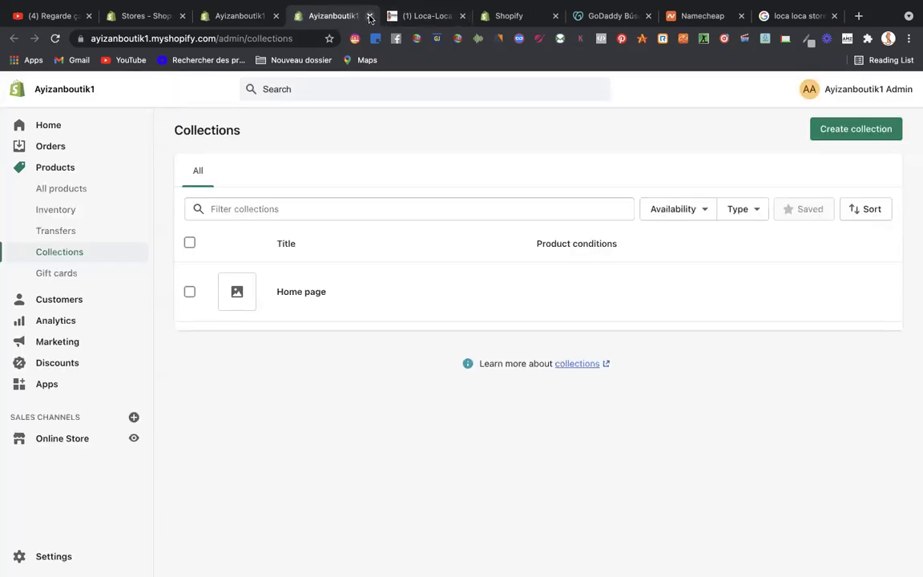
pyautogui.click(370, 16)
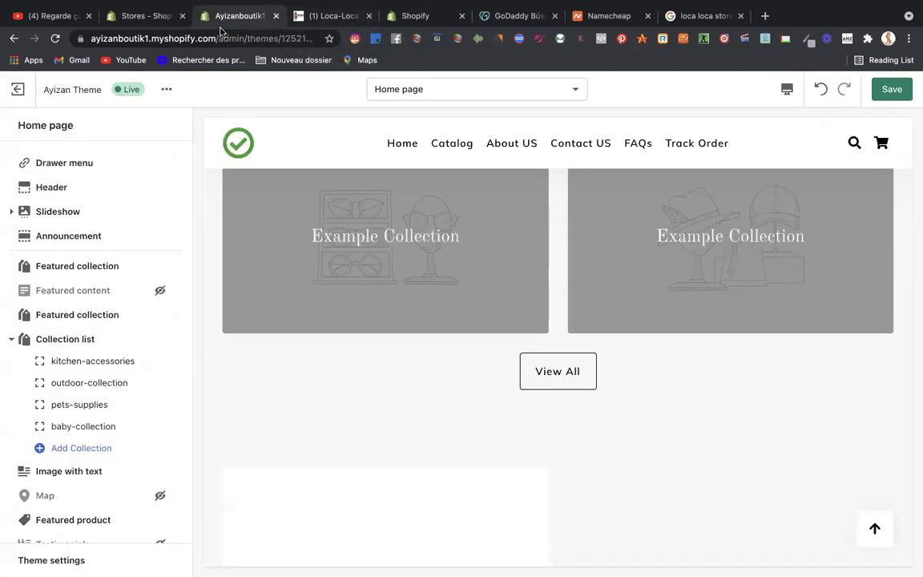
pyautogui.scroll(3, 249, 321)
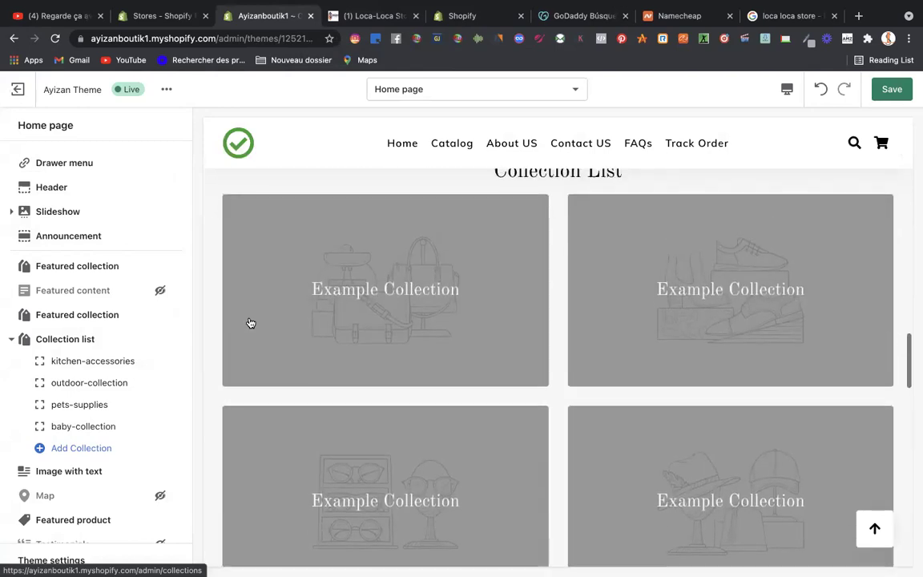
# - Review the home page's sections from the Collection list through Testimonials, Gallery and Custom HTML to the footer
pyautogui.scroll(-5, 129, 312)
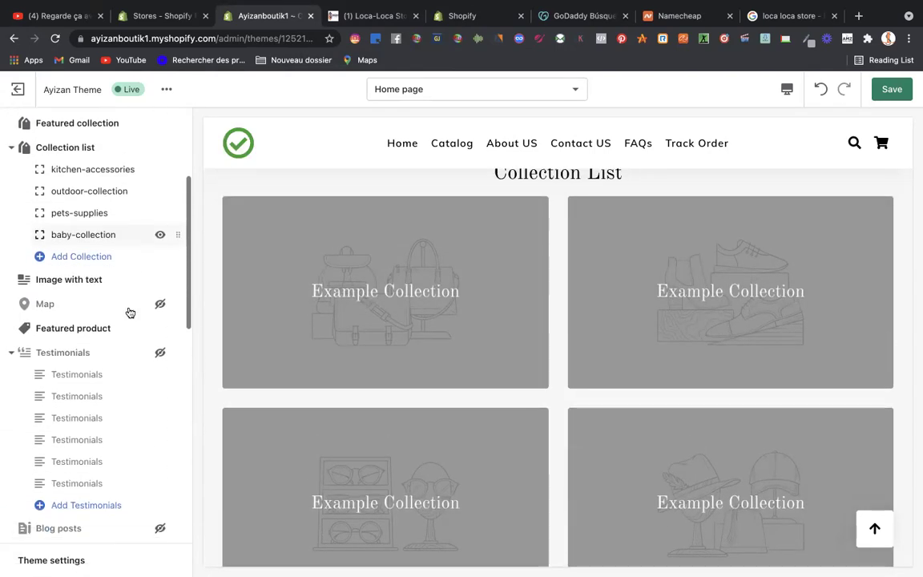
pyautogui.scroll(-1, 128, 311)
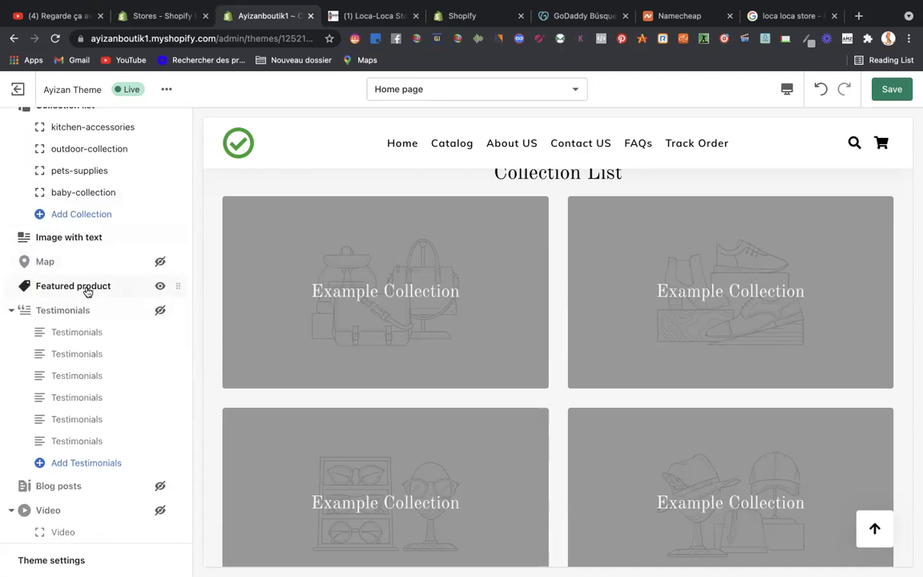
pyautogui.scroll(-6, 95, 294)
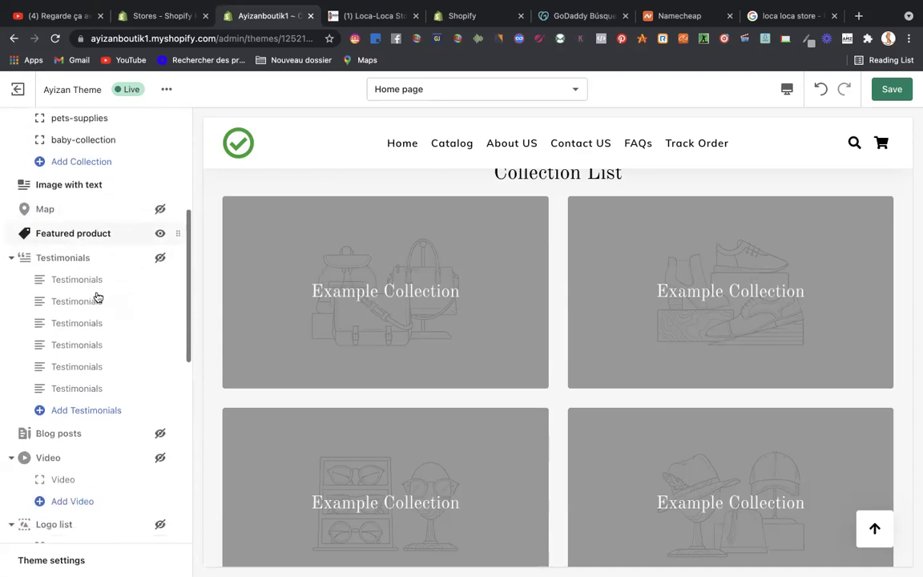
pyautogui.scroll(-7, 97, 297)
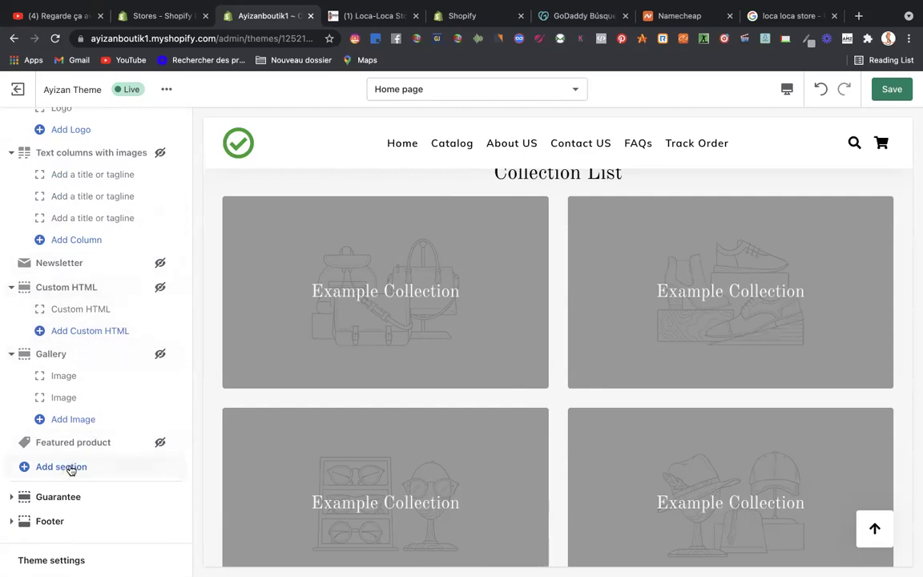
pyautogui.scroll(15, 103, 290)
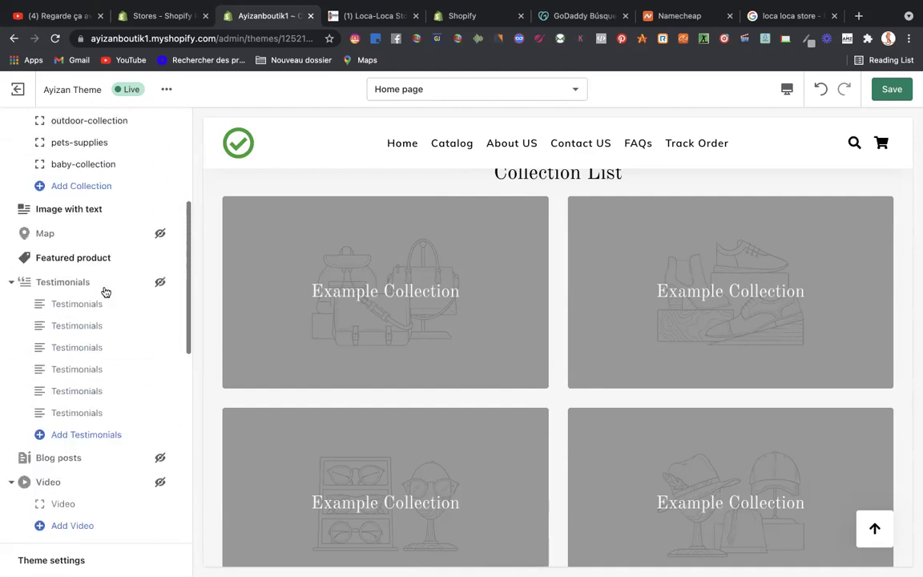
pyautogui.scroll(-15, 103, 290)
pyautogui.scroll(3, 107, 266)
pyautogui.scroll(-3, 107, 266)
pyautogui.scroll(12, 105, 264)
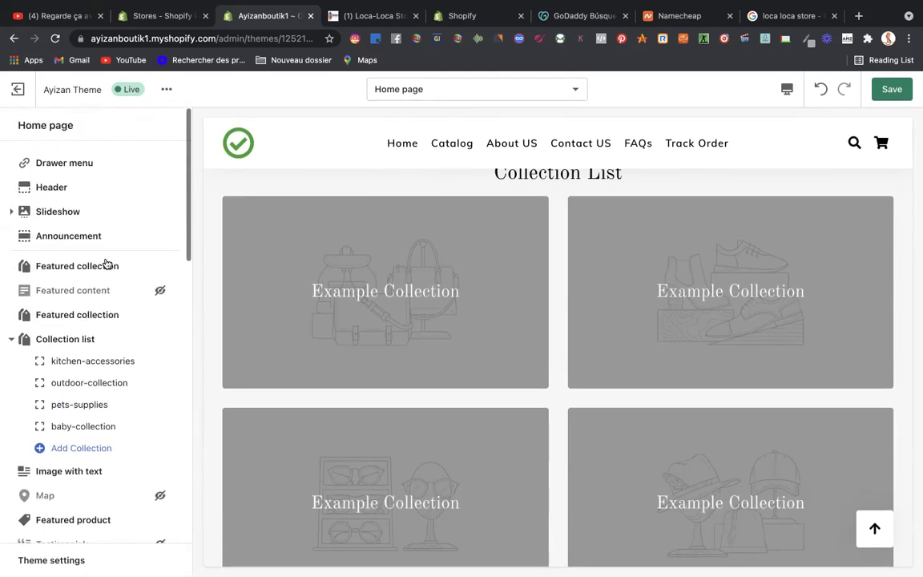
# - Make the hidden Blog posts section visible on the home page
pyautogui.scroll(-1, 104, 263)
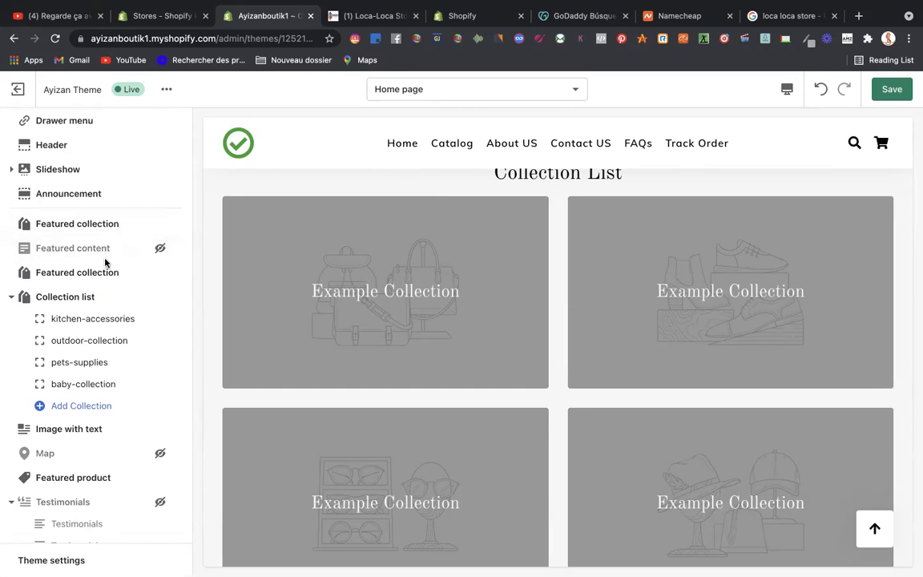
pyautogui.scroll(-5, 107, 262)
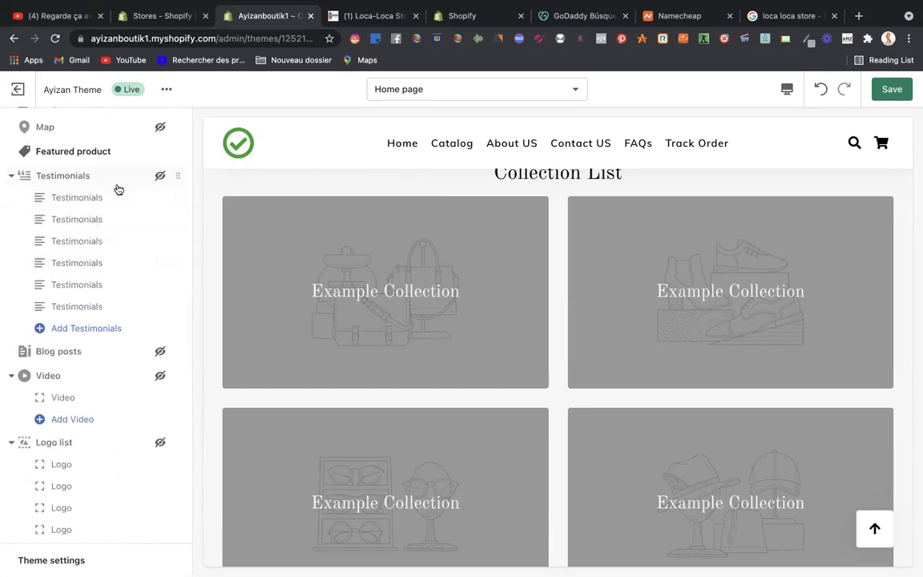
pyautogui.click(161, 352)
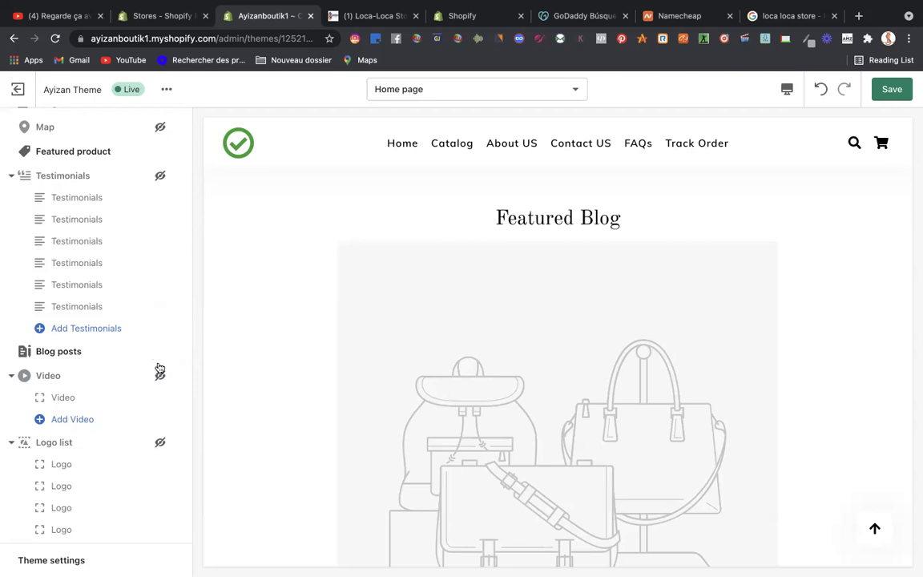
pyautogui.scroll(5, 160, 372)
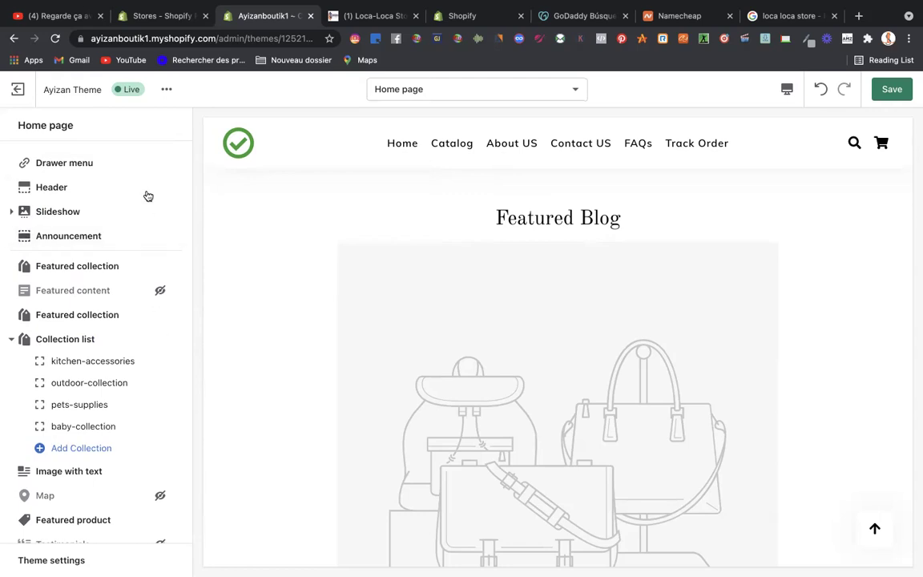
# - Show the hidden Featured content section, check its text in the home page preview, and hide it again
pyautogui.click(160, 292)
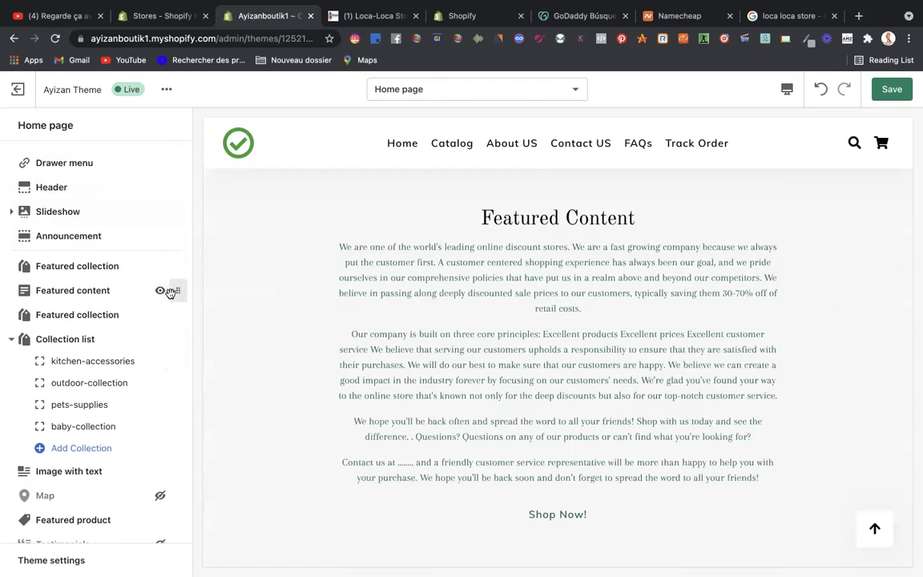
pyautogui.scroll(-10, 415, 273)
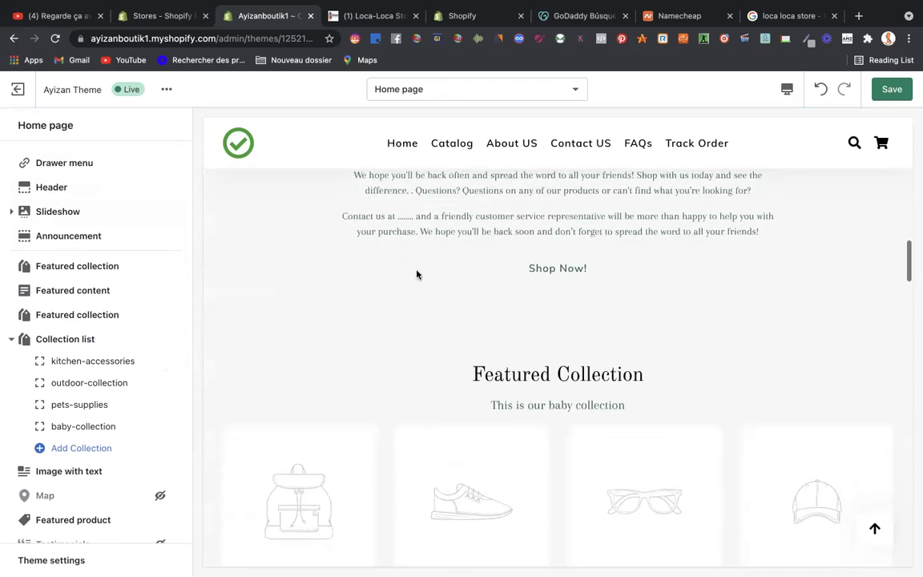
pyautogui.scroll(-5, 417, 275)
pyautogui.scroll(2, 416, 272)
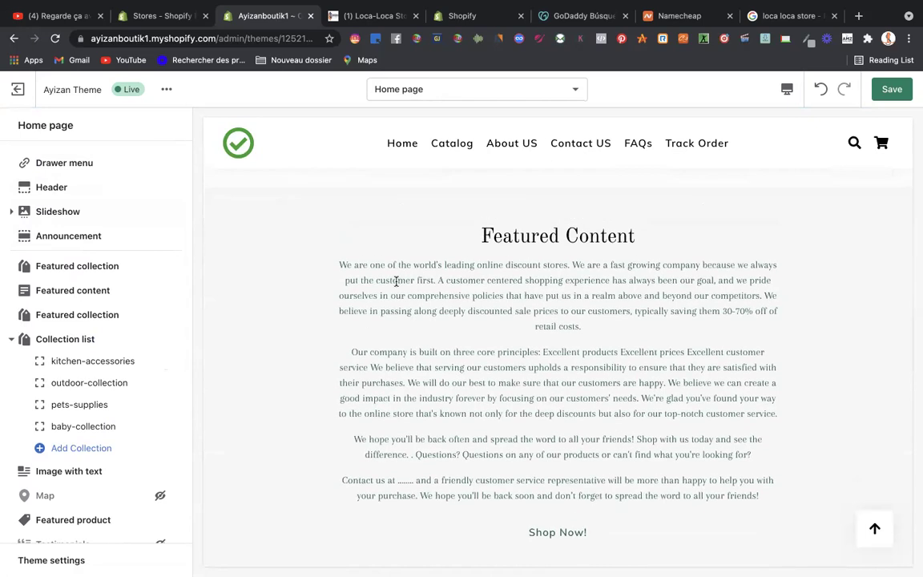
pyautogui.moveTo(165, 285)
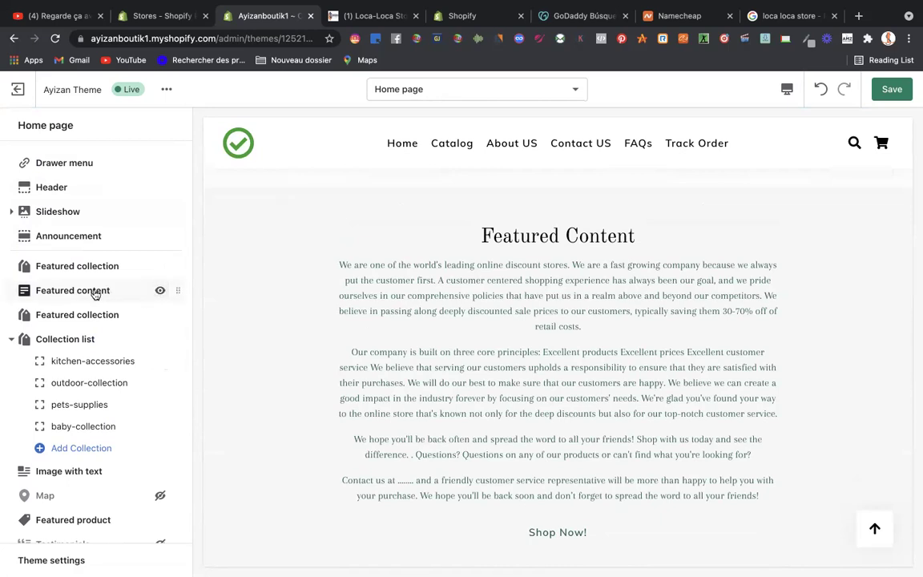
pyautogui.click(161, 292)
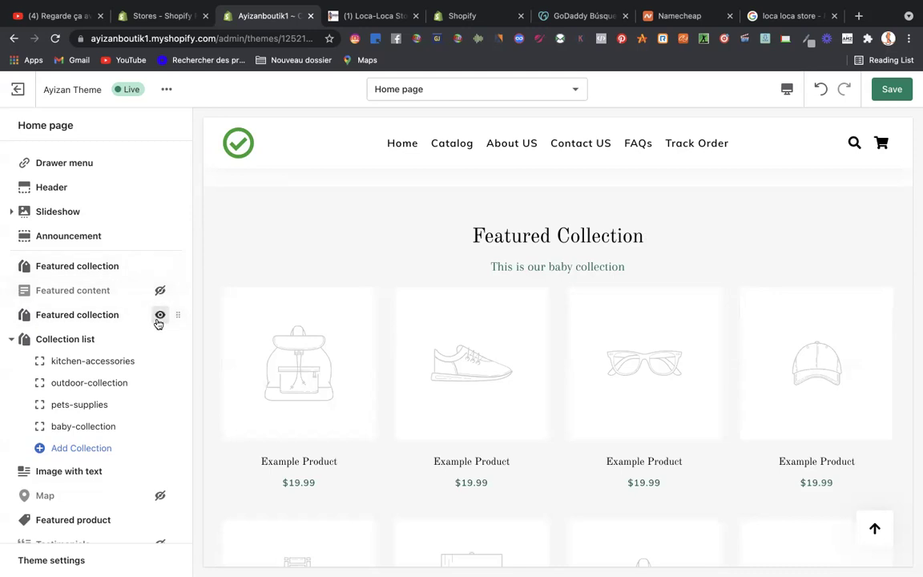
# - Hide the second Featured collection section and check the home page preview from Our Best Sellers down to the footer
pyautogui.click(160, 315)
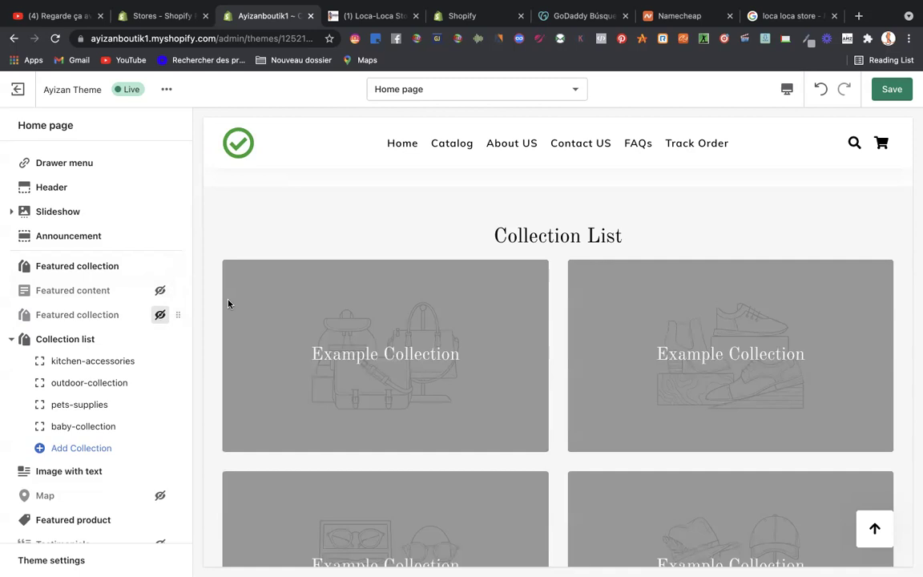
pyautogui.scroll(-10, 498, 372)
pyautogui.scroll(10, 500, 374)
pyautogui.scroll(-4, 499, 372)
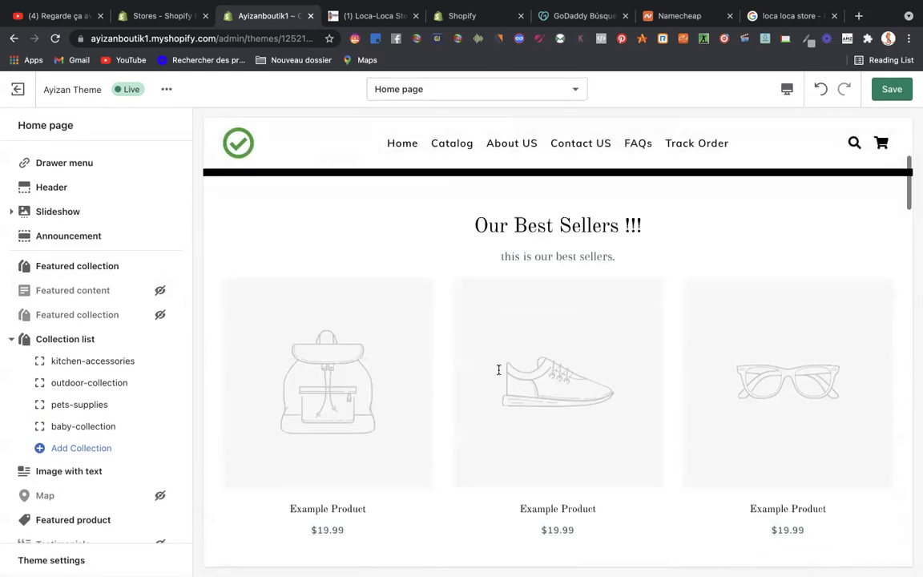
pyautogui.scroll(-6, 498, 370)
pyautogui.scroll(-10, 501, 371)
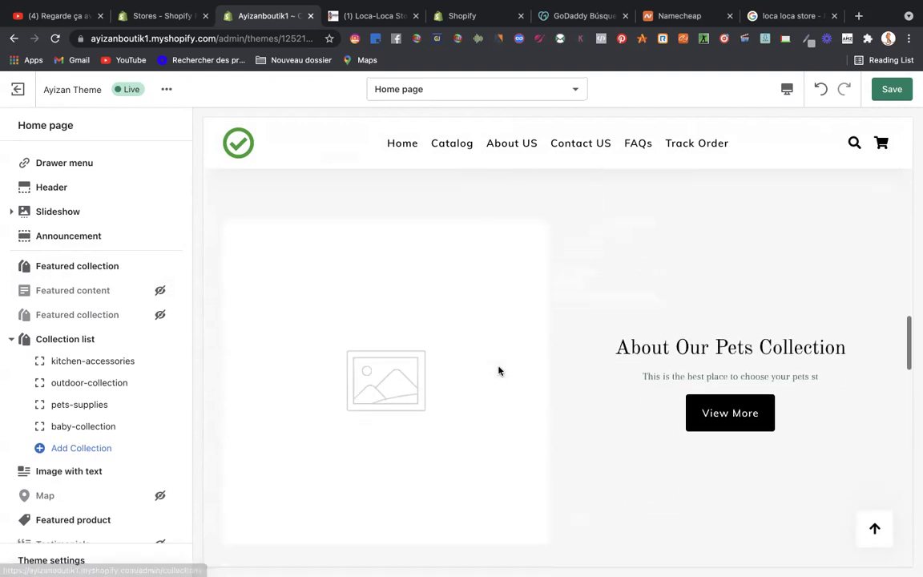
pyautogui.scroll(-10, 499, 371)
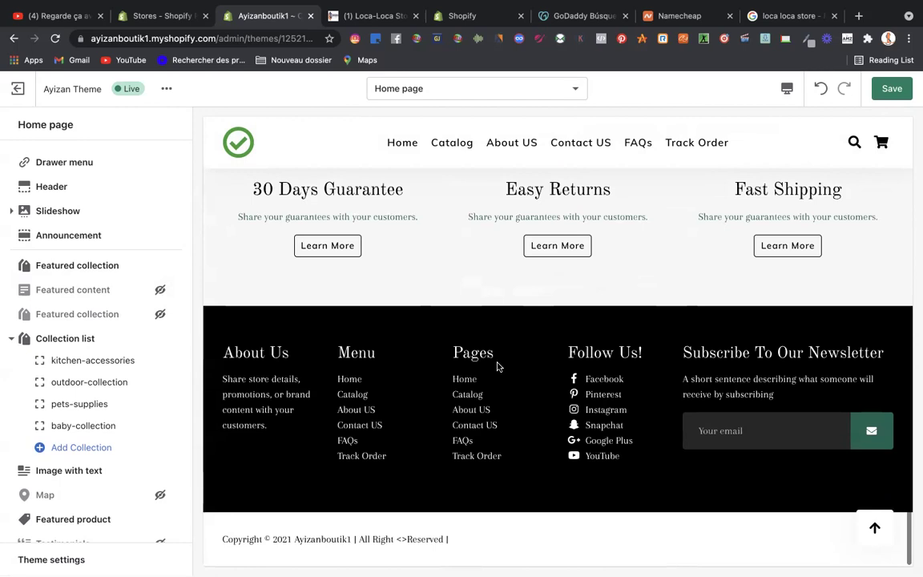
# - Add another collection block to the Collection list section without choosing a collection, and return to the section list
pyautogui.scroll(-4, 87, 430)
pyautogui.scroll(3, 86, 430)
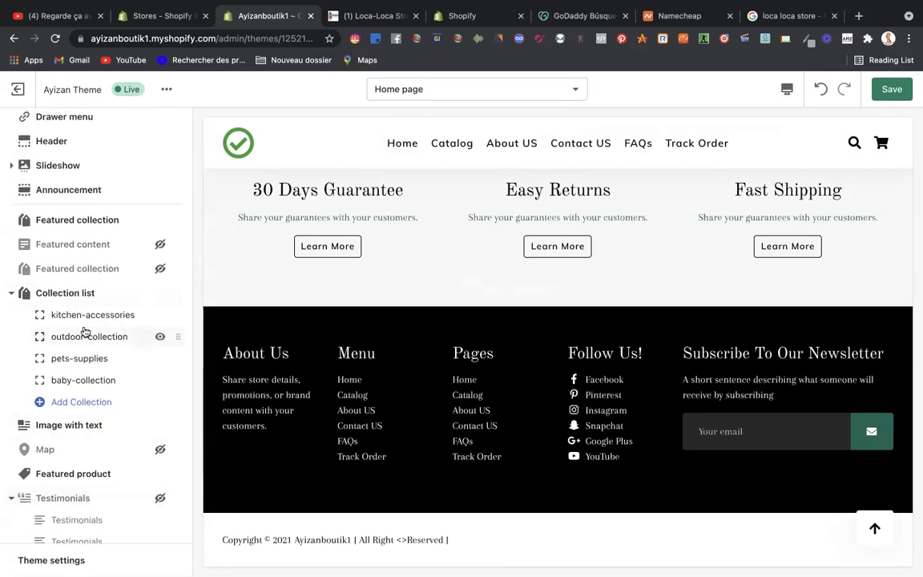
pyautogui.click(81, 403)
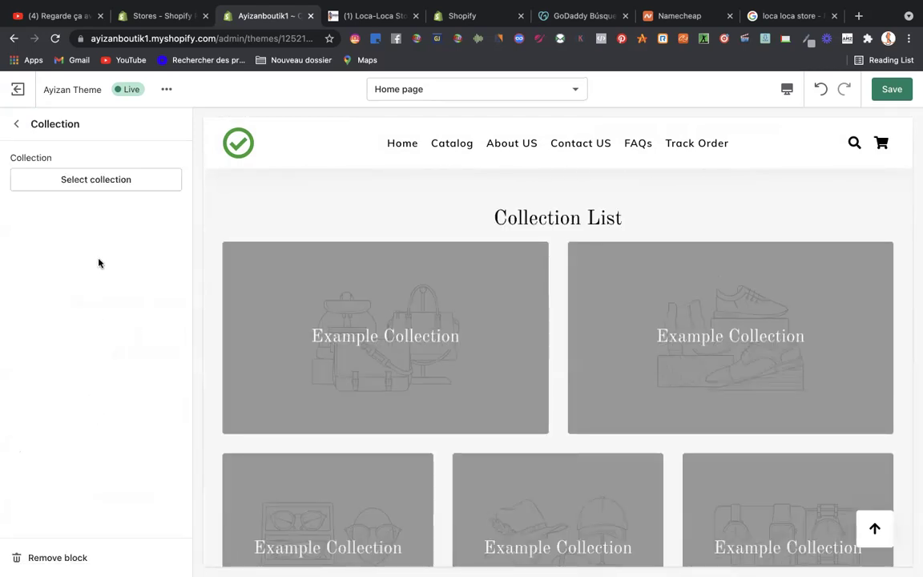
pyautogui.click(17, 122)
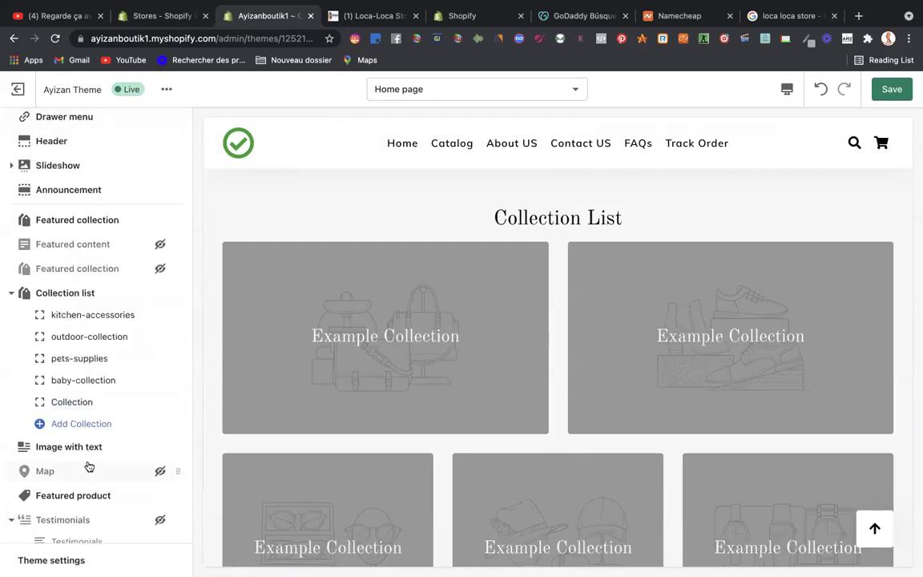
# - Add a new Video section to the home page and check its placement between the blog posts and guarantees
pyautogui.scroll(-5, 82, 425)
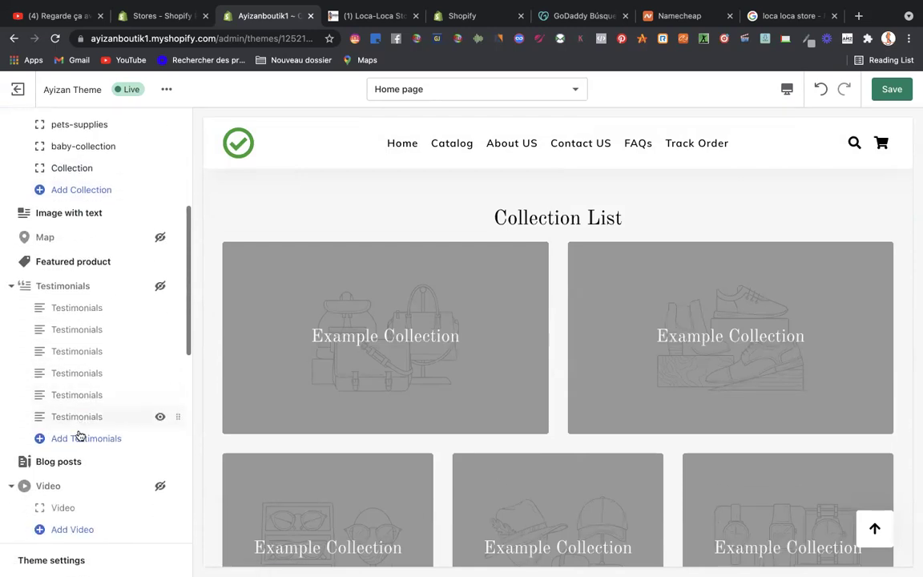
pyautogui.scroll(-10, 80, 436)
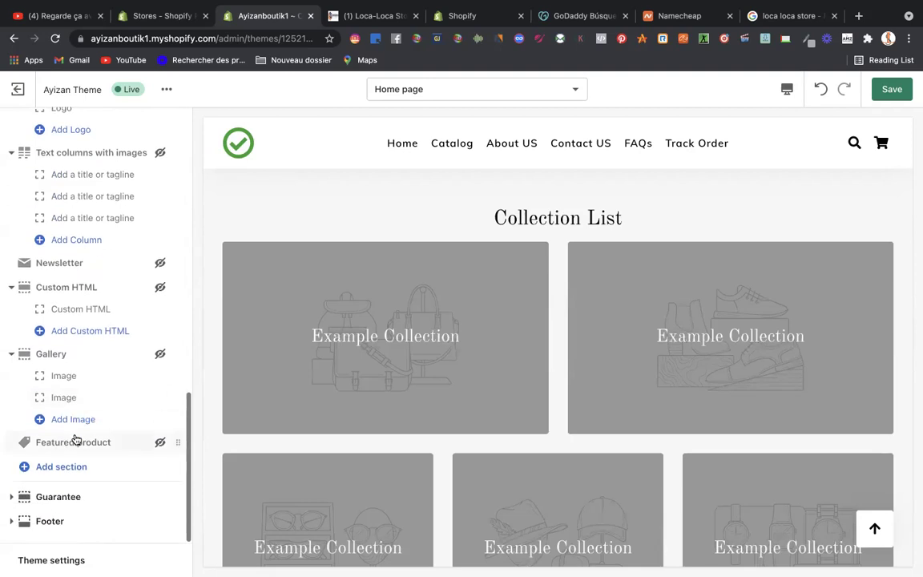
pyautogui.click(51, 475)
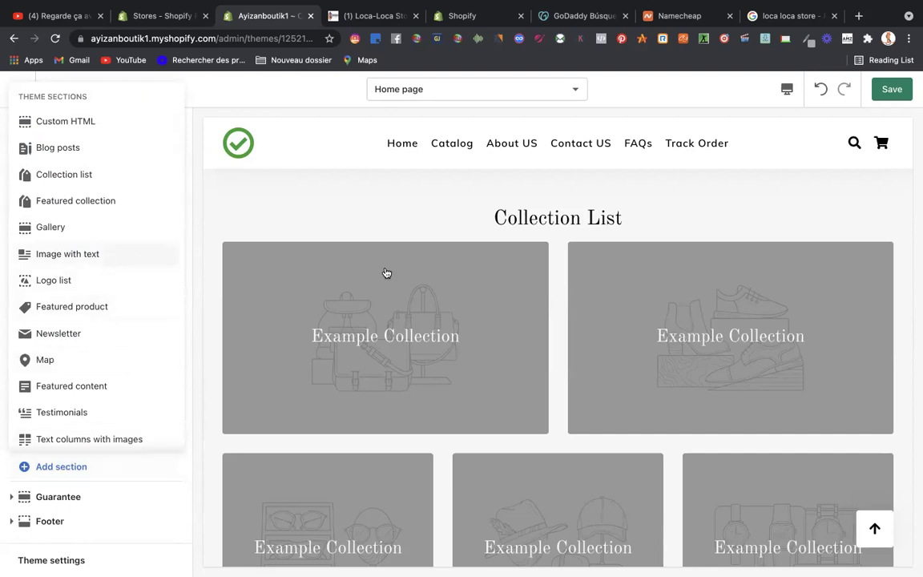
pyautogui.scroll(5, 392, 273)
pyautogui.scroll(4, 398, 274)
pyautogui.scroll(-7, 398, 275)
pyautogui.scroll(-8, 402, 279)
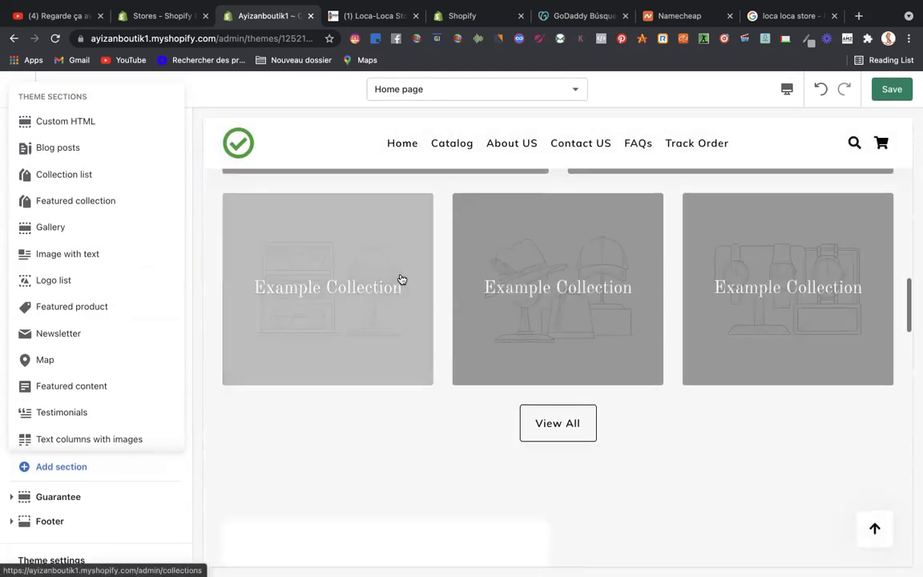
pyautogui.scroll(-1, 402, 278)
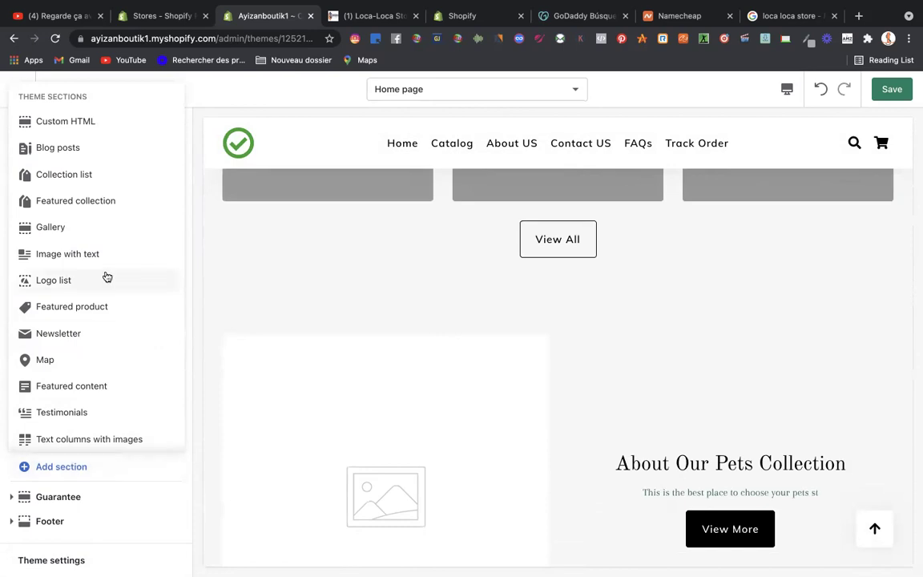
pyautogui.scroll(-2, 103, 256)
pyautogui.scroll(2, 104, 252)
pyautogui.scroll(-2, 85, 328)
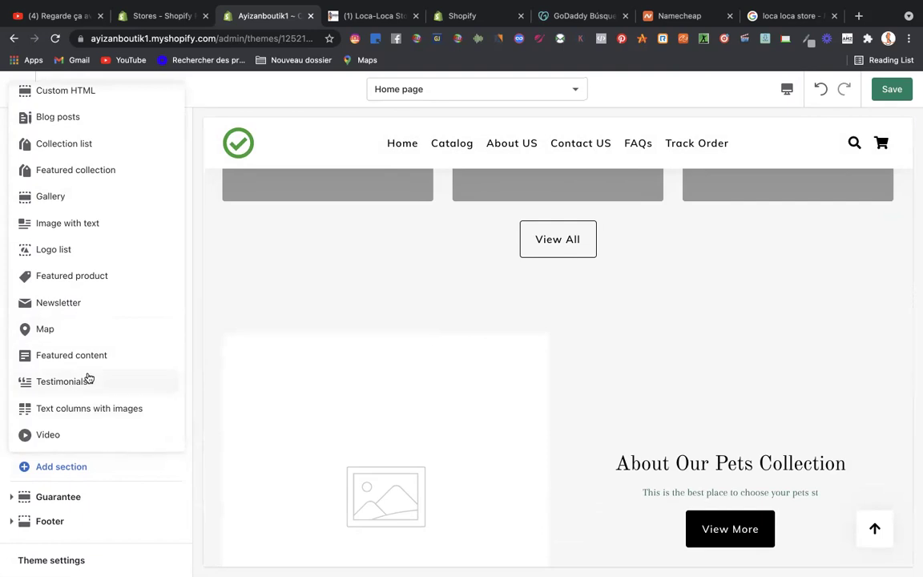
pyautogui.click(45, 437)
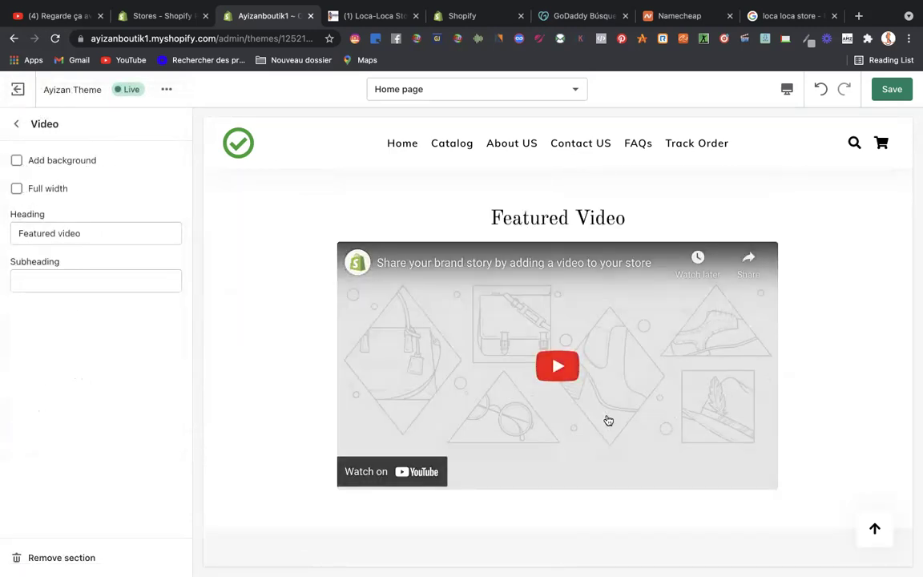
pyautogui.scroll(-2, 609, 420)
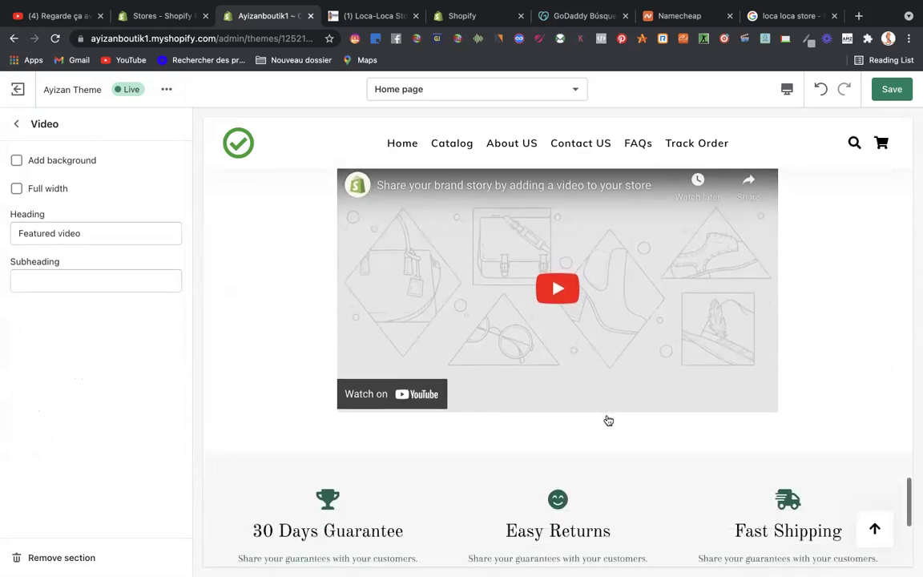
pyautogui.scroll(5, 608, 420)
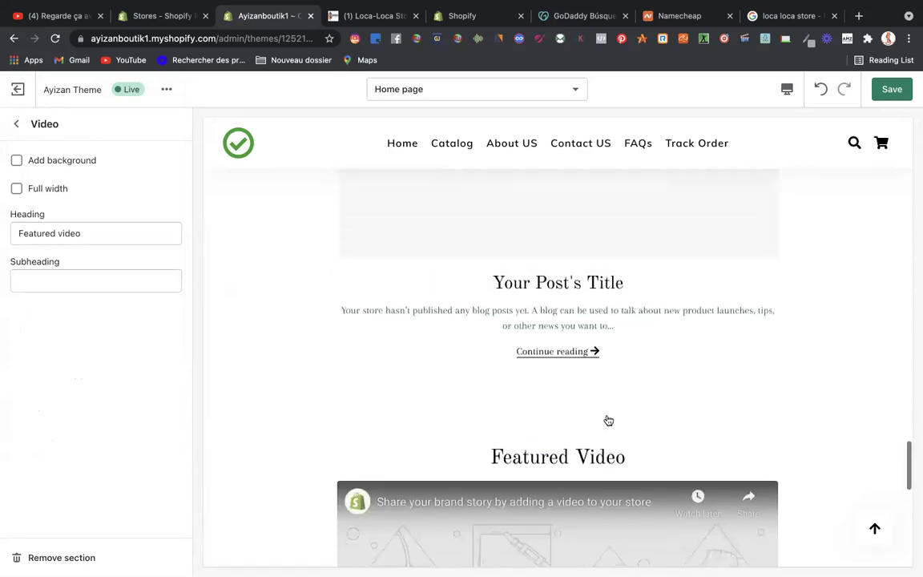
pyautogui.scroll(-4, 609, 420)
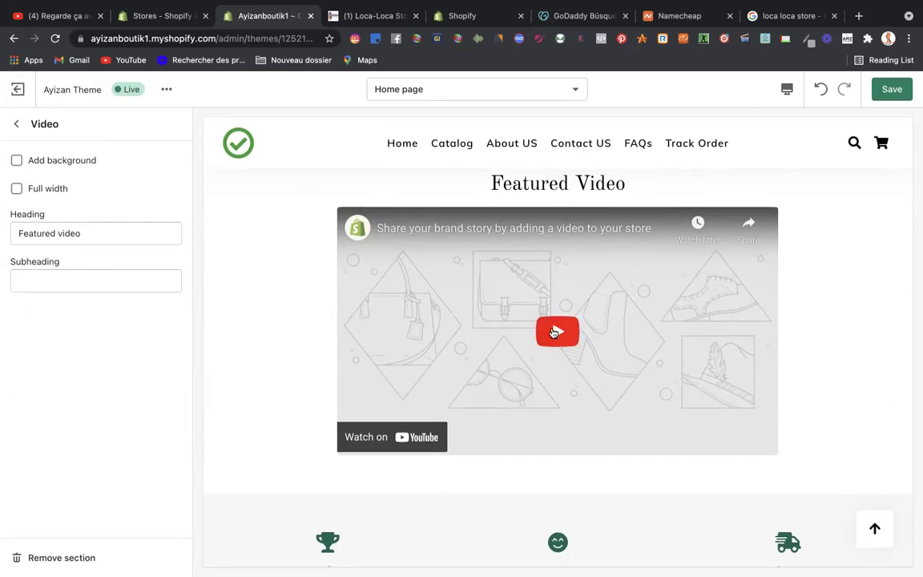
# - Switch to the Loca-Loca Store site and examine the video under Special Discount of the Day on its home page
pyautogui.click(334, 24)
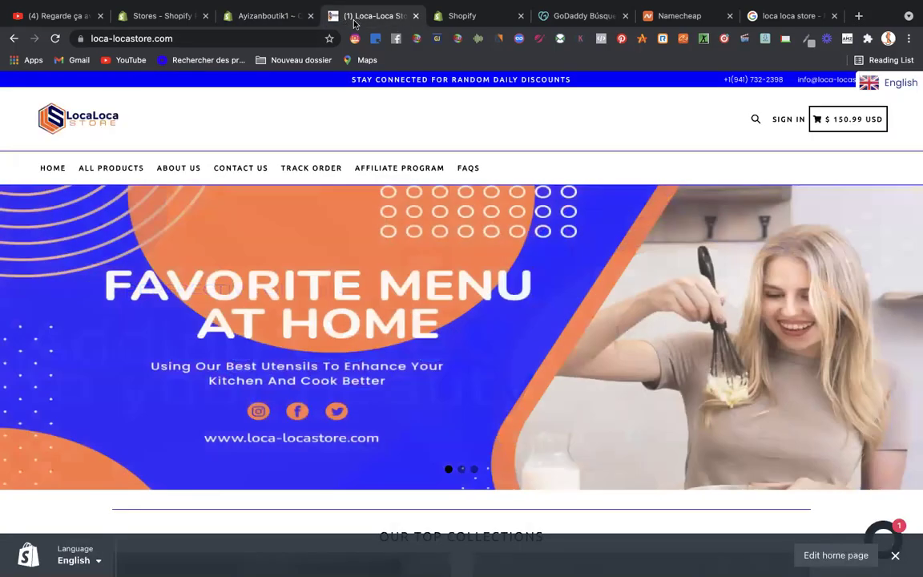
pyautogui.scroll(-3, 444, 317)
pyautogui.scroll(-20, 444, 317)
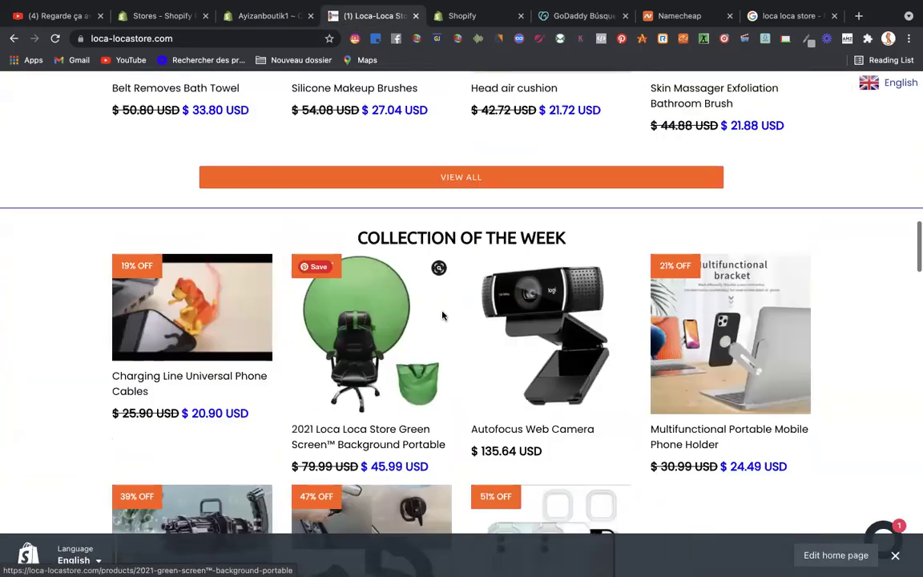
pyautogui.scroll(-3, 442, 311)
pyautogui.scroll(4, 442, 311)
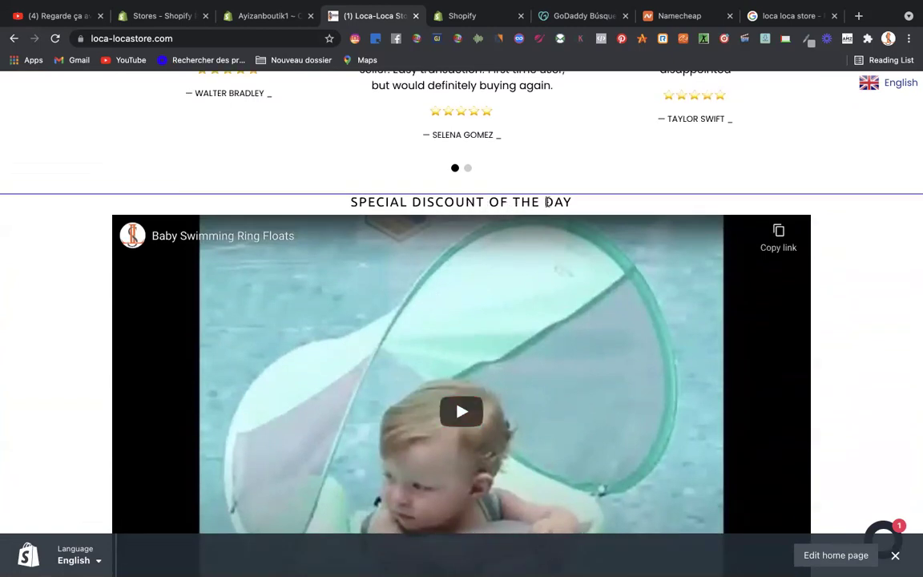
pyautogui.scroll(-2, 513, 289)
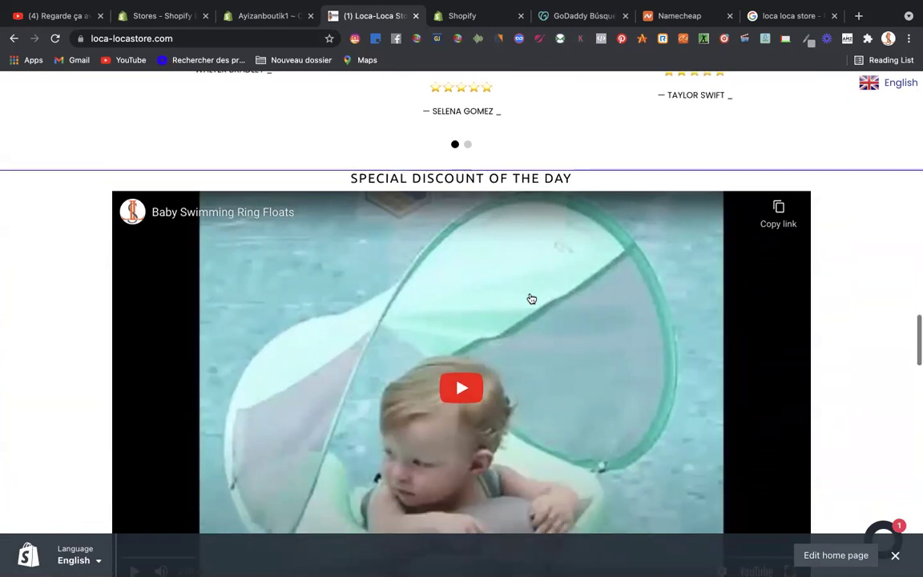
pyautogui.moveTo(187, 148)
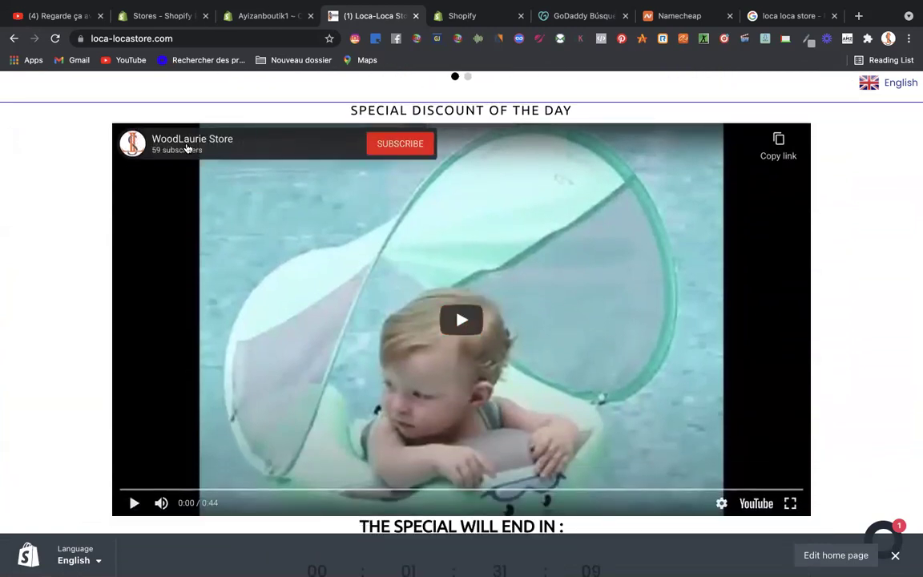
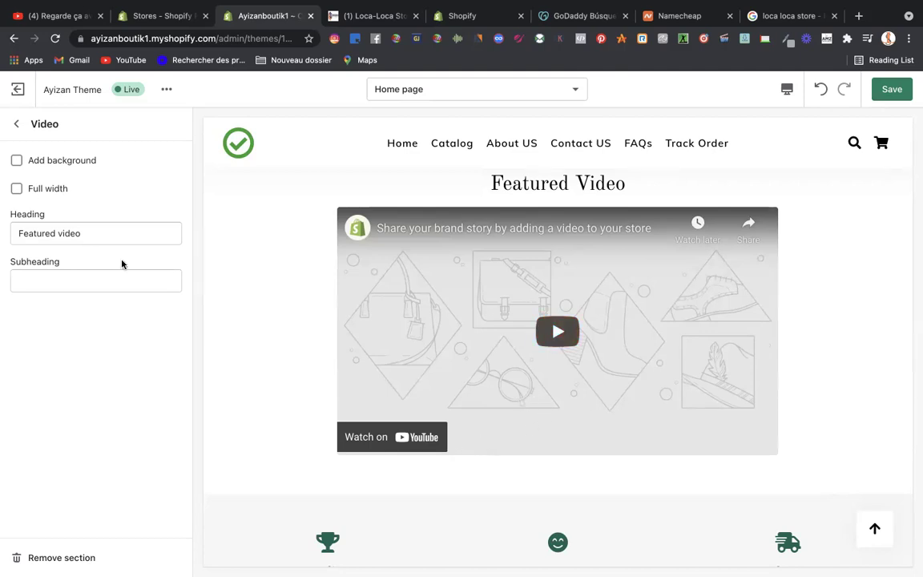
# - Return to the home page's section list and review its sections and the theme's additional actions
pyautogui.click(16, 124)
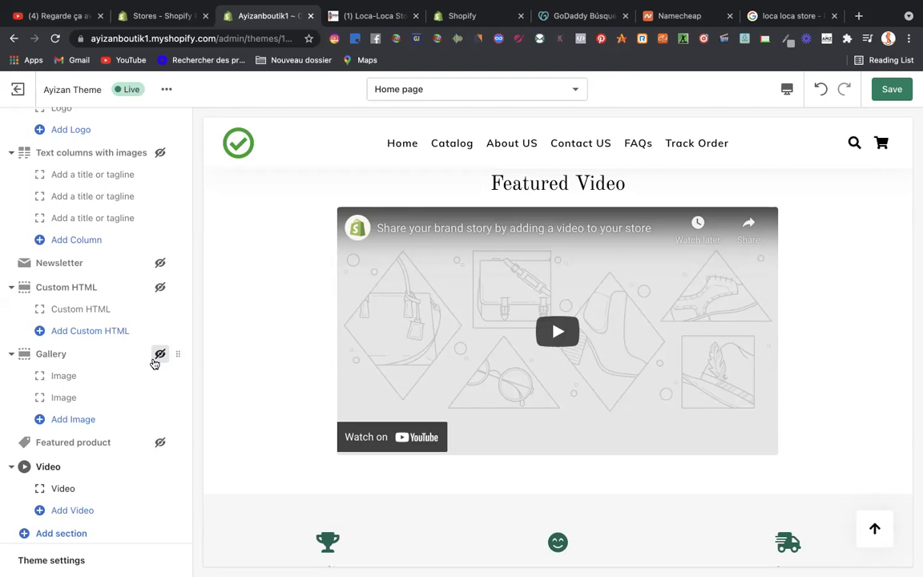
pyautogui.scroll(-2, 155, 364)
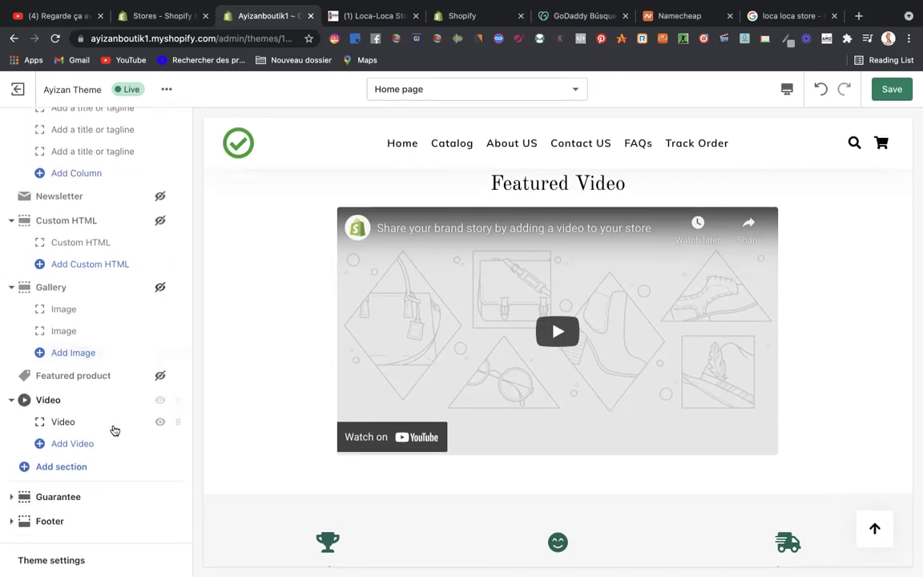
pyautogui.scroll(10, 95, 406)
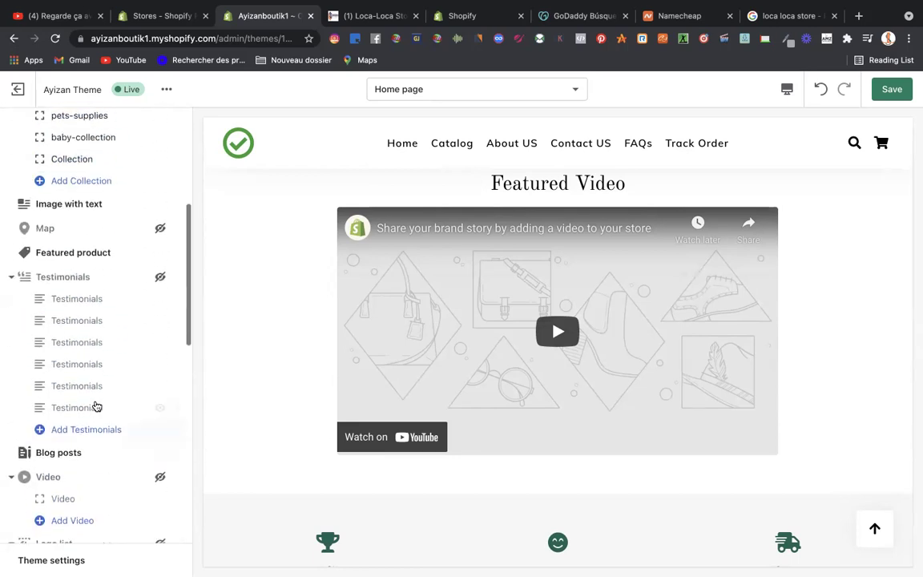
pyautogui.scroll(8, 95, 406)
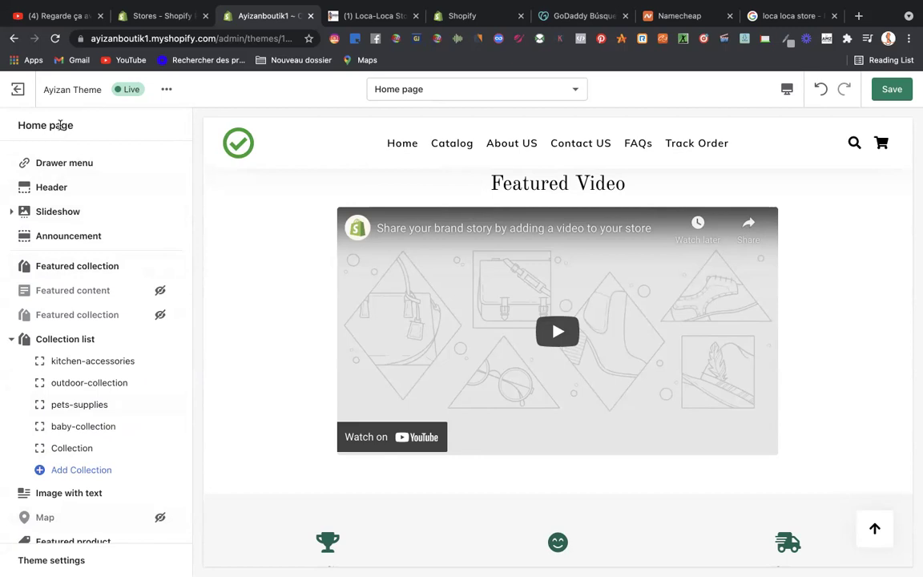
pyautogui.click(166, 88)
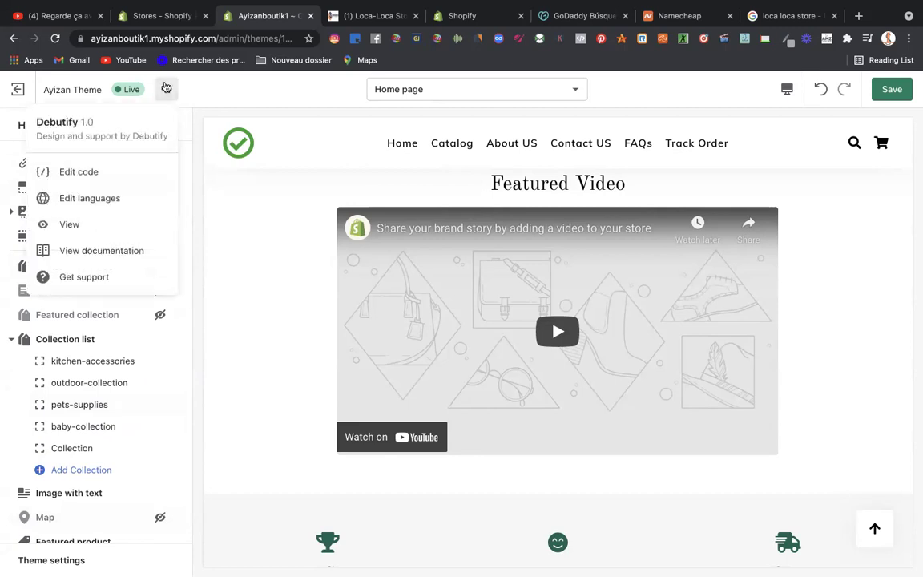
pyautogui.click(202, 179)
pyautogui.scroll(-4, 132, 183)
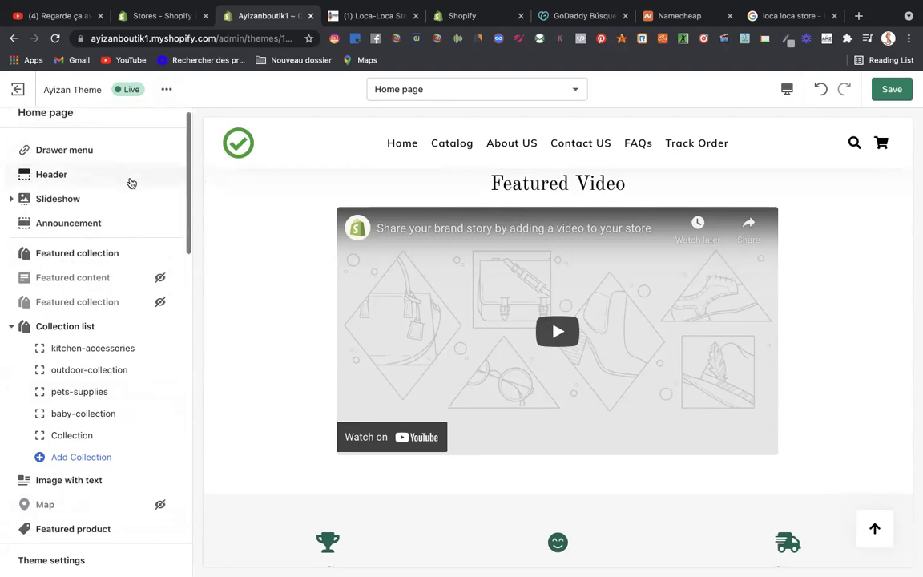
pyautogui.scroll(-5, 132, 183)
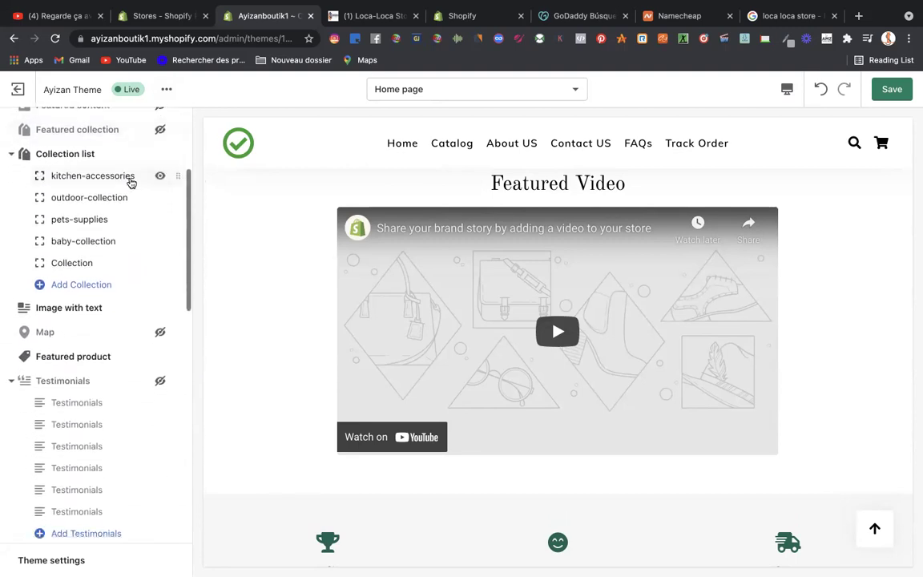
# - Review the home page's remaining sections in the section list, down to Guarantee and Footer
pyautogui.scroll(-1, 132, 184)
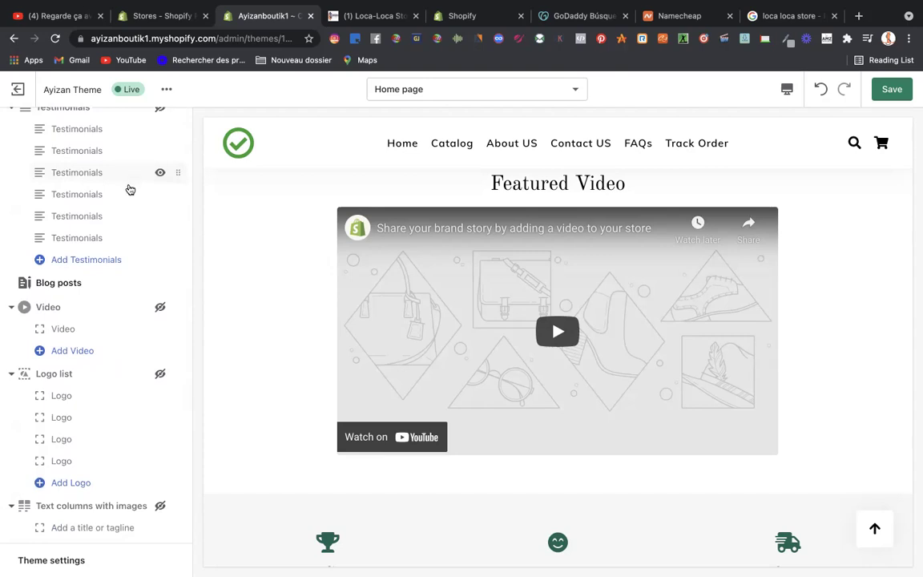
pyautogui.scroll(-3, 129, 263)
pyautogui.scroll(-8, 128, 265)
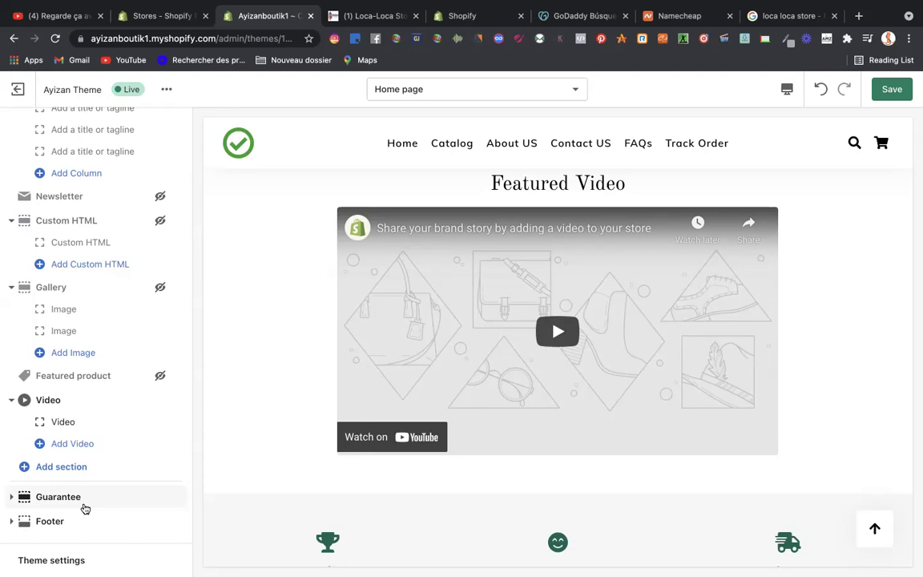
pyautogui.scroll(-1, 228, 481)
pyautogui.scroll(-1, 228, 478)
# - Check the Theme style category in the theme settings, save the theme changes and return to the section list
pyautogui.click(56, 559)
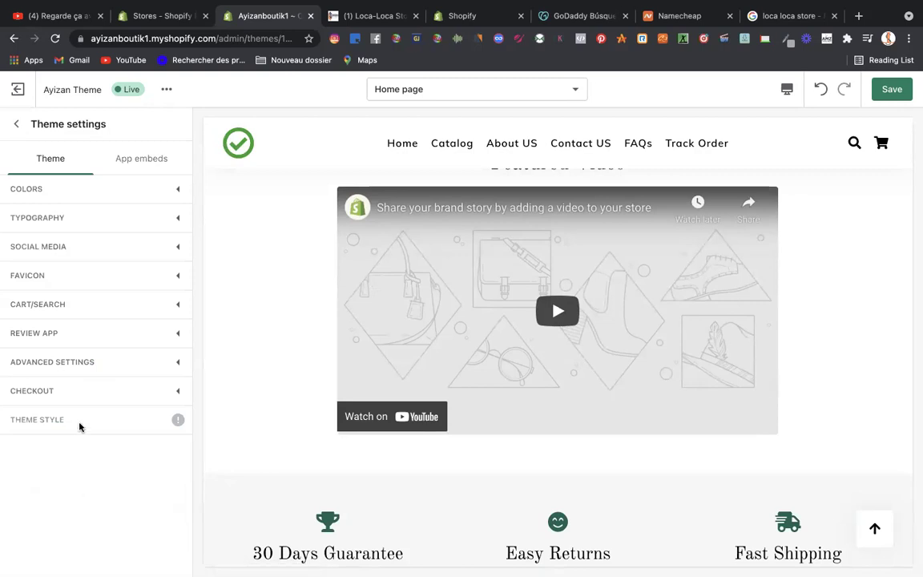
pyautogui.moveTo(81, 419)
pyautogui.click(66, 426)
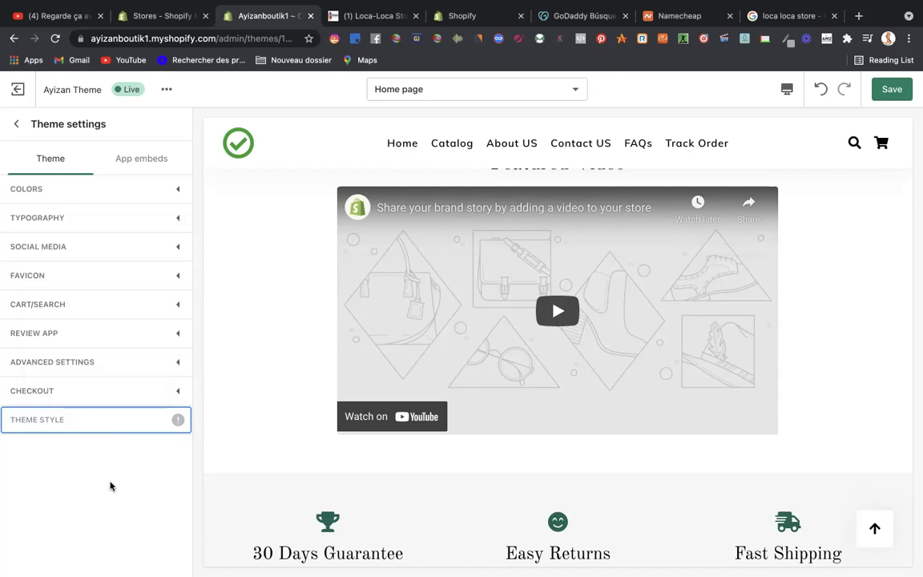
pyautogui.click(888, 90)
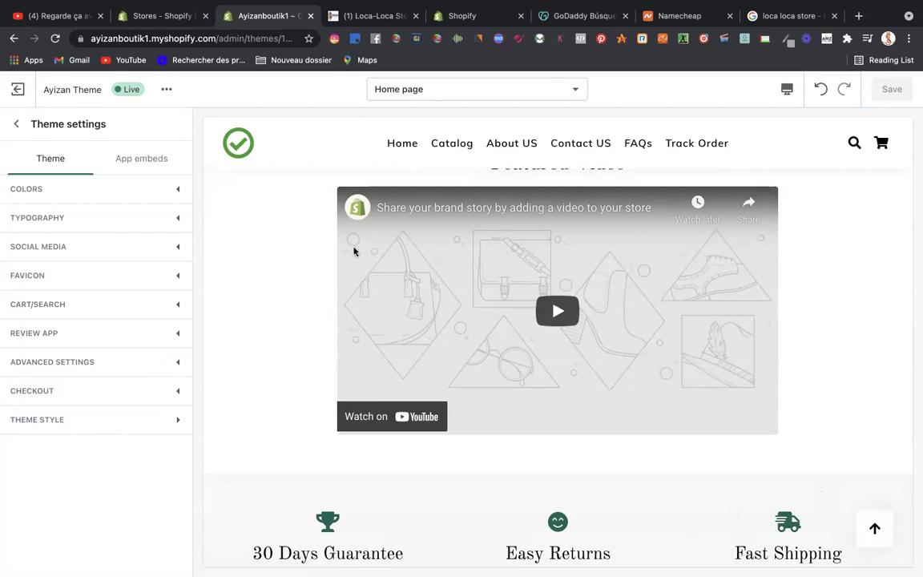
pyautogui.click(18, 123)
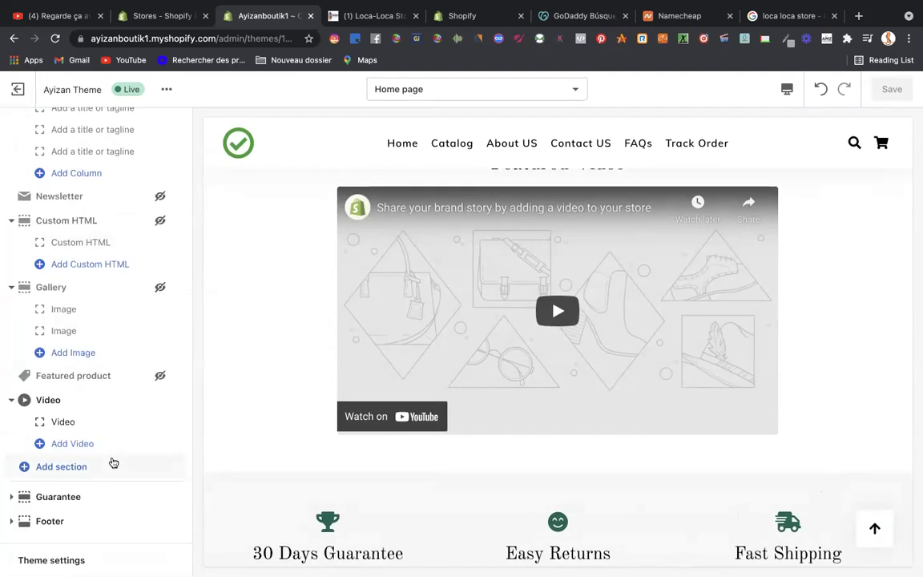
# - Open the Guarantee section's settings and check its three guarantees in the preview
pyautogui.click(69, 498)
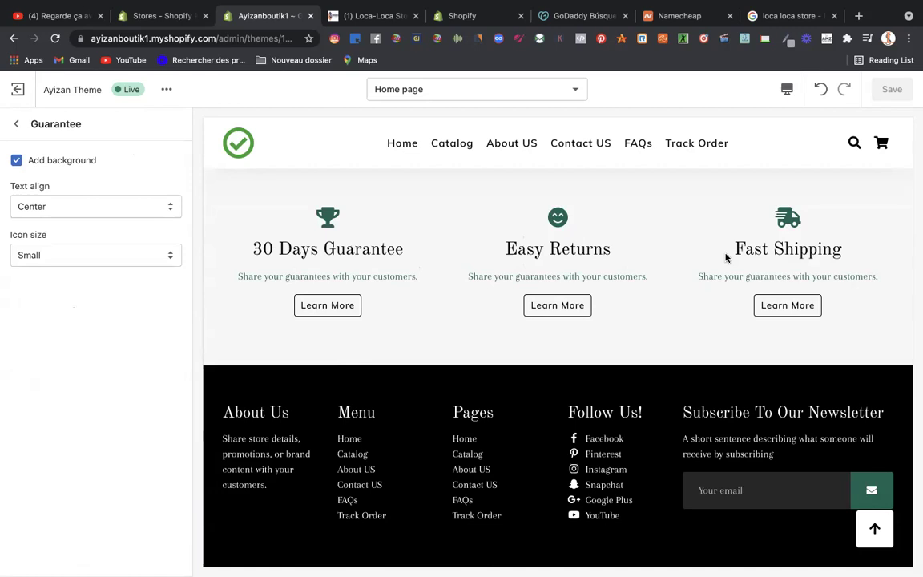
pyautogui.scroll(2, 694, 243)
pyautogui.scroll(-1, 694, 243)
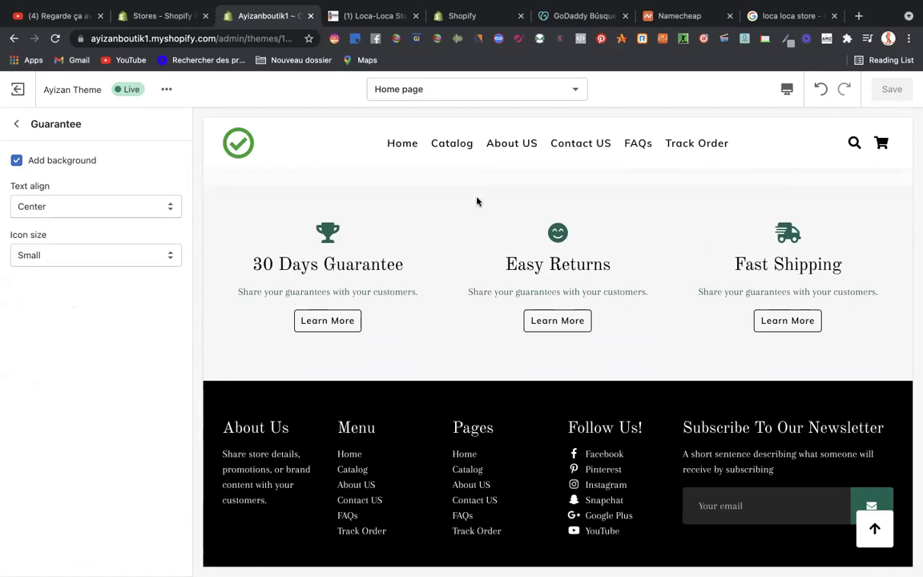
# - Try Left text alignment for the Guarantee section and set it back to Center
pyautogui.click(115, 206)
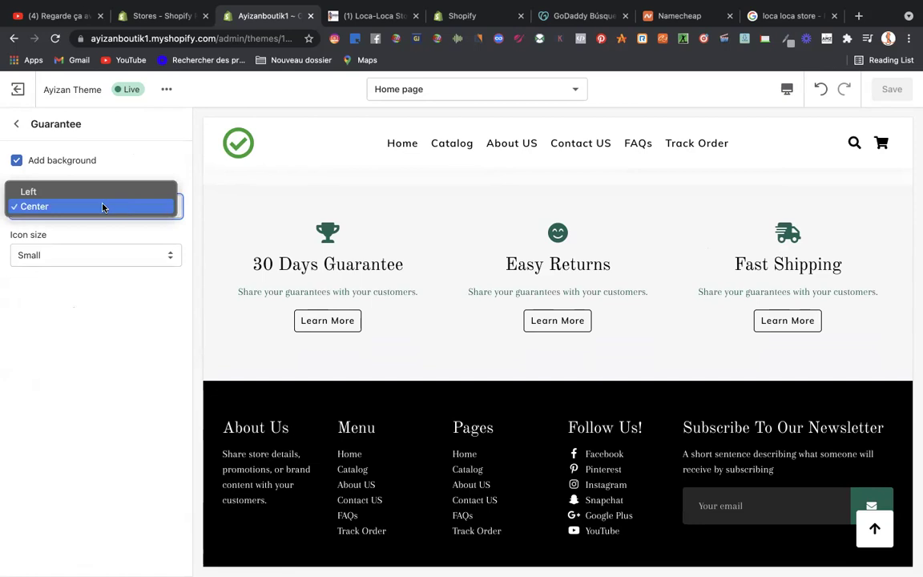
pyautogui.click(62, 192)
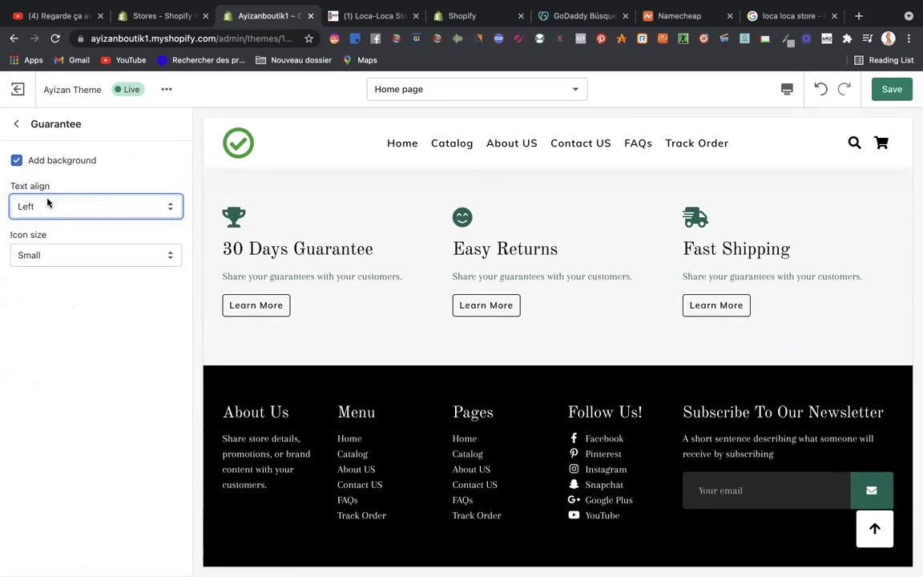
pyautogui.click(58, 207)
pyautogui.press('Escape')
pyautogui.press('Down')
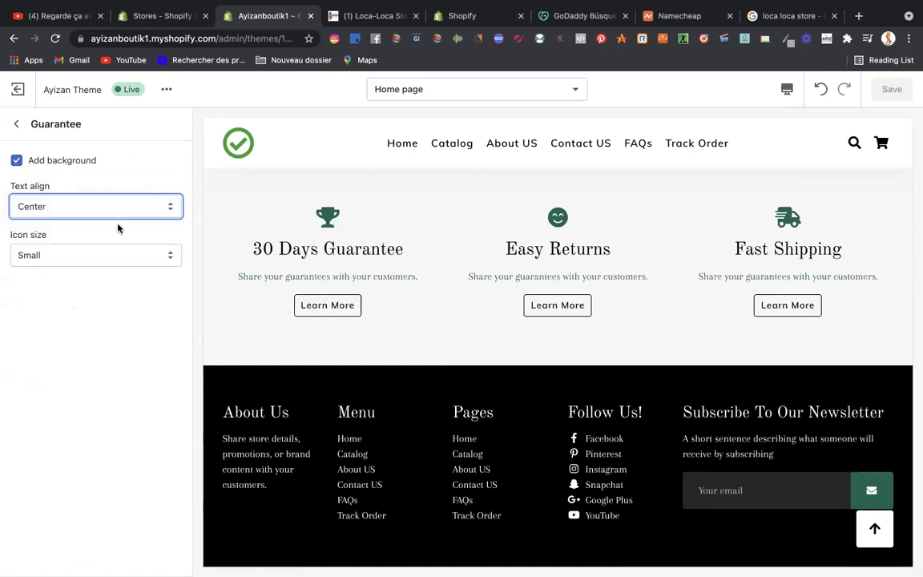
# - Try the Medium and Large icon sizes for the Guarantee section and set the size back to Small
pyautogui.click(99, 255)
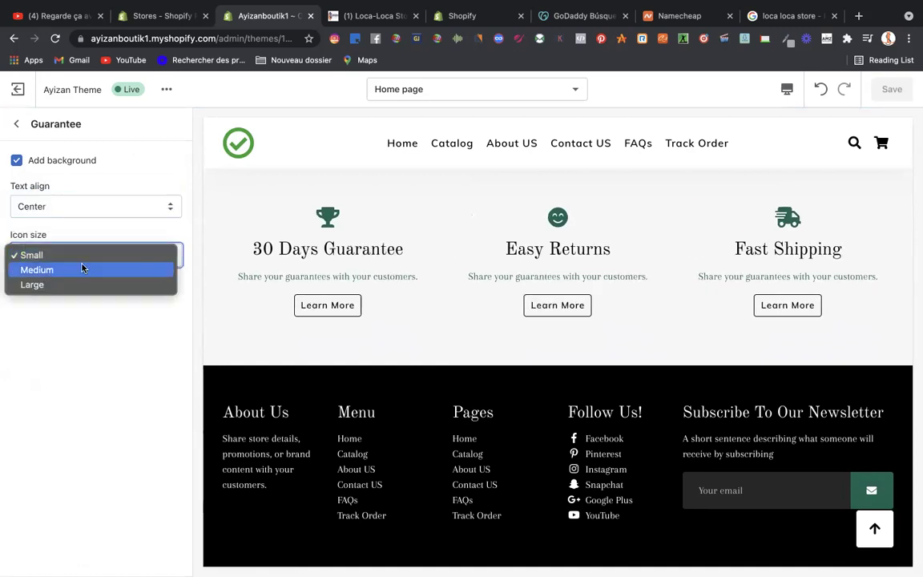
pyautogui.click(79, 270)
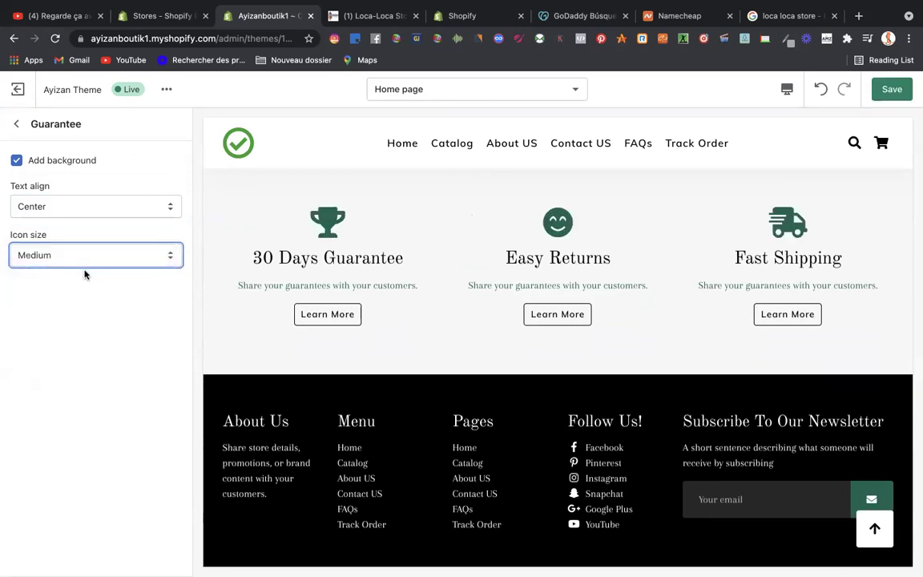
pyautogui.click(90, 257)
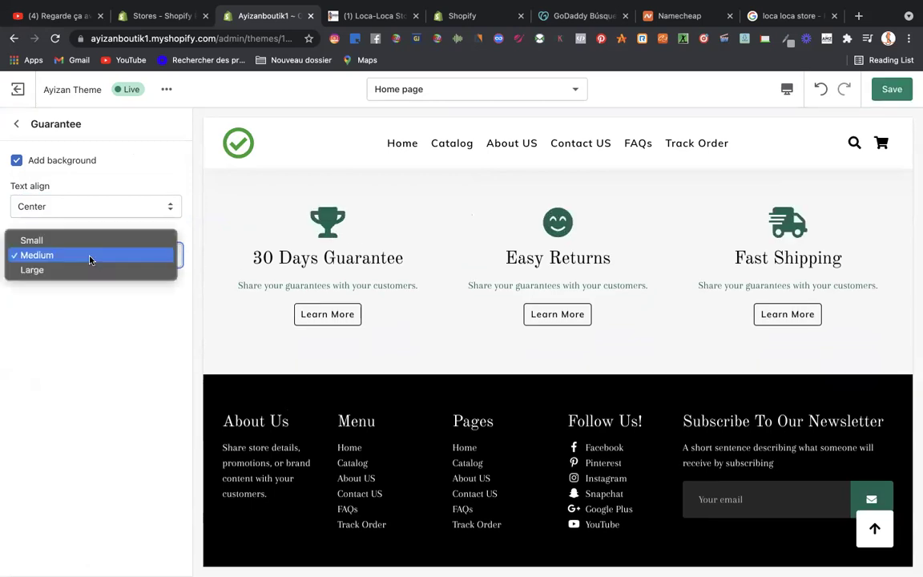
pyautogui.click(79, 270)
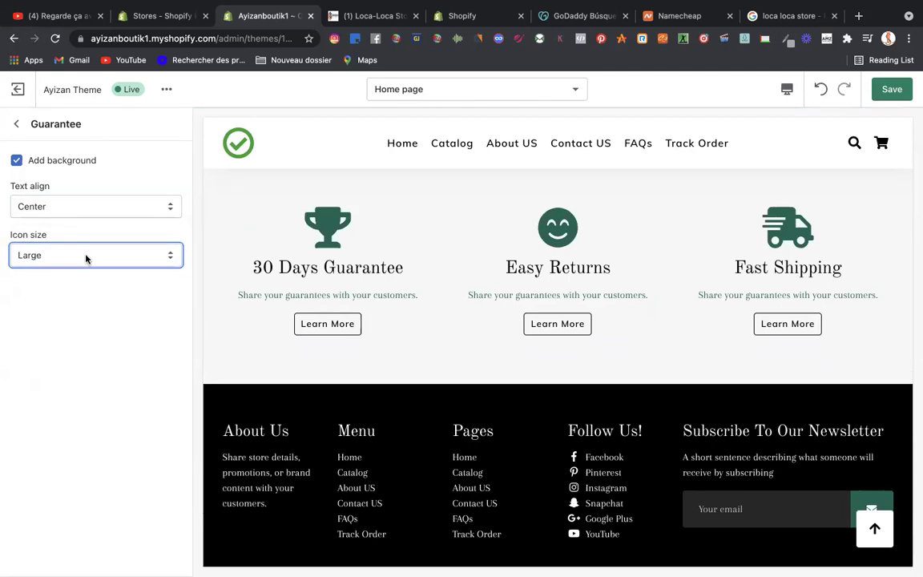
pyautogui.click(86, 258)
pyautogui.click(71, 230)
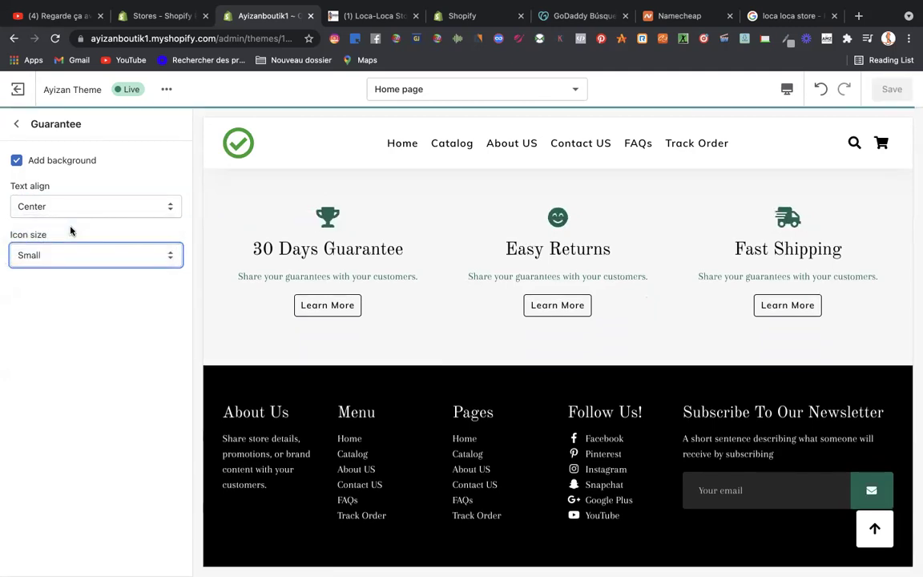
# - Set the Guarantee section's icon size to Medium and return to the section list
pyautogui.click(56, 254)
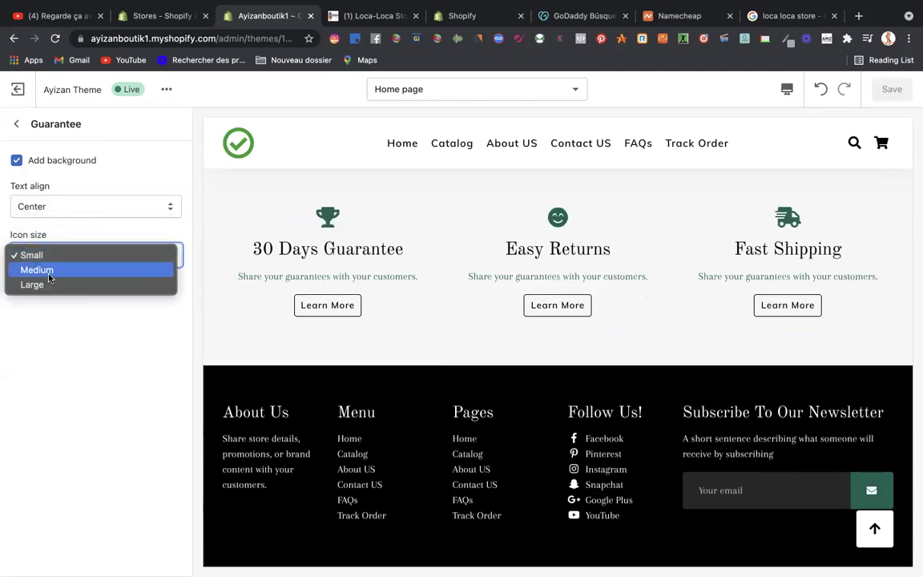
pyautogui.click(48, 276)
pyautogui.click(111, 369)
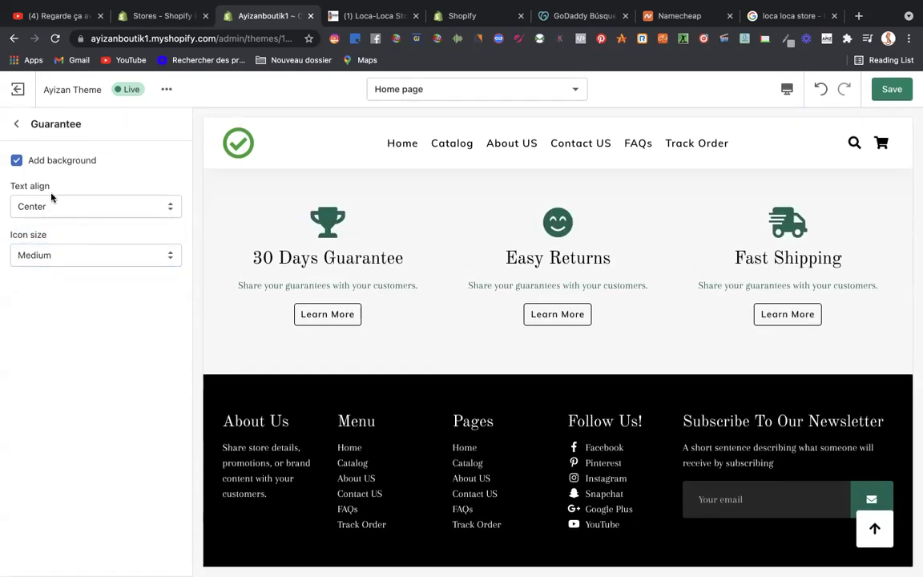
pyautogui.click(16, 123)
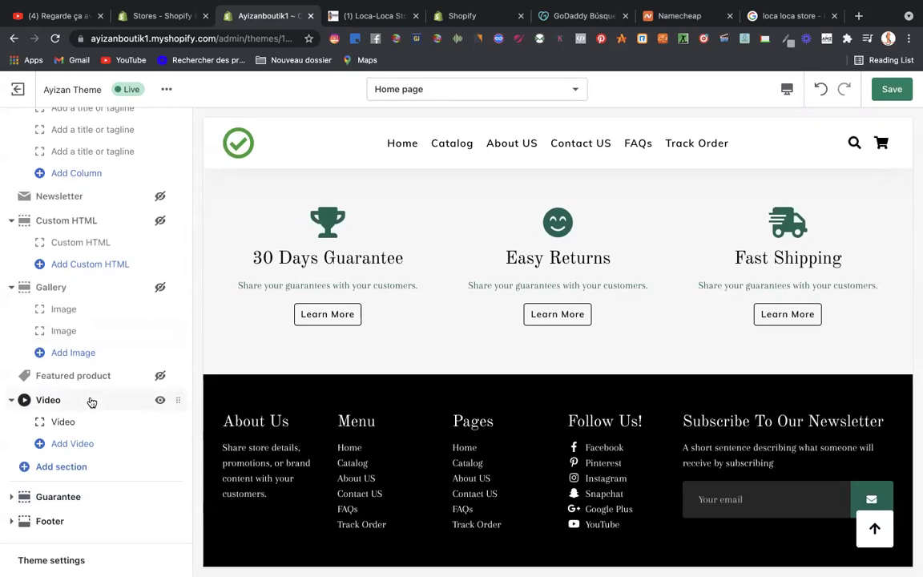
# - Examine the Footer section's settings and review the home page preview from the footer up to the slideshow
pyautogui.click(47, 521)
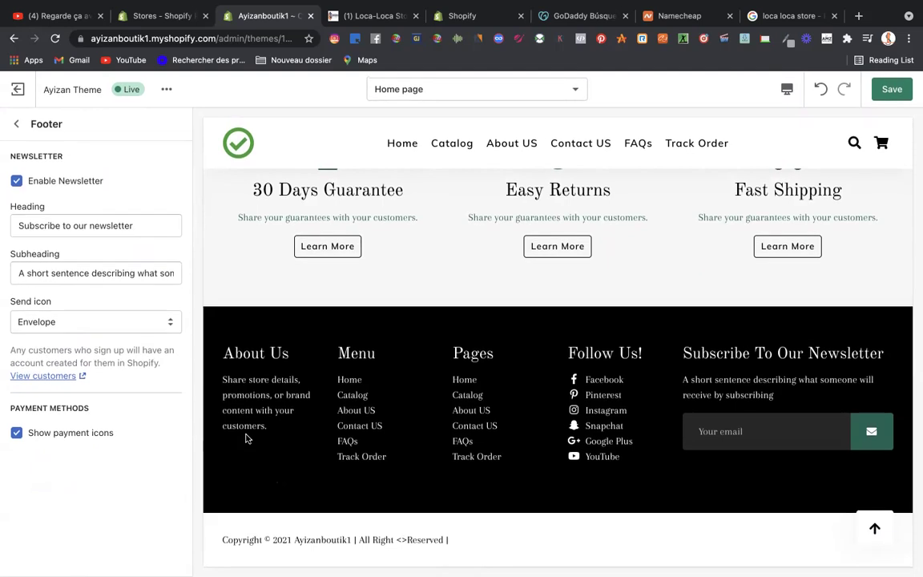
pyautogui.scroll(2, 247, 437)
pyautogui.scroll(-2, 247, 438)
pyautogui.scroll(3, 403, 380)
pyautogui.scroll(8, 403, 380)
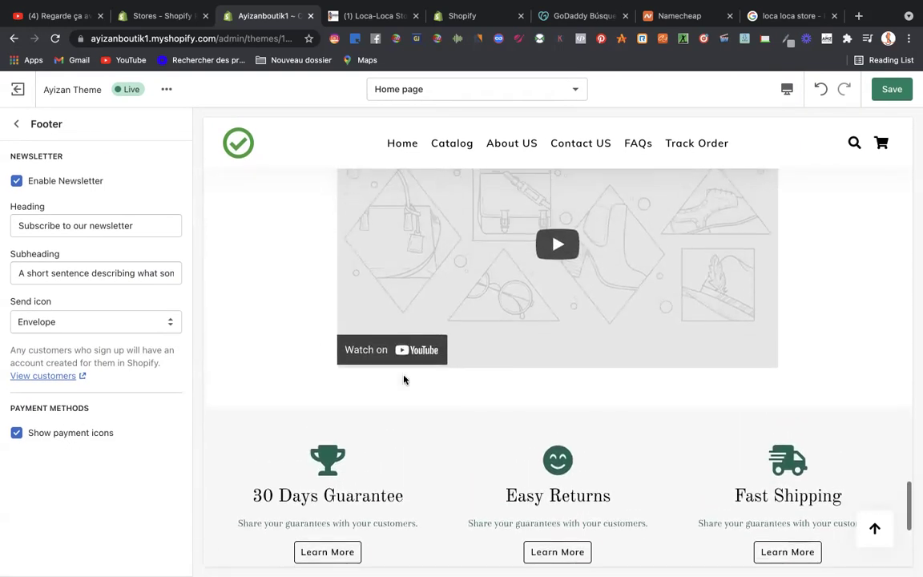
pyautogui.scroll(-11, 404, 379)
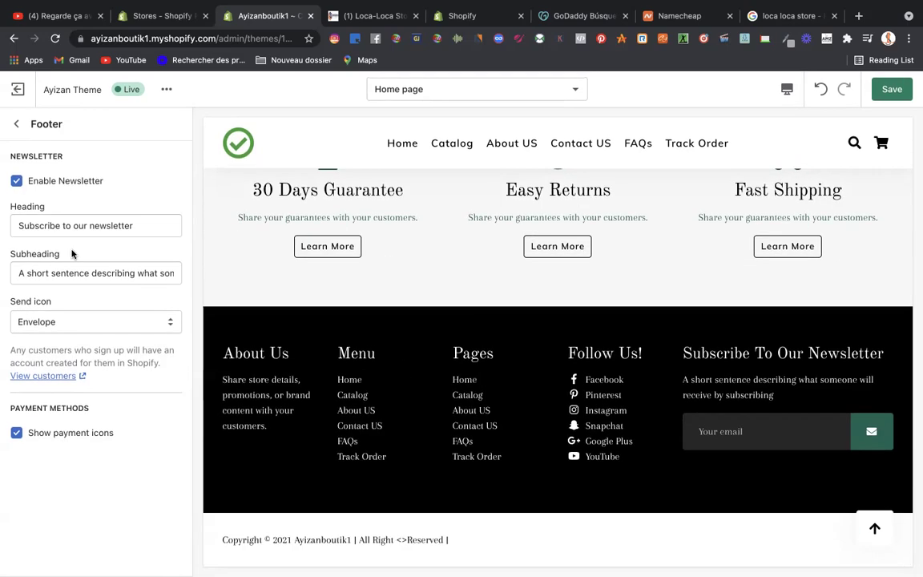
pyautogui.click(16, 124)
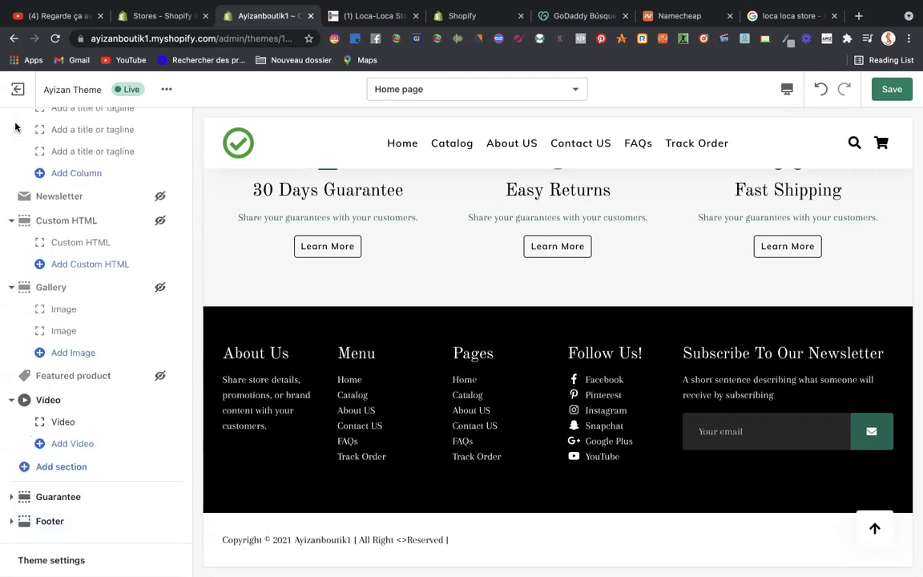
pyautogui.scroll(10, 259, 229)
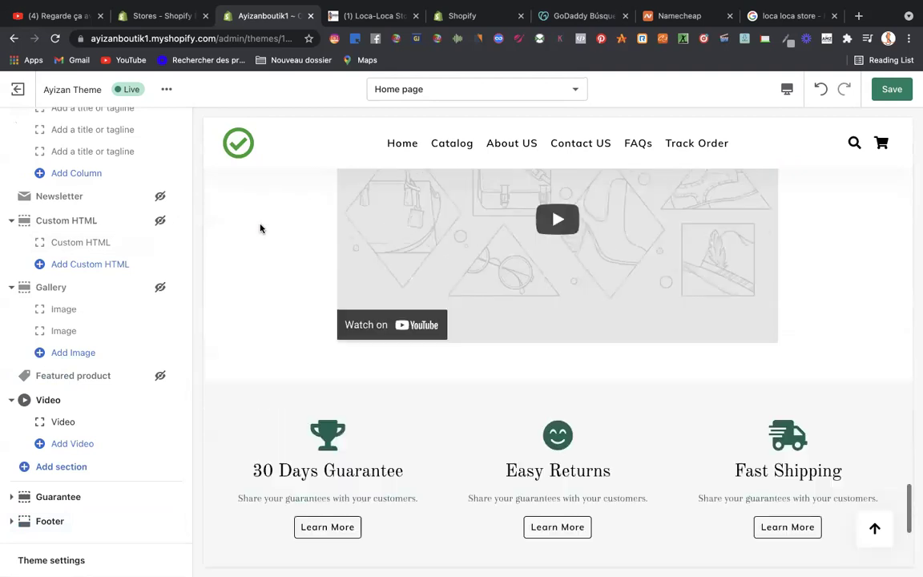
pyautogui.scroll(10, 260, 229)
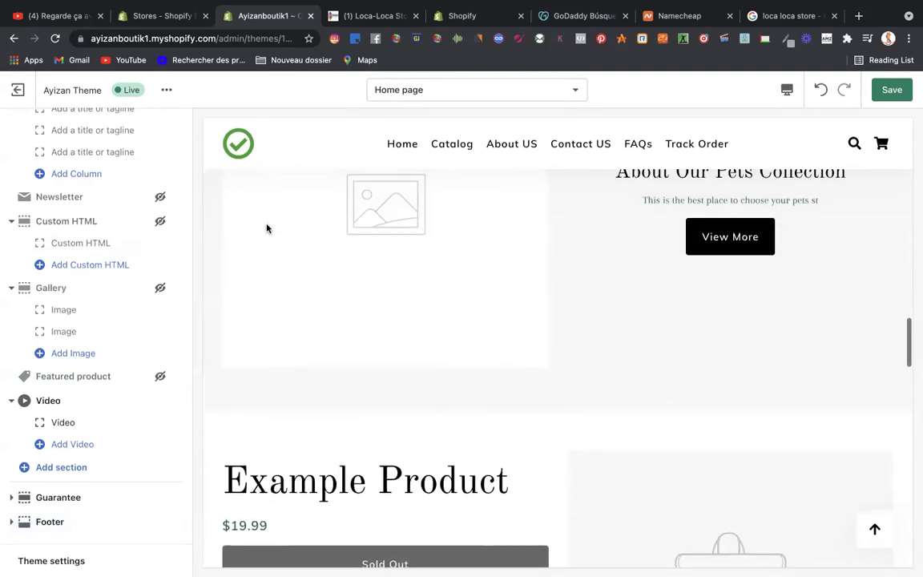
pyautogui.scroll(10, 267, 228)
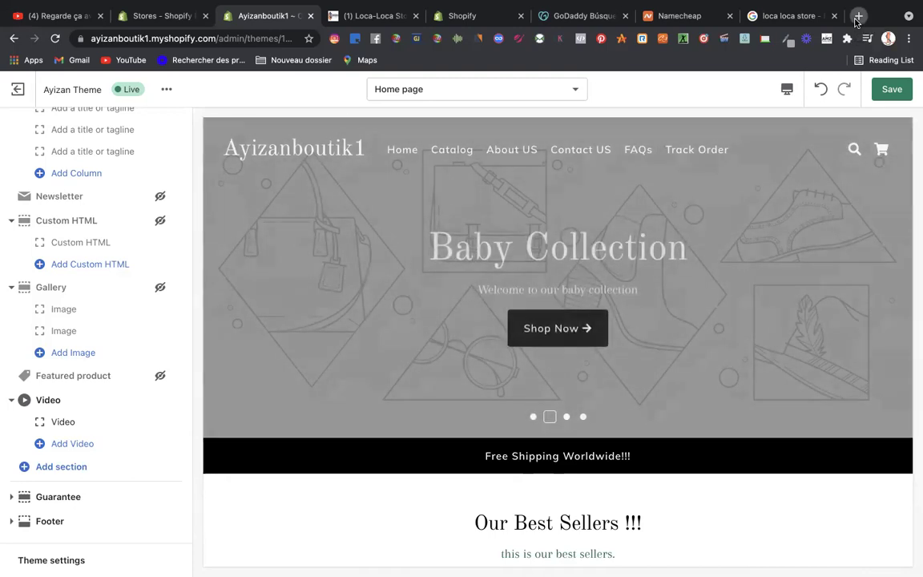
# - Open the PosterMyWall website at postermywall.com in a new browser tab
pyautogui.click(858, 16)
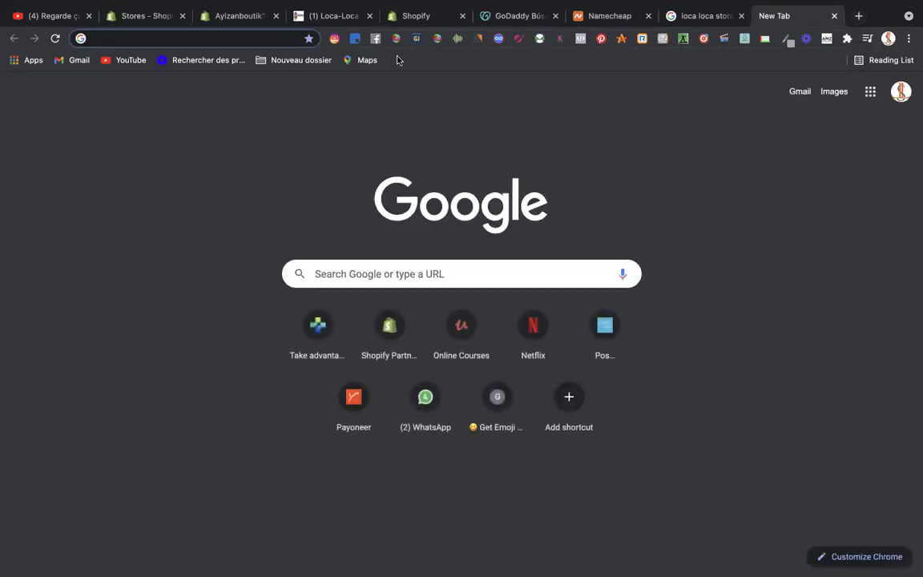
pyautogui.write('pi')
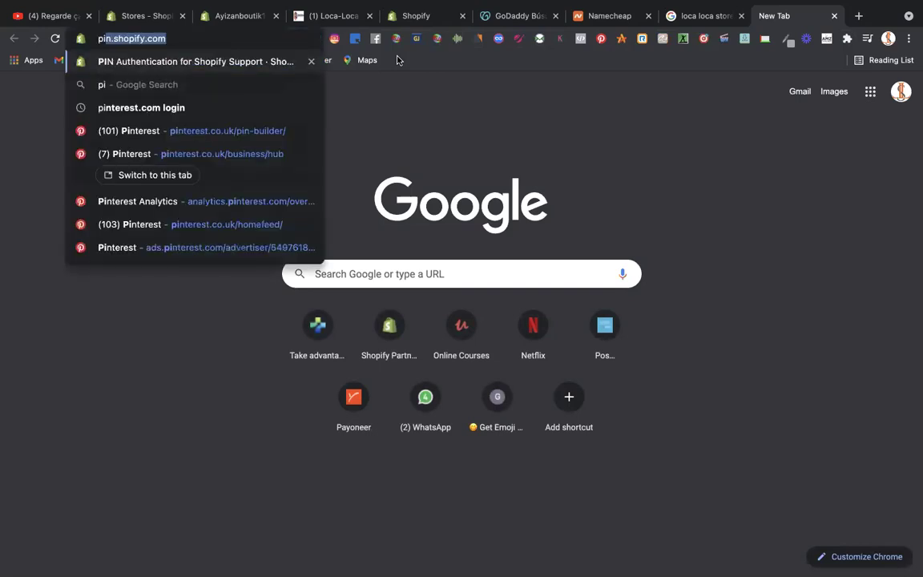
pyautogui.press('BackSpace')
pyautogui.press('BackSpace')
pyautogui.write('p')
pyautogui.press('BackSpace')
pyautogui.write('oster')
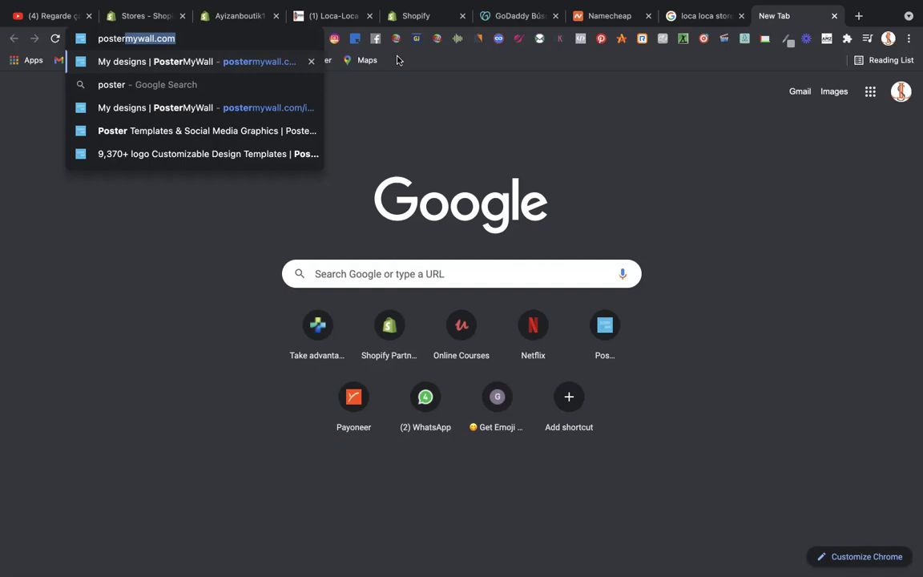
pyautogui.press('Return')
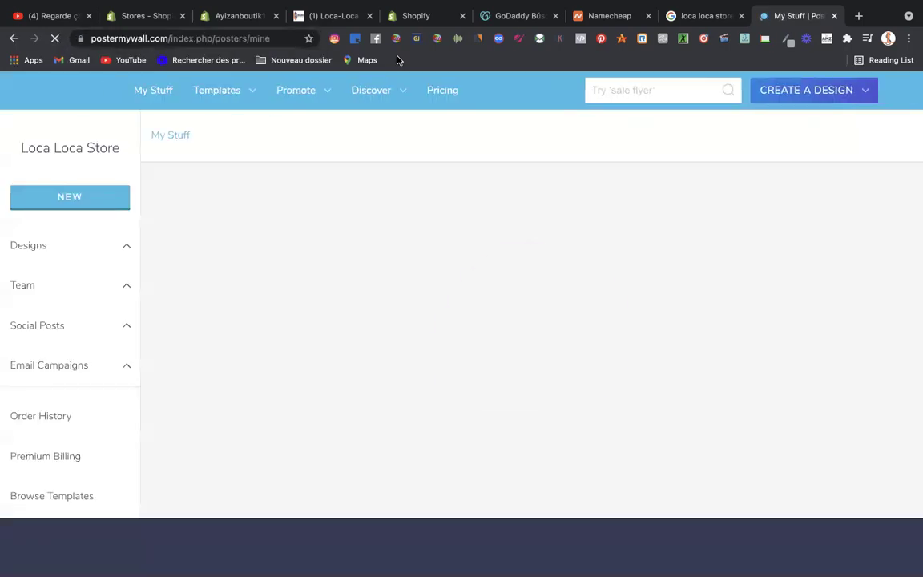
# - Look through the existing designs in My designs on PosterMyWall
pyautogui.moveTo(371, 101)
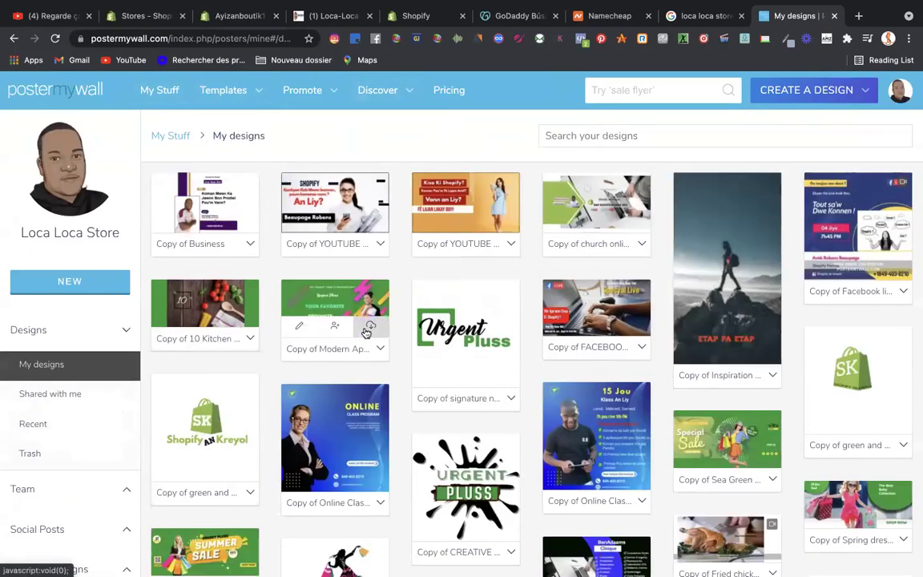
pyautogui.scroll(-10, 366, 331)
pyautogui.scroll(-3, 365, 331)
pyautogui.scroll(15, 367, 333)
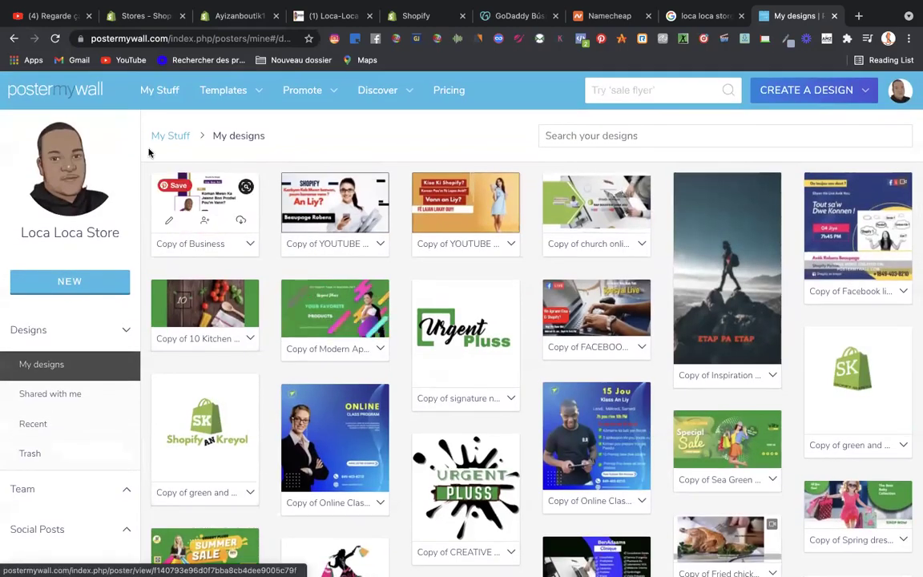
# - View the PosterMyWall template gallery and open the account's Premium Billing page
pyautogui.click(218, 91)
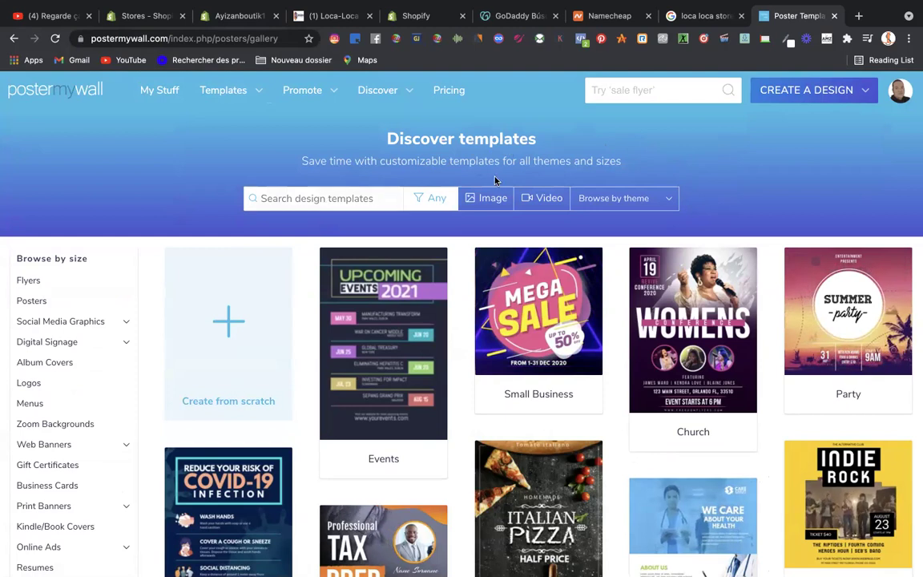
pyautogui.moveTo(898, 94)
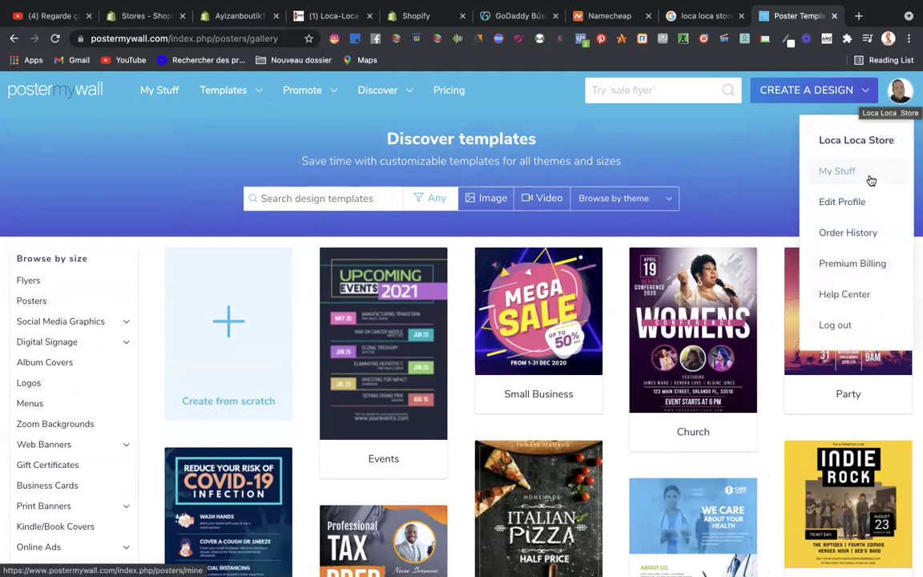
pyautogui.click(867, 263)
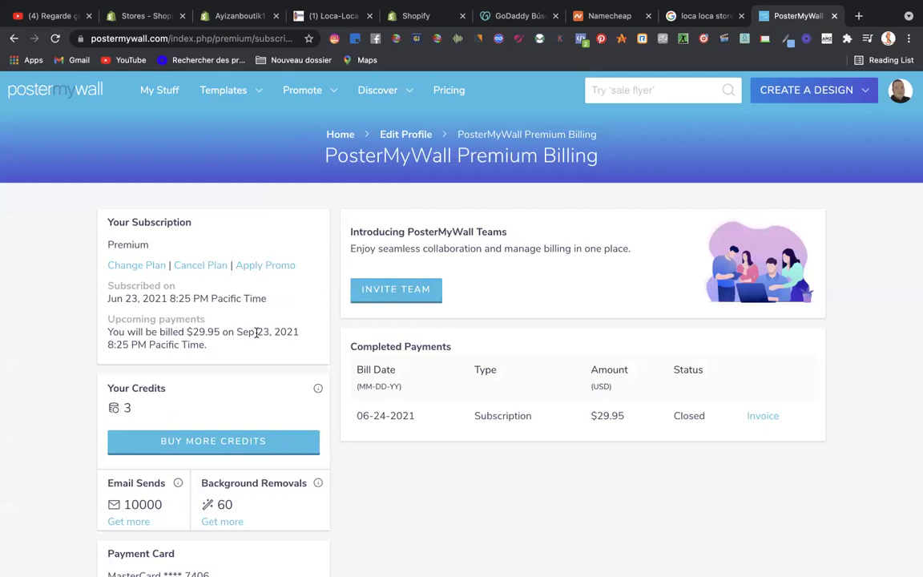
# - Review the subscription, credits, payment card and completed payments on the PosterMyWall Premium Billing page
pyautogui.scroll(-2, 257, 333)
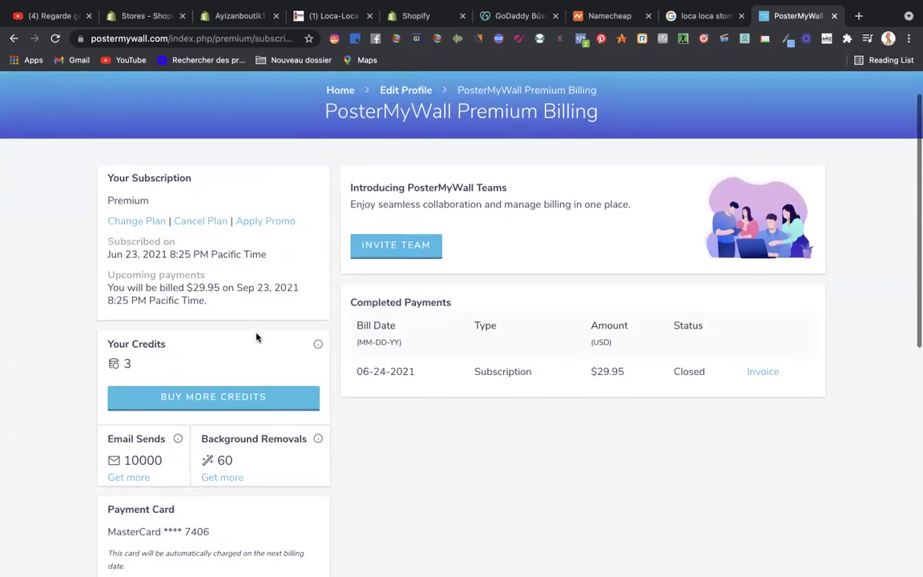
pyautogui.scroll(-3, 257, 337)
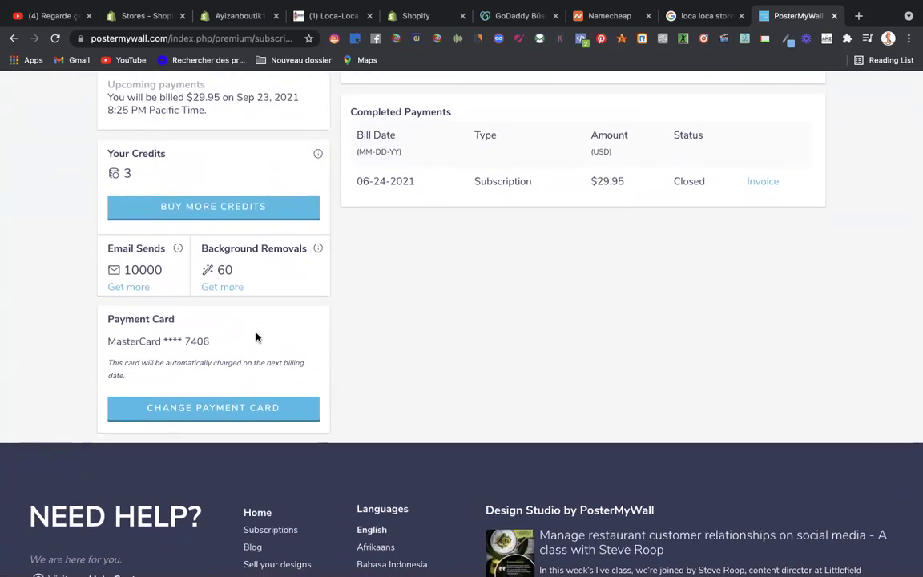
pyautogui.scroll(1, 256, 336)
pyautogui.scroll(3, 257, 337)
pyautogui.scroll(-2, 257, 333)
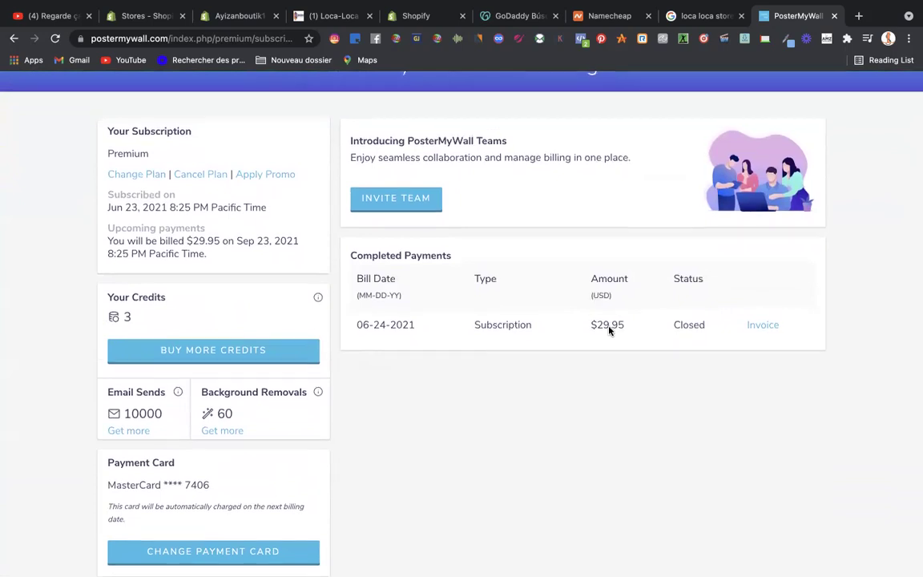
pyautogui.scroll(1, 609, 328)
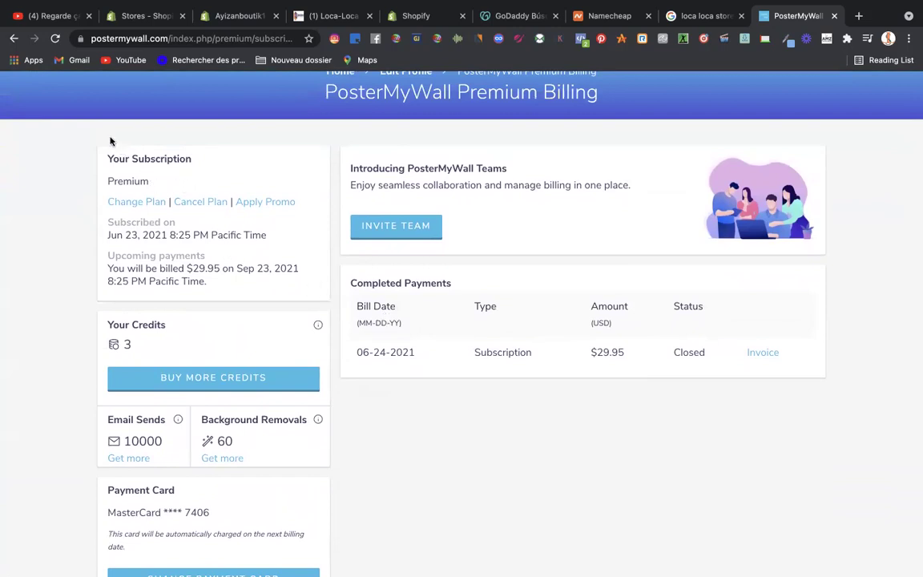
pyautogui.scroll(2, 125, 137)
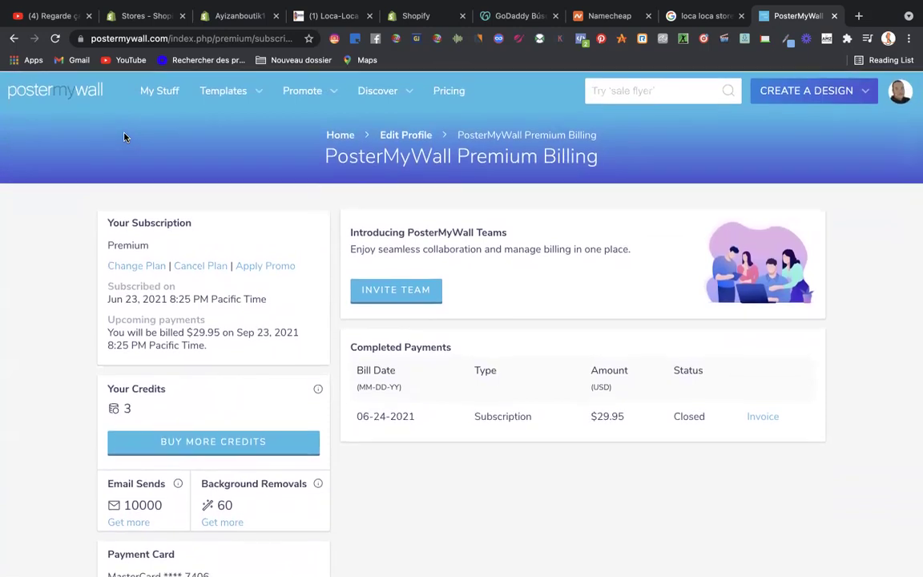
# - Open the full template gallery and look through its list of design sizes
pyautogui.click(233, 95)
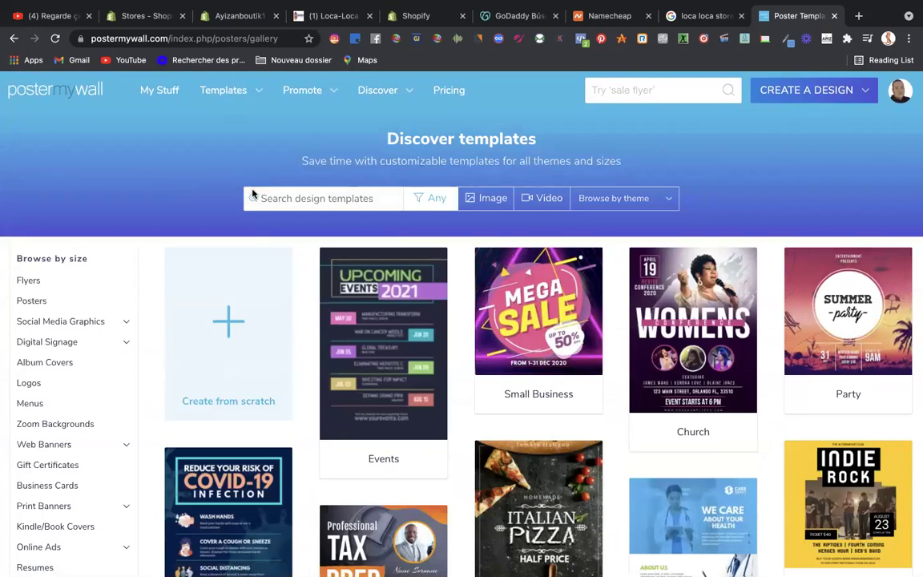
pyautogui.scroll(-3, 155, 200)
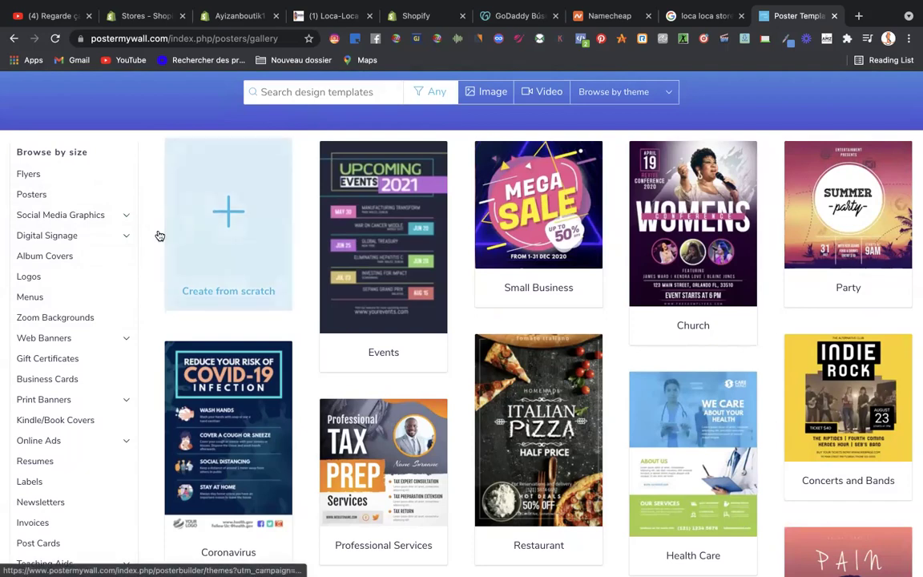
pyautogui.scroll(-5, 80, 337)
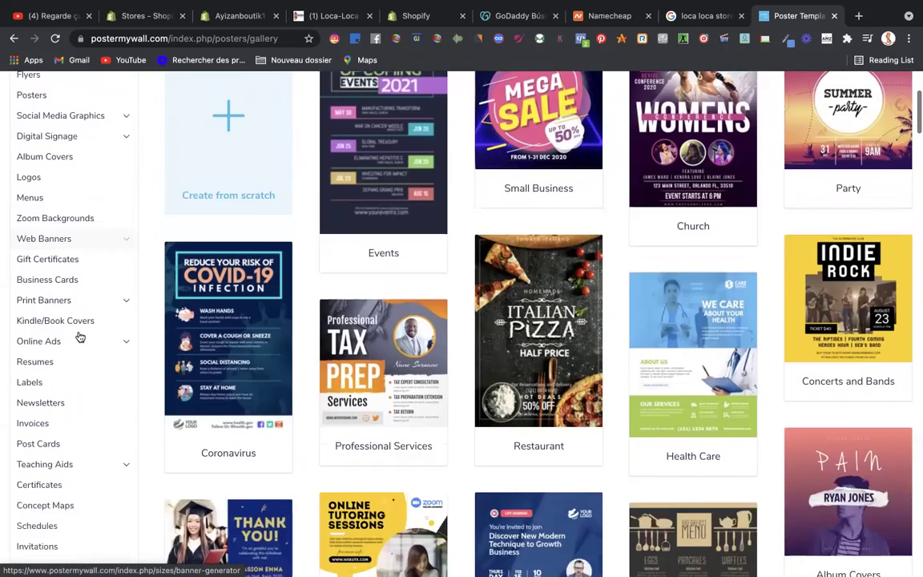
pyautogui.scroll(-1, 84, 321)
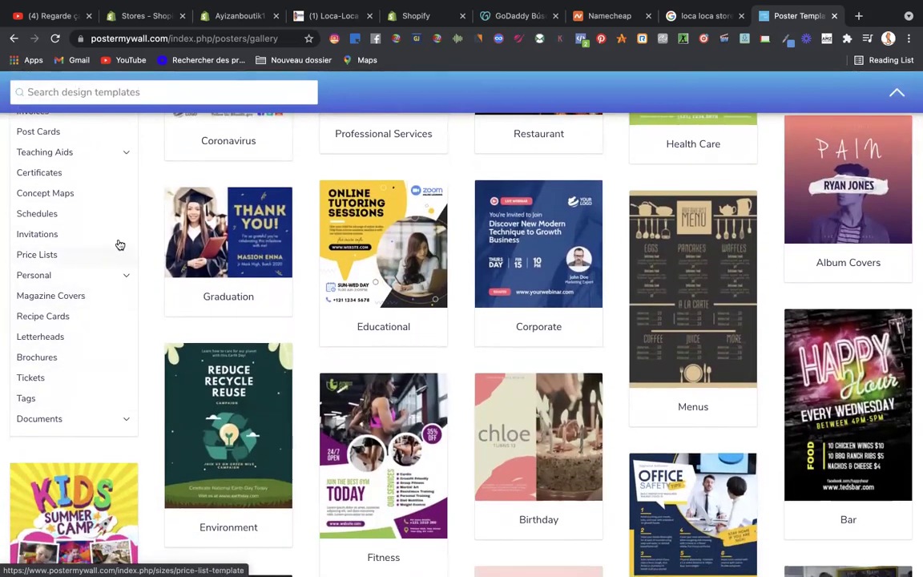
pyautogui.scroll(6, 168, 239)
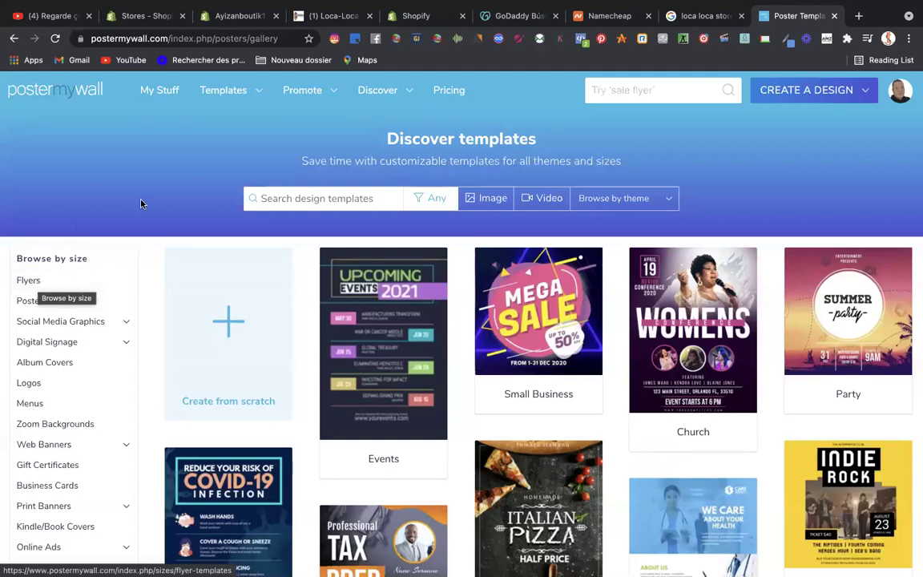
# - Open the Flyers size category and browse through its design templates
pyautogui.click(28, 280)
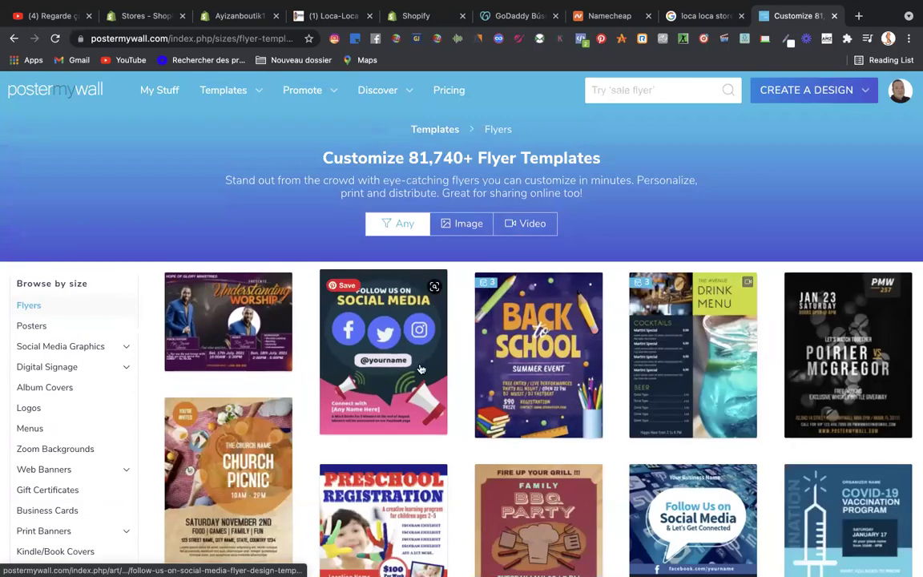
pyautogui.scroll(-3, 481, 336)
pyautogui.scroll(-14, 484, 335)
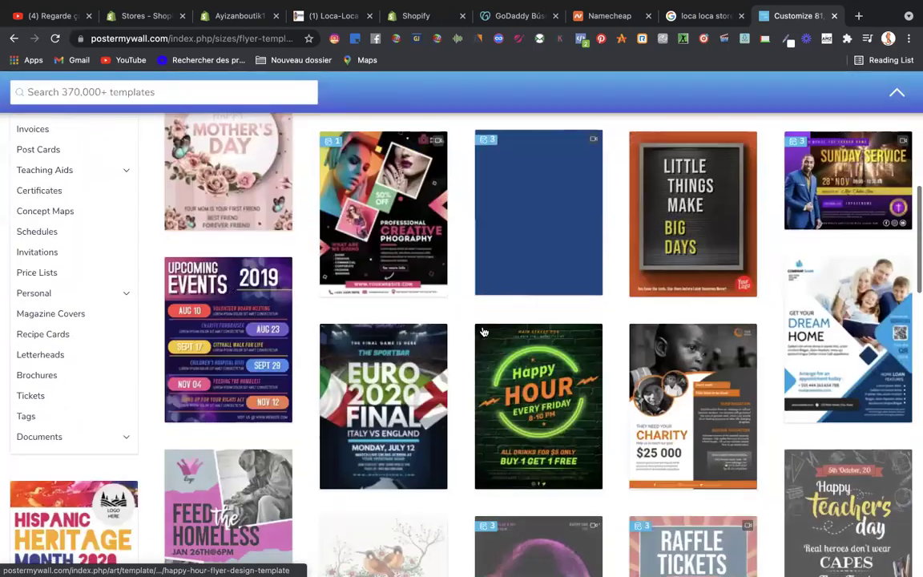
pyautogui.scroll(-11, 485, 309)
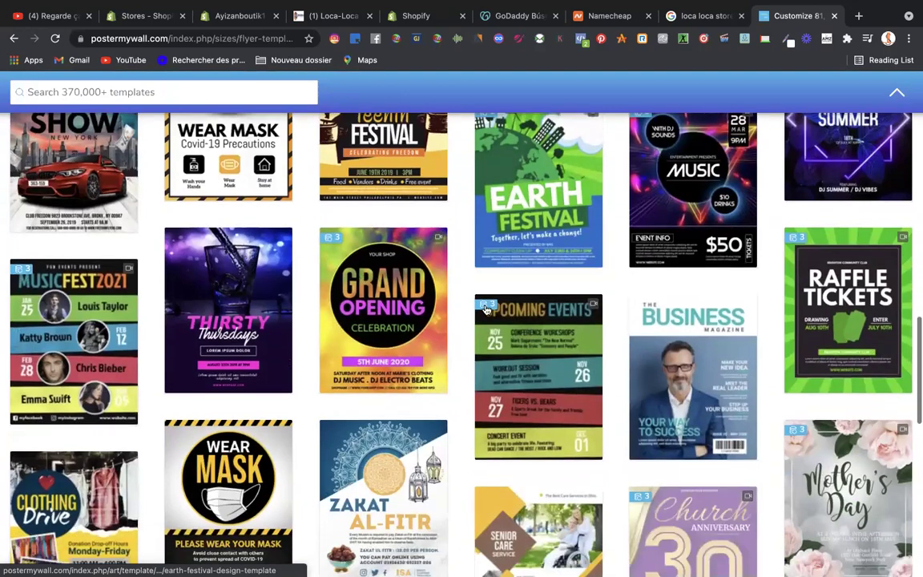
pyautogui.scroll(15, 487, 309)
pyautogui.scroll(8, 487, 308)
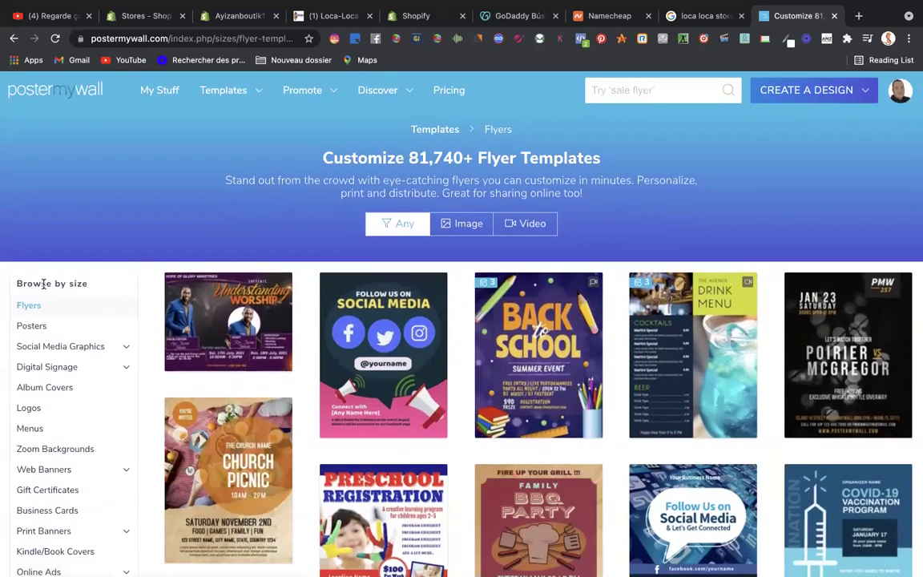
pyautogui.moveTo(229, 90)
pyautogui.scroll(-10, 271, 387)
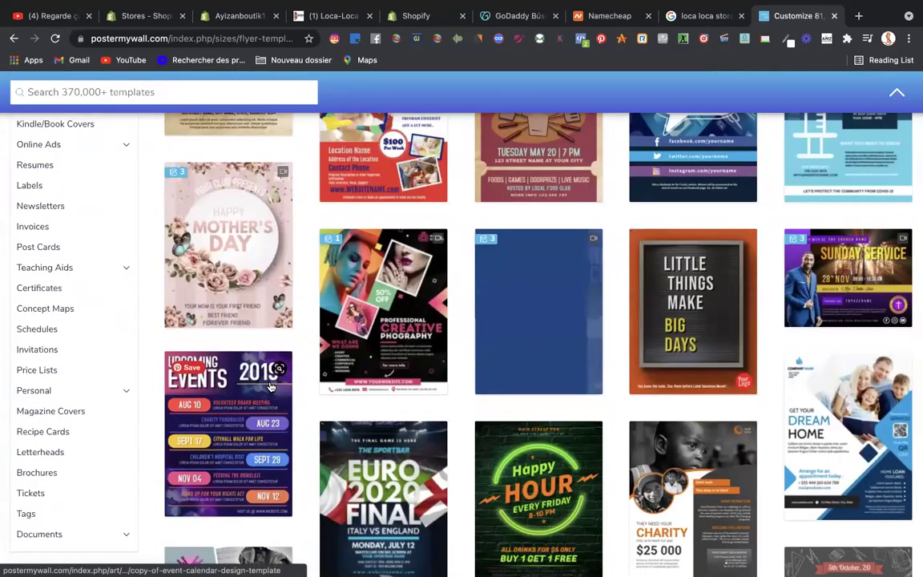
pyautogui.scroll(-5, 270, 387)
pyautogui.scroll(-7, 271, 387)
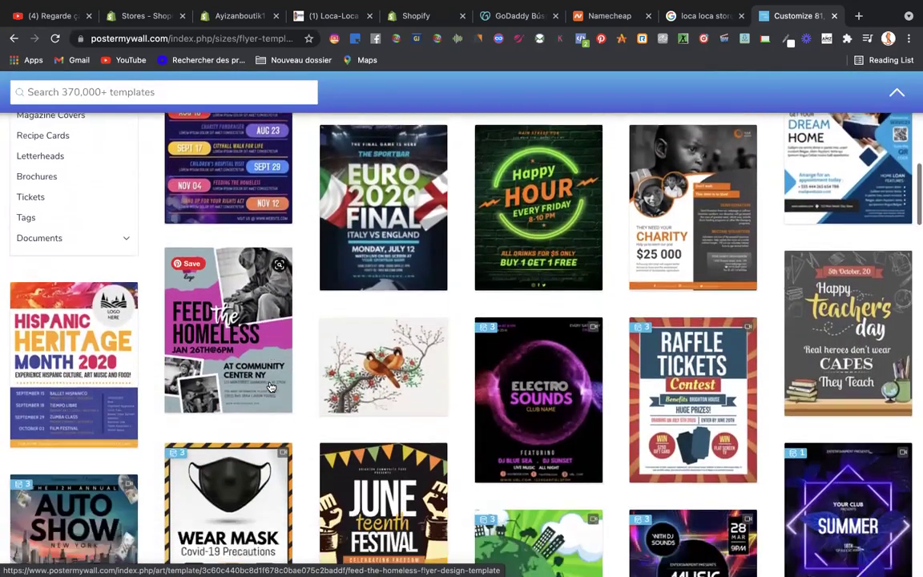
pyautogui.scroll(-6, 271, 387)
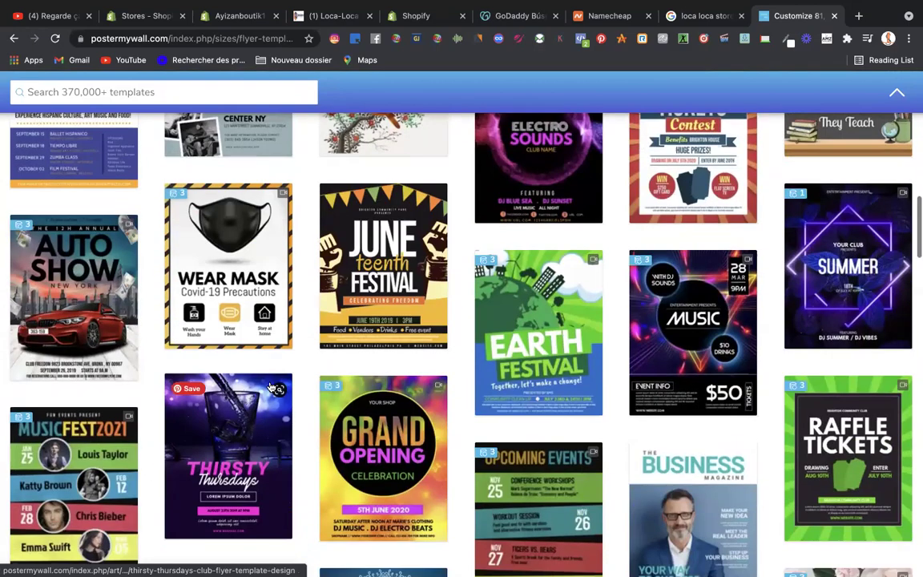
pyautogui.scroll(-6, 271, 387)
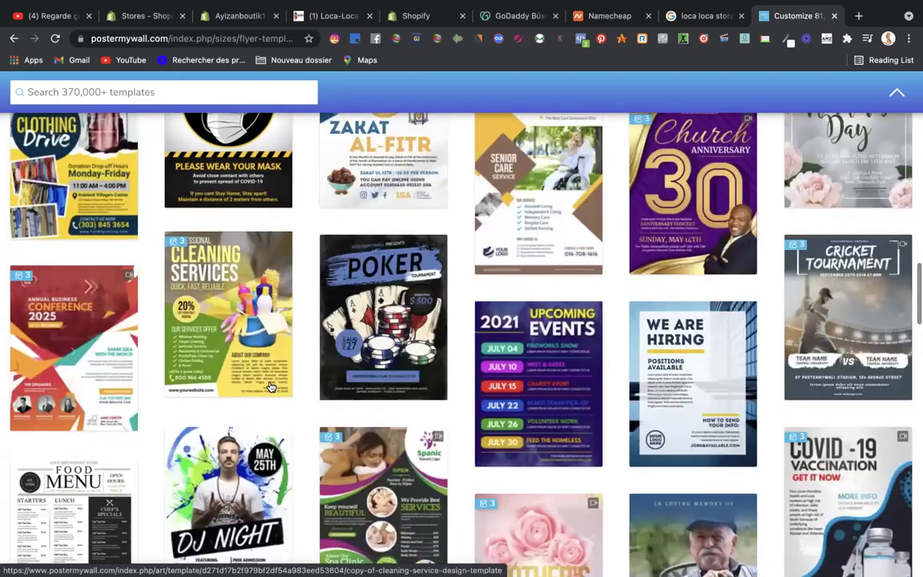
pyautogui.scroll(12, 271, 387)
pyautogui.scroll(5, 271, 387)
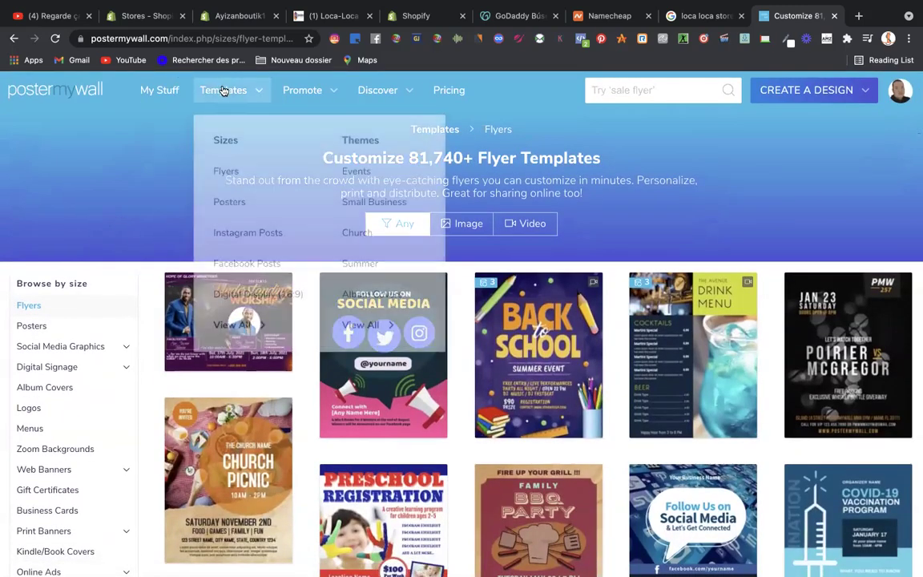
# - Return to the full template gallery, checking the Shopify theme editor and the Namecheap domain page in between
pyautogui.click(228, 92)
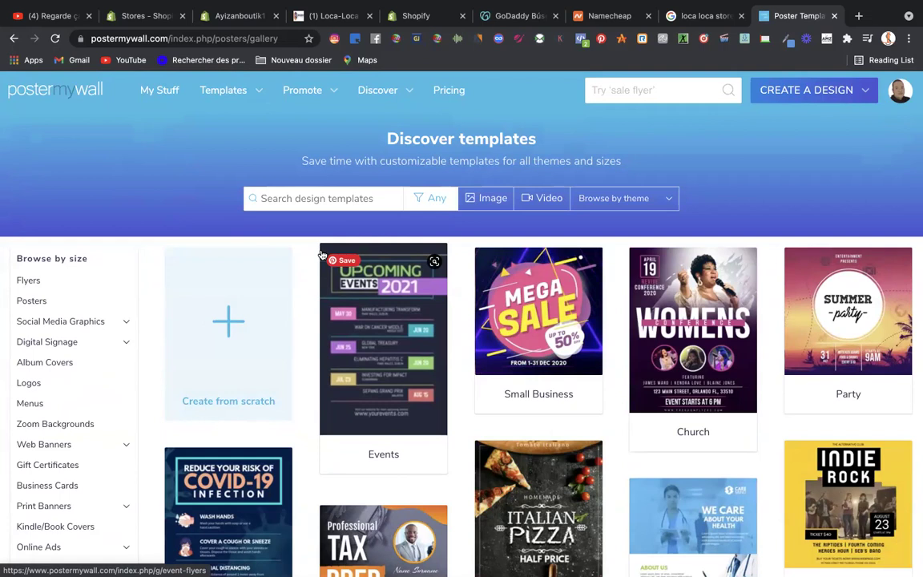
pyautogui.click(238, 17)
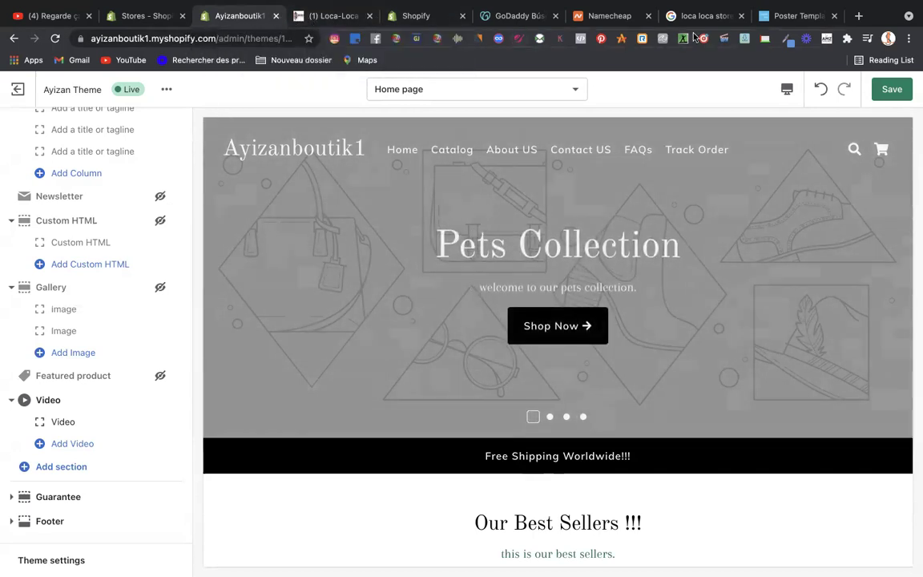
pyautogui.click(787, 16)
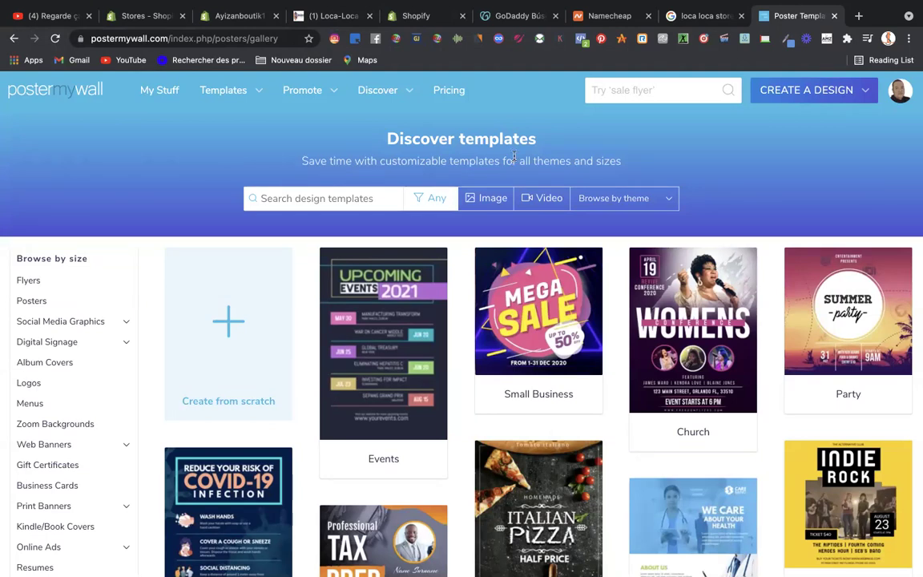
pyautogui.click(611, 16)
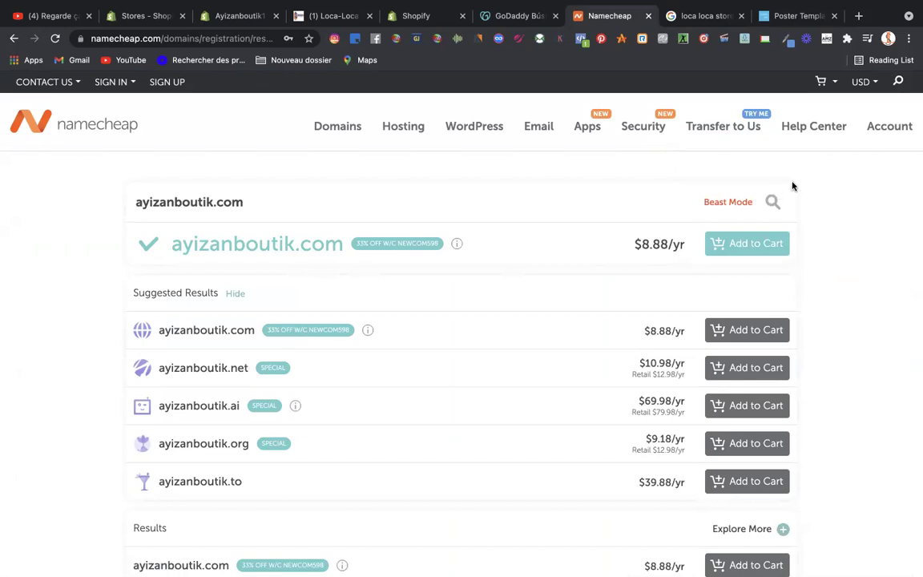
pyautogui.click(809, 16)
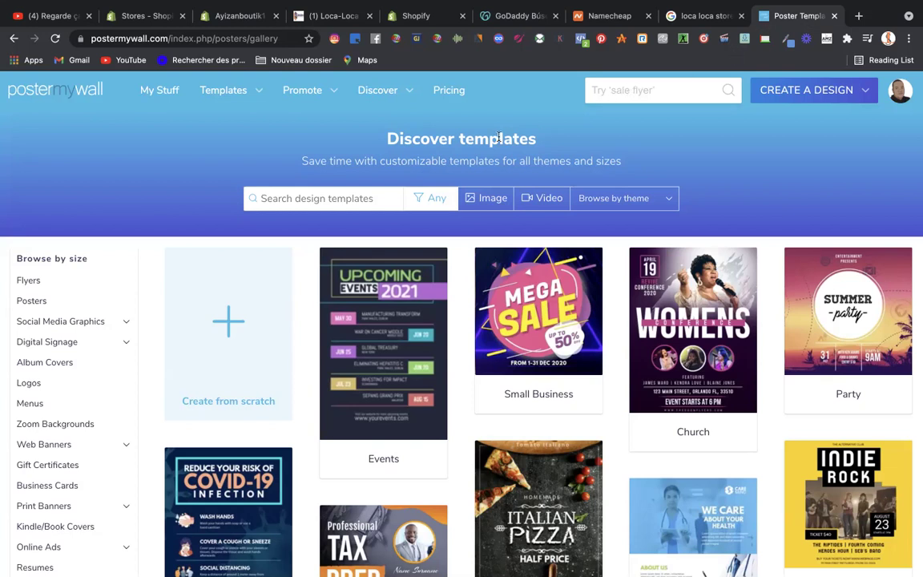
# - Search the design templates for "banner"
pyautogui.click(317, 198)
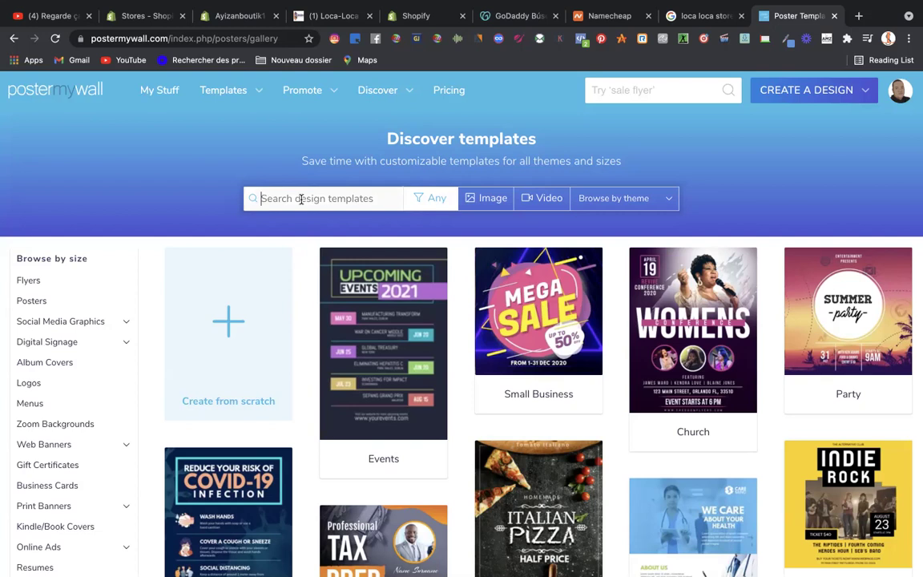
pyautogui.click(328, 206)
pyautogui.write('banner')
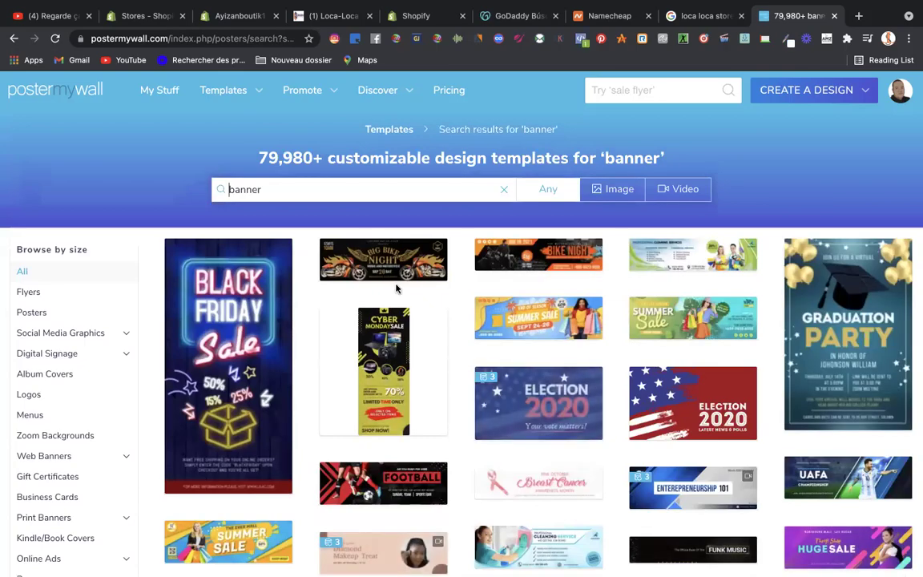
# - Look through the banner designs for one that could suit the store's images
pyautogui.scroll(-5, 462, 410)
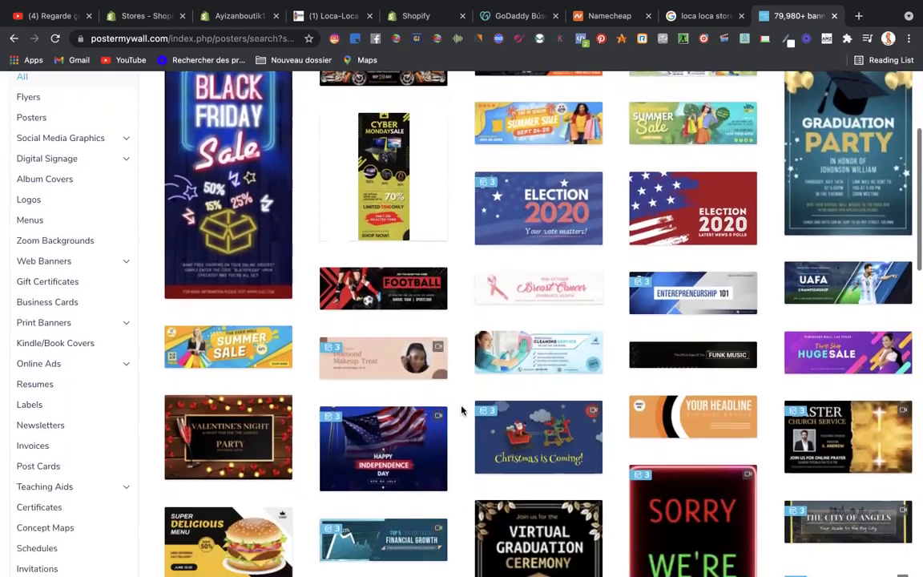
pyautogui.scroll(-6, 462, 411)
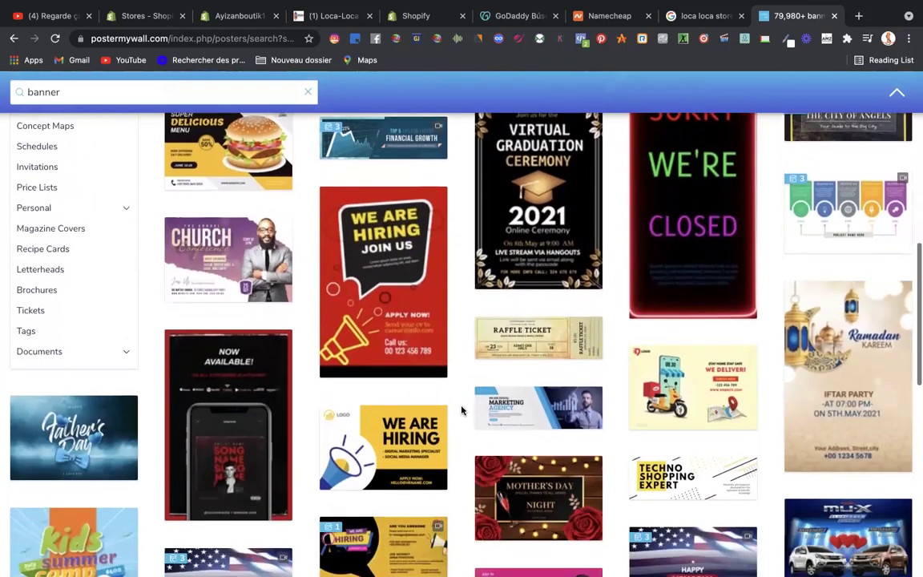
pyautogui.scroll(-5, 461, 410)
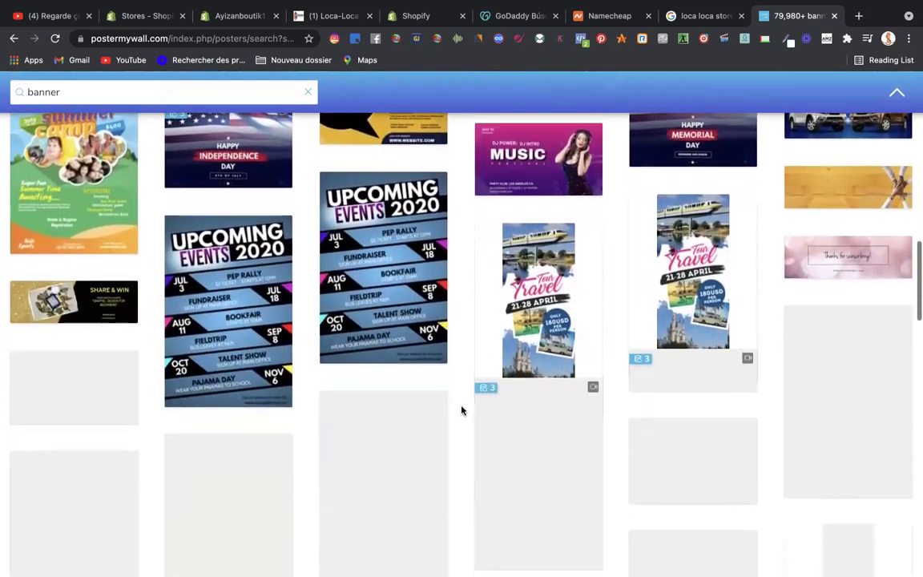
pyautogui.scroll(-5, 462, 410)
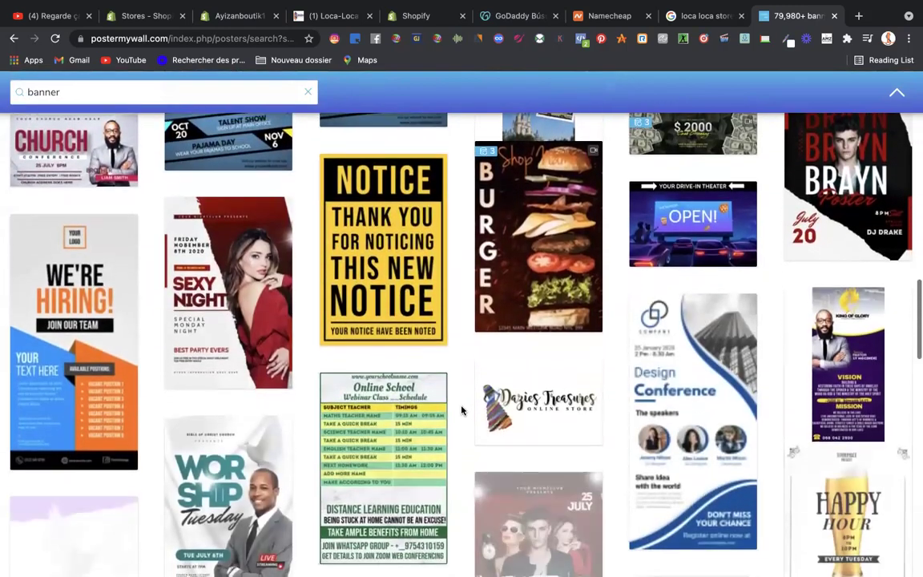
pyautogui.scroll(-6, 462, 410)
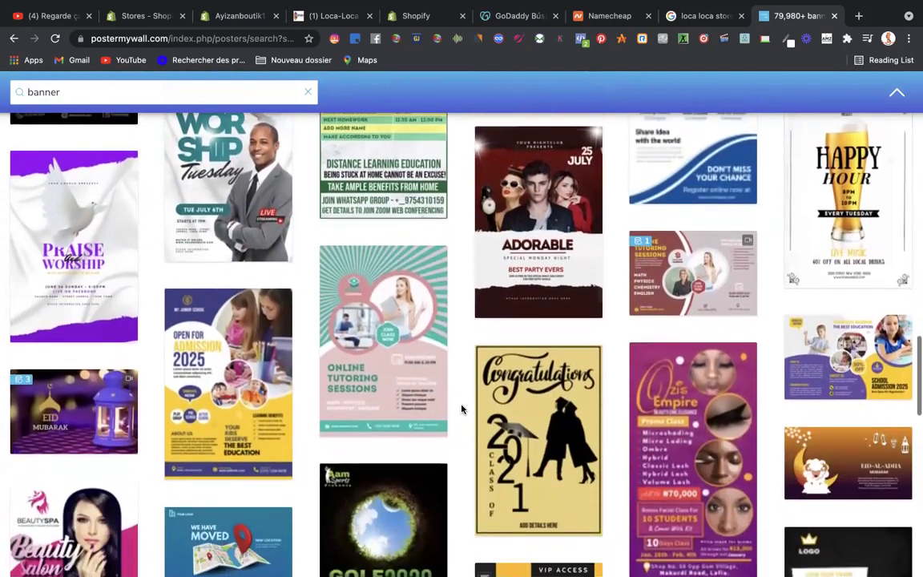
pyautogui.scroll(-6, 462, 409)
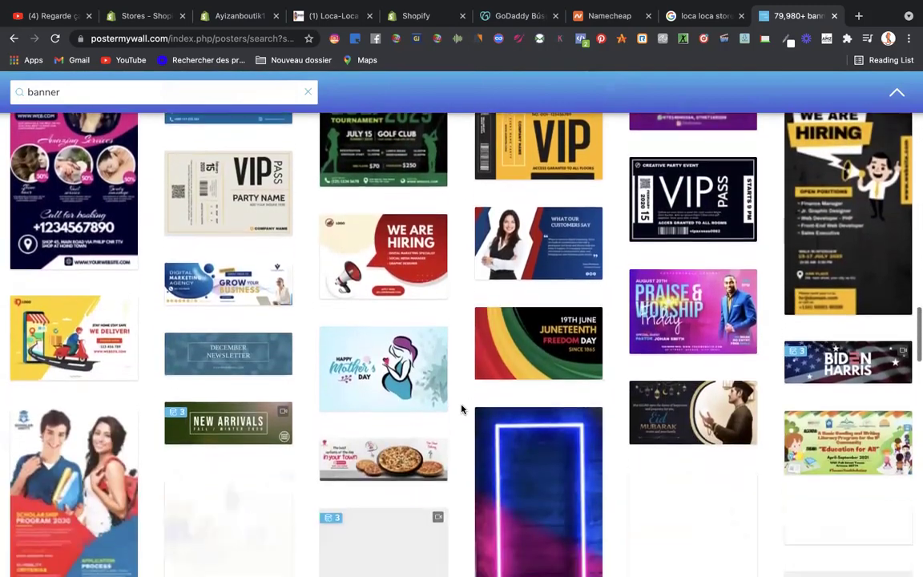
pyautogui.scroll(-6, 461, 410)
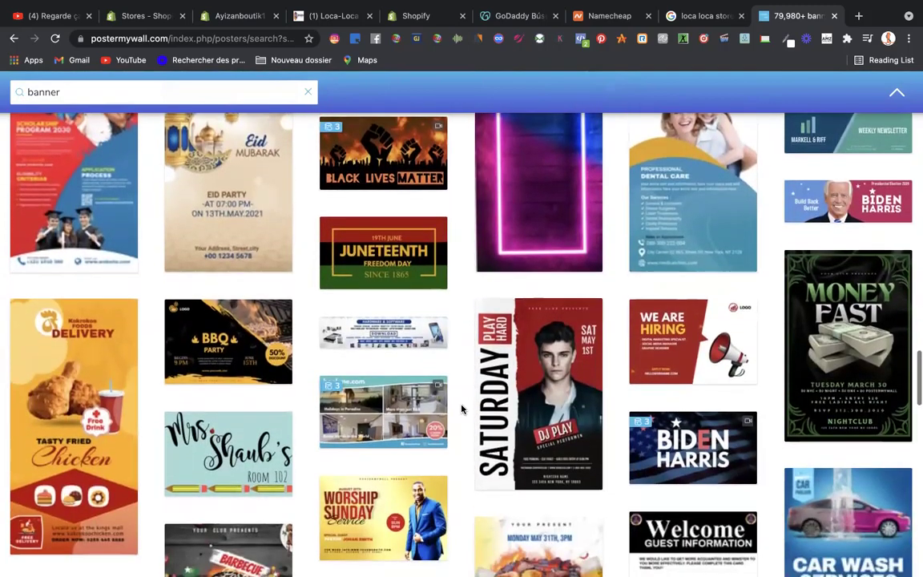
pyautogui.scroll(-4, 462, 409)
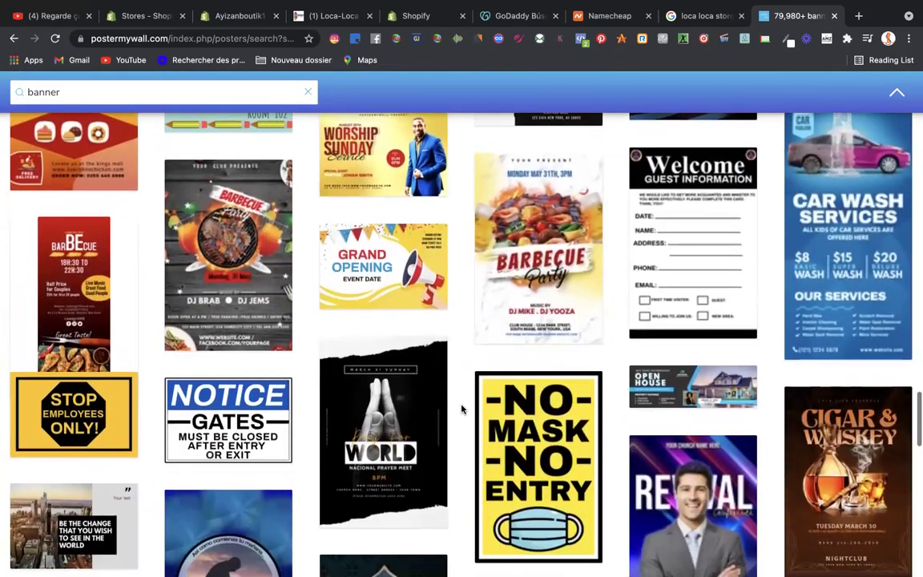
pyautogui.scroll(-6, 462, 410)
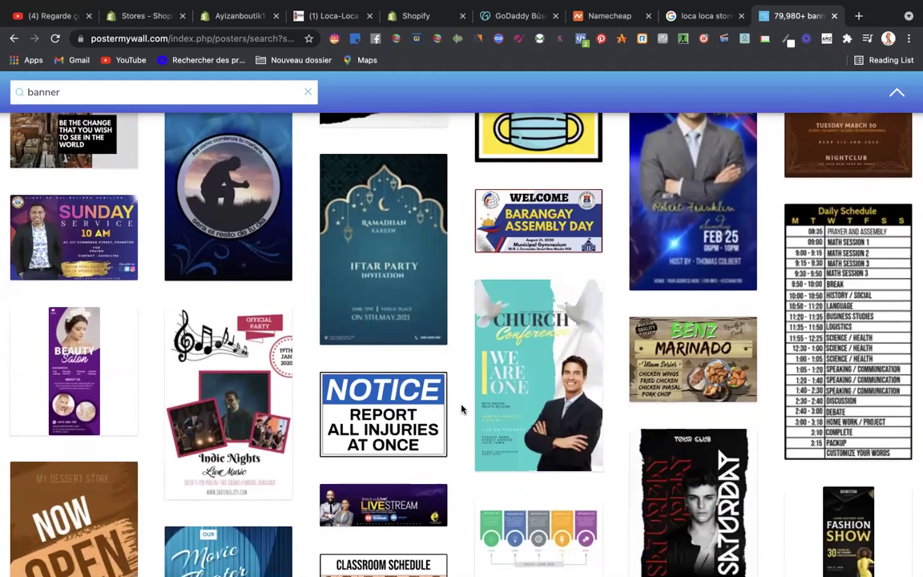
# - Browse further through the "banner" templates for a design that suits the store
pyautogui.scroll(-5, 461, 409)
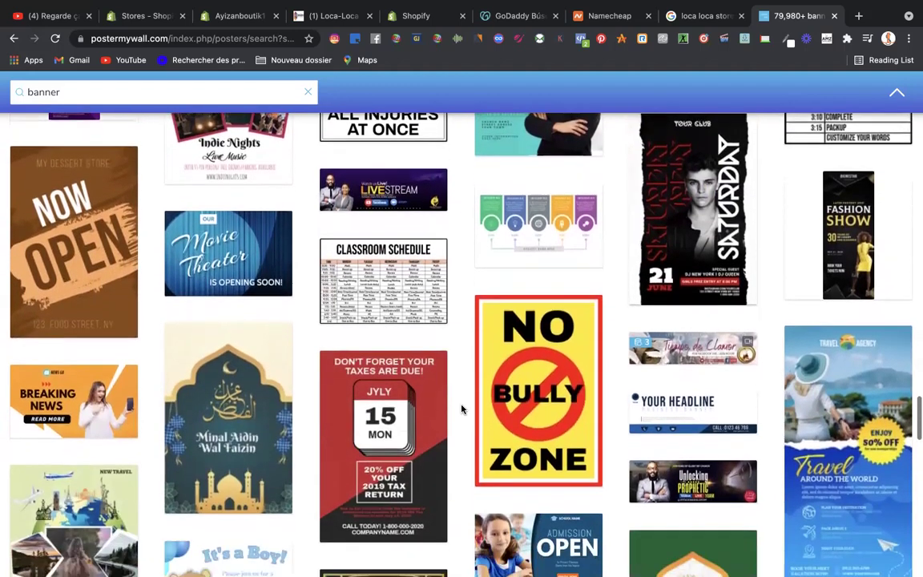
pyautogui.scroll(-6, 461, 409)
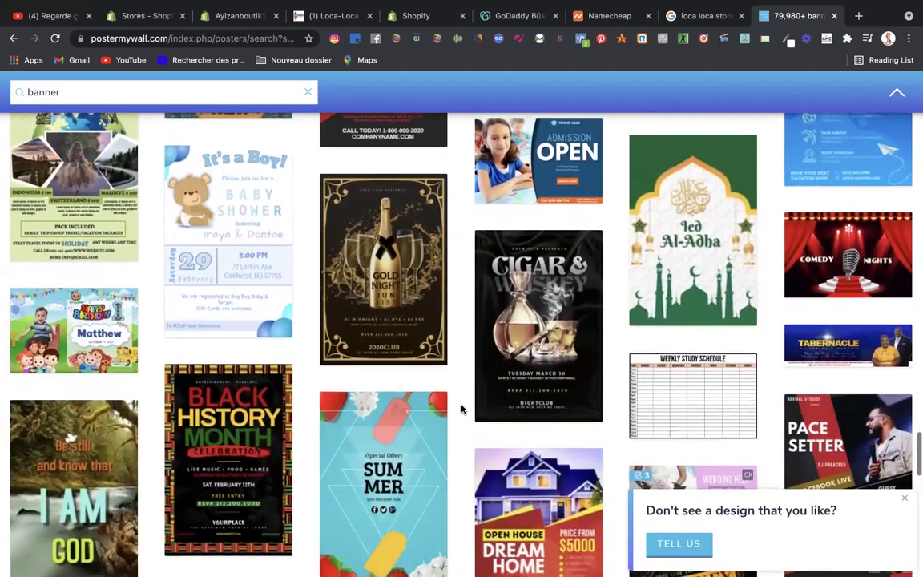
pyautogui.scroll(-7, 461, 409)
pyautogui.scroll(-7, 462, 410)
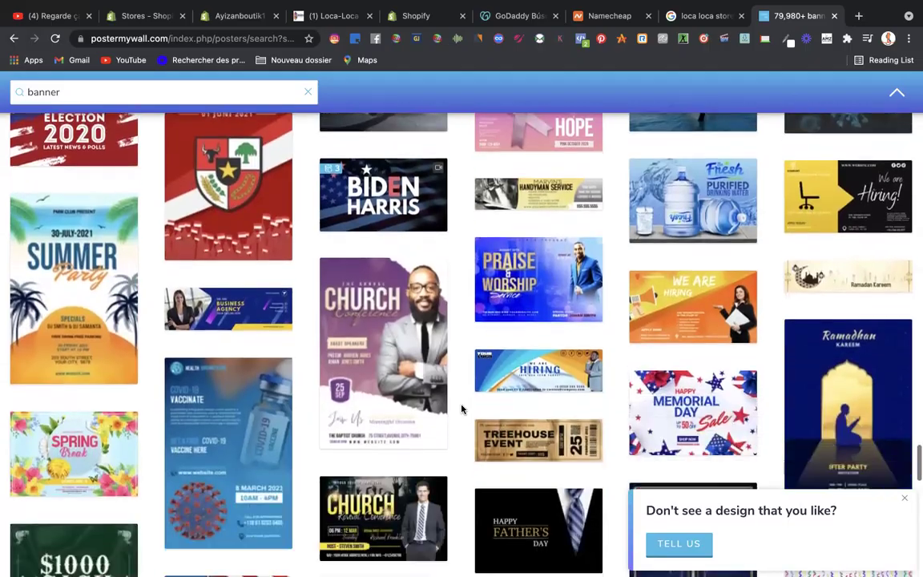
pyautogui.scroll(-9, 461, 410)
pyautogui.scroll(-1, 462, 410)
pyautogui.scroll(14, 461, 409)
pyautogui.scroll(-6, 462, 410)
pyautogui.scroll(-8, 462, 409)
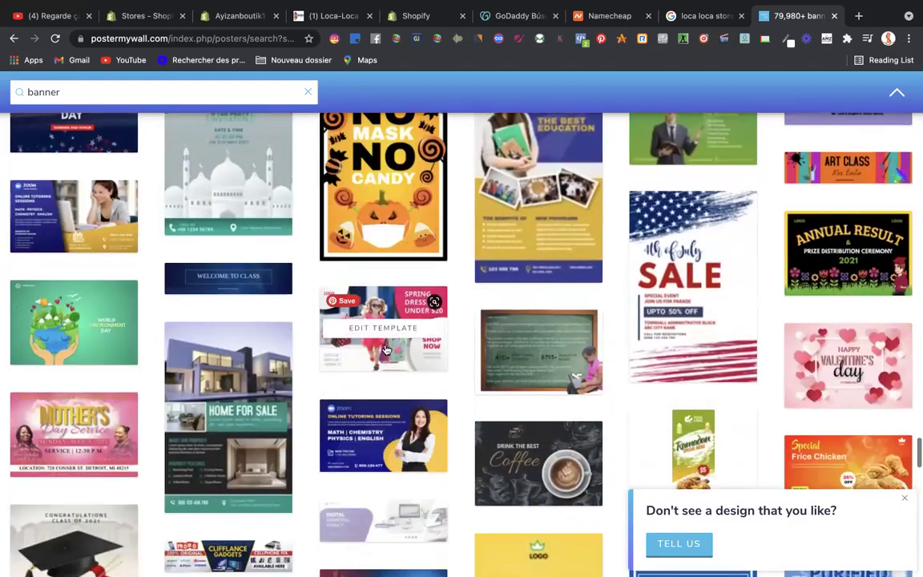
pyautogui.scroll(-5, 526, 356)
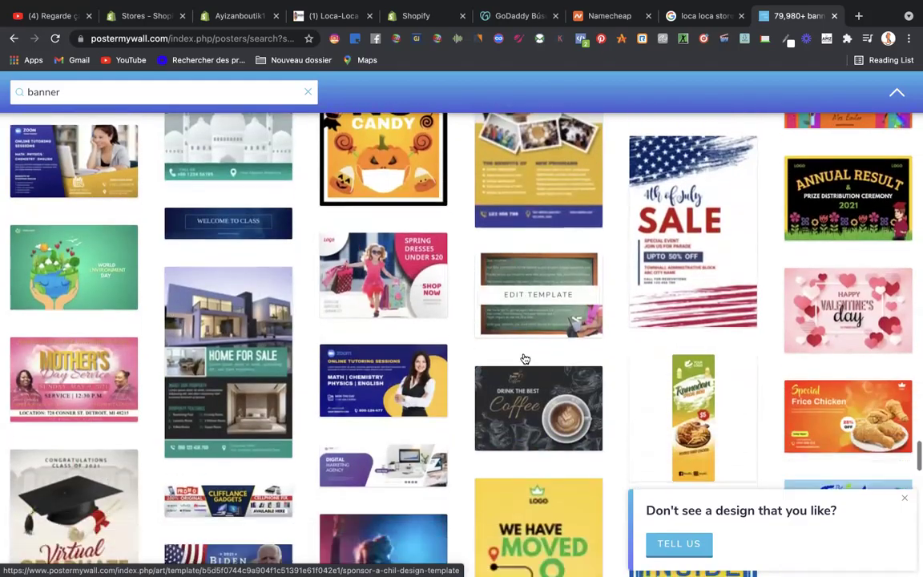
# - Search the design templates for "banner kitchen"
pyautogui.scroll(10, 526, 357)
pyautogui.scroll(20, 526, 358)
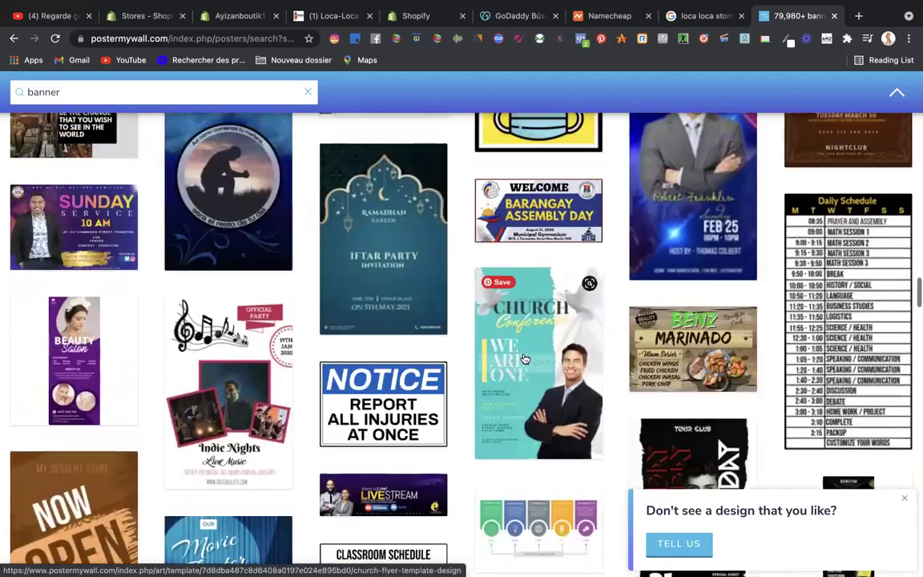
pyautogui.scroll(10, 525, 358)
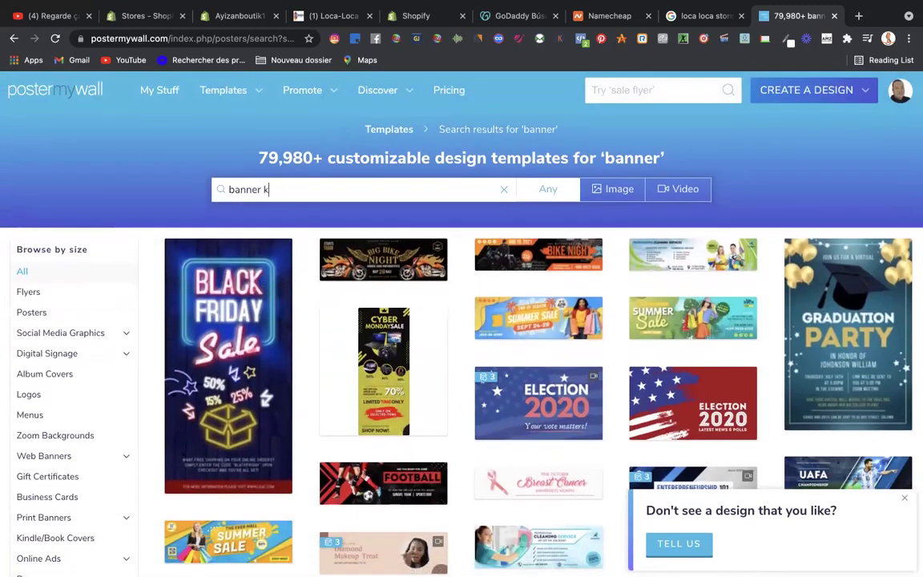
pyautogui.press('Return')
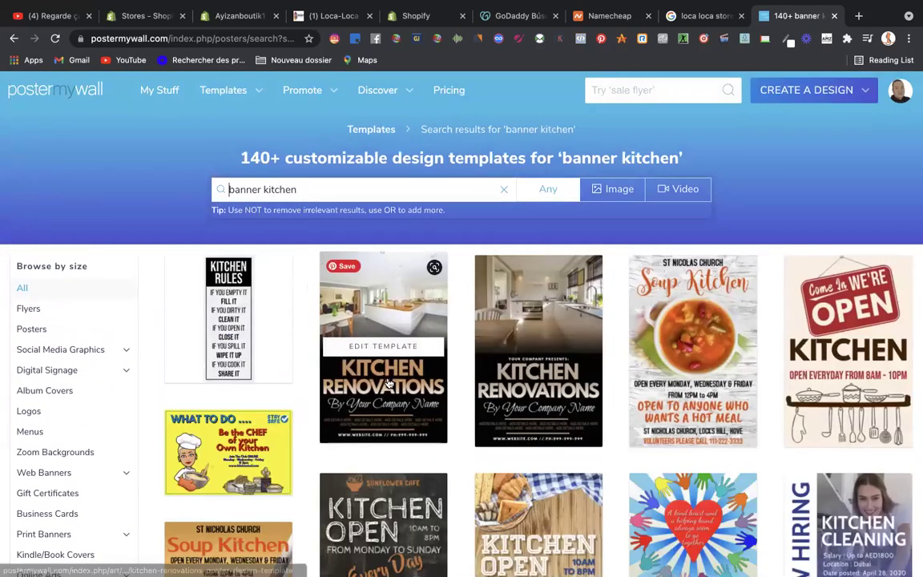
# - Look through the kitchen banner templates for one that fits the store's products
pyautogui.scroll(-10, 384, 337)
pyautogui.scroll(-8, 388, 383)
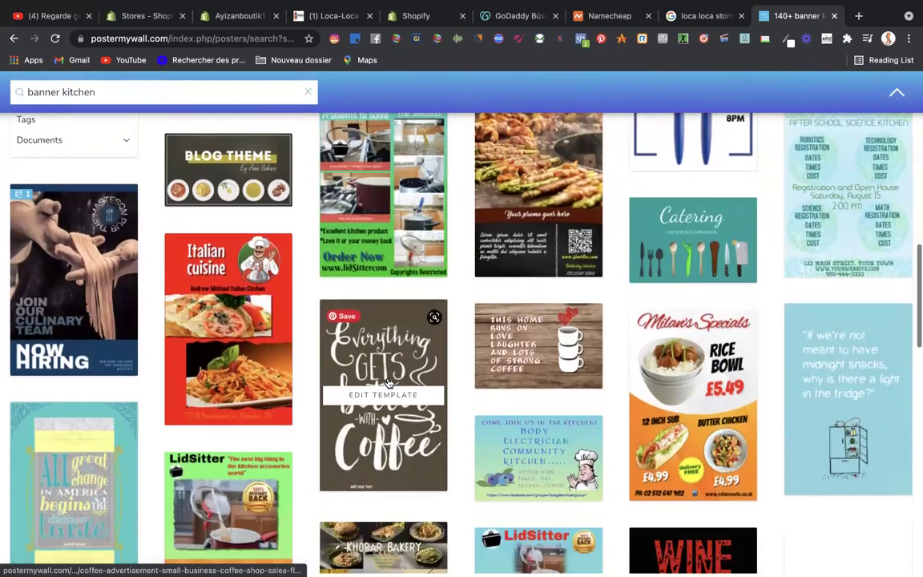
pyautogui.scroll(-10, 388, 383)
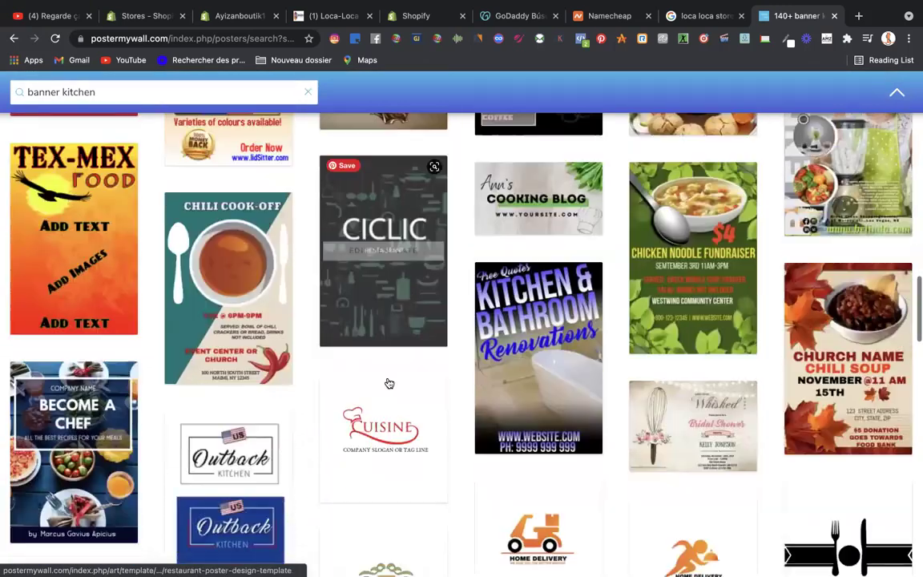
pyautogui.scroll(-10, 388, 383)
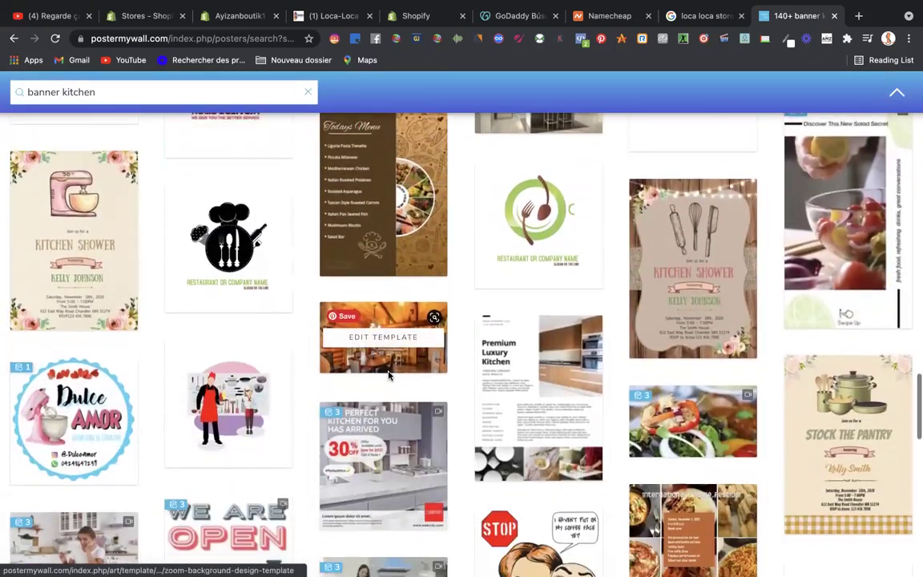
pyautogui.scroll(-5, 390, 377)
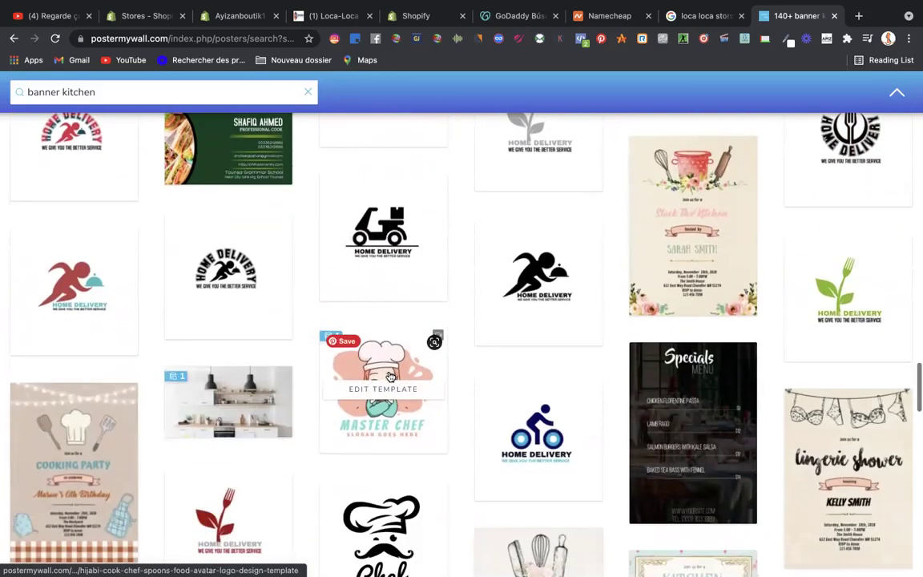
pyautogui.scroll(-10, 471, 365)
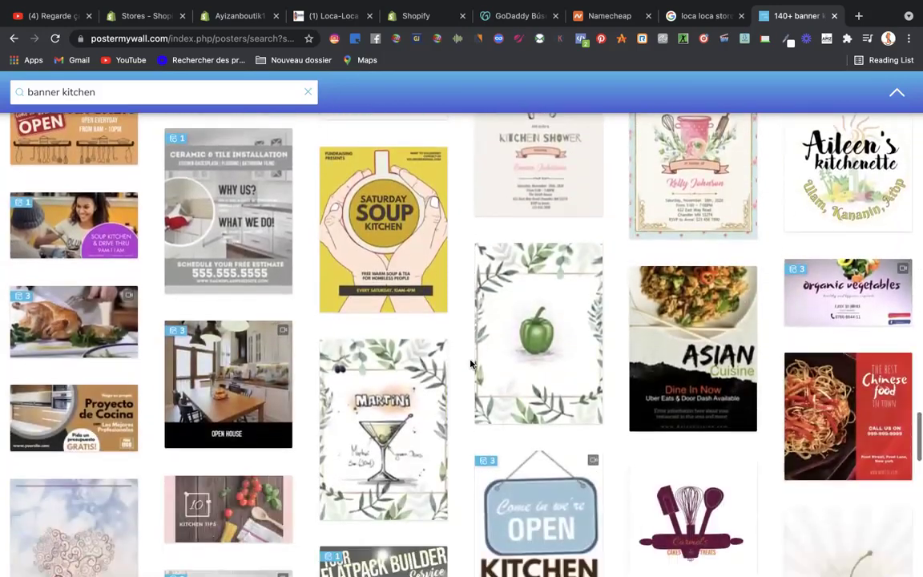
pyautogui.scroll(-4, 471, 364)
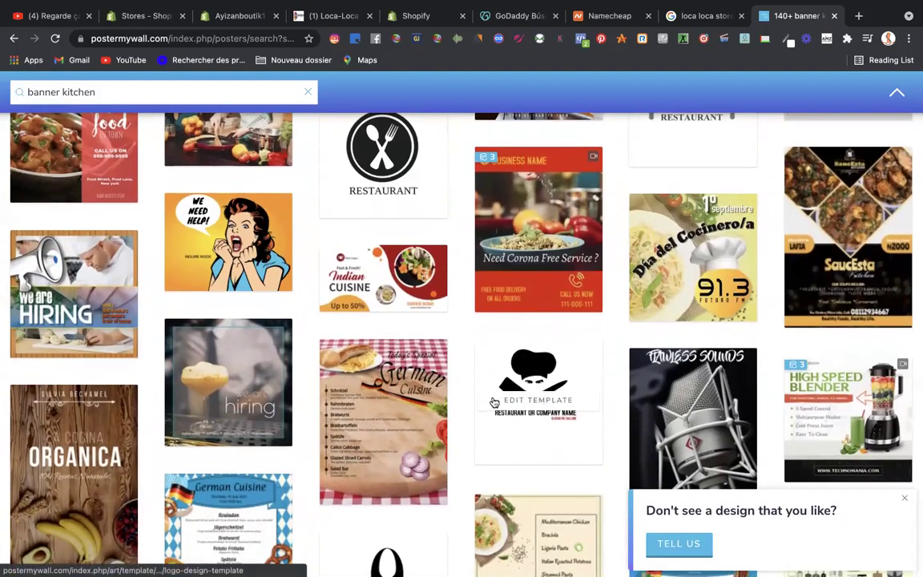
pyautogui.scroll(-10, 521, 377)
pyautogui.scroll(-10, 493, 401)
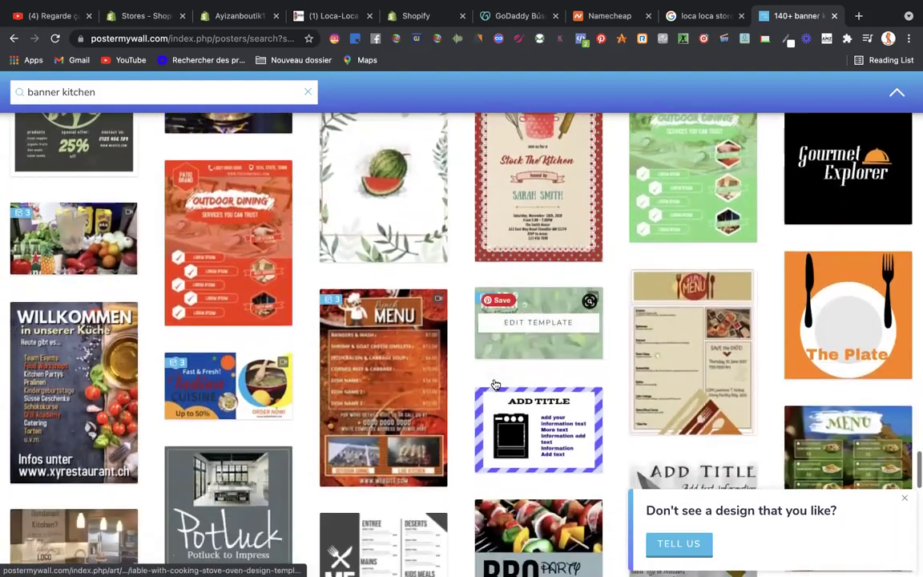
pyautogui.scroll(-10, 493, 376)
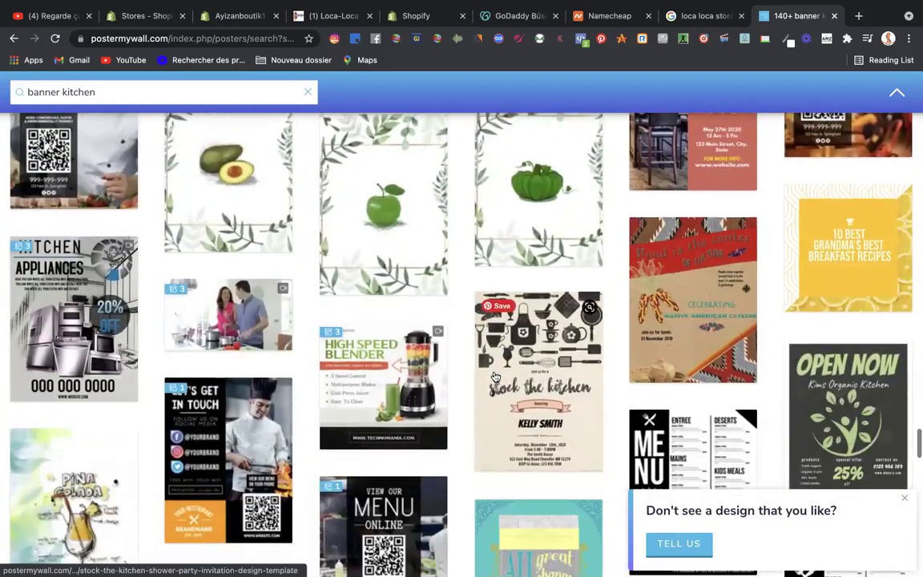
pyautogui.scroll(-2, 495, 369)
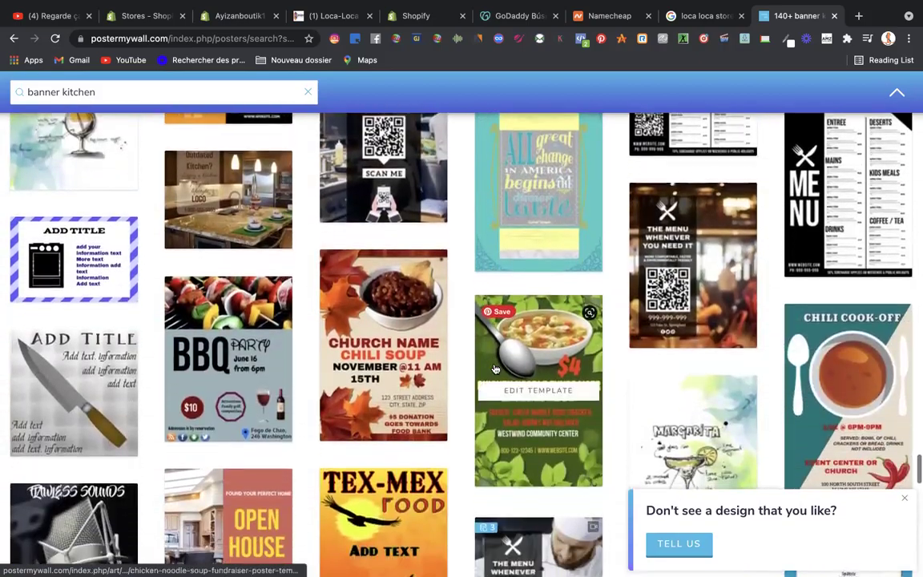
pyautogui.scroll(-1, 494, 369)
pyautogui.scroll(5, 494, 369)
pyautogui.scroll(-15, 495, 369)
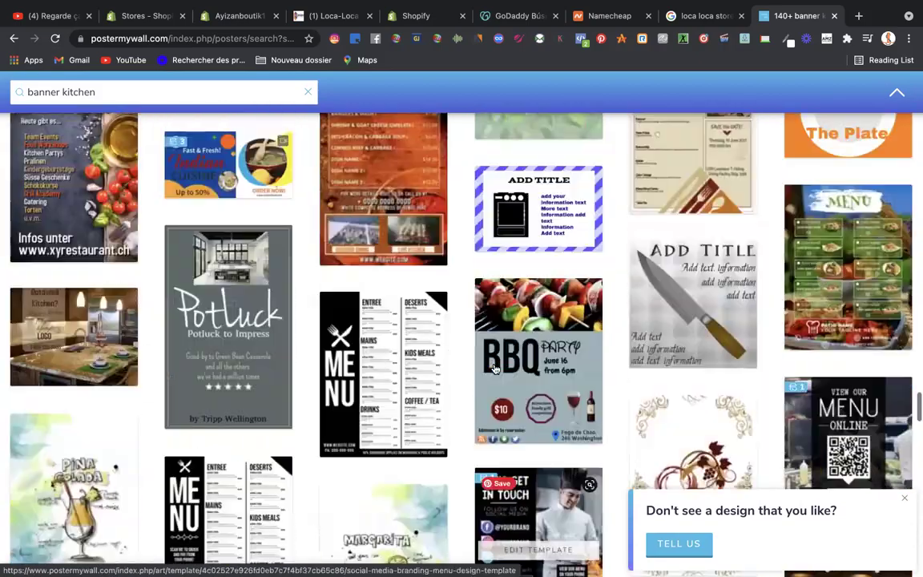
# - Search the design templates for "banner e-commerce" and look over the first designs
pyautogui.scroll(20, 492, 376)
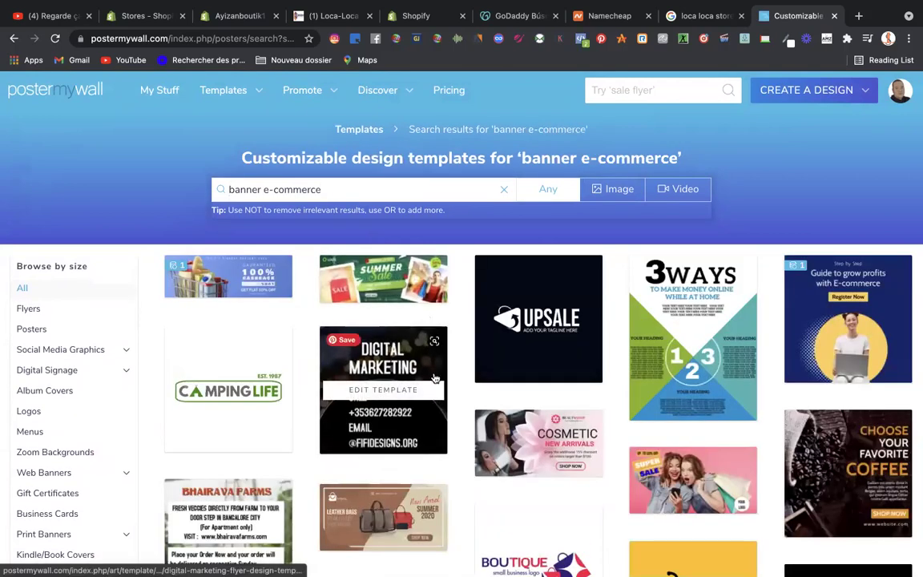
pyautogui.scroll(-1, 433, 377)
pyautogui.scroll(-5, 433, 376)
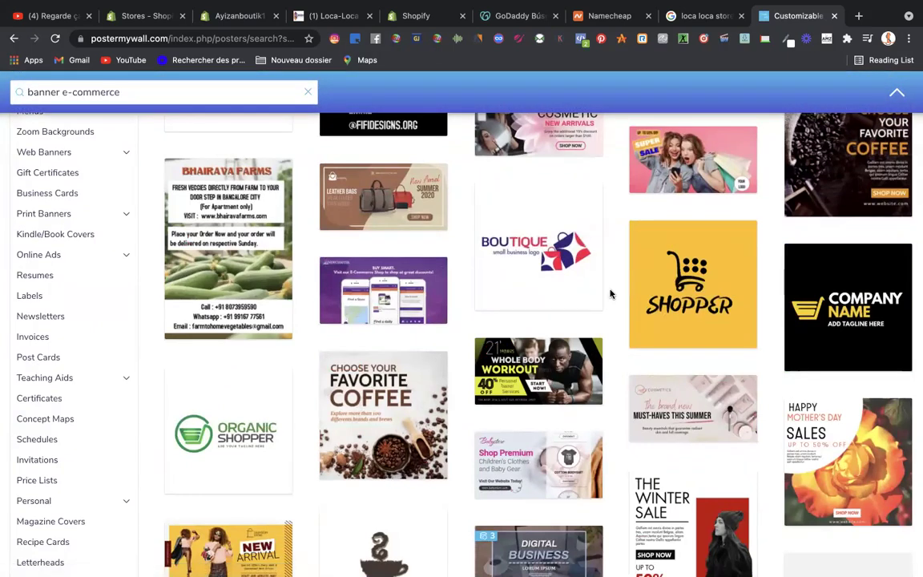
pyautogui.scroll(1, 611, 294)
pyautogui.scroll(1, 610, 294)
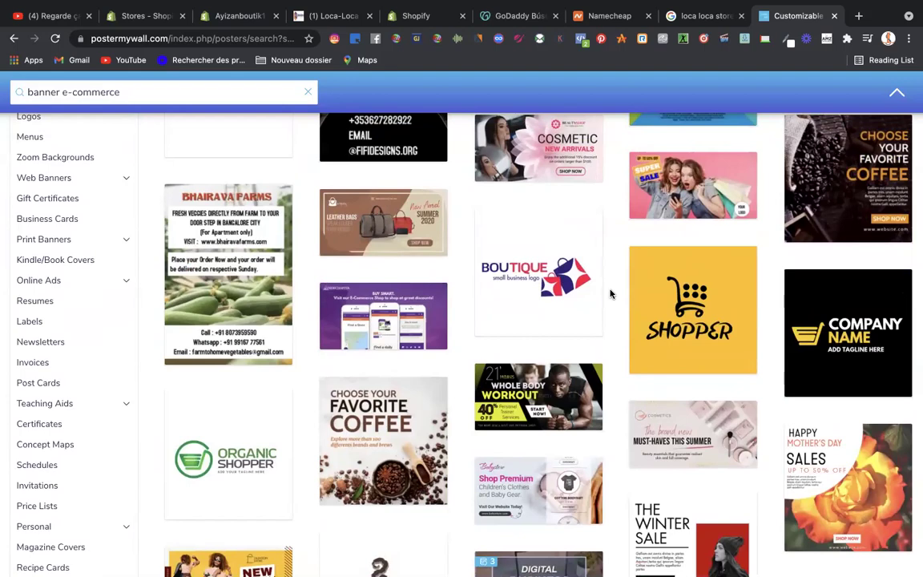
pyautogui.scroll(3, 612, 311)
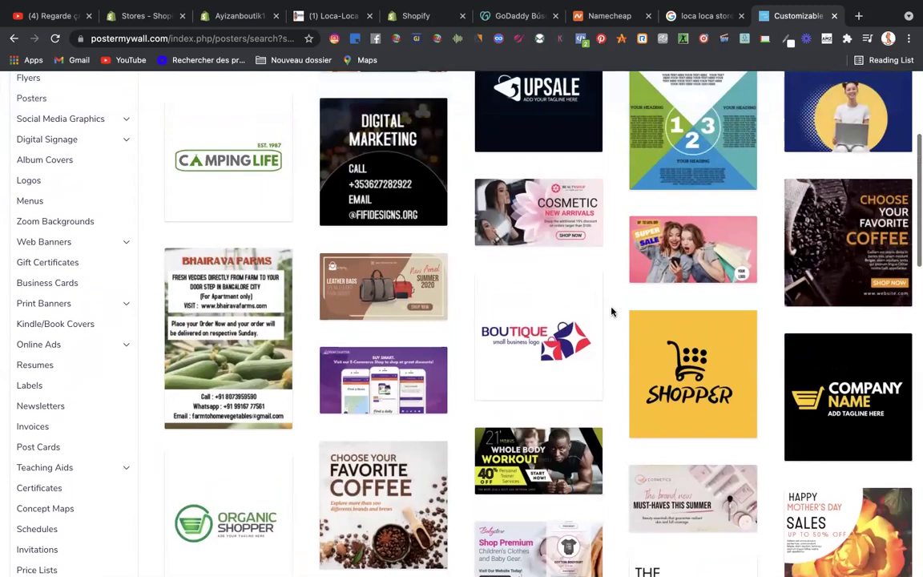
# - Check the main banner on the Loca-Loca store's home page for reference, and return to the PosterMyWall templates
pyautogui.click(319, 18)
pyautogui.scroll(15, 376, 166)
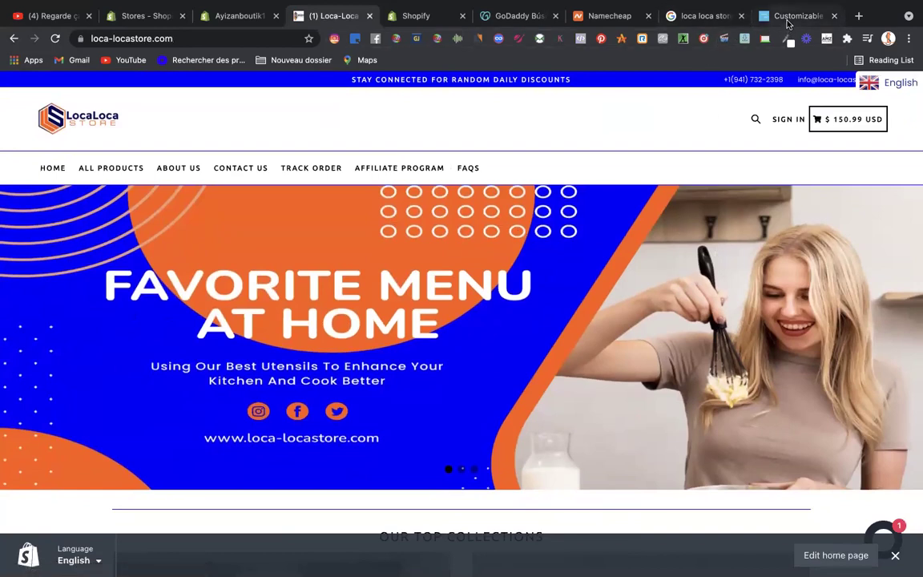
pyautogui.click(788, 19)
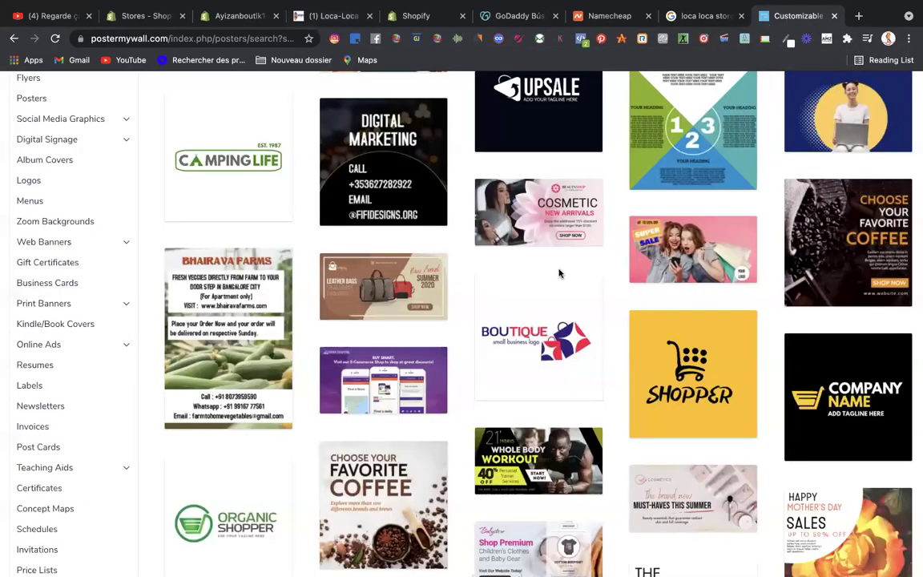
# - Open the pink "Super Sale" template with two women and shopping bags for customizing in the editor
pyautogui.click(685, 252)
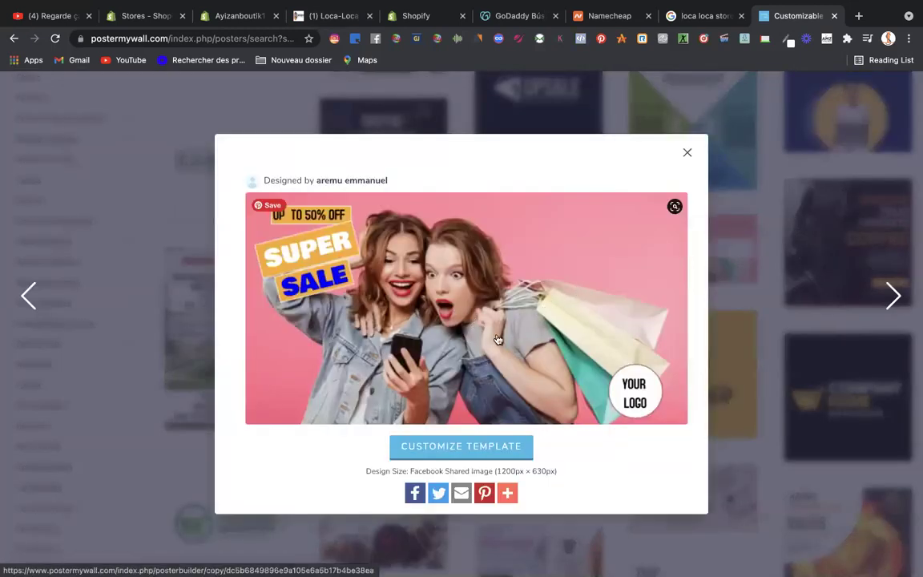
pyautogui.click(495, 445)
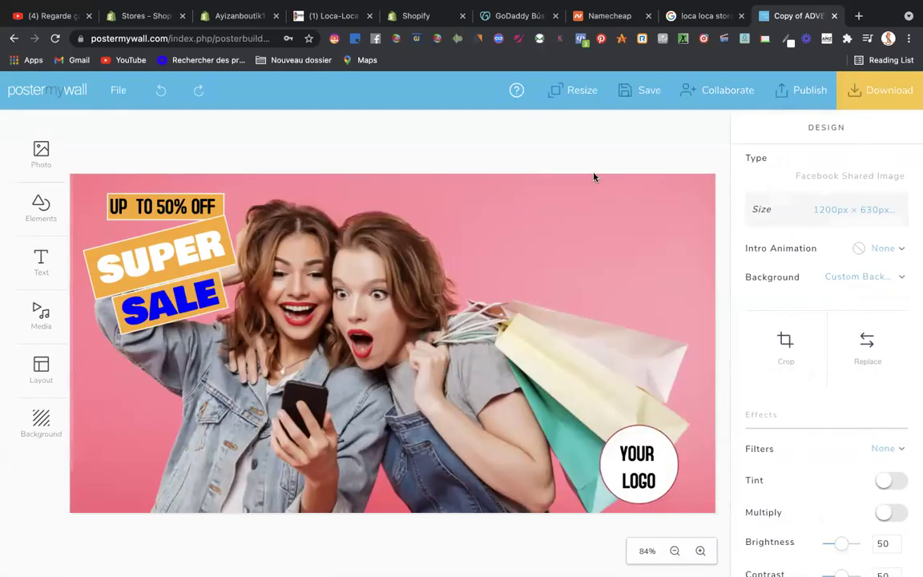
# - Open the design's resize options and examine the preset sizes, from marketing banners down to custom dimensions
pyautogui.click(579, 93)
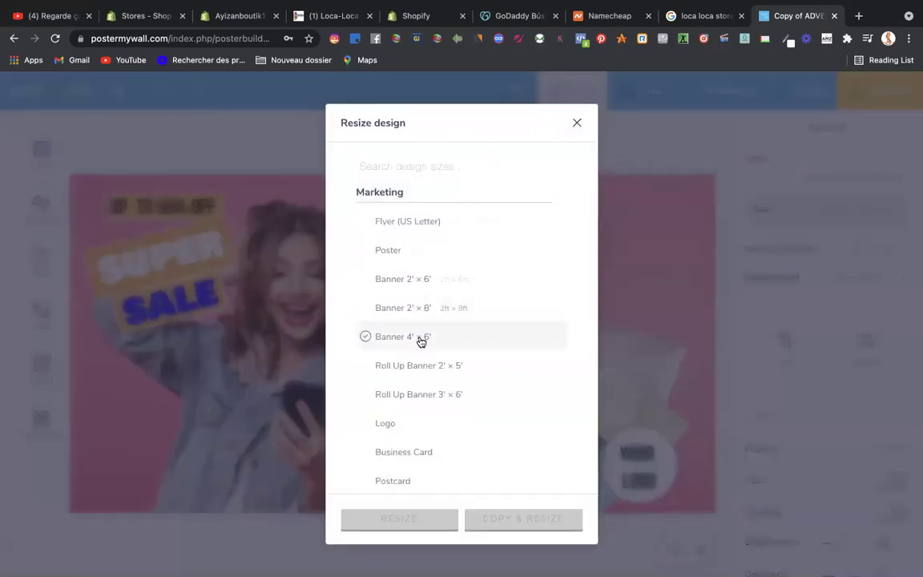
pyautogui.scroll(-1, 414, 360)
pyautogui.scroll(-7, 413, 360)
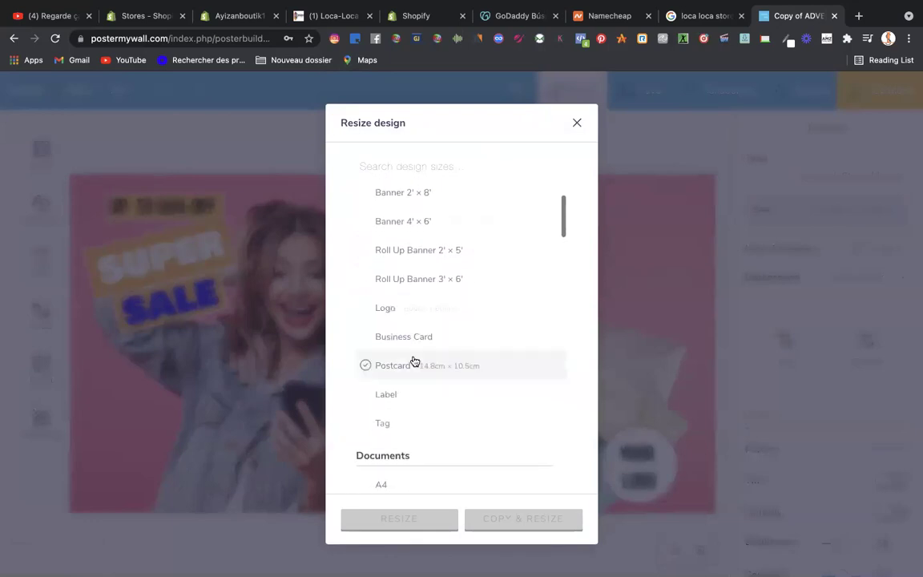
pyautogui.scroll(-15, 414, 361)
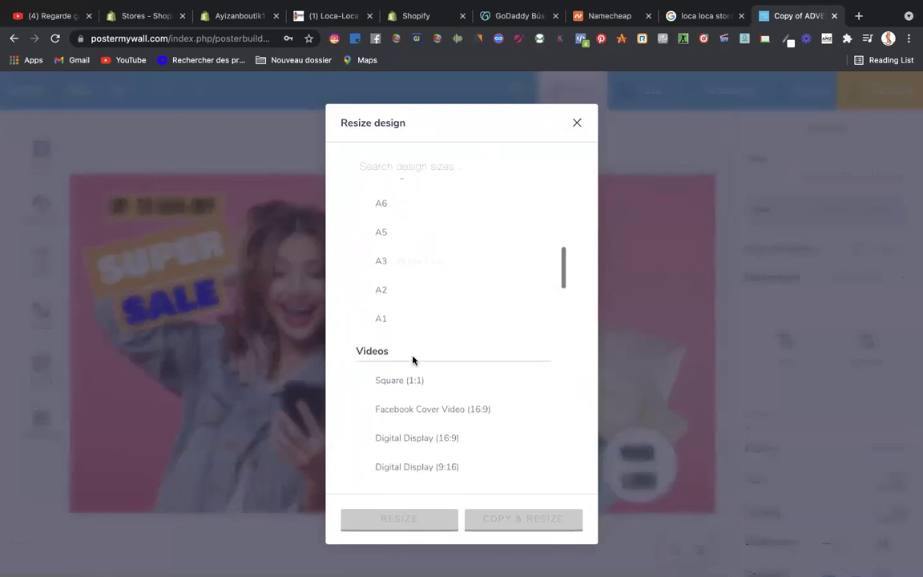
pyautogui.scroll(-11, 413, 361)
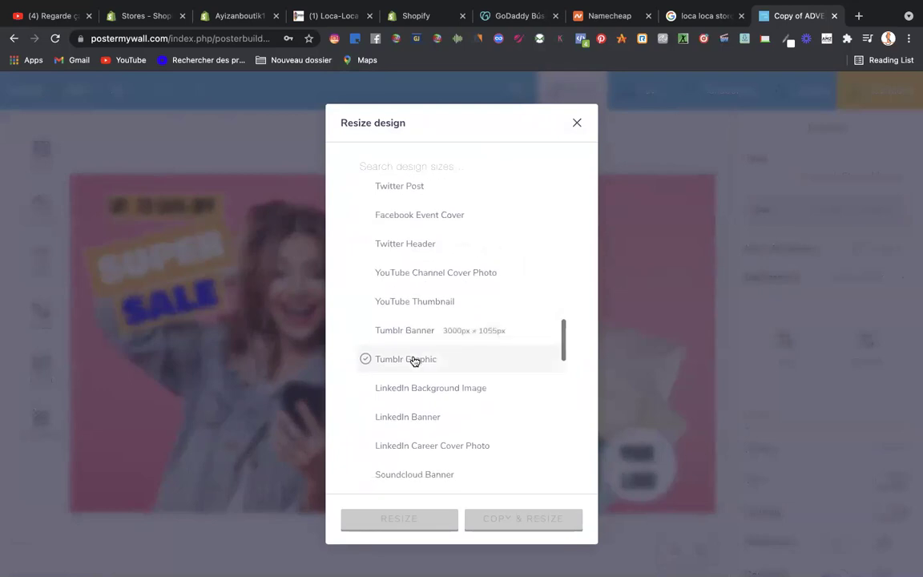
pyautogui.scroll(-13, 413, 361)
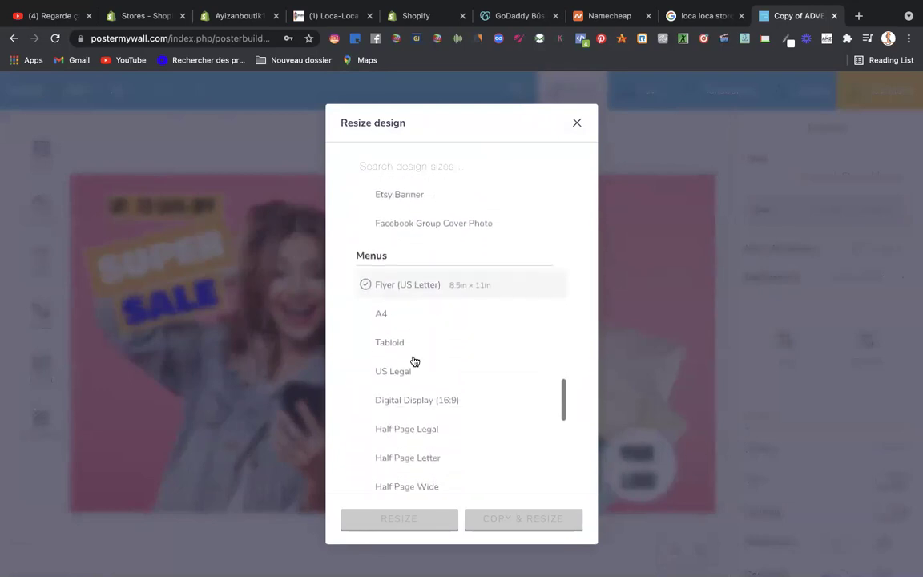
pyautogui.scroll(-6, 413, 361)
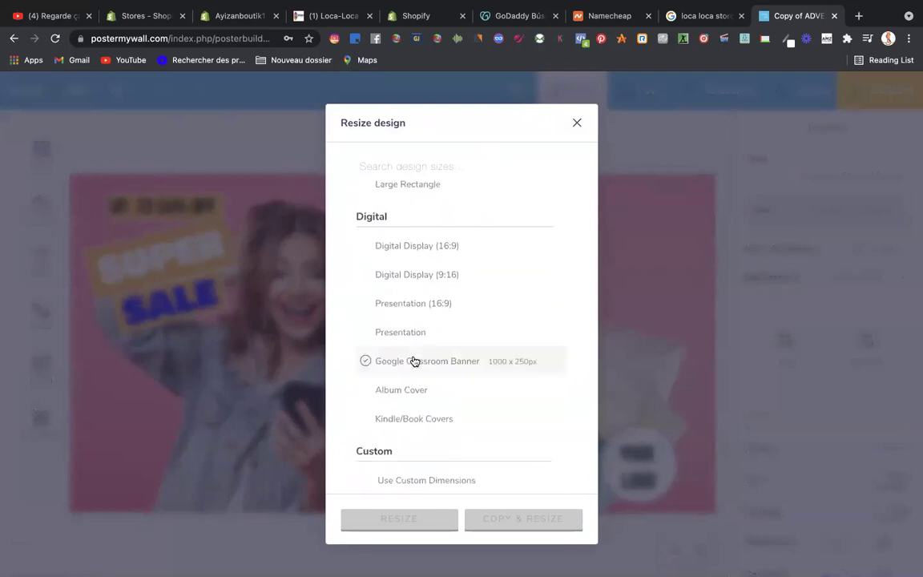
pyautogui.scroll(20, 413, 361)
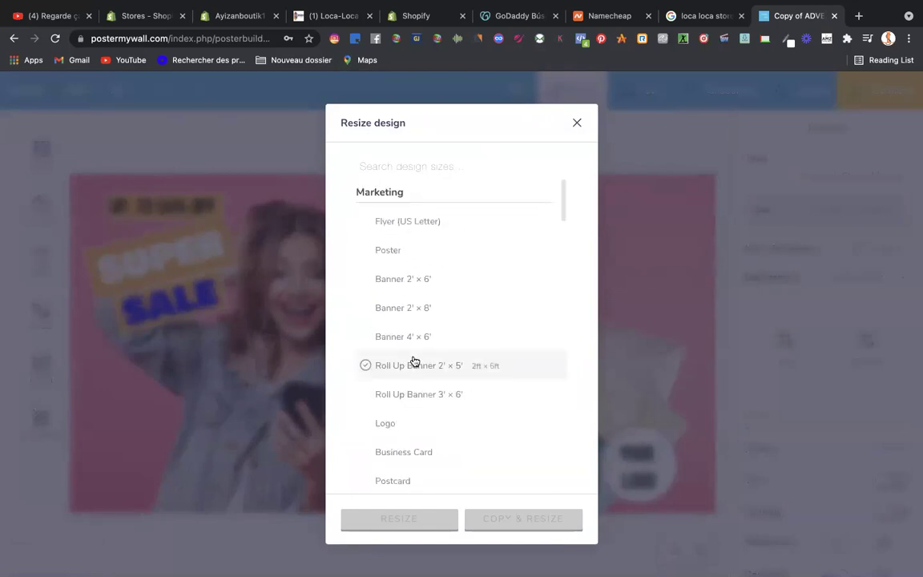
# - Resize the "Super Sale" design to custom dimensions of 1900 × 853 px
pyautogui.click(416, 165)
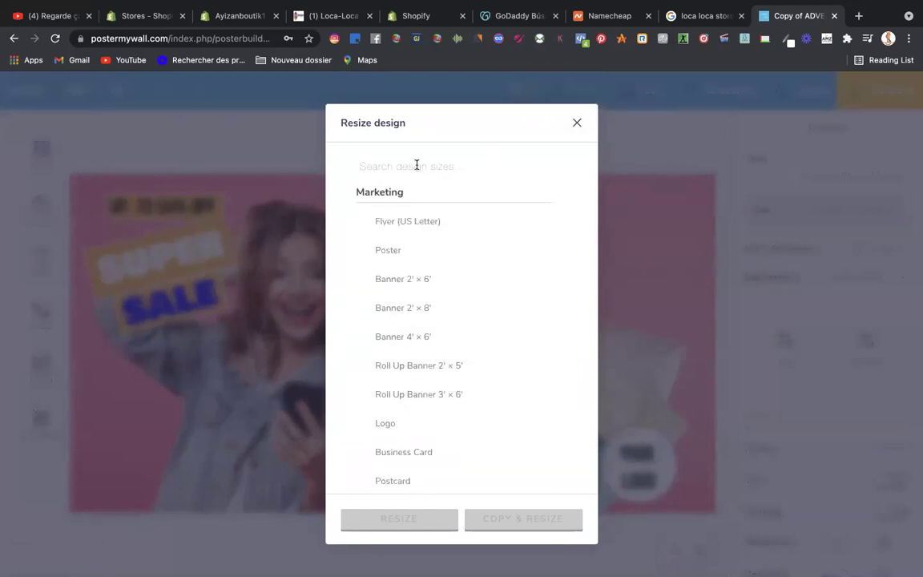
pyautogui.write('1')
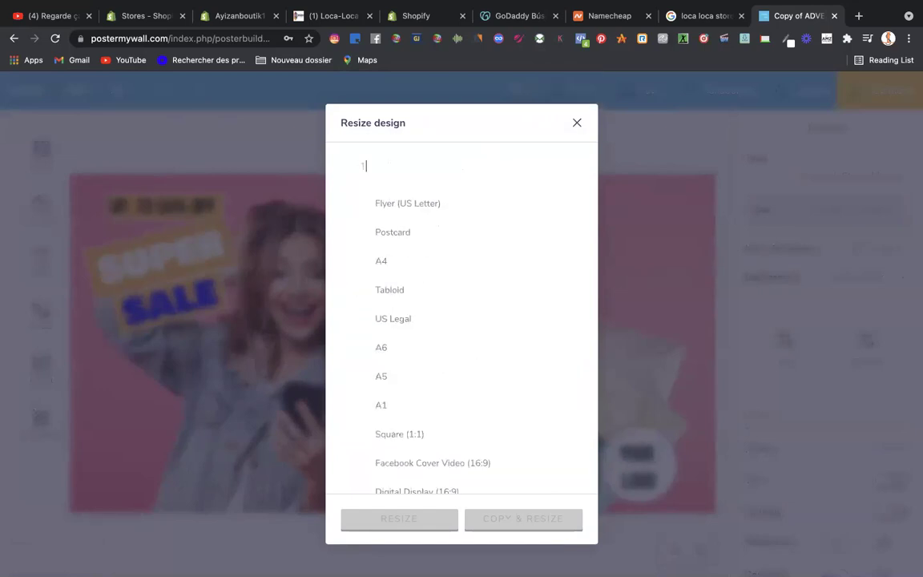
pyautogui.write('900*853')
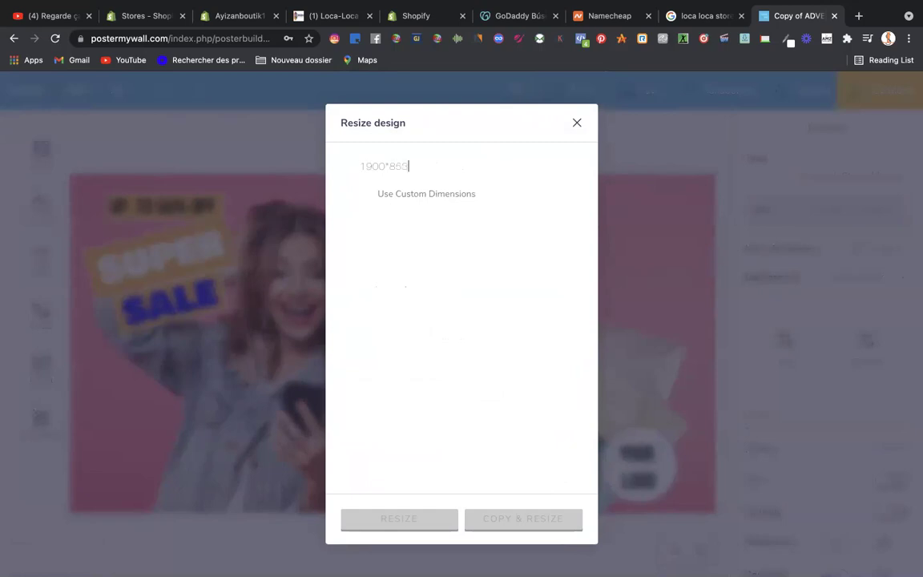
pyautogui.click(422, 202)
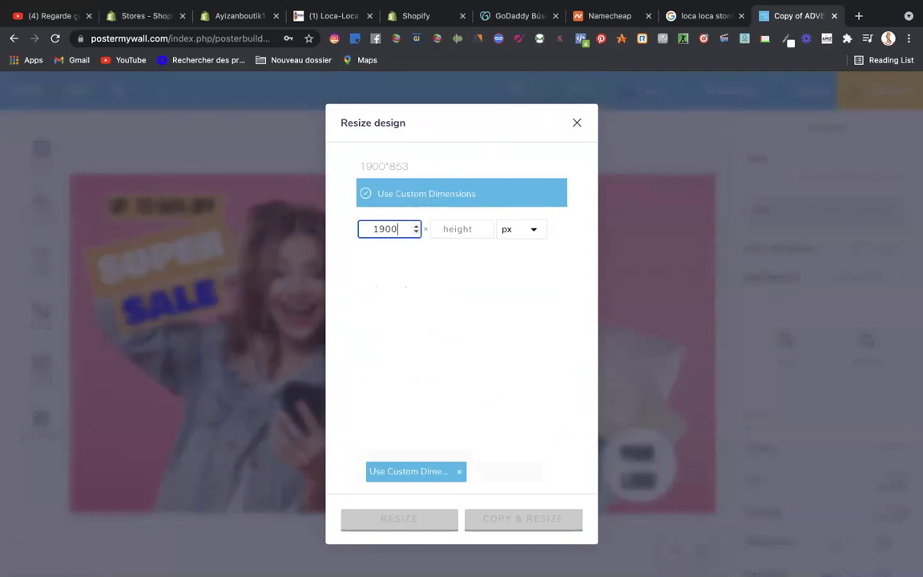
pyautogui.click(451, 230)
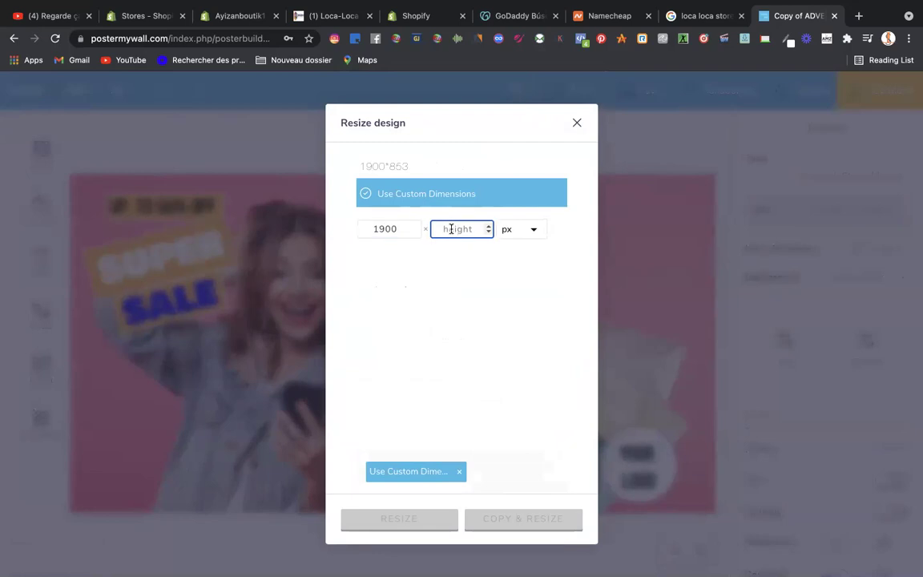
pyautogui.write('853')
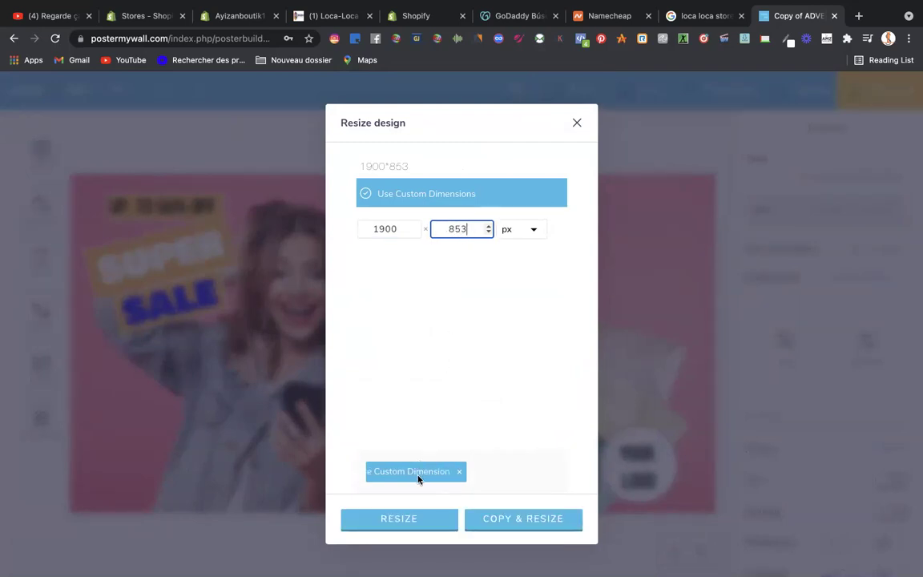
pyautogui.click(418, 520)
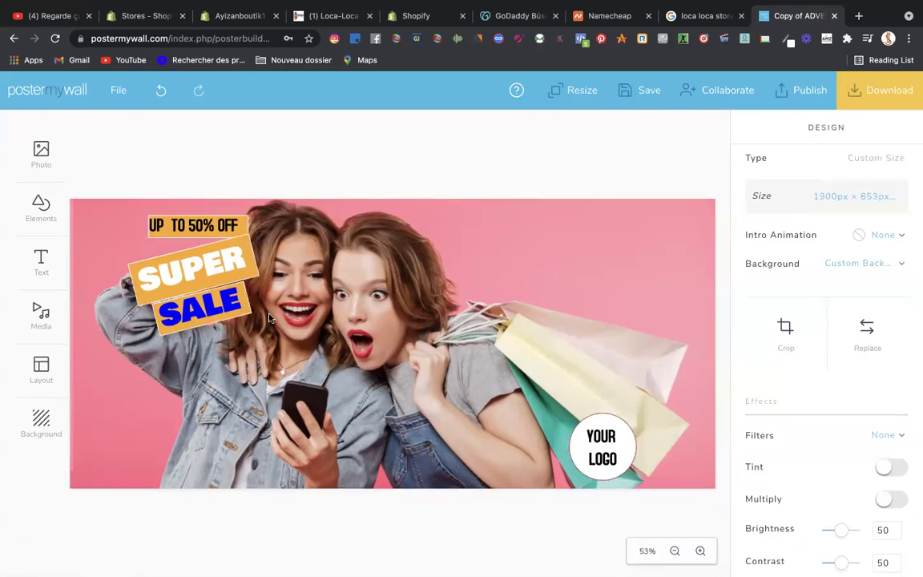
# - Replace the "SUPER" text on the banner with "DWVU"
pyautogui.click(215, 277)
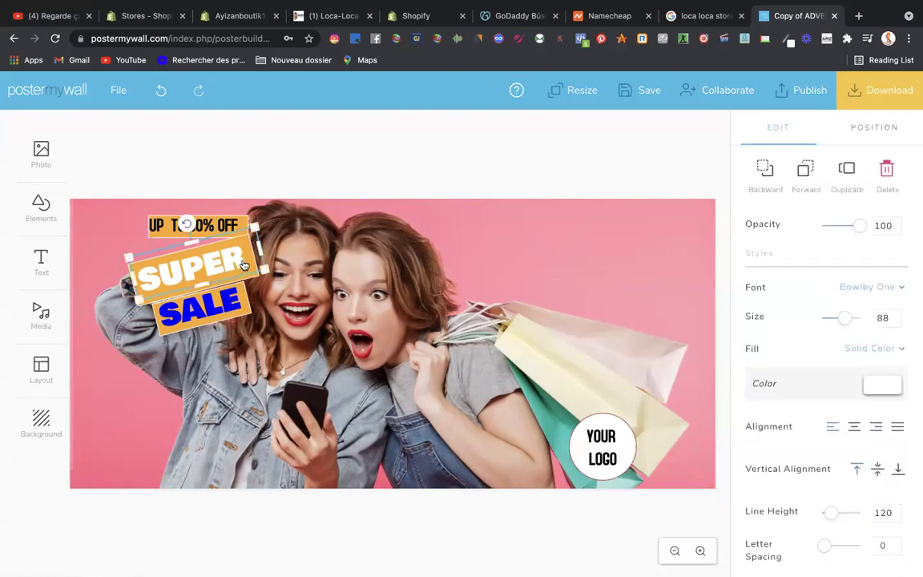
pyautogui.click(245, 266)
pyautogui.press('BackSpace')
pyautogui.press('BackSpace')
pyautogui.press('BackSpace')
pyautogui.press('BackSpace')
pyautogui.press('BackSpace')
pyautogui.write('DWVU')
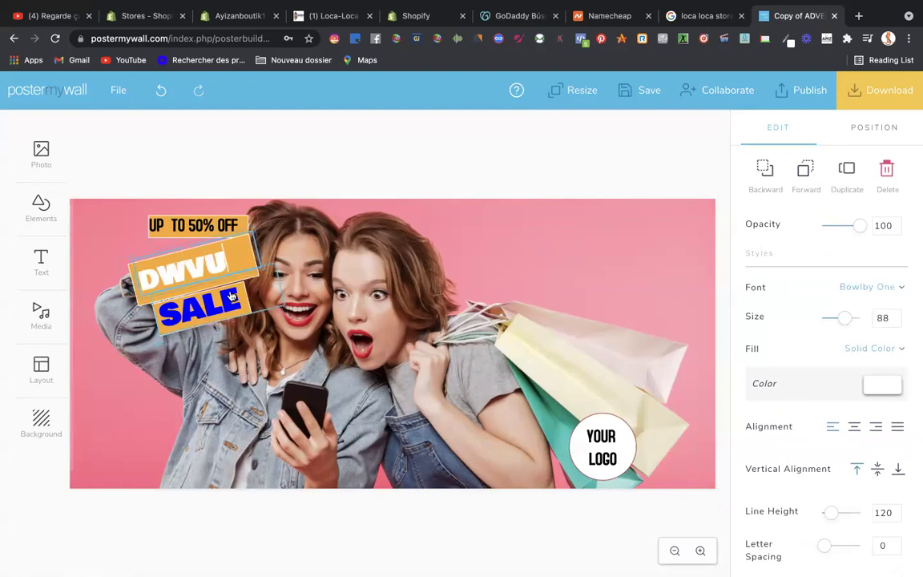
pyautogui.click(231, 298)
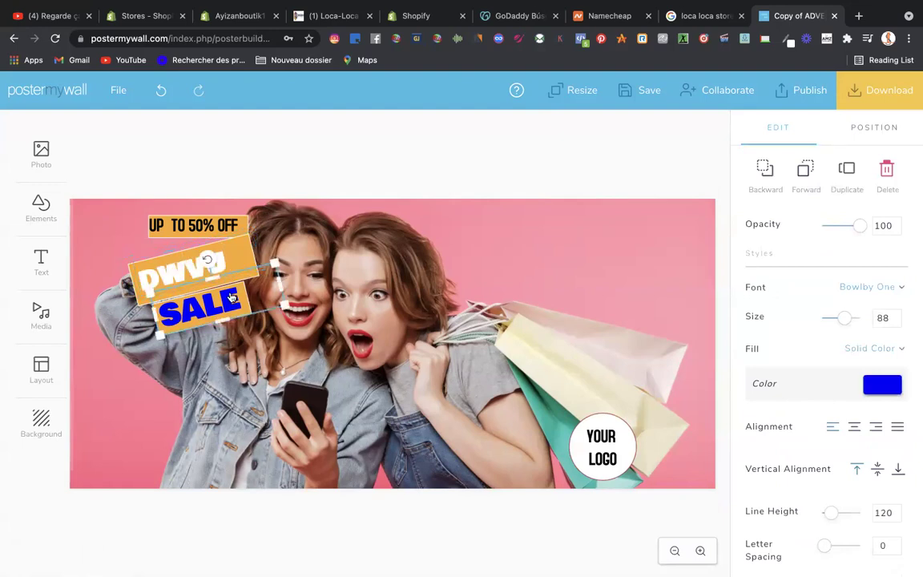
# - Move the larger orange label and its "DWVU" text to the pink area above the shopping bags, aligning the text on the label
pyautogui.click(249, 250)
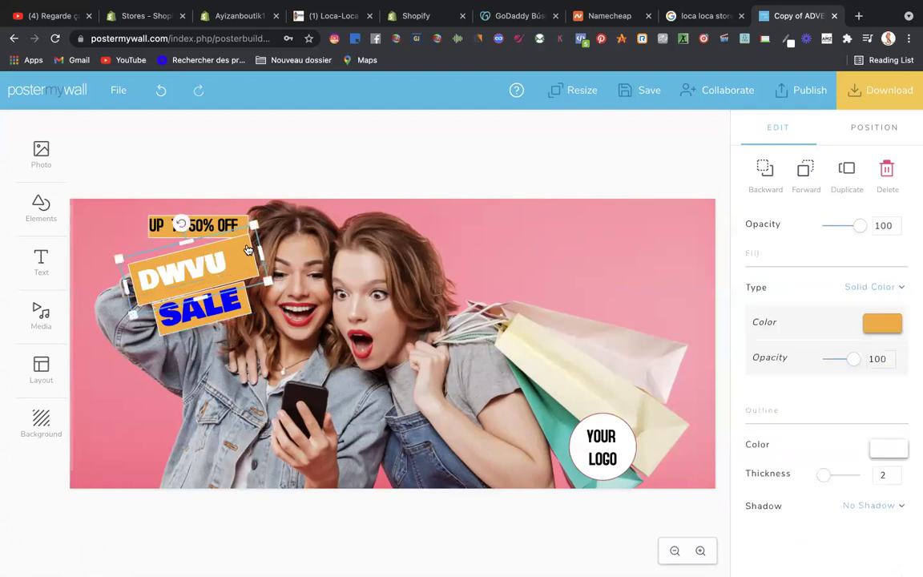
pyautogui.moveTo(248, 250); pyautogui.dragTo(636, 242)
pyautogui.moveTo(222, 269); pyautogui.dragTo(614, 258)
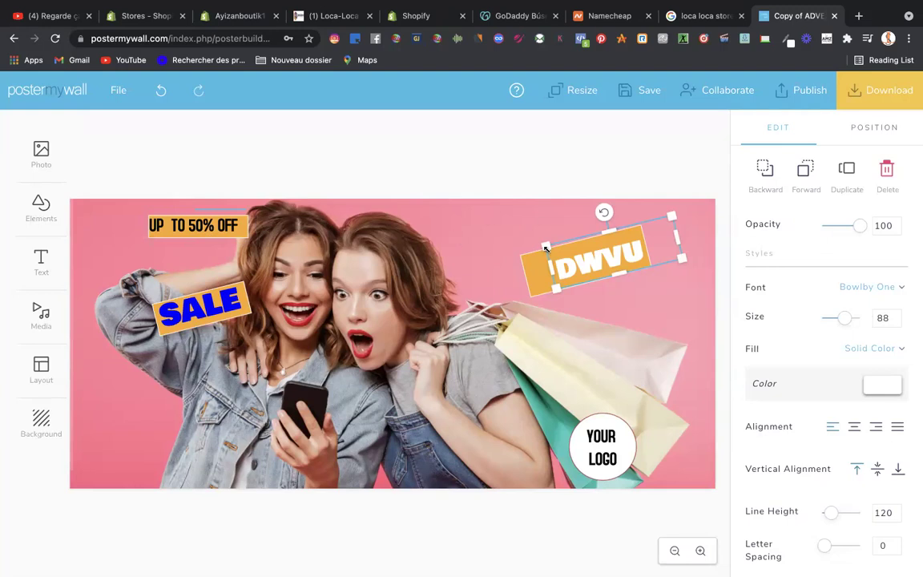
pyautogui.moveTo(592, 270); pyautogui.dragTo(572, 273)
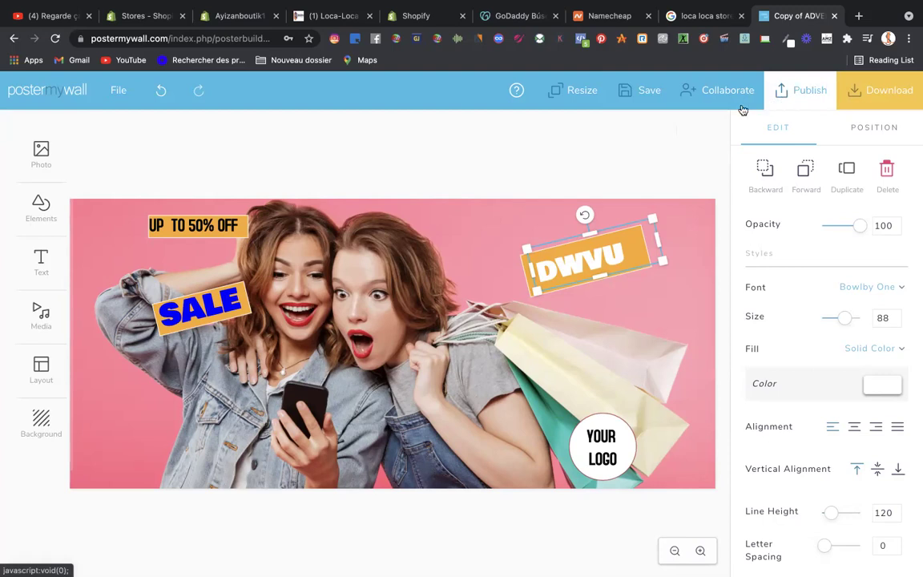
# - Check the design's publishing options, and return to the "banner e-commerce" template results without saving the design
pyautogui.click(798, 91)
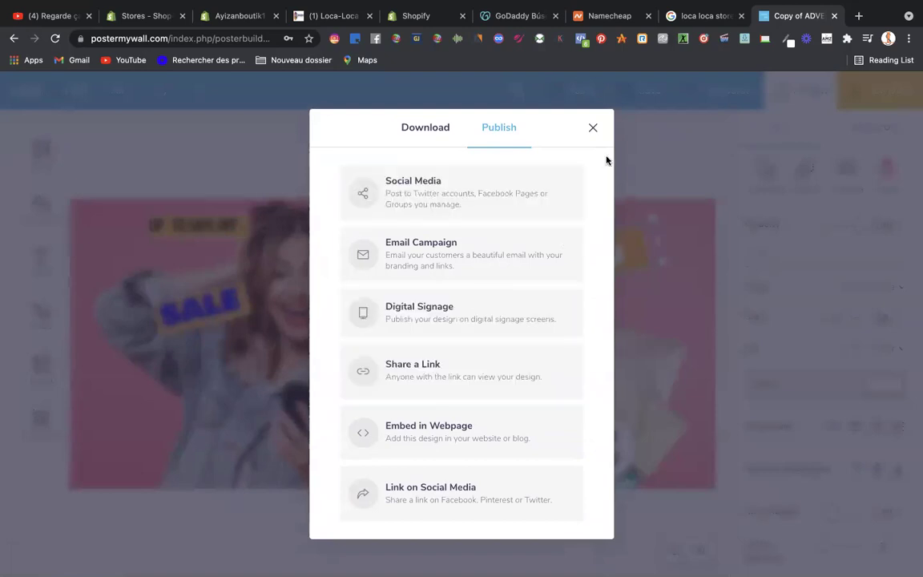
pyautogui.click(593, 129)
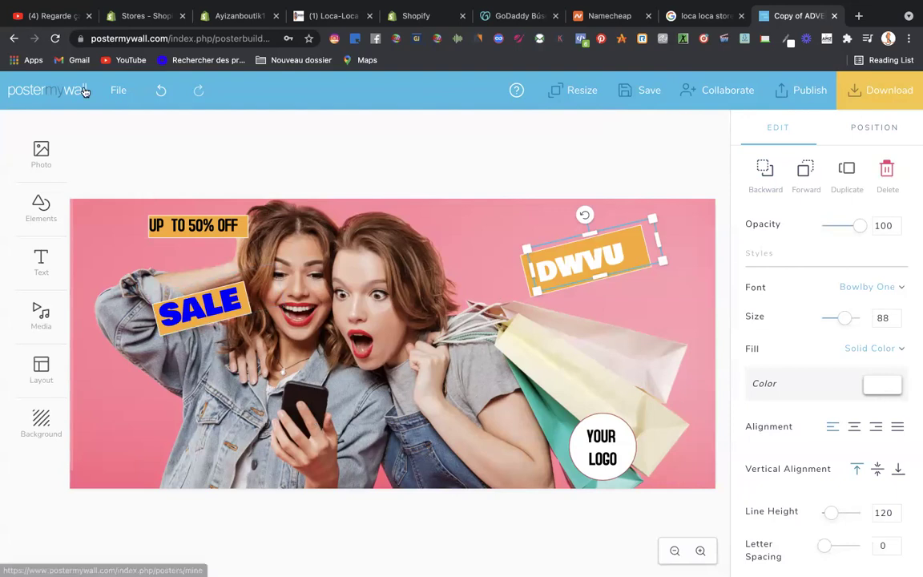
pyautogui.click(14, 40)
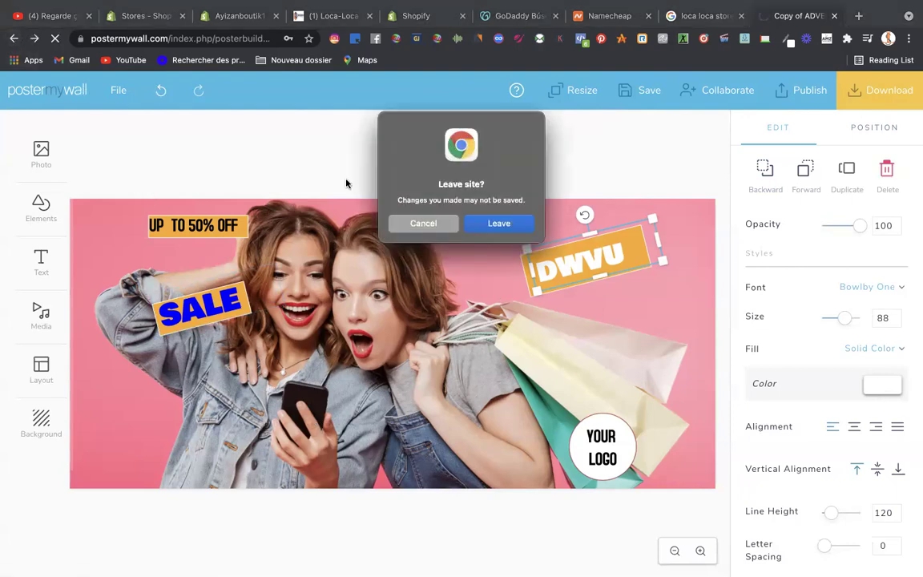
pyautogui.click(485, 225)
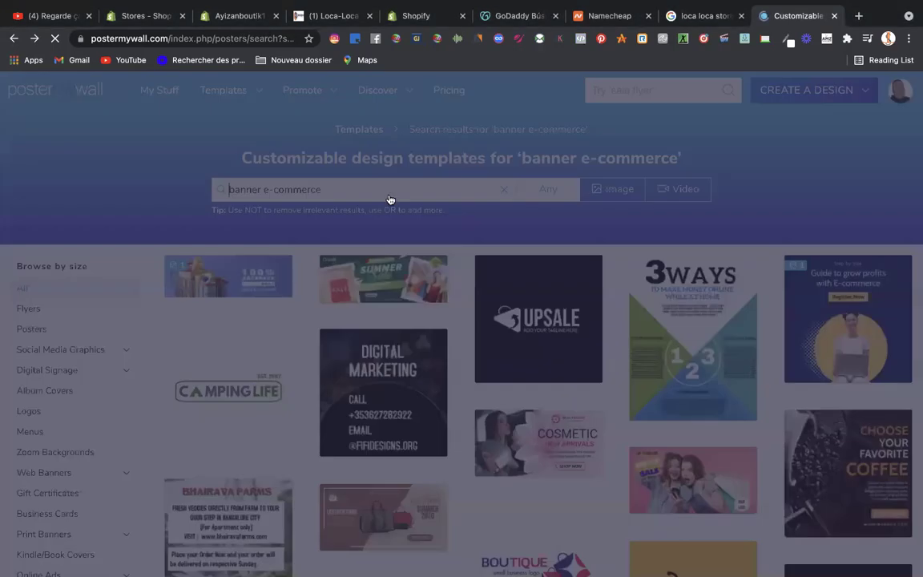
pyautogui.click(687, 152)
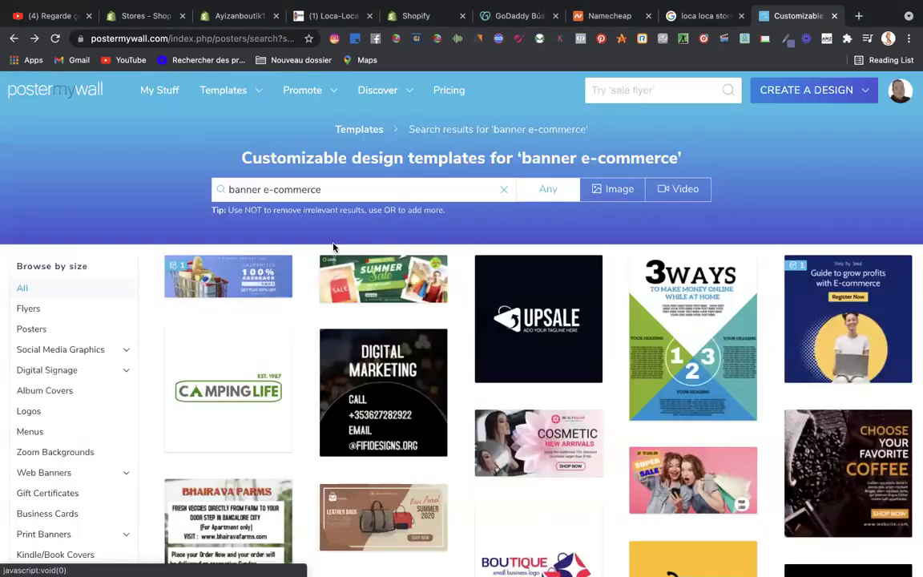
# - Clear the "banner e-commerce" text from the template search
pyautogui.click(331, 190)
pyautogui.press('BackSpace')
pyautogui.press('BackSpace')
pyautogui.press('BackSpace')
pyautogui.press('BackSpace')
pyautogui.press('BackSpace')
pyautogui.press('BackSpace')
pyautogui.press('BackSpace')
pyautogui.press('BackSpace')
pyautogui.press('BackSpace')
pyautogui.press('BackSpace')
pyautogui.press('BackSpace')
pyautogui.press('BackSpace')
pyautogui.press('BackSpace')
pyautogui.press('BackSpace')
pyautogui.press('BackSpace')
pyautogui.press('BackSpace')
pyautogui.press('BackSpace')
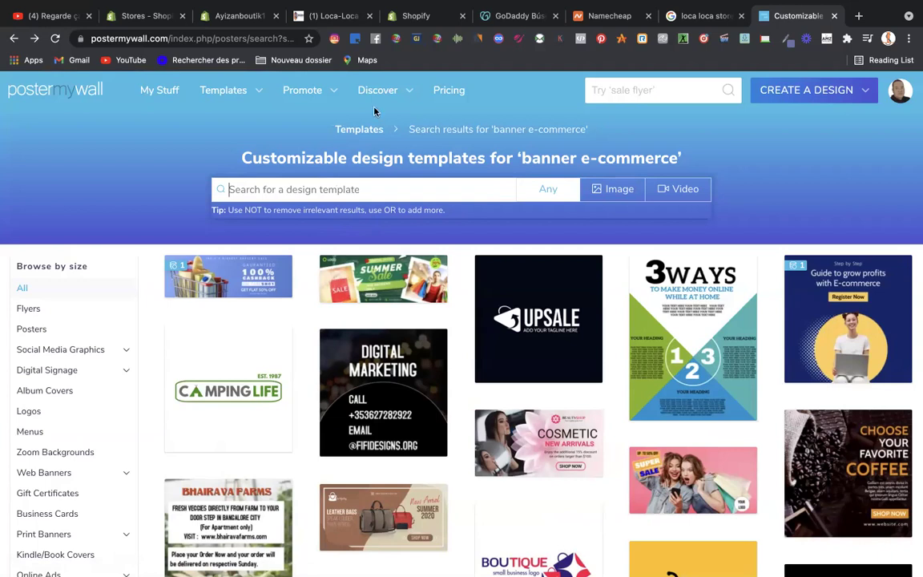
# - View the second and third slides of the Loca-Loca store's home page banner, and return to the PosterMyWall templates
pyautogui.click(313, 18)
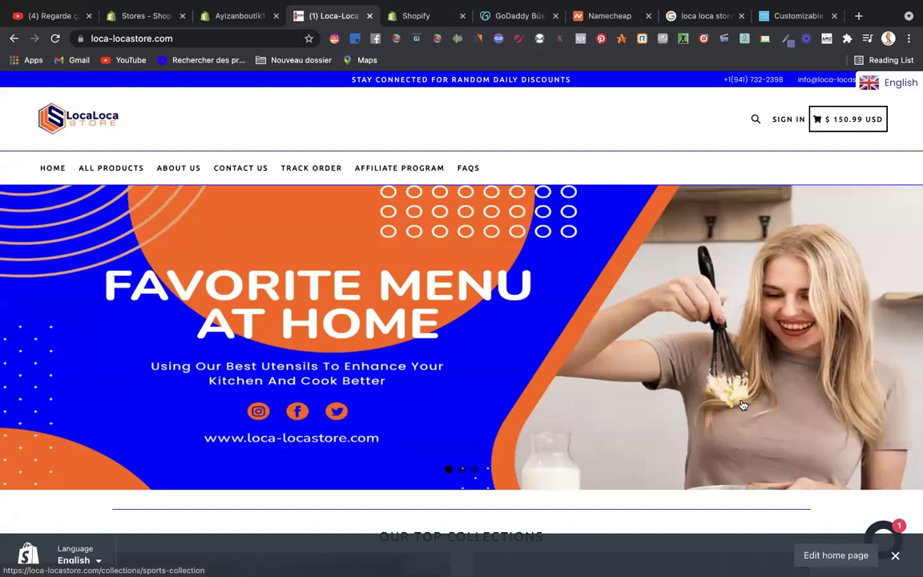
pyautogui.scroll(-3, 749, 421)
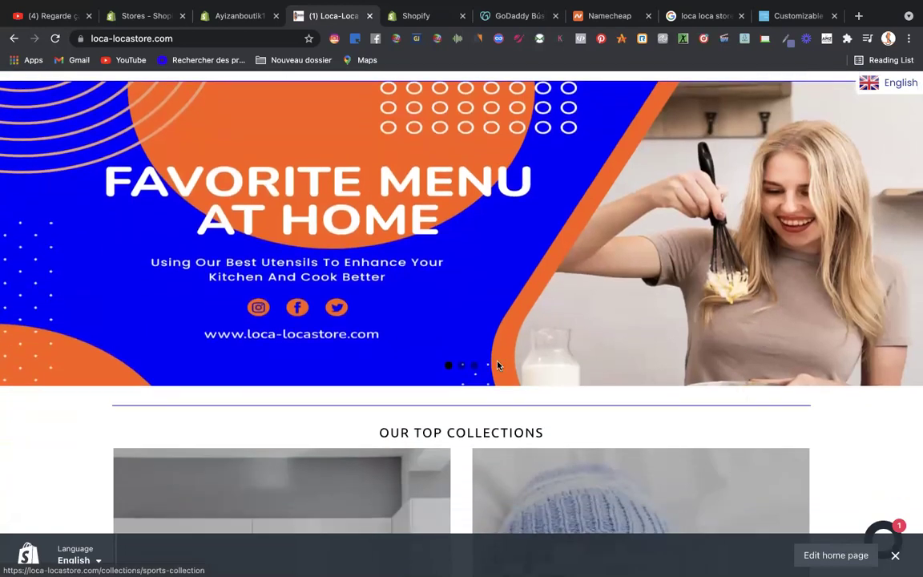
pyautogui.click(463, 367)
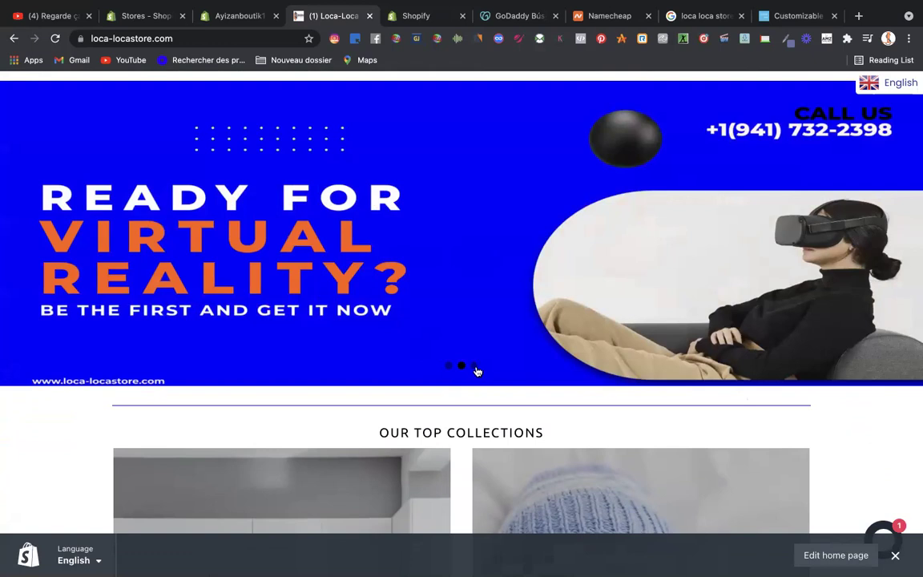
pyautogui.click(477, 371)
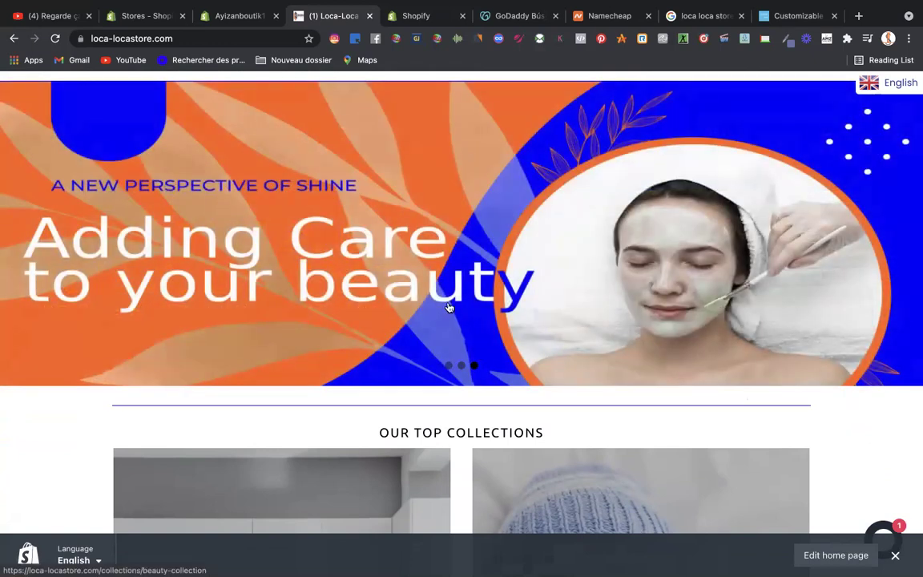
pyautogui.scroll(3, 449, 307)
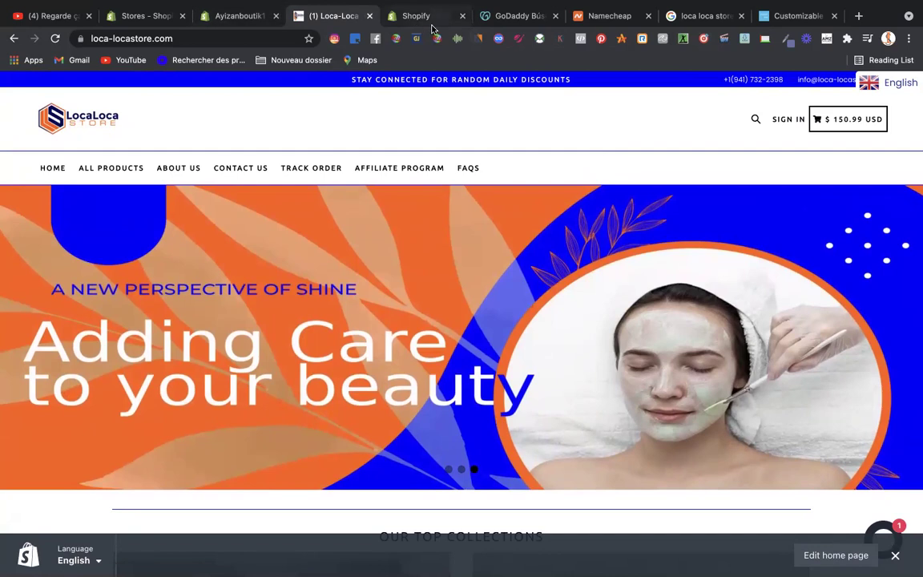
pyautogui.click(790, 19)
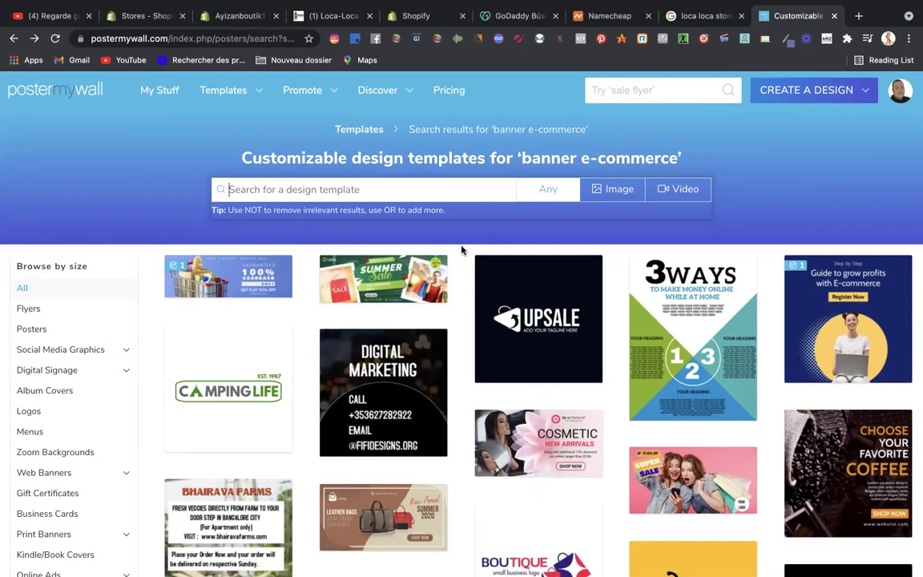
# - Open the green "Summer Sale" template for customizing, try several tints on its background image, and settle on blue 19a6f7
pyautogui.click(371, 286)
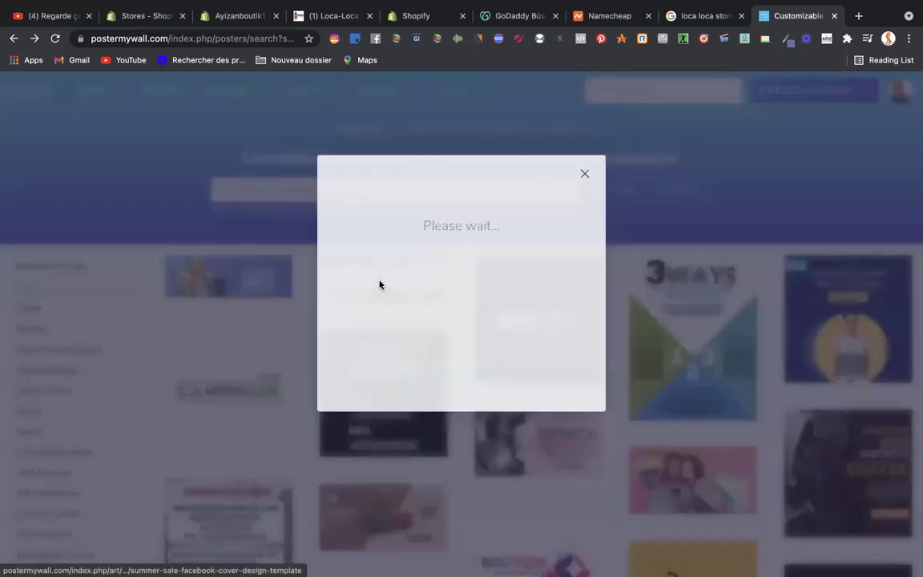
pyautogui.click(471, 415)
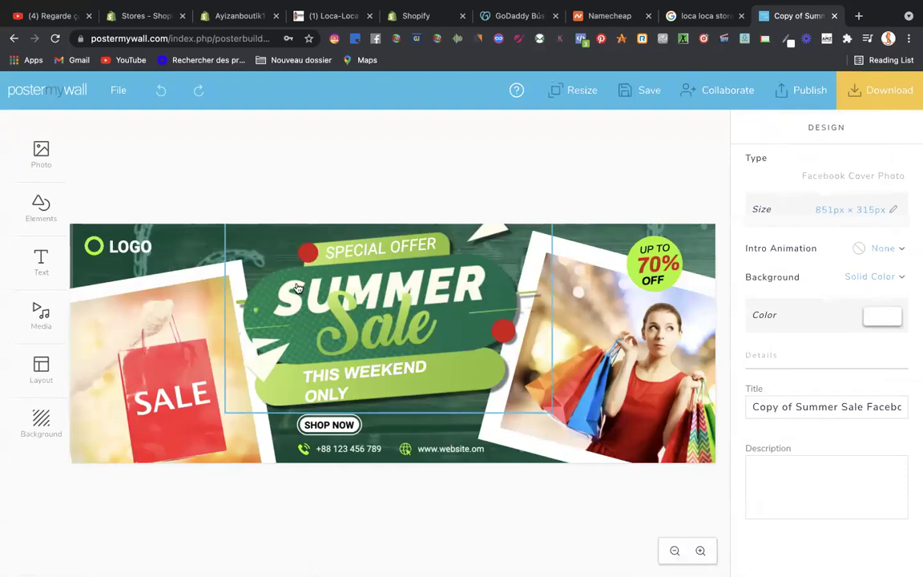
pyautogui.click(164, 233)
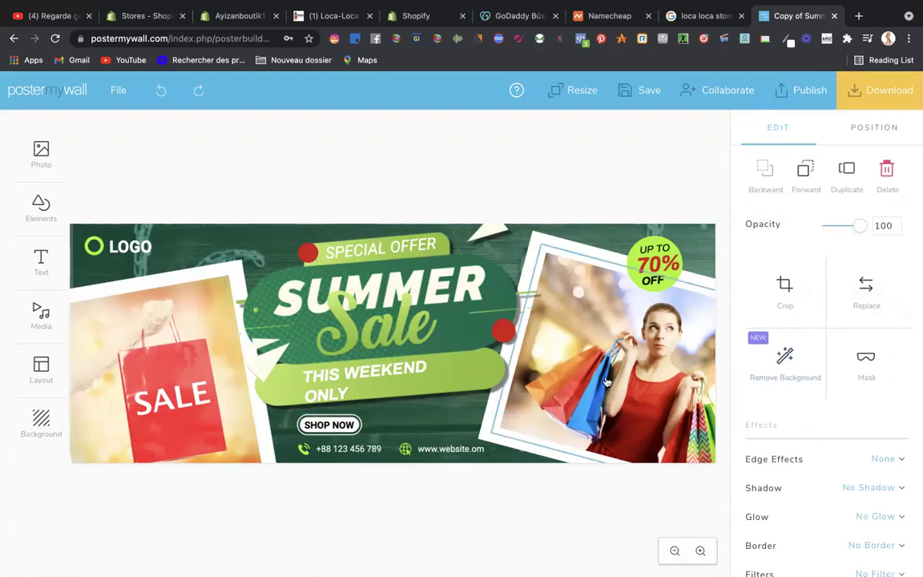
pyautogui.scroll(-5, 890, 433)
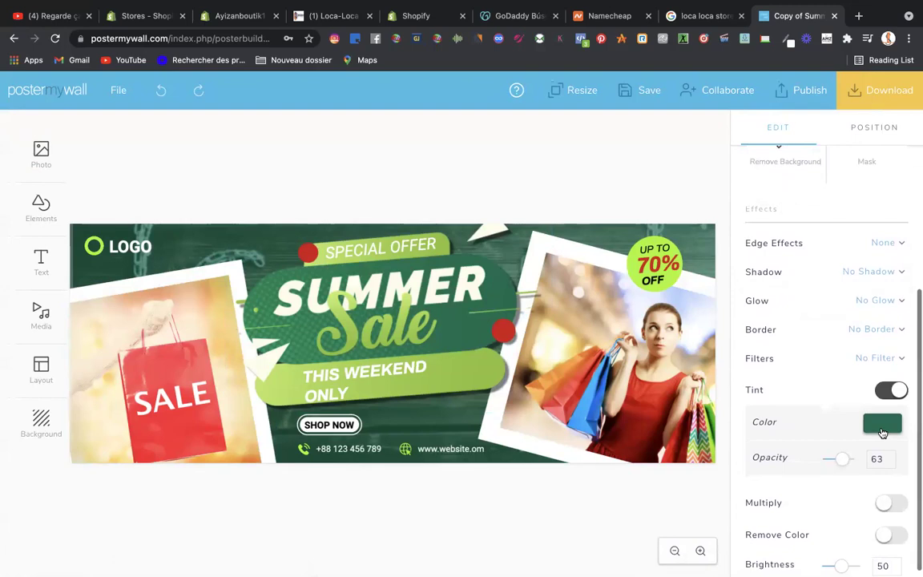
pyautogui.click(887, 430)
pyautogui.click(847, 362)
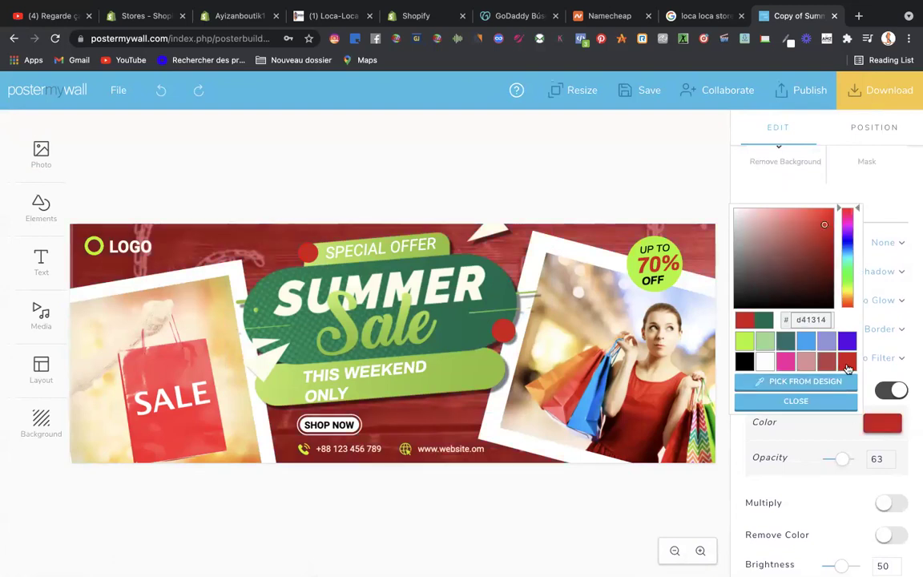
pyautogui.click(826, 362)
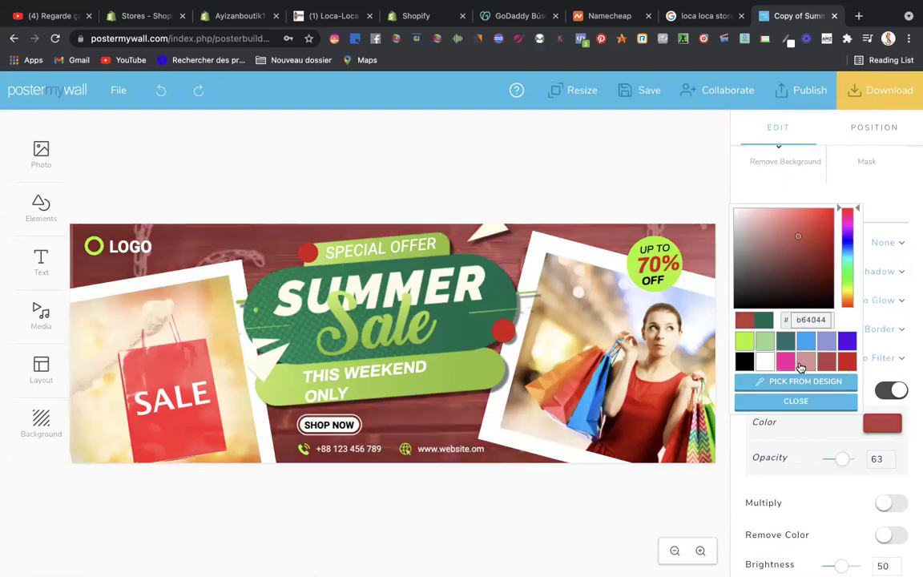
pyautogui.click(807, 364)
pyautogui.click(787, 342)
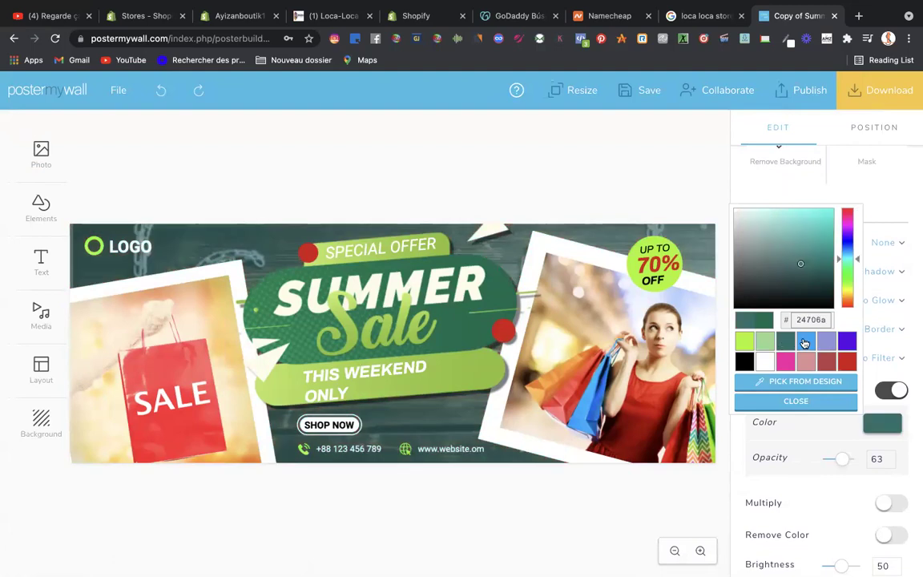
pyautogui.click(806, 342)
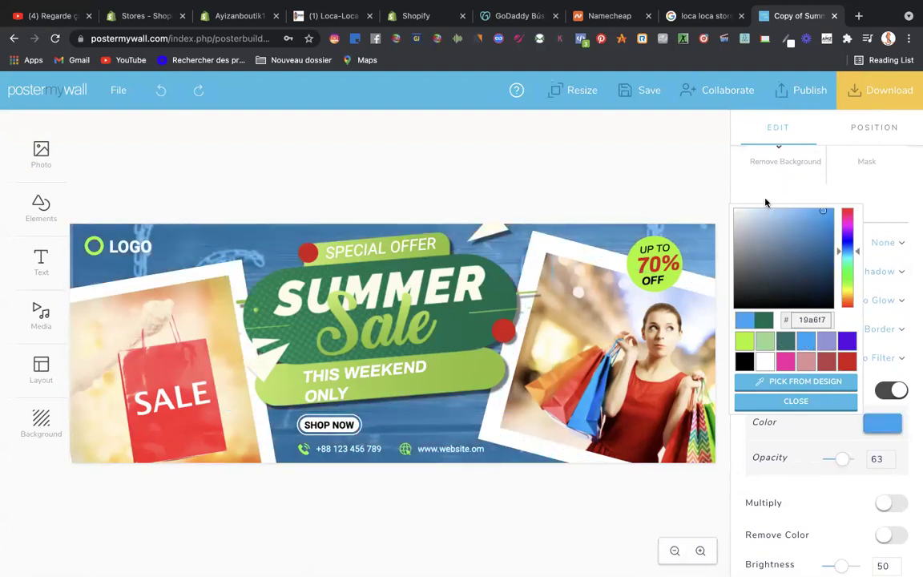
pyautogui.click(736, 191)
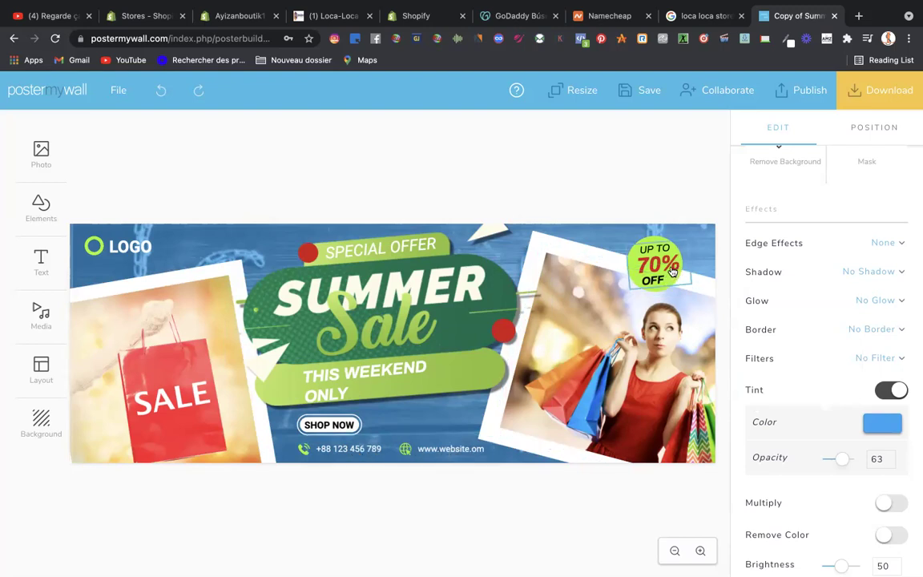
# - Leave the Summer Sale banner design without saving and search the templates for "logo e-commerce"
pyautogui.click(14, 39)
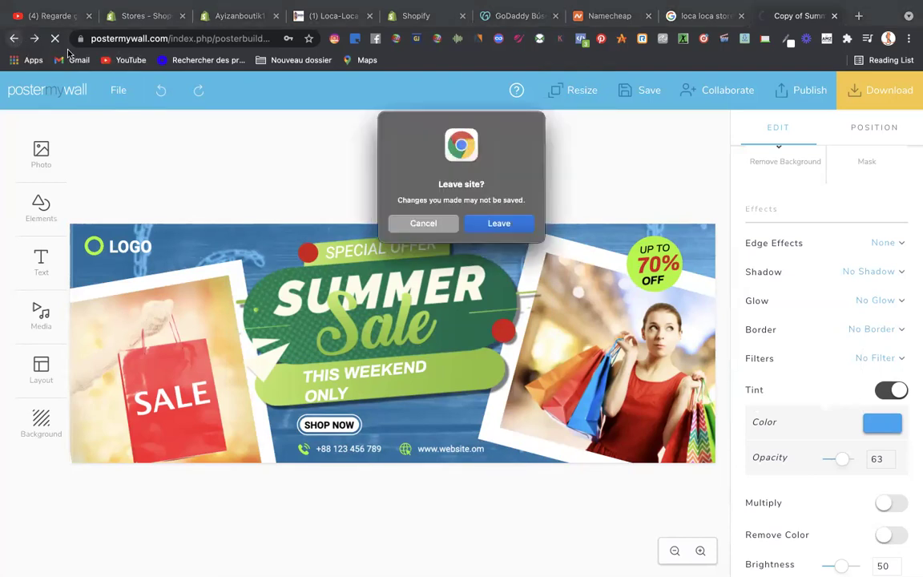
pyautogui.click(499, 224)
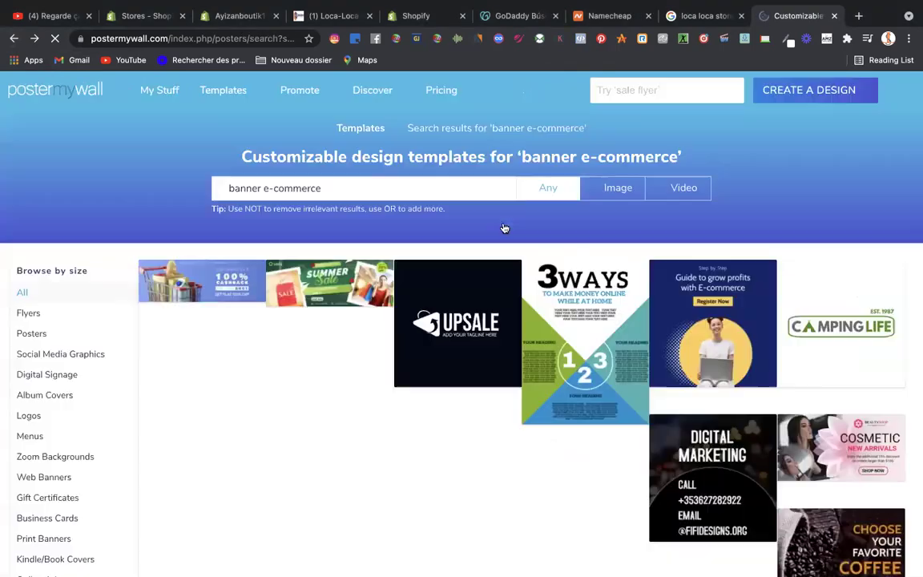
pyautogui.click(687, 190)
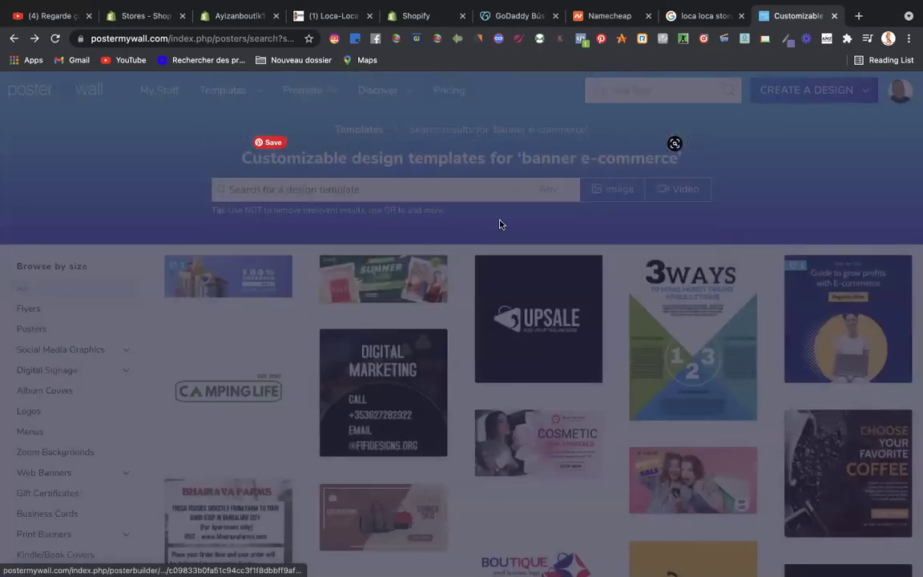
pyautogui.click(383, 195)
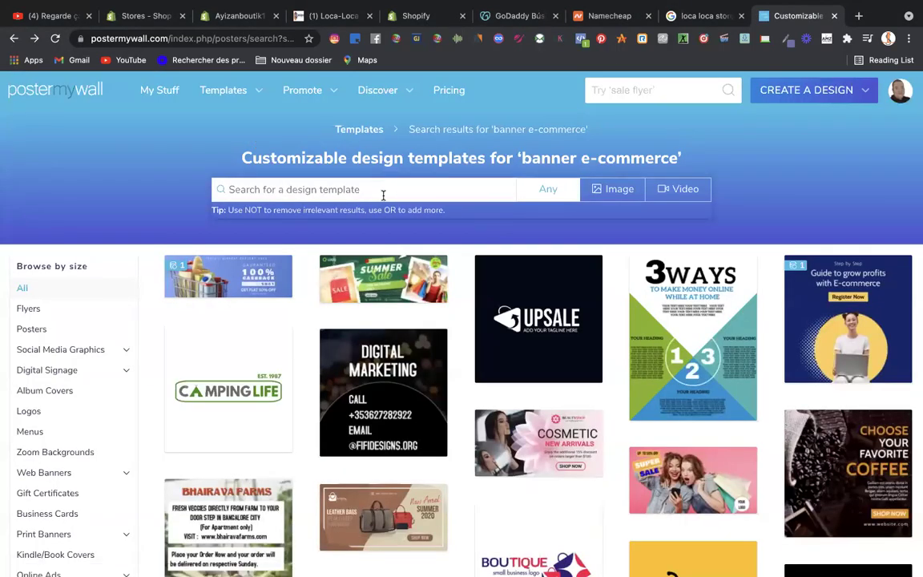
pyautogui.write('logo')
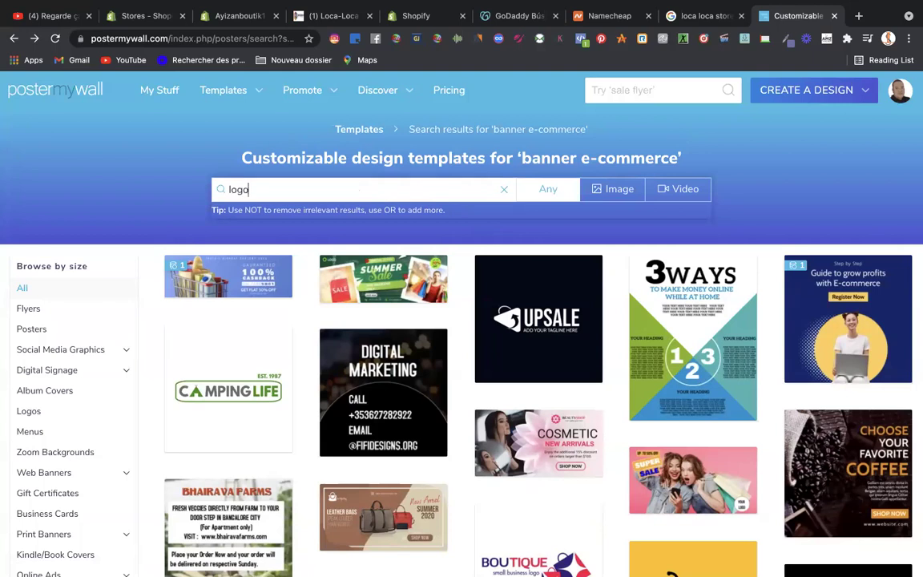
pyautogui.write(' e-com')
pyautogui.press('Return')
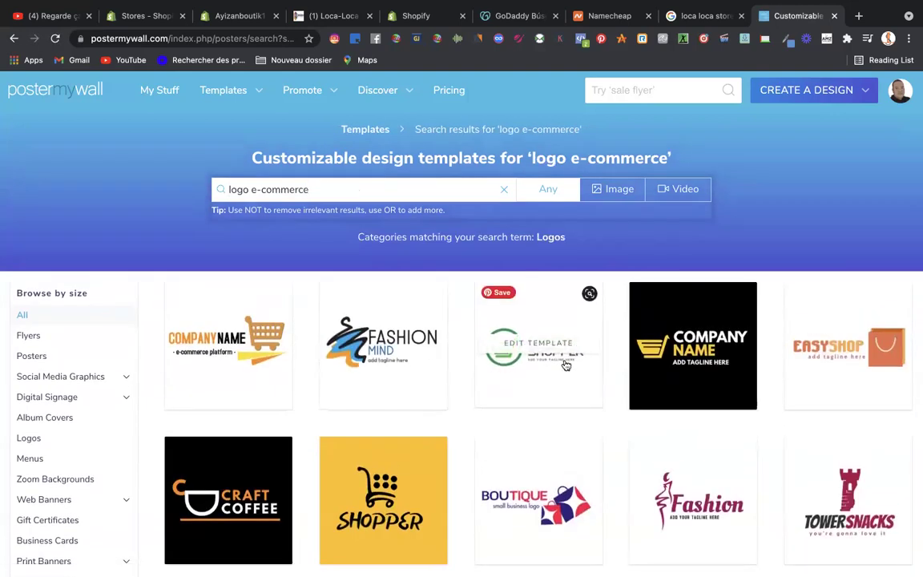
# - Look through the "logo e-commerce" templates and broaden the template search to "logo"
pyautogui.scroll(-4, 561, 353)
pyautogui.scroll(-8, 566, 365)
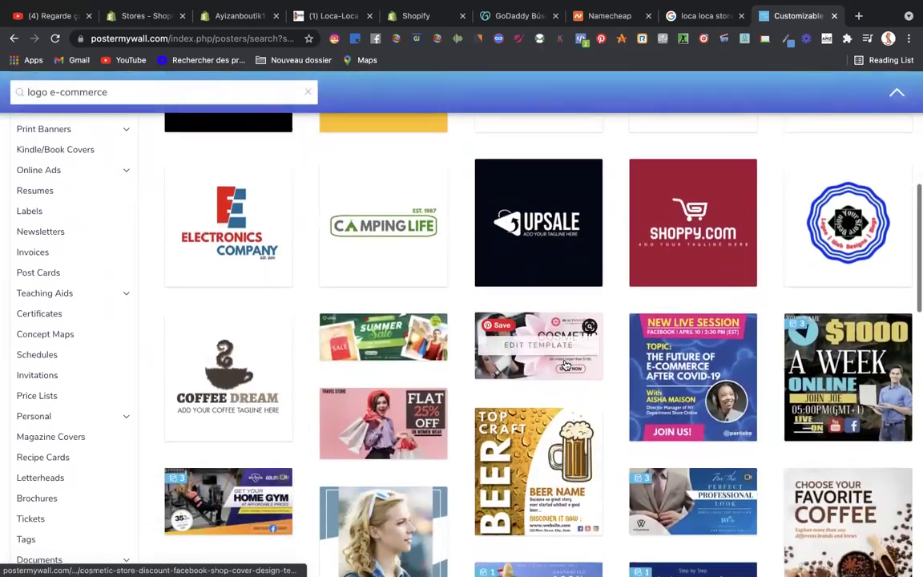
pyautogui.scroll(-10, 564, 364)
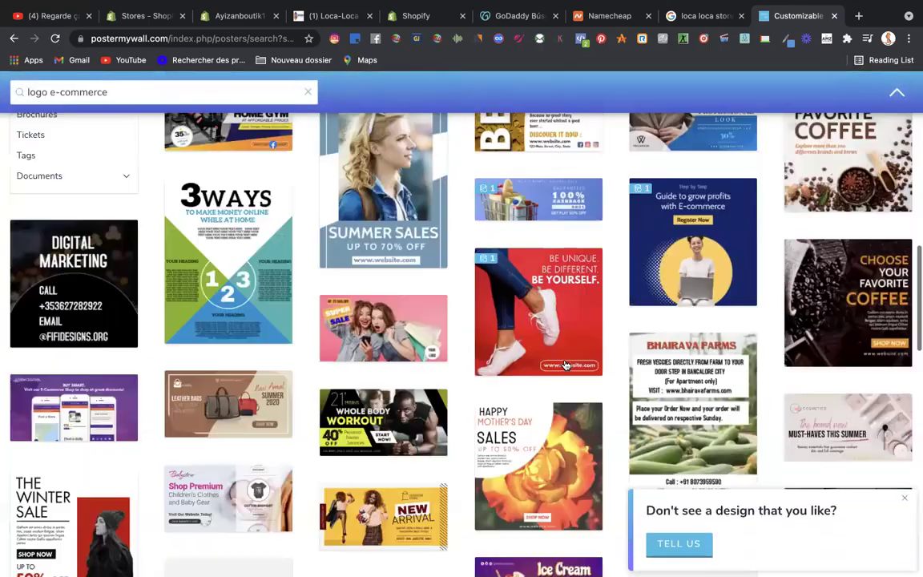
pyautogui.scroll(20, 566, 365)
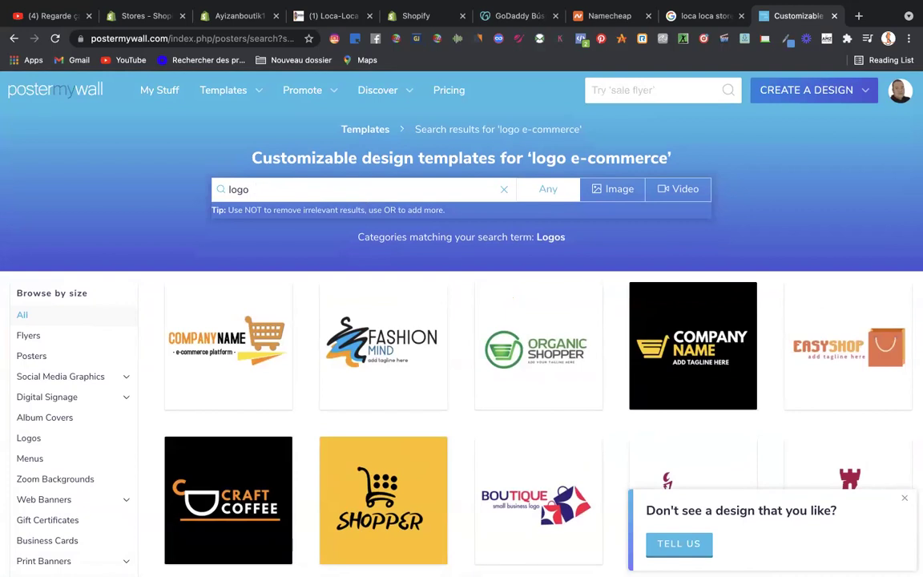
pyautogui.press('Return')
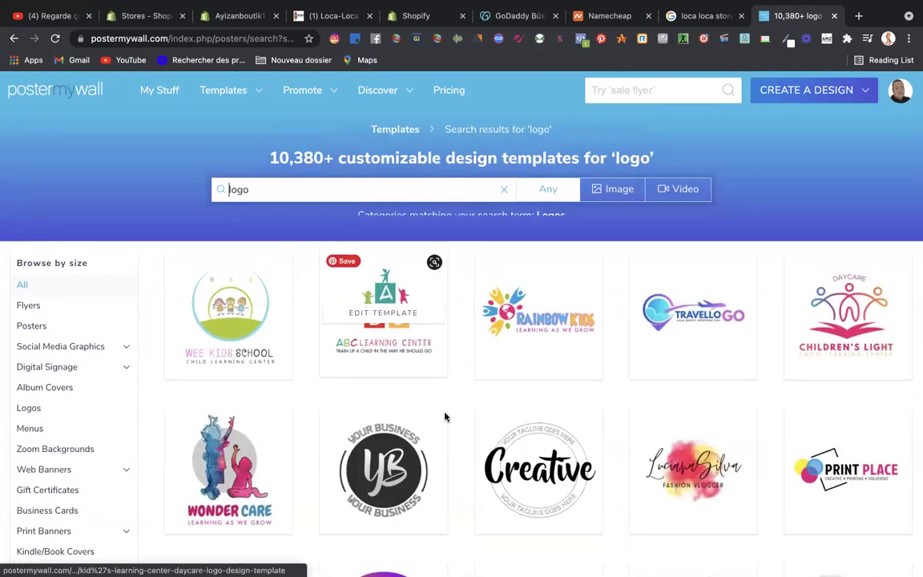
# - Browse the "logo" template results for a design suitable for the online store
pyautogui.scroll(-4, 508, 442)
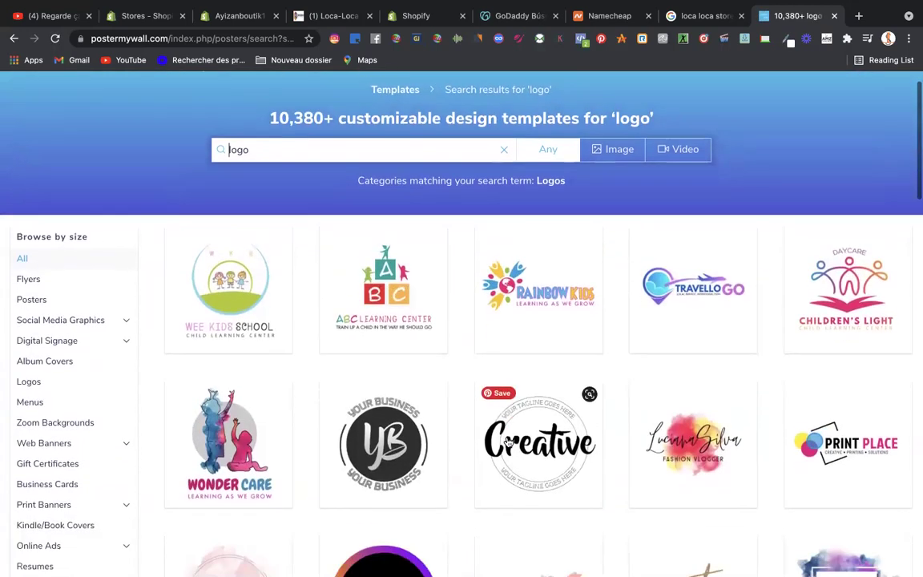
pyautogui.scroll(-6, 508, 442)
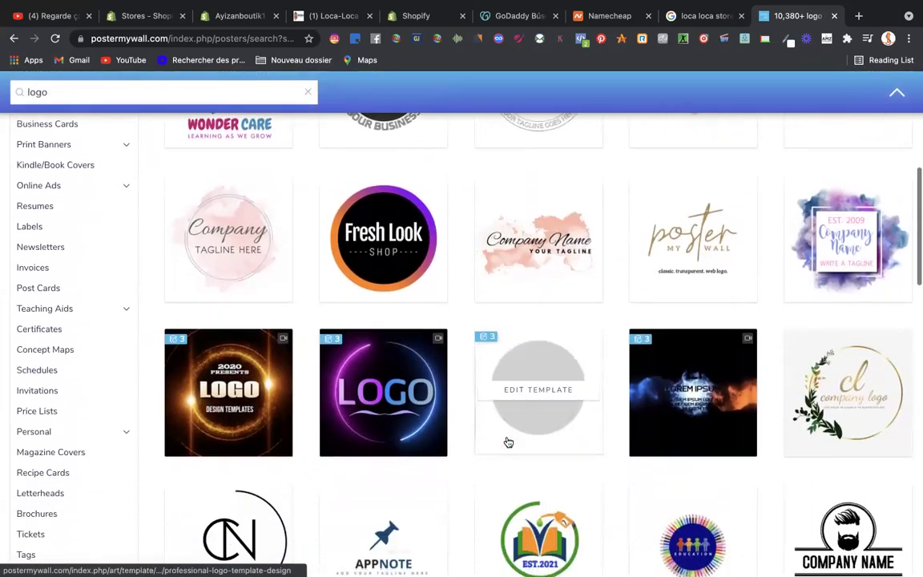
pyautogui.scroll(-5, 509, 441)
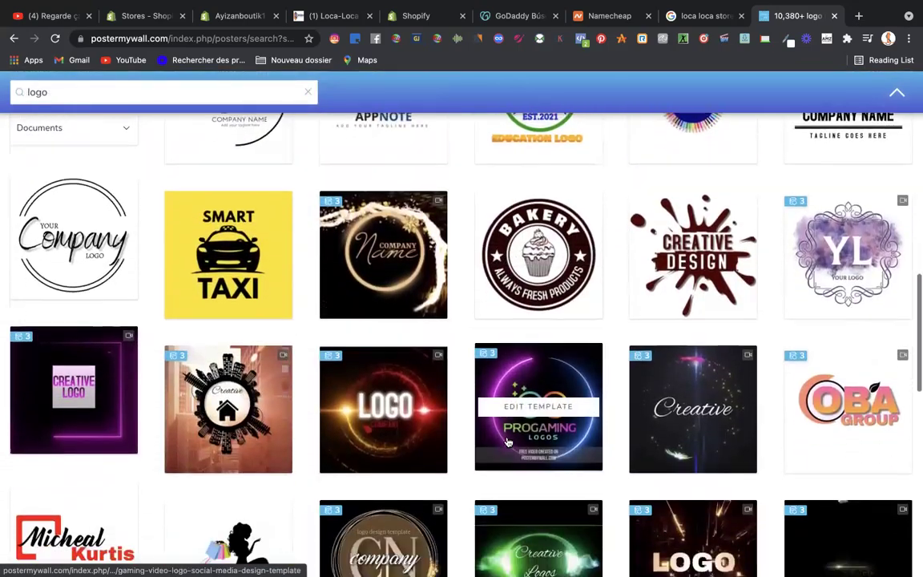
pyautogui.scroll(-6, 508, 442)
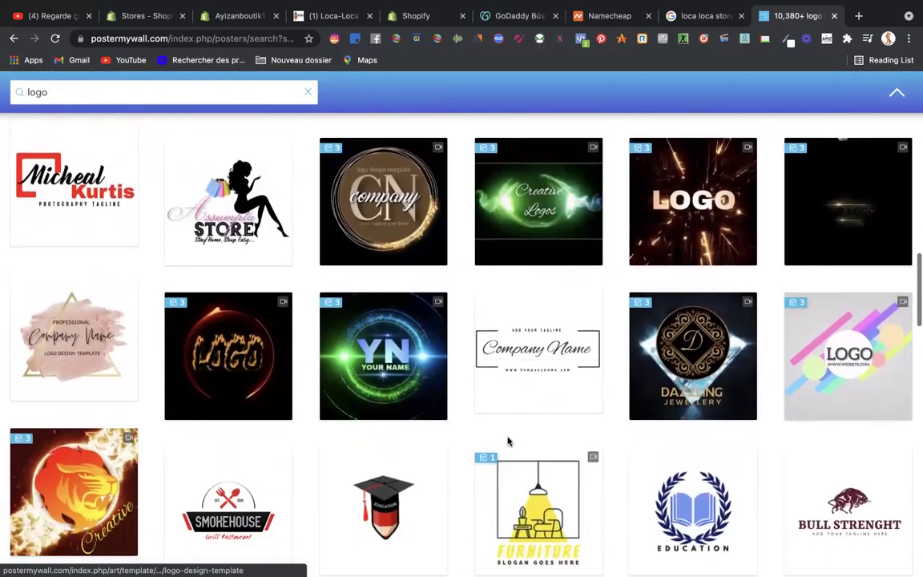
pyautogui.scroll(-4, 508, 441)
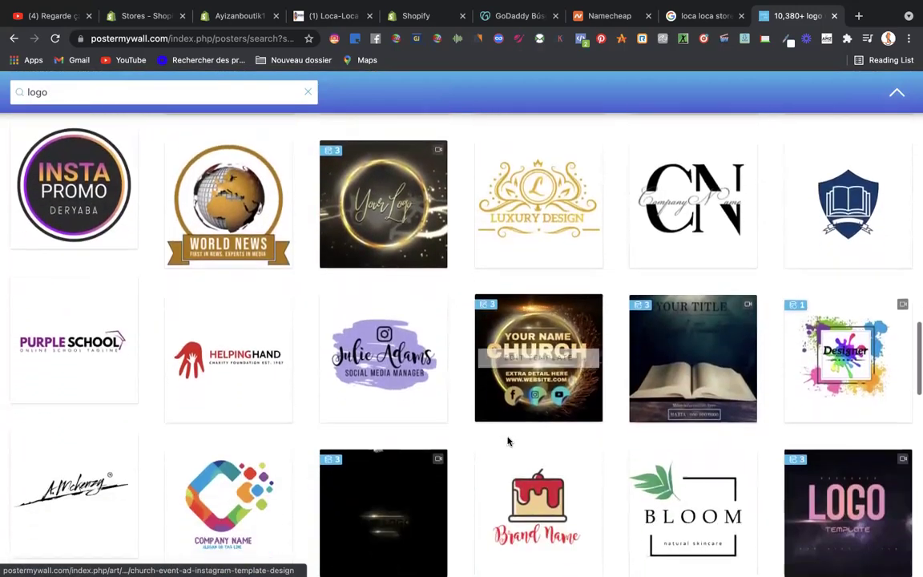
pyautogui.scroll(-3, 508, 433)
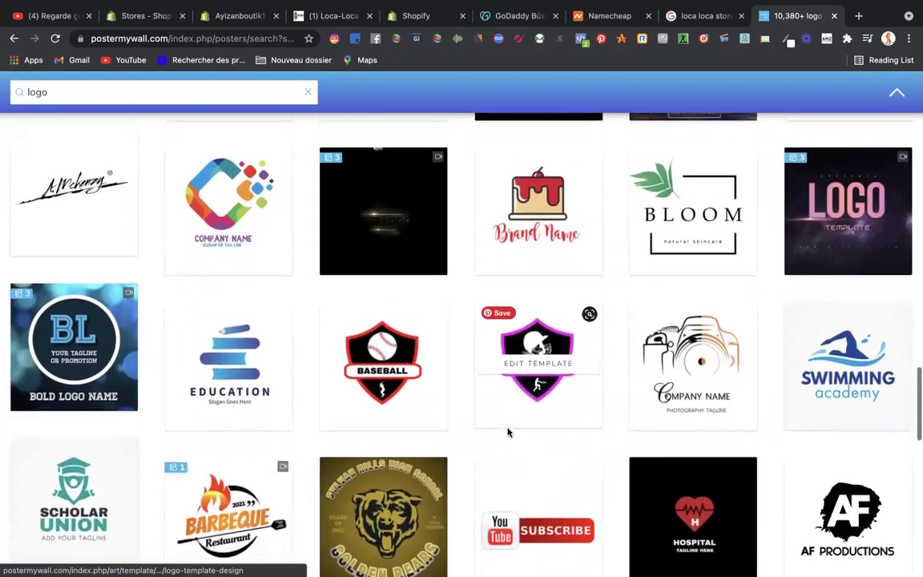
pyautogui.scroll(-5, 509, 433)
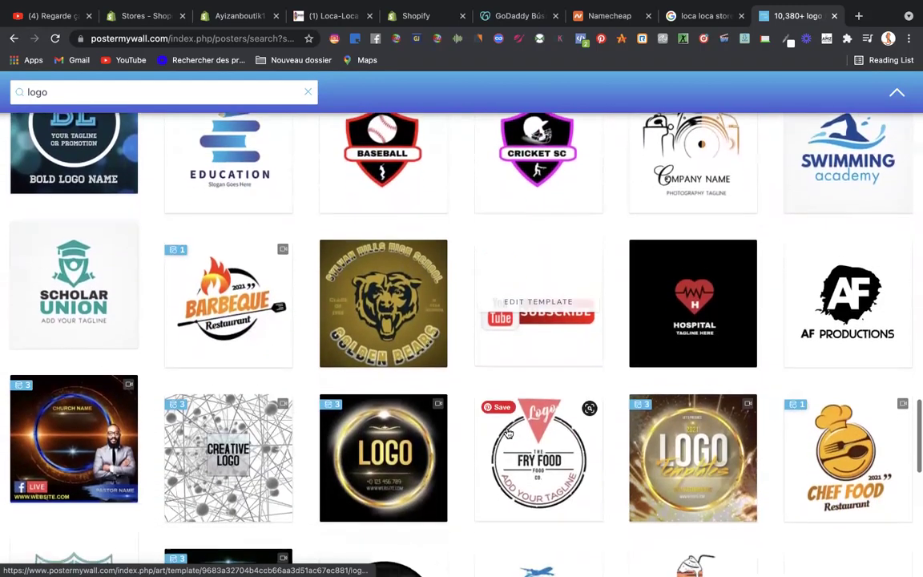
pyautogui.scroll(-5, 508, 433)
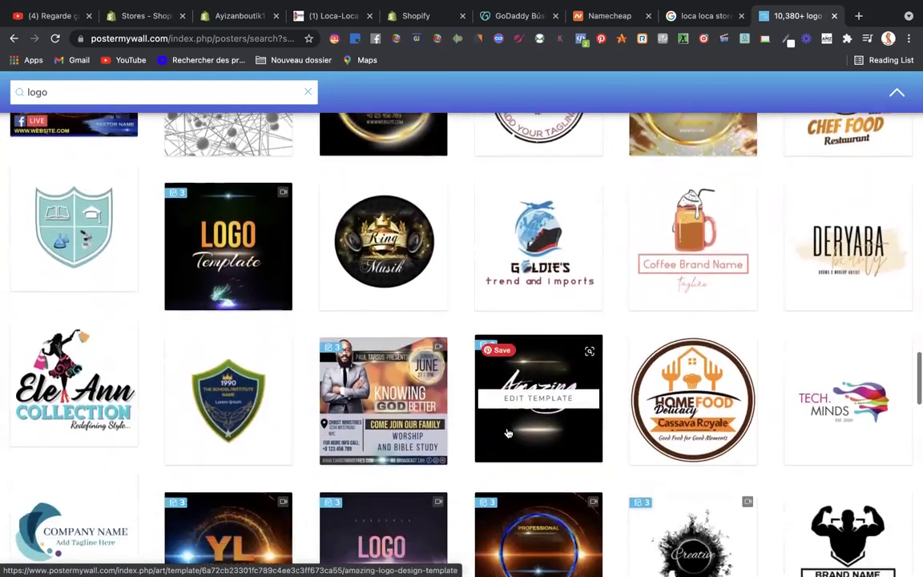
pyautogui.scroll(-6, 508, 434)
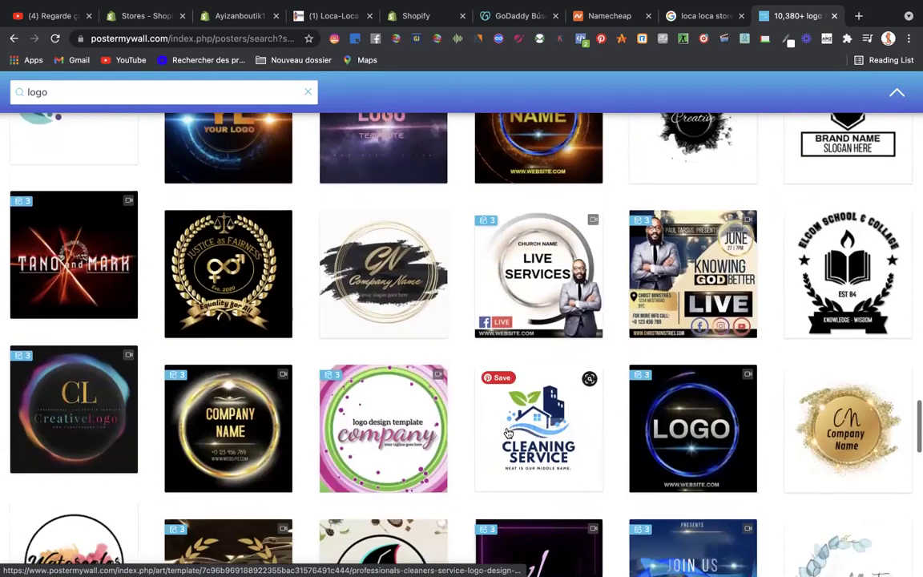
pyautogui.scroll(1, 509, 434)
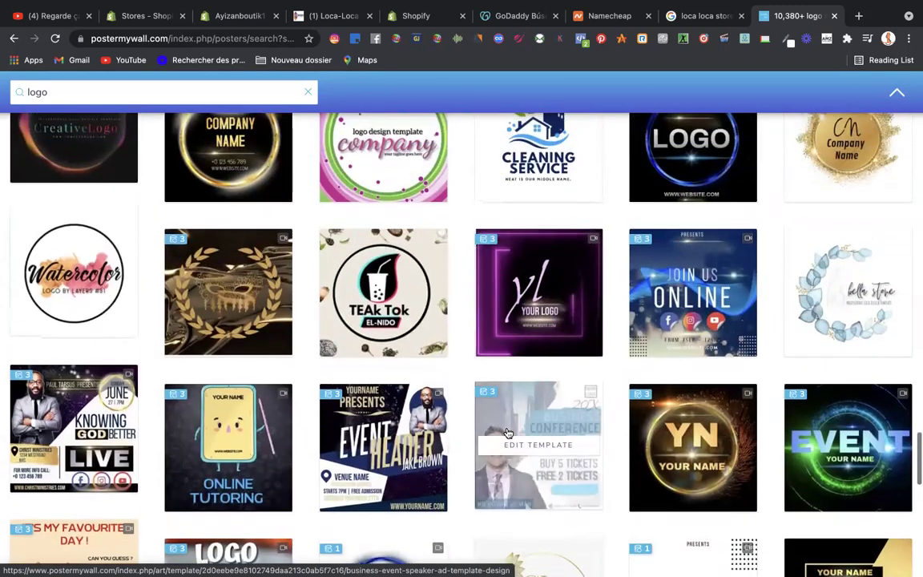
pyautogui.scroll(-5, 508, 434)
pyautogui.scroll(-5, 508, 433)
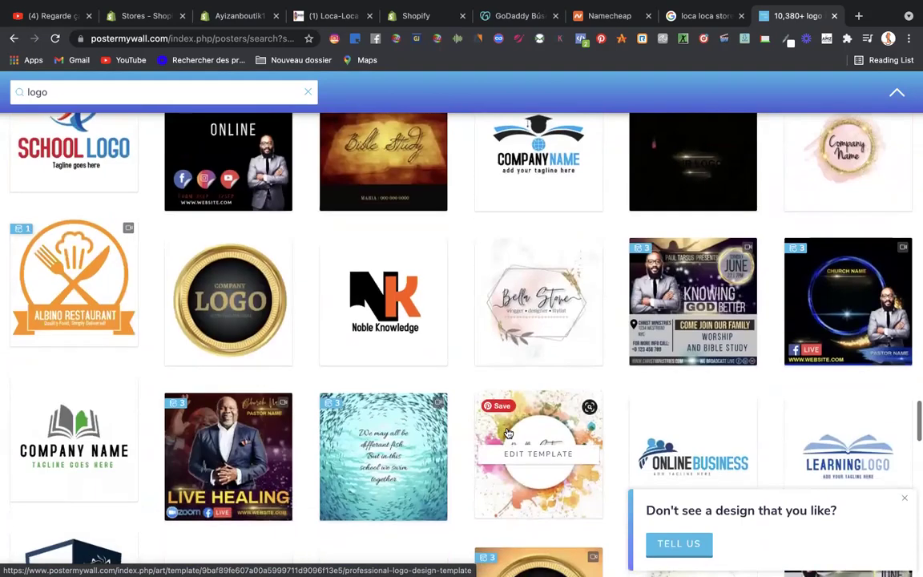
pyautogui.scroll(-4, 488, 413)
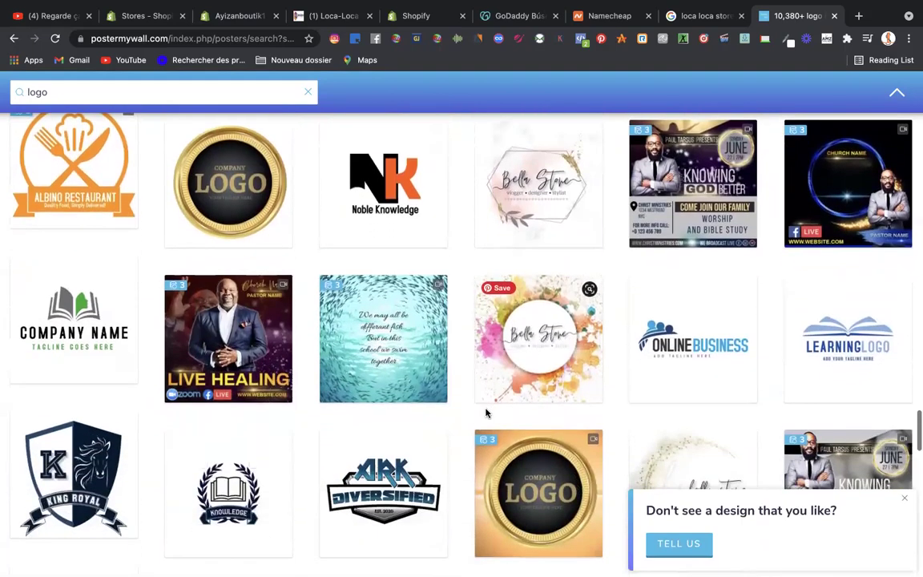
pyautogui.scroll(-1, 486, 414)
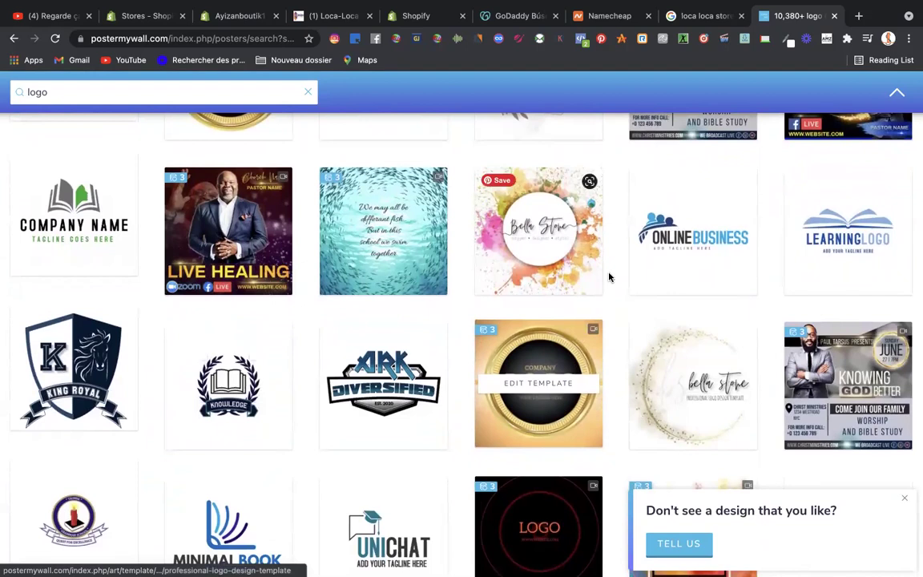
# - Open the blue and grey "Online Business" logo template for customizing
pyautogui.click(677, 253)
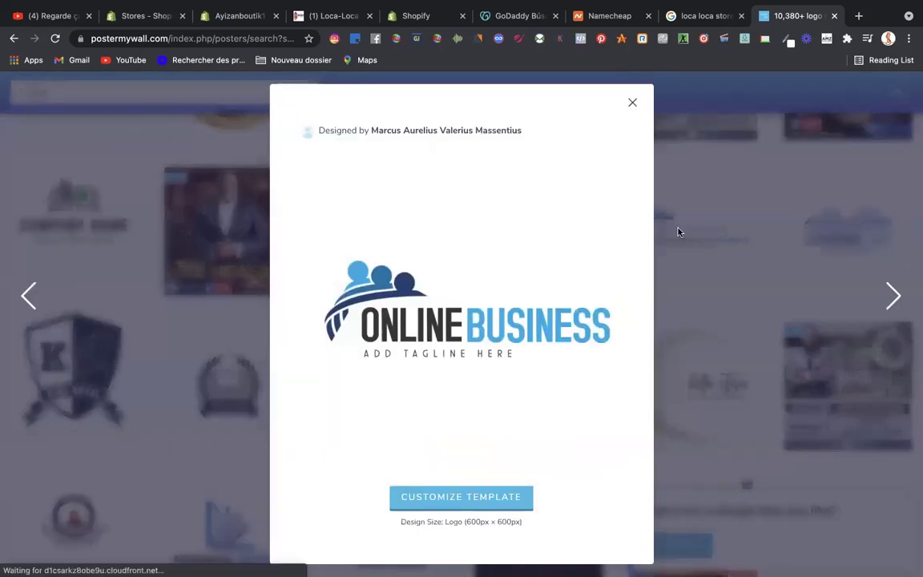
pyautogui.click(454, 497)
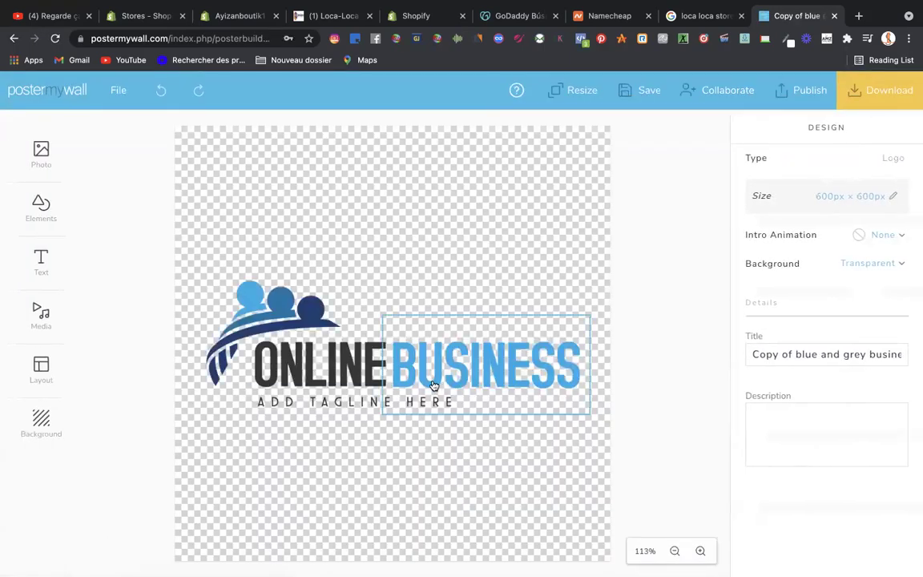
pyautogui.click(581, 370)
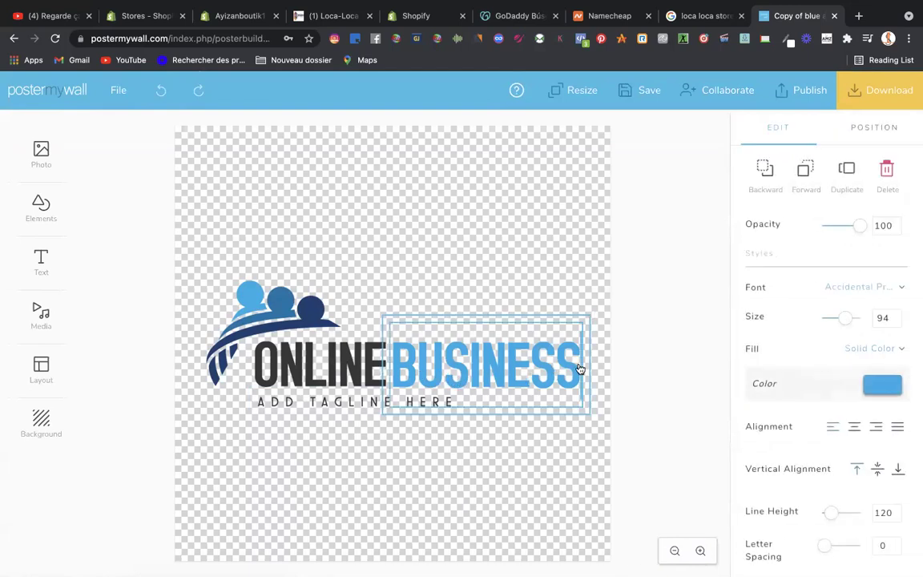
# - Replace the logo's dark "ONLINE" text with "Magdy"
pyautogui.click(339, 355)
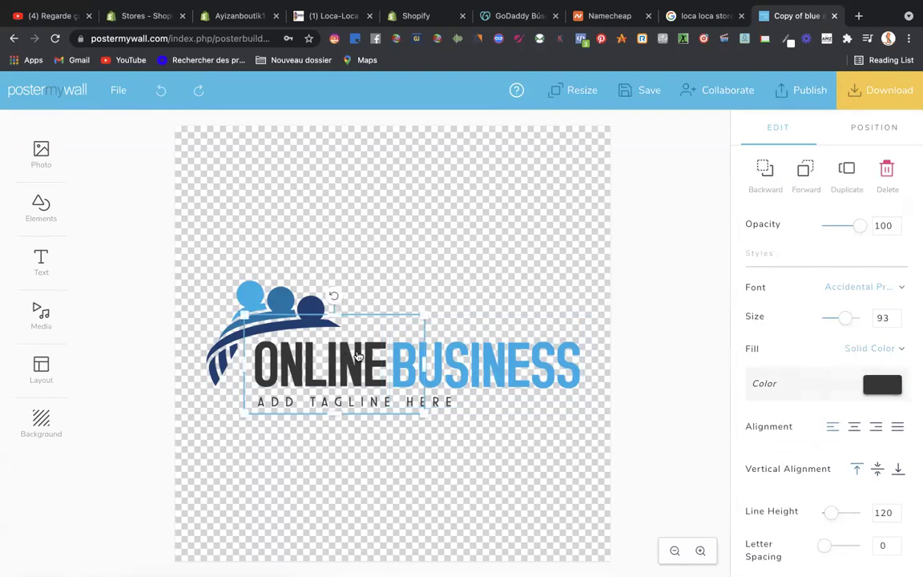
pyautogui.click(382, 367)
pyautogui.press('BackSpace')
pyautogui.press('BackSpace')
pyautogui.press('BackSpace')
pyautogui.press('BackSpace')
pyautogui.press('BackSpace')
pyautogui.press('BackSpace')
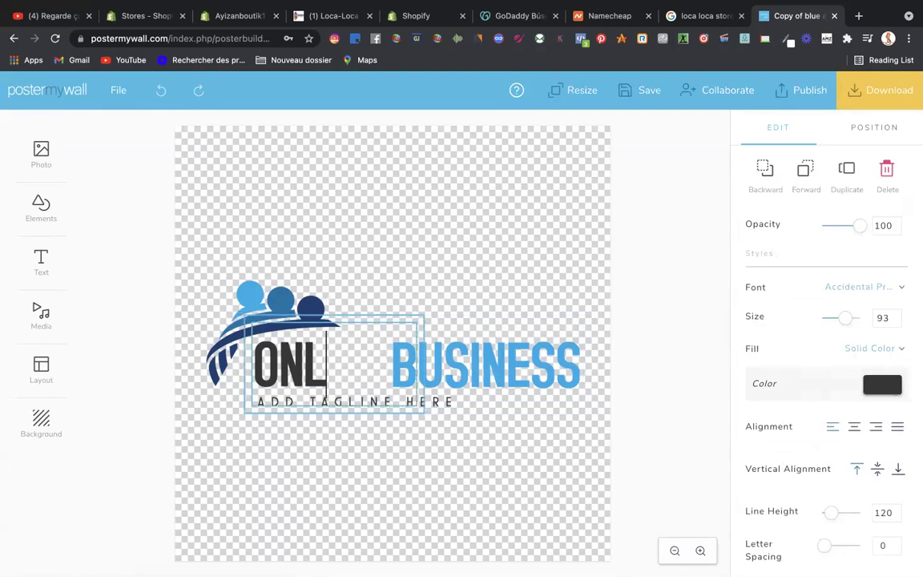
pyautogui.write('Ma')
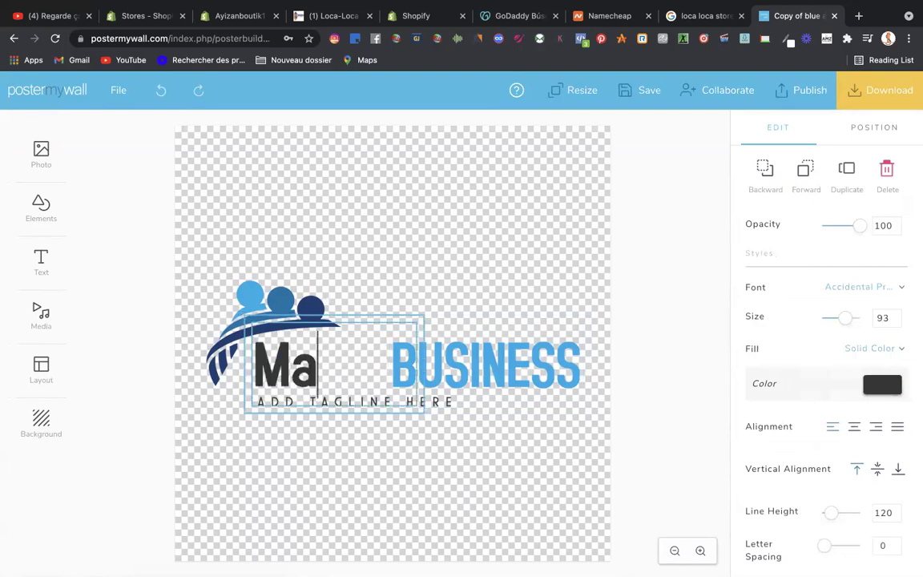
pyautogui.write('gdy')
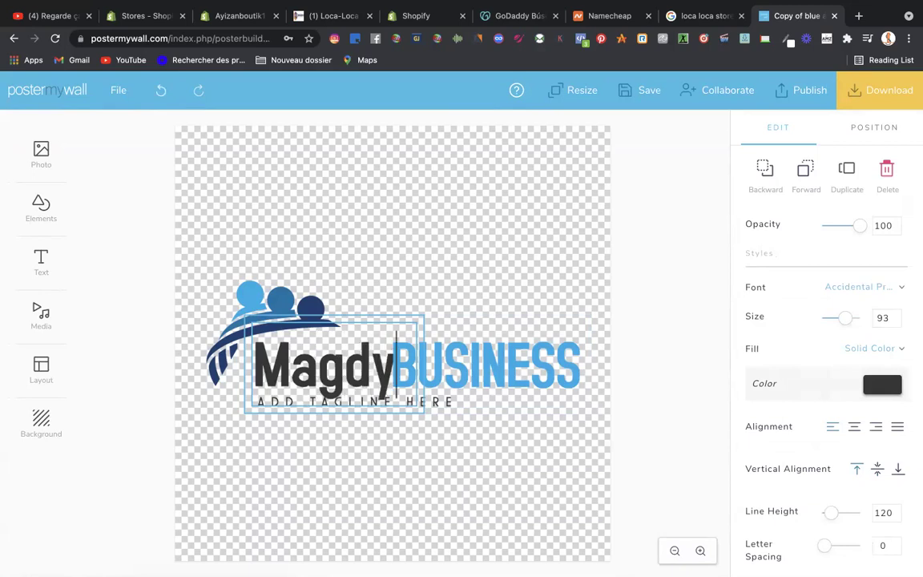
# - Replace the logo's blue "BUSINESS" text with "Store"
pyautogui.click(476, 376)
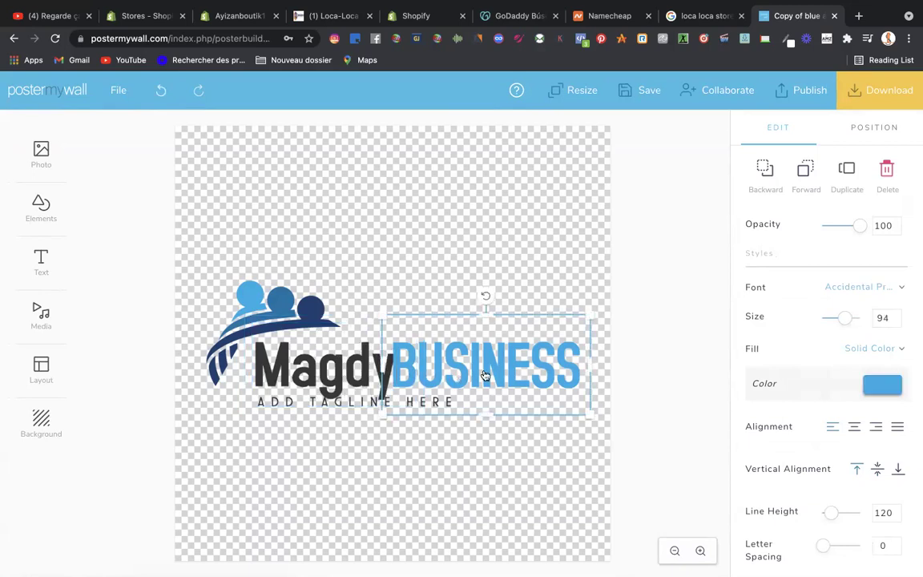
pyautogui.click(575, 374)
pyautogui.press('BackSpace')
pyautogui.press('BackSpace')
pyautogui.press('BackSpace')
pyautogui.press('BackSpace')
pyautogui.press('BackSpace')
pyautogui.press('BackSpace')
pyautogui.press('BackSpace')
pyautogui.press('BackSpace')
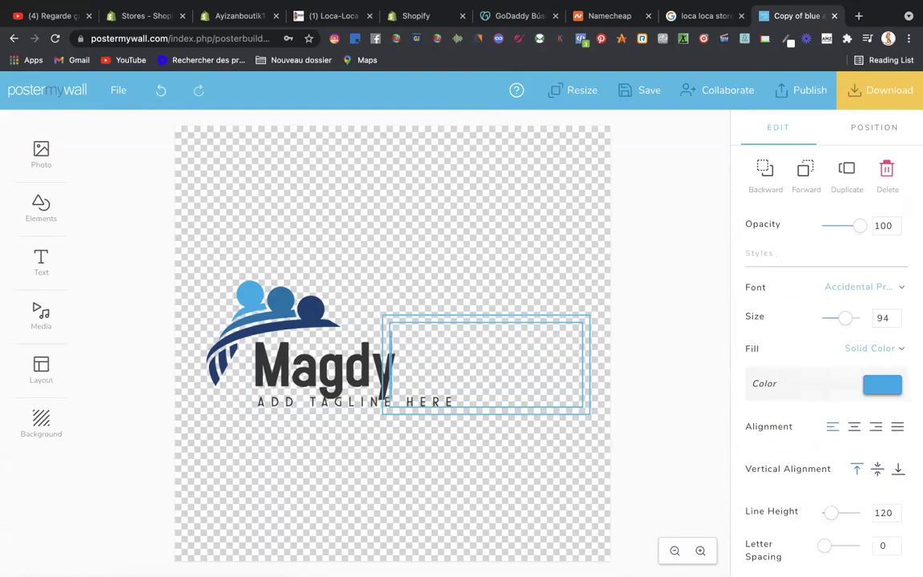
pyautogui.write('Store')
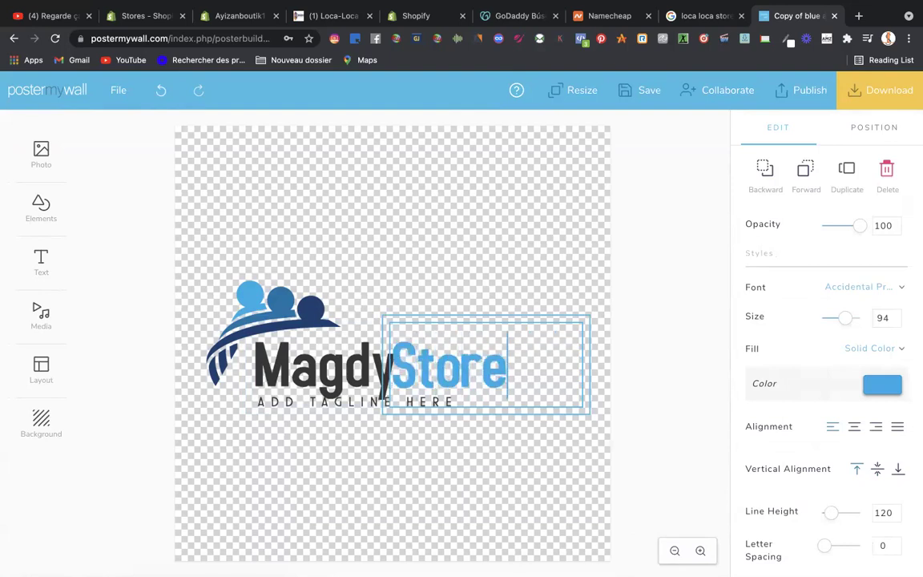
# - Move the "Store" text slightly to the right, to about 306, 259, leaving a gap after the dark first word
pyautogui.click(591, 274)
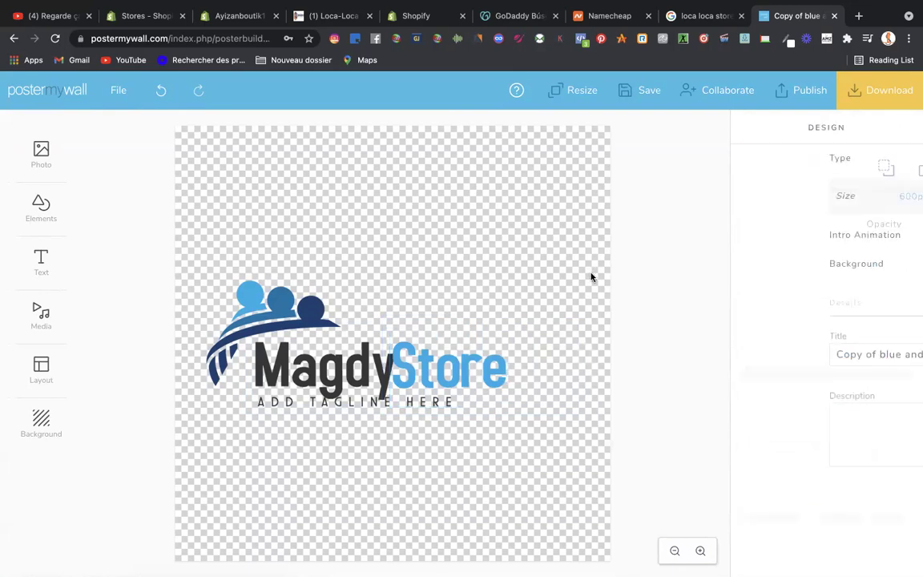
pyautogui.click(495, 371)
pyautogui.moveTo(494, 371); pyautogui.dragTo(506, 371)
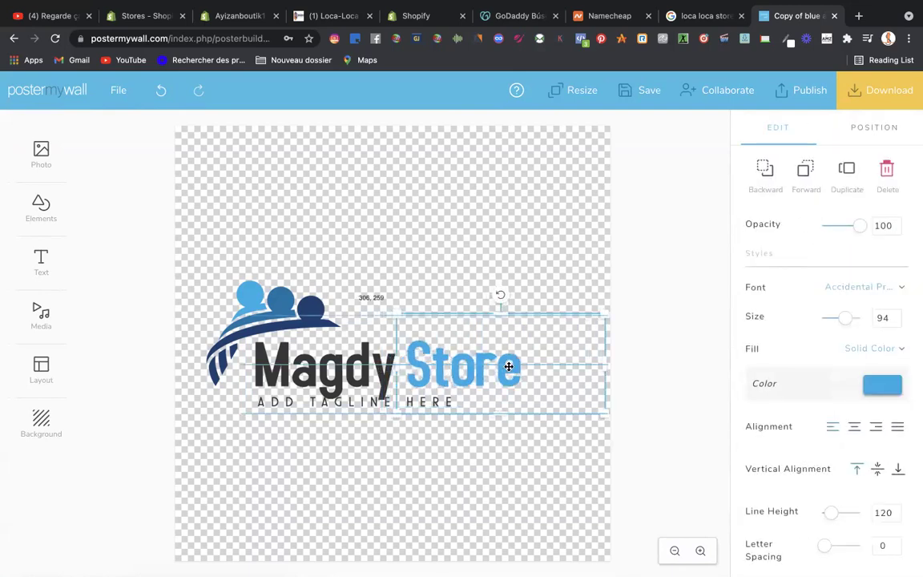
# - Delete the "ADD TAGLINE HERE" text beneath the store name in the logo
pyautogui.click(471, 252)
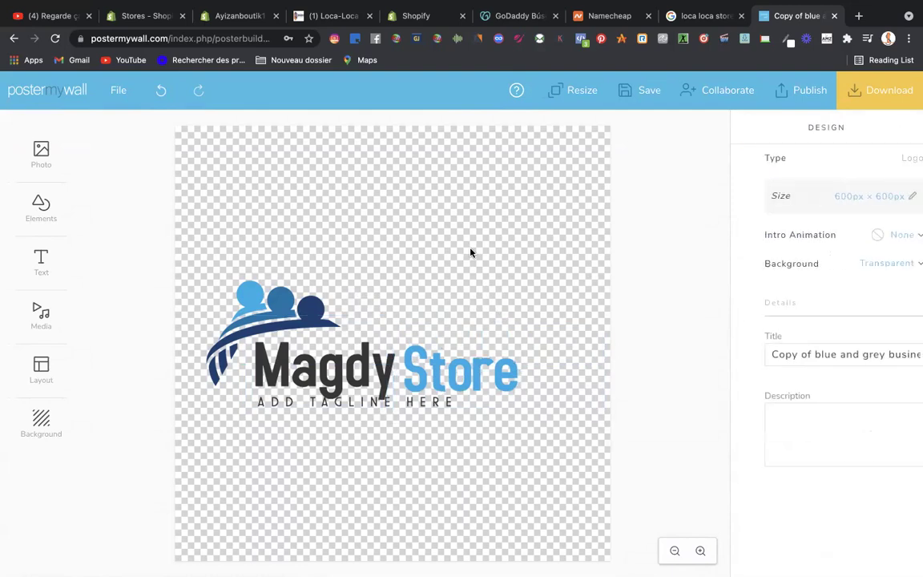
pyautogui.click(389, 404)
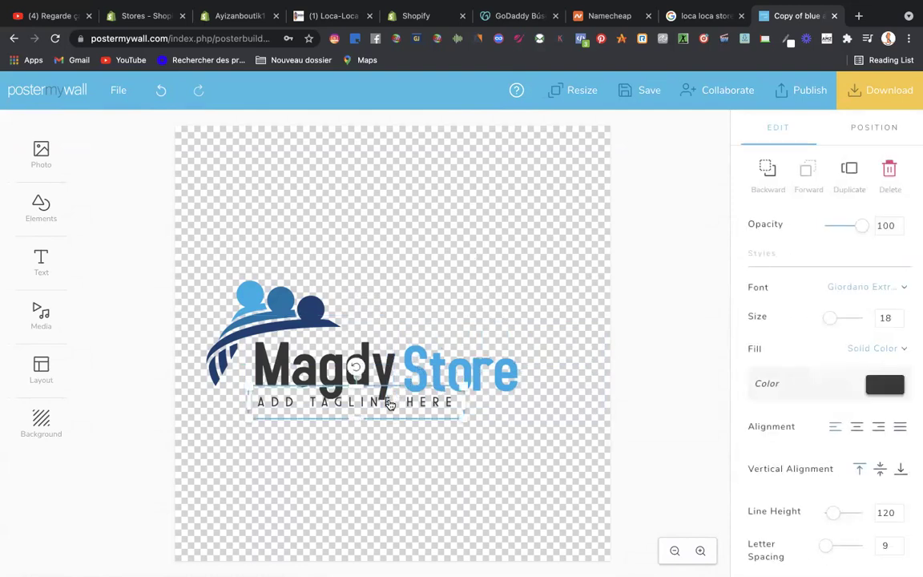
pyautogui.click(443, 407)
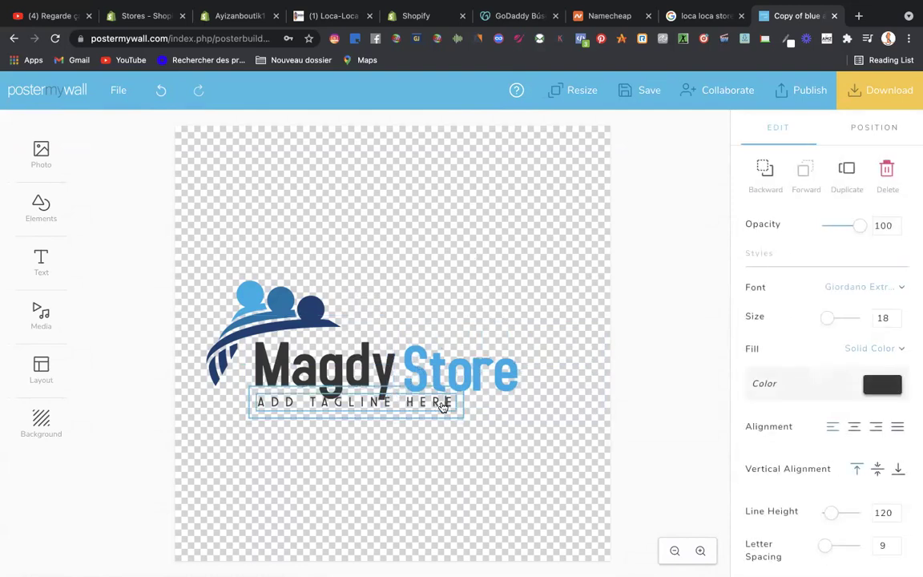
pyautogui.press('BackSpace')
pyautogui.click(489, 433)
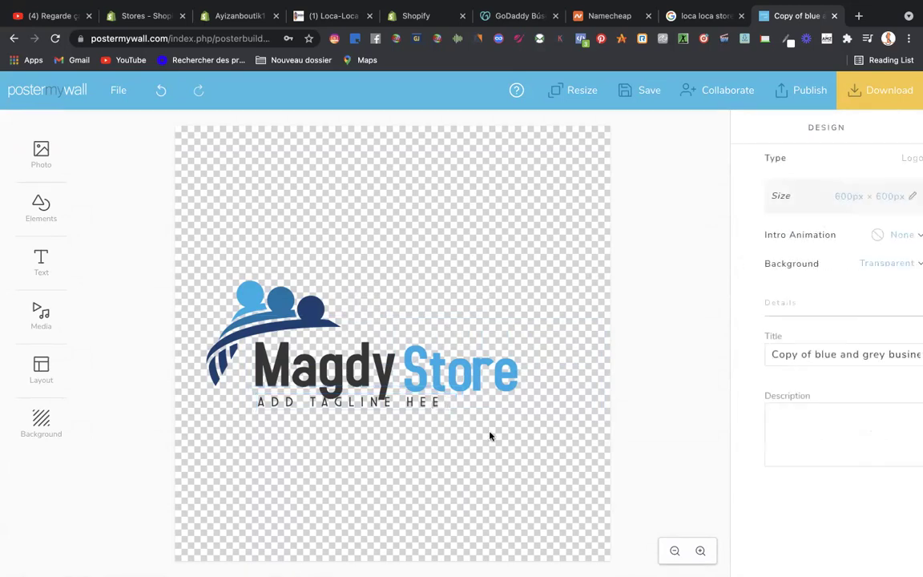
pyautogui.click(444, 412)
pyautogui.press('BackSpace')
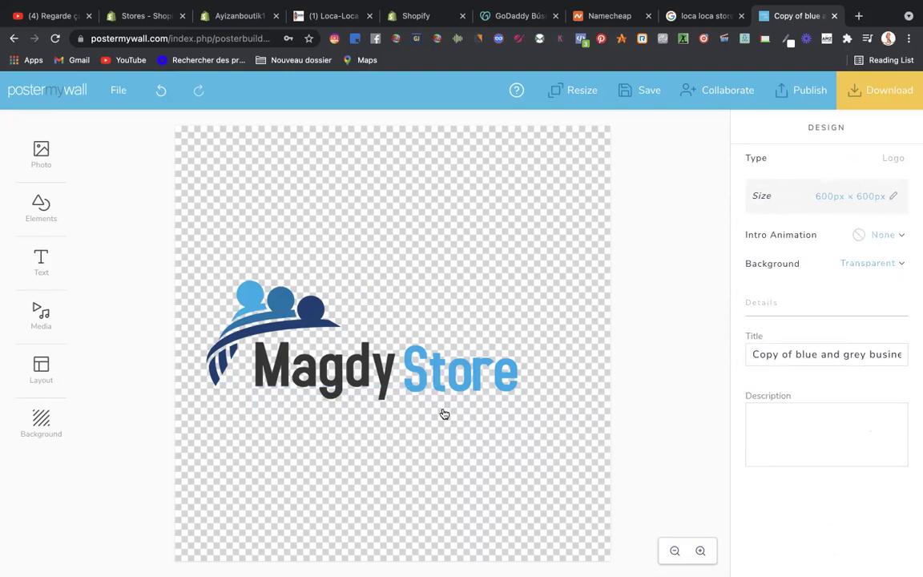
# - Change the fill color of the logo's dark "Magdy" text to the magenta swatch
pyautogui.click(284, 340)
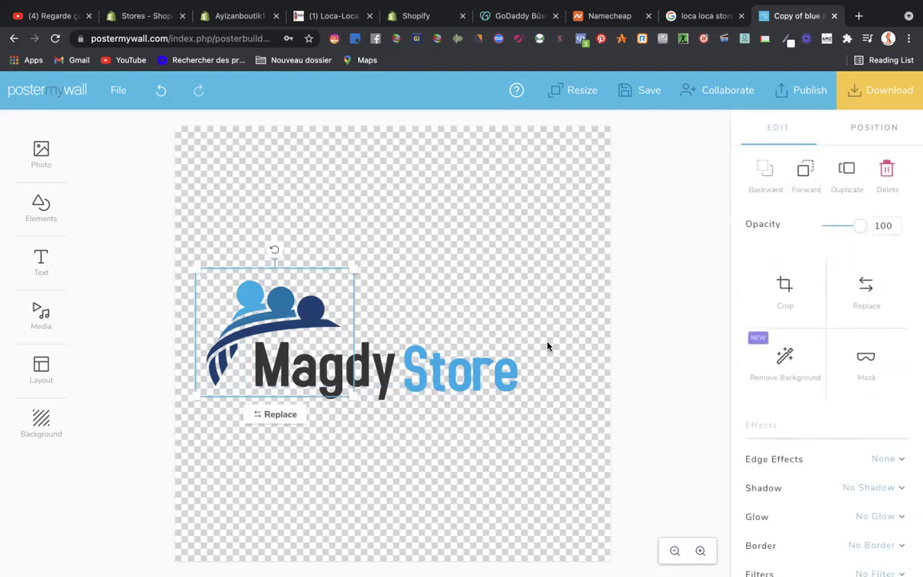
pyautogui.scroll(-3, 876, 376)
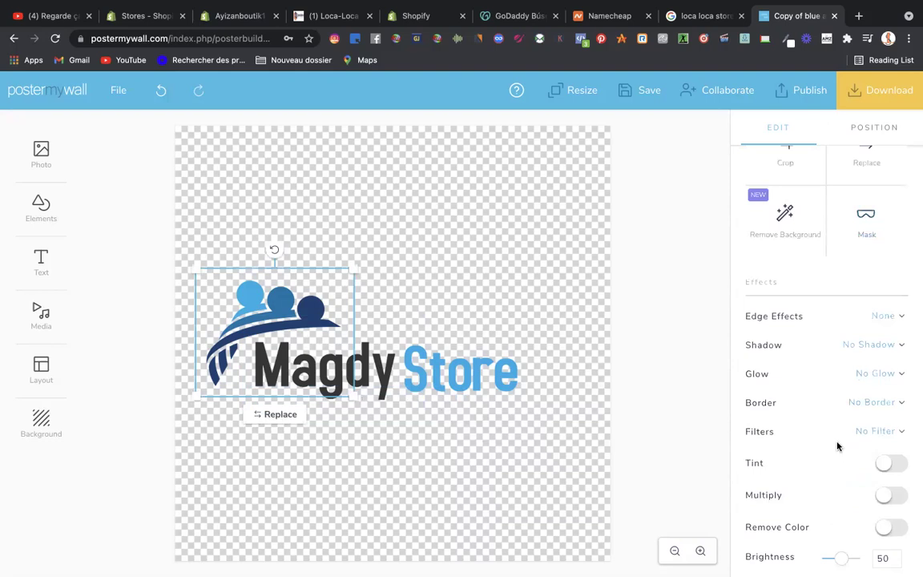
pyautogui.click(382, 332)
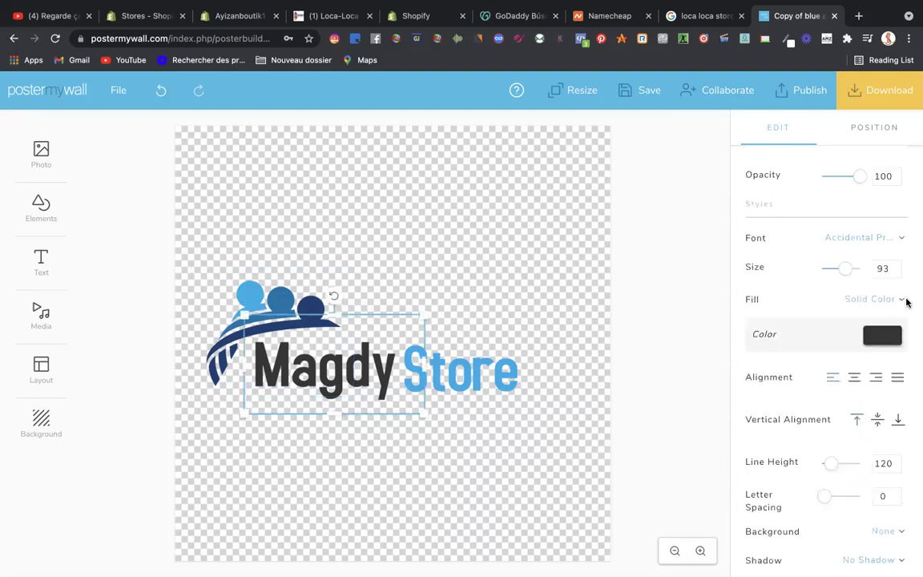
pyautogui.click(884, 336)
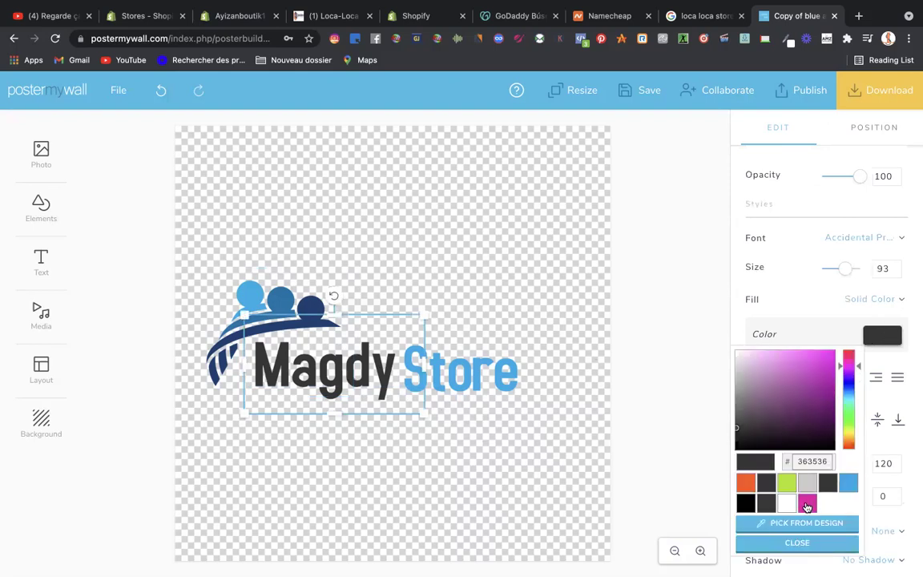
pyautogui.click(808, 504)
# - Try black and green on the logo's "Store" text and settle on orange, ff5318, as its fill color
pyautogui.click(487, 397)
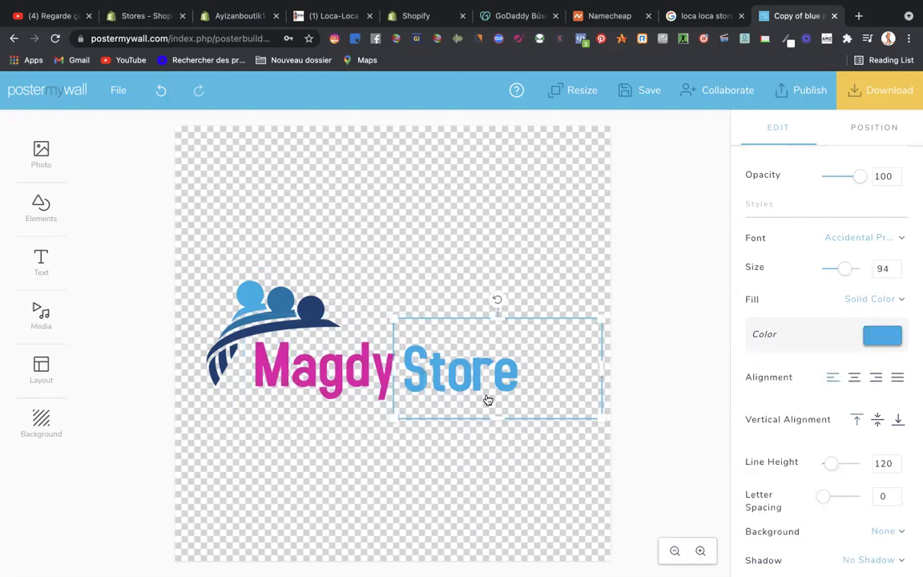
pyautogui.click(894, 338)
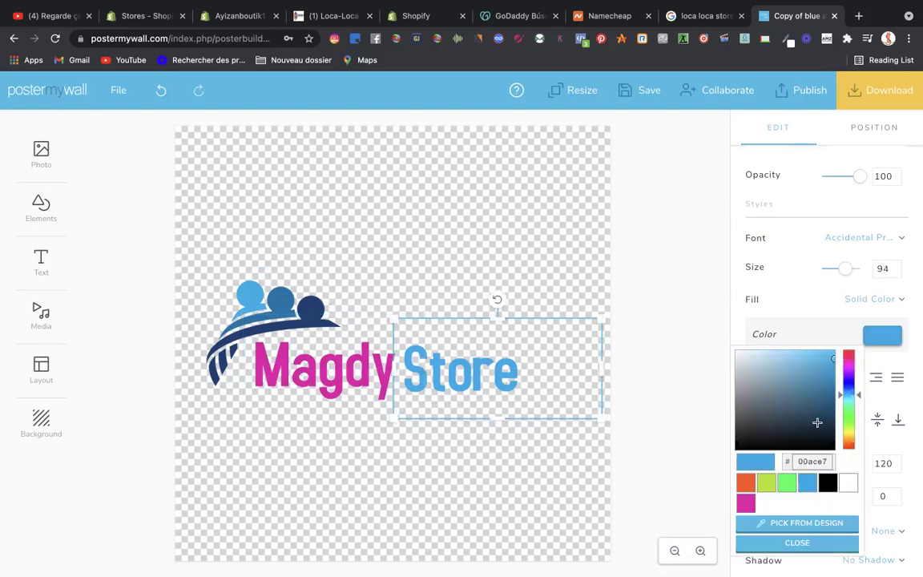
pyautogui.click(829, 484)
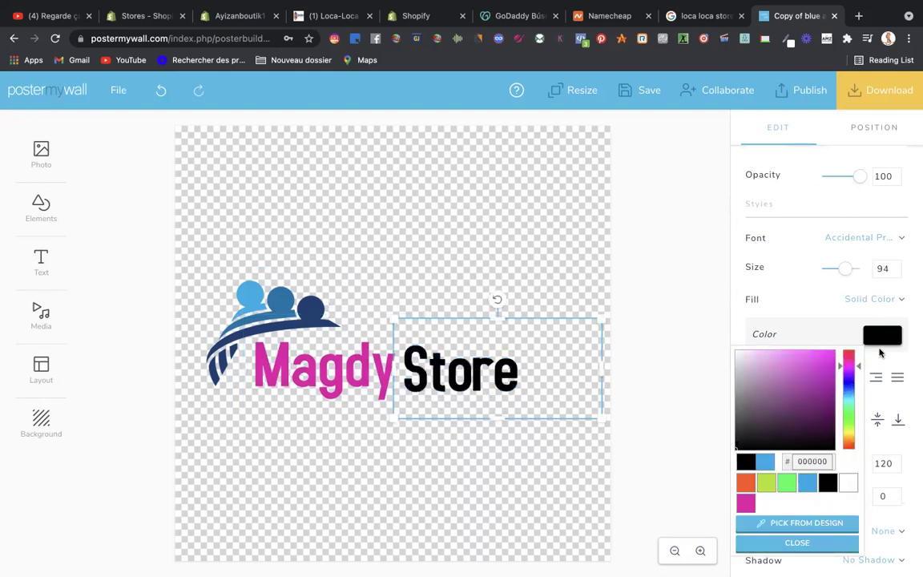
pyautogui.click(787, 482)
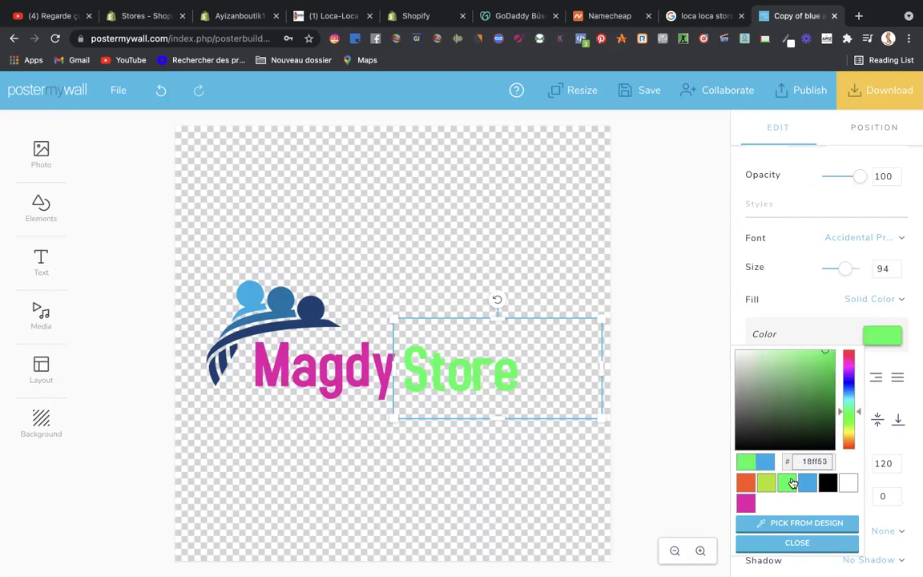
pyautogui.click(768, 464)
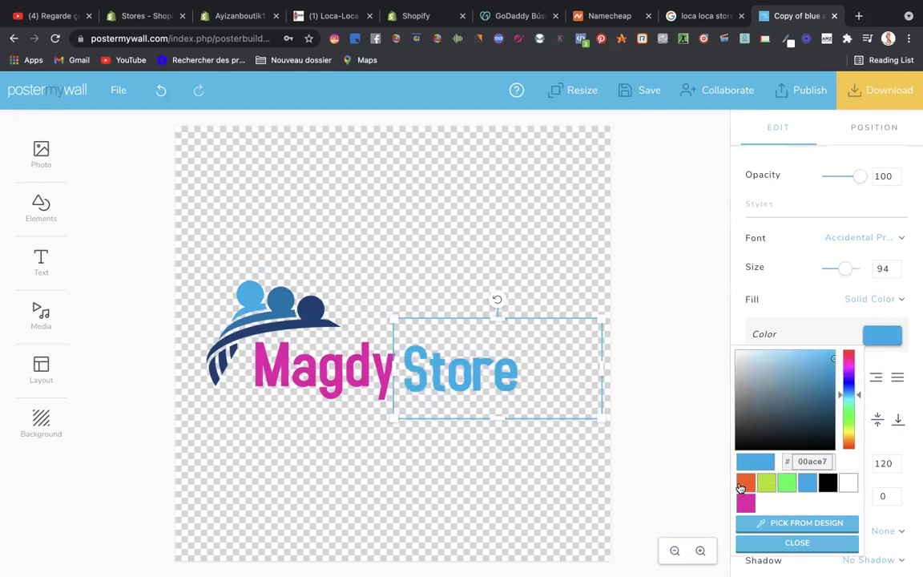
pyautogui.click(745, 484)
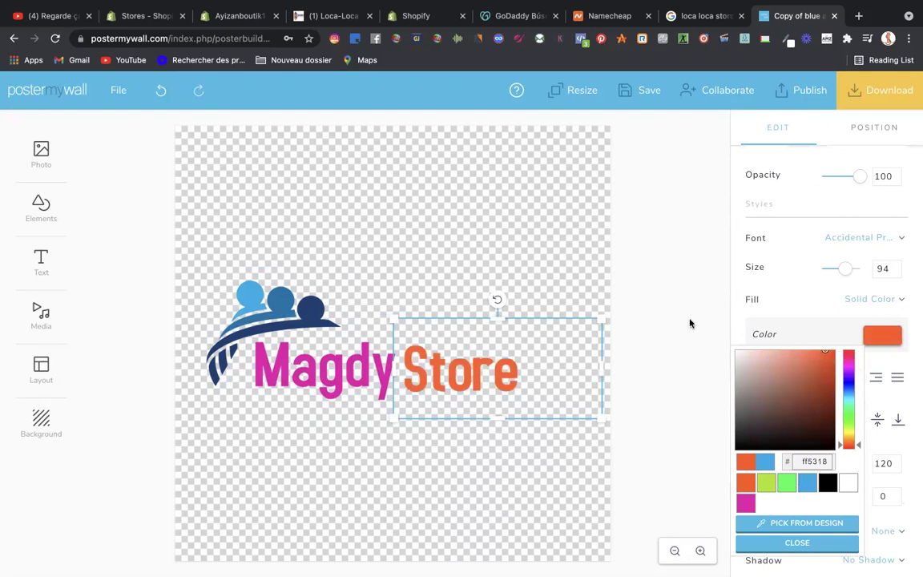
pyautogui.click(684, 291)
pyautogui.click(682, 291)
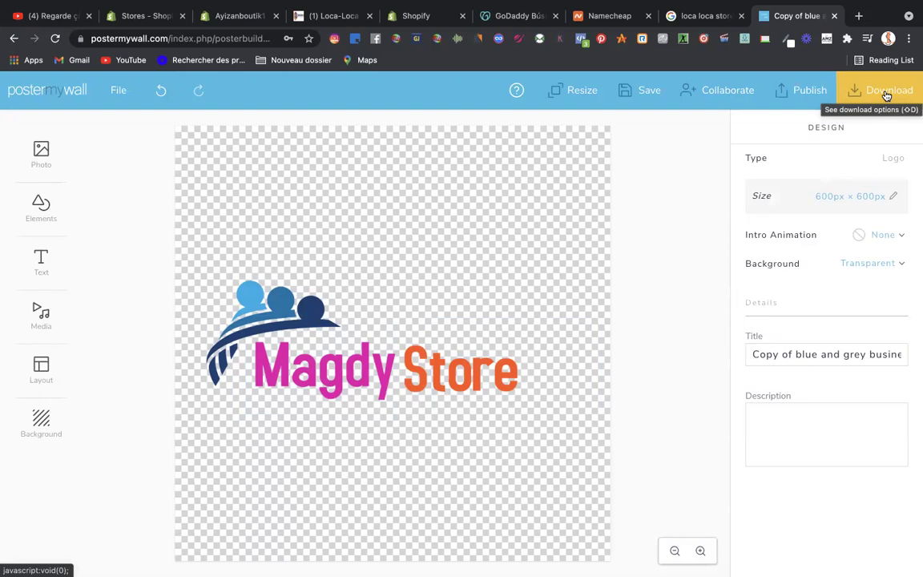
# - Leave the logo editor without saving and close the template preview to return to the logo search results
pyautogui.moveTo(16, 2)
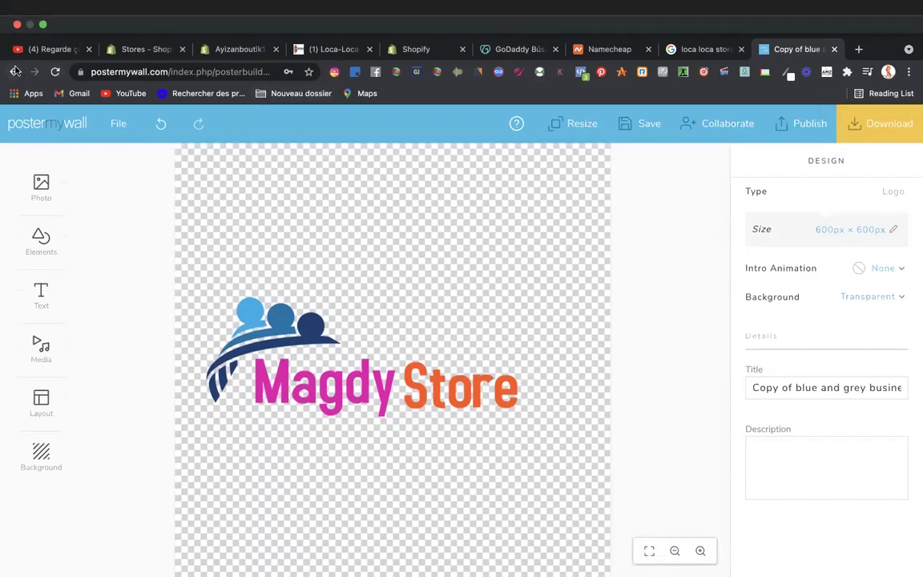
pyautogui.click(15, 71)
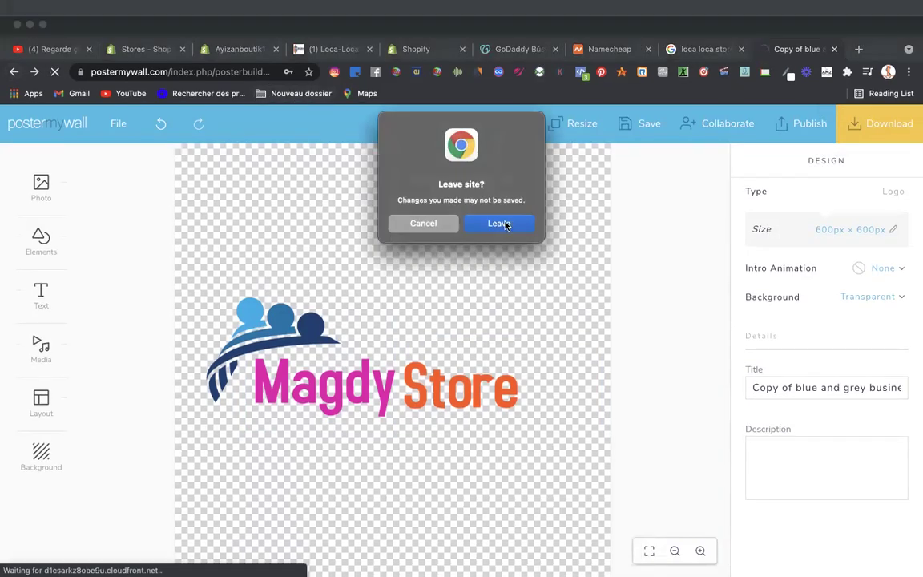
pyautogui.click(500, 223)
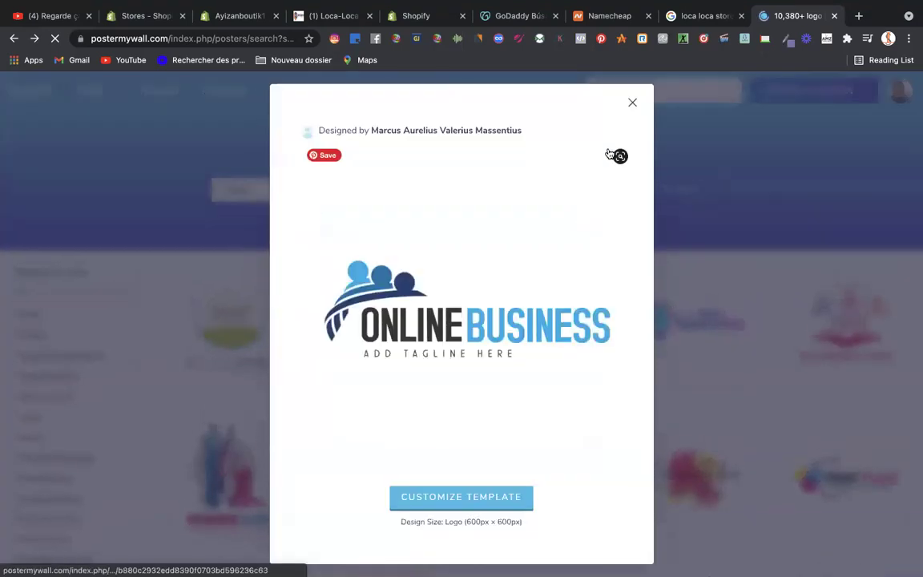
pyautogui.click(633, 103)
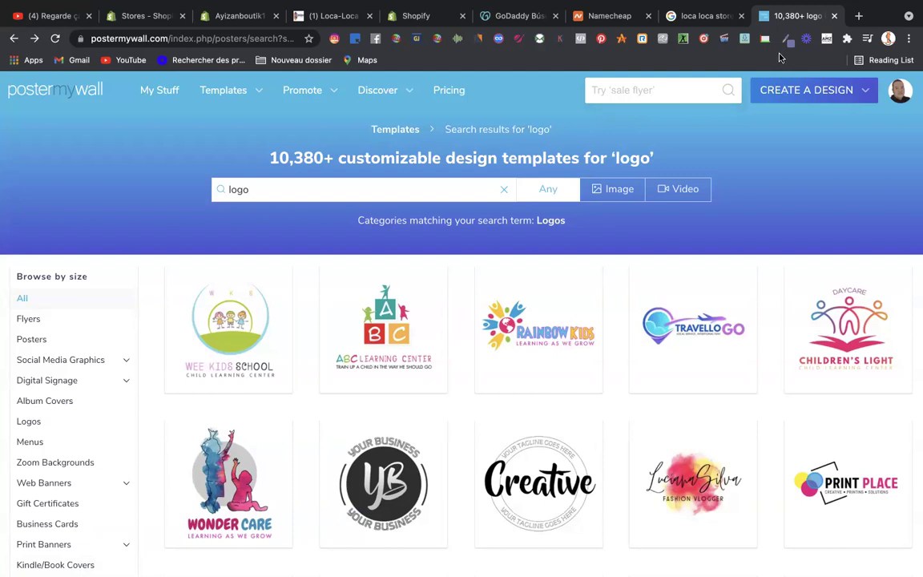
# - Search Google for "free pick.com" in a new tab and open the Freepik website
pyautogui.press('super+t')
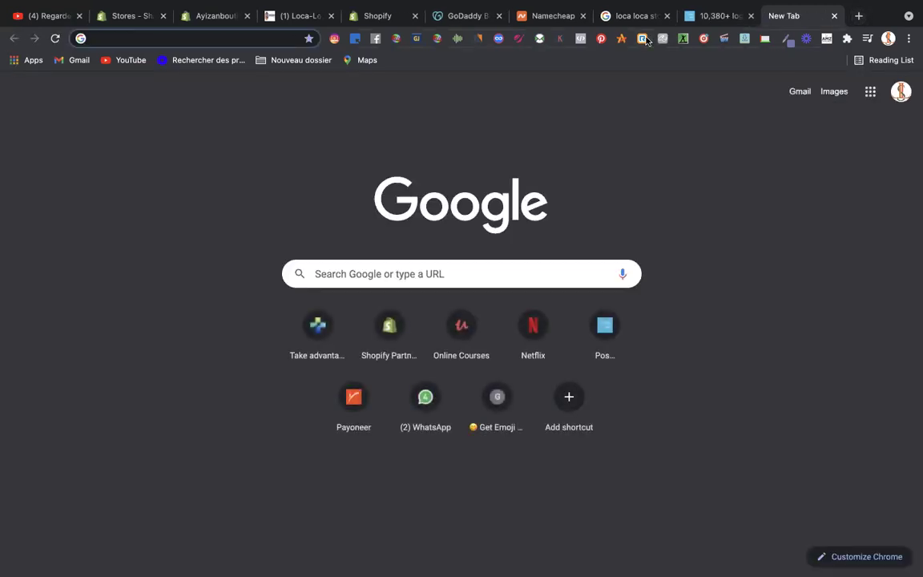
pyautogui.write('free')
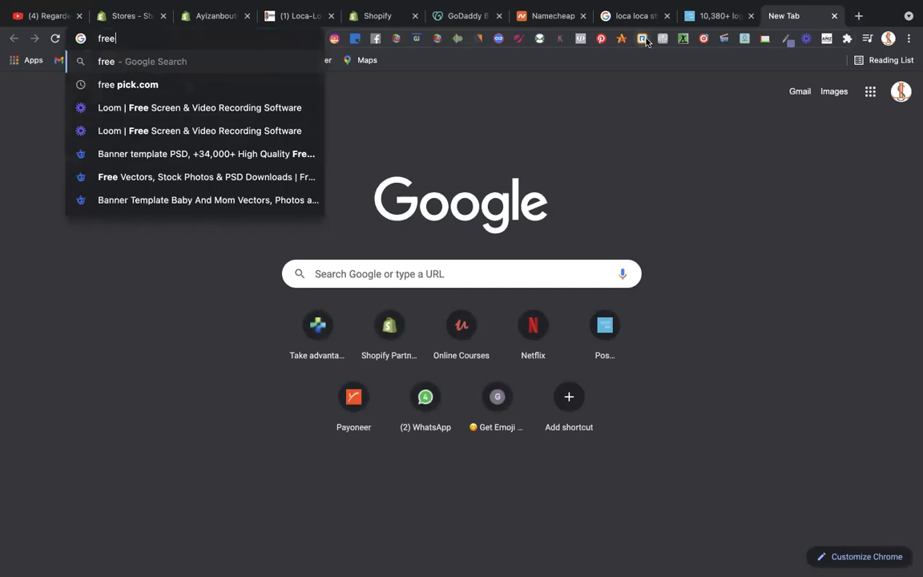
pyautogui.press('Down')
pyautogui.press('Return')
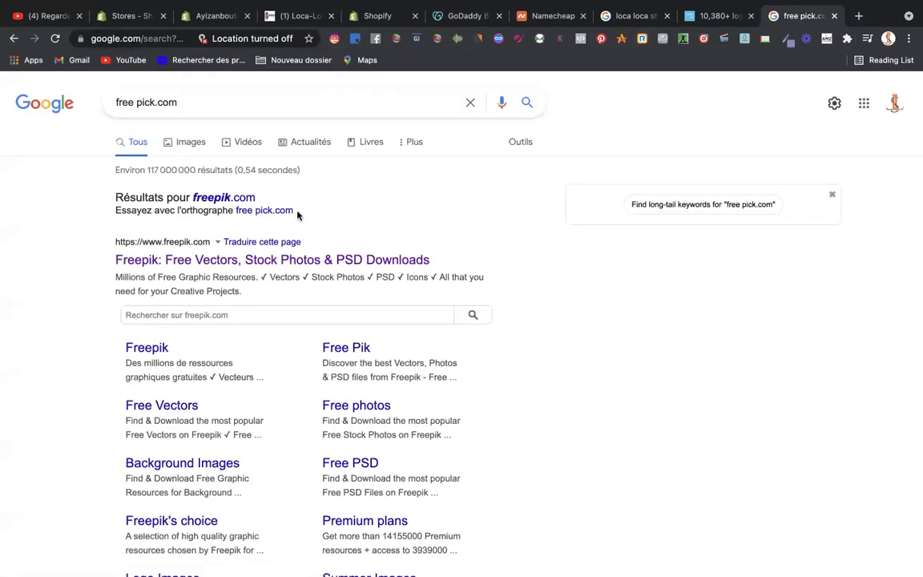
pyautogui.click(232, 263)
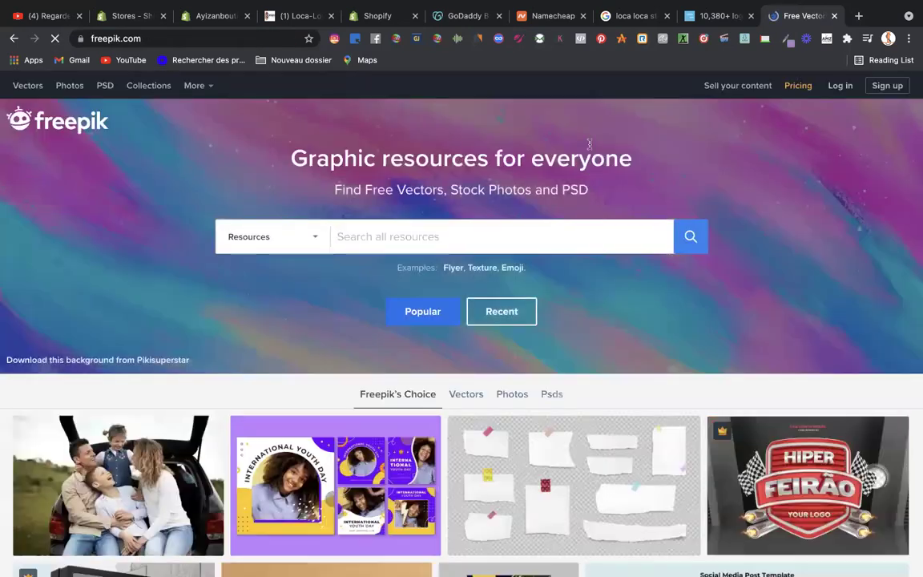
pyautogui.click(859, 16)
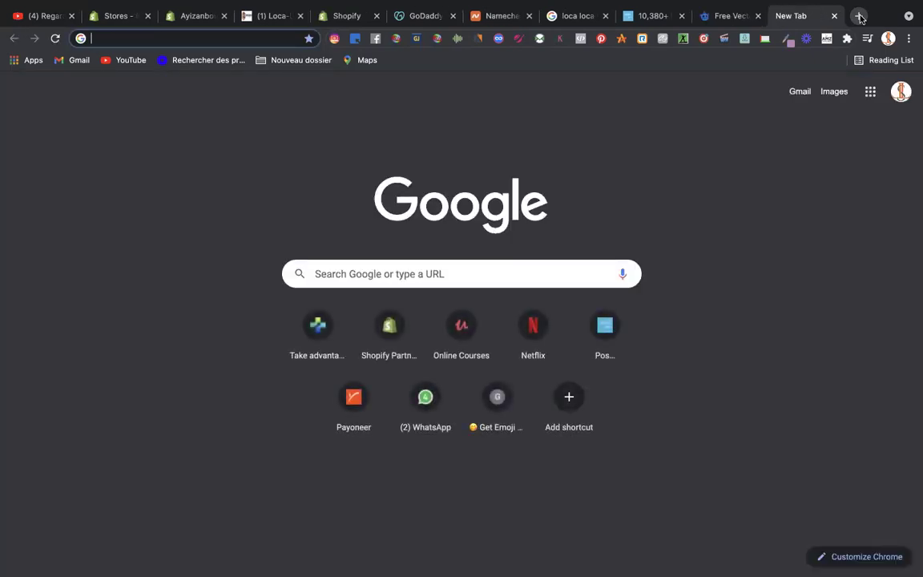
pyautogui.write('cob')
pyautogui.press('BackSpace')
pyautogui.write('n')
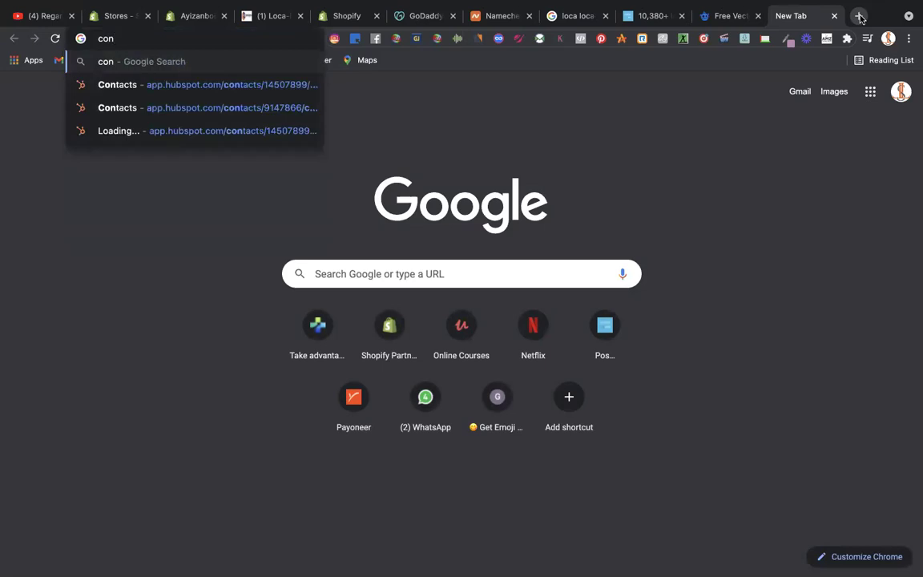
pyautogui.write('v')
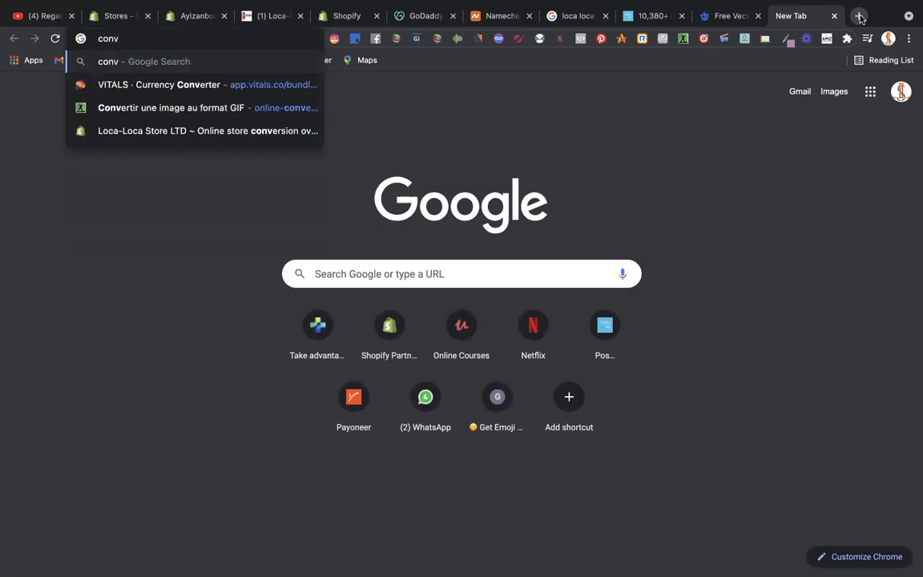
pyautogui.write('er')
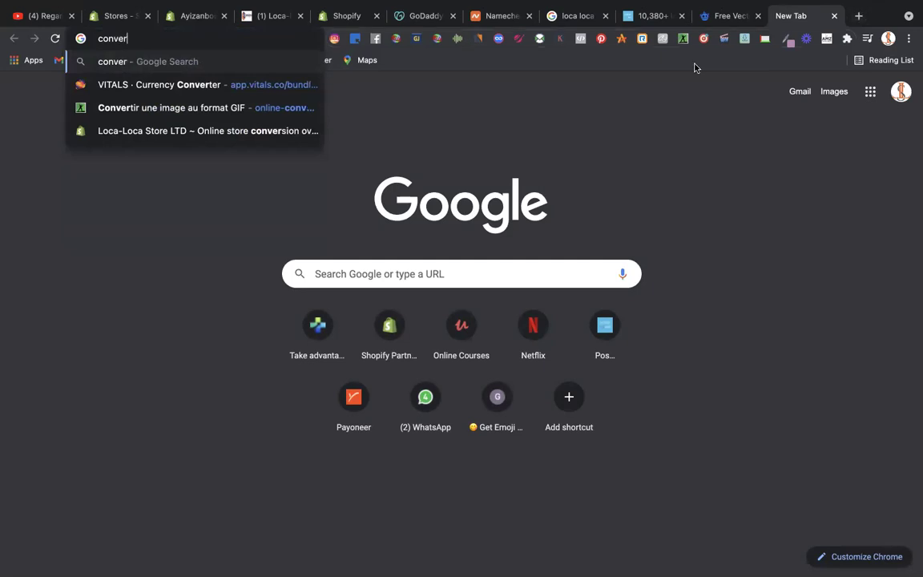
pyautogui.click(157, 108)
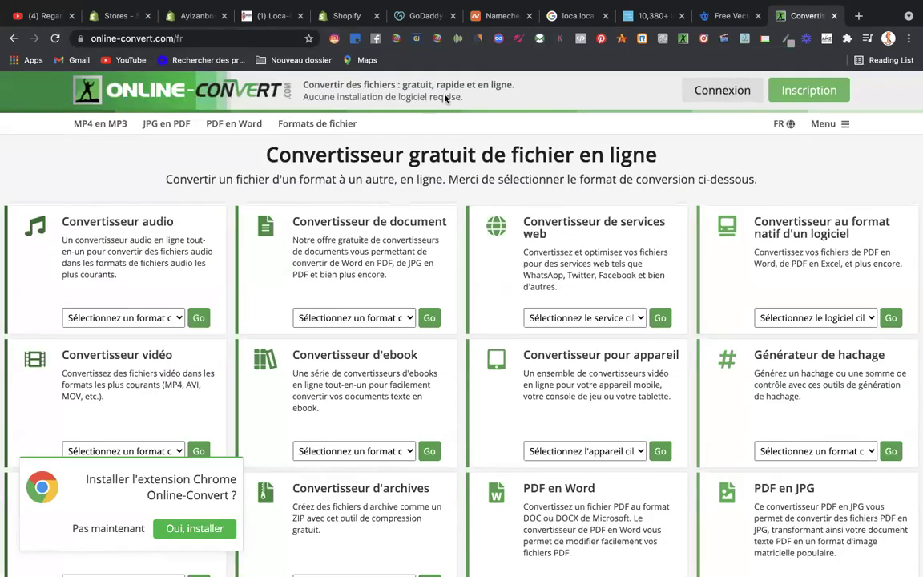
pyautogui.click(834, 16)
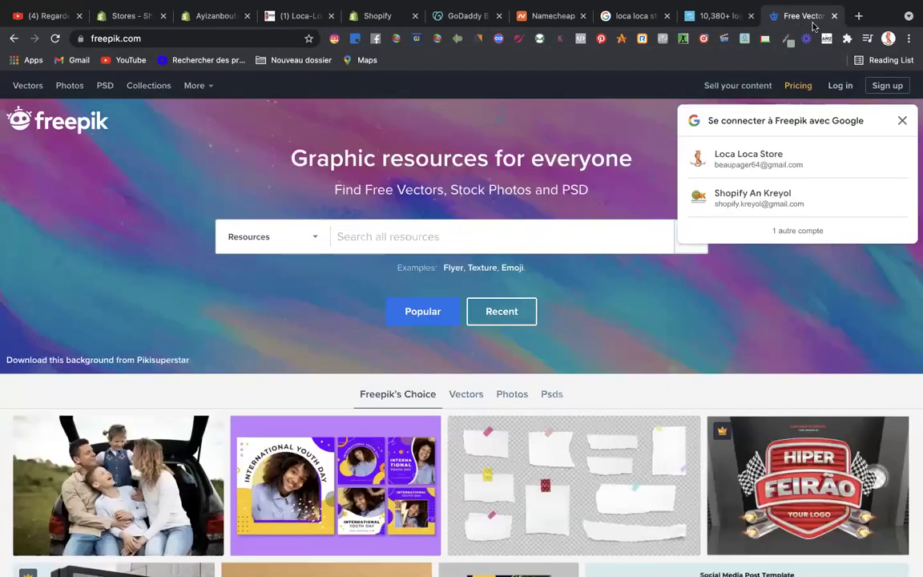
# - Return to the Freepik home page, dismiss the Google sign-in prompt and browse the featured graphics
pyautogui.click(858, 16)
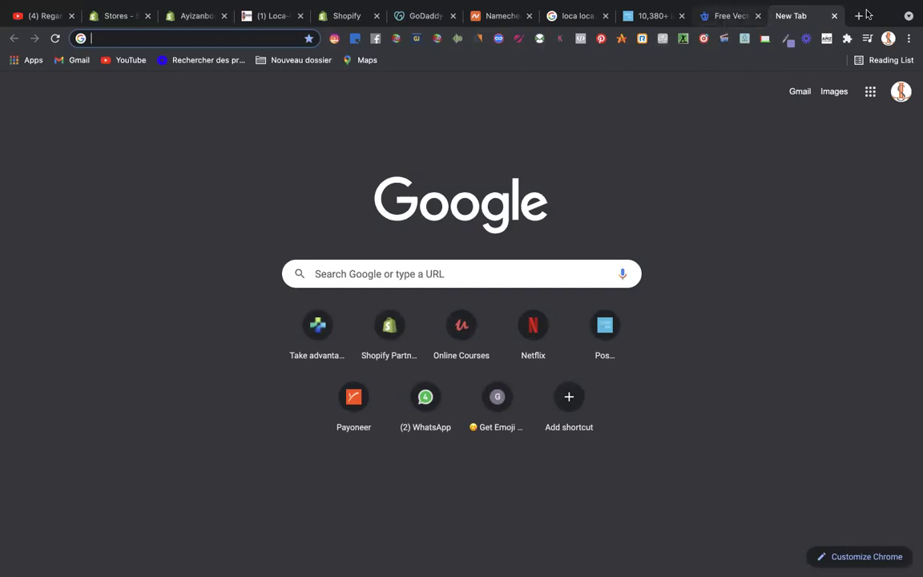
pyautogui.click(736, 20)
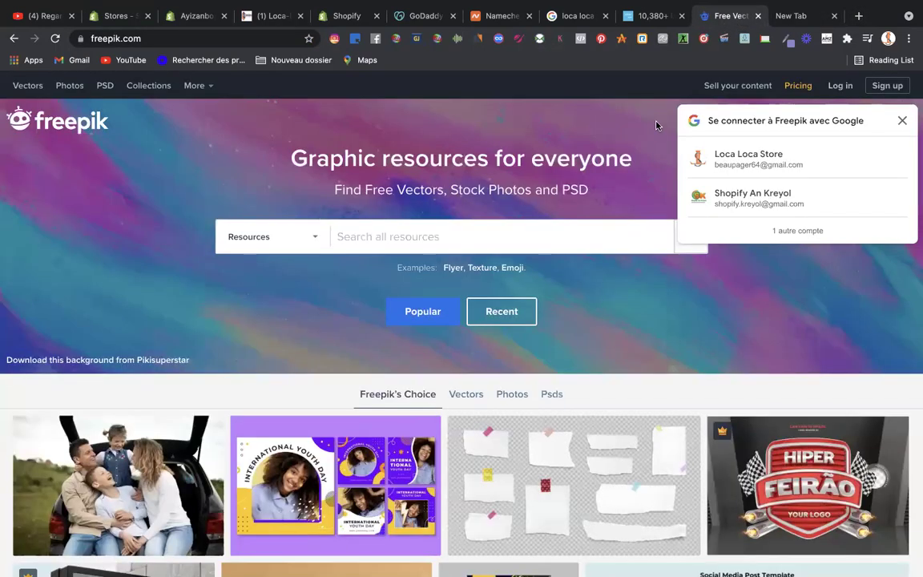
pyautogui.click(617, 128)
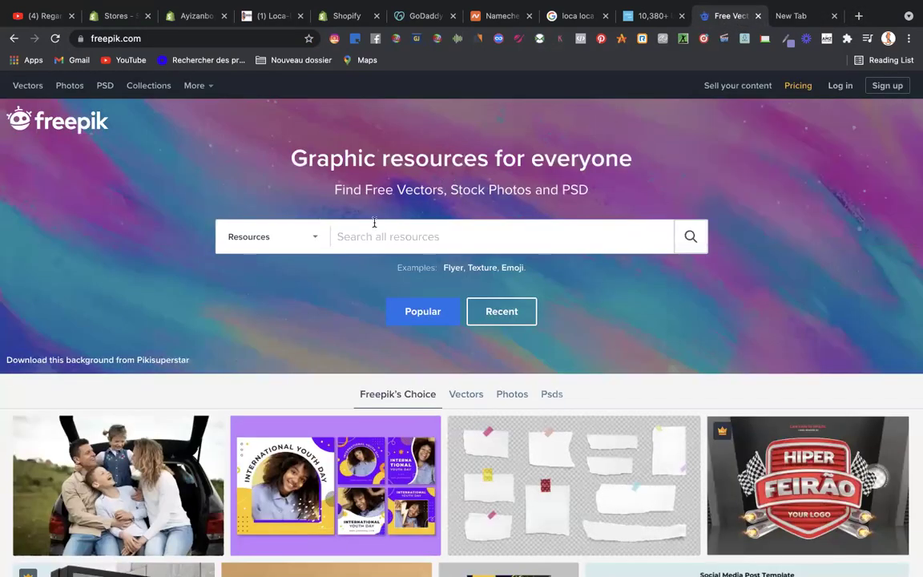
pyautogui.scroll(-5, 383, 381)
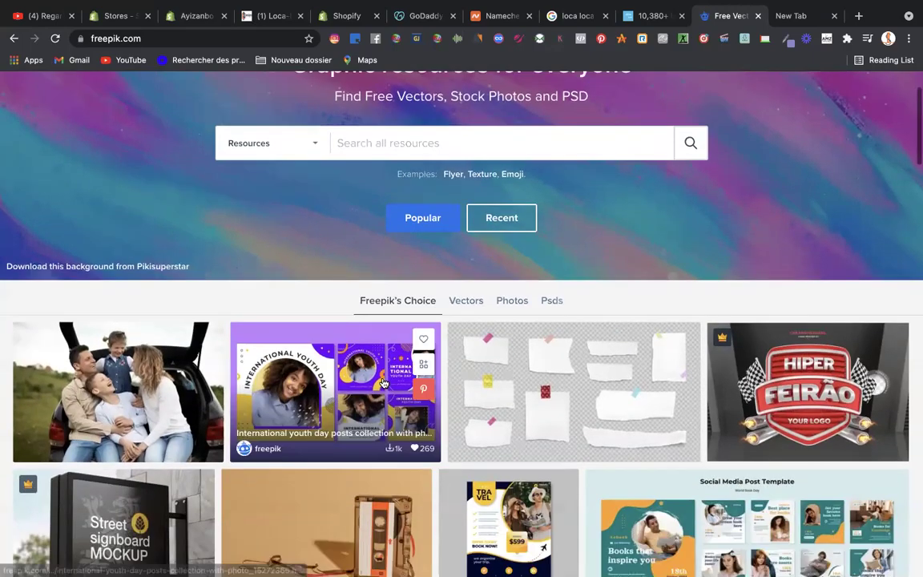
pyautogui.scroll(-8, 383, 382)
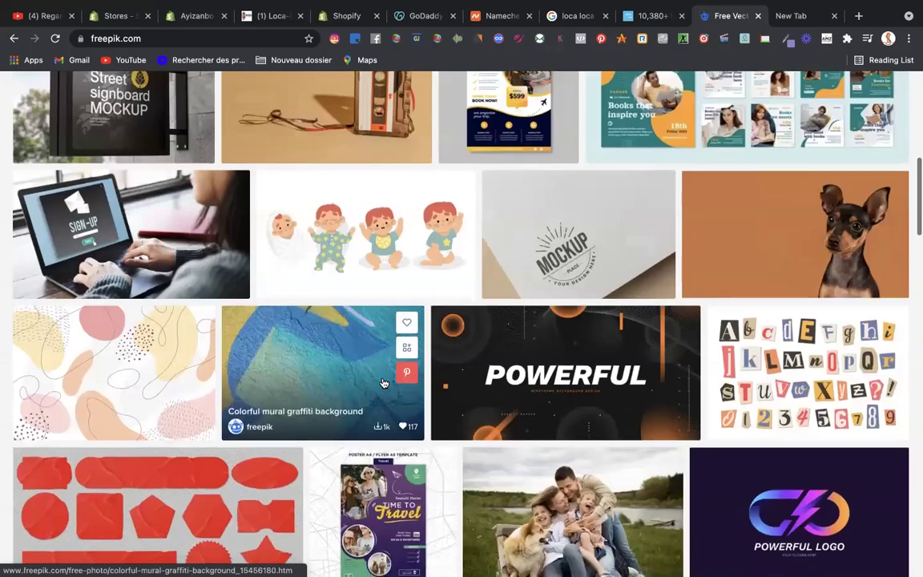
# - Look further down the Freepik home page at the featured vectors, mockups and banner designs
pyautogui.scroll(-6, 383, 382)
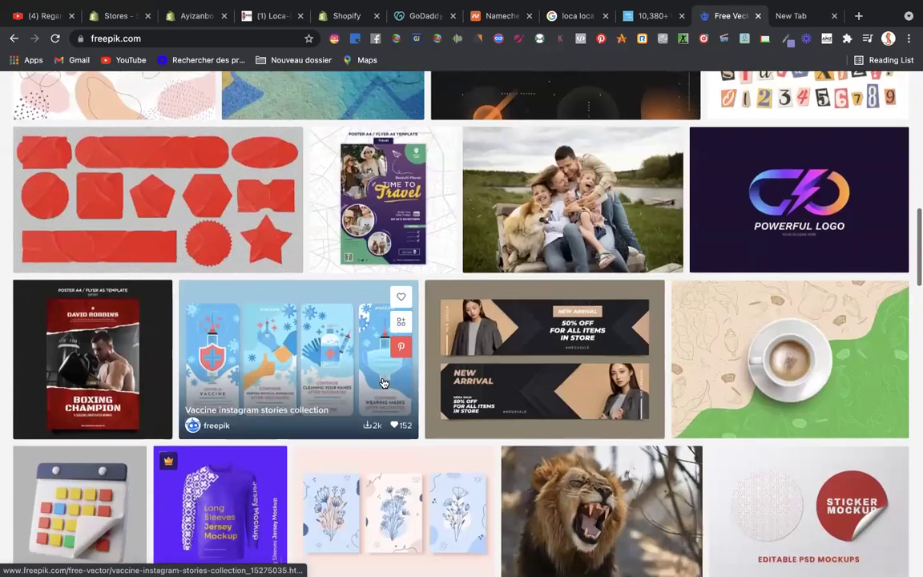
pyautogui.scroll(-12, 386, 370)
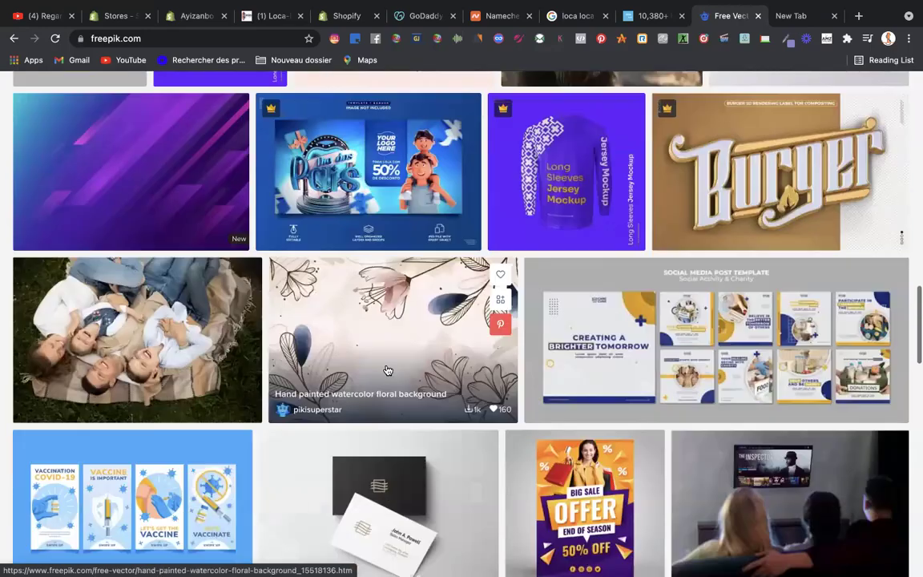
pyautogui.scroll(-1, 386, 369)
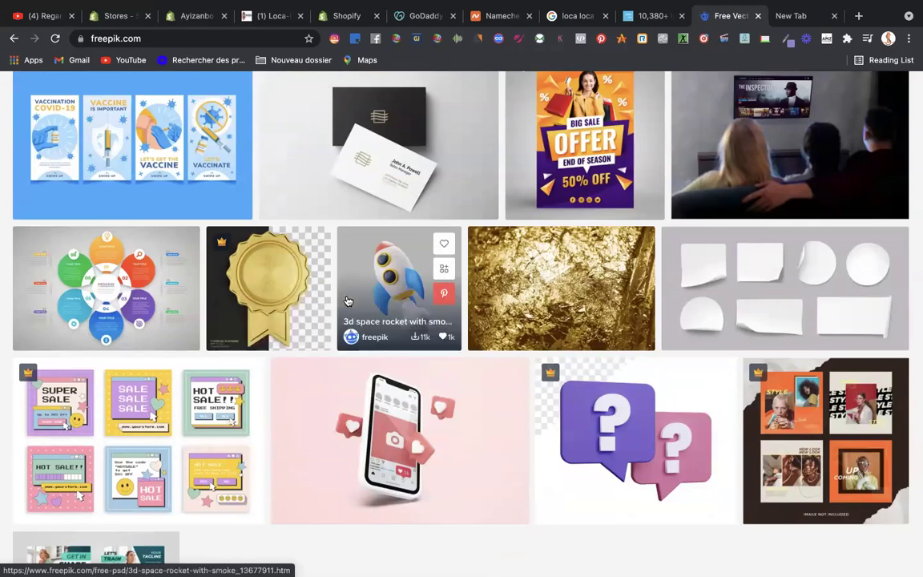
pyautogui.scroll(10, 474, 183)
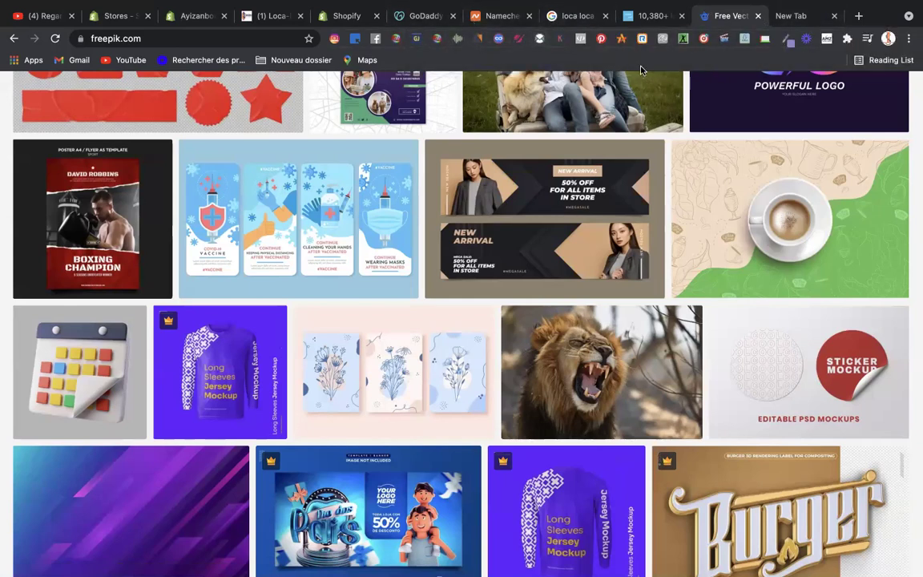
pyautogui.moveTo(618, 203)
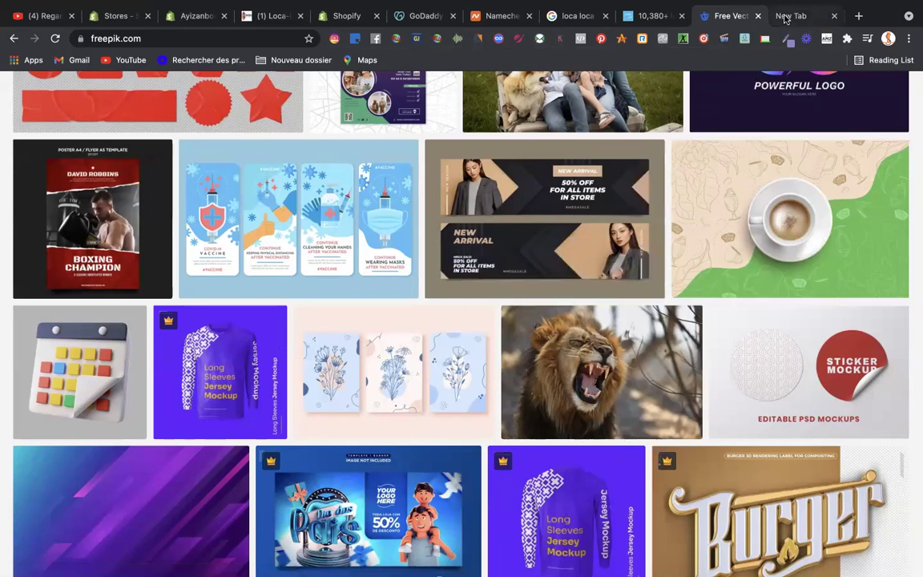
# - Switch back to PosterMyWall and look over the template results for "logo"
pyautogui.click(782, 18)
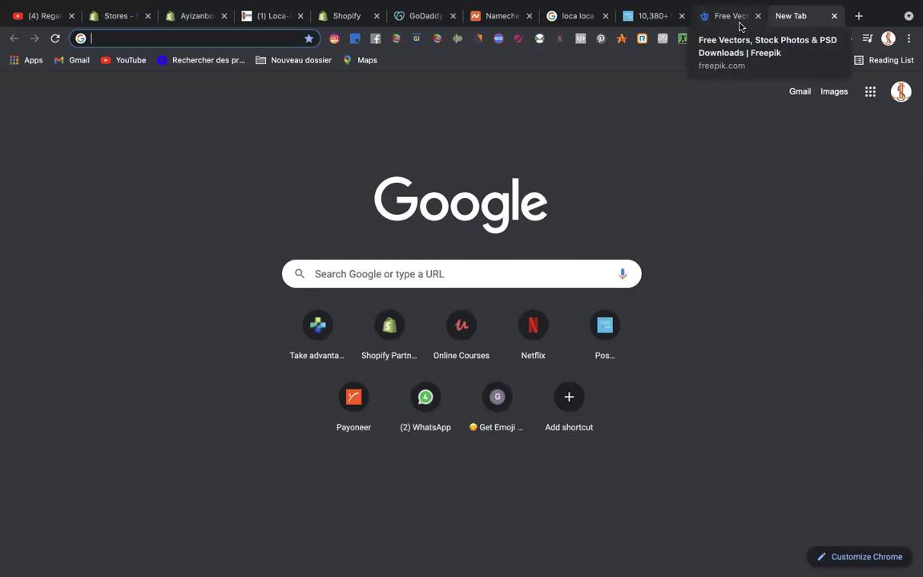
pyautogui.click(643, 18)
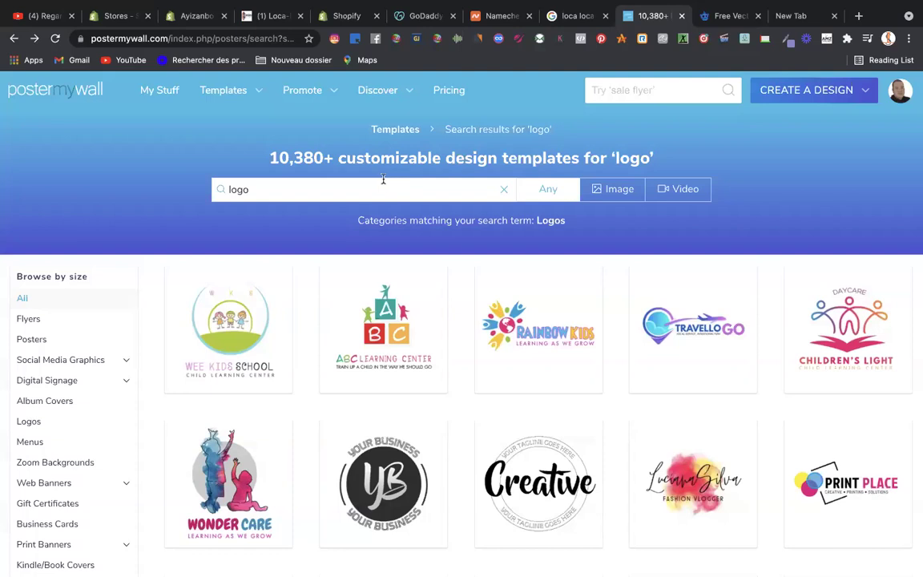
pyautogui.scroll(-3, 476, 336)
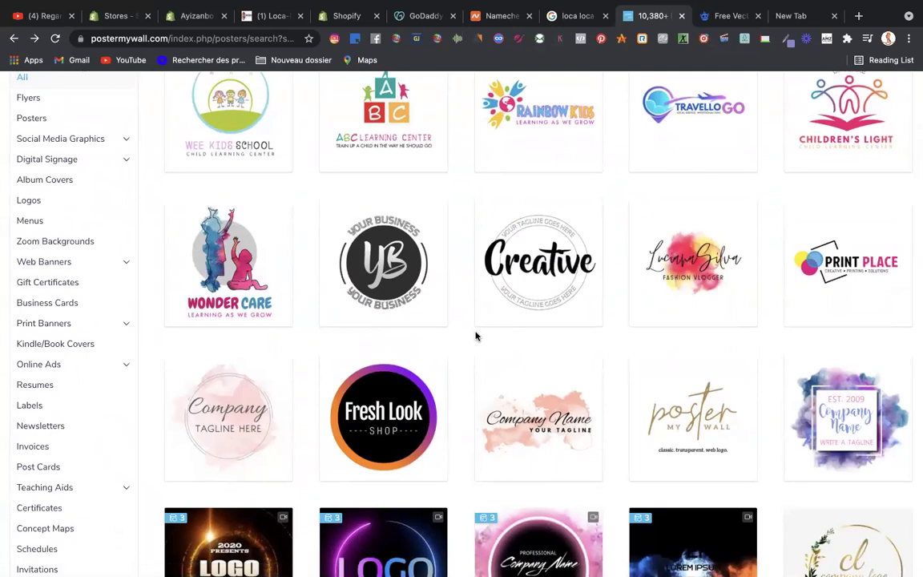
pyautogui.scroll(3, 475, 341)
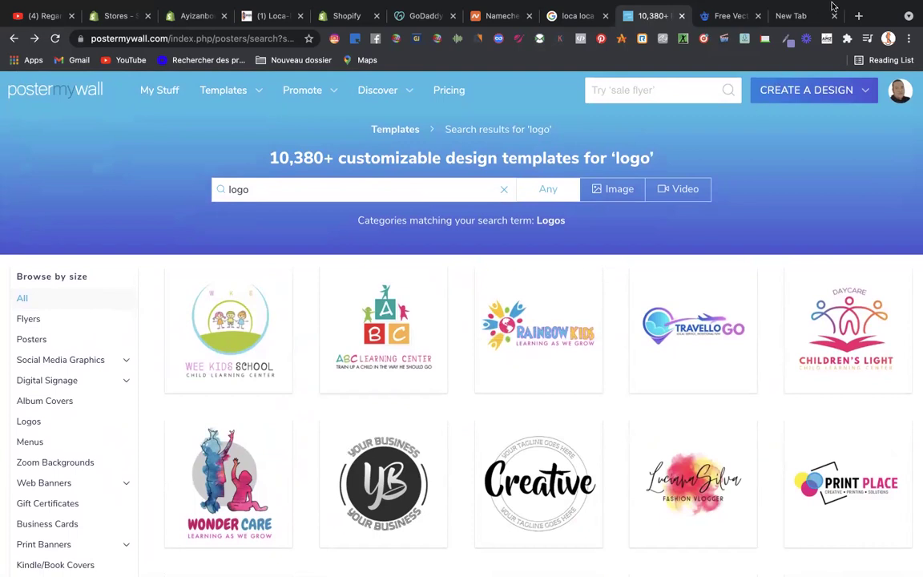
pyautogui.moveTo(762, 4)
pyautogui.scroll(-2, 540, 450)
pyautogui.scroll(-5, 541, 451)
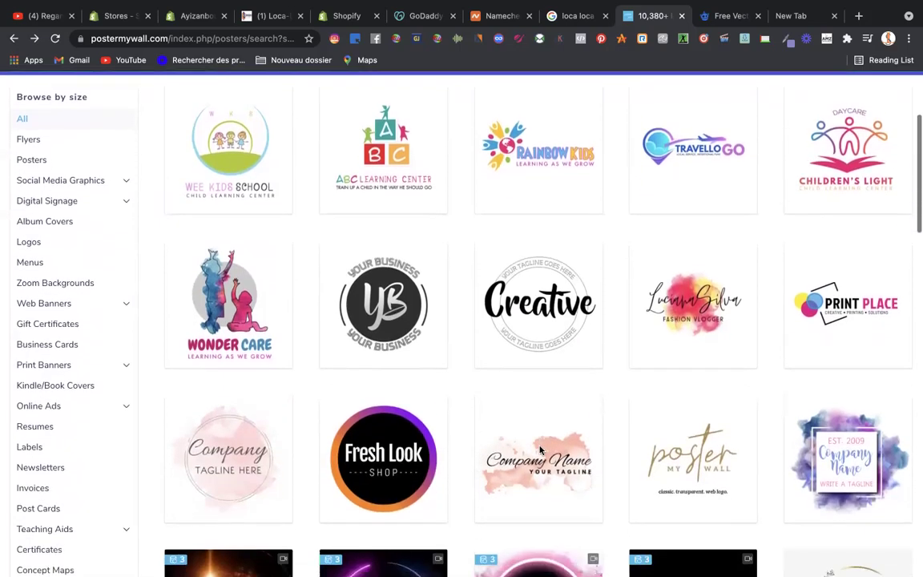
pyautogui.scroll(8, 485, 401)
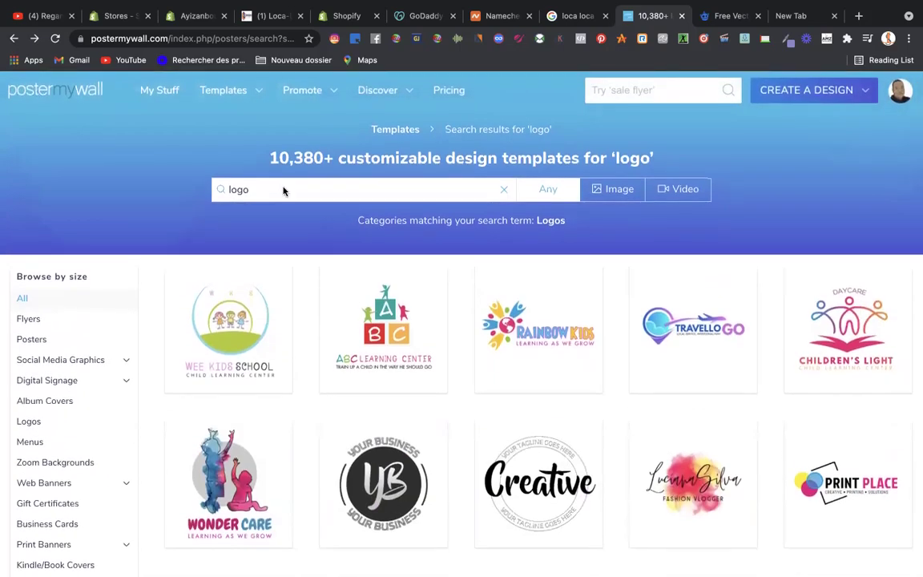
pyautogui.scroll(-2, 552, 438)
pyautogui.scroll(-8, 553, 438)
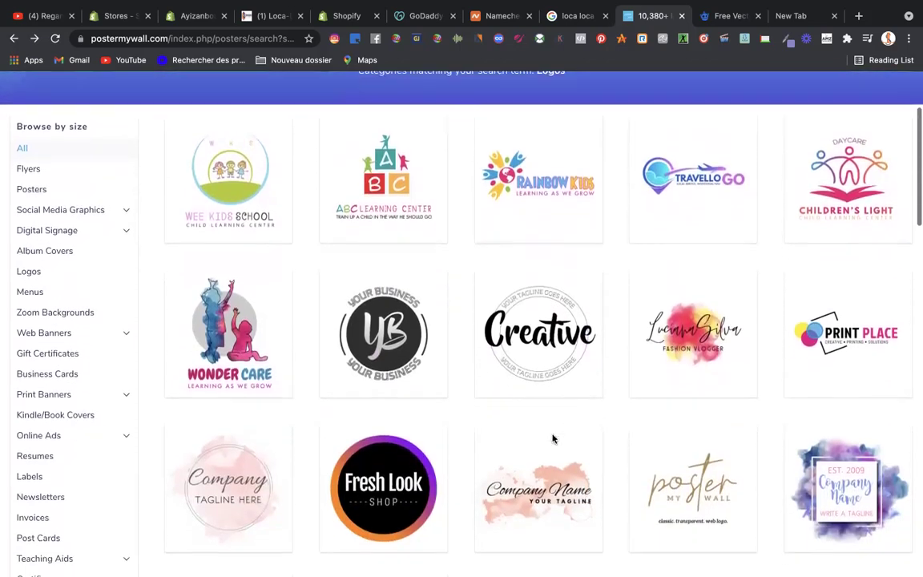
pyautogui.scroll(2, 552, 439)
pyautogui.scroll(6, 552, 437)
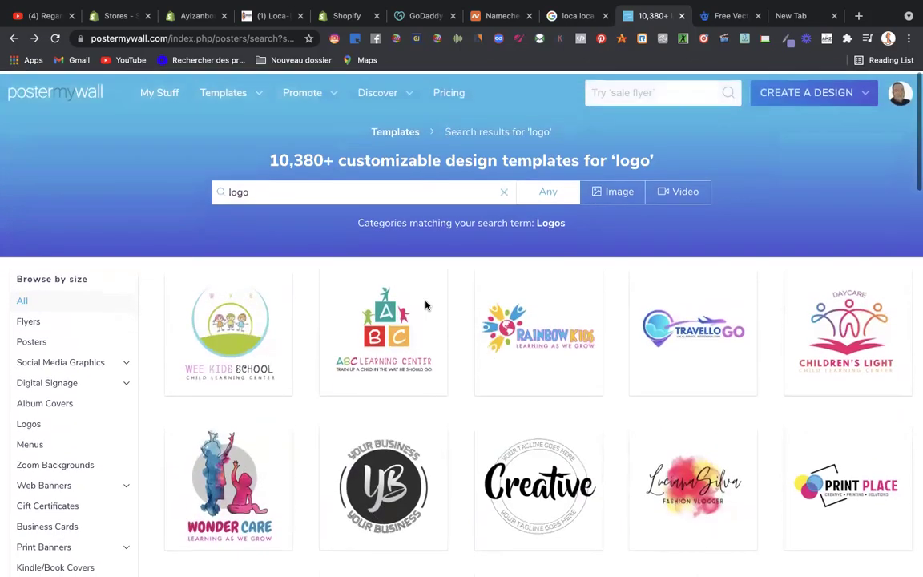
# - Search the PosterMyWall templates for "logo beauty"
pyautogui.click(283, 190)
pyautogui.write('beauty')
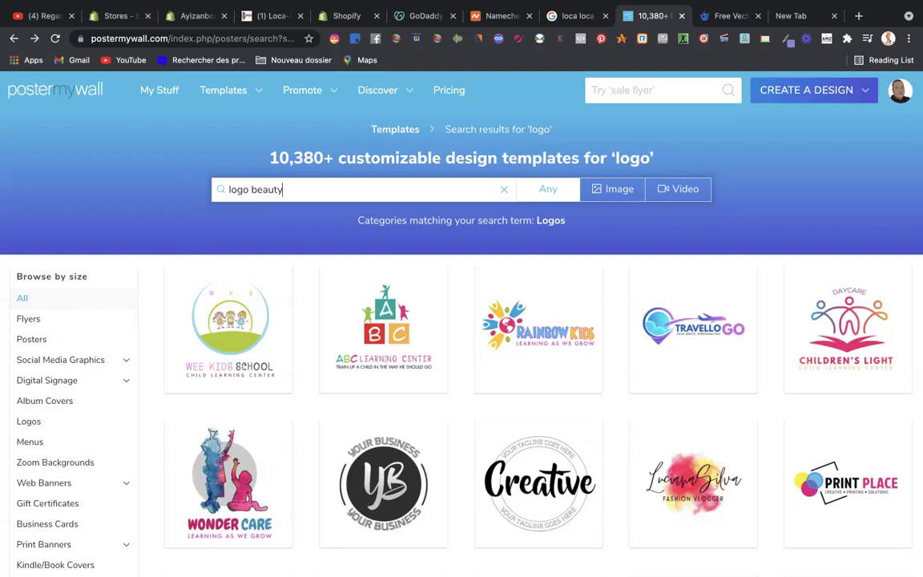
pyautogui.press('Return')
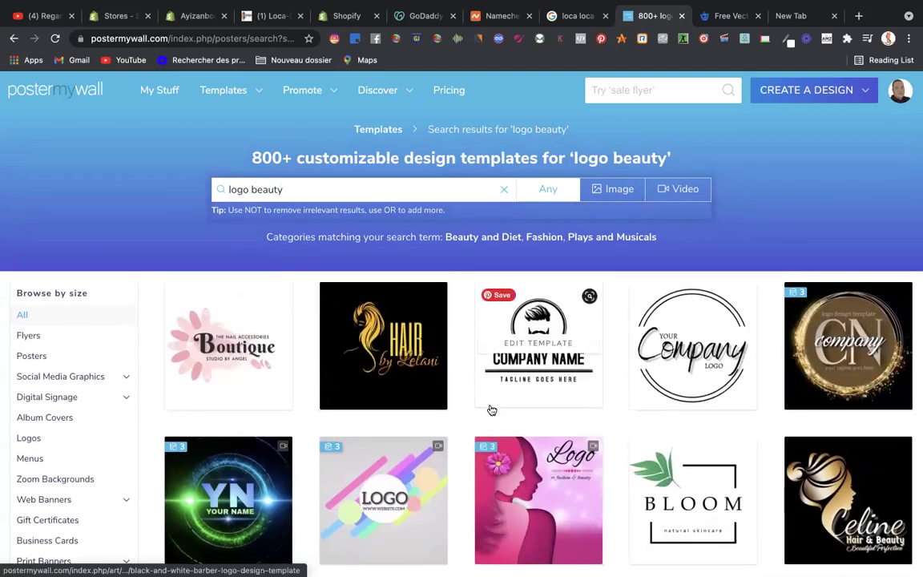
# - Examine the beauty logo templates in the search results for hair, makeup, nail and salon designs
pyautogui.scroll(-1, 489, 409)
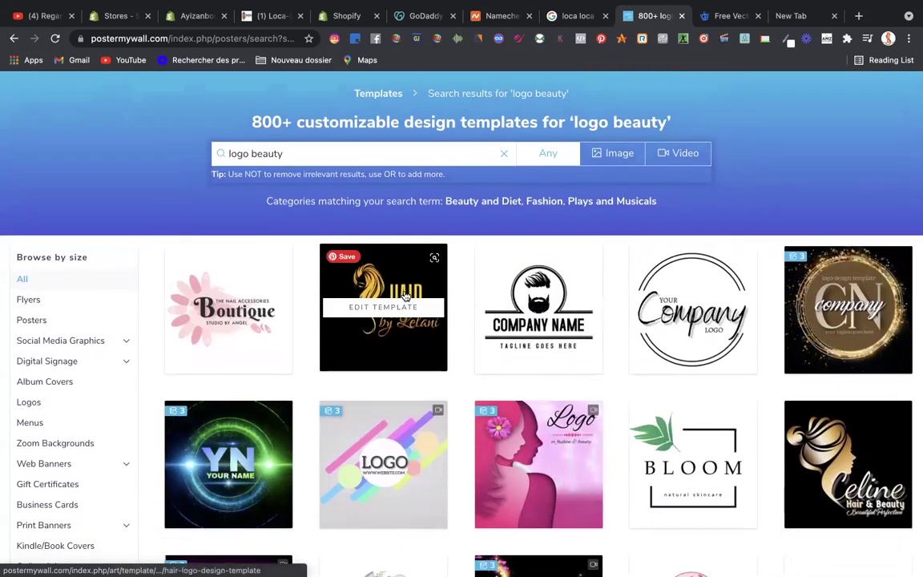
pyautogui.scroll(-2, 557, 350)
pyautogui.scroll(-4, 557, 351)
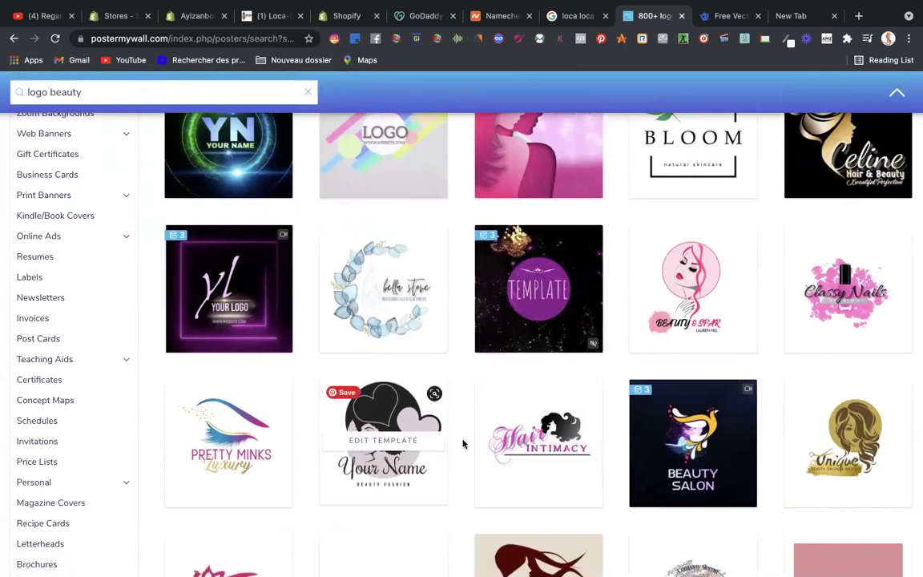
pyautogui.scroll(-2, 469, 441)
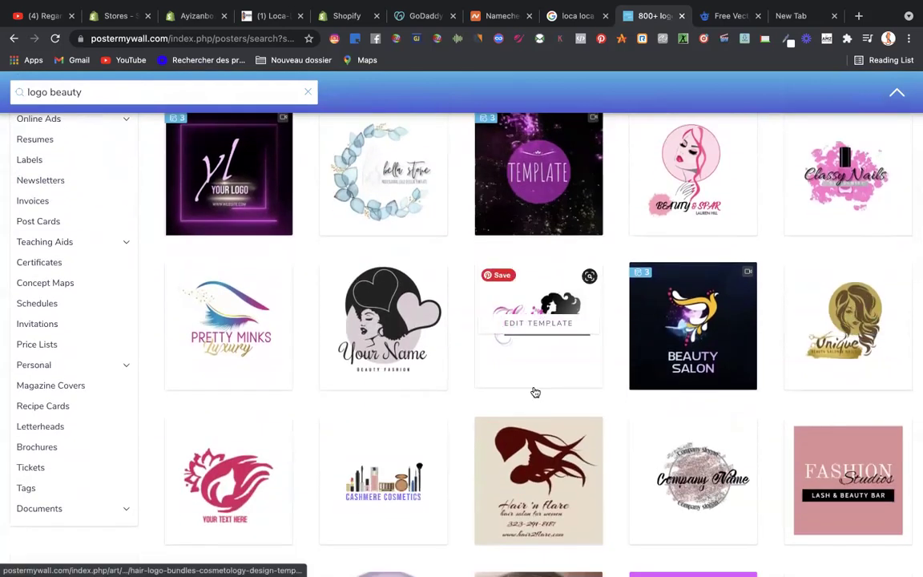
pyautogui.scroll(-3, 513, 389)
pyautogui.scroll(-1, 476, 433)
pyautogui.scroll(-1, 476, 434)
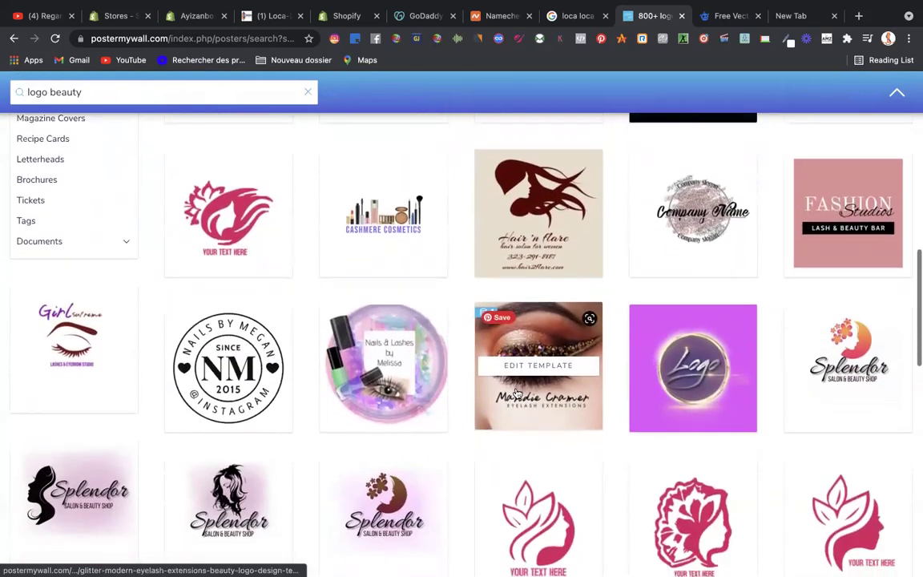
pyautogui.scroll(-4, 468, 401)
pyautogui.scroll(-5, 468, 401)
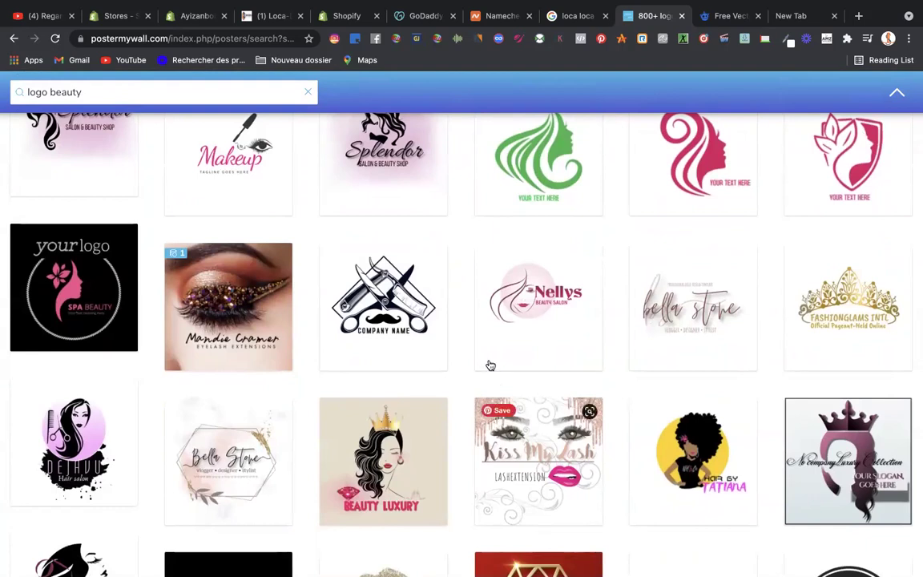
pyautogui.moveTo(479, 362)
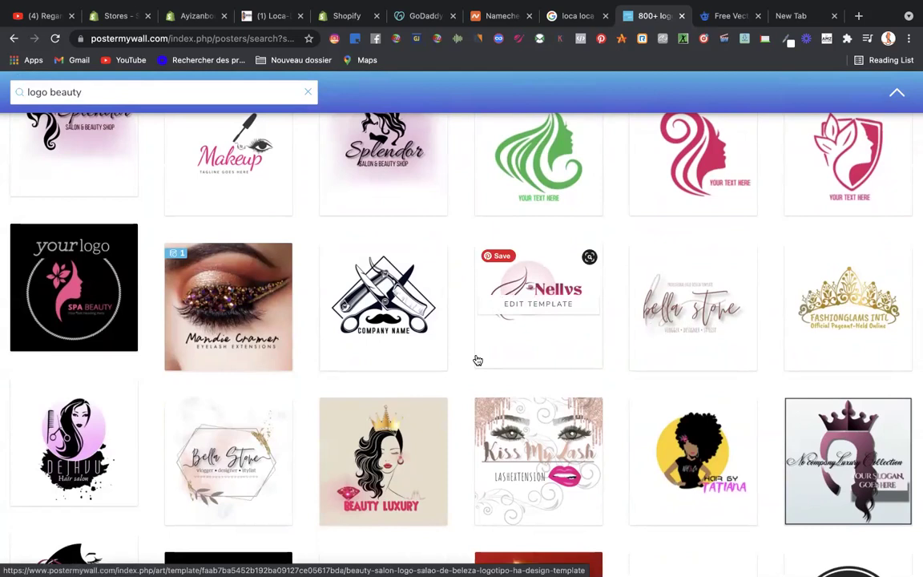
pyautogui.scroll(-3, 478, 361)
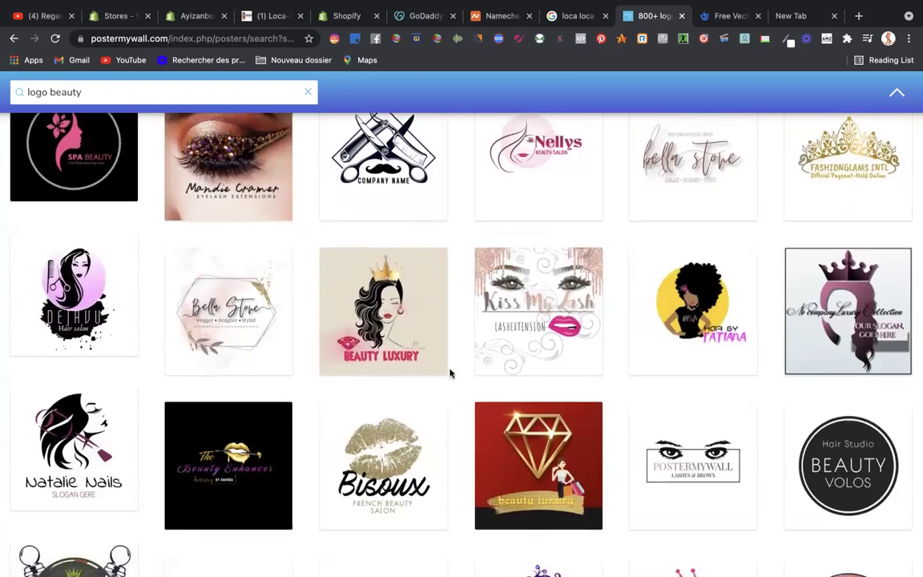
pyautogui.scroll(-5, 450, 373)
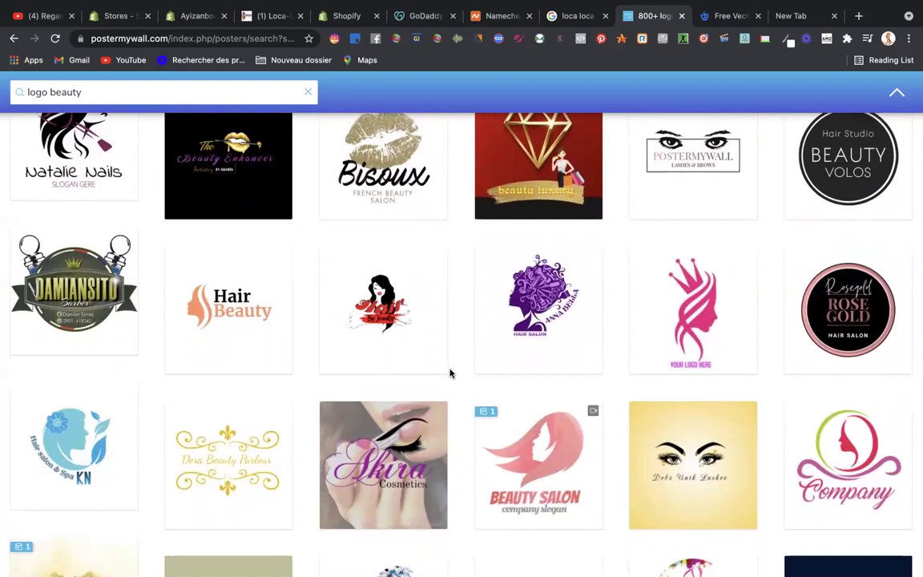
pyautogui.scroll(-2, 451, 374)
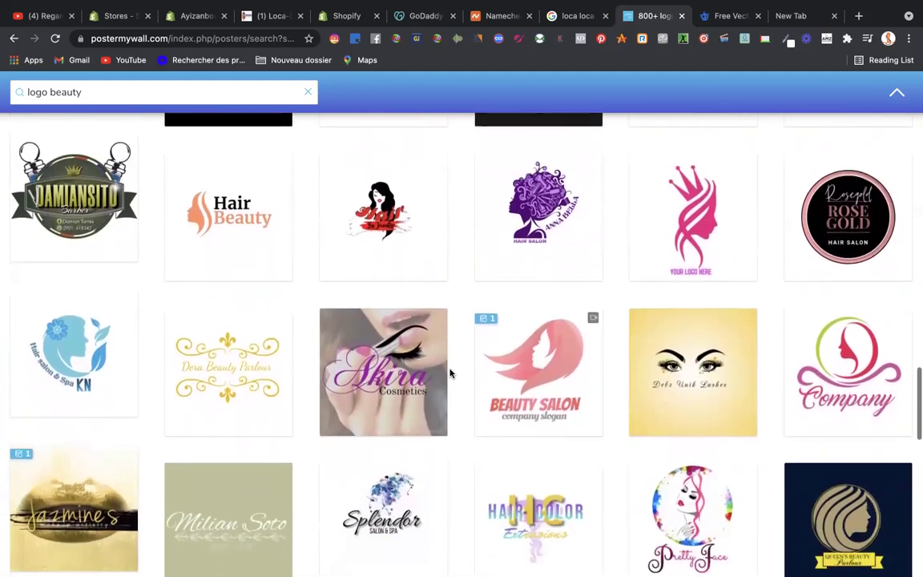
pyautogui.scroll(2, 451, 374)
pyautogui.scroll(-3, 451, 374)
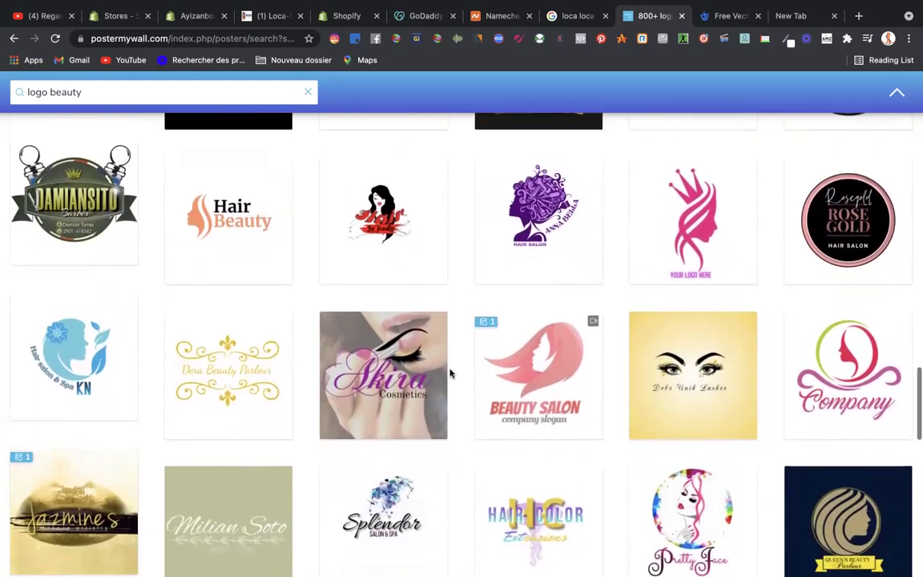
pyautogui.scroll(-4, 450, 374)
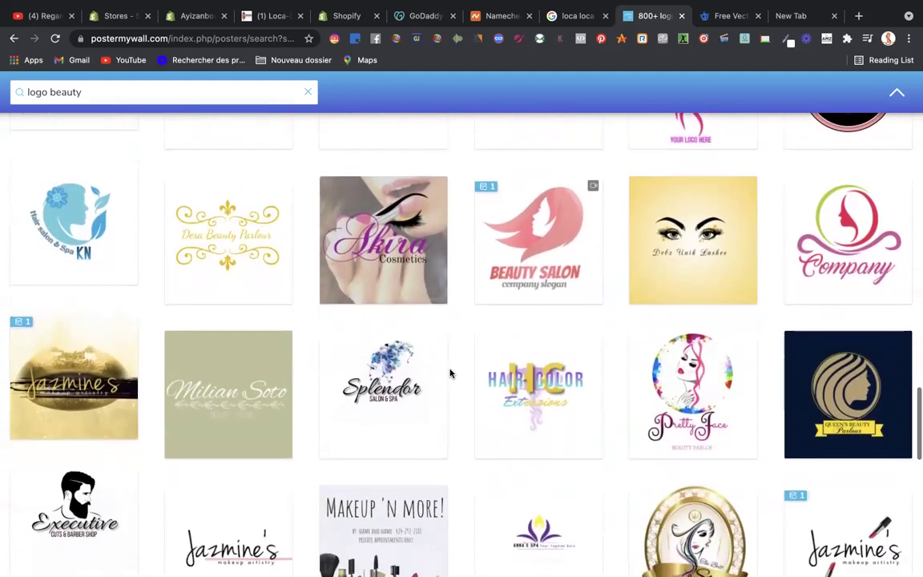
pyautogui.scroll(-5, 451, 374)
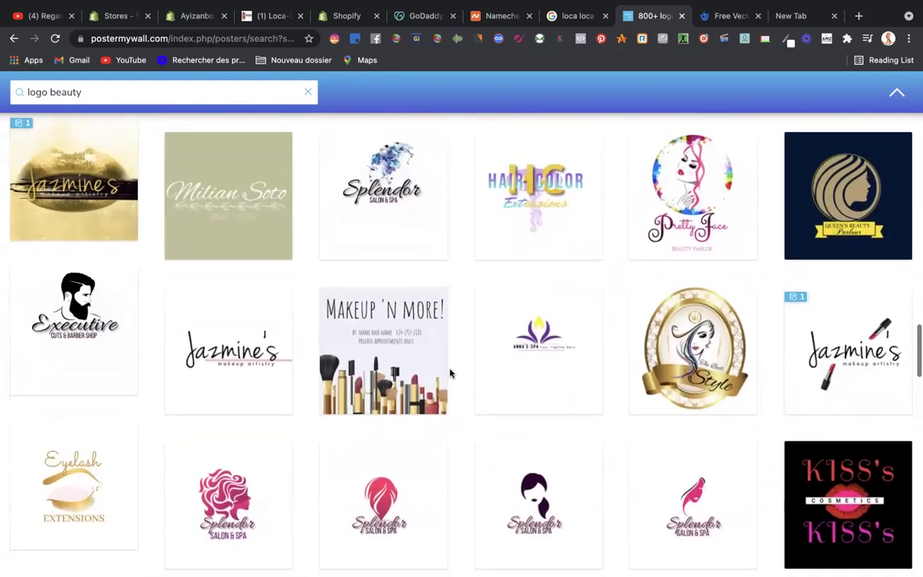
pyautogui.scroll(-8, 451, 373)
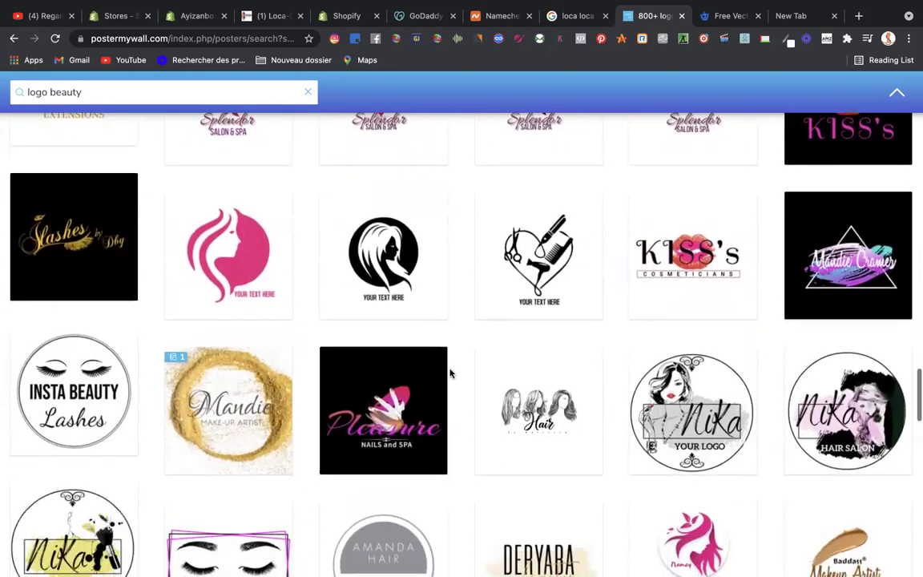
pyautogui.scroll(-7, 451, 374)
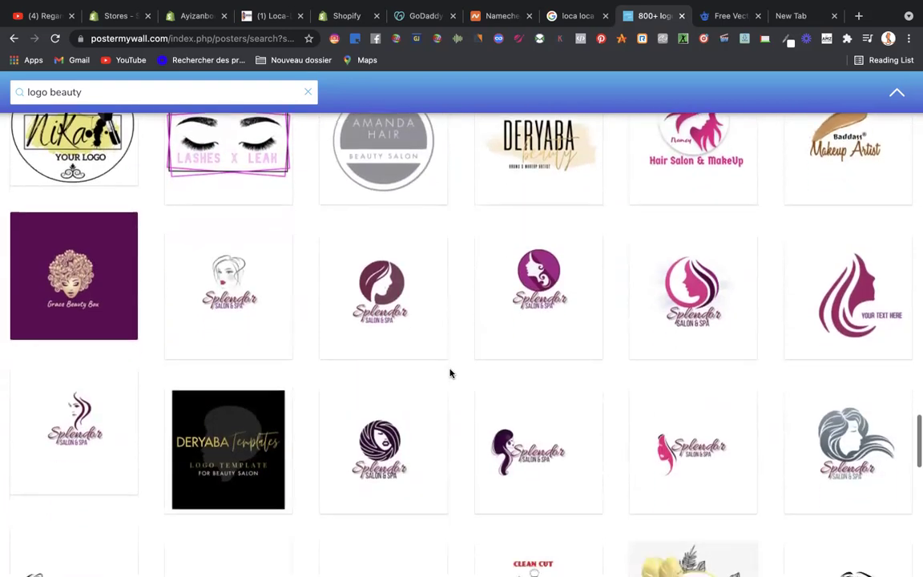
pyautogui.scroll(-6, 451, 365)
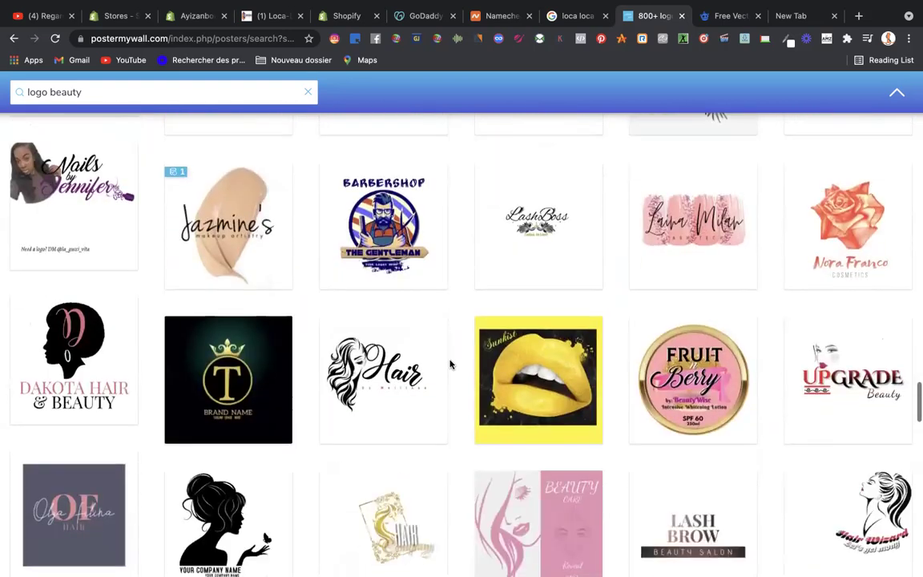
# - Search the PosterMyWall templates for "logo baber shop" and look through the matching logo designs
pyautogui.scroll(20, 450, 365)
pyautogui.scroll(15, 451, 365)
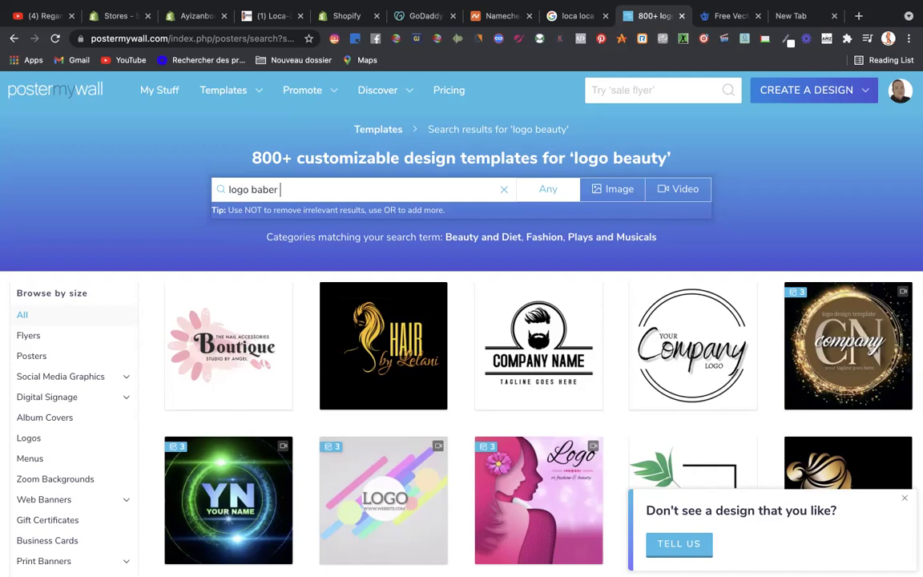
pyautogui.write('p')
pyautogui.press('Return')
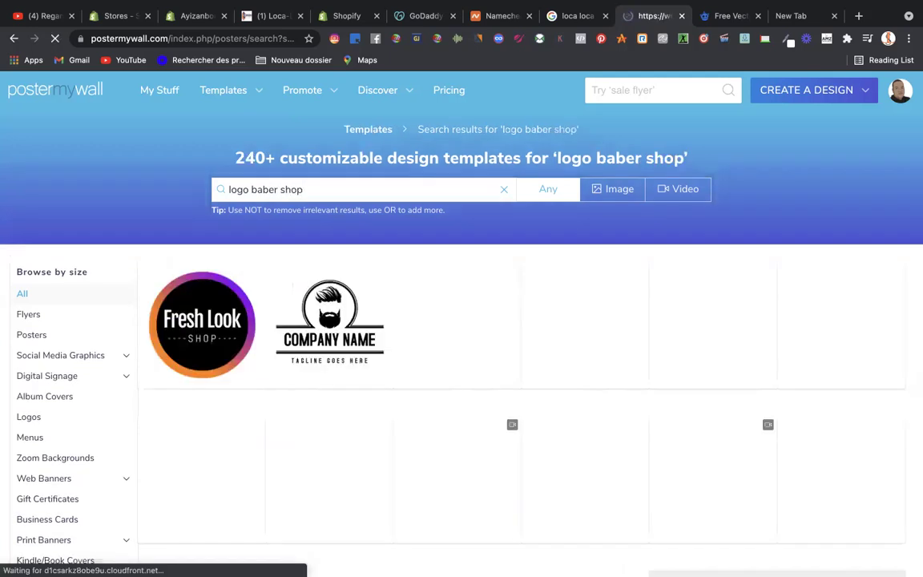
pyautogui.scroll(-5, 439, 389)
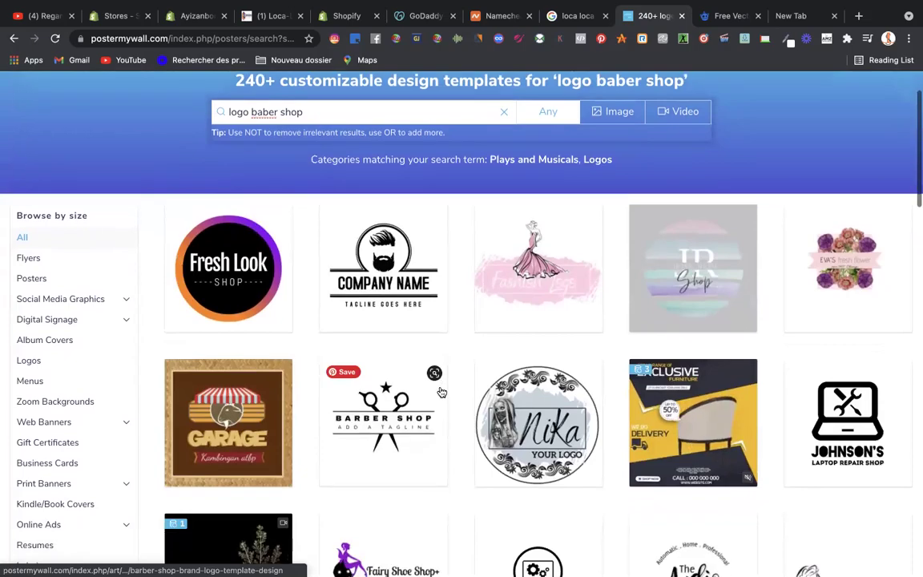
pyautogui.scroll(-10, 439, 391)
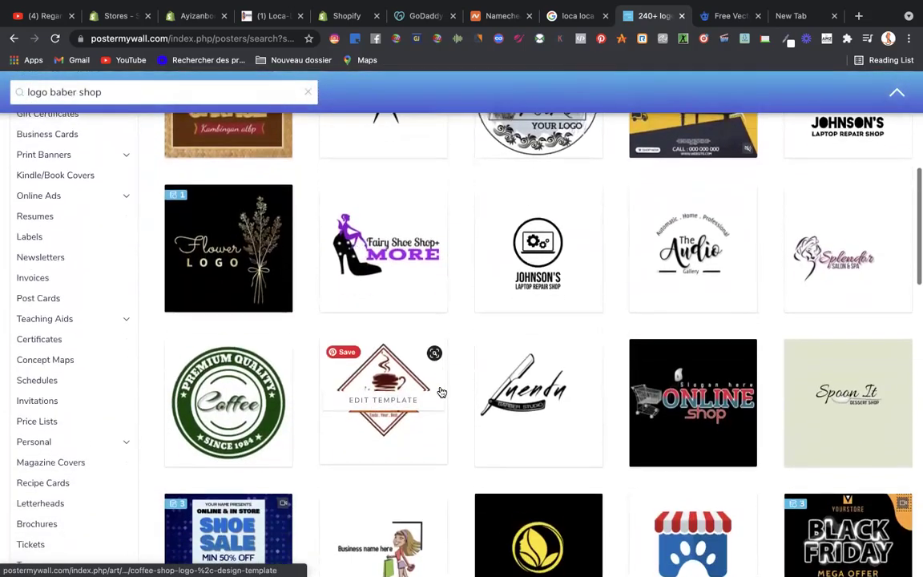
pyautogui.scroll(-3, 441, 392)
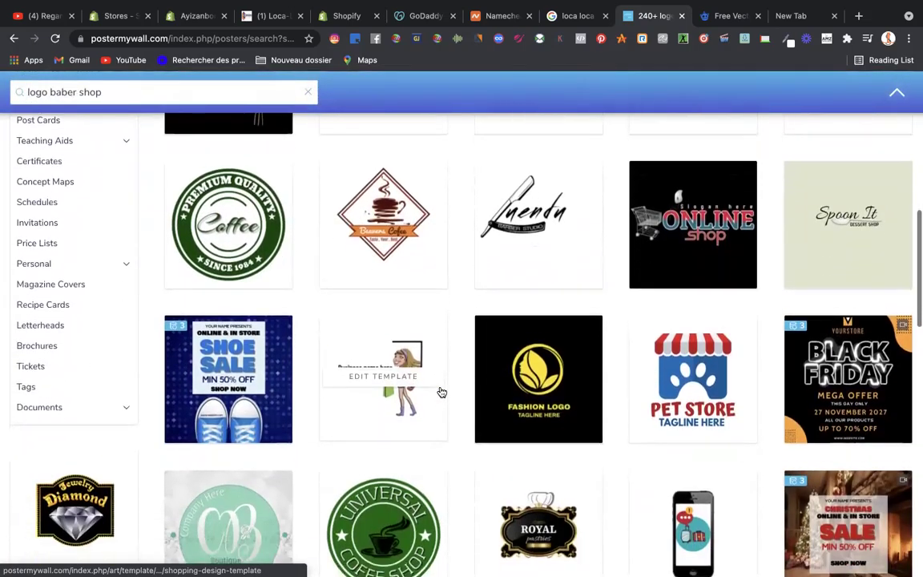
# - Examine the rest of the "logo baber shop" results for barber, salon and shop logo designs, then return to the first results
pyautogui.scroll(-7, 441, 392)
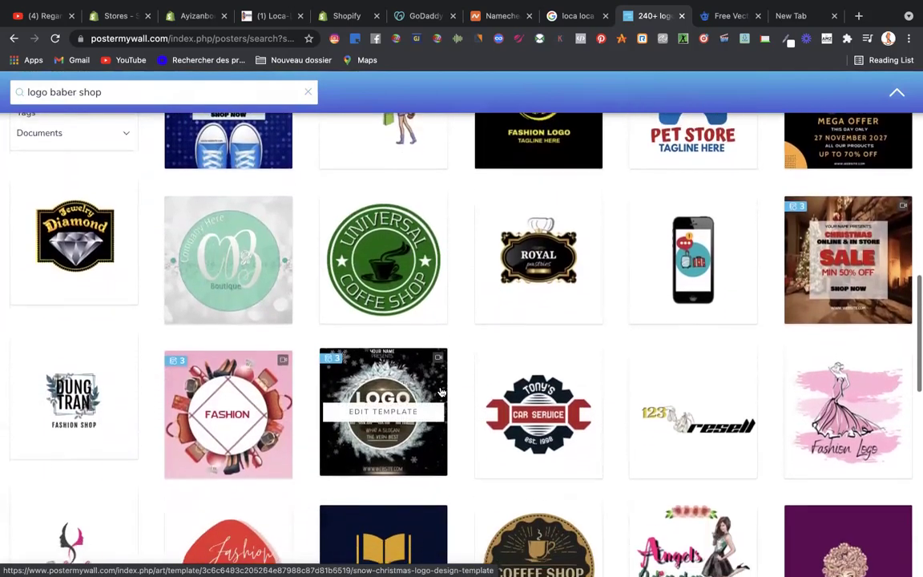
pyautogui.scroll(-8, 441, 392)
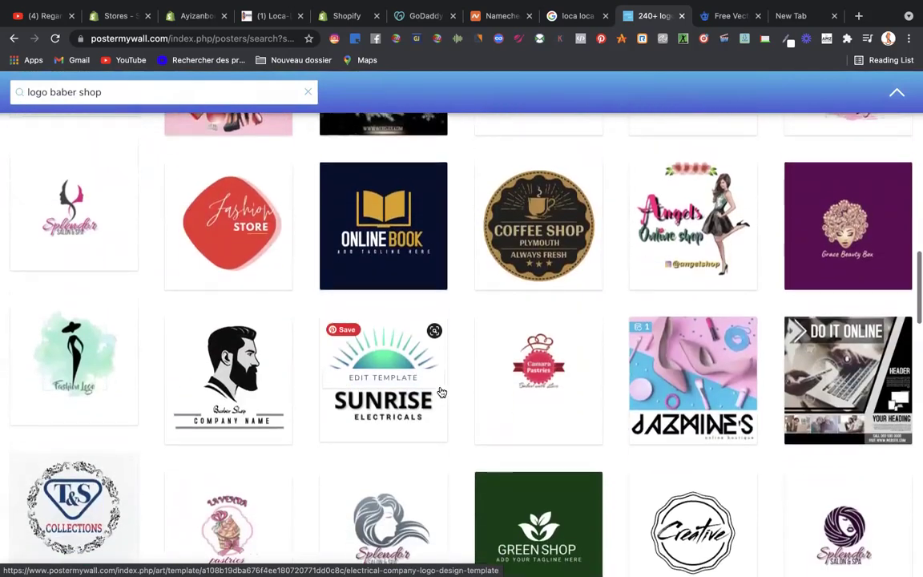
pyautogui.scroll(-8, 437, 391)
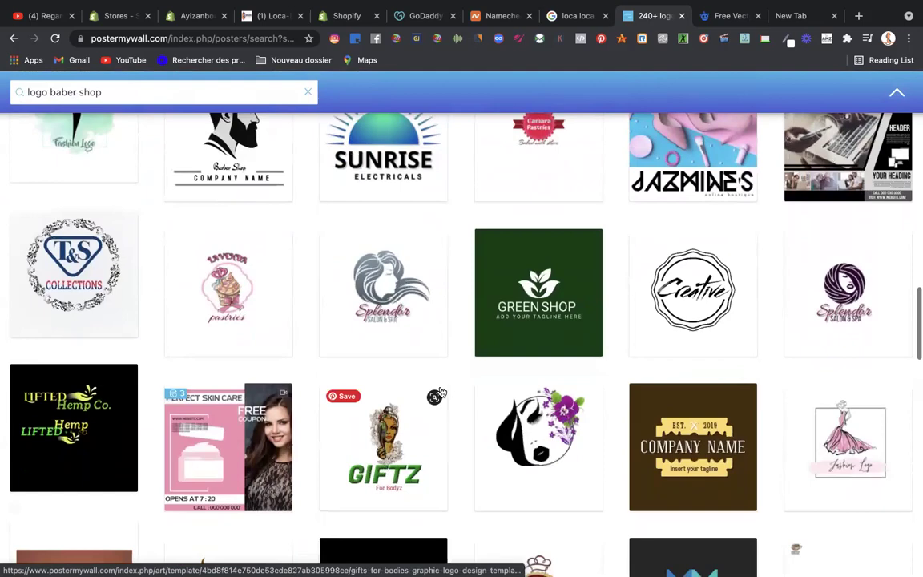
pyautogui.scroll(-10, 441, 392)
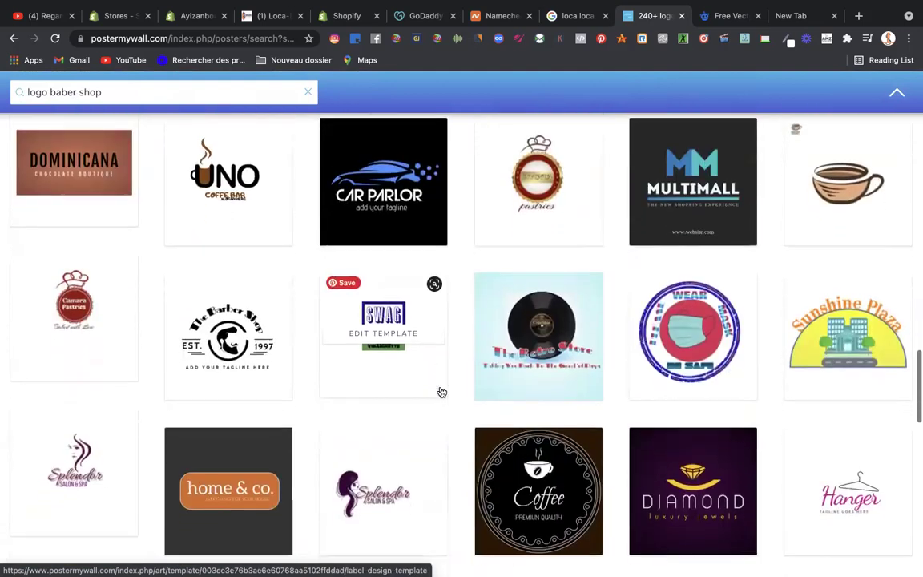
pyautogui.scroll(-10, 441, 391)
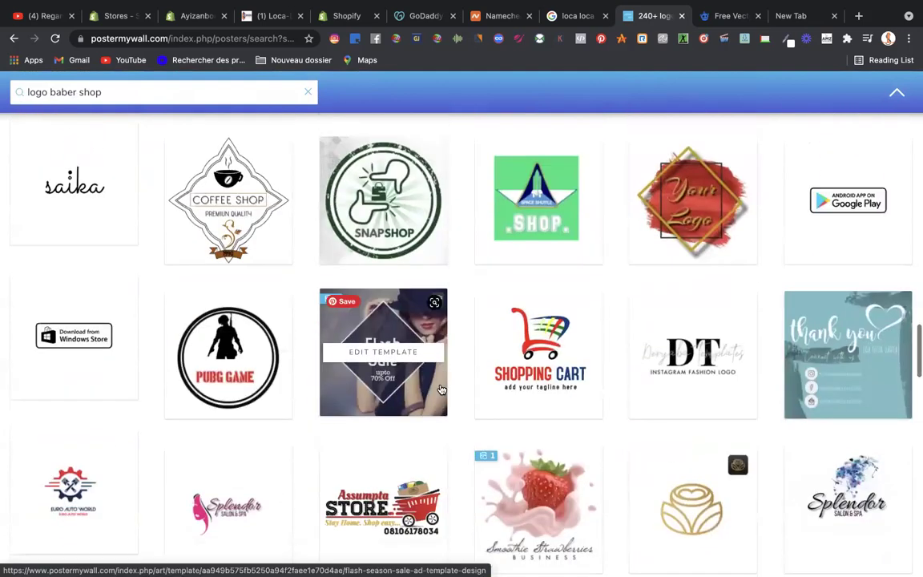
pyautogui.scroll(-2, 440, 389)
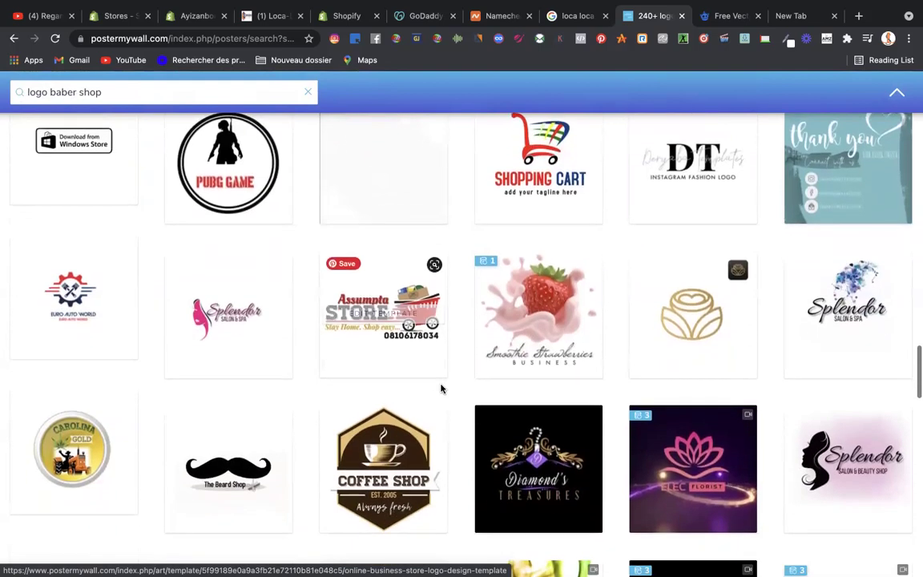
pyautogui.scroll(-5, 440, 390)
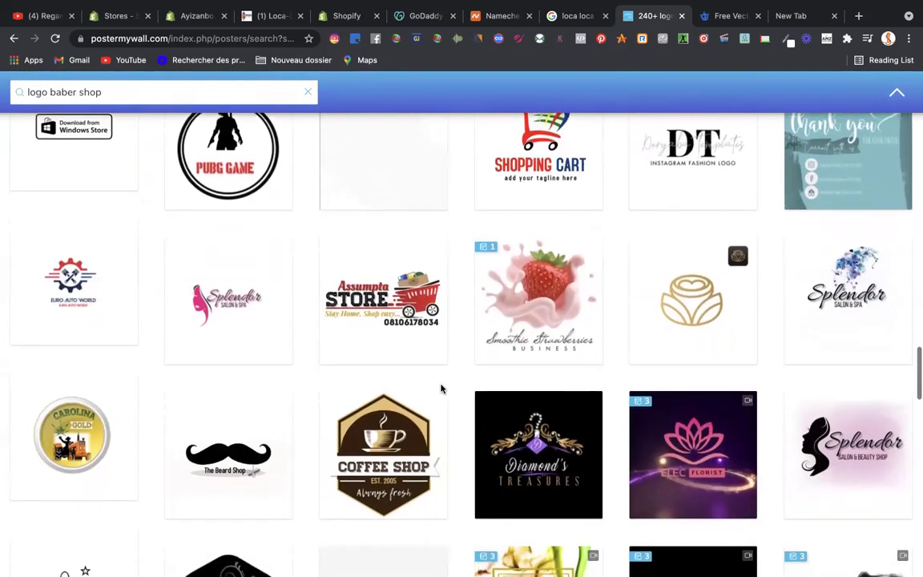
pyautogui.scroll(-5, 441, 384)
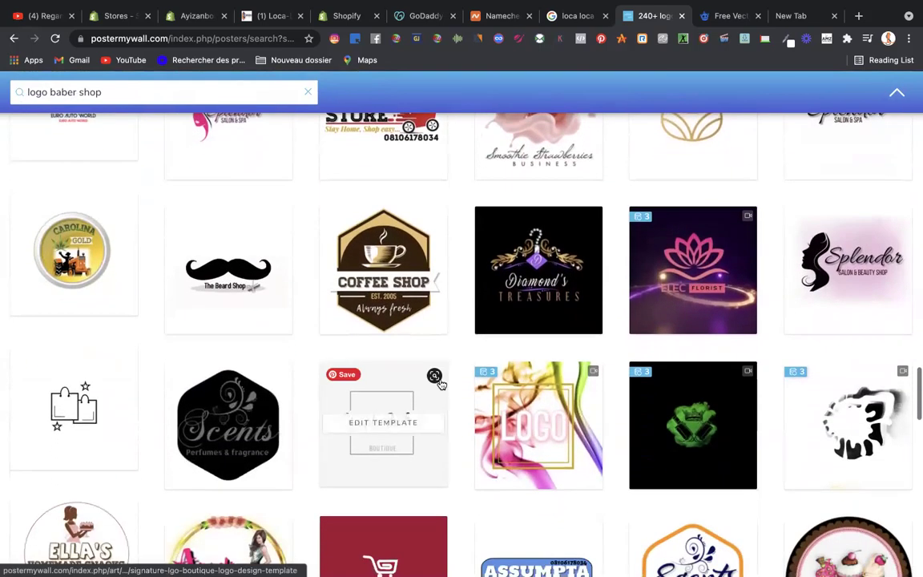
pyautogui.scroll(-10, 440, 384)
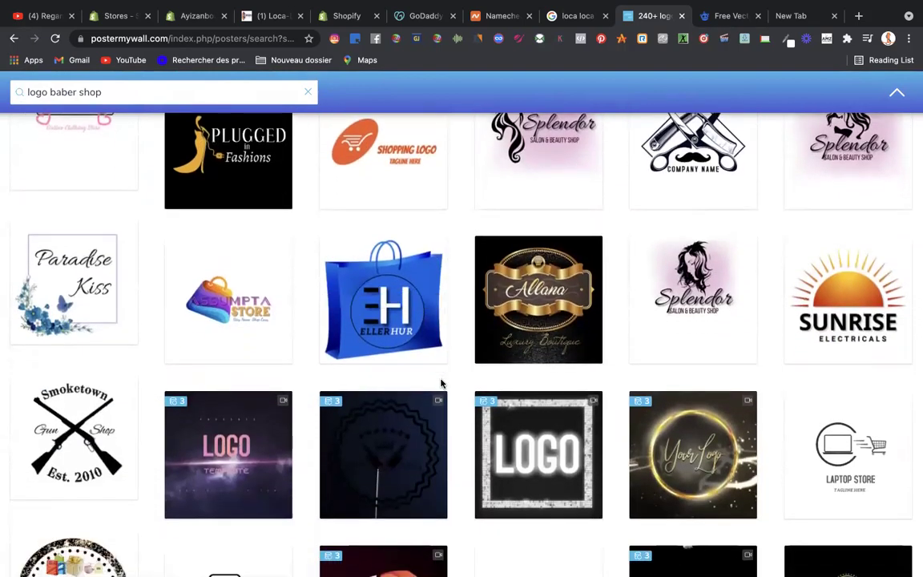
pyautogui.scroll(11, 440, 384)
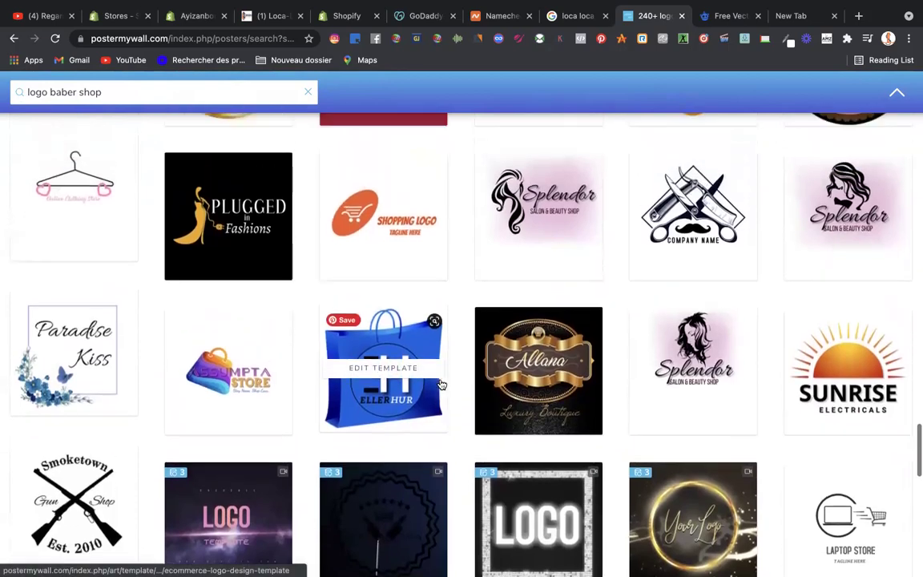
pyautogui.scroll(20, 441, 384)
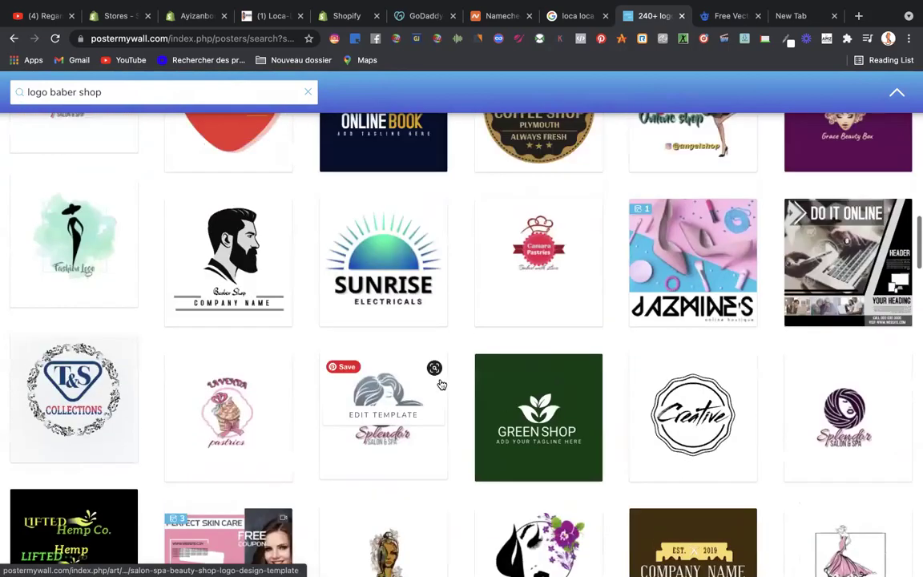
pyautogui.scroll(14, 441, 383)
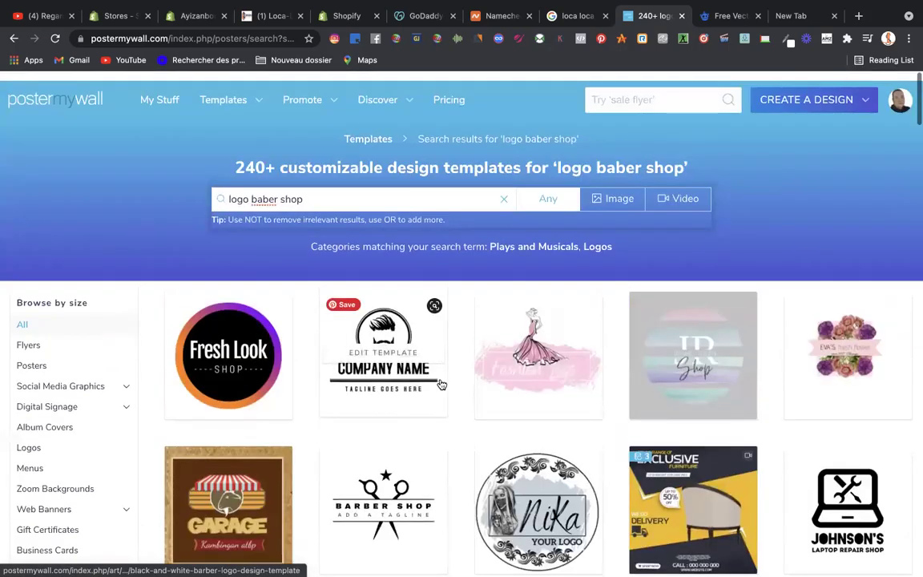
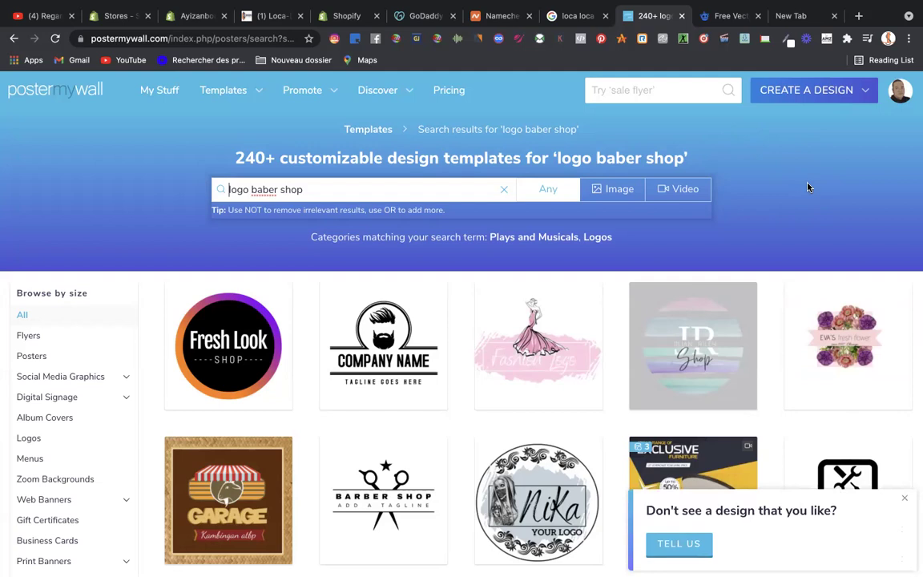
# - Dismiss the design feedback prompt and review the barber shop logo templates once more
pyautogui.scroll(-3, 659, 386)
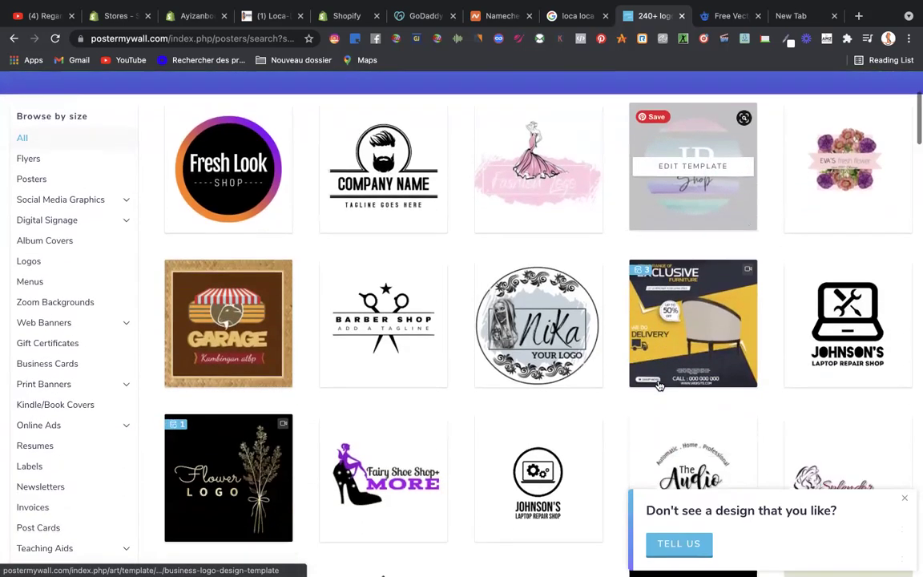
pyautogui.scroll(-1, 659, 386)
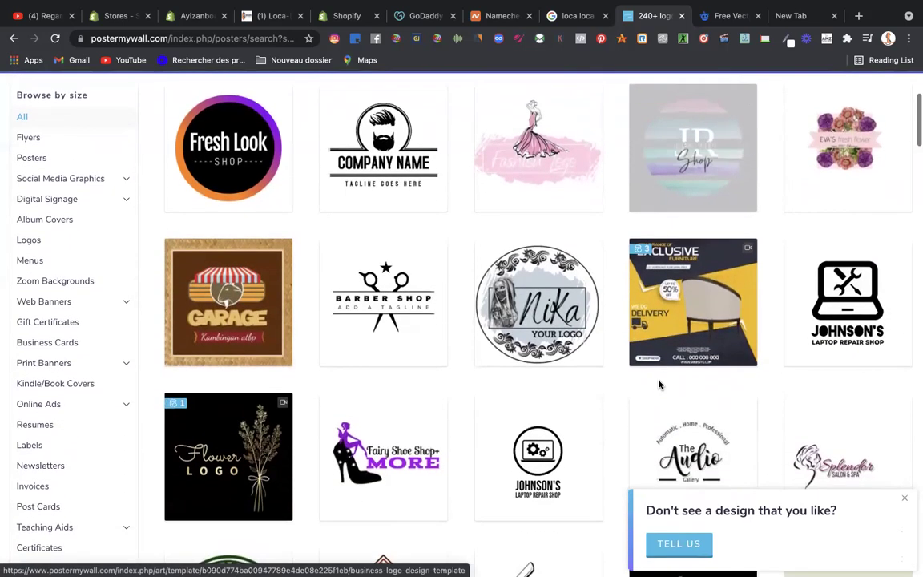
pyautogui.click(908, 501)
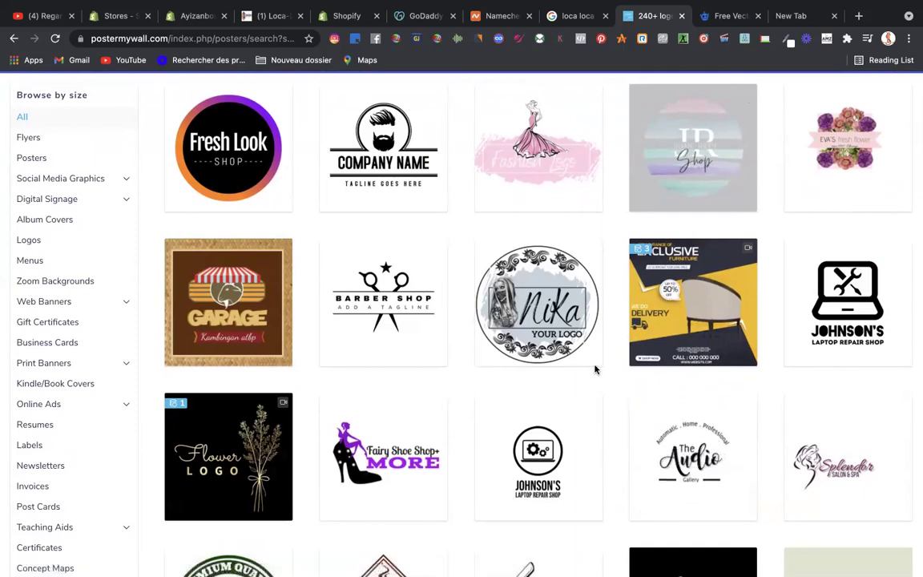
pyautogui.scroll(5, 595, 369)
pyautogui.scroll(-4, 595, 369)
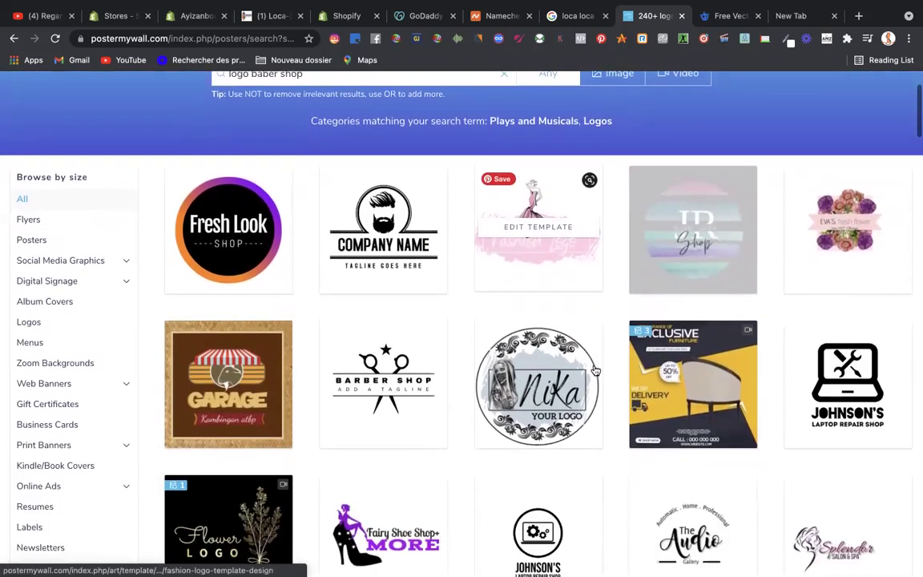
pyautogui.scroll(-15, 596, 370)
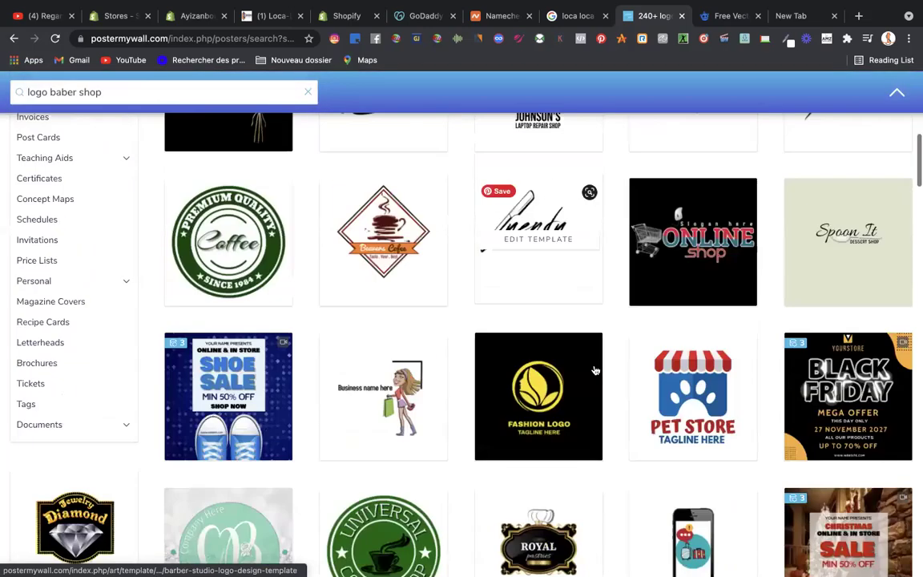
pyautogui.scroll(-12, 596, 370)
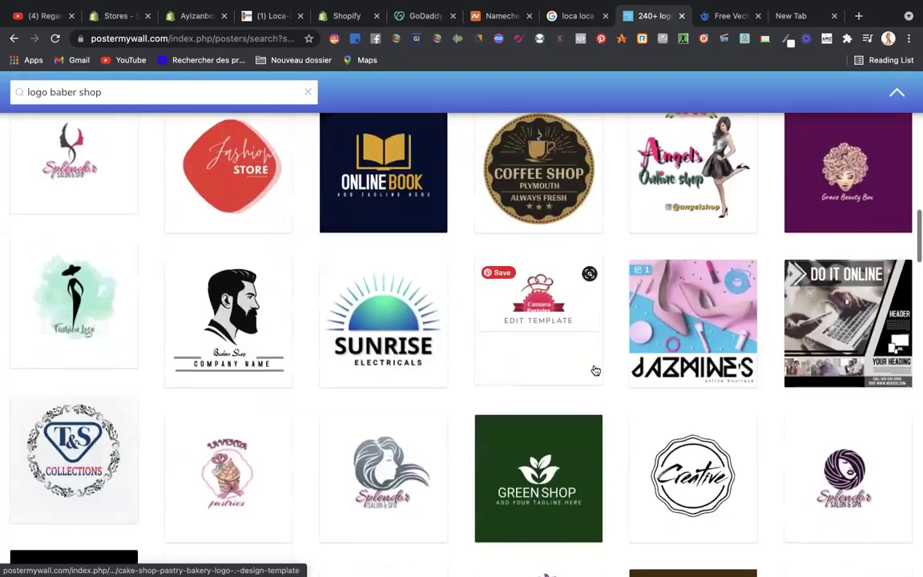
pyautogui.scroll(-20, 596, 368)
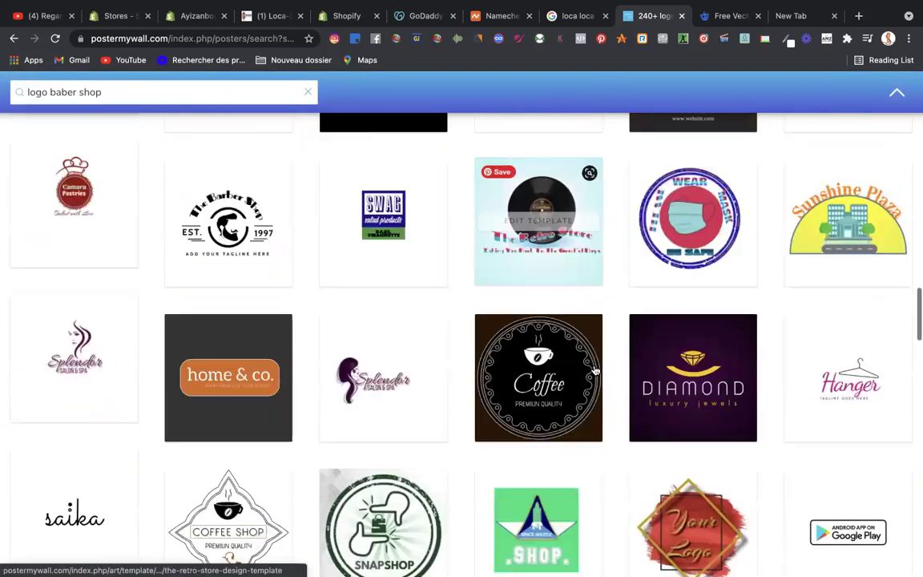
pyautogui.scroll(20, 595, 370)
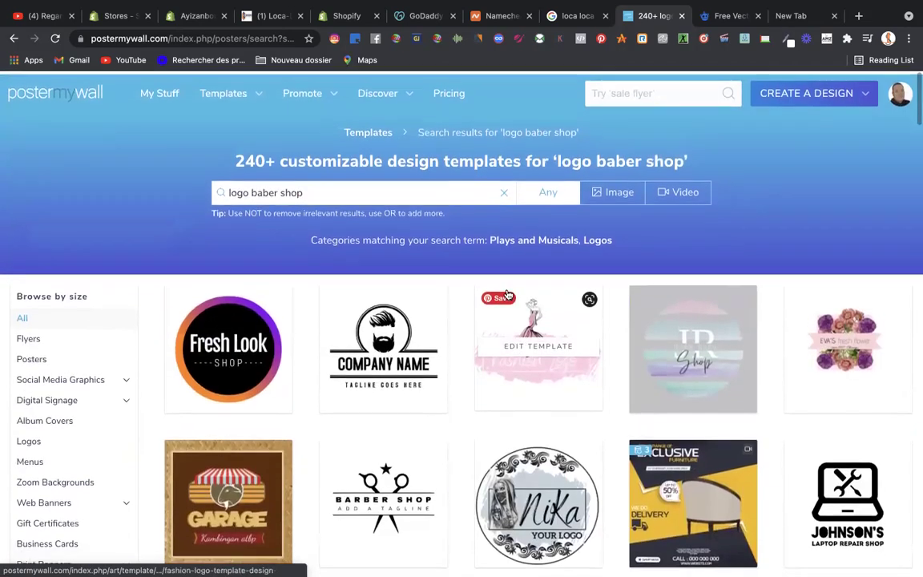
# - Search the PosterMyWall templates for "banner baber shop" and look through the sale and shop banner designs
pyautogui.click(342, 192)
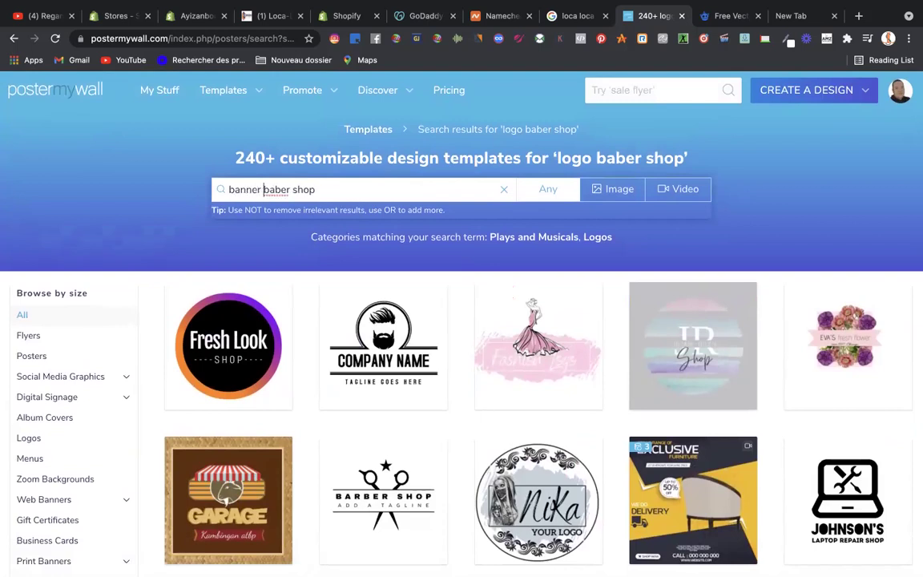
pyautogui.press('Return')
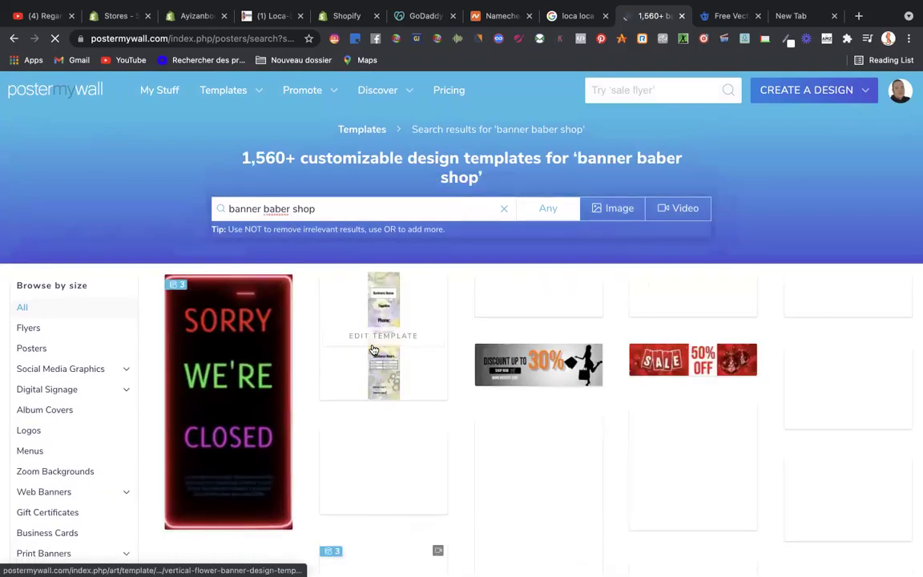
pyautogui.scroll(-5, 439, 392)
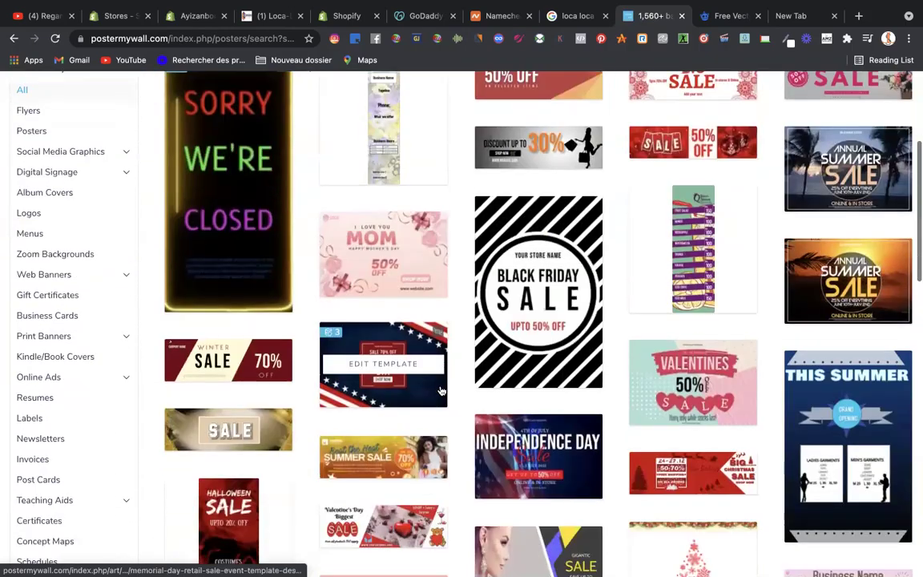
pyautogui.scroll(-10, 439, 391)
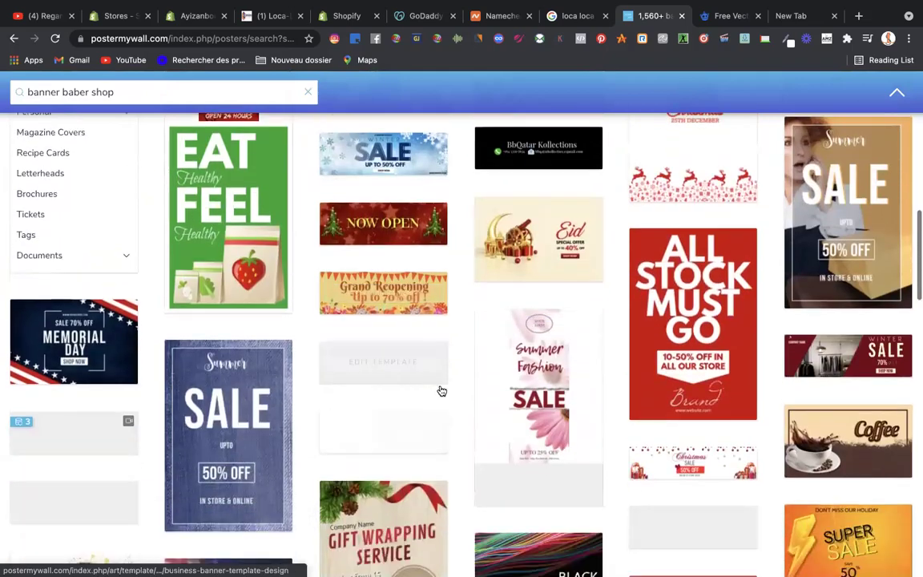
pyautogui.scroll(-11, 440, 391)
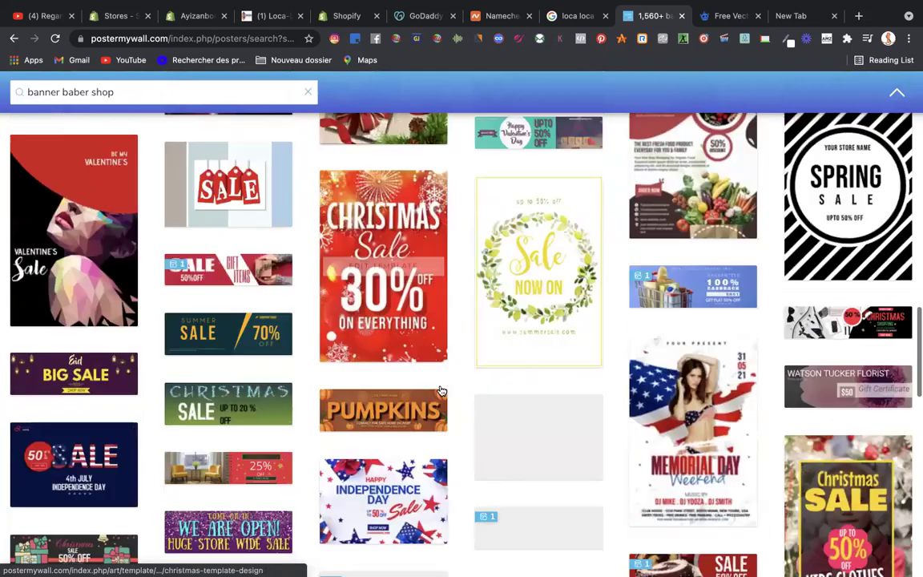
pyautogui.scroll(-10, 439, 391)
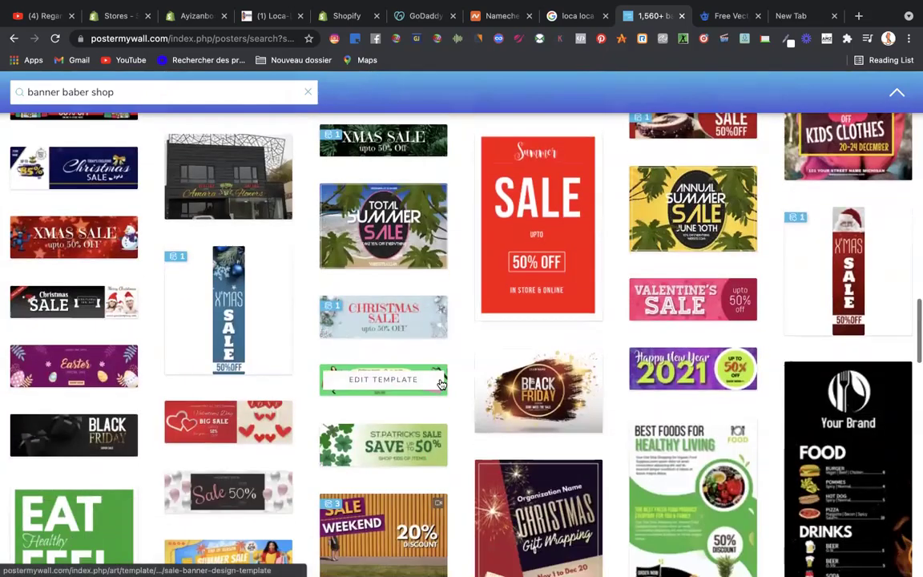
pyautogui.scroll(-10, 440, 385)
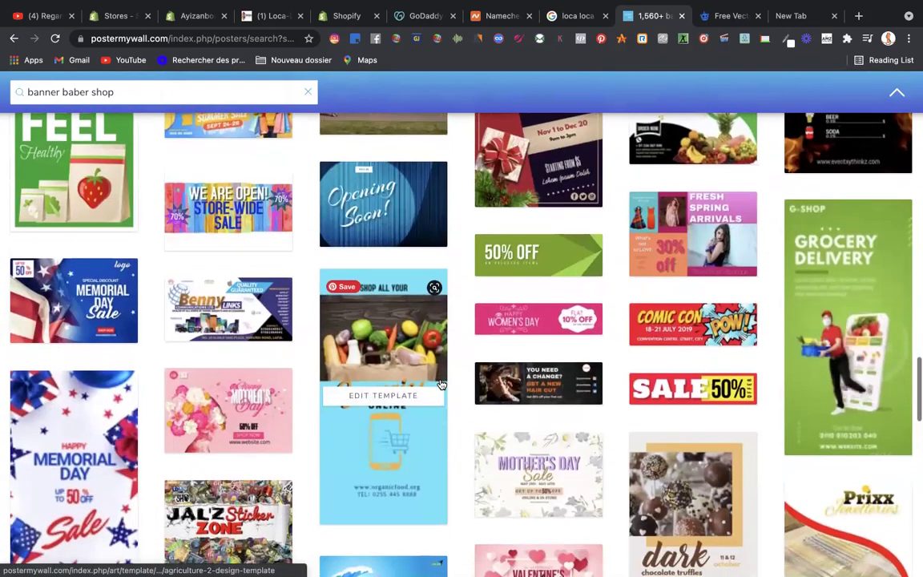
pyautogui.scroll(-5, 440, 385)
pyautogui.scroll(-3, 440, 385)
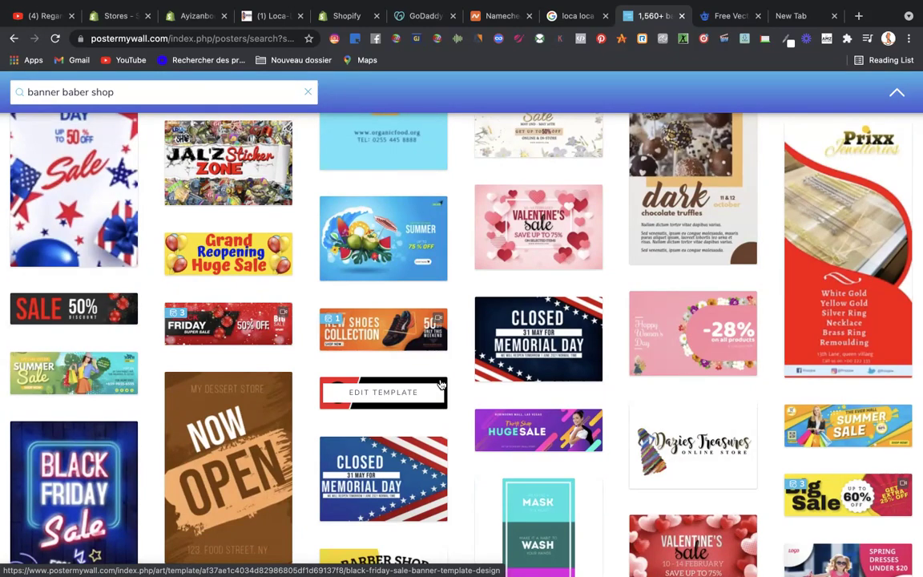
pyautogui.scroll(-3, 440, 385)
pyautogui.scroll(4, 440, 385)
pyautogui.scroll(20, 440, 385)
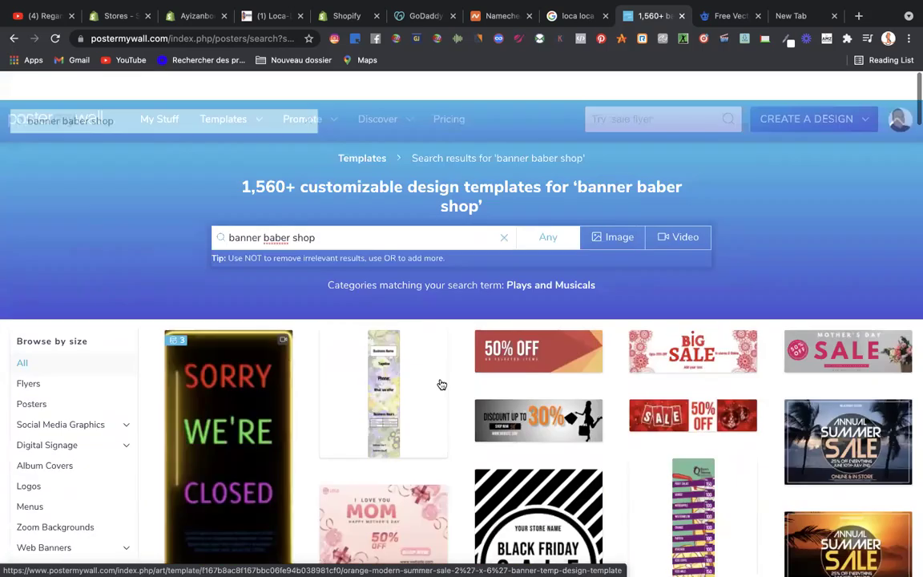
# - Clear the banner search to return to the general PosterMyWall template gallery
pyautogui.click(505, 208)
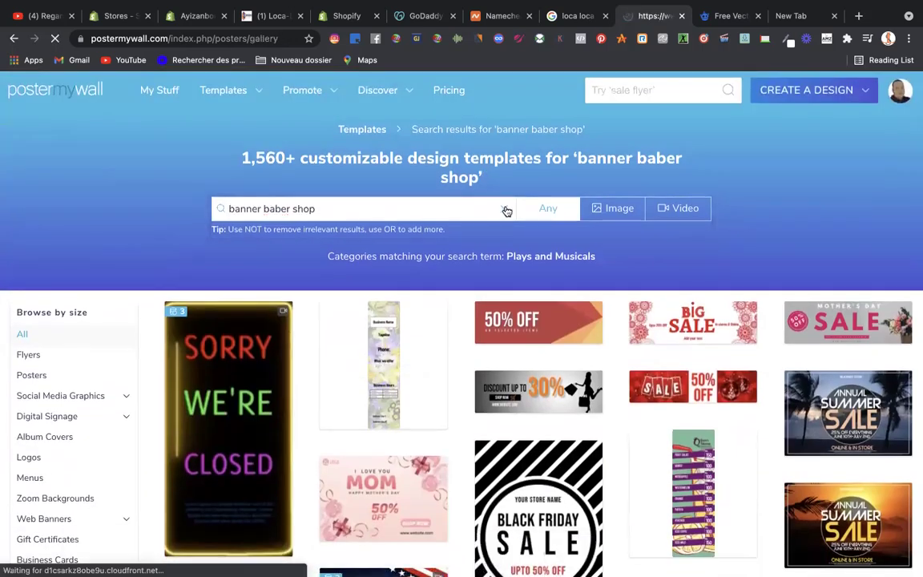
pyautogui.moveTo(303, 83)
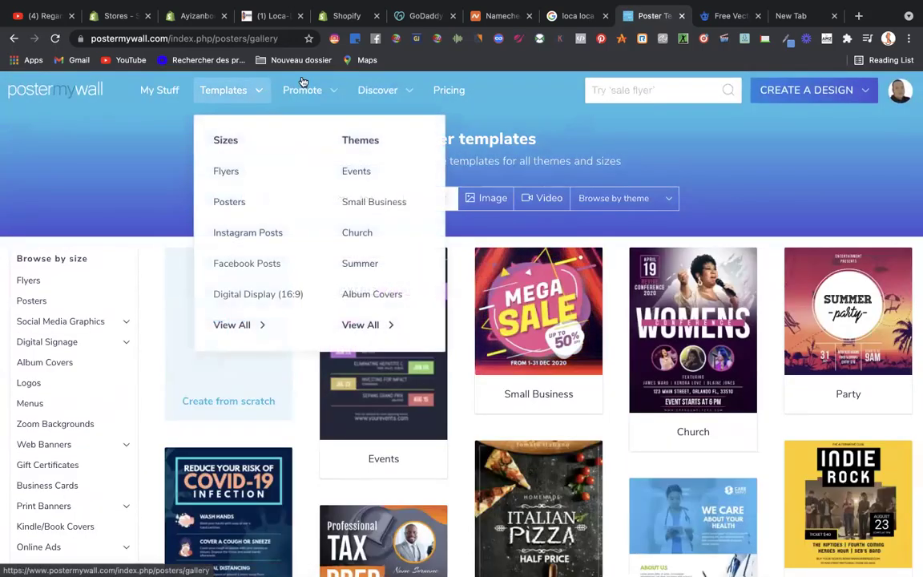